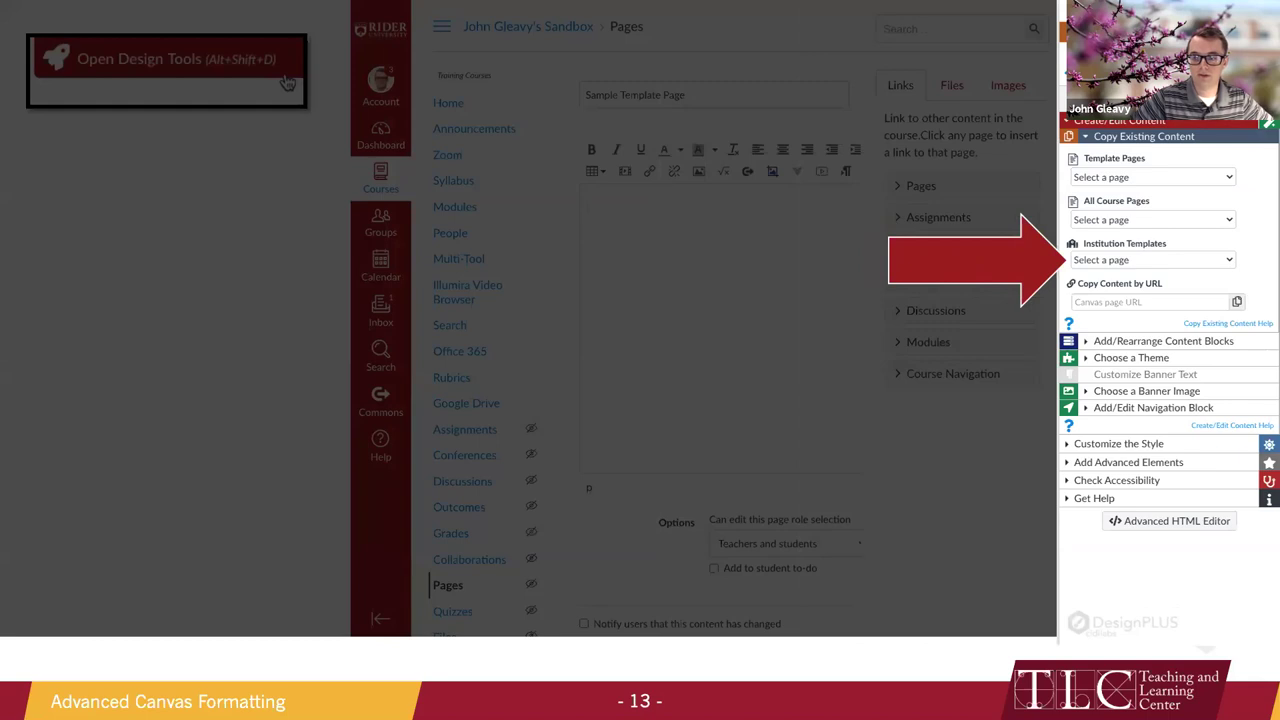
pyautogui.press('Right')
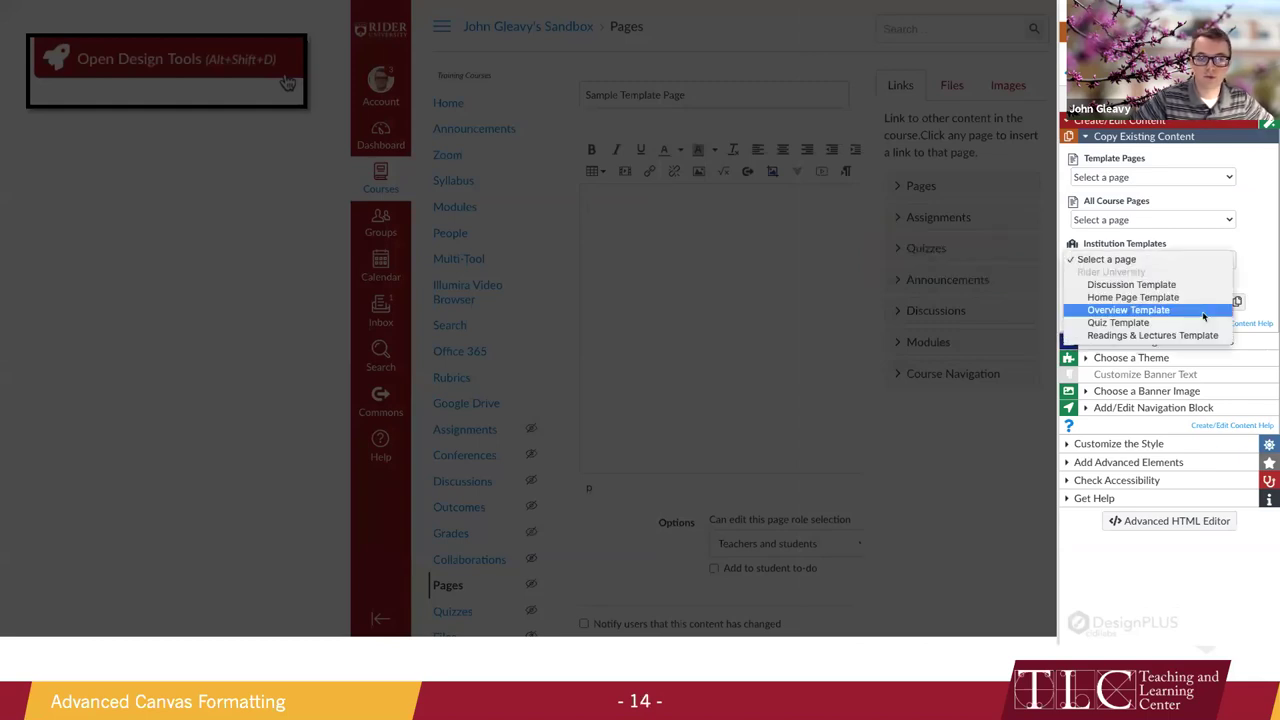
pyautogui.press('Right')
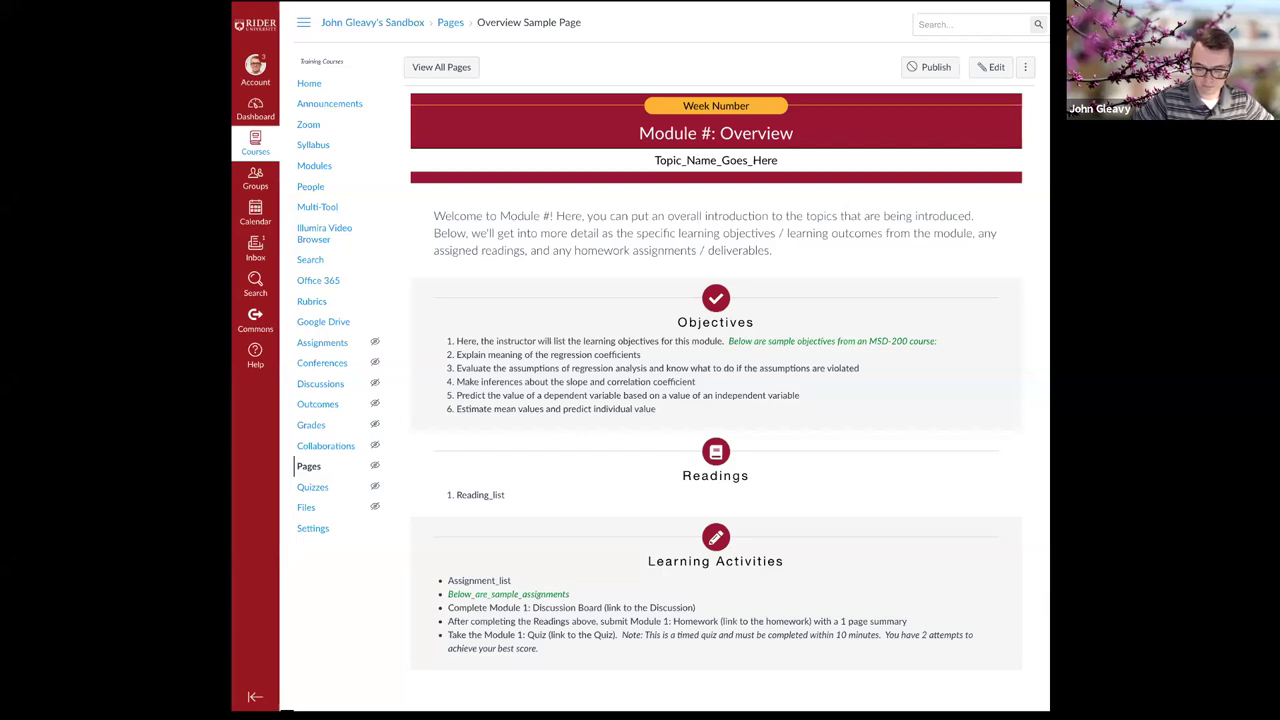
pyautogui.hotkey('alt', 'Tab')
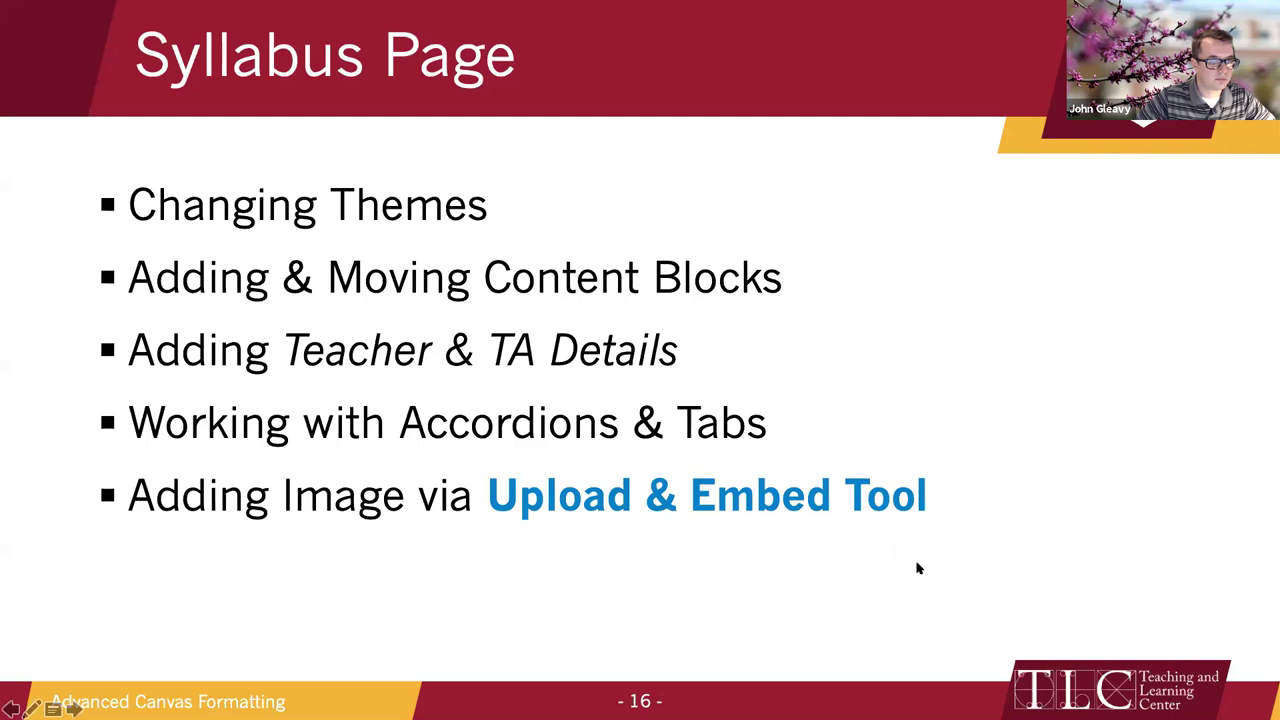
# Switch to the Canvas sandbox course in the browser and open its Syllabus page for editing.
pyautogui.hotkey('alt', 'Tab')
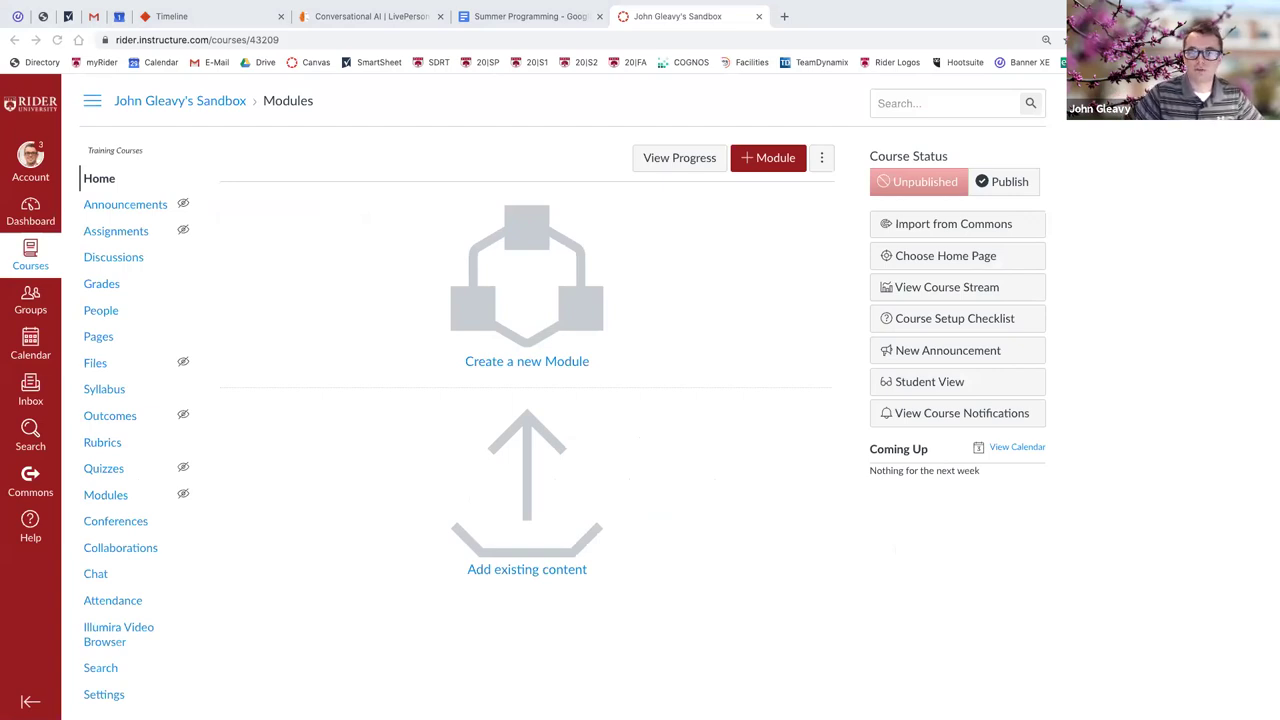
pyautogui.click(489, 129)
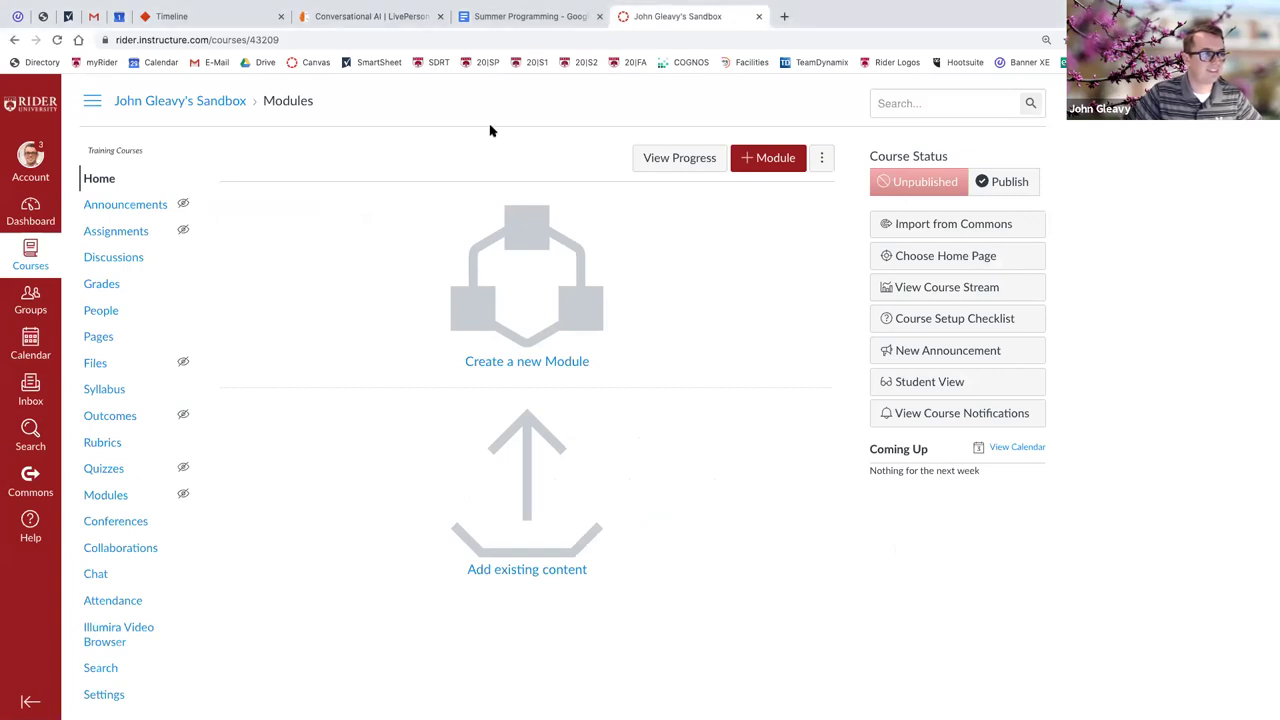
pyautogui.click(91, 391)
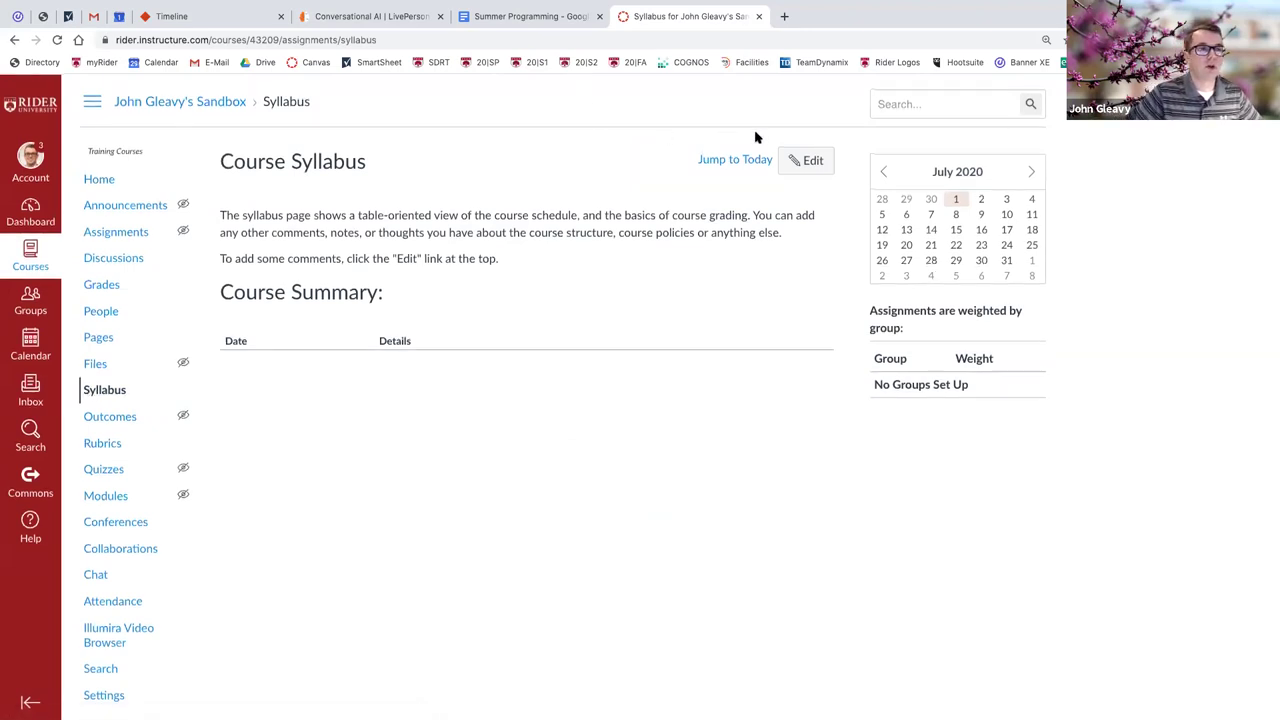
pyautogui.click(806, 161)
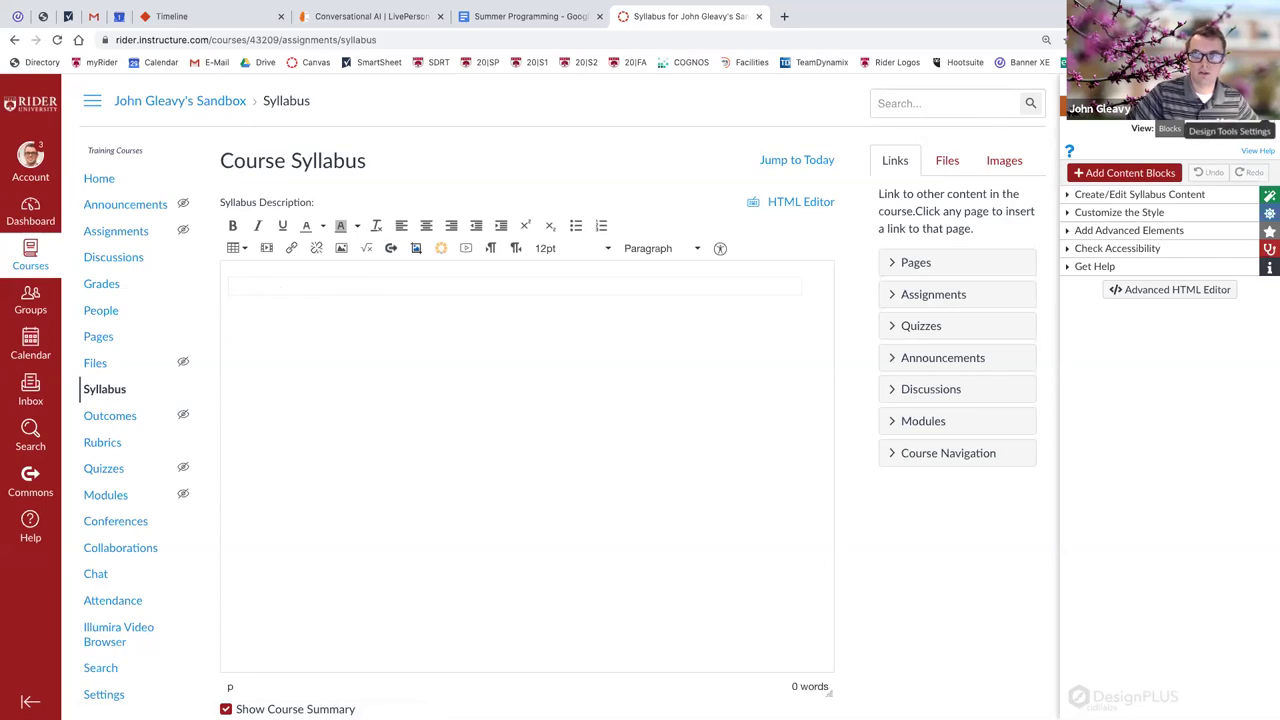
# Set the Design Tools comfort level to Advanced with automatic launch enabled, and close the settings.
pyautogui.click(1230, 116)
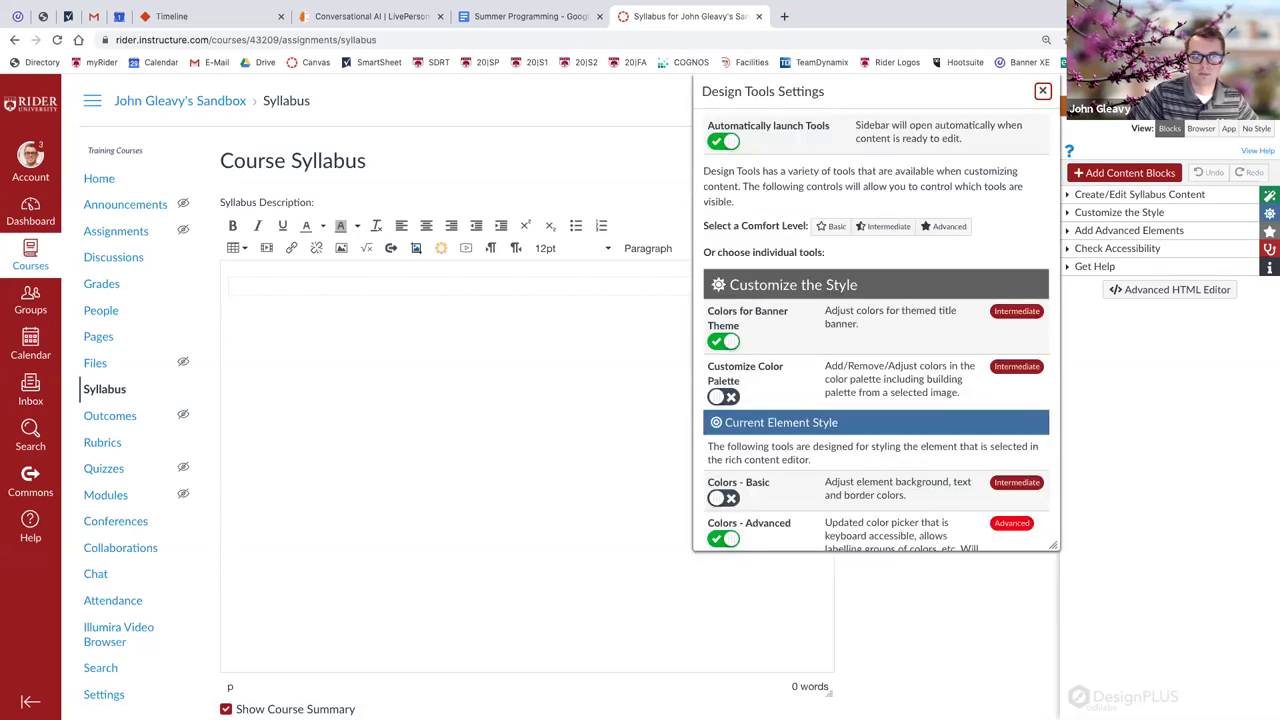
pyautogui.click(830, 226)
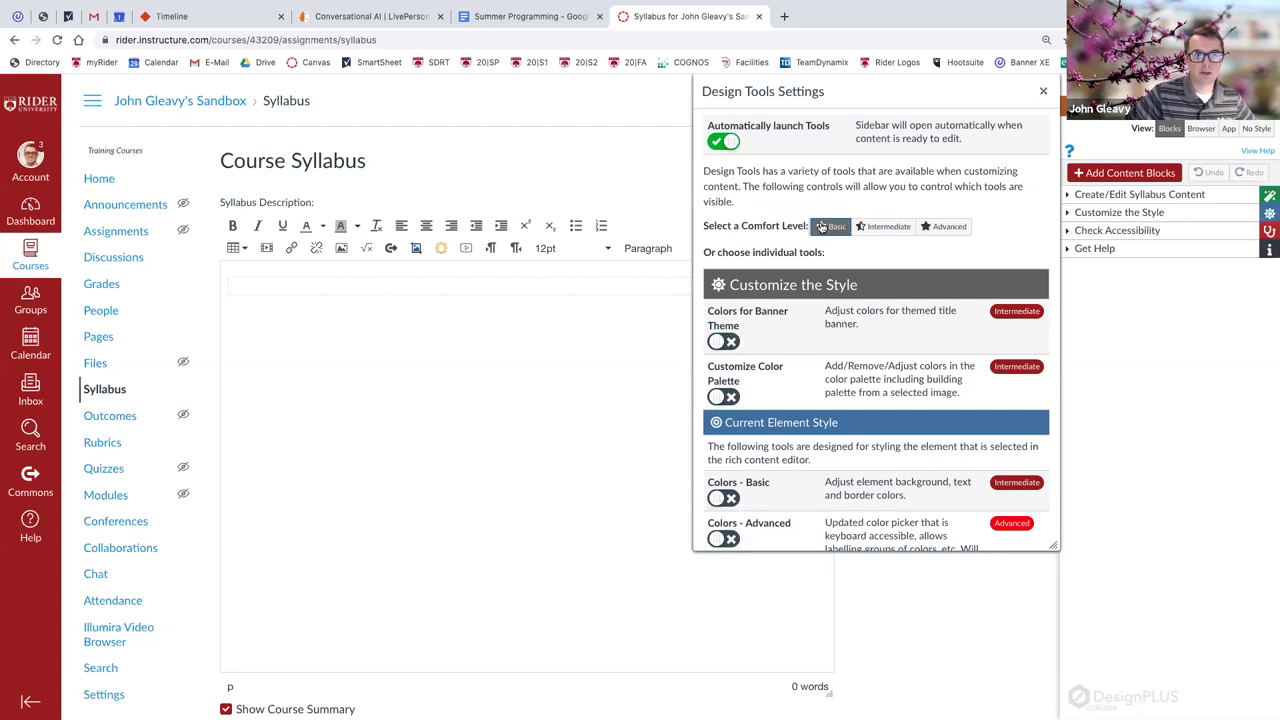
pyautogui.click(726, 145)
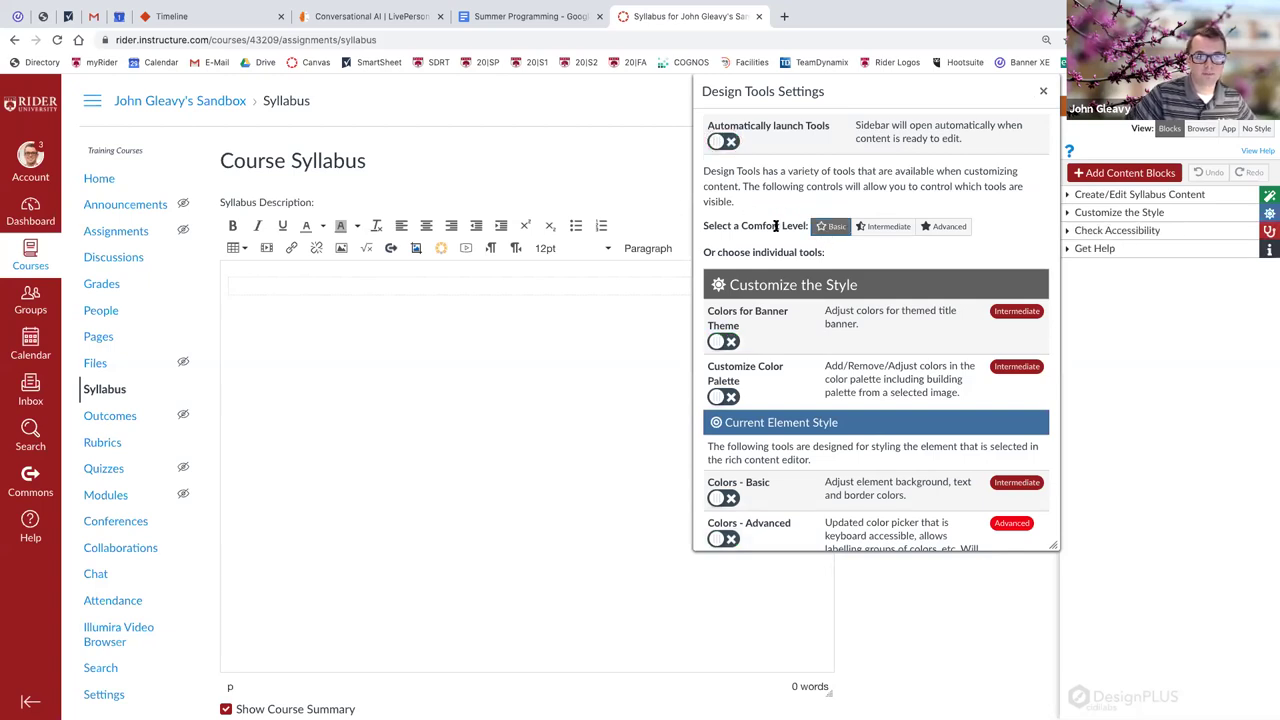
pyautogui.click(940, 228)
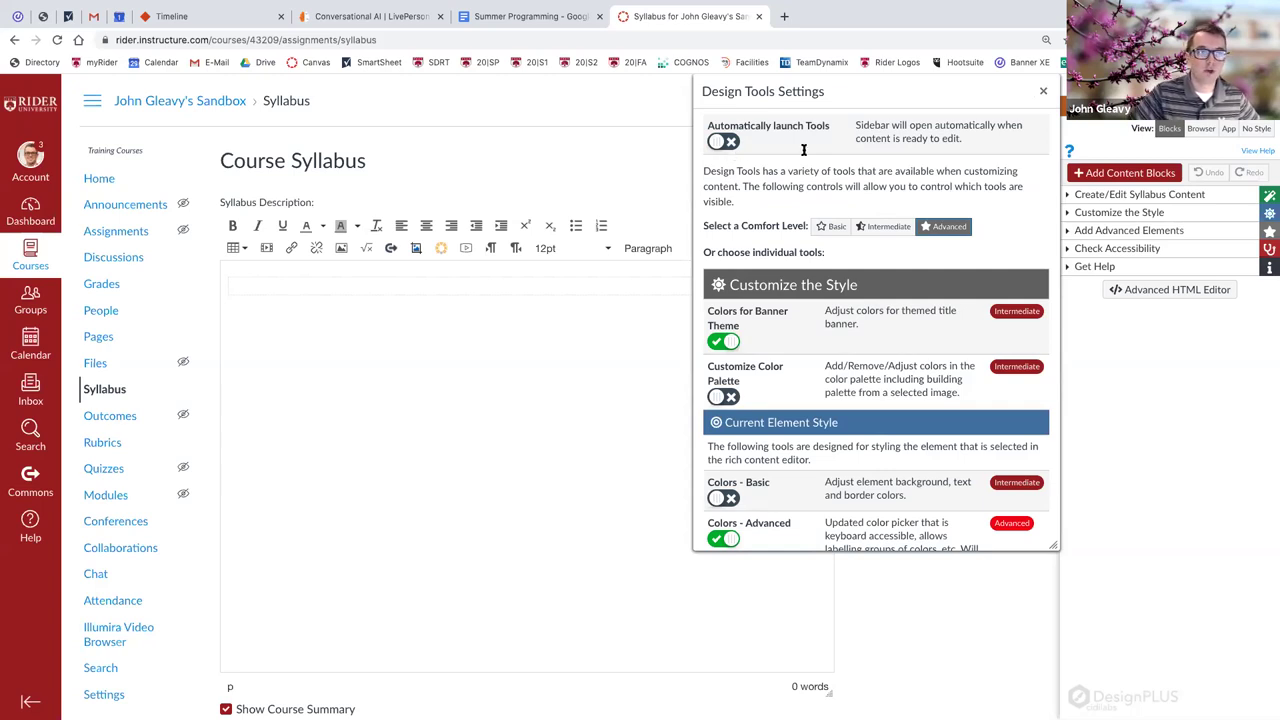
pyautogui.click(724, 143)
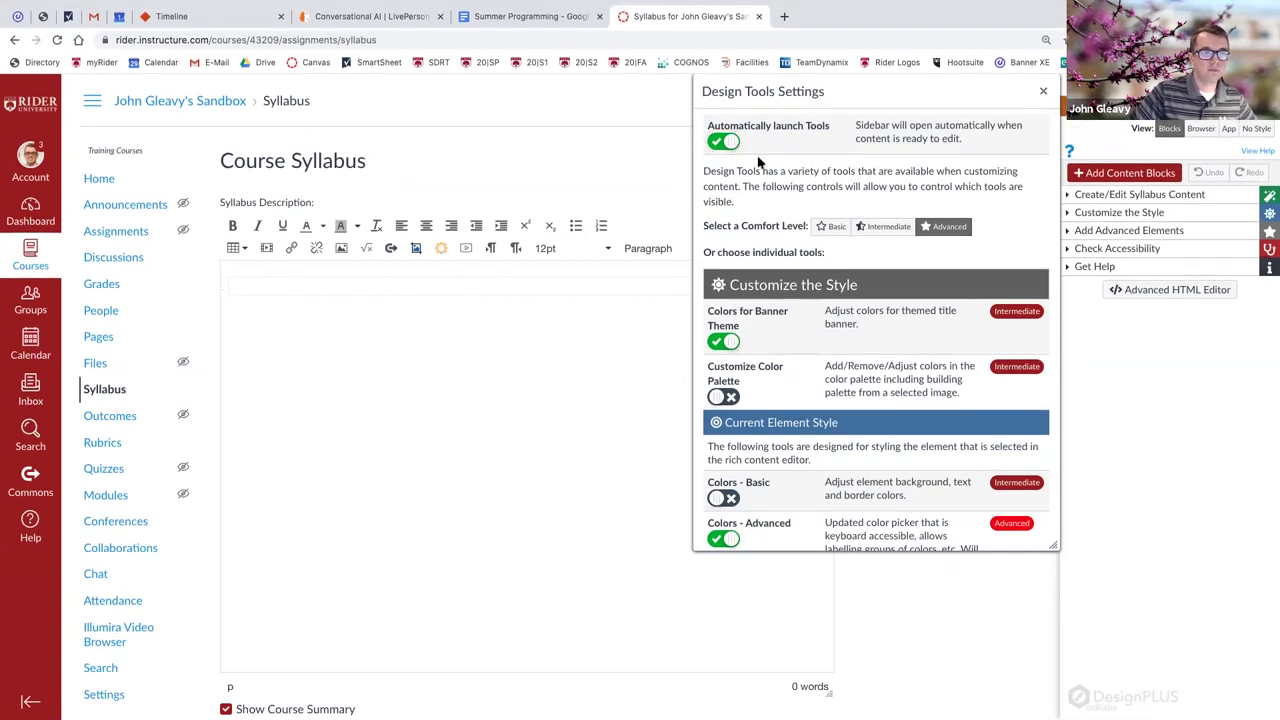
pyautogui.click(1043, 91)
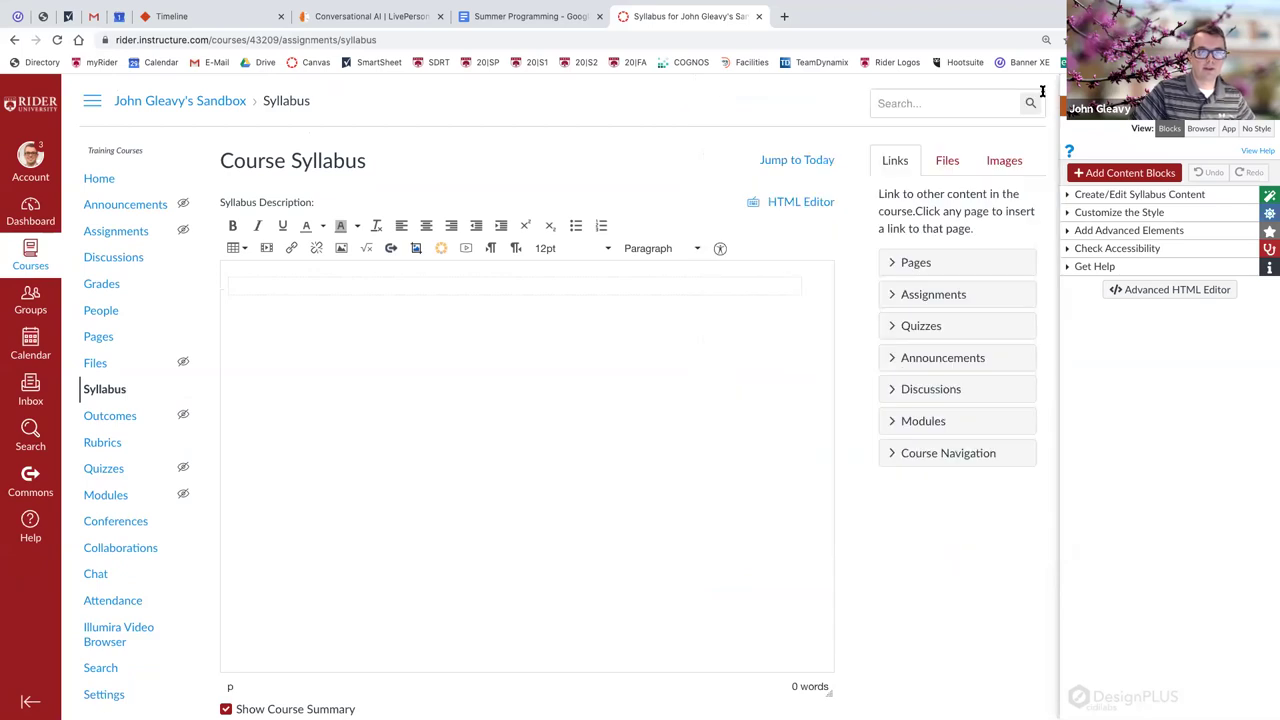
# Copy the institution's Rider Syllabus Template into the empty syllabus description.
pyautogui.click(406, 283)
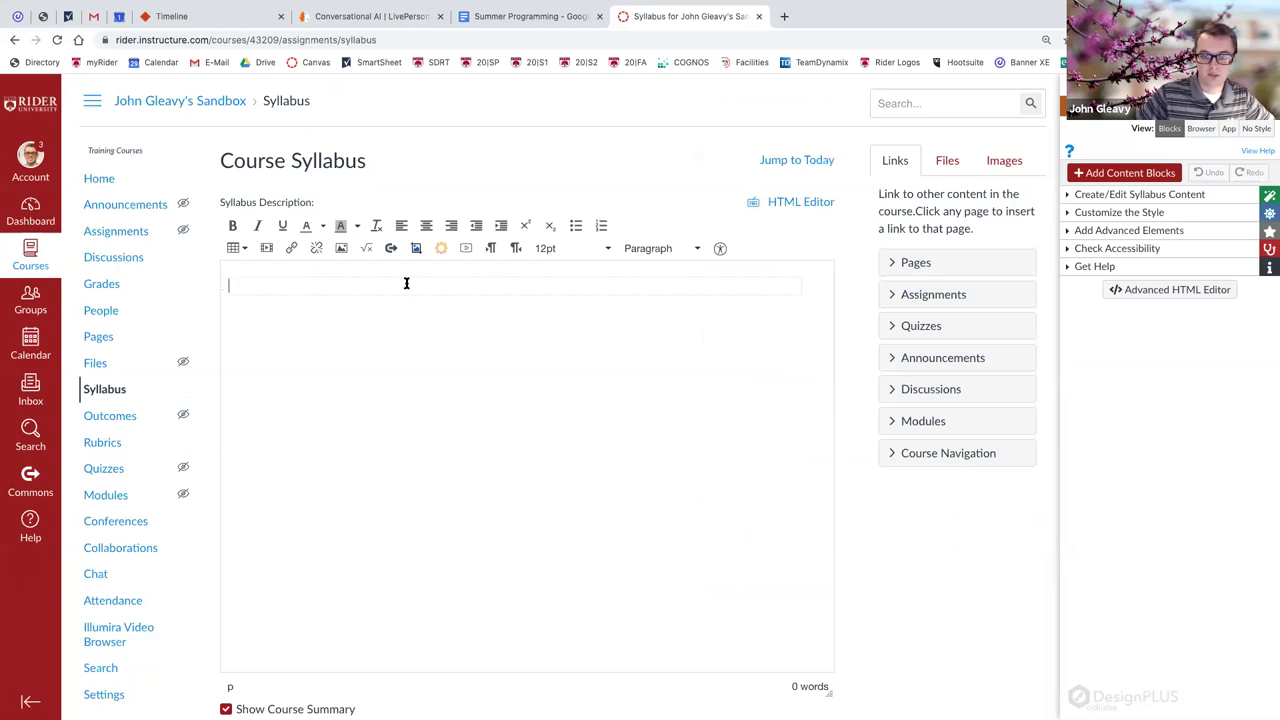
pyautogui.click(1087, 199)
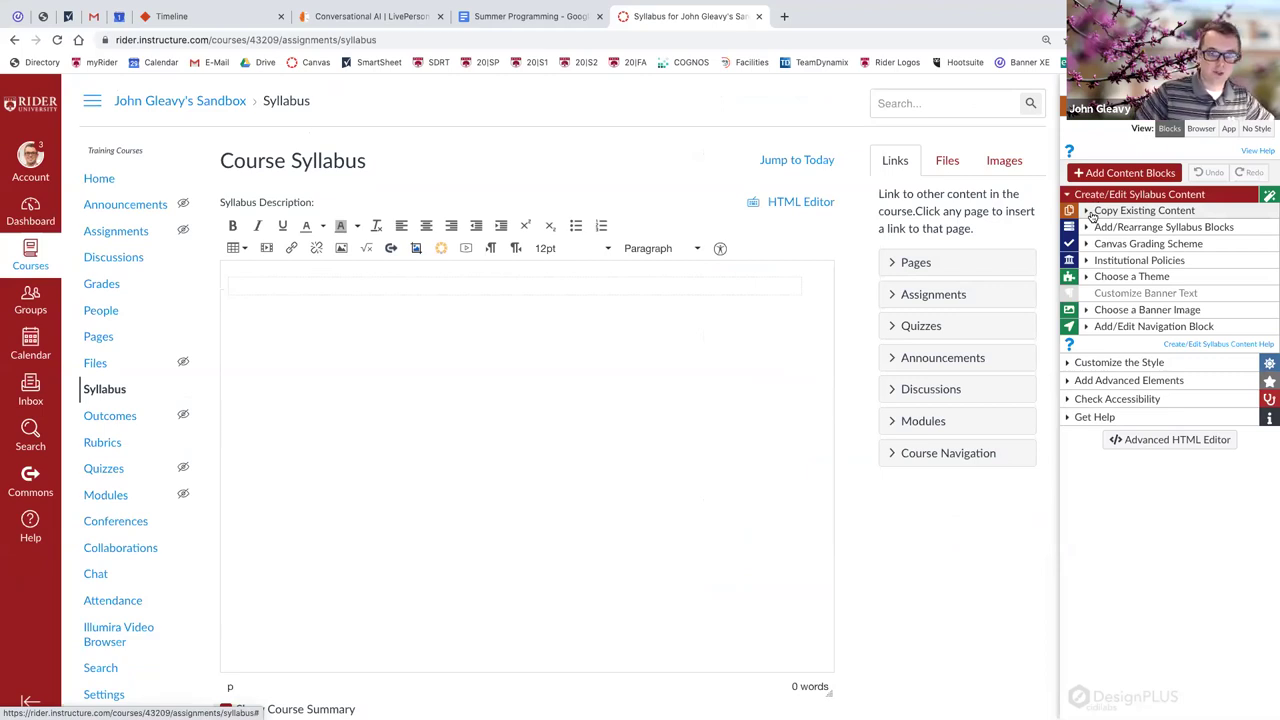
pyautogui.click(1090, 212)
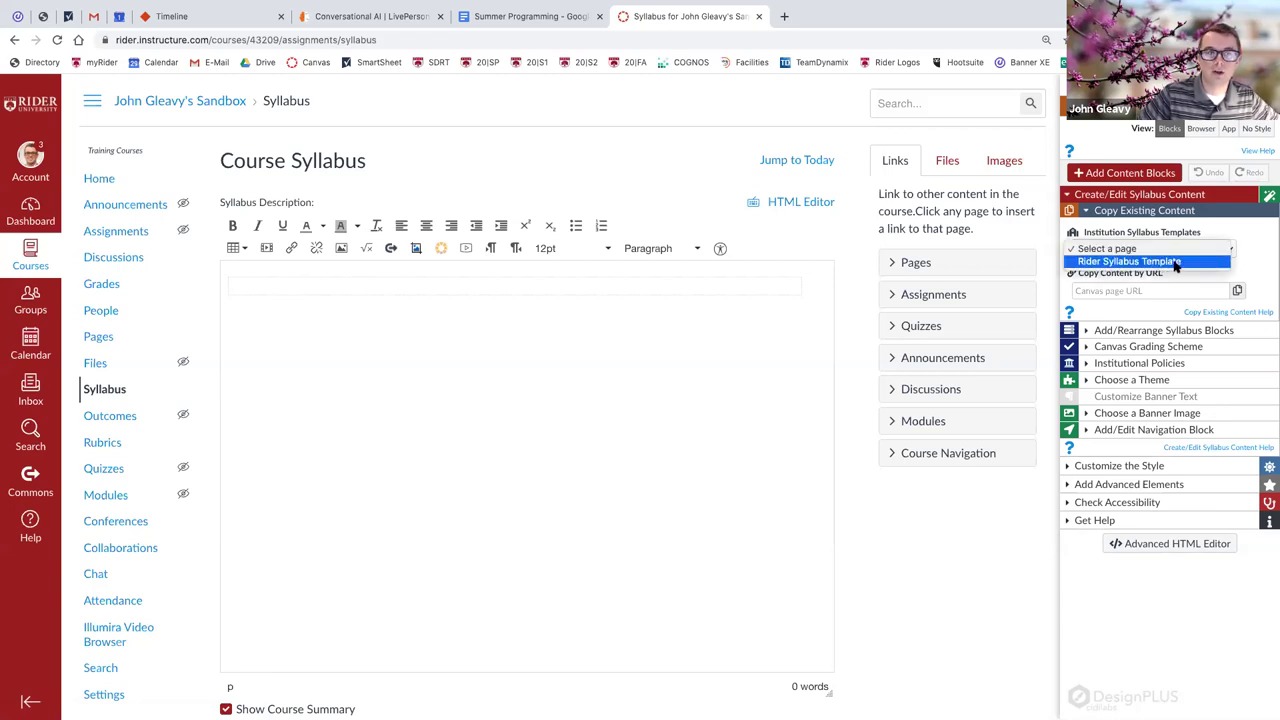
pyautogui.click(1176, 262)
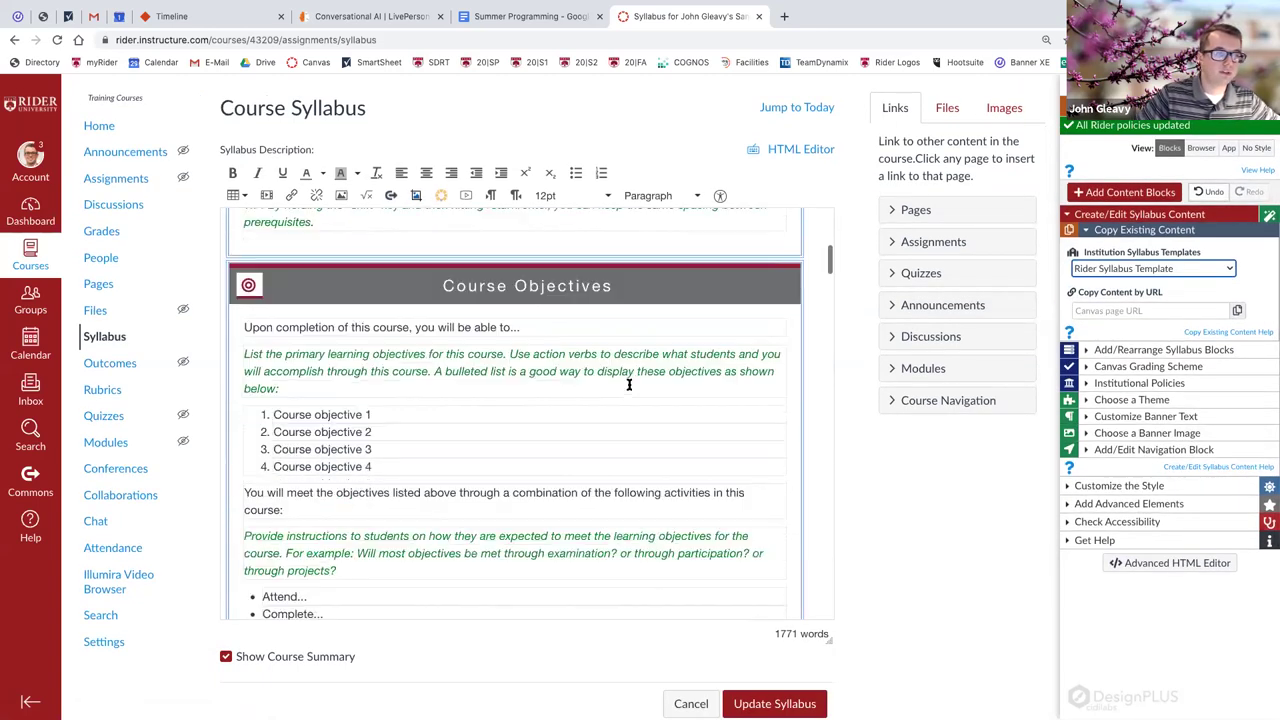
# Skim the inserted syllabus template from the course objectives through the online communication guidelines and return to its title banner.
pyautogui.scroll(-3, 629, 385)
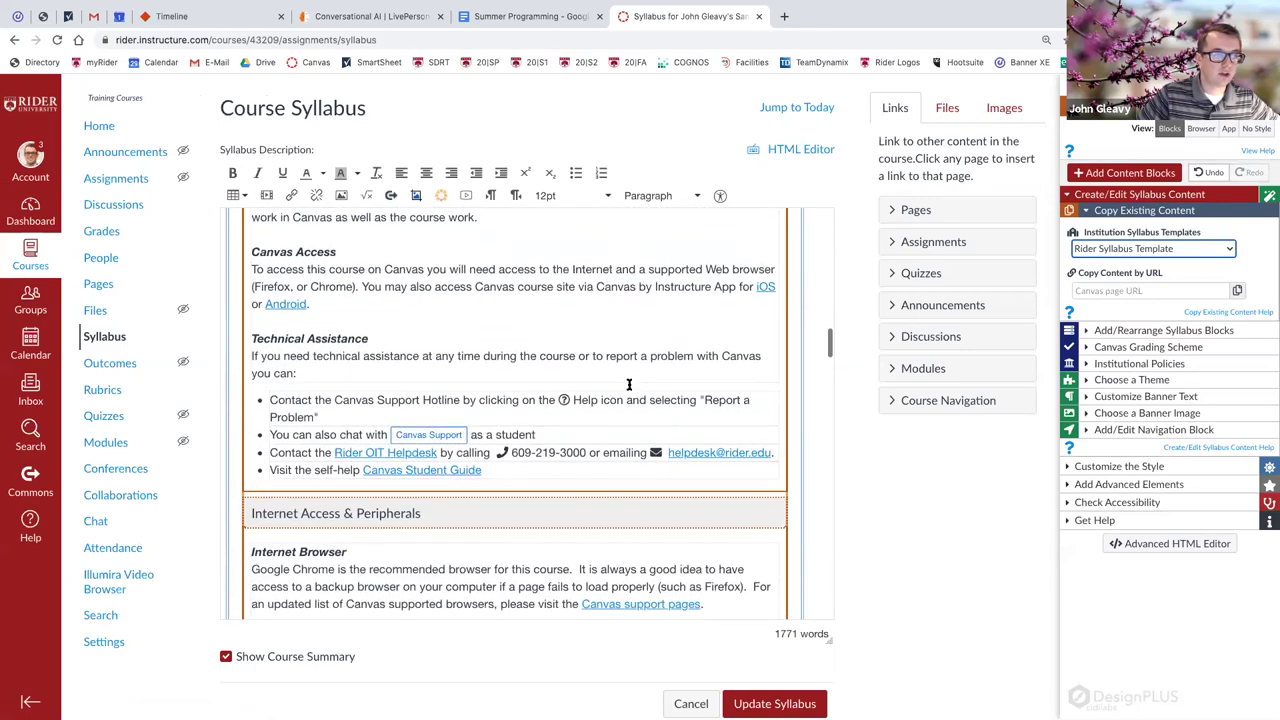
pyautogui.scroll(-2, 629, 385)
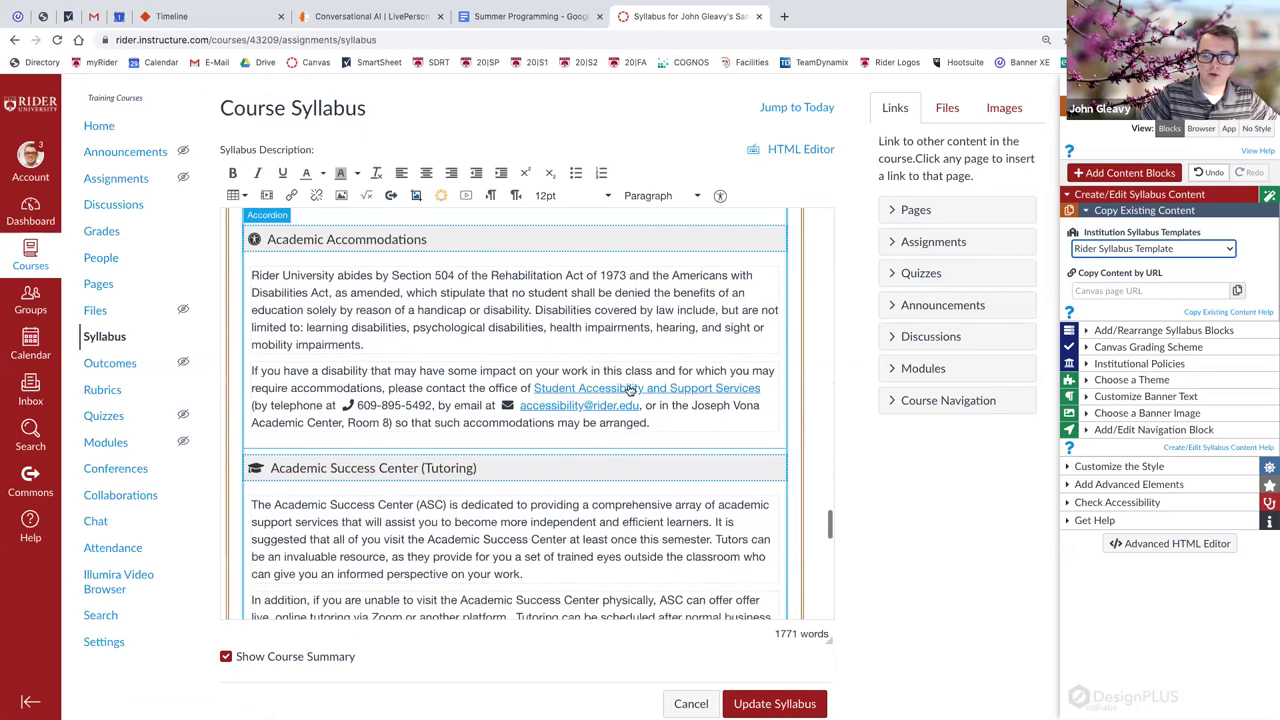
pyautogui.scroll(-2, 630, 390)
pyautogui.scroll(-4, 630, 390)
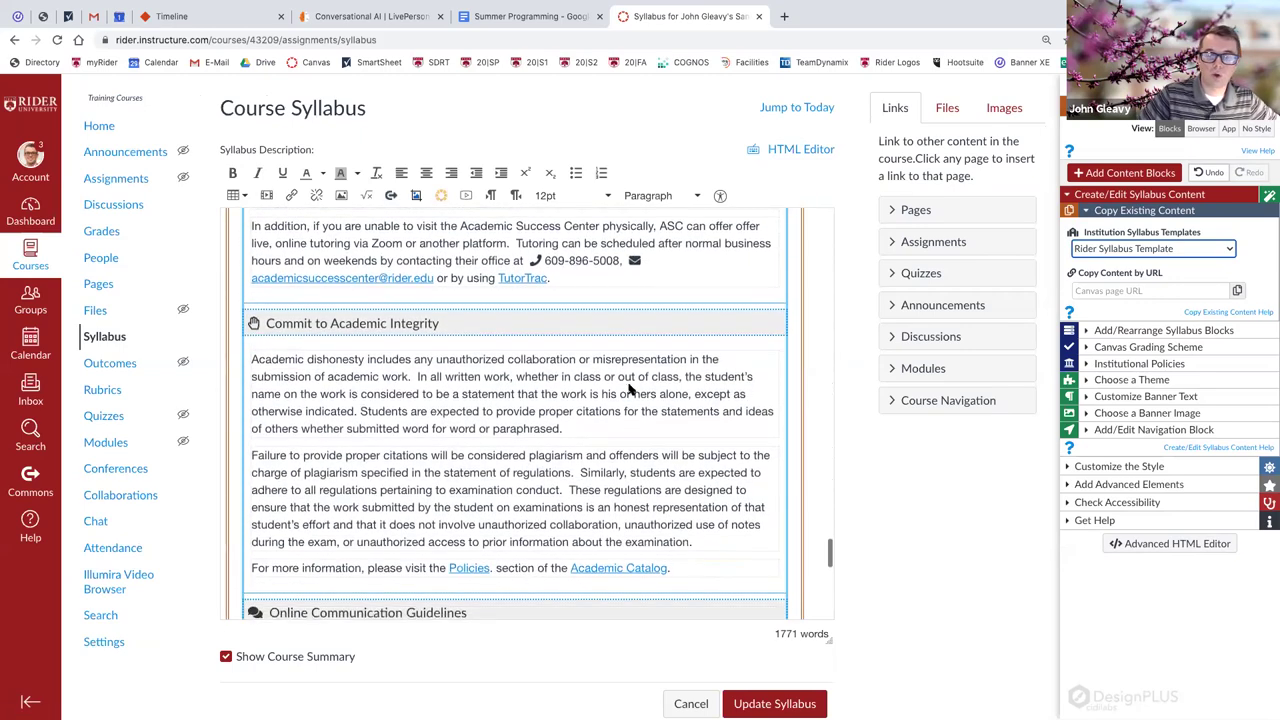
pyautogui.scroll(-2, 630, 390)
pyautogui.scroll(-7, 630, 390)
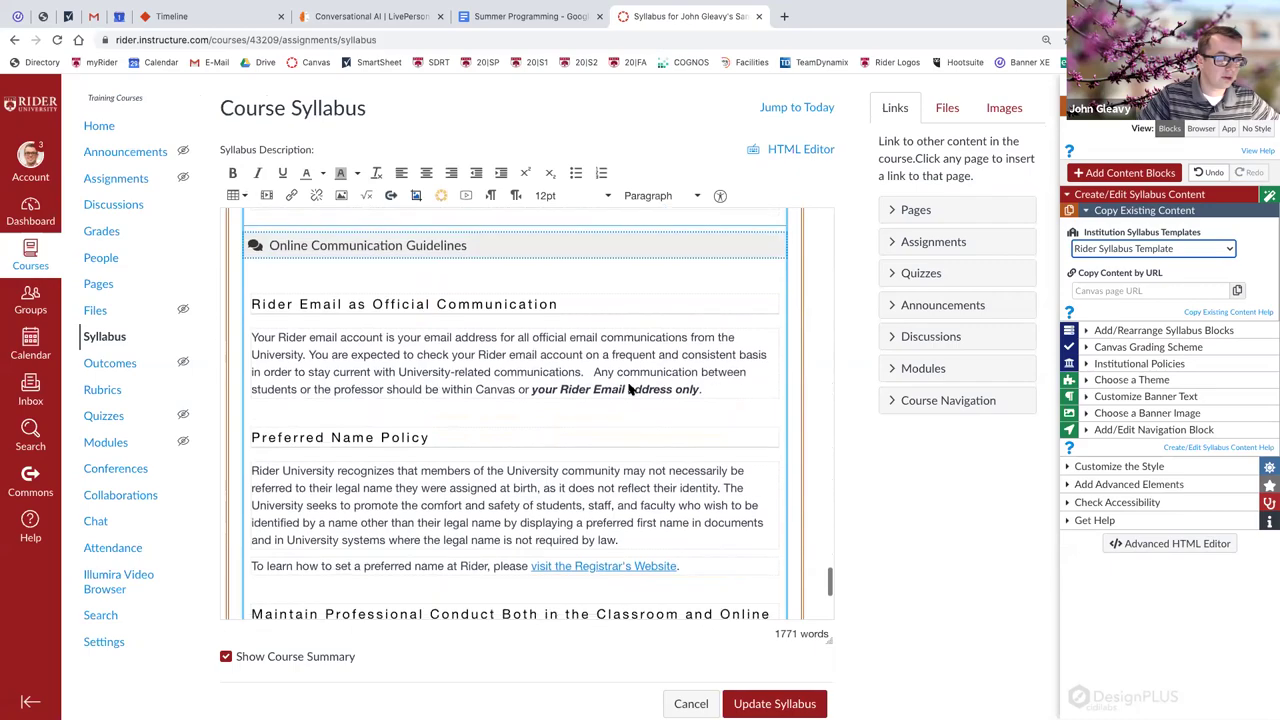
pyautogui.scroll(9, 630, 390)
pyautogui.scroll(15, 630, 390)
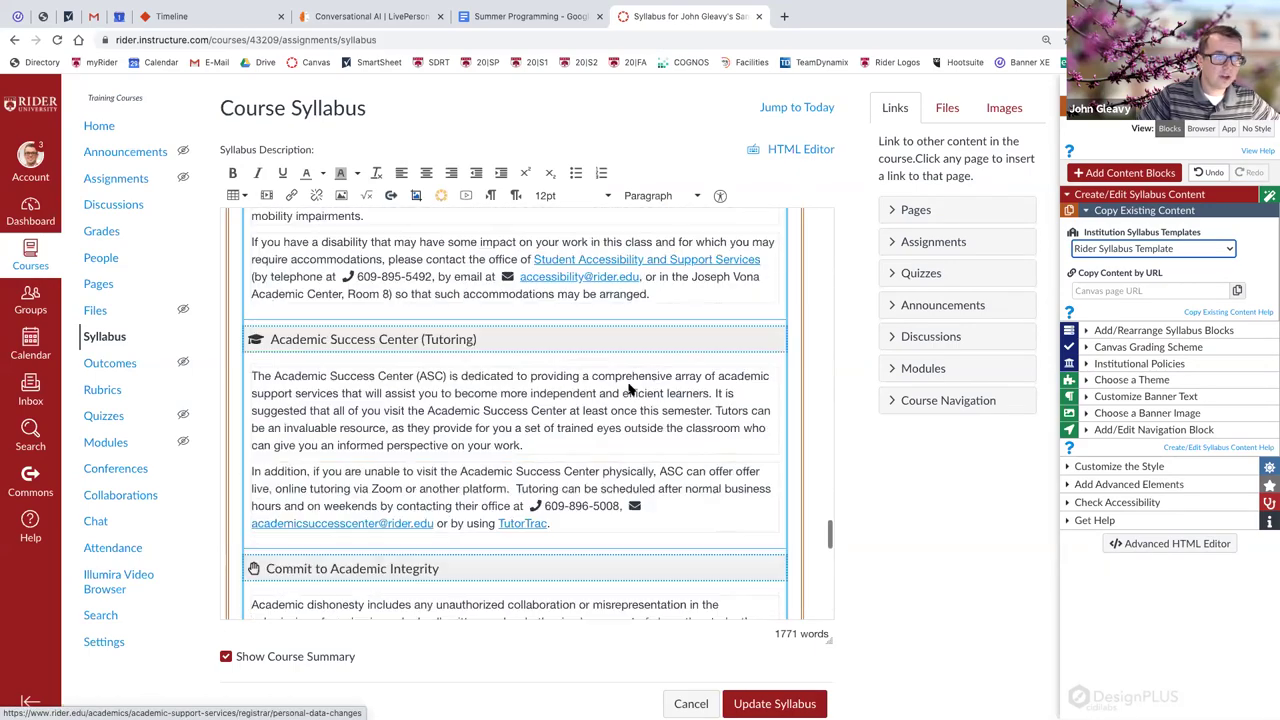
pyautogui.scroll(12, 629, 384)
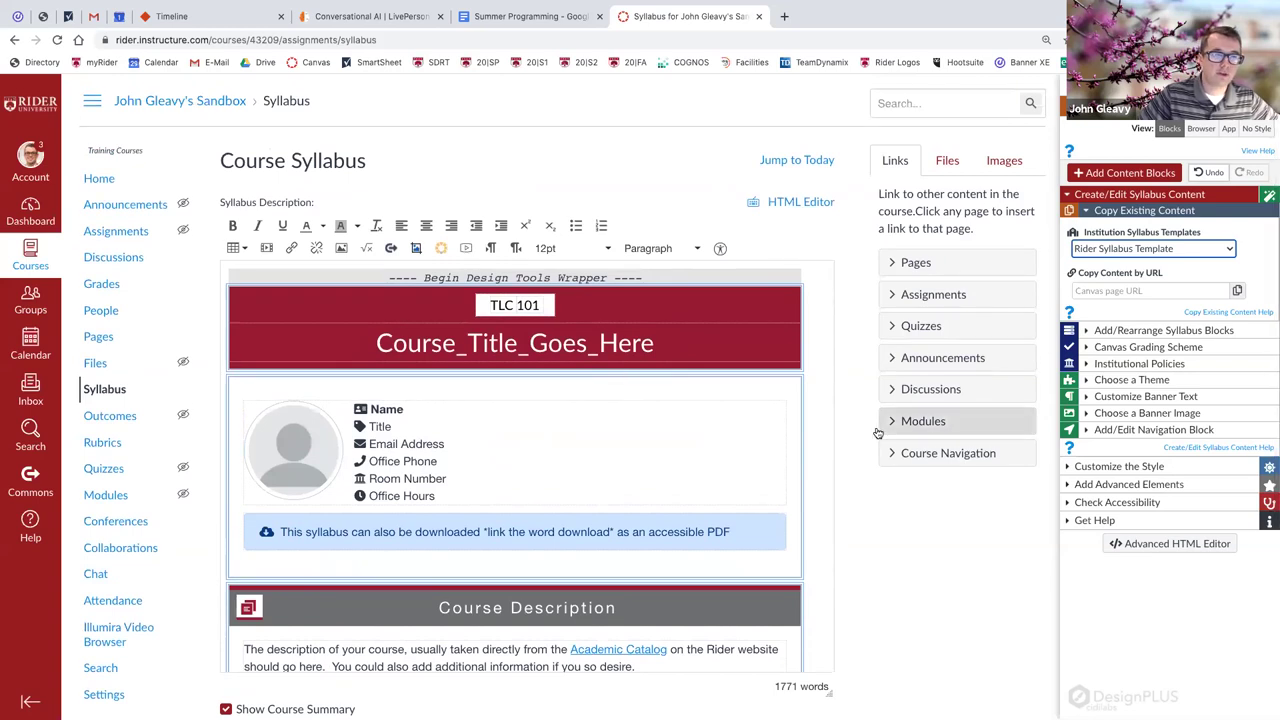
# Examine the template's instructor information, Course Description, prerequisites and Course Objectives sections.
pyautogui.scroll(-2, 851, 434)
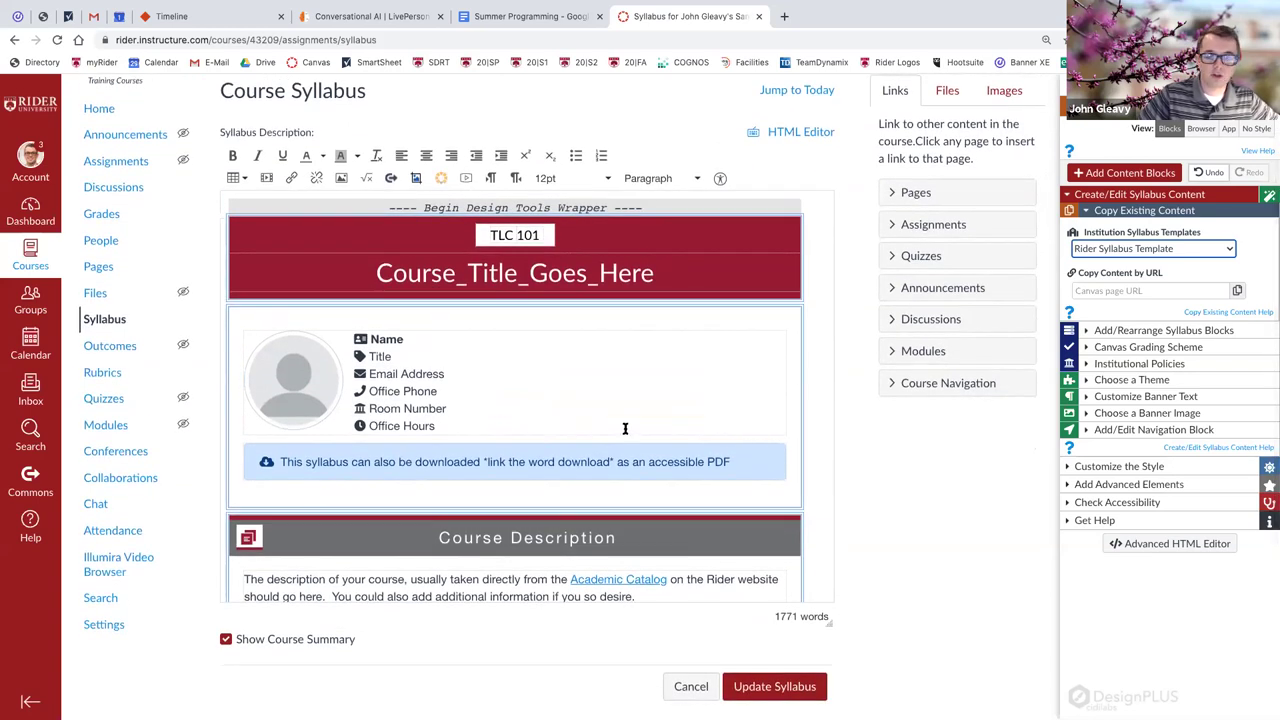
pyautogui.scroll(-2, 561, 452)
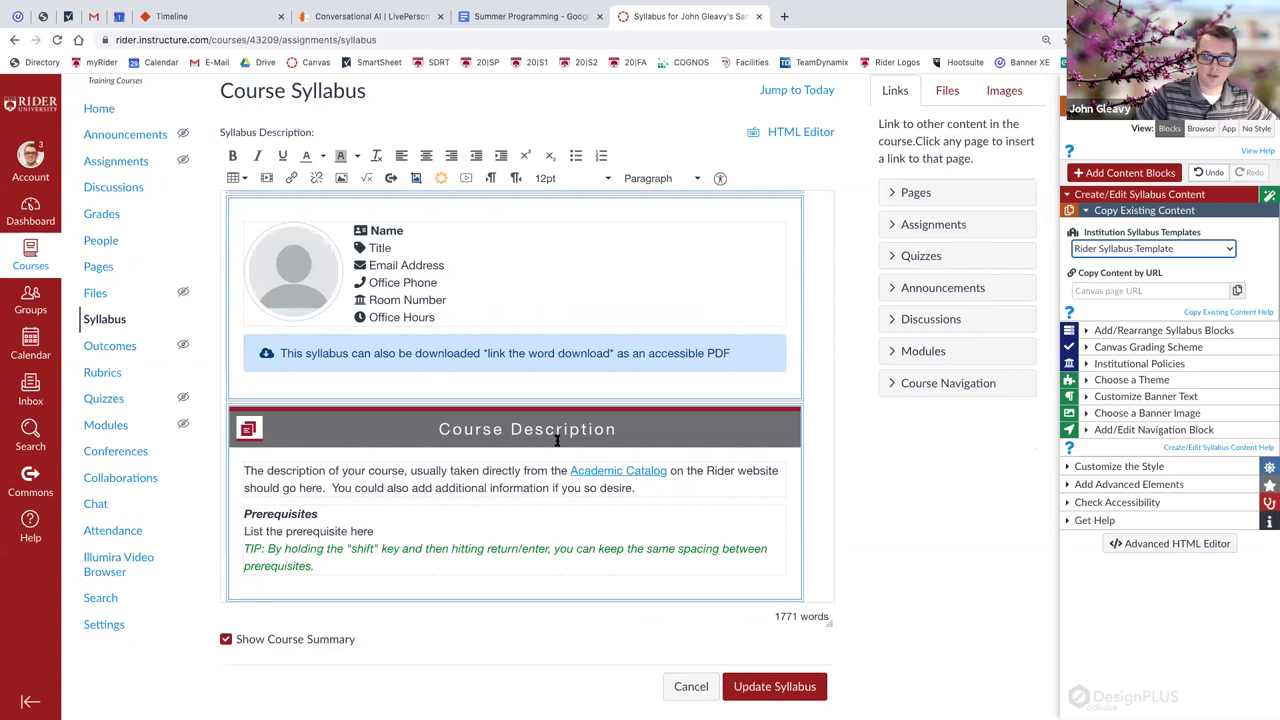
pyautogui.scroll(-1, 557, 440)
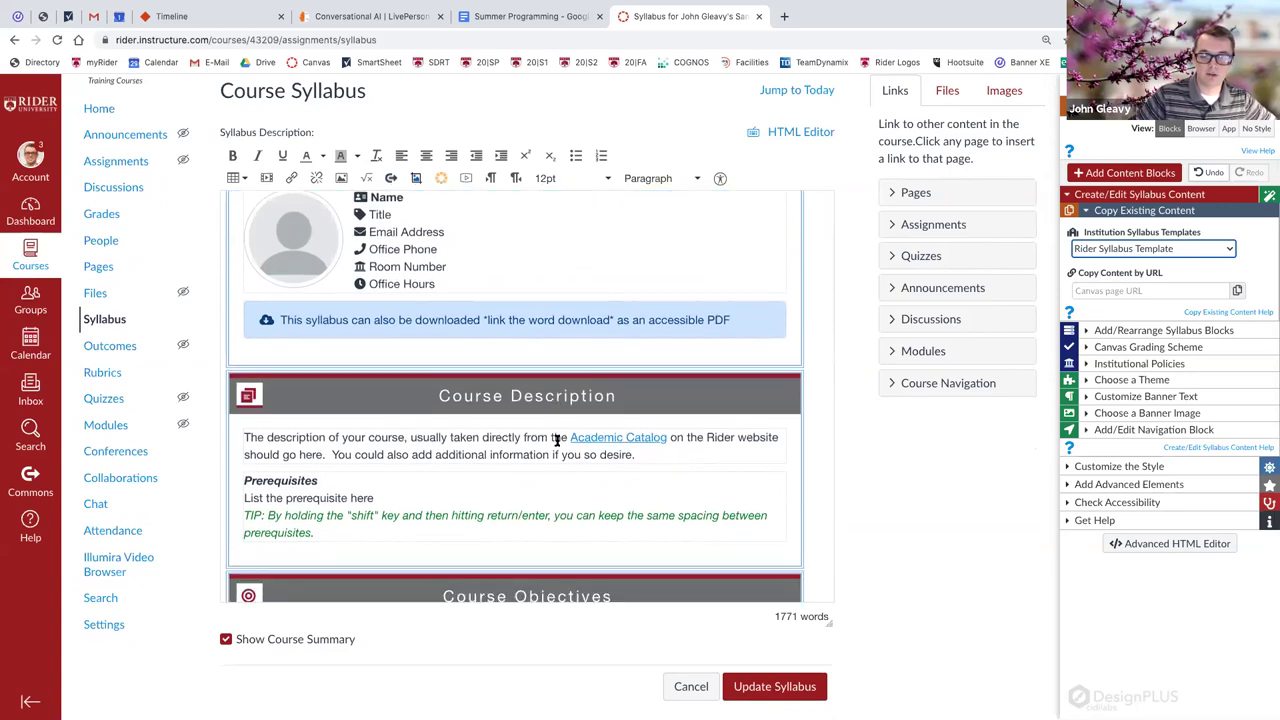
pyautogui.scroll(-2, 557, 440)
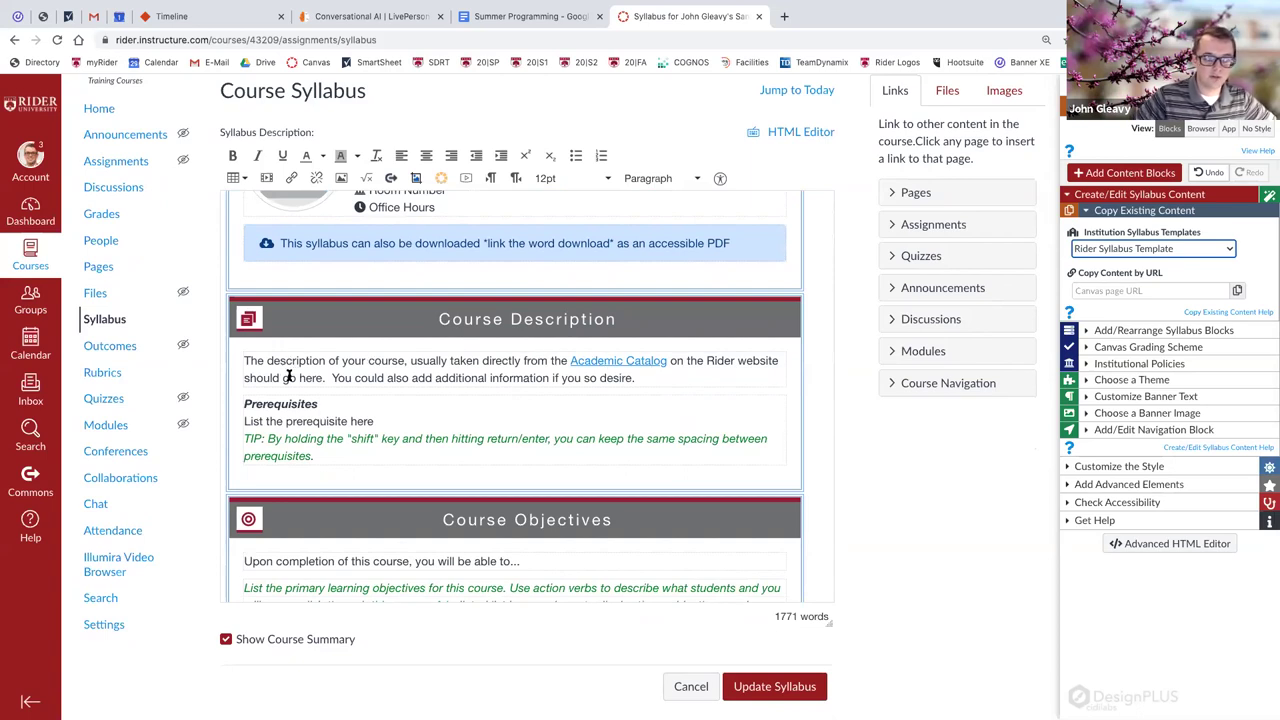
pyautogui.scroll(-4, 288, 372)
pyautogui.scroll(-9, 288, 374)
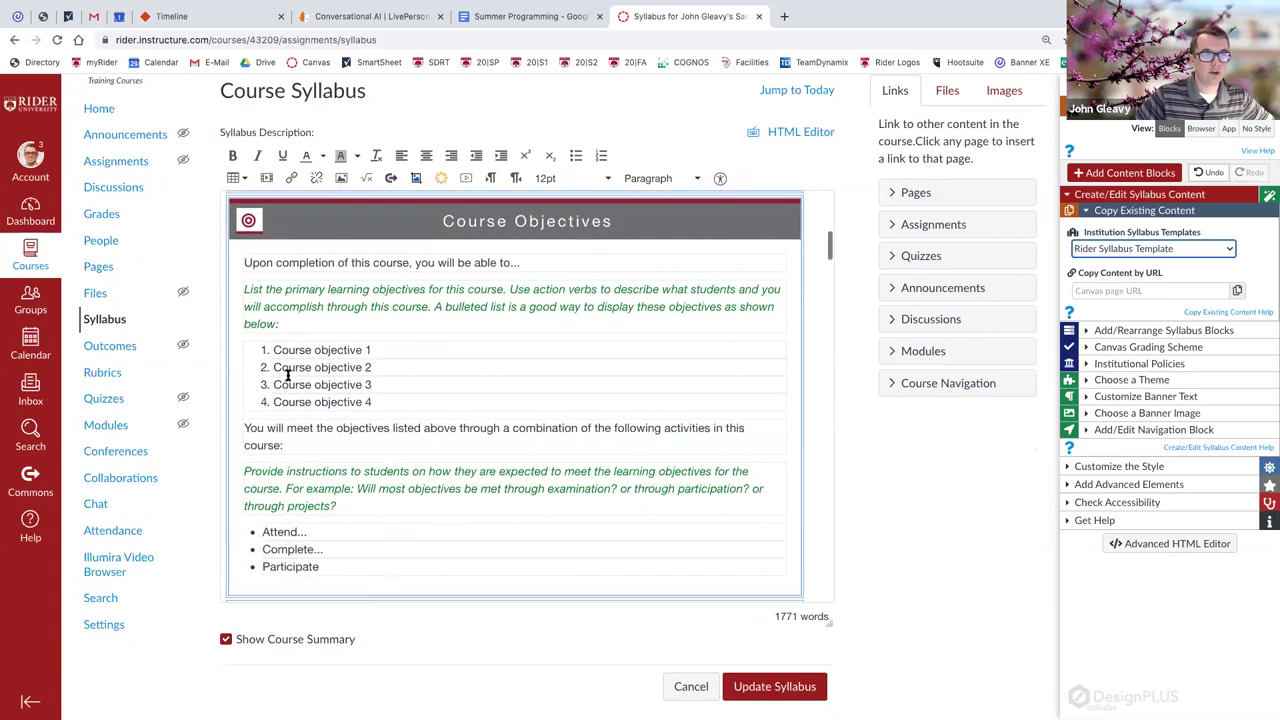
# Review the Course Requirements expanders and the Grading Policies & Schema section, including the assessment categories and grade ranges.
pyautogui.scroll(-4, 288, 374)
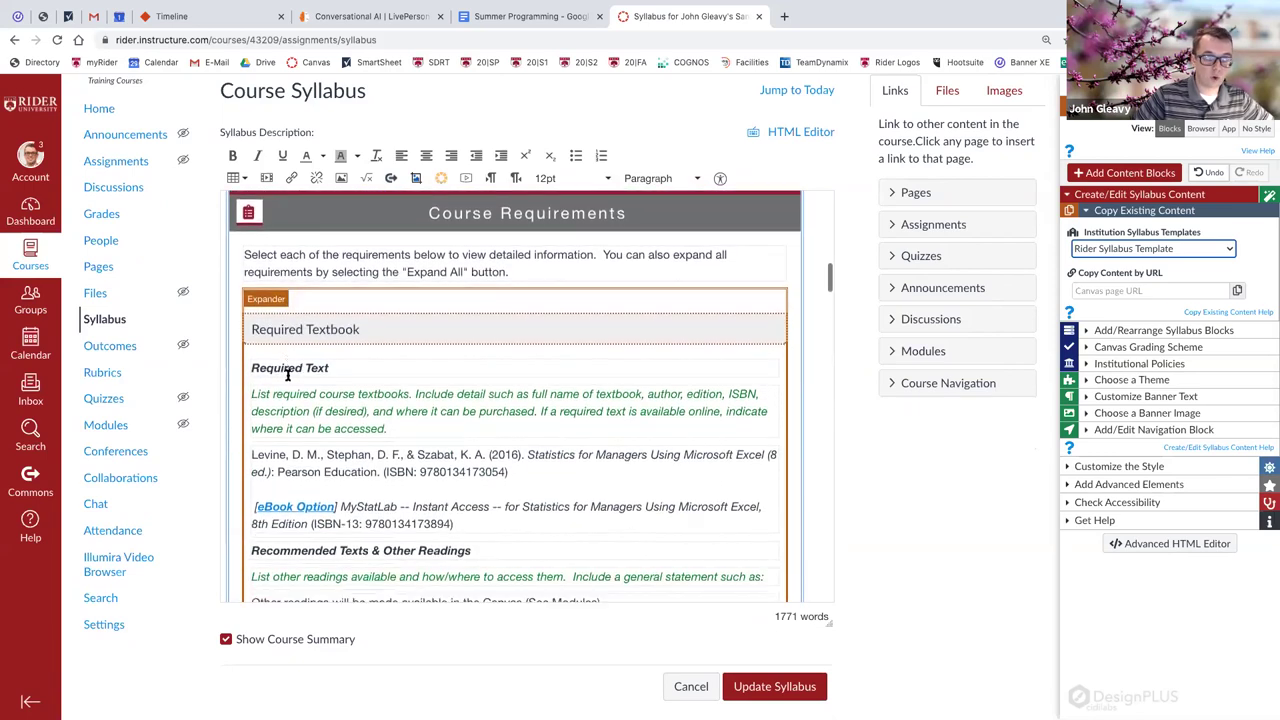
pyautogui.scroll(-5, 292, 375)
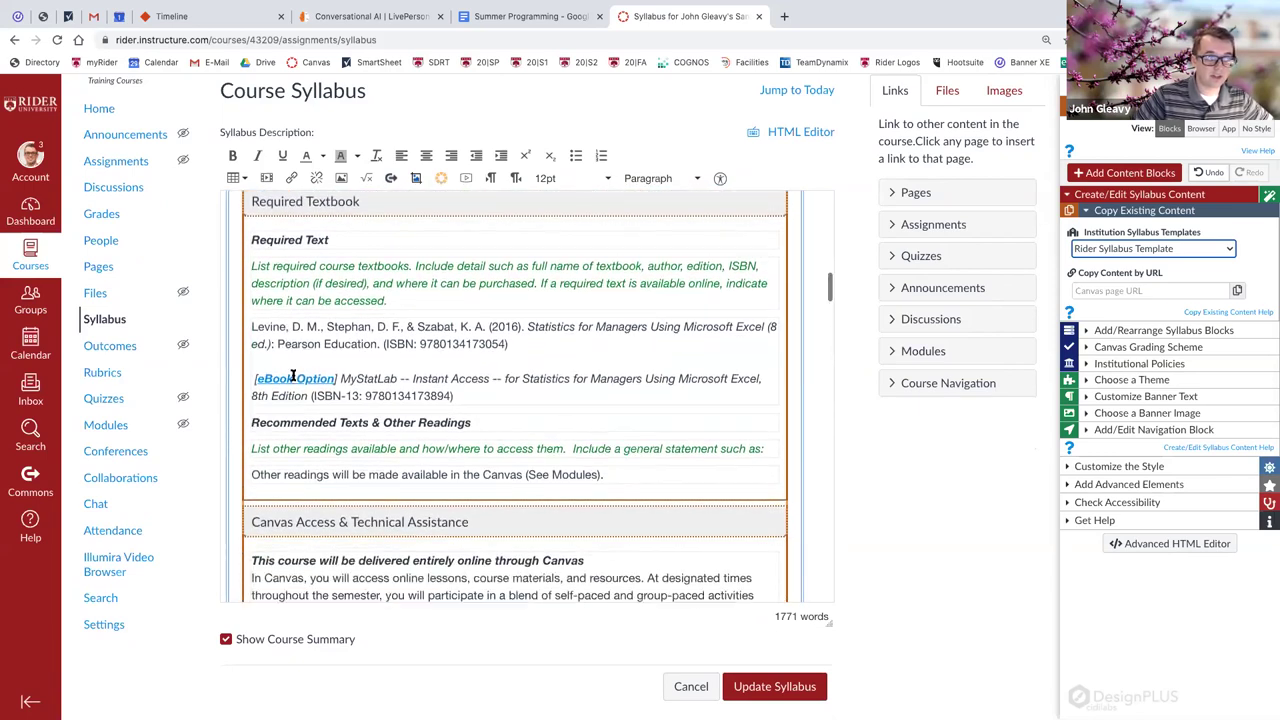
pyautogui.scroll(-15, 292, 375)
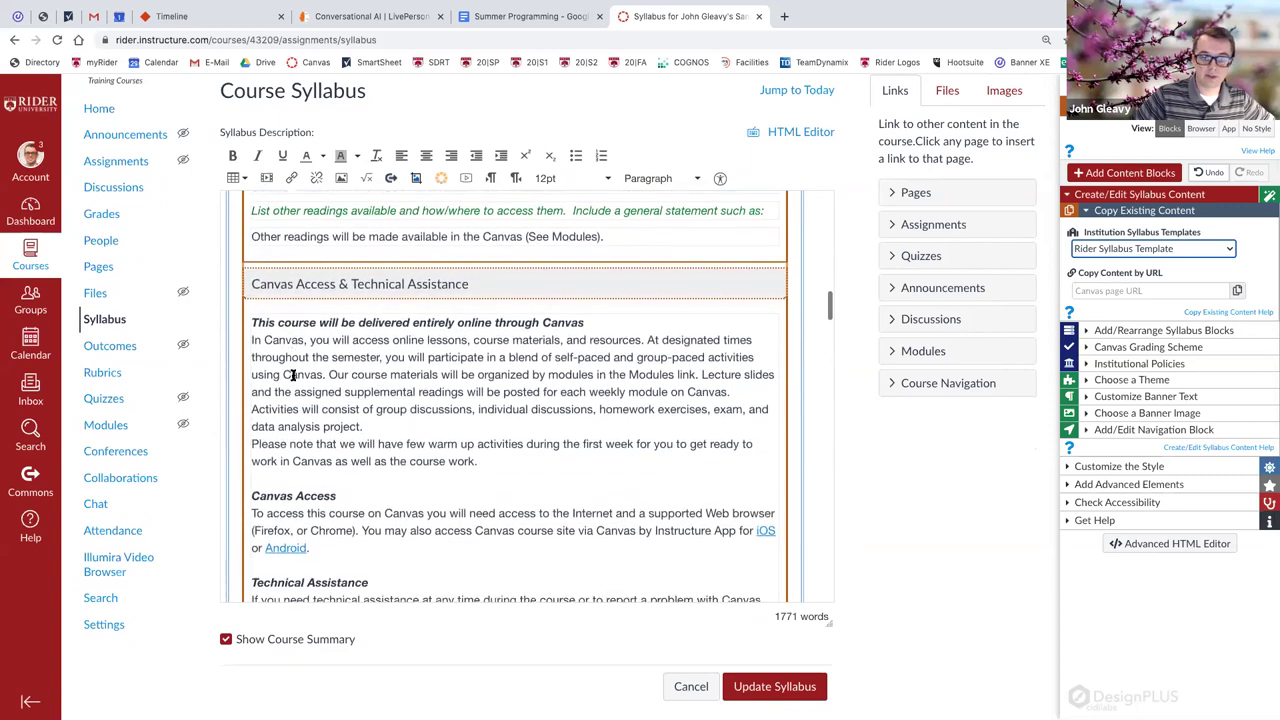
pyautogui.scroll(-9, 292, 375)
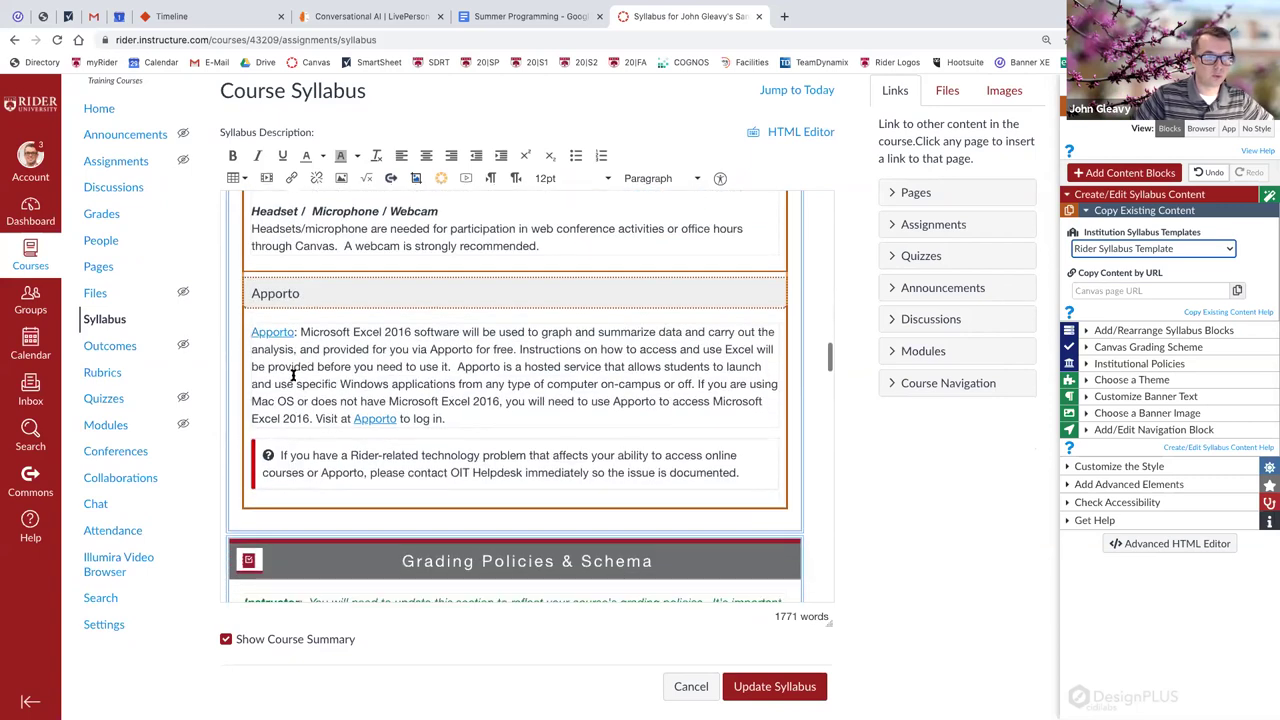
pyautogui.scroll(-2, 292, 375)
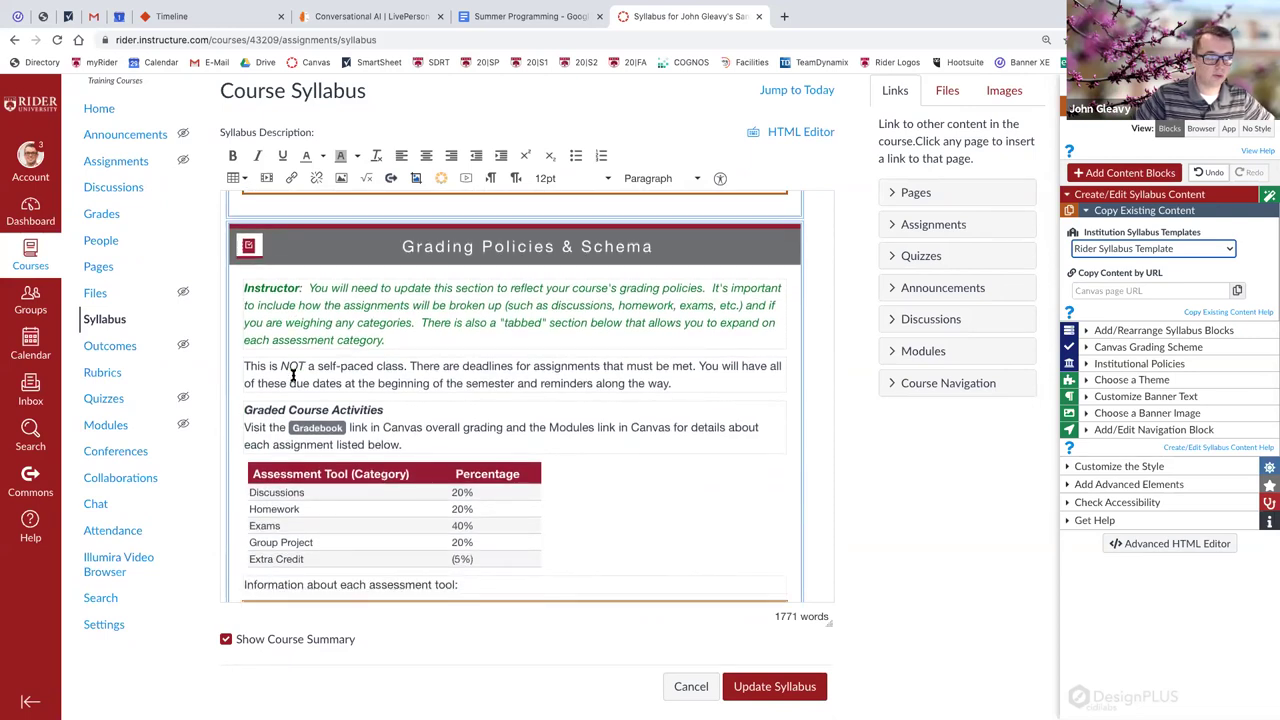
pyautogui.scroll(-1, 292, 375)
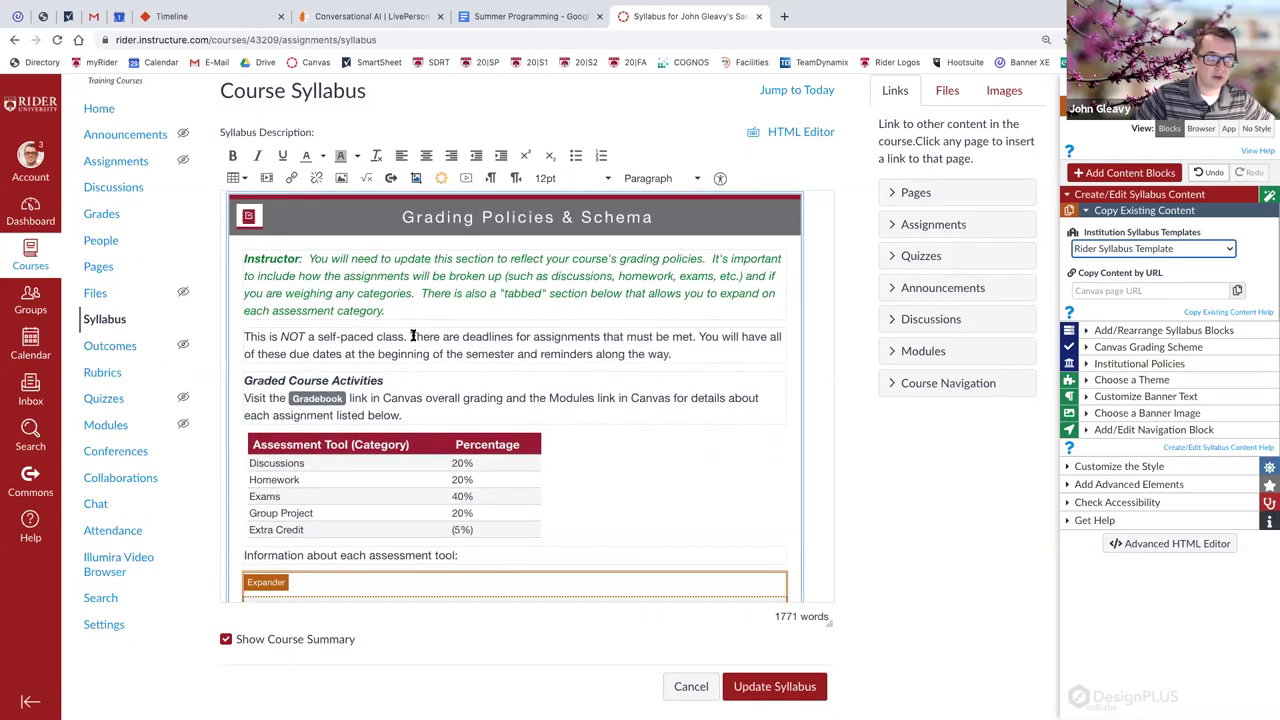
pyautogui.scroll(-15, 412, 336)
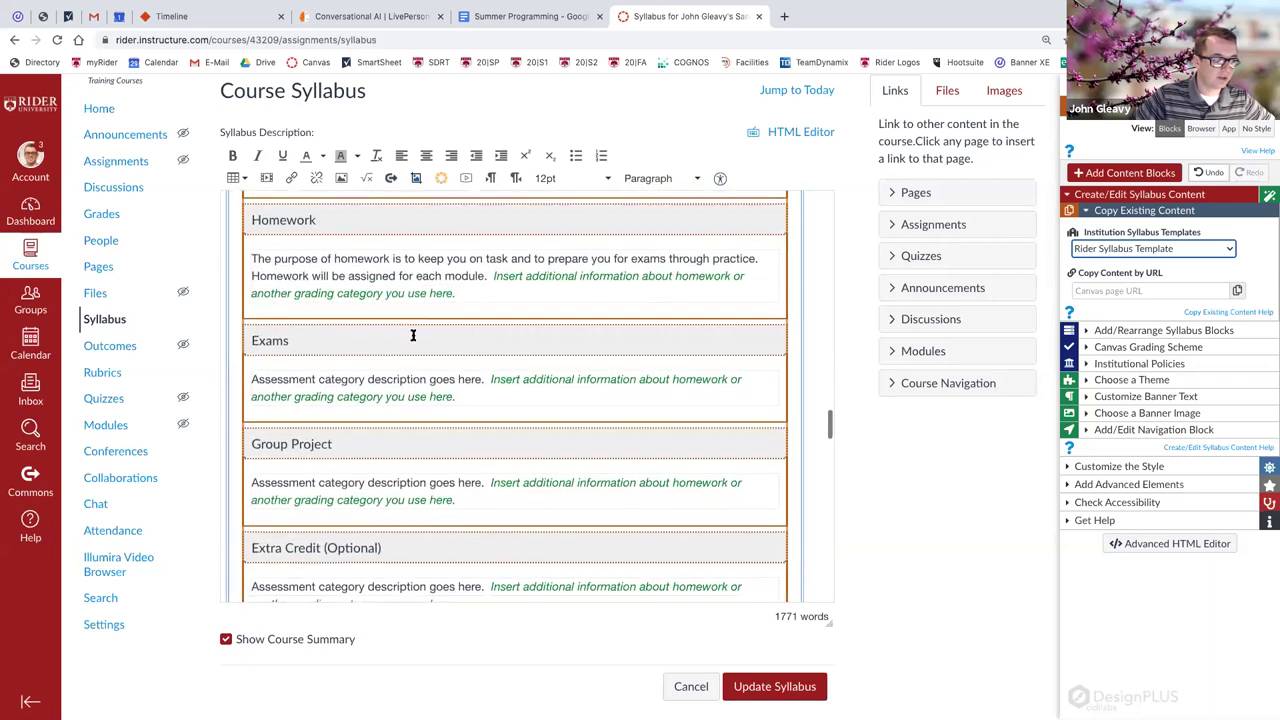
pyautogui.scroll(-18, 412, 336)
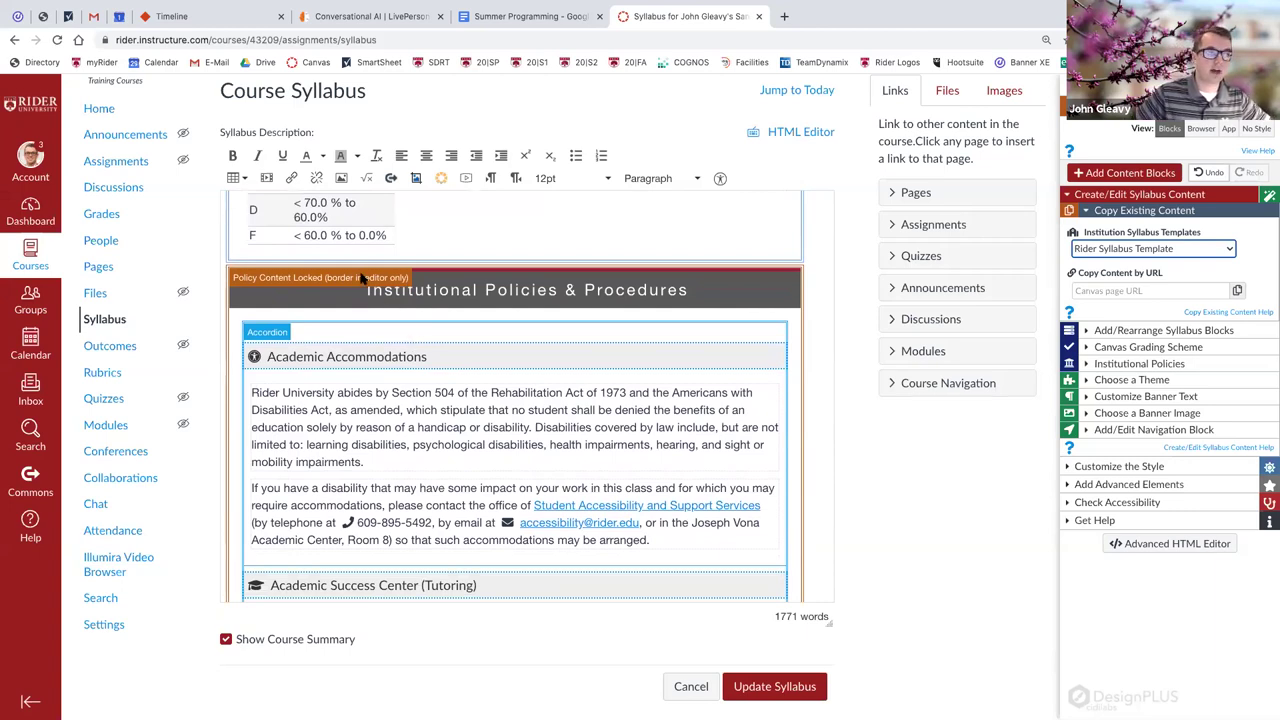
# Read through the locked Institutional Policies & Procedures block, from Academic Accommodations to the professional conduct guidelines.
pyautogui.scroll(-1, 358, 322)
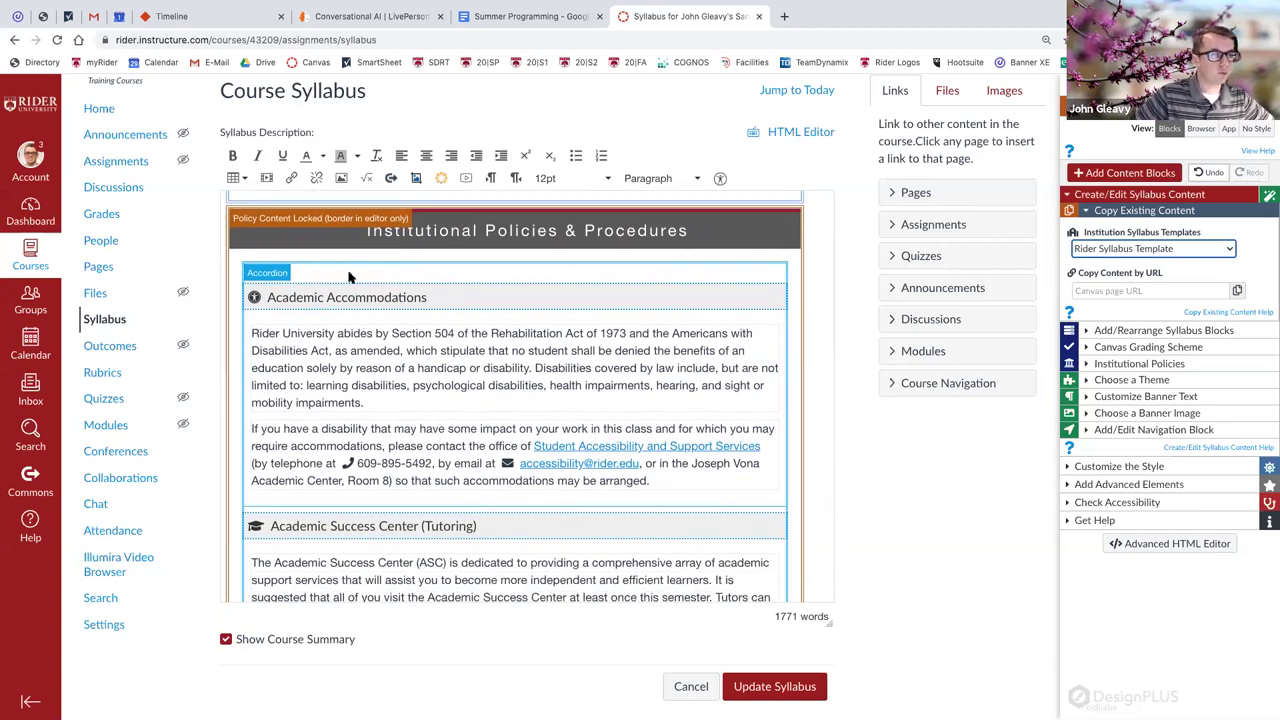
pyautogui.scroll(1, 372, 281)
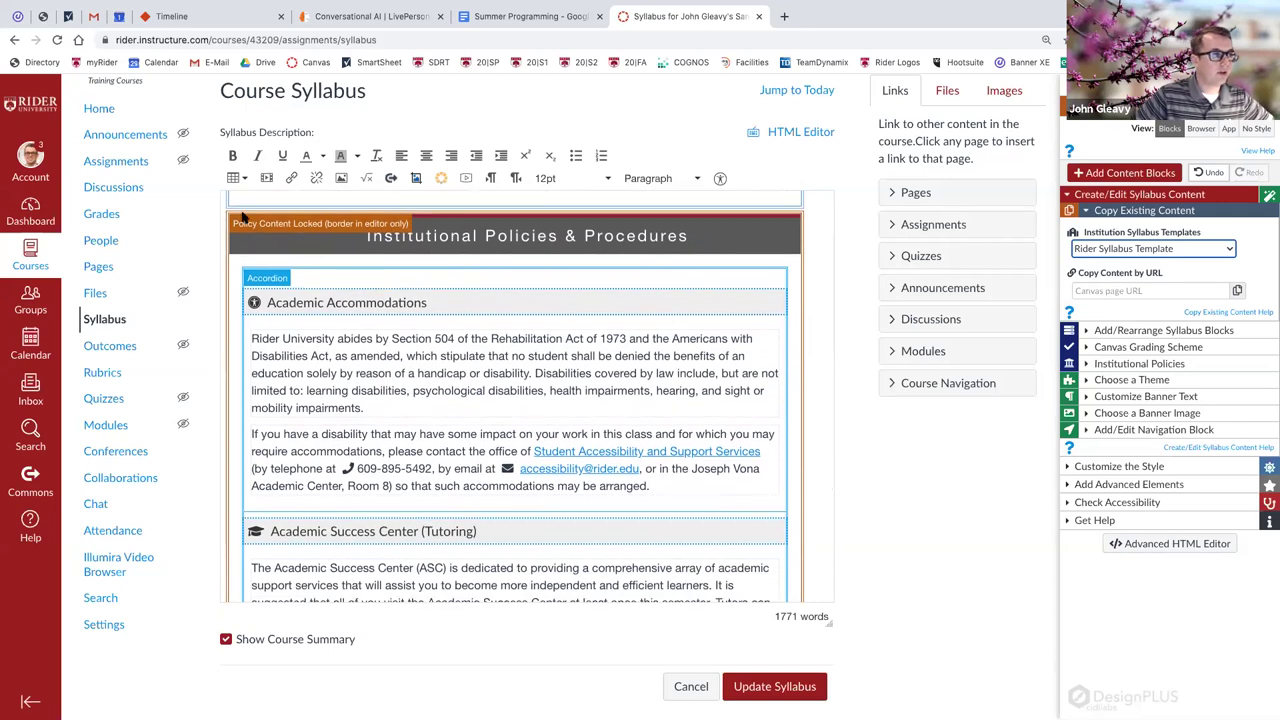
pyautogui.scroll(1, 241, 216)
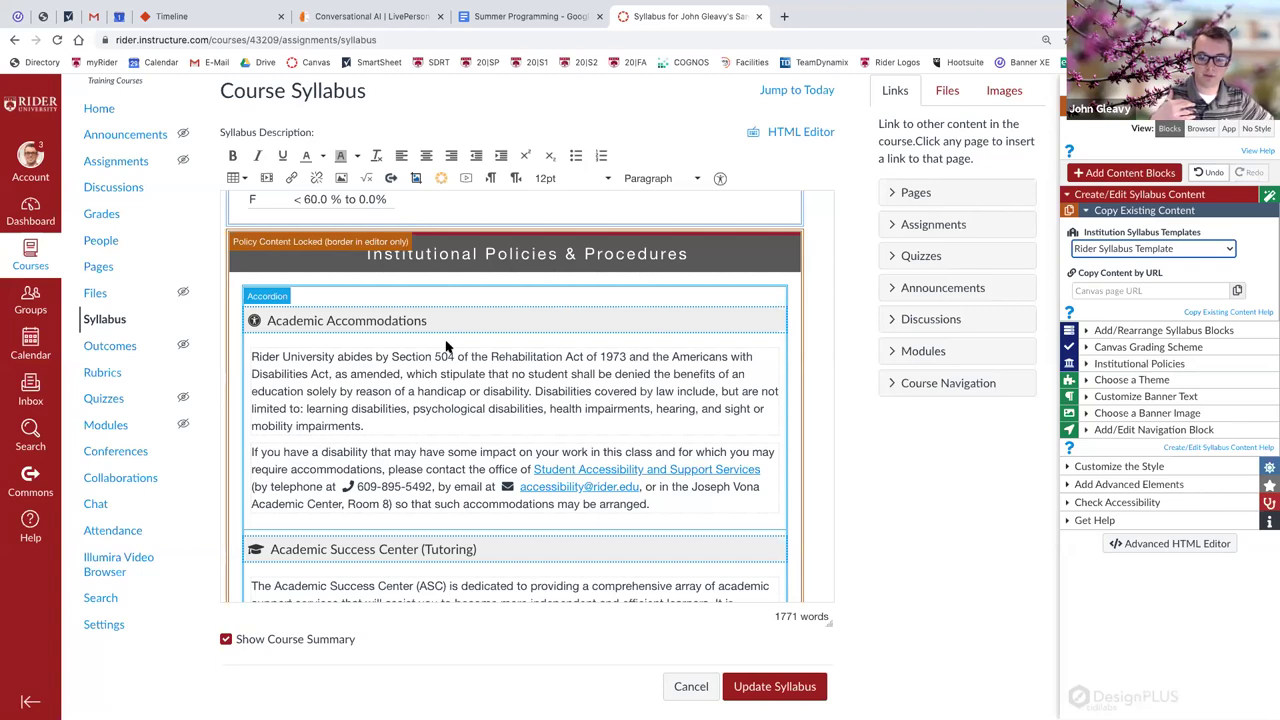
pyautogui.scroll(-2, 446, 346)
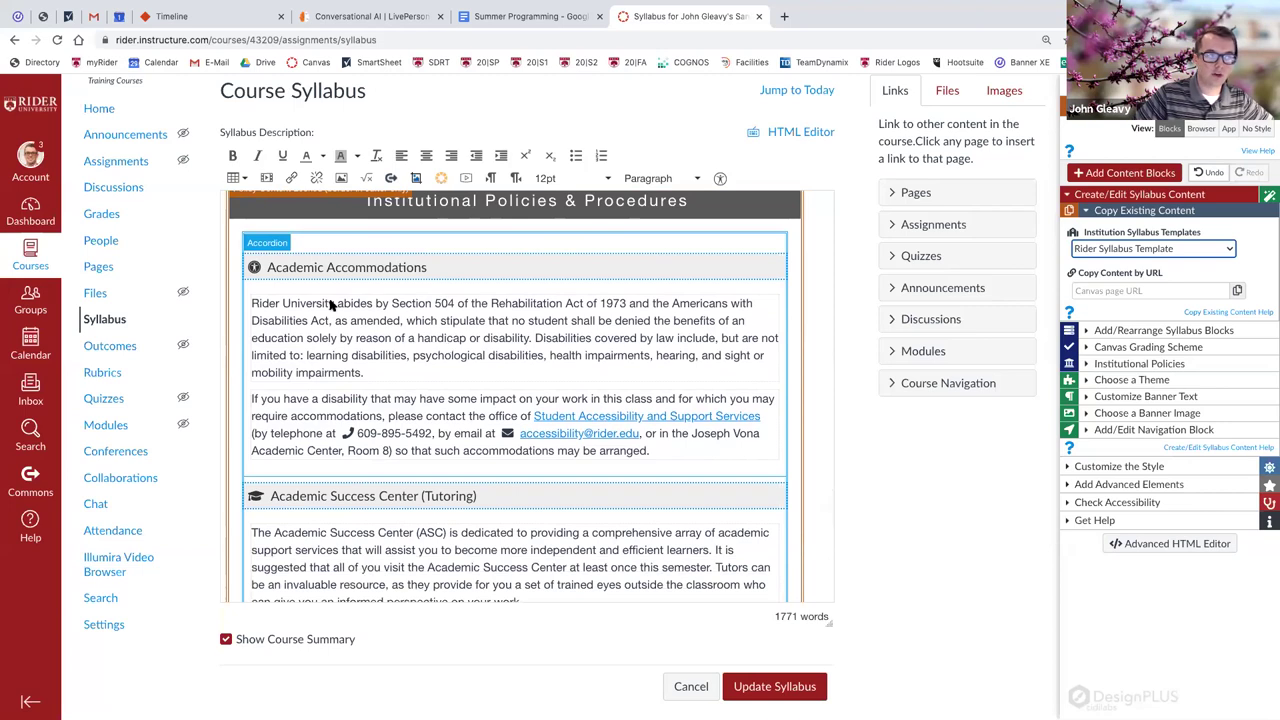
pyautogui.scroll(-1, 330, 305)
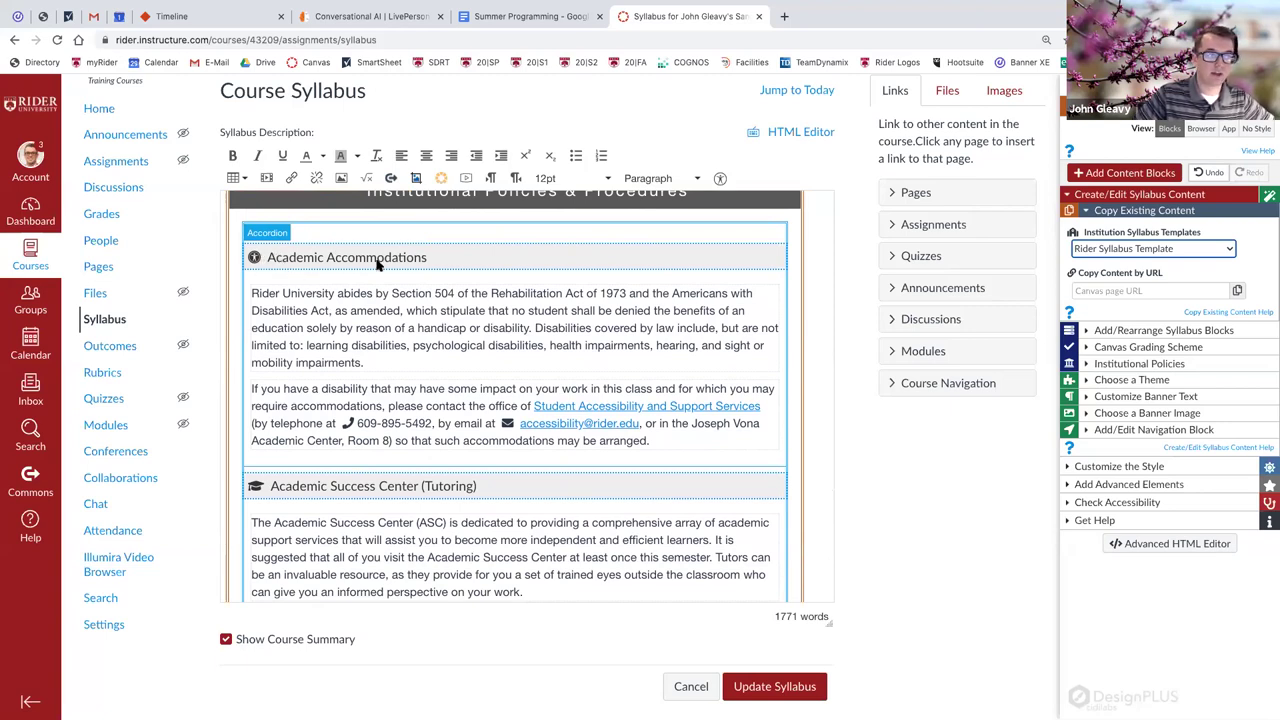
pyautogui.scroll(-3, 378, 263)
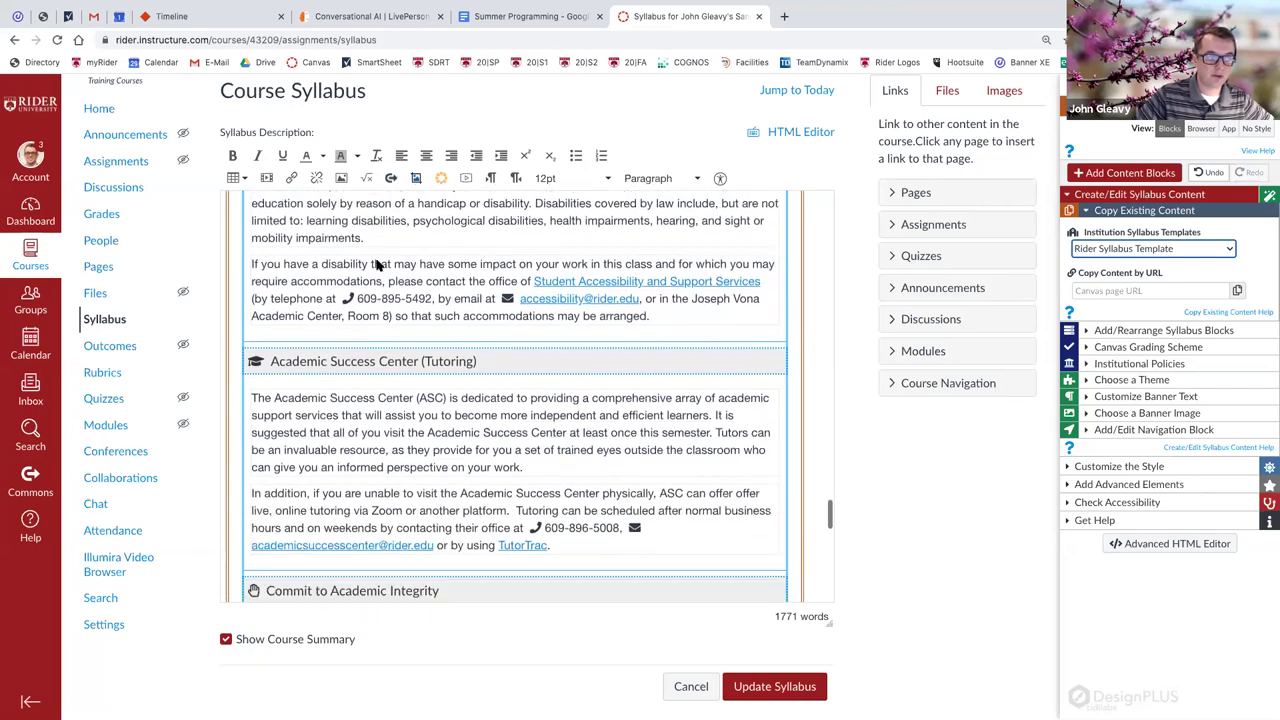
pyautogui.scroll(-3, 378, 263)
pyautogui.scroll(-3, 360, 272)
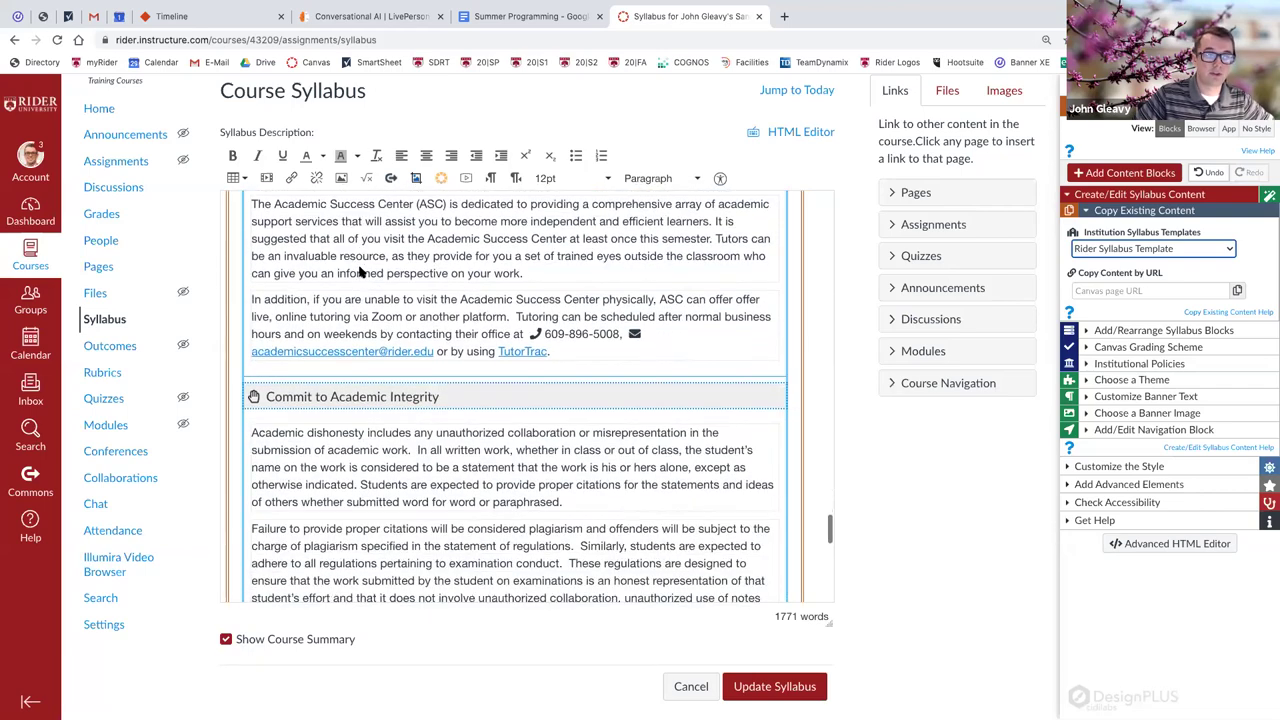
pyautogui.scroll(-10, 360, 272)
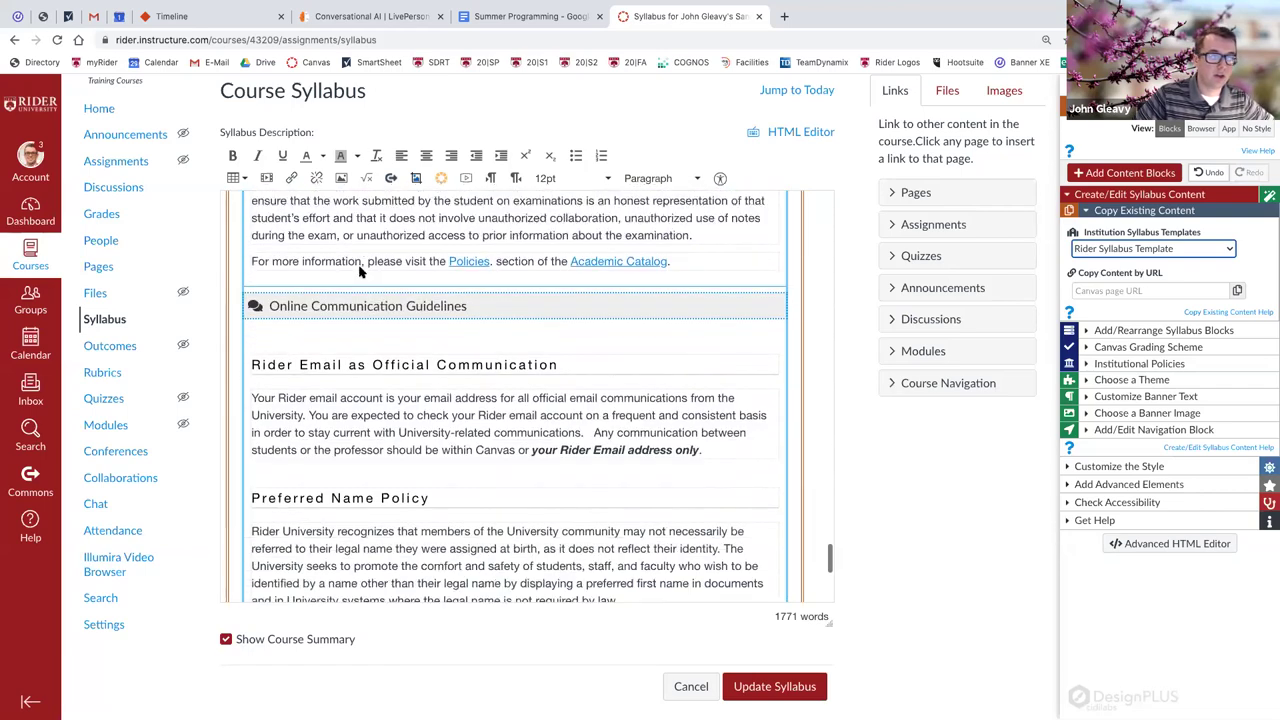
pyautogui.scroll(-1, 364, 276)
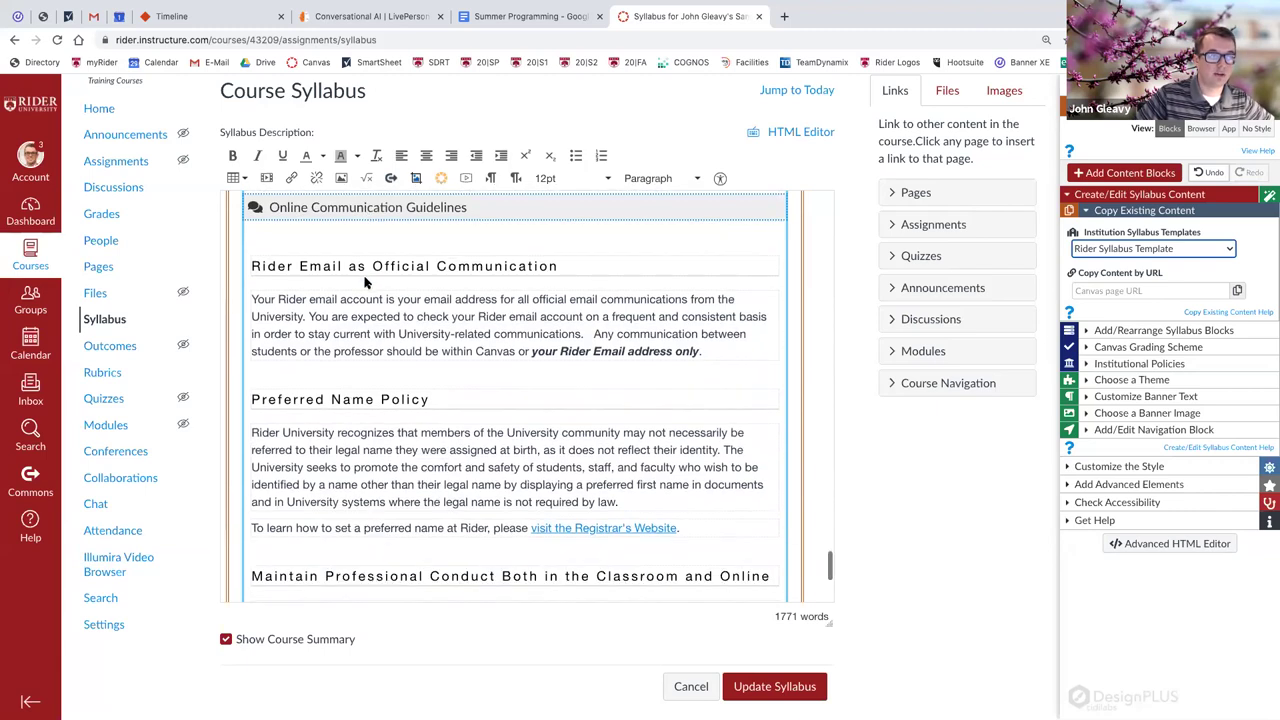
pyautogui.scroll(-3, 394, 278)
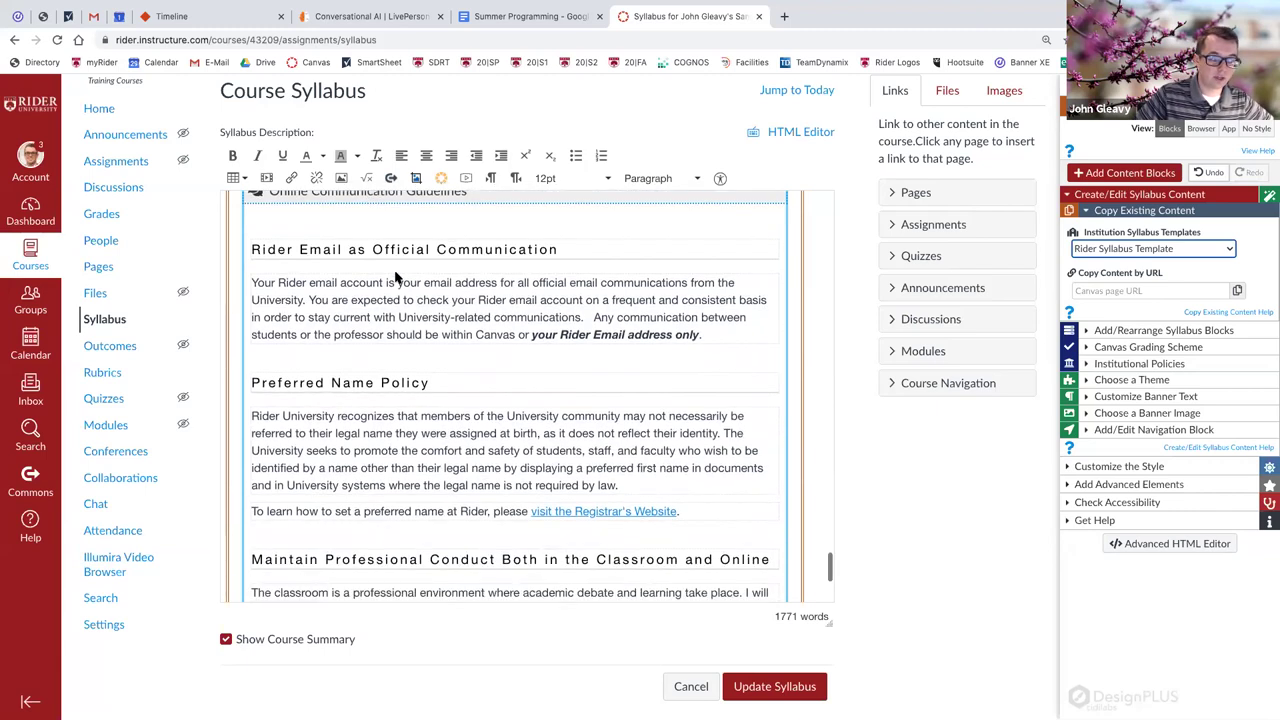
pyautogui.scroll(-2, 395, 275)
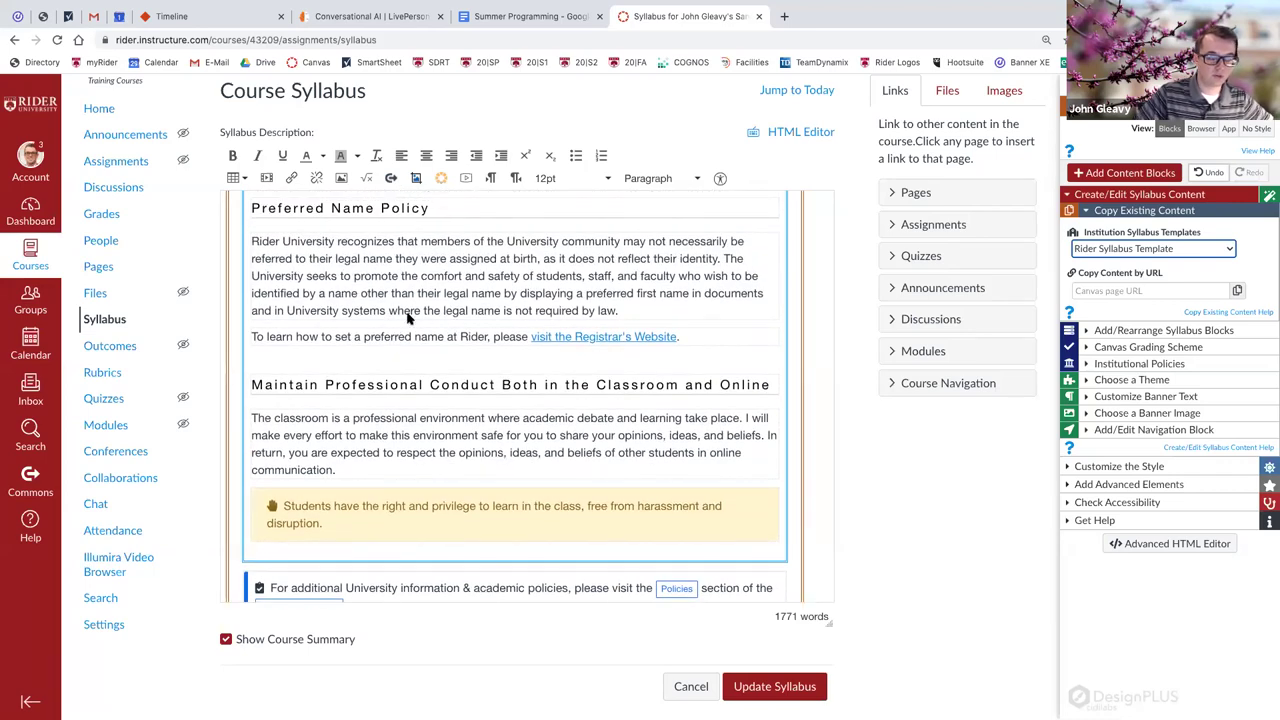
# Go back to the Academic Accommodations and Academic Success Center policies and check their contact details and links.
pyautogui.scroll(7, 407, 318)
pyautogui.scroll(5, 407, 318)
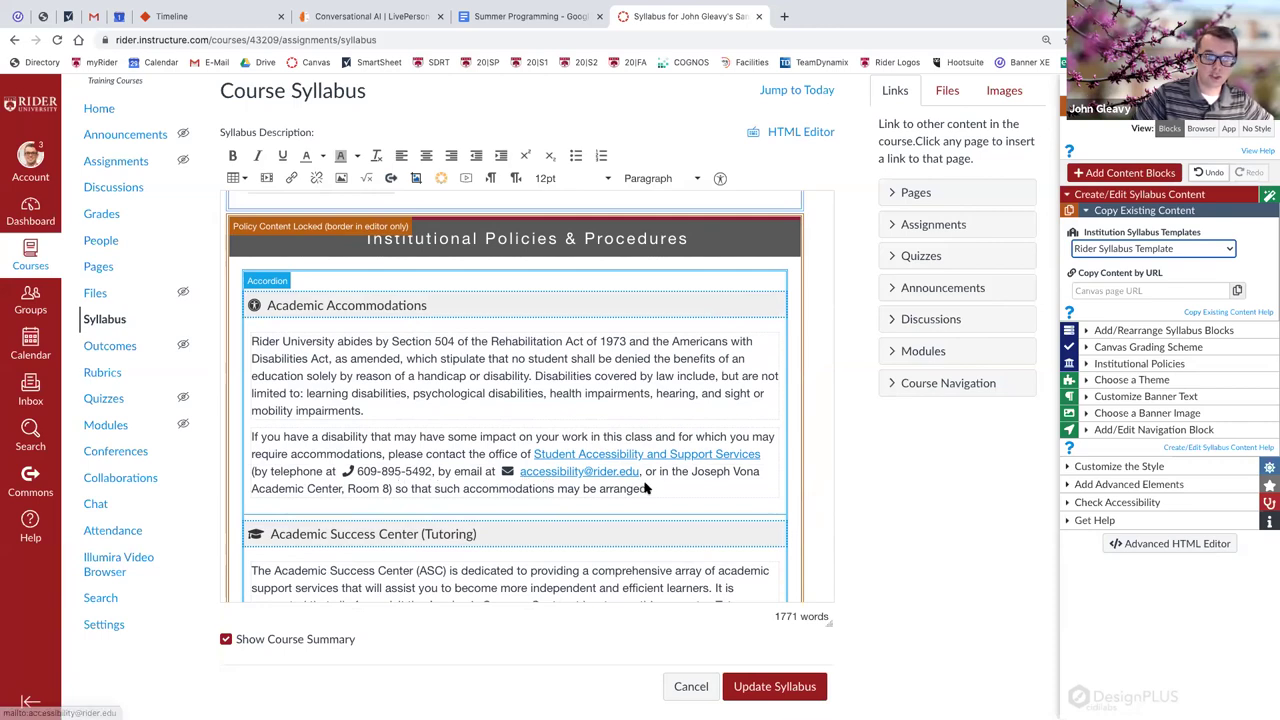
pyautogui.scroll(-3, 645, 488)
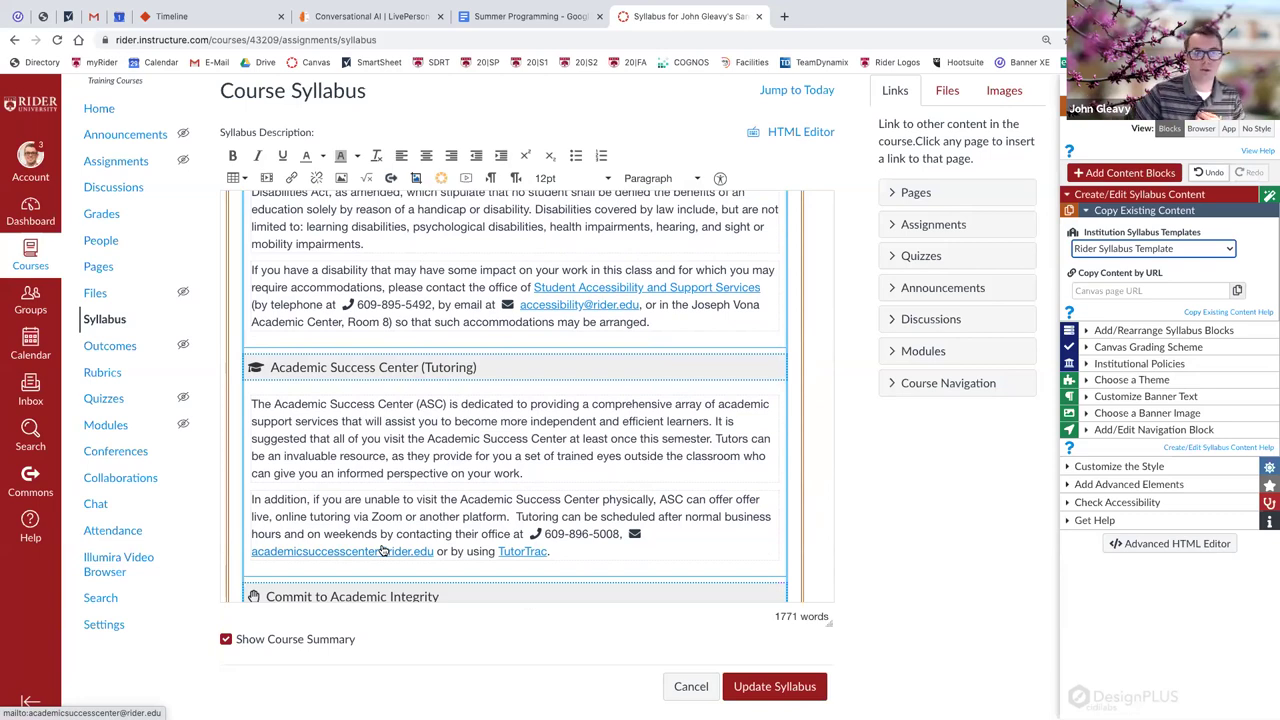
pyautogui.scroll(1, 382, 551)
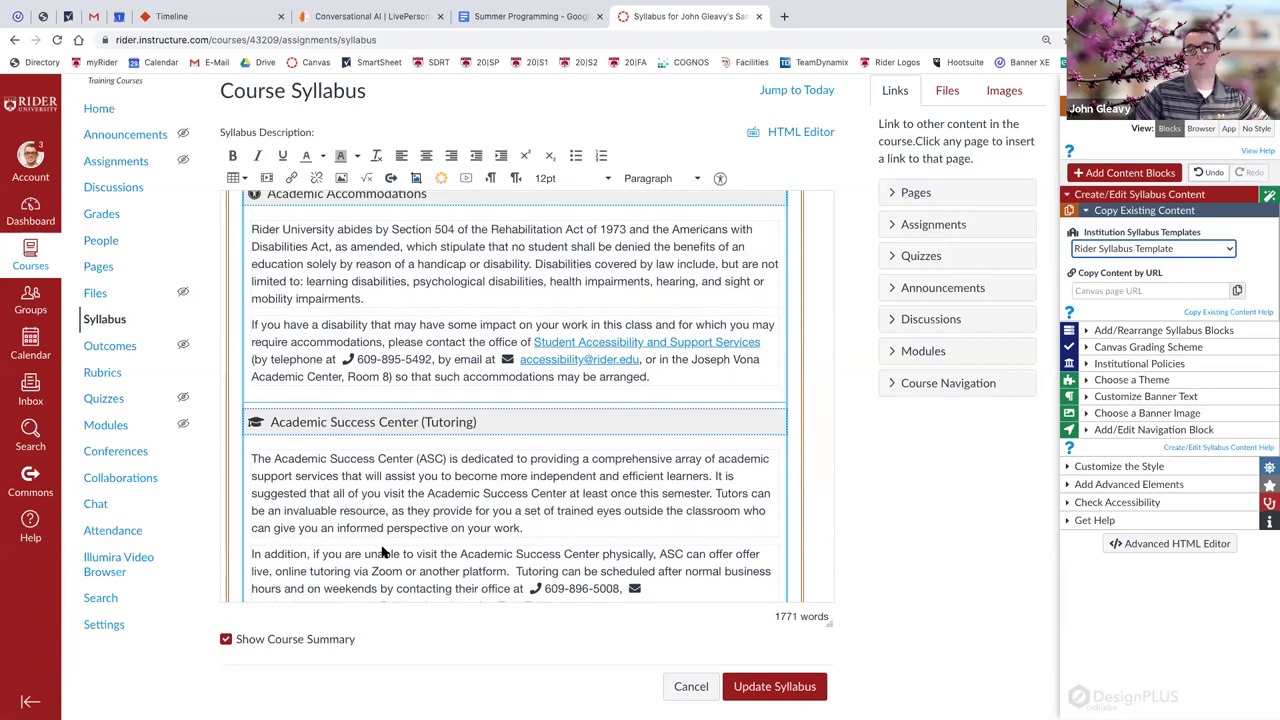
pyautogui.scroll(2, 382, 551)
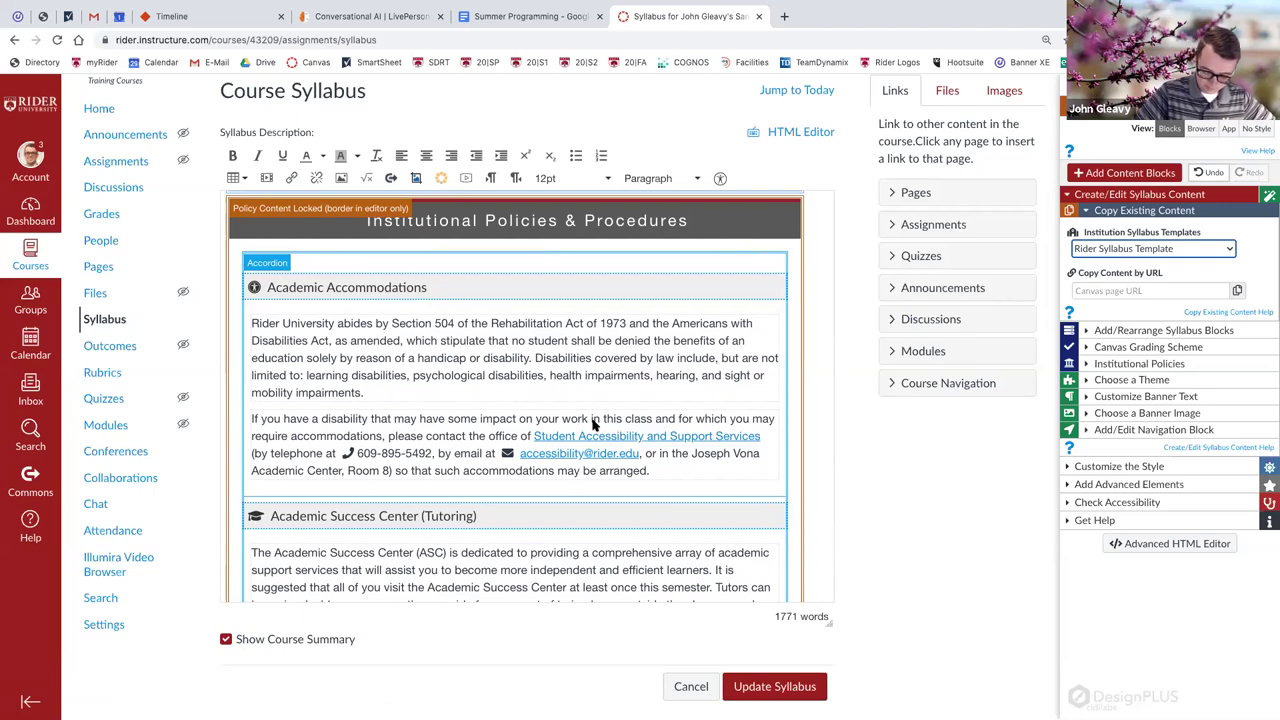
# Return to the early part of the template and re-examine the Course Description, Course Objectives and Course Requirements blocks.
pyautogui.scroll(15, 592, 424)
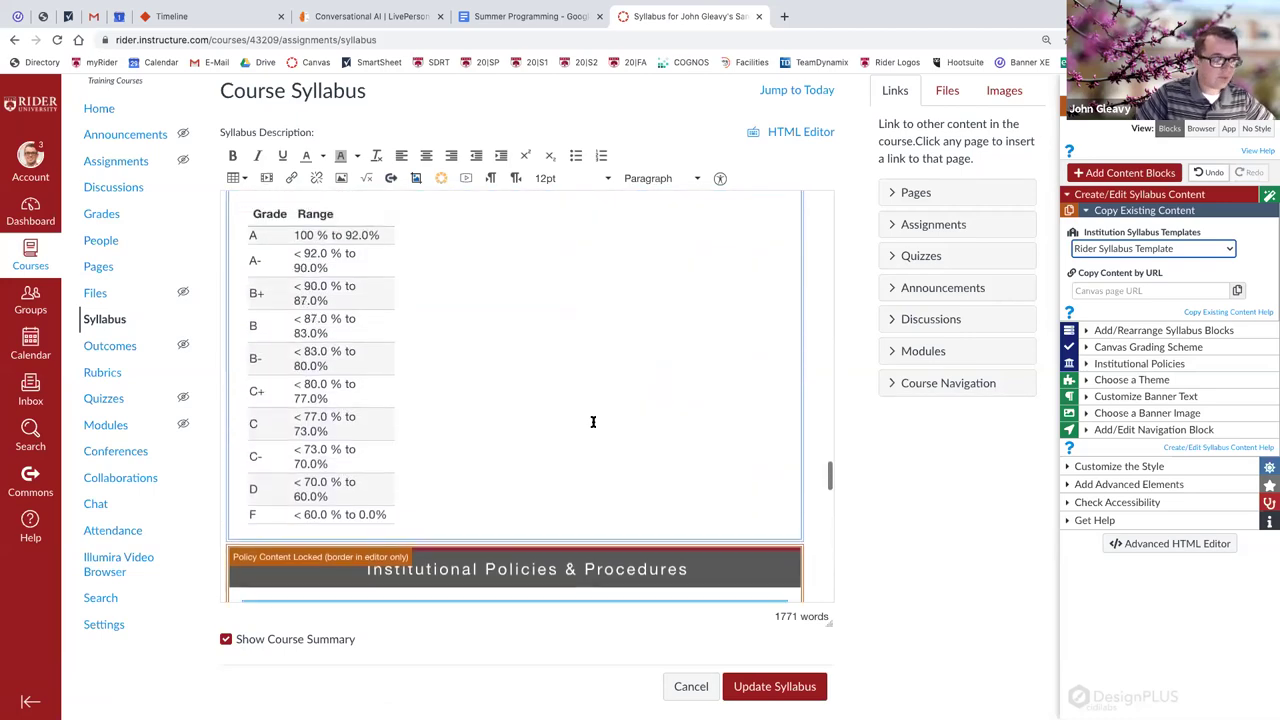
pyautogui.scroll(20, 592, 424)
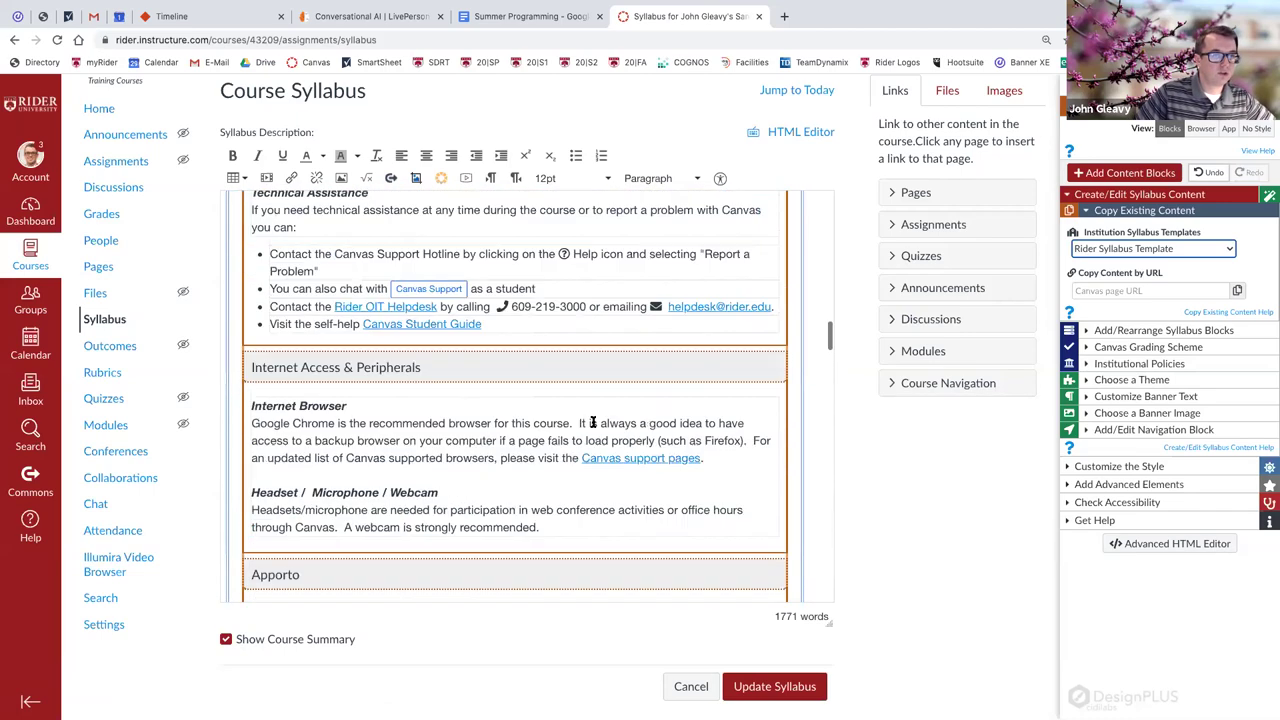
pyautogui.scroll(3, 592, 424)
pyautogui.scroll(-6, 592, 424)
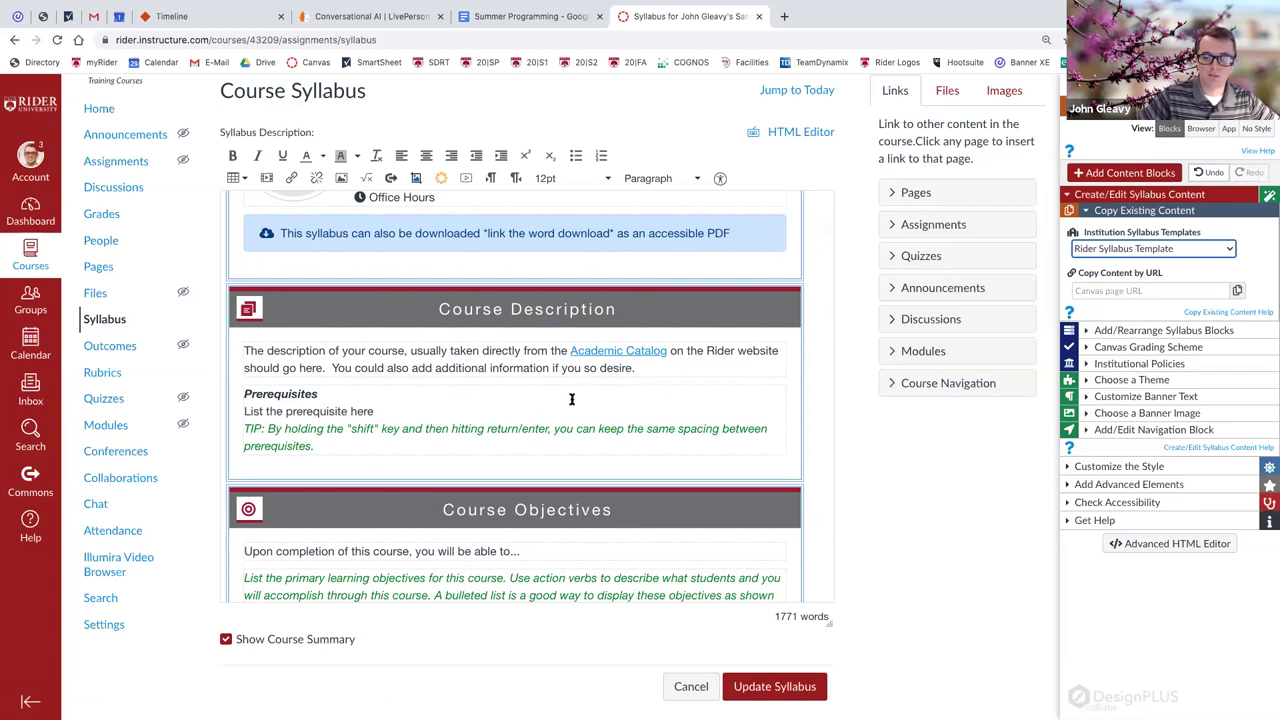
pyautogui.scroll(-5, 572, 399)
pyautogui.scroll(2, 572, 399)
pyautogui.scroll(-2, 572, 399)
pyautogui.scroll(6, 572, 399)
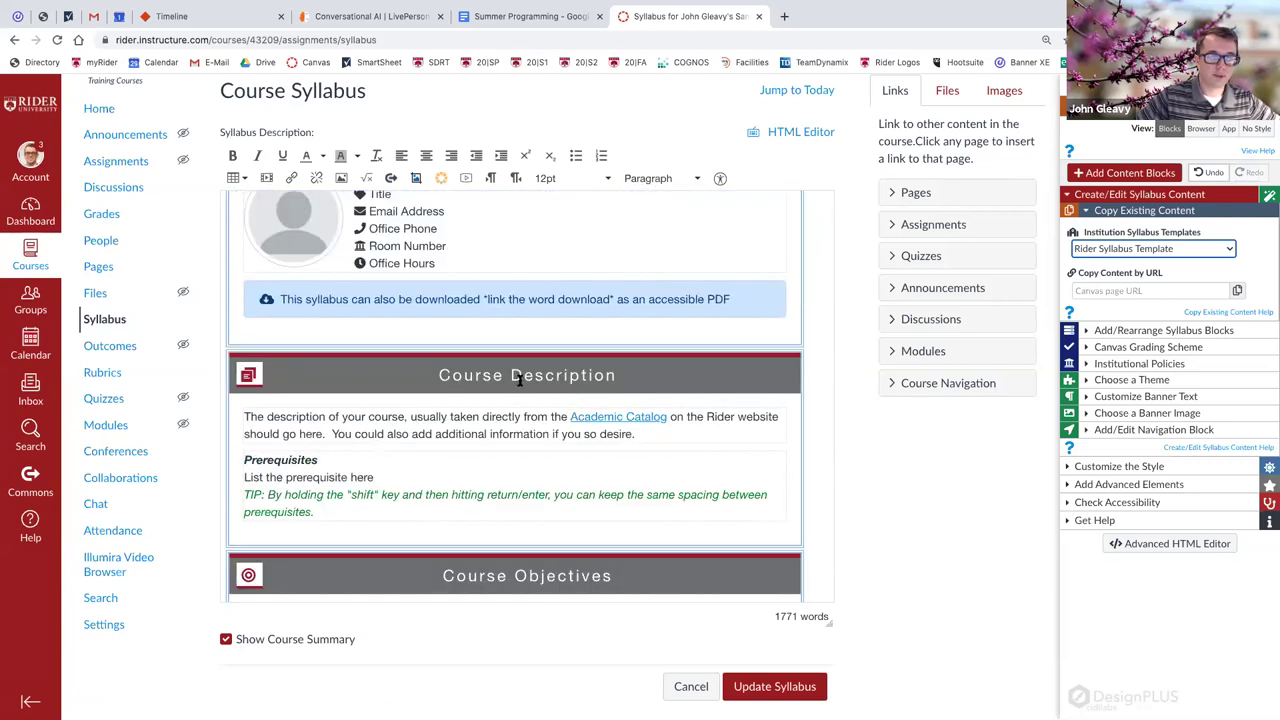
pyautogui.scroll(-3, 519, 383)
pyautogui.scroll(-6, 519, 383)
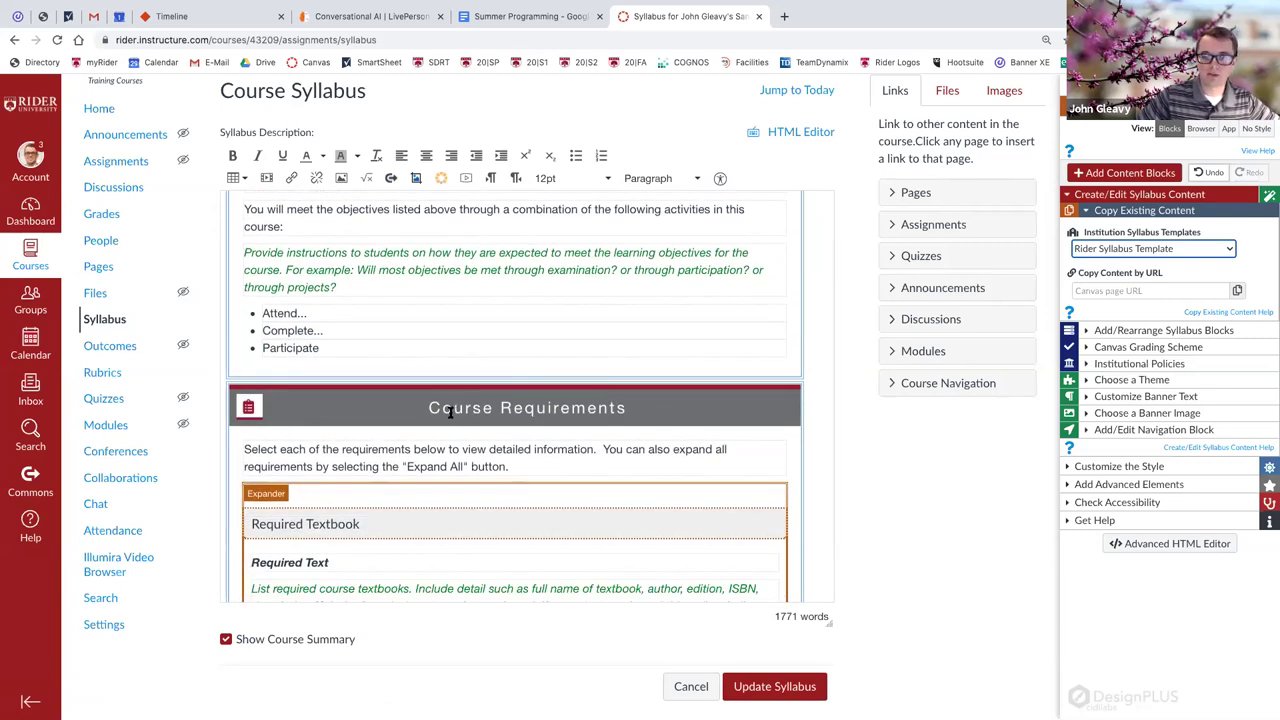
pyautogui.scroll(6, 450, 412)
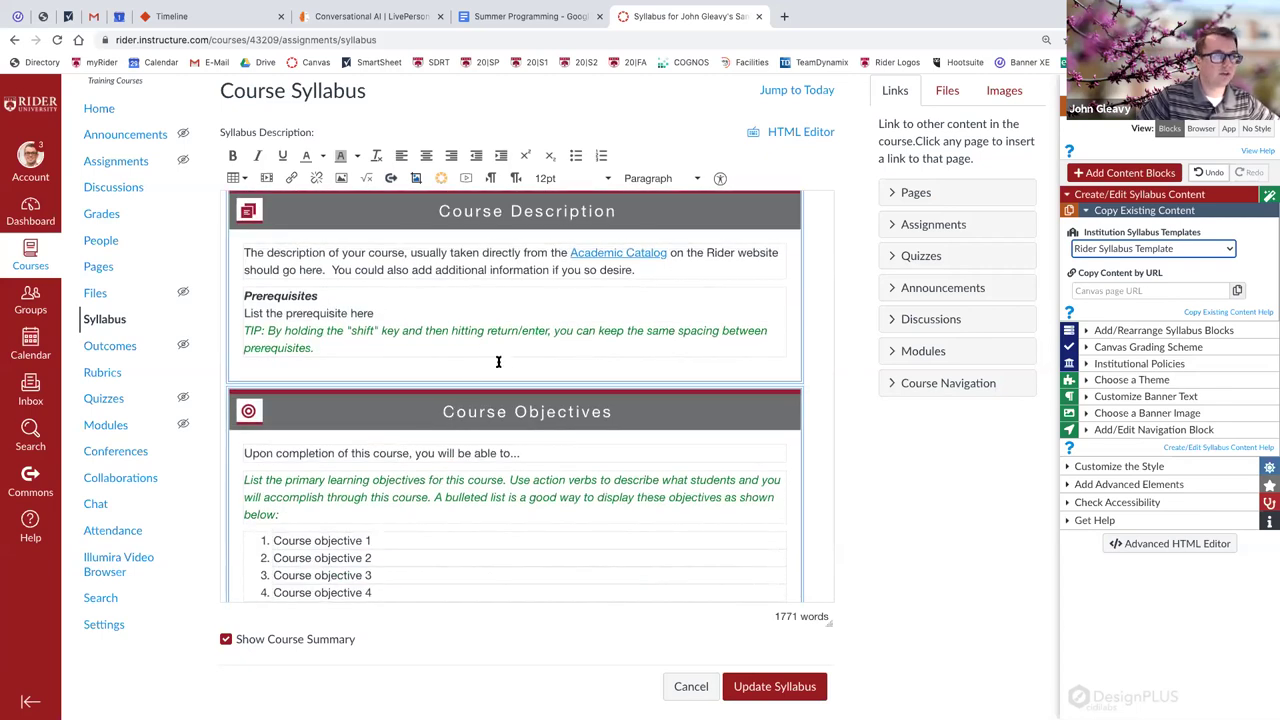
pyautogui.scroll(1, 505, 365)
pyautogui.scroll(1, 505, 365)
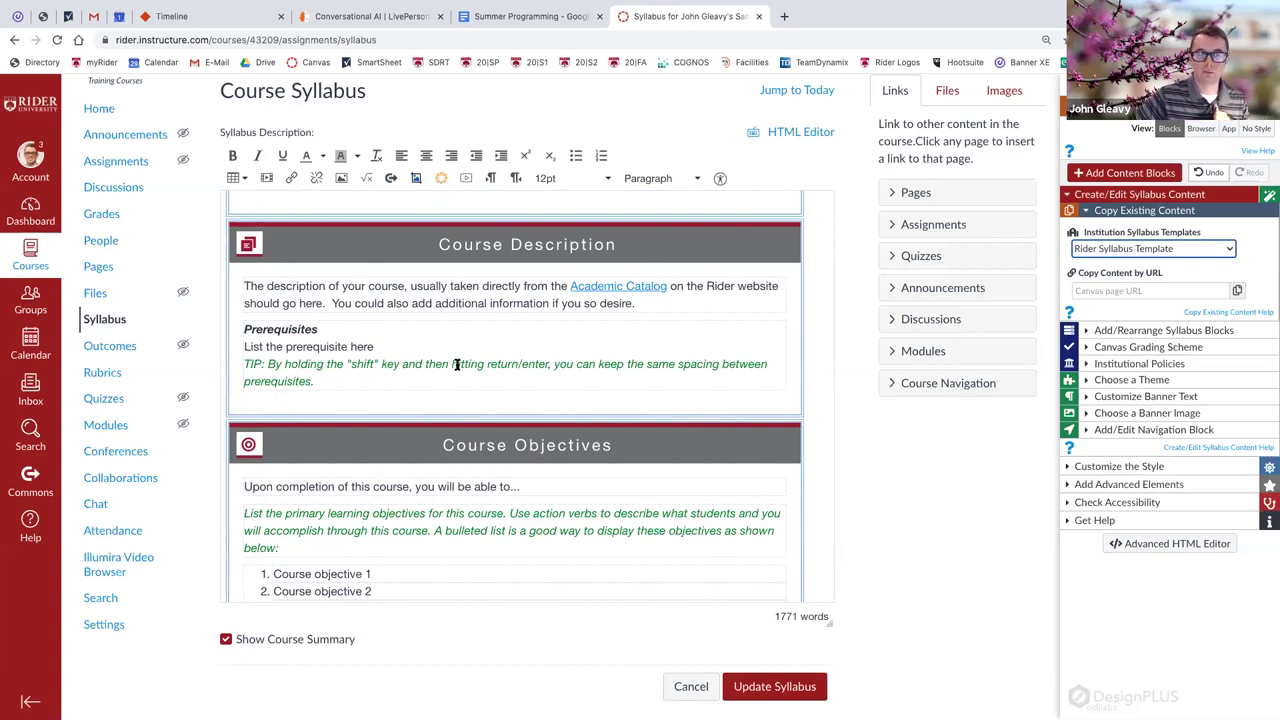
pyautogui.moveTo(429, 246); pyautogui.dragTo(492, 391)
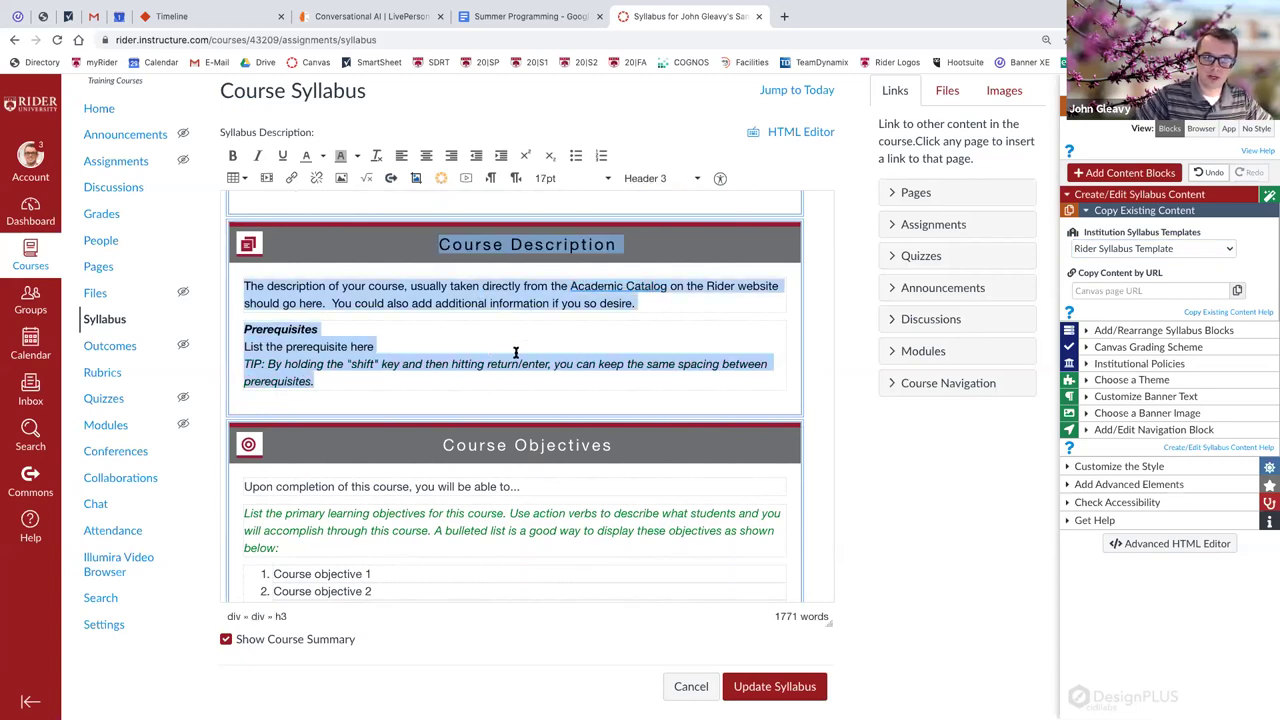
pyautogui.click(516, 352)
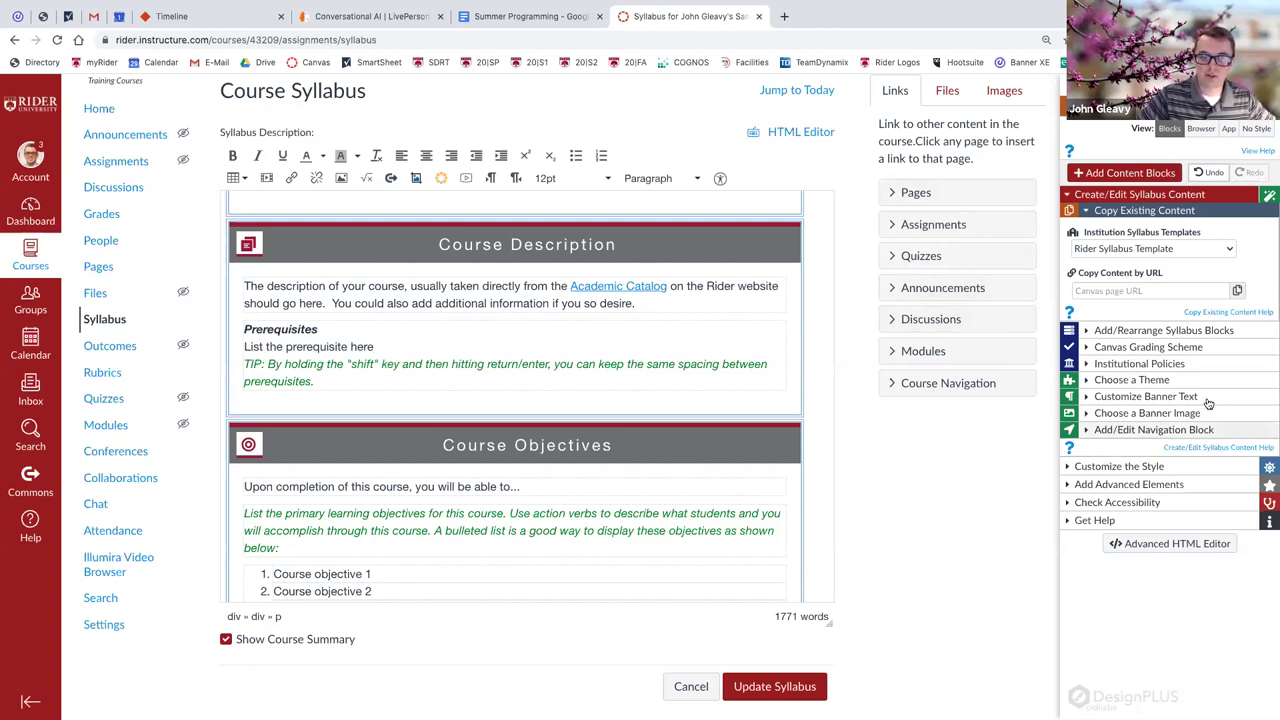
# Open the list for rearranging syllabus blocks and move Course Requirements directly above Course Description, checking the new order in the syllabus.
pyautogui.click(1108, 211)
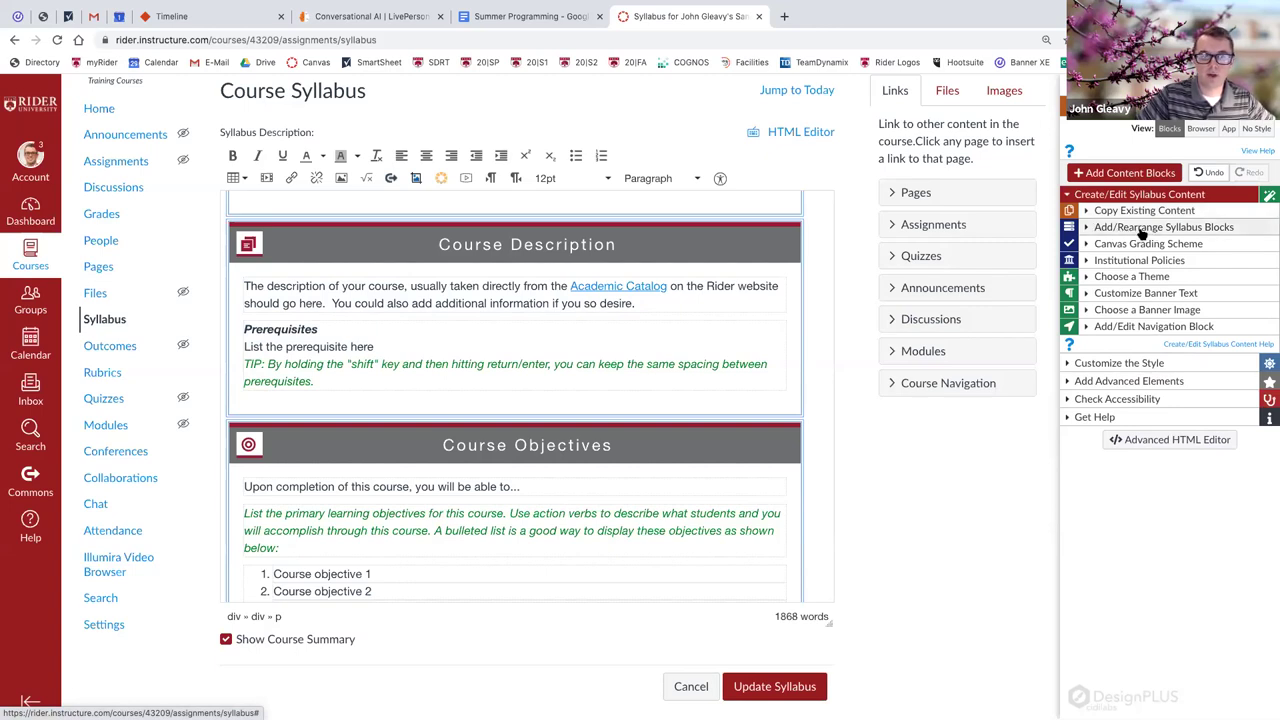
pyautogui.click(1140, 231)
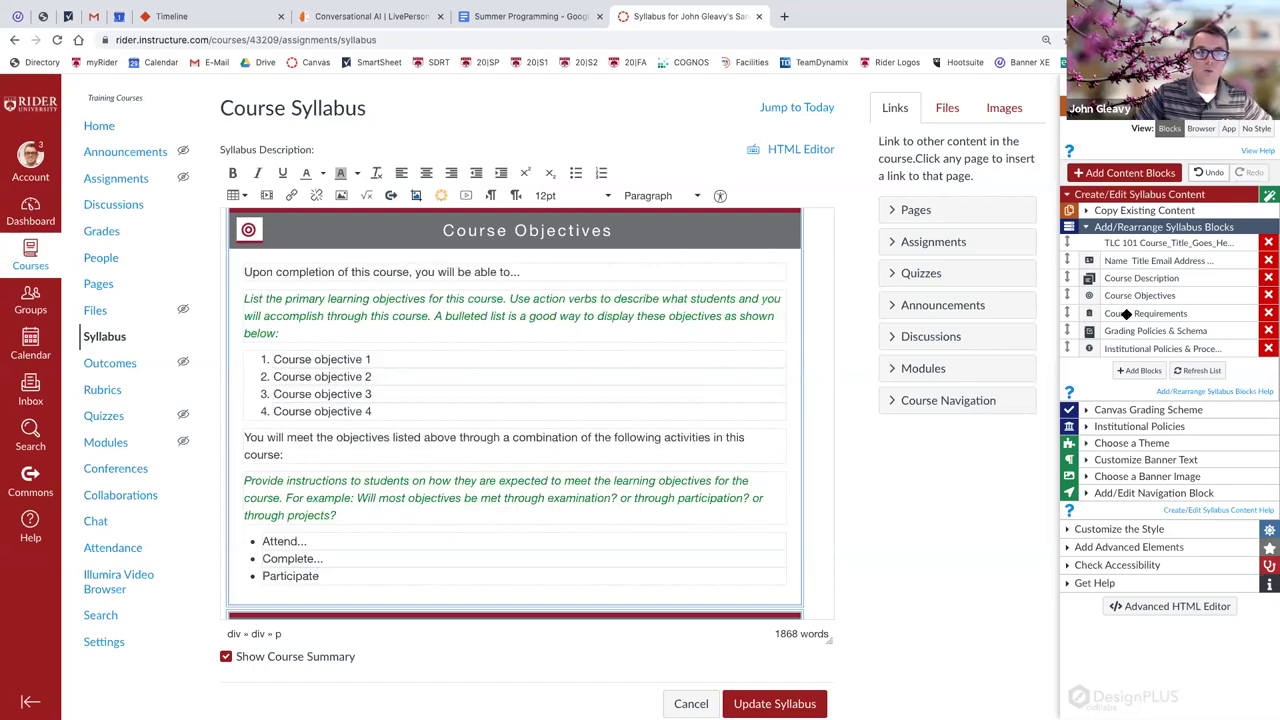
pyautogui.click(1126, 313)
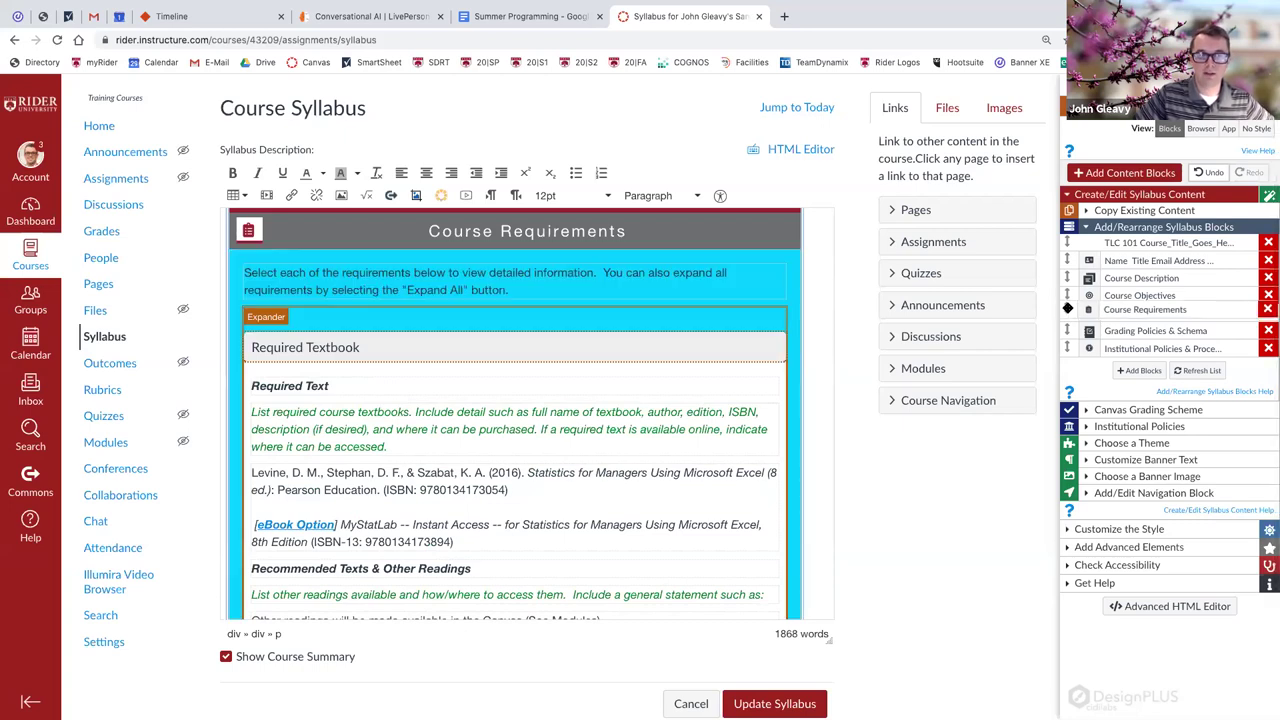
pyautogui.moveTo(1067, 309); pyautogui.dragTo(1066, 276)
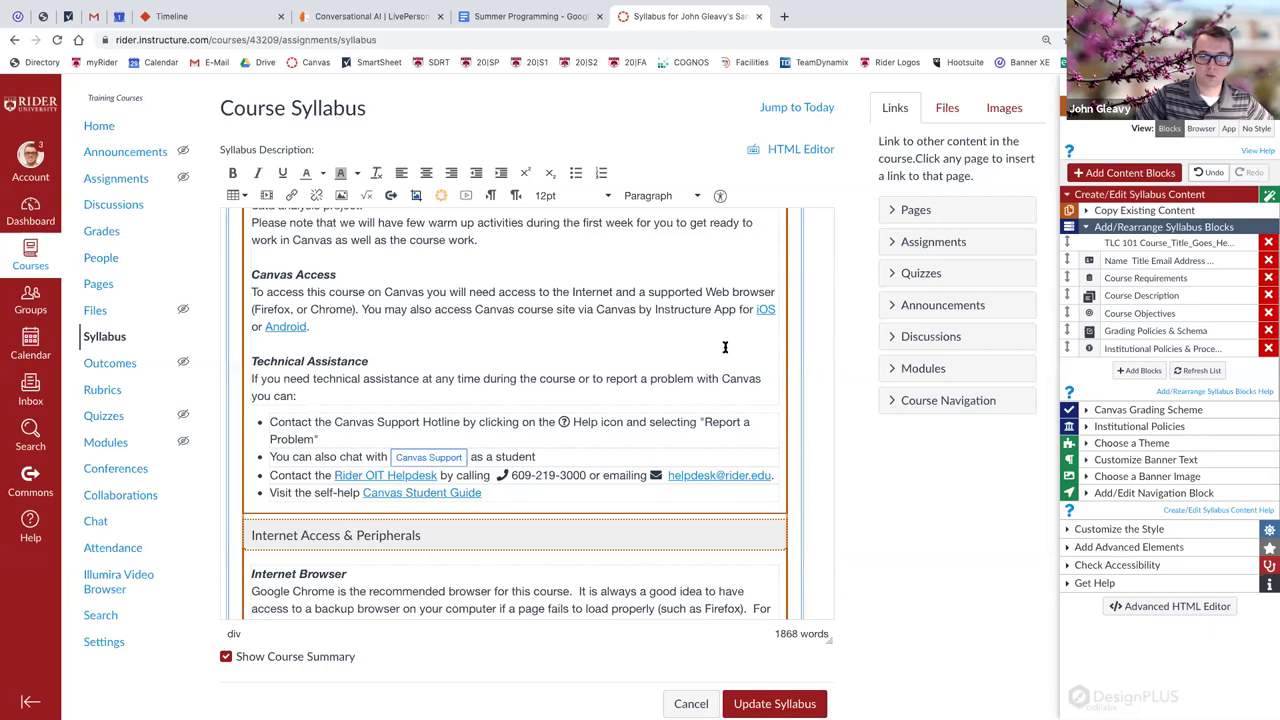
pyautogui.scroll(10, 725, 347)
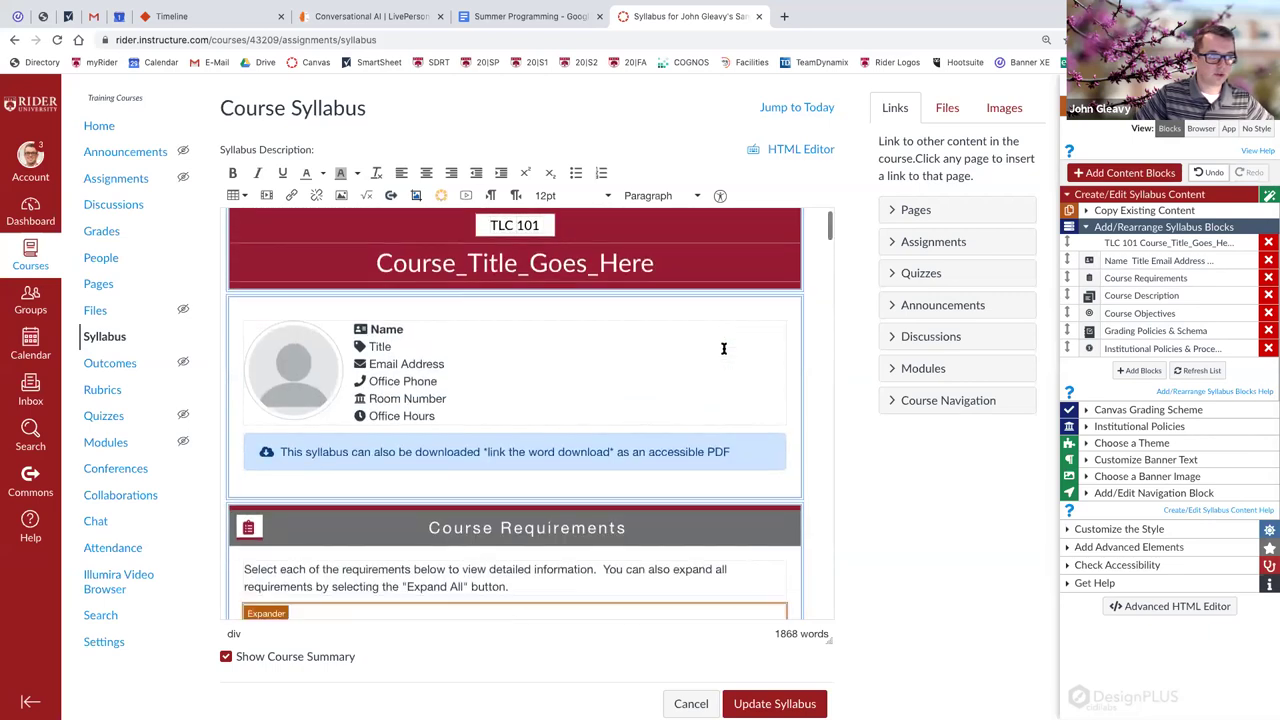
pyautogui.scroll(-3, 723, 348)
pyautogui.scroll(4, 723, 348)
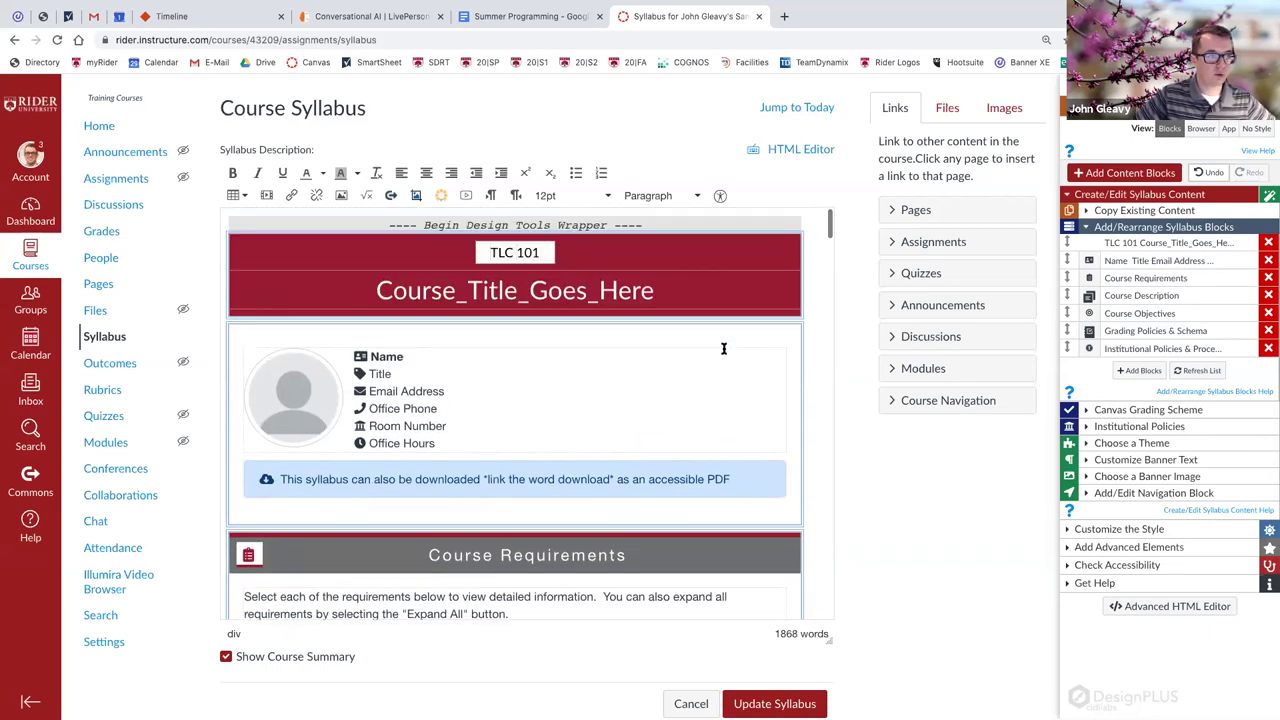
pyautogui.scroll(-3, 724, 348)
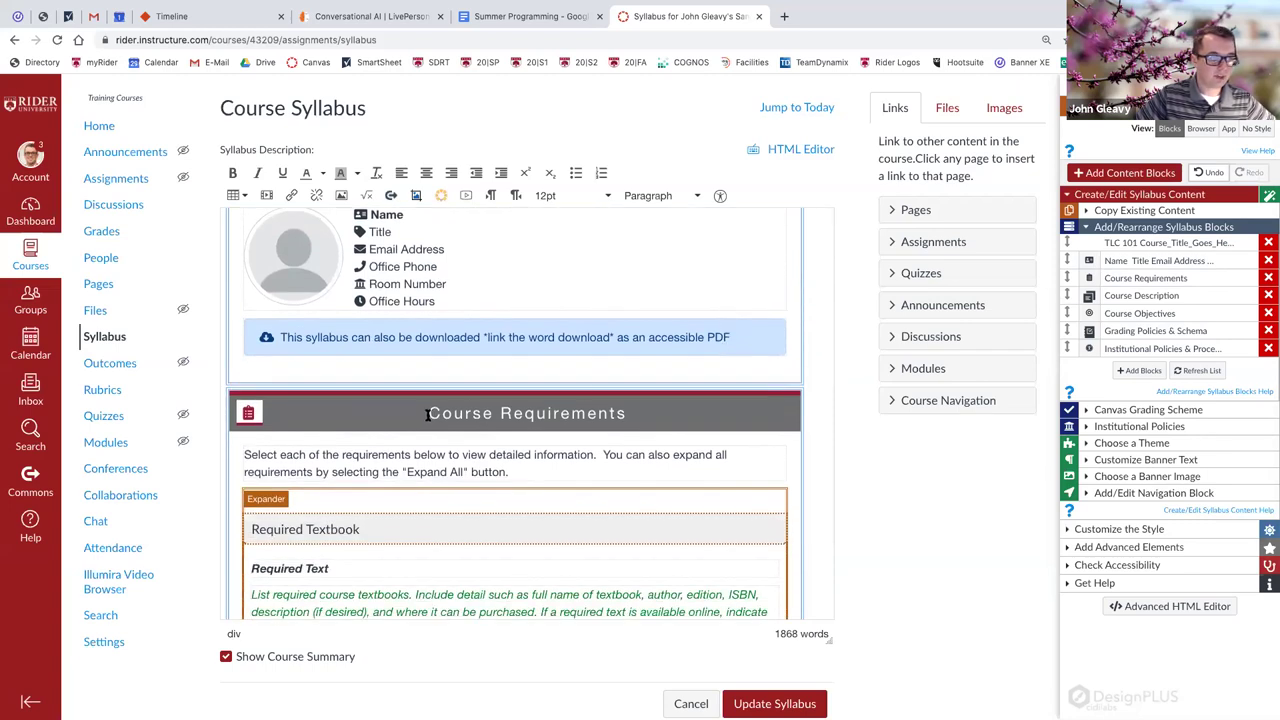
# Delete the green instruction paragraph about listing required course textbooks under Required Text, including its empty line.
pyautogui.scroll(-3, 430, 410)
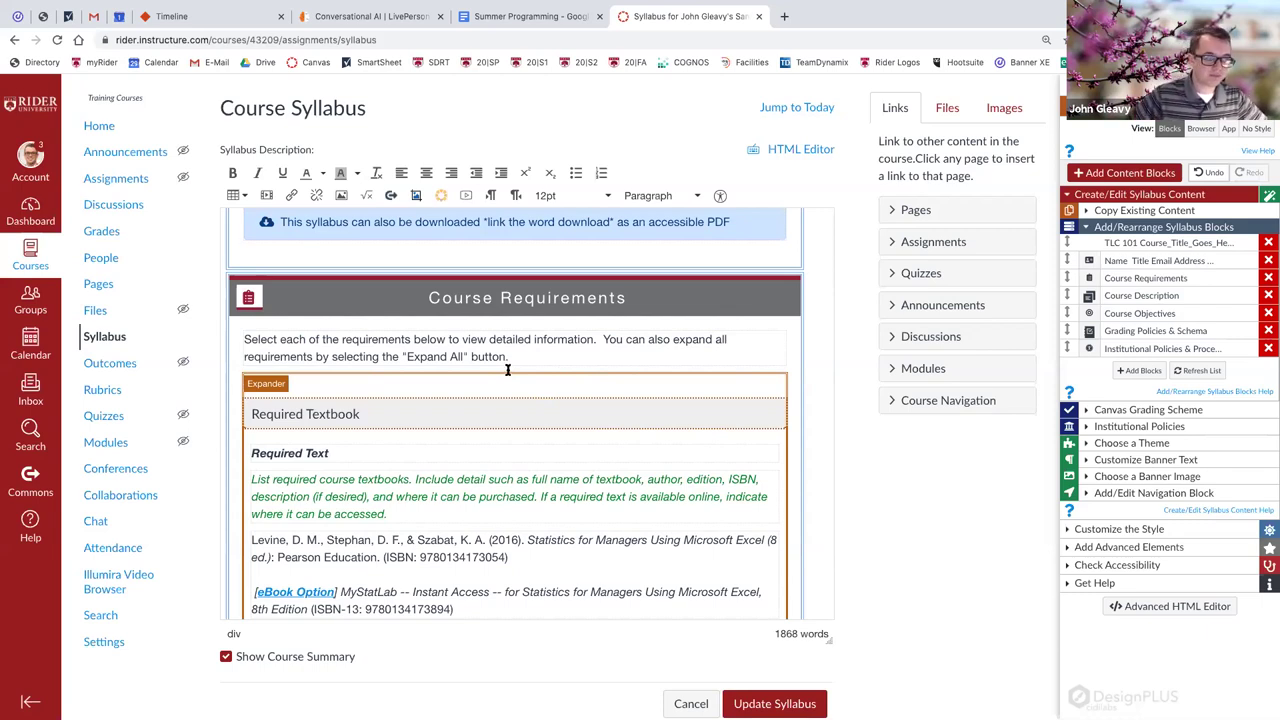
pyautogui.scroll(-1, 534, 356)
pyautogui.scroll(-2, 534, 356)
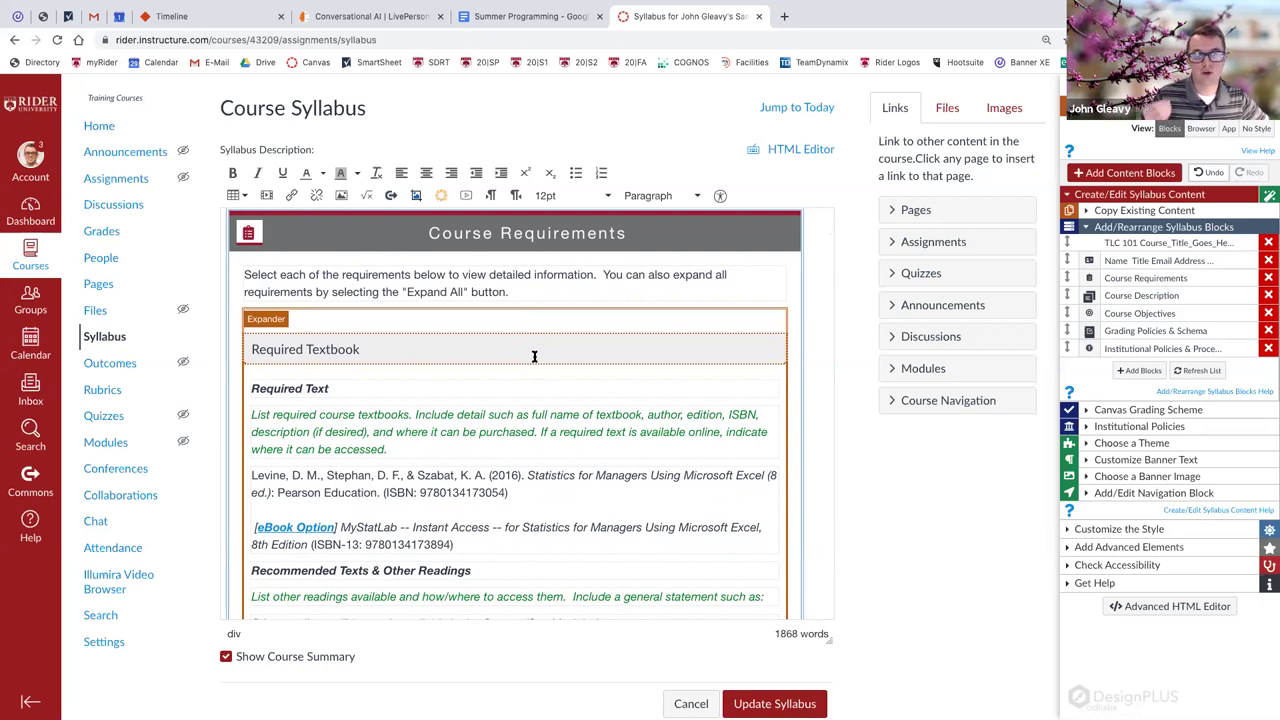
pyautogui.click(510, 292)
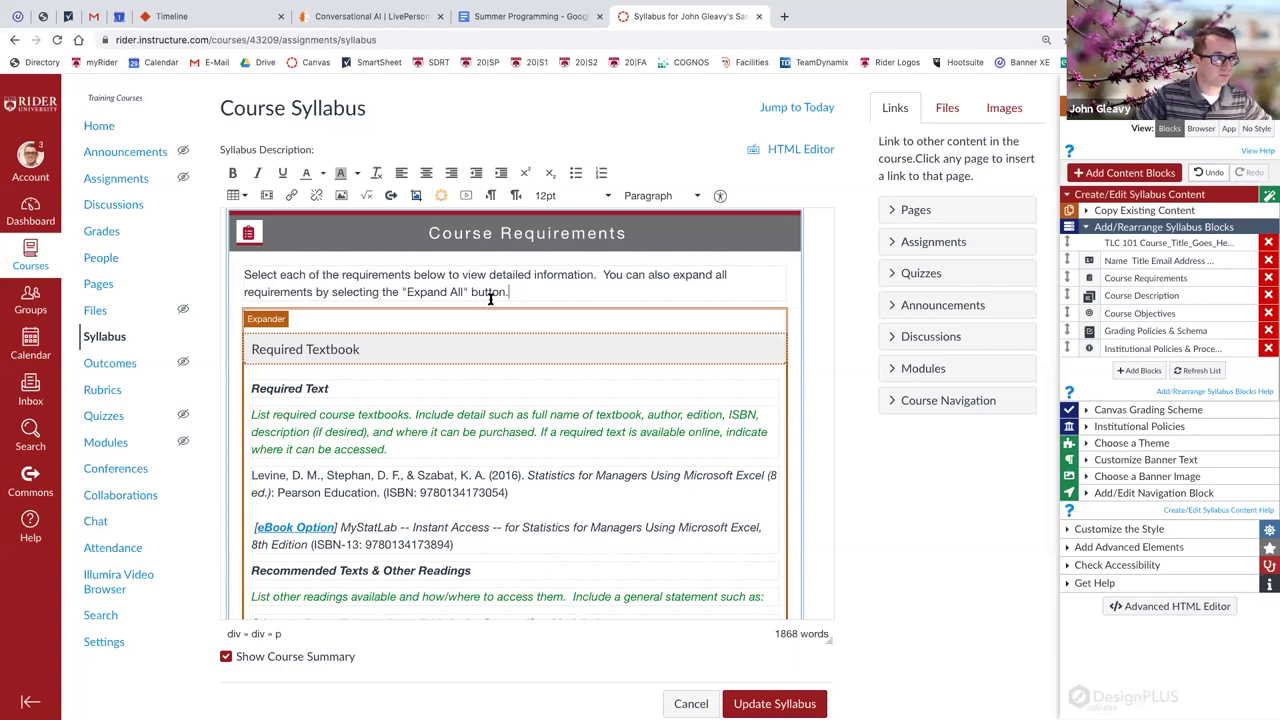
pyautogui.scroll(-1, 461, 310)
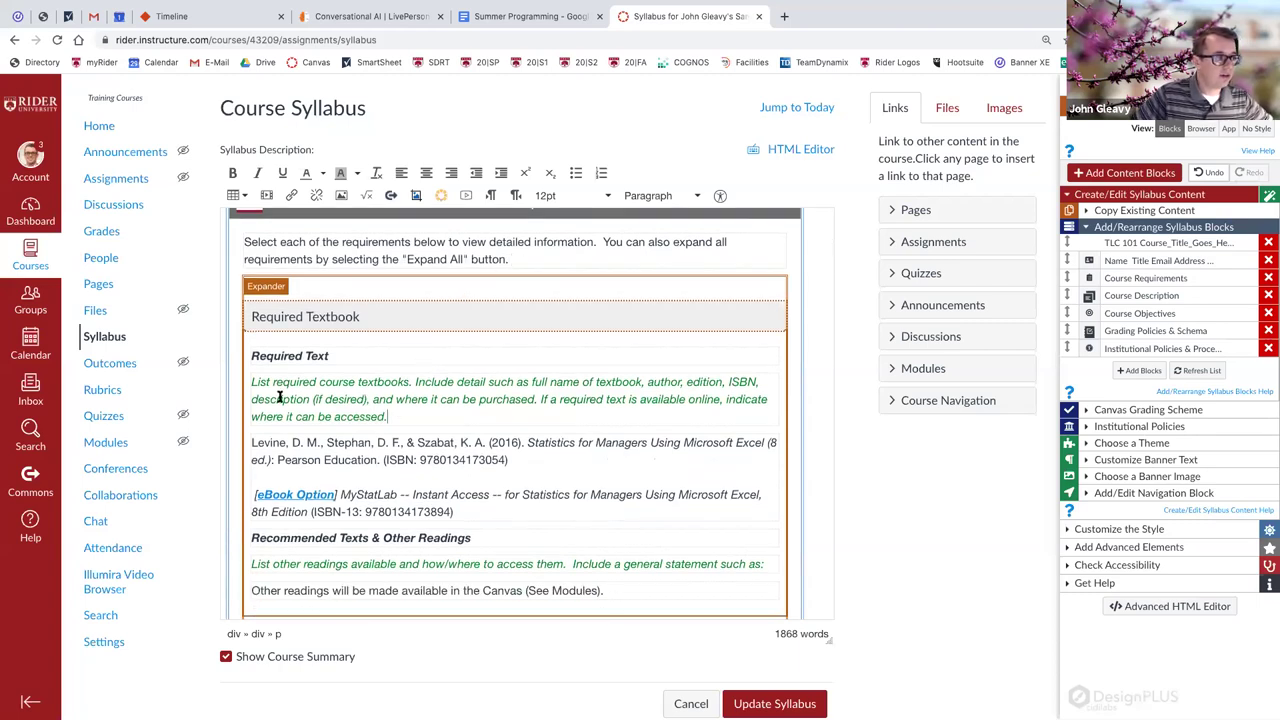
pyautogui.moveTo(396, 417); pyautogui.dragTo(250, 382)
pyautogui.press('BackSpace')
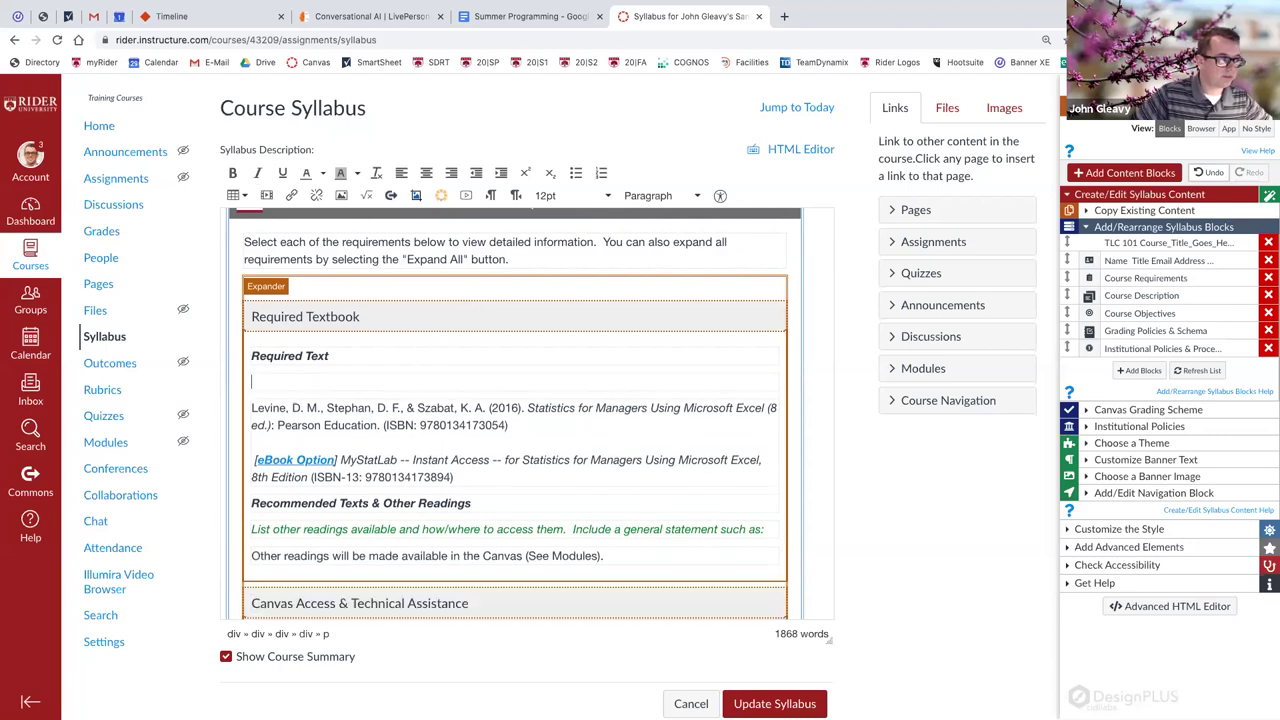
pyautogui.press('BackSpace')
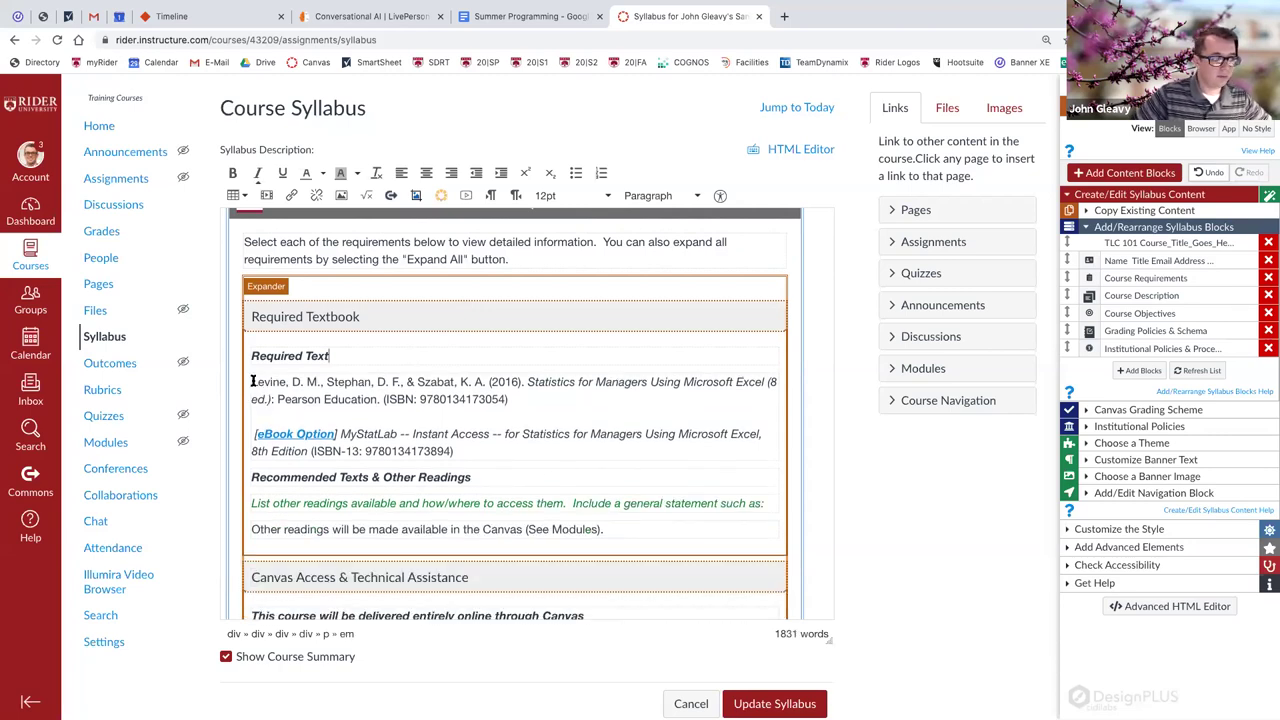
# Delete the printed textbook citation and the blank line after it under Required Text, keeping the eBook Option entry.
pyautogui.moveTo(251, 382); pyautogui.dragTo(522, 401)
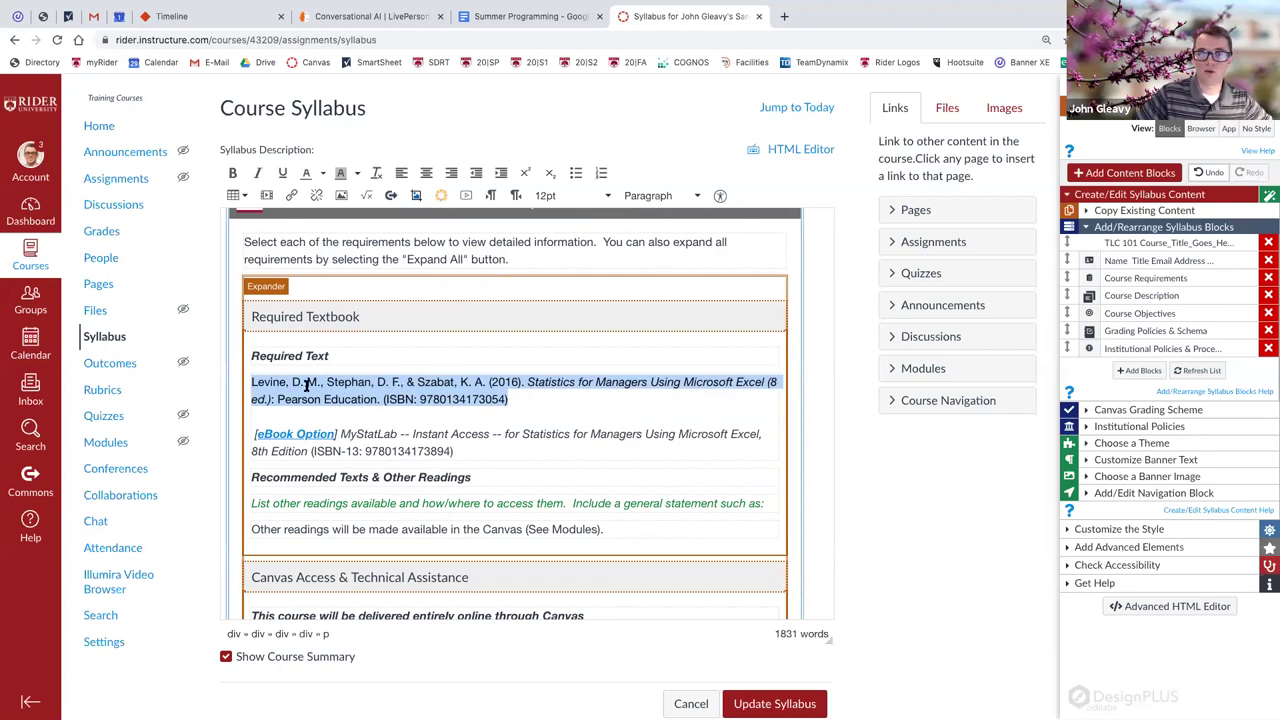
pyautogui.click(253, 433)
pyautogui.tripleClick(252, 394)
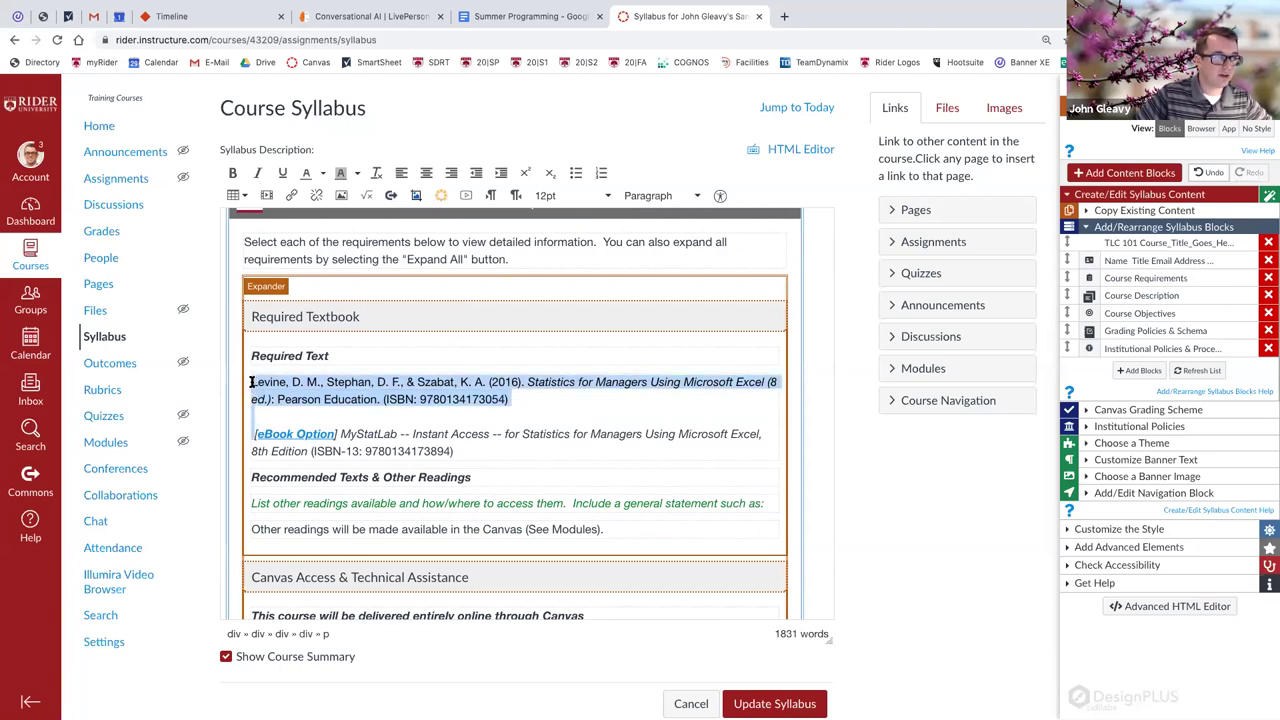
pyautogui.press('BackSpace')
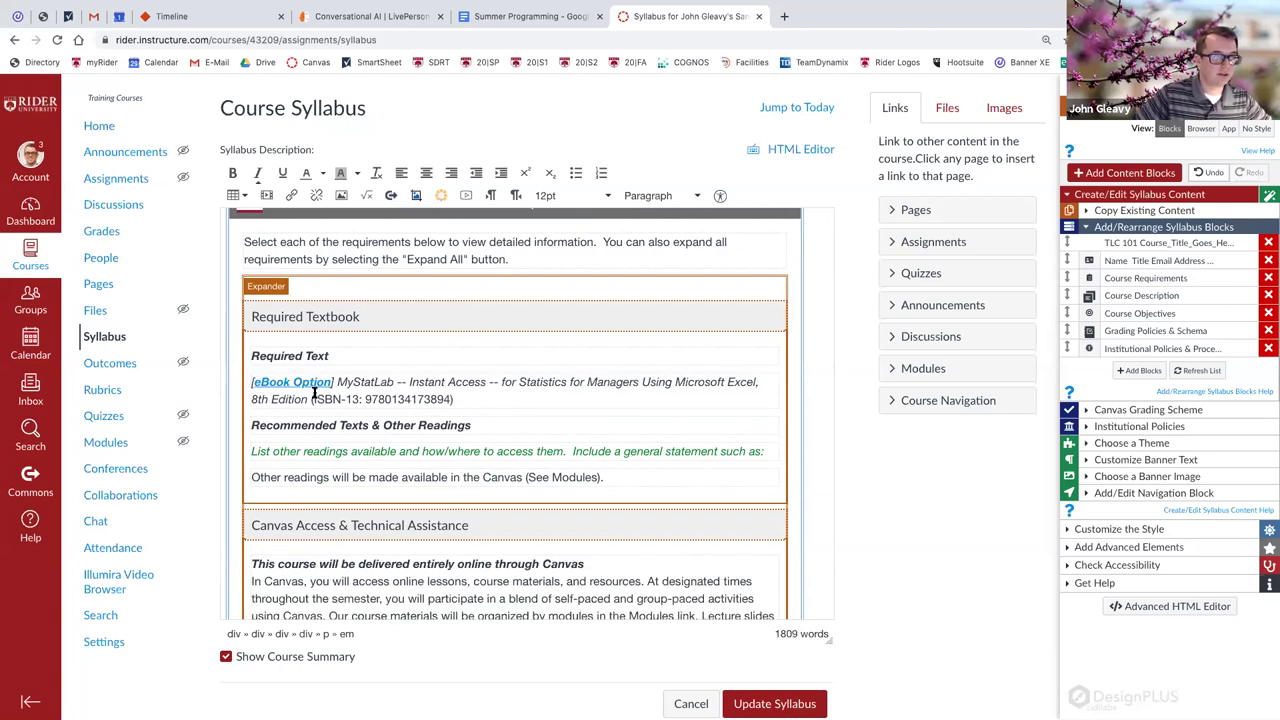
# Append "- Please make sure you have updated access code." to the end of the eBook Option entry.
pyautogui.write('- ')
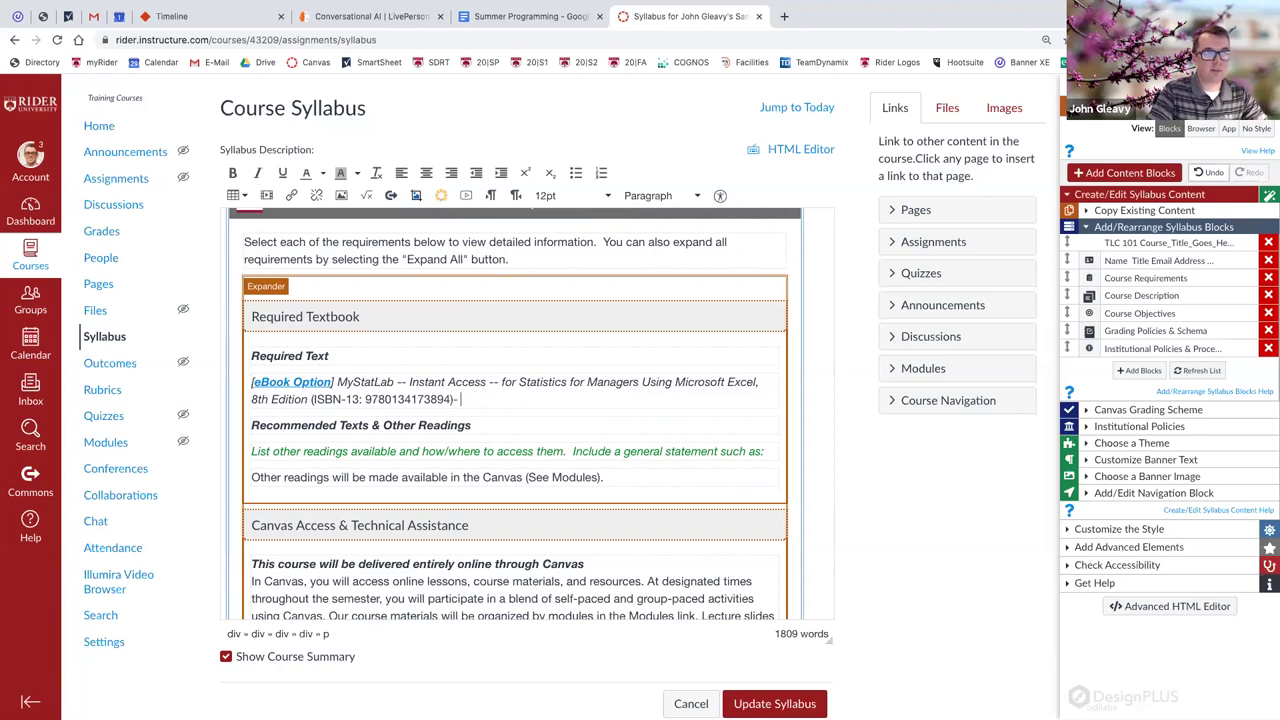
pyautogui.write('Pleas')
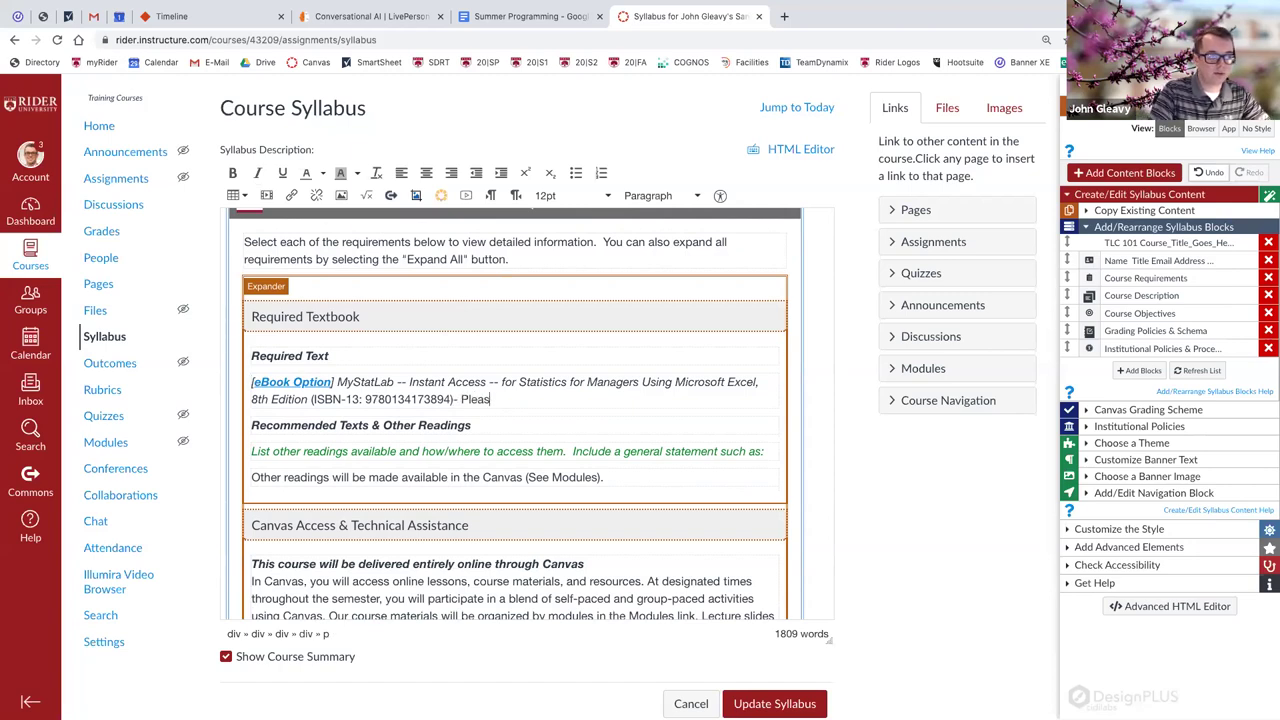
pyautogui.write('e make sure you have upd')
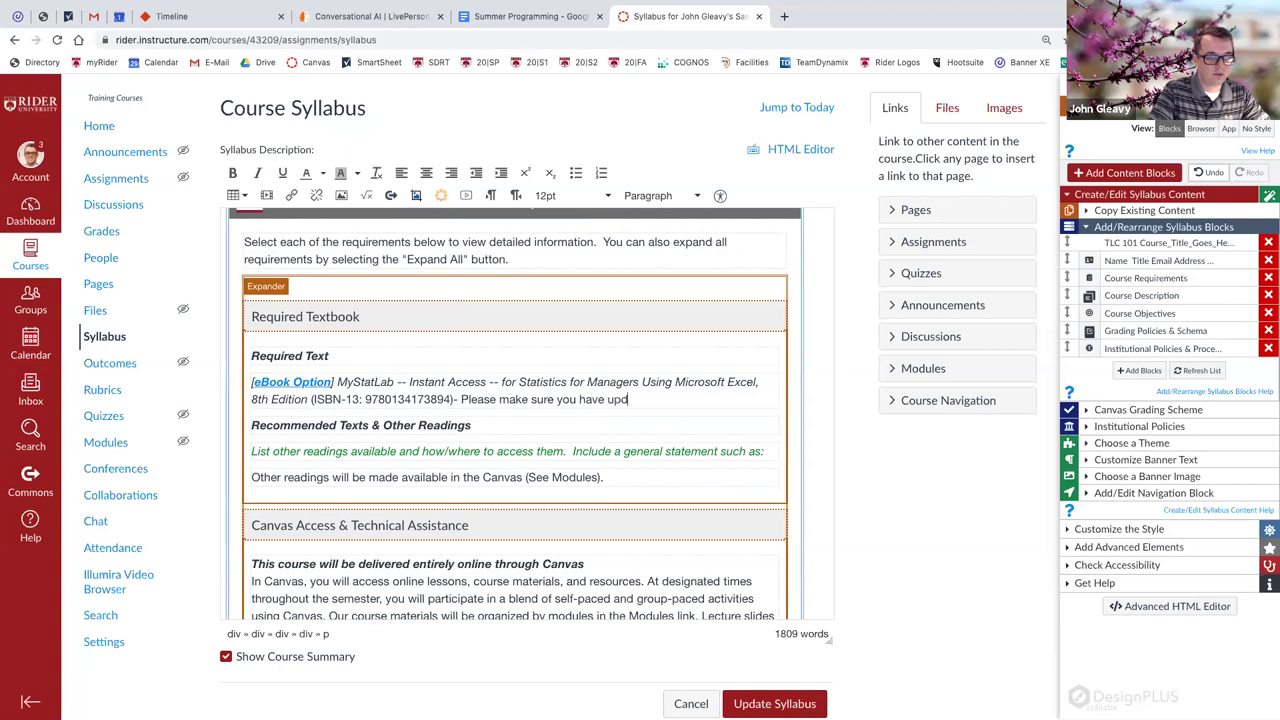
pyautogui.write('ated access code.')
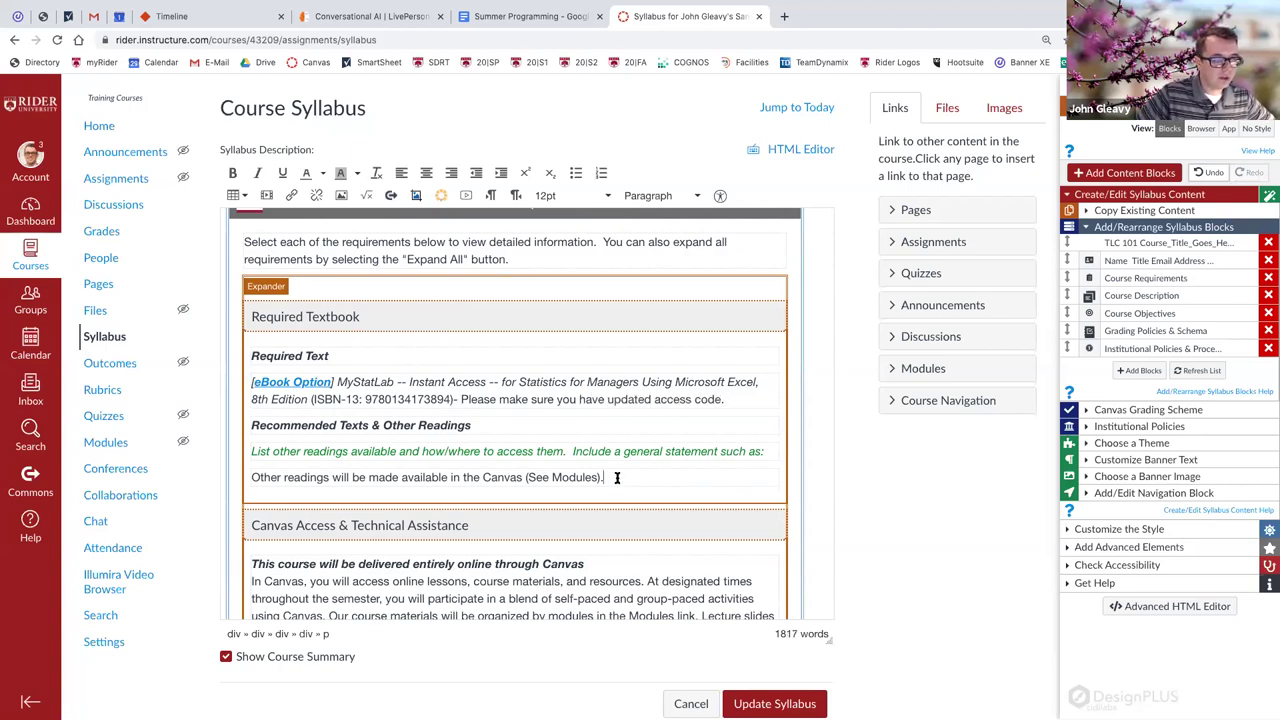
# Delete the Recommended Texts & Other Readings heading and its two paragraphs from the Required Textbook expander.
pyautogui.moveTo(612, 477); pyautogui.dragTo(252, 426)
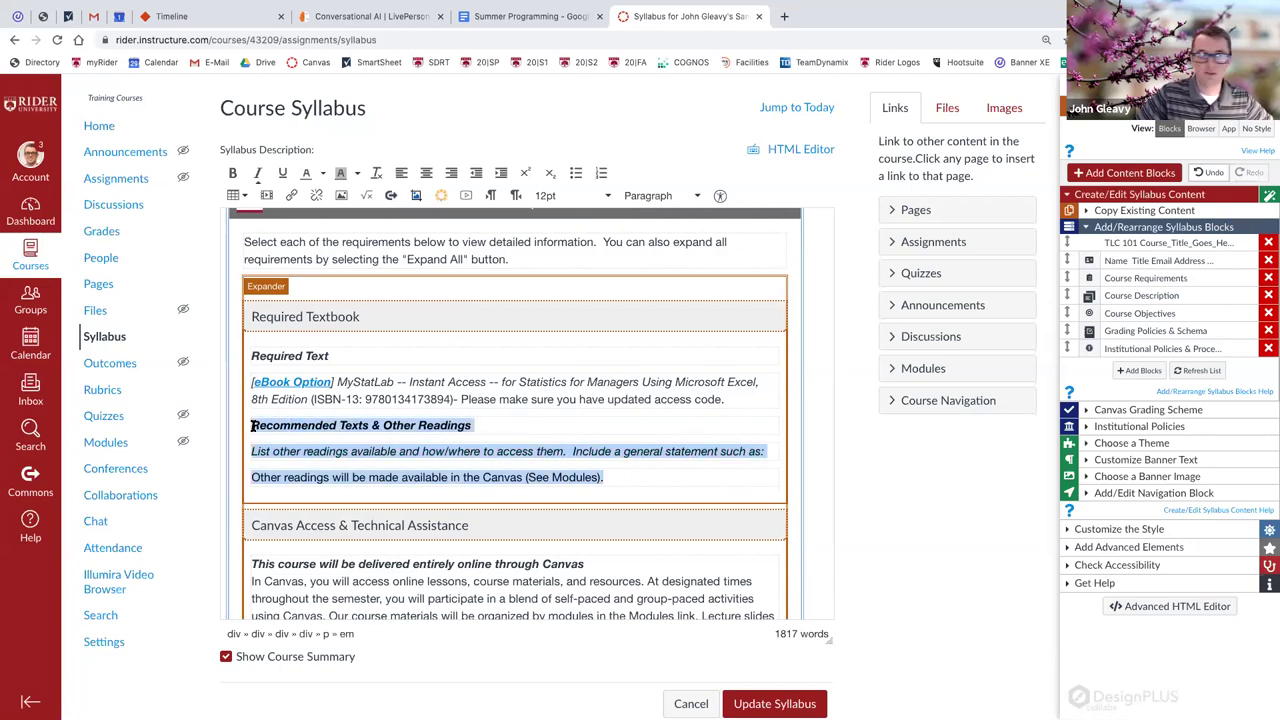
pyautogui.press('BackSpace')
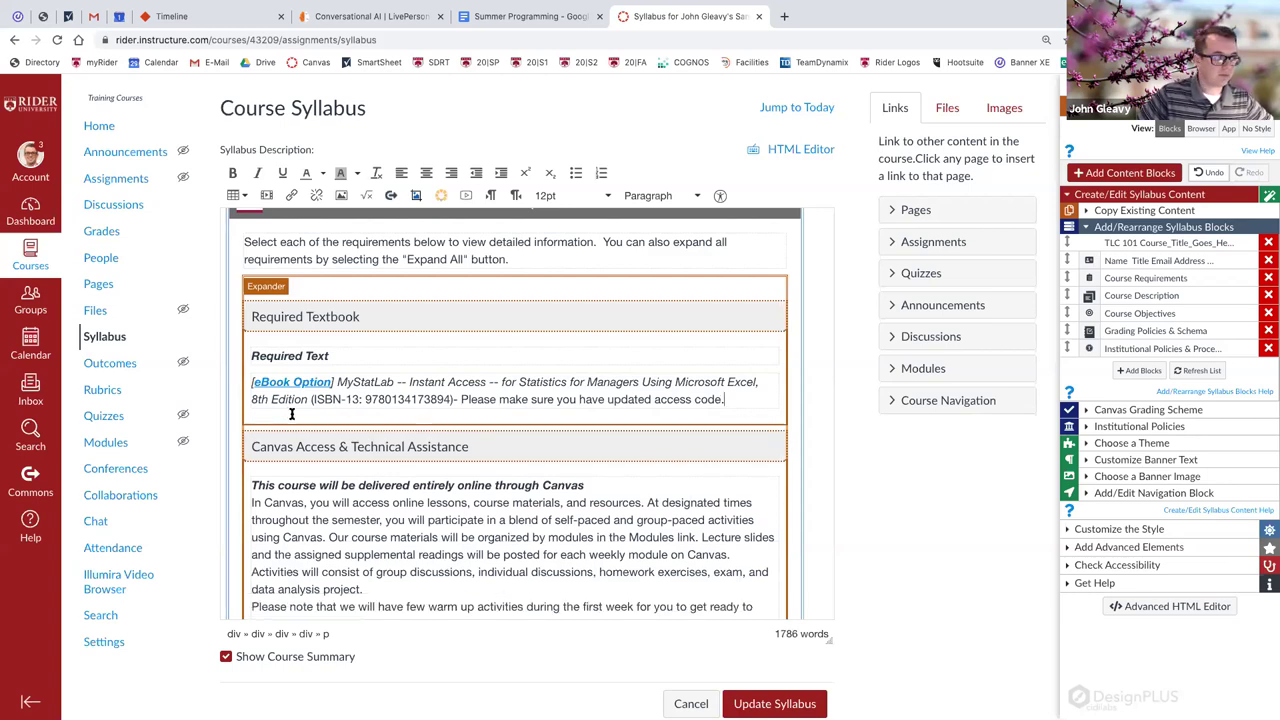
pyautogui.scroll(-1, 291, 413)
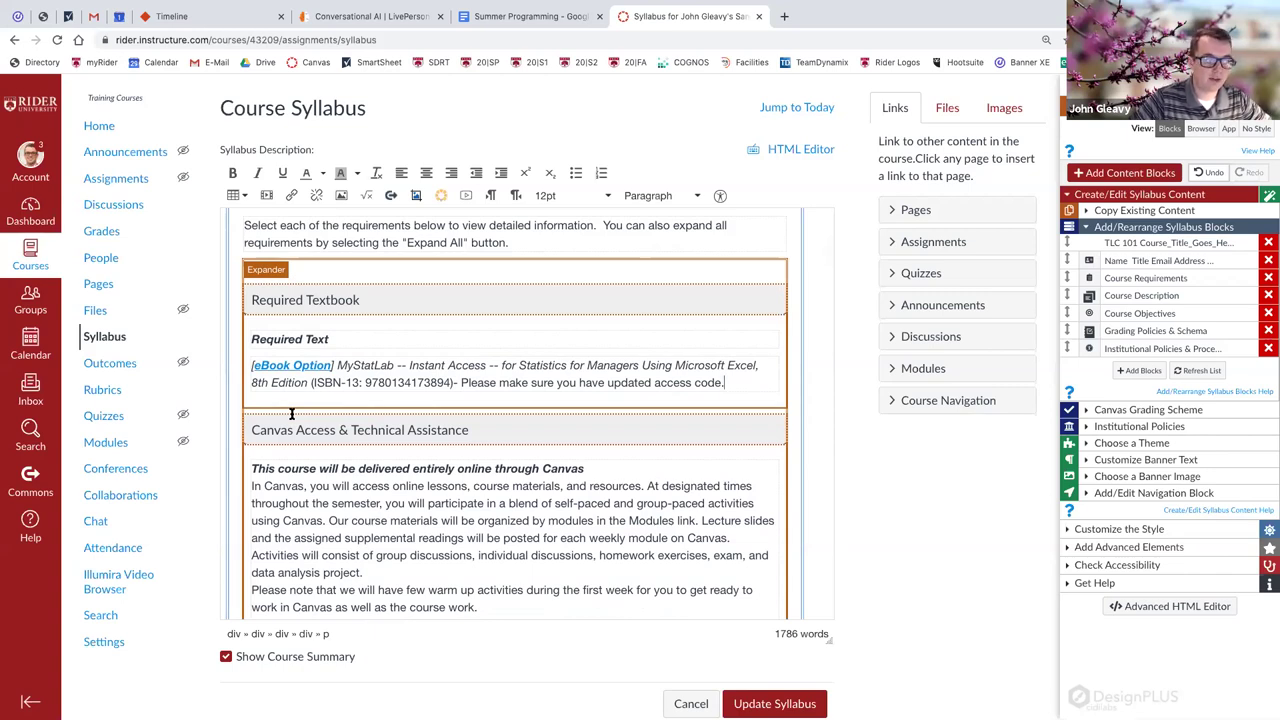
# Undo the last three edits in the Required Textbook expander and redo all of them.
pyautogui.hotkey('ctrl', 'z')
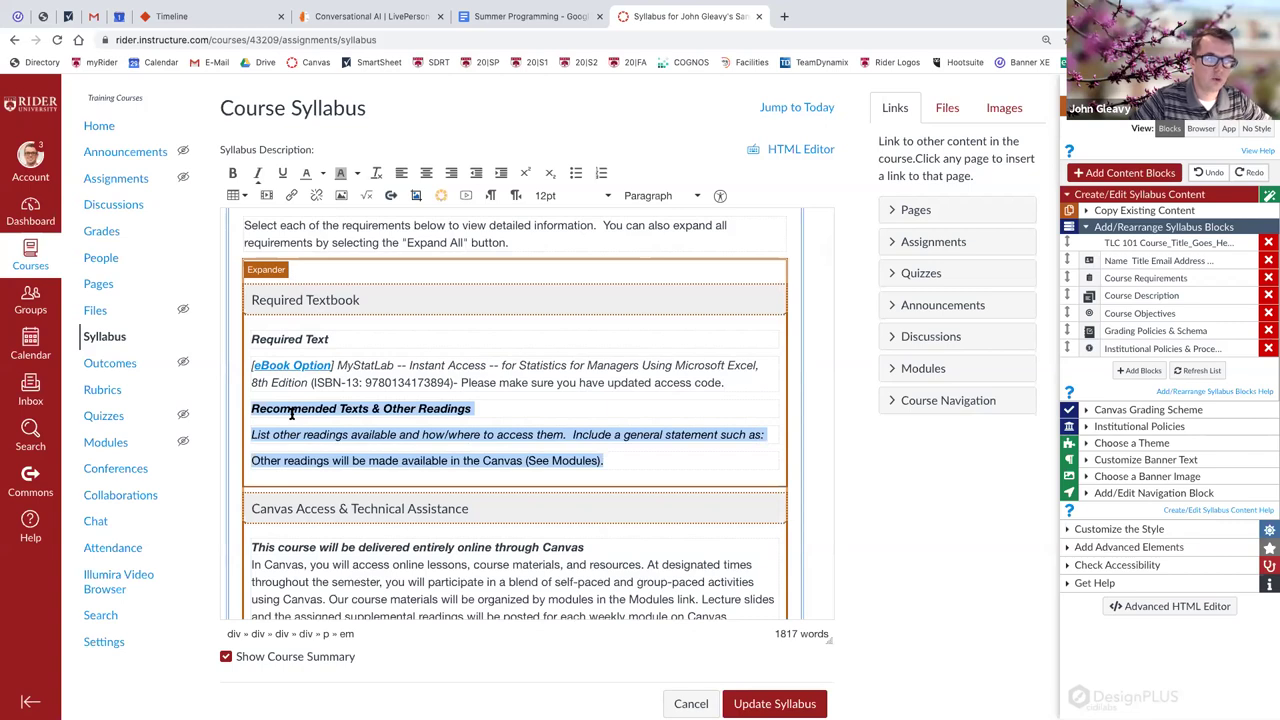
pyautogui.hotkey('ctrl', 'z')
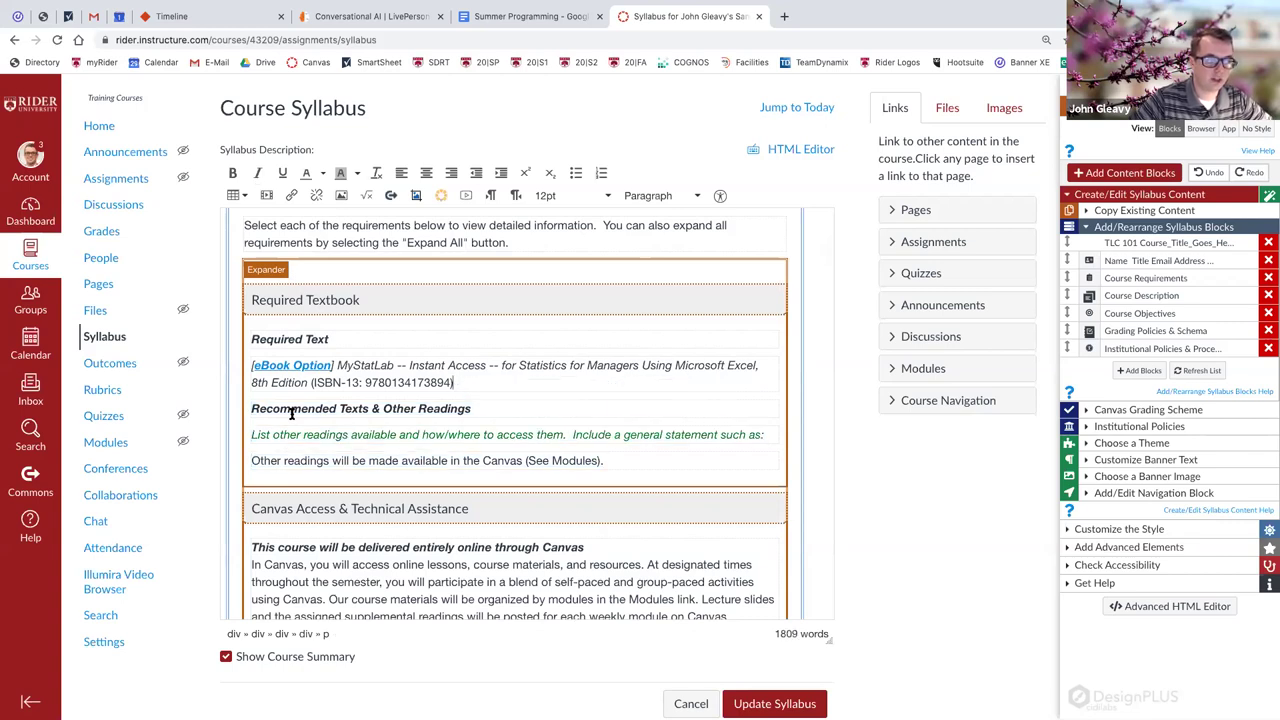
pyautogui.hotkey('ctrl', 'z')
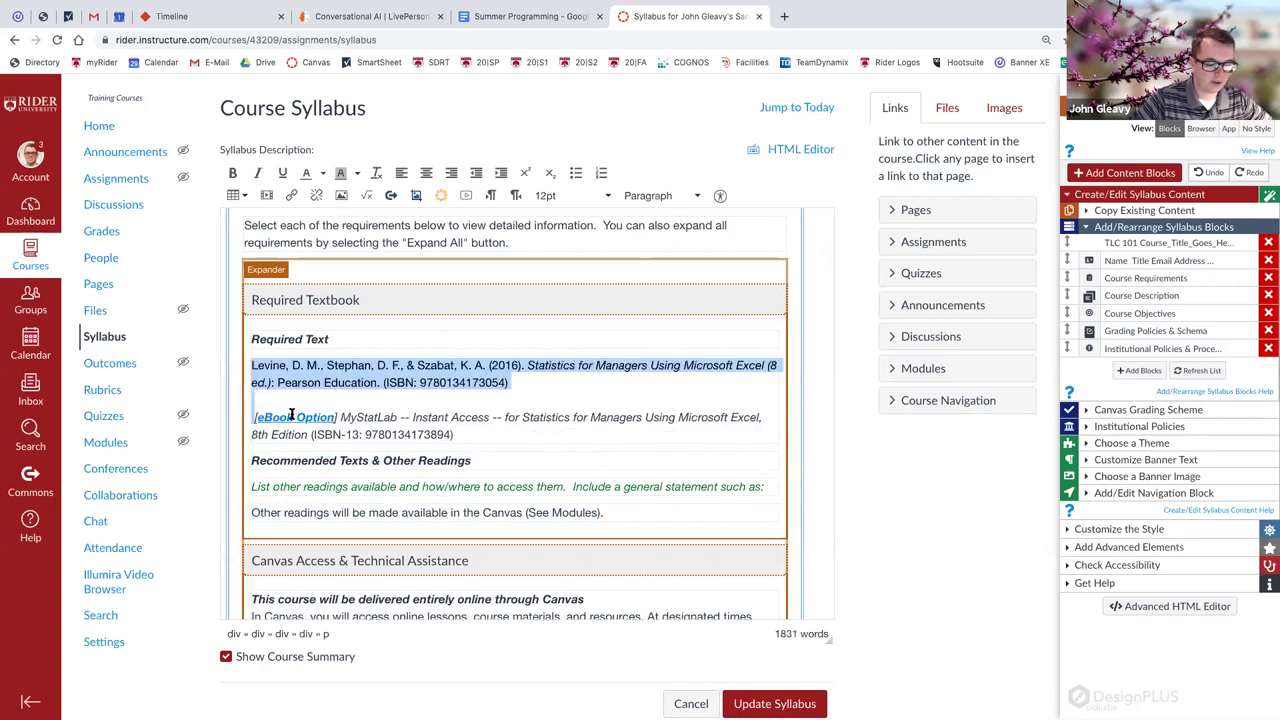
pyautogui.hotkey('ctrl', 'y')
pyautogui.hotkey('ctrl', 'y')
pyautogui.hotkey('ctrl', 'y')
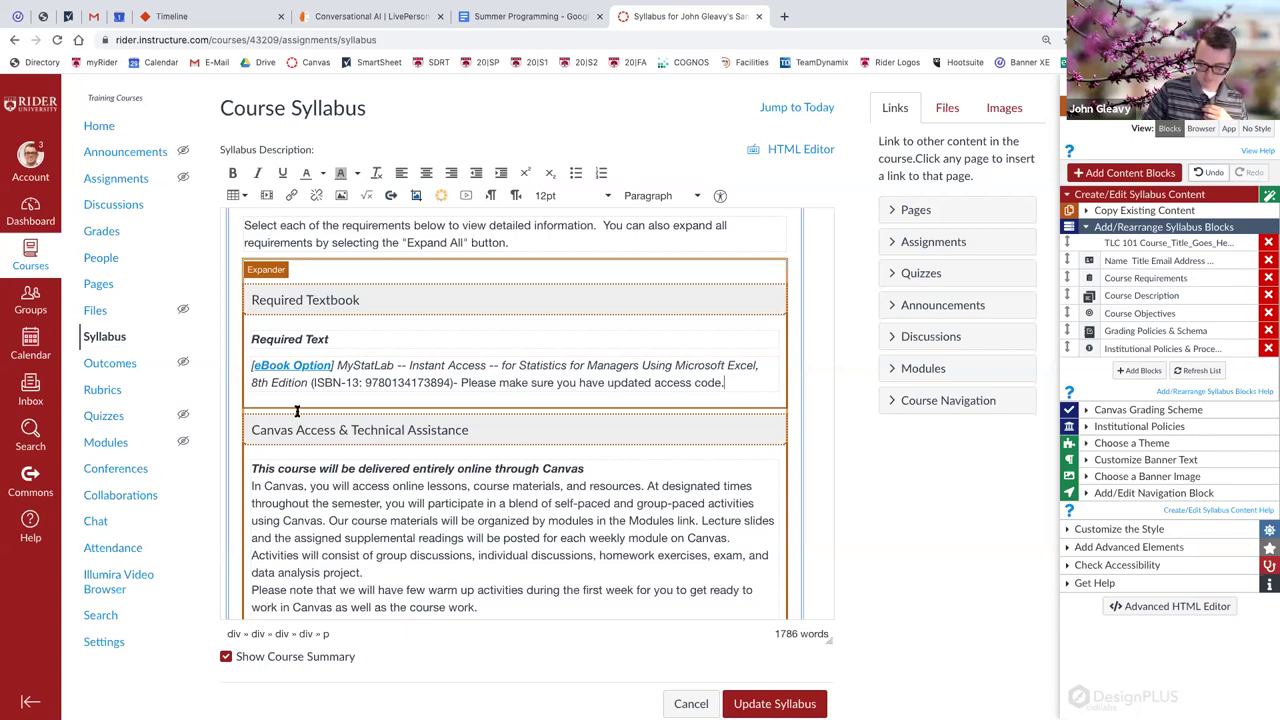
# Look over the edited Course Requirements block and save the updated syllabus.
pyautogui.scroll(-1, 382, 363)
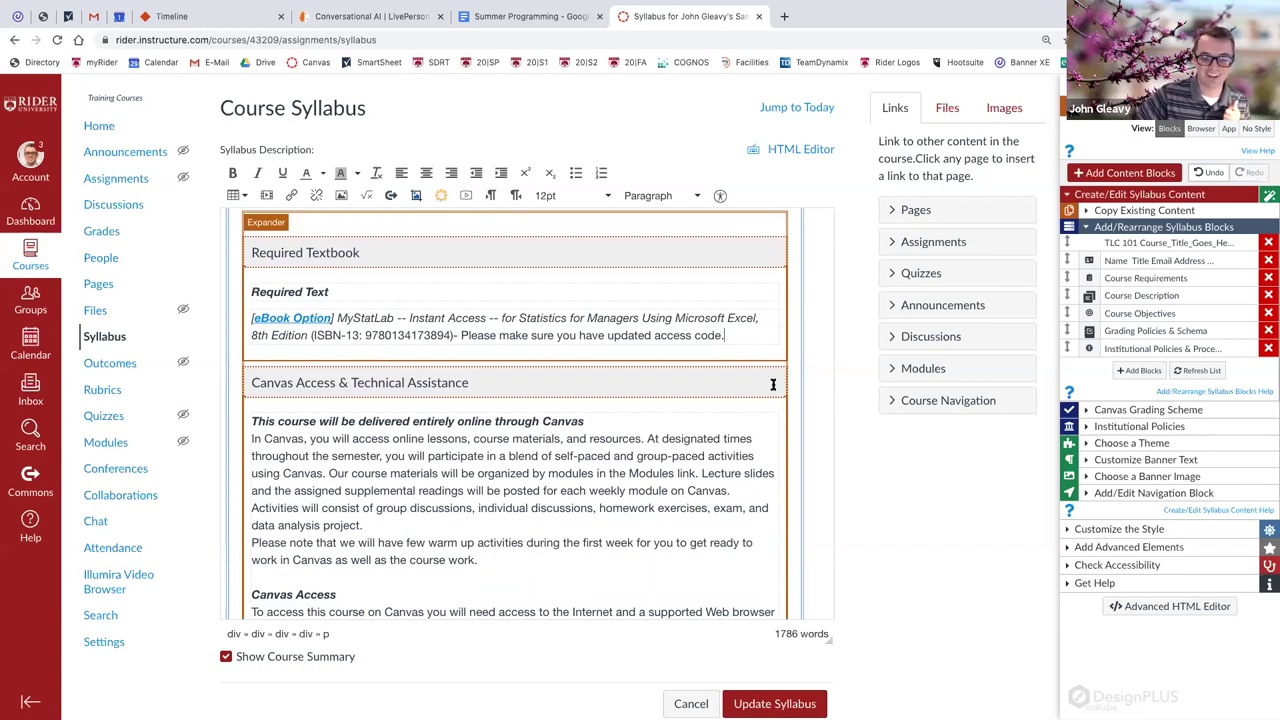
pyautogui.scroll(-1, 620, 445)
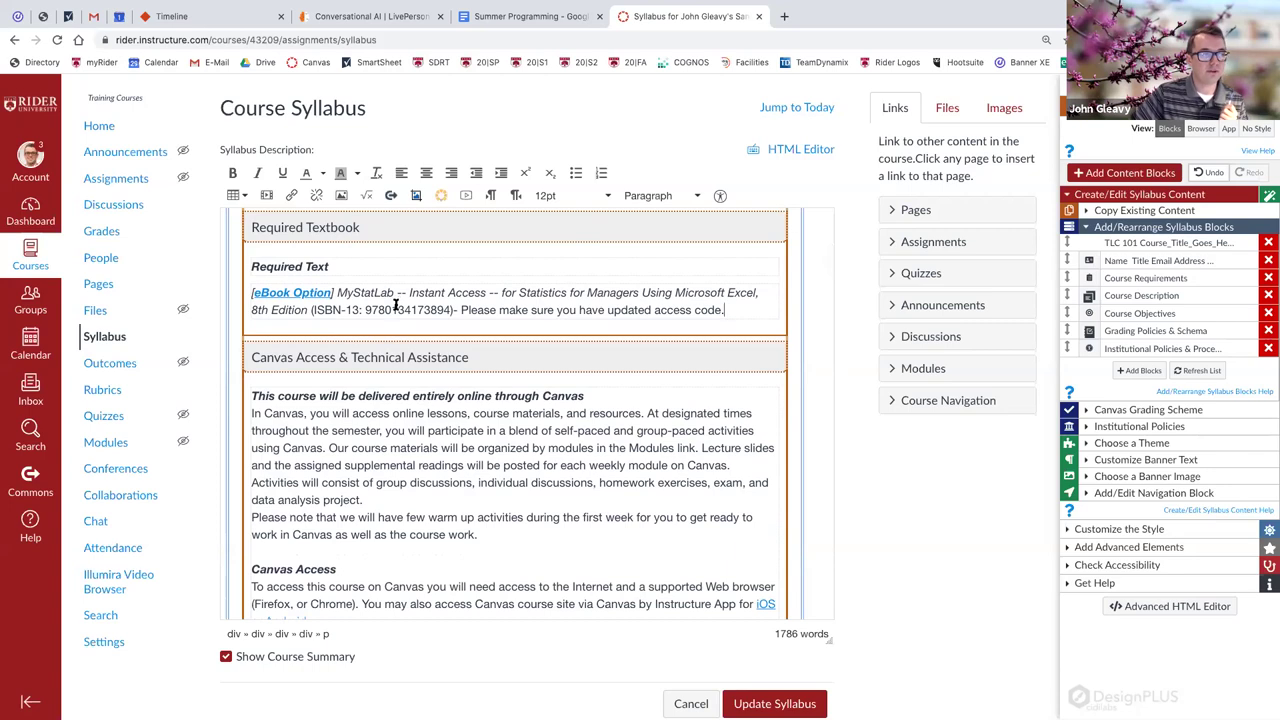
pyautogui.scroll(3, 395, 305)
pyautogui.scroll(1, 393, 308)
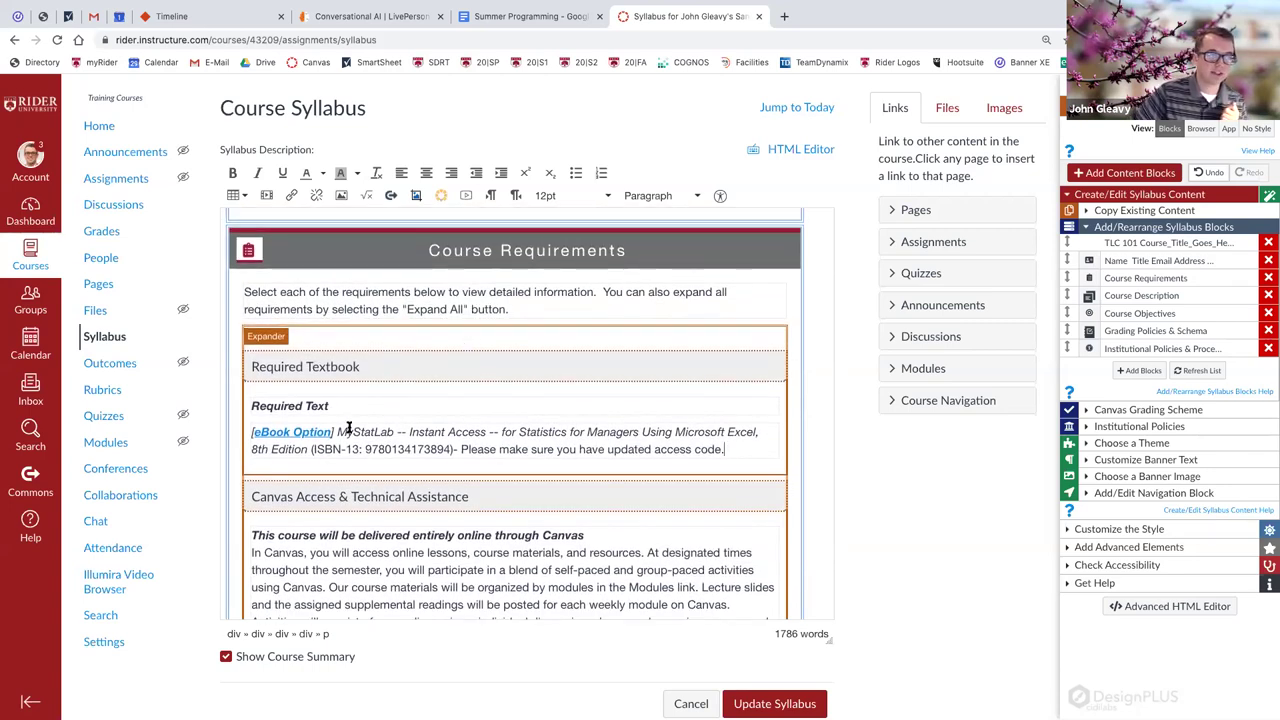
pyautogui.scroll(-2, 348, 425)
pyautogui.scroll(-3, 348, 425)
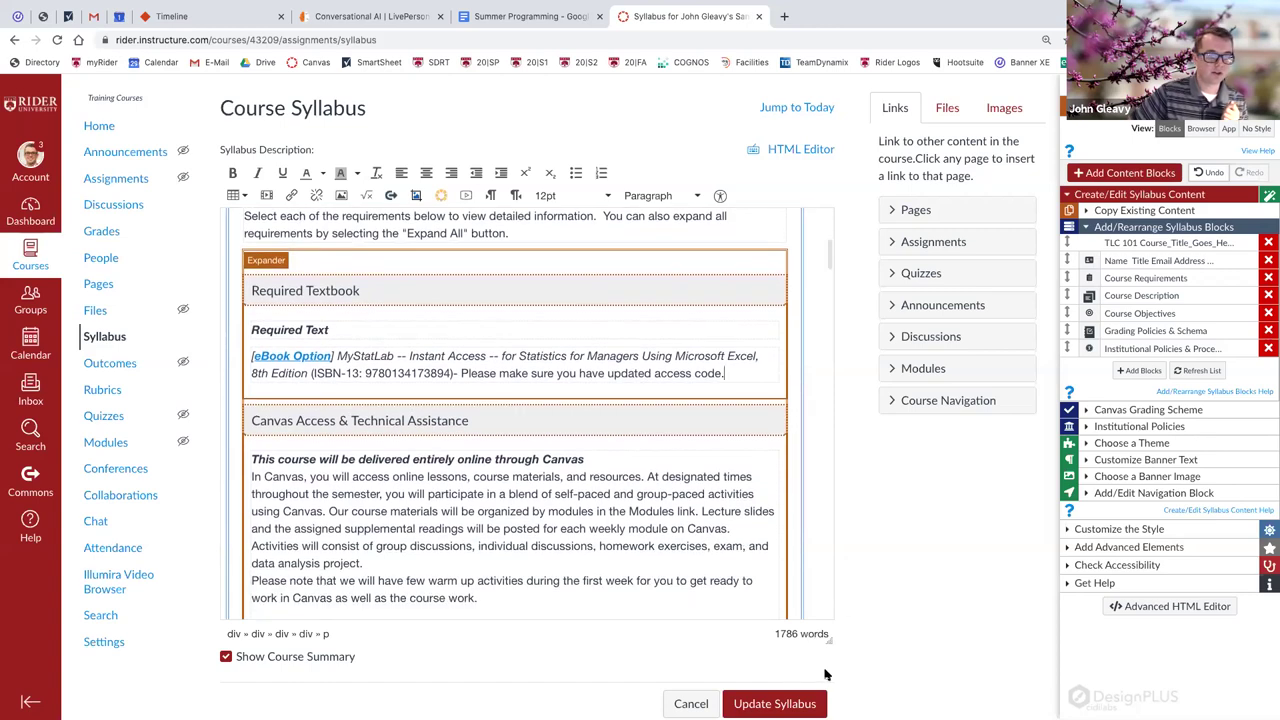
pyautogui.scroll(-1, 893, 681)
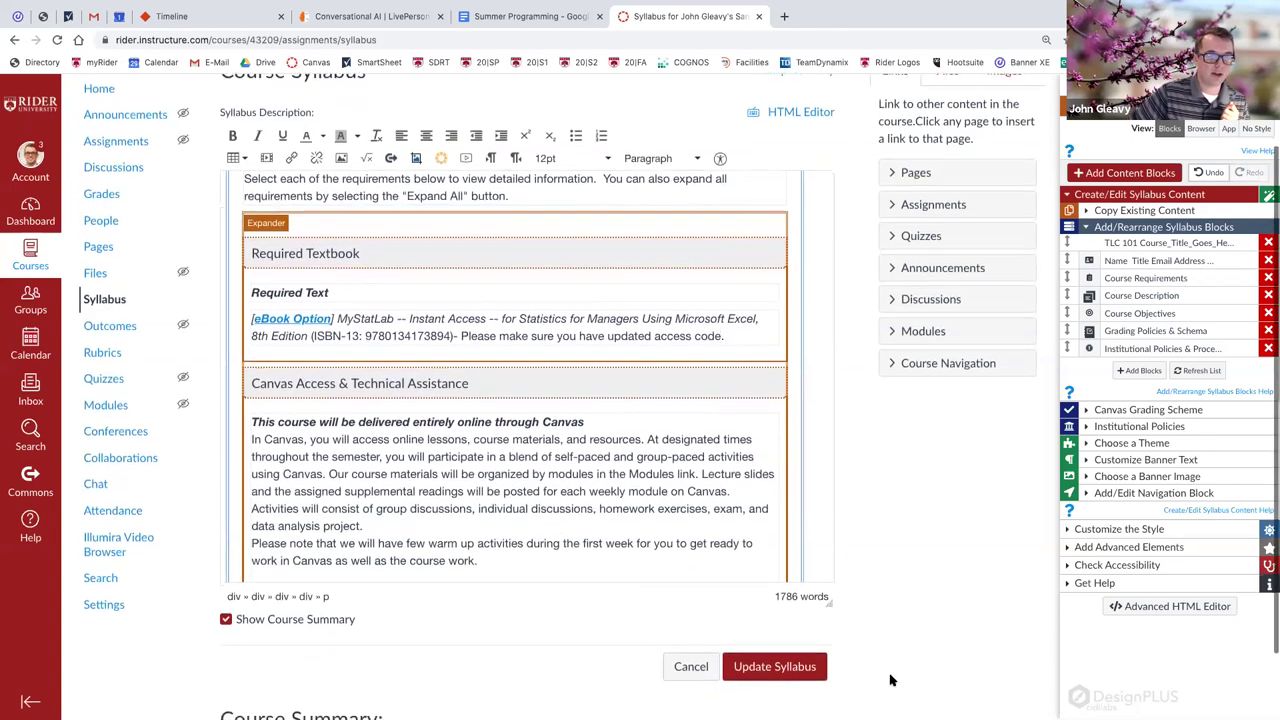
pyautogui.click(776, 667)
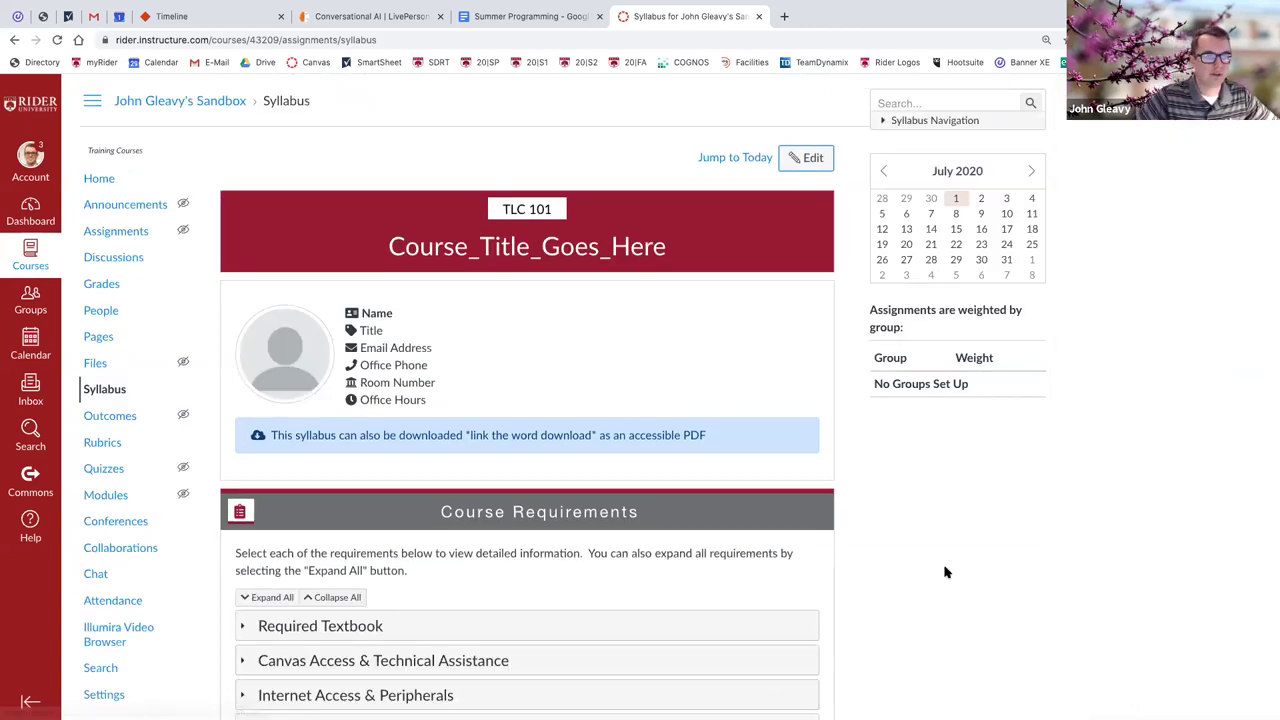
# Look over the saved syllabus from the header through Course Objectives and expand the Required Textbook section to check its text.
pyautogui.scroll(-5, 907, 577)
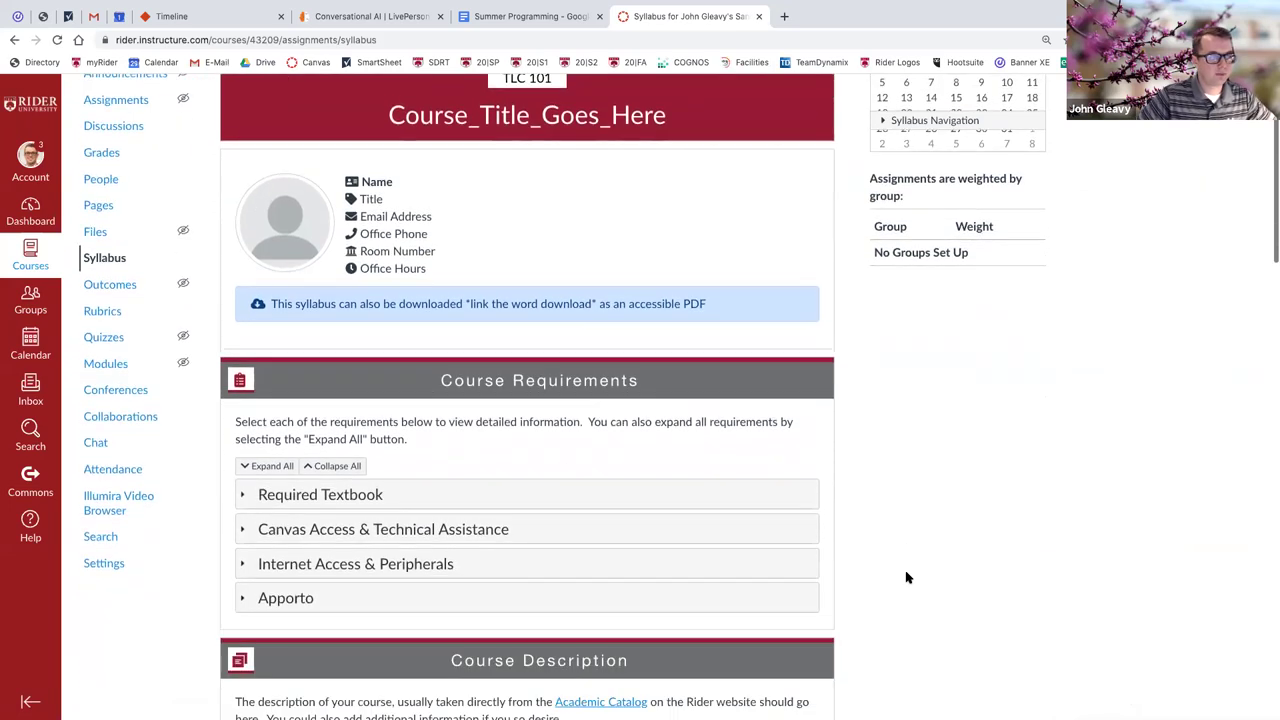
pyautogui.scroll(-3, 907, 577)
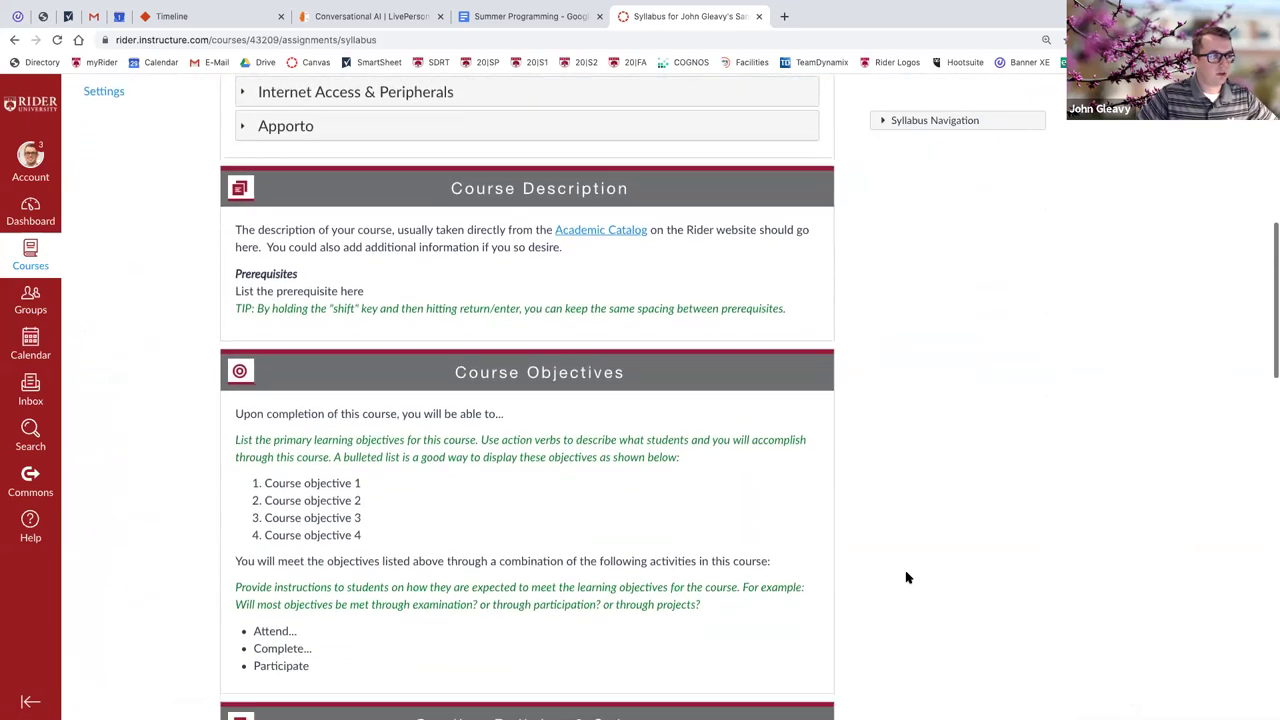
pyautogui.scroll(4, 907, 577)
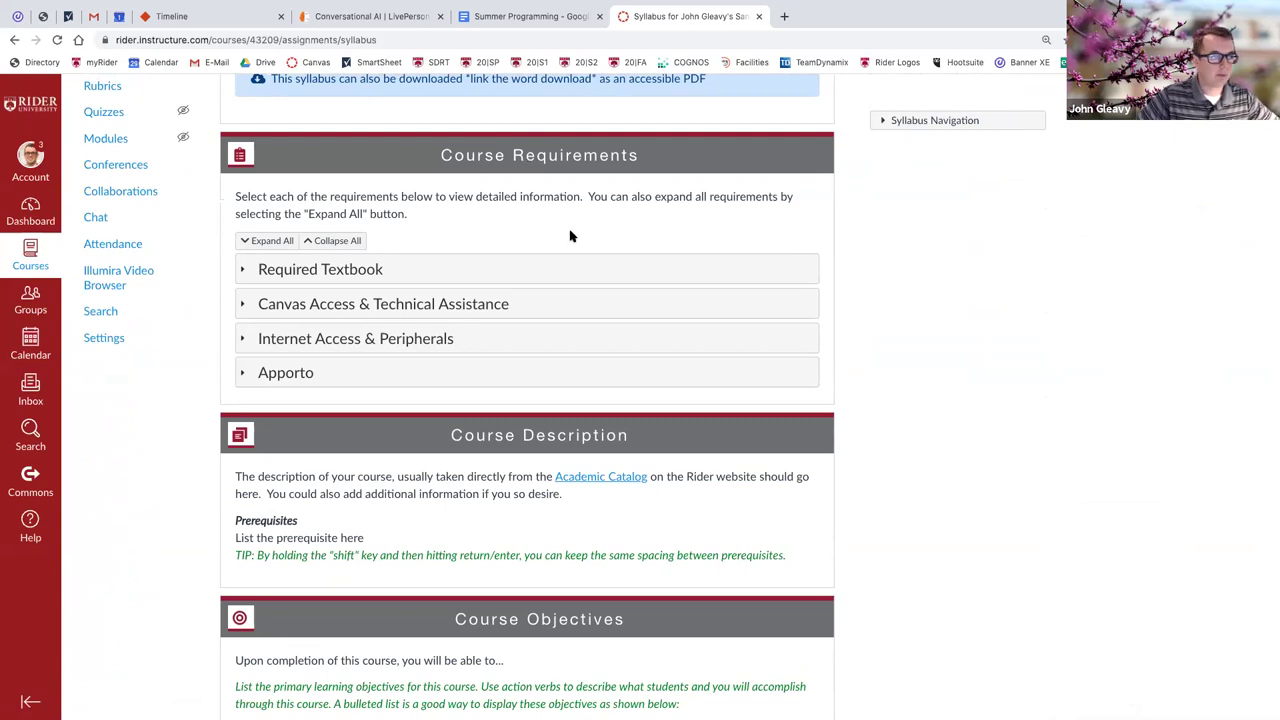
pyautogui.scroll(-4, 570, 236)
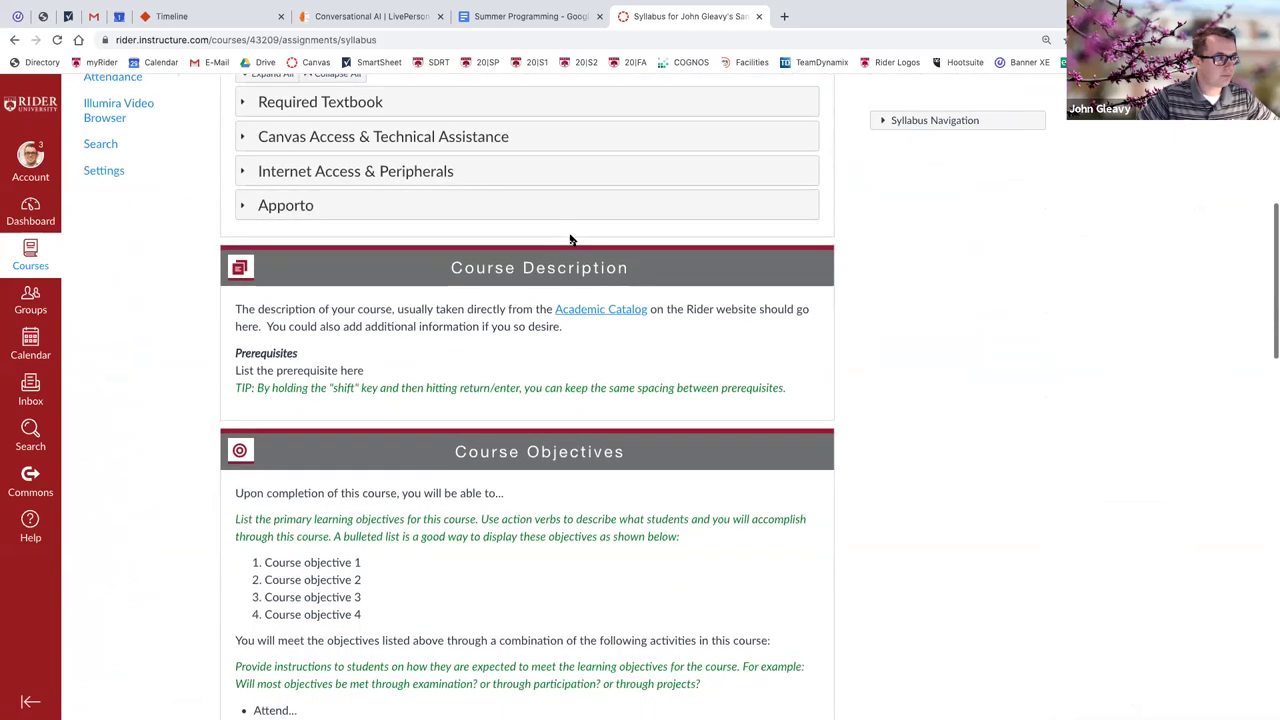
pyautogui.scroll(5, 570, 240)
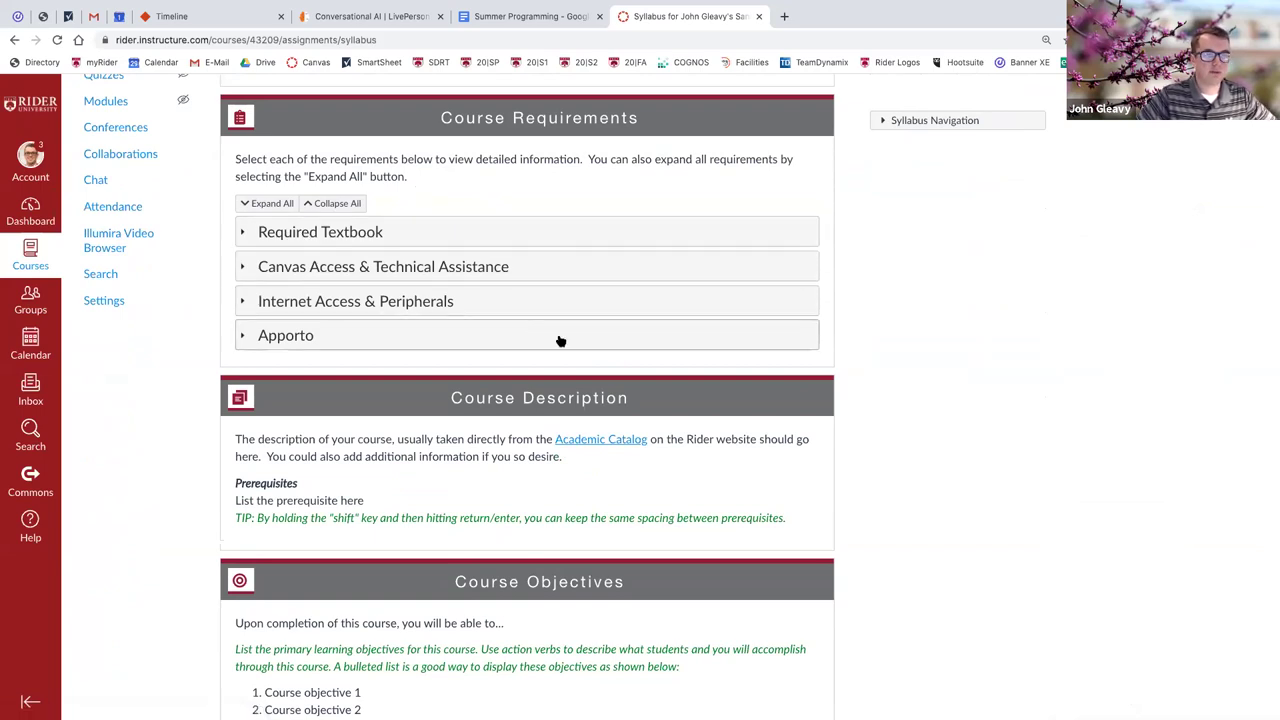
pyautogui.click(432, 233)
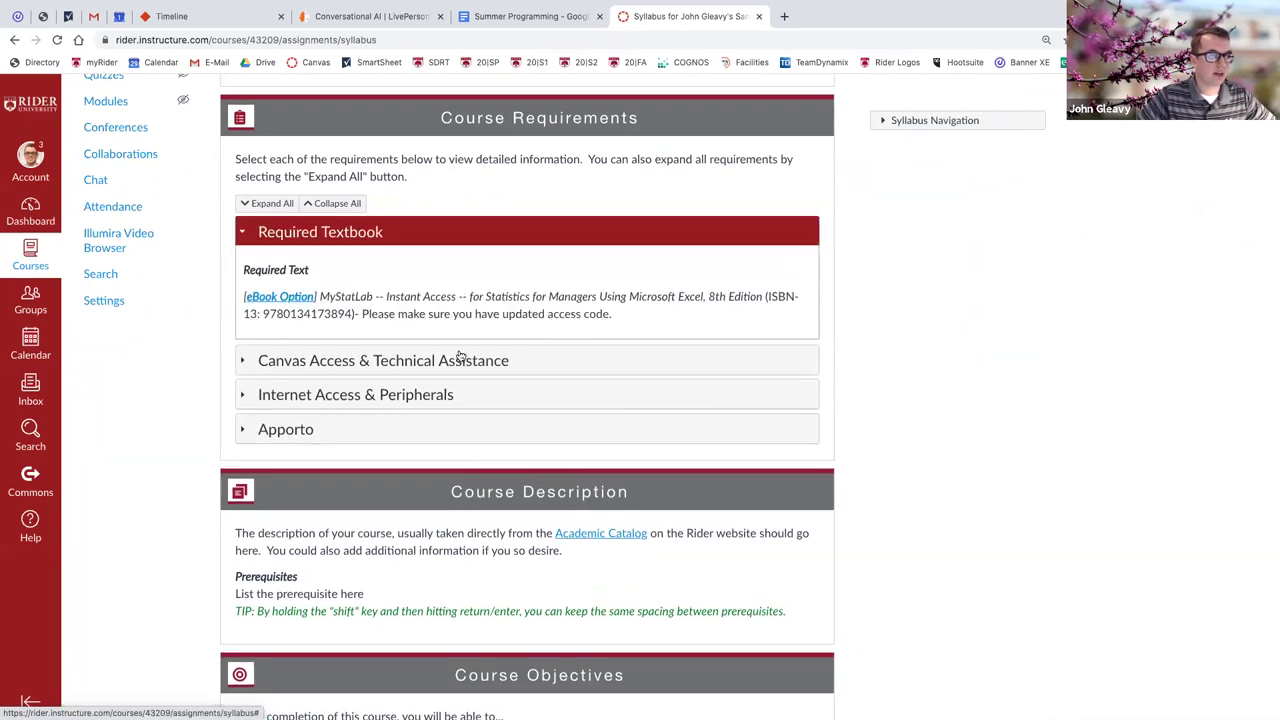
# Expand the Canvas Access & Technical Assistance, Internet Access & Peripherals and Apporto sections to review their contents.
pyautogui.click(458, 357)
pyautogui.click(458, 357)
pyautogui.scroll(-1, 460, 355)
pyautogui.scroll(-3, 460, 355)
pyautogui.click(458, 222)
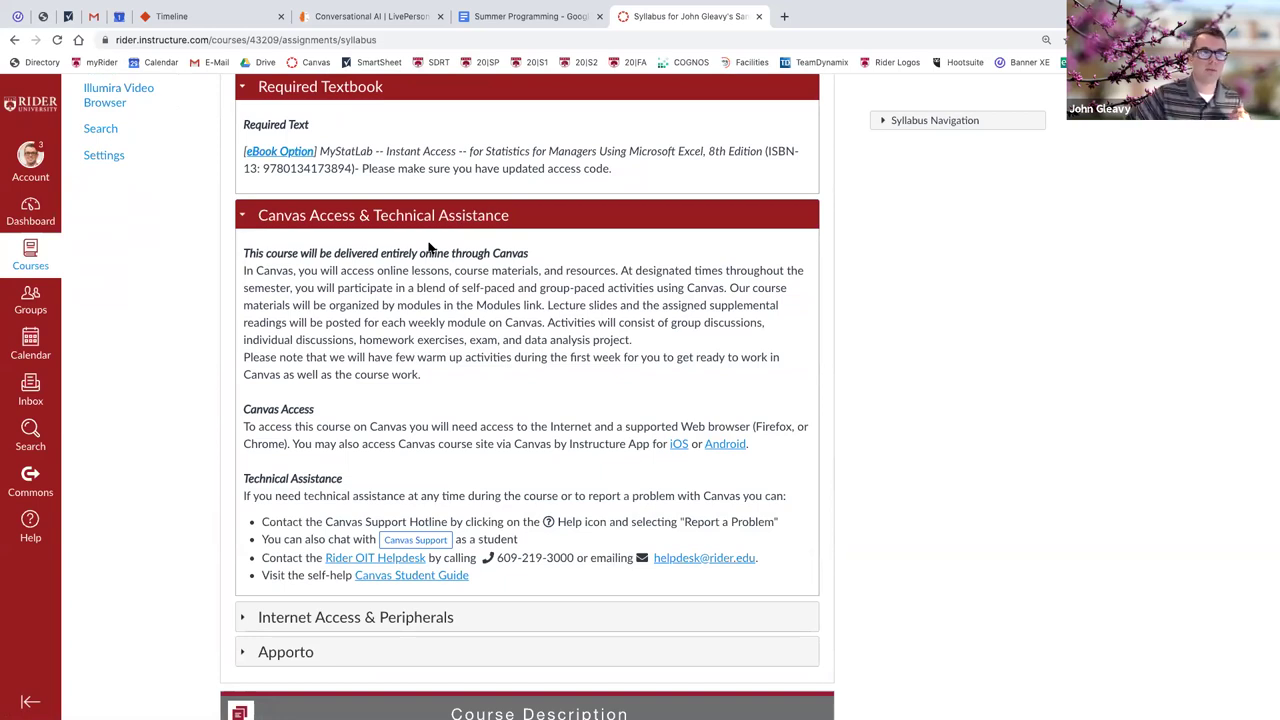
pyautogui.click(438, 615)
pyautogui.scroll(-3, 440, 622)
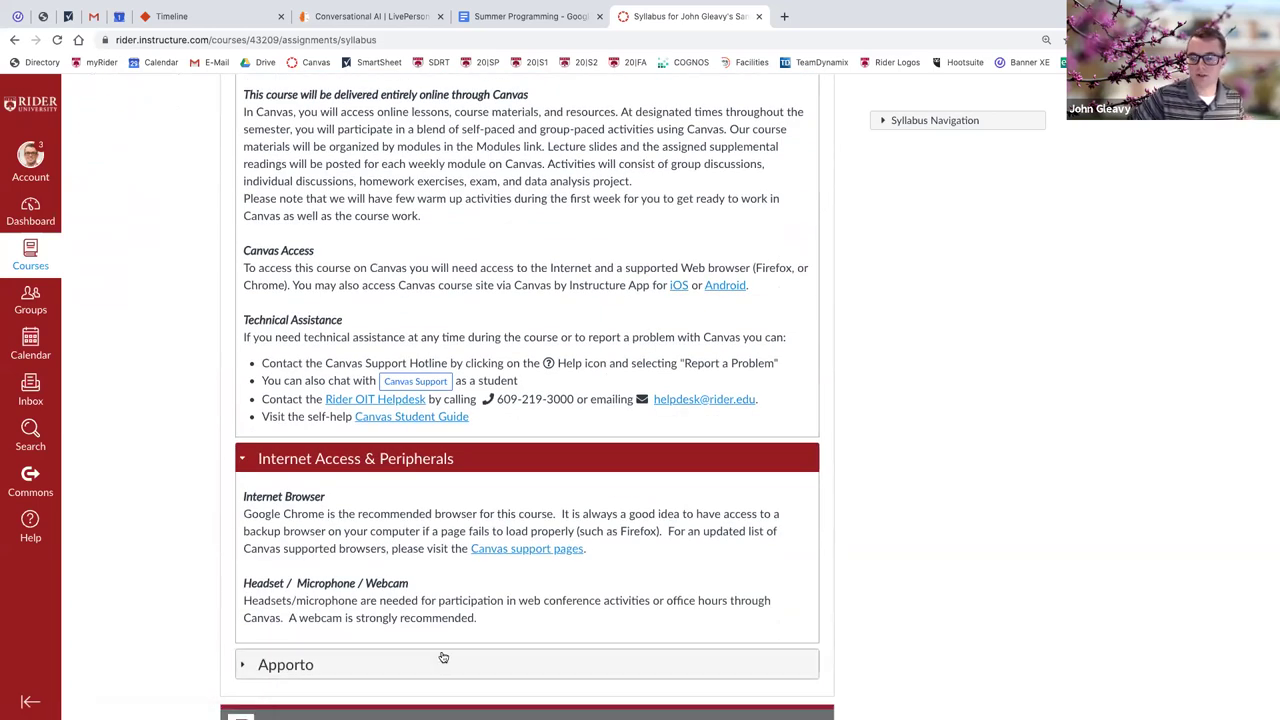
pyautogui.click(442, 667)
pyautogui.scroll(-5, 443, 664)
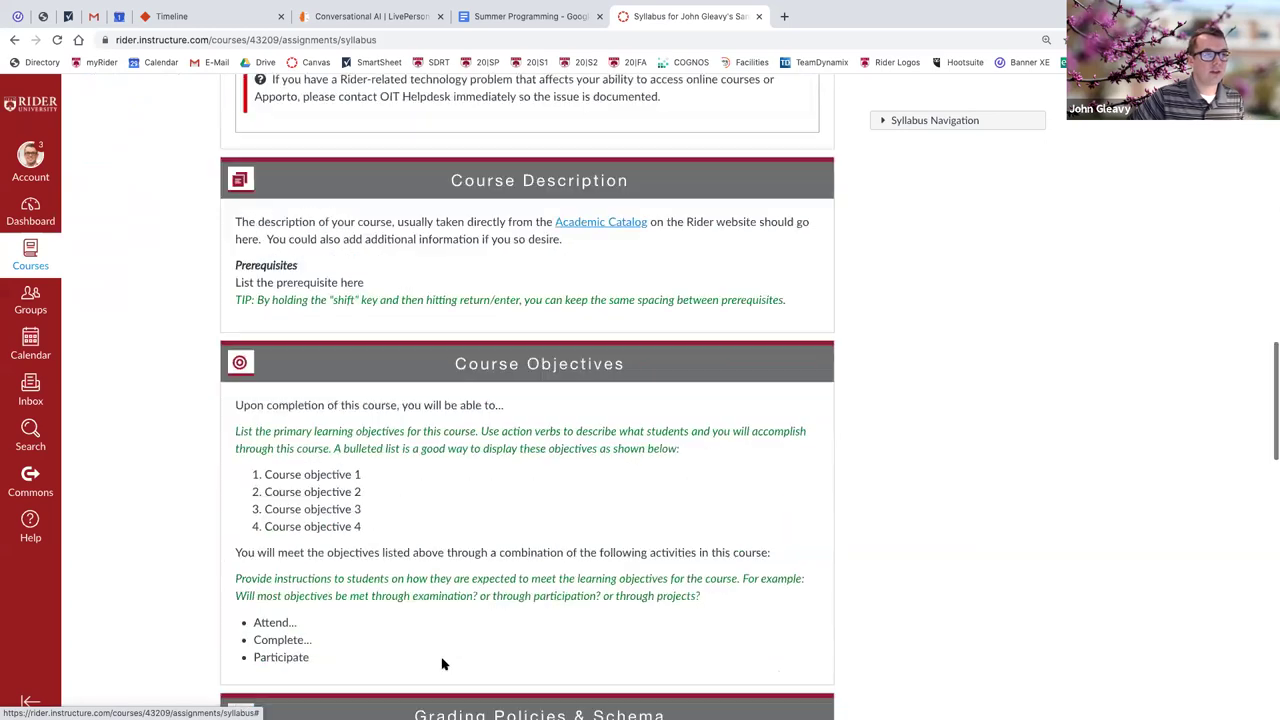
# Collapse all four expanded sections under Course Requirements one by one, from Apporto up to Required Textbook.
pyautogui.scroll(8, 443, 664)
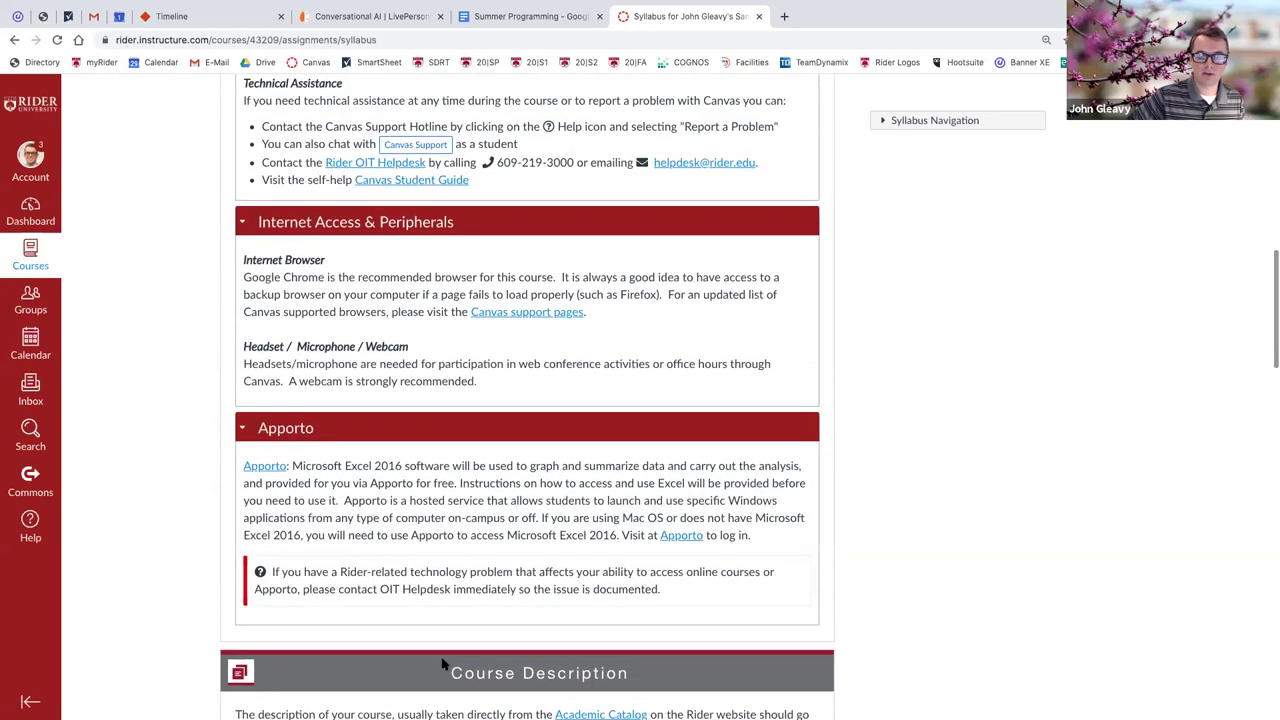
pyautogui.click(380, 430)
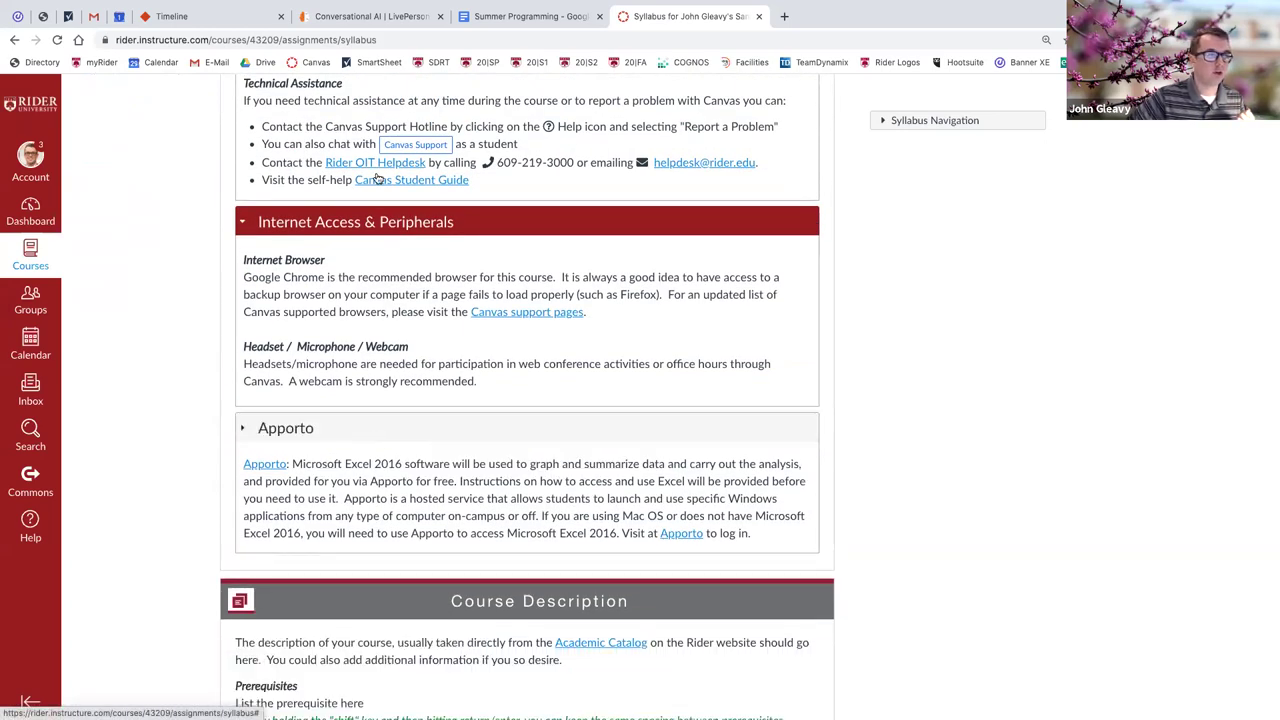
pyautogui.click(332, 218)
pyautogui.scroll(5, 358, 212)
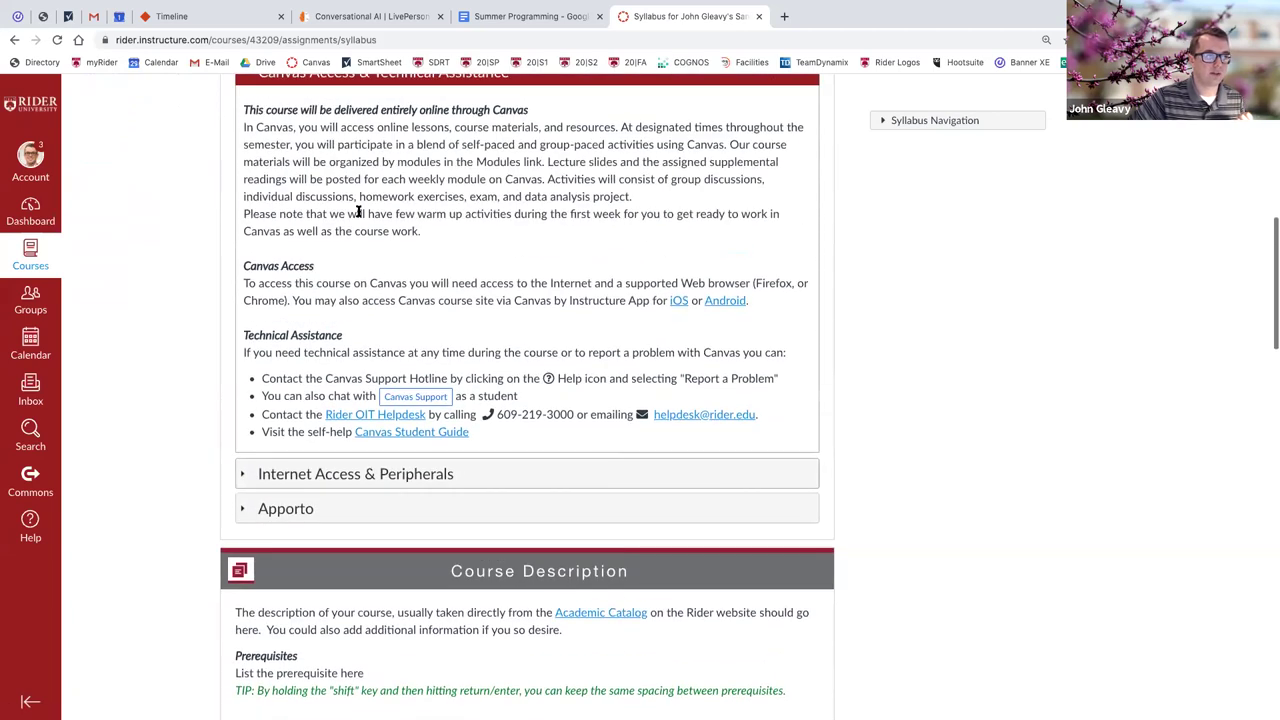
pyautogui.scroll(1, 358, 212)
pyautogui.scroll(2, 358, 207)
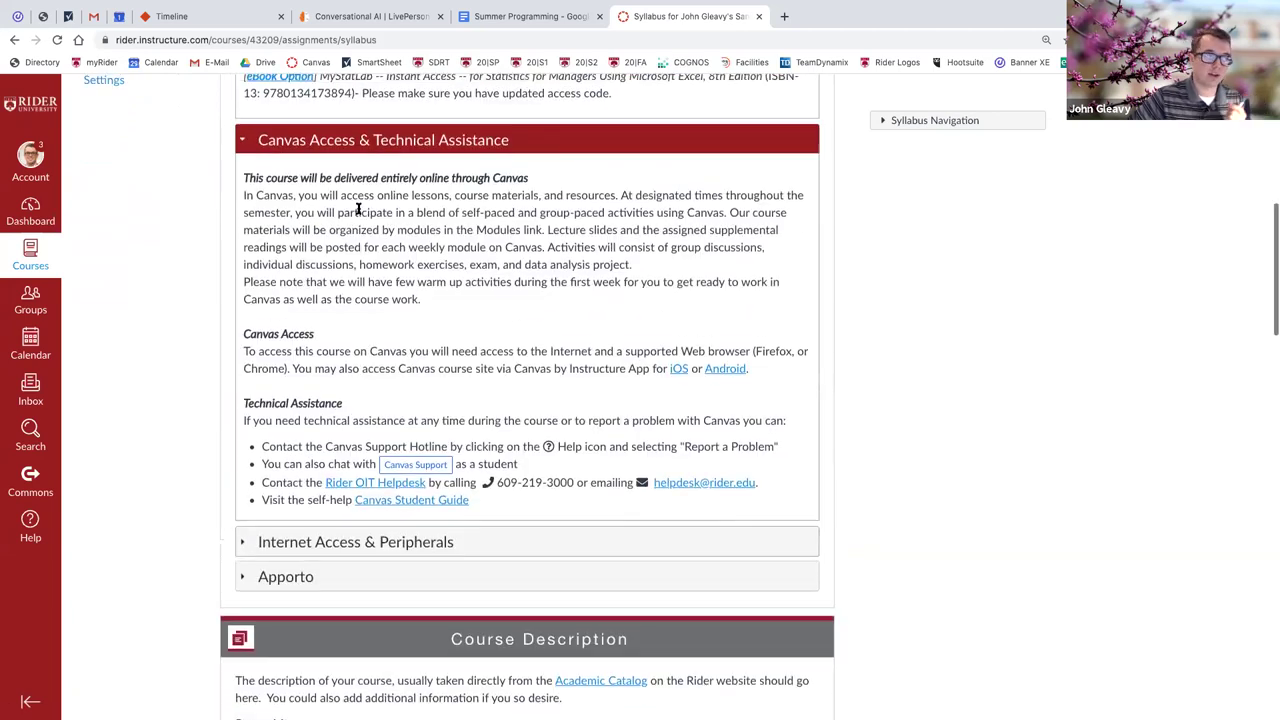
pyautogui.click(357, 185)
pyautogui.scroll(2, 348, 122)
pyautogui.click(346, 112)
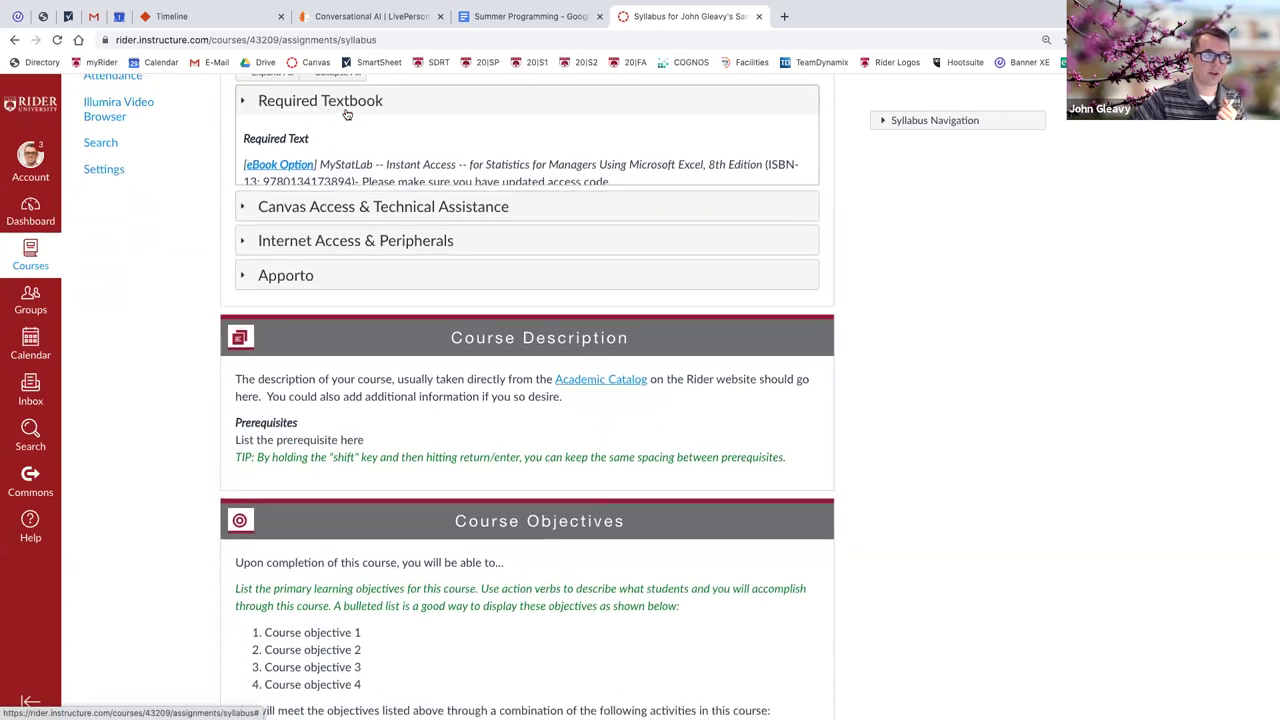
pyautogui.click(346, 137)
pyautogui.click(346, 143)
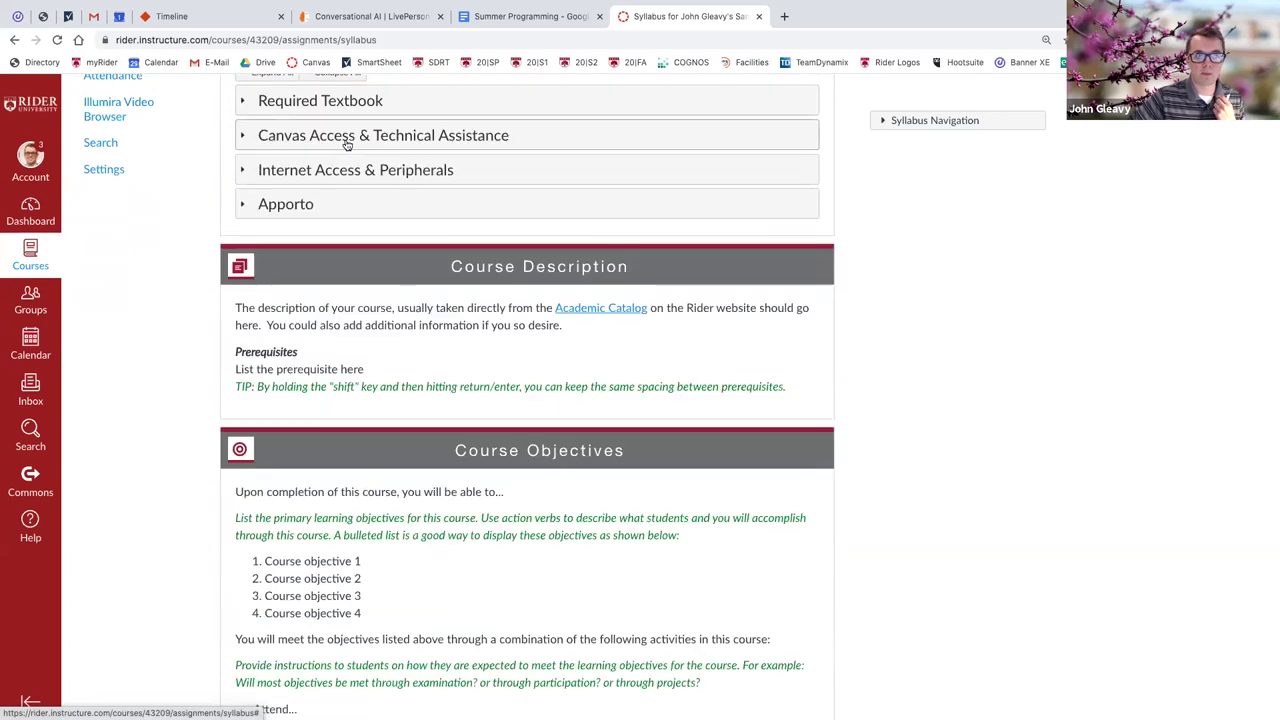
# Reopen the syllabus for editing.
pyautogui.scroll(1, 344, 147)
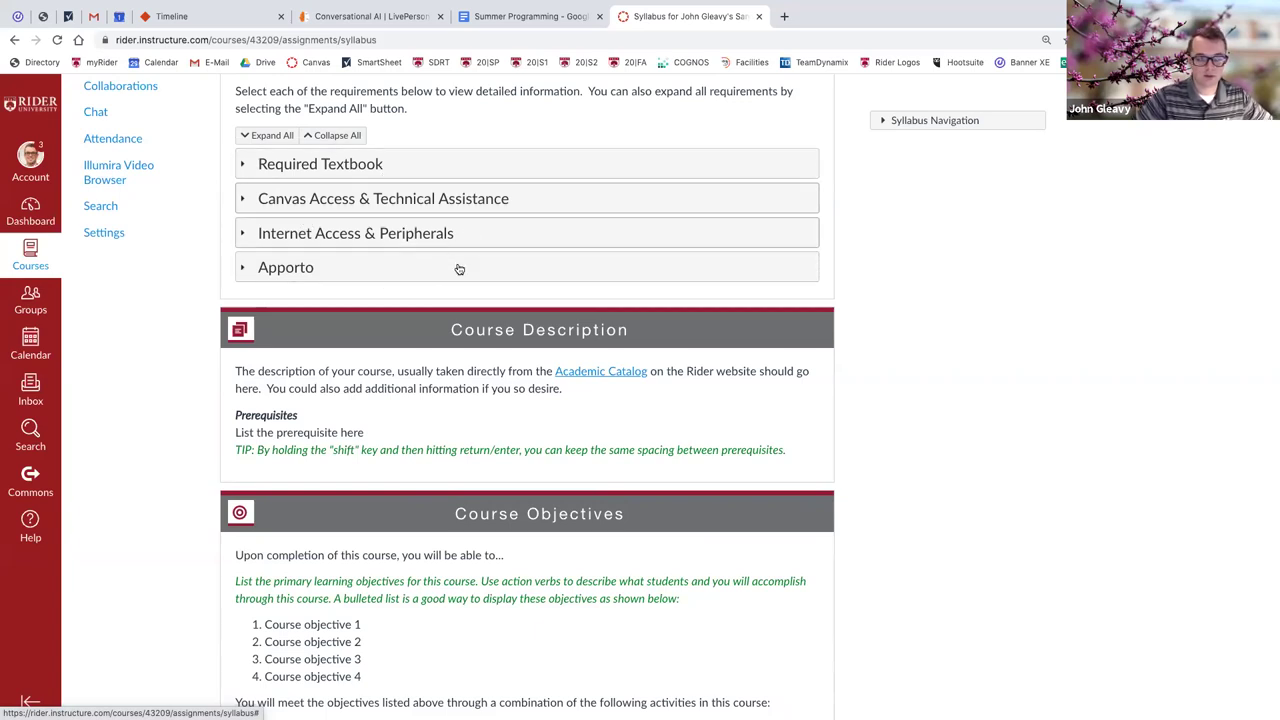
pyautogui.scroll(4, 457, 268)
pyautogui.scroll(2, 457, 268)
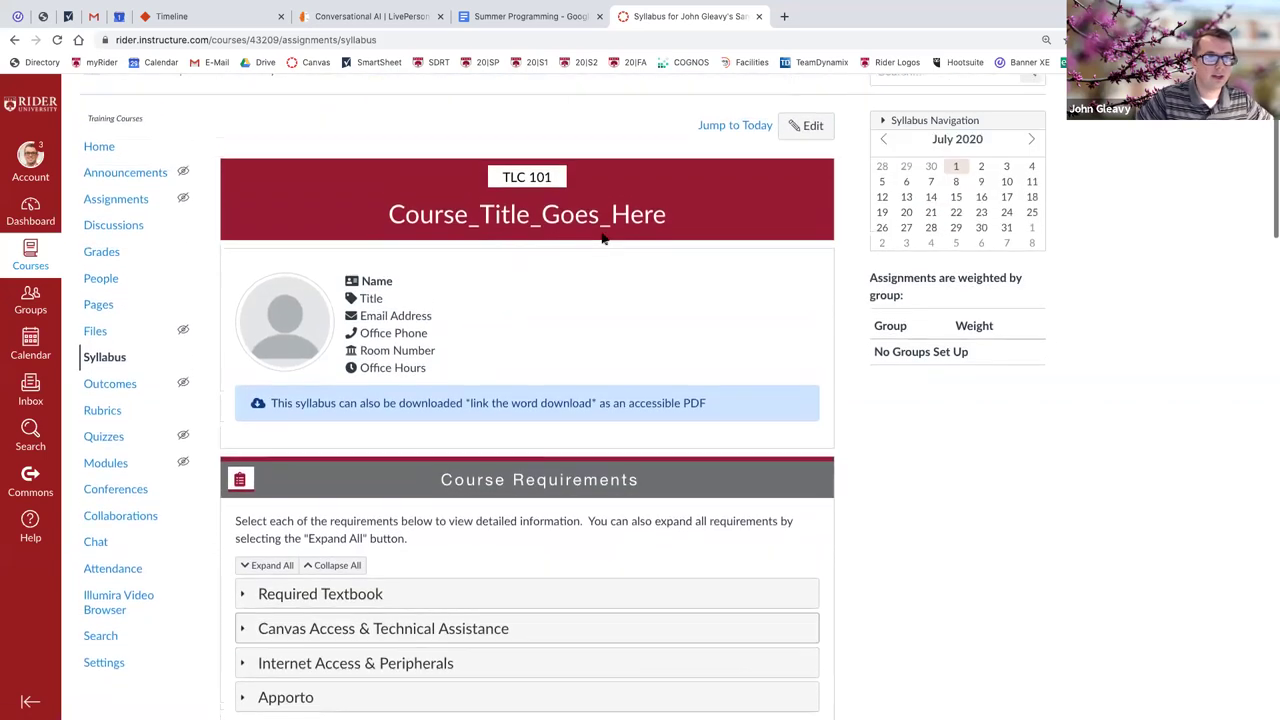
pyautogui.click(800, 140)
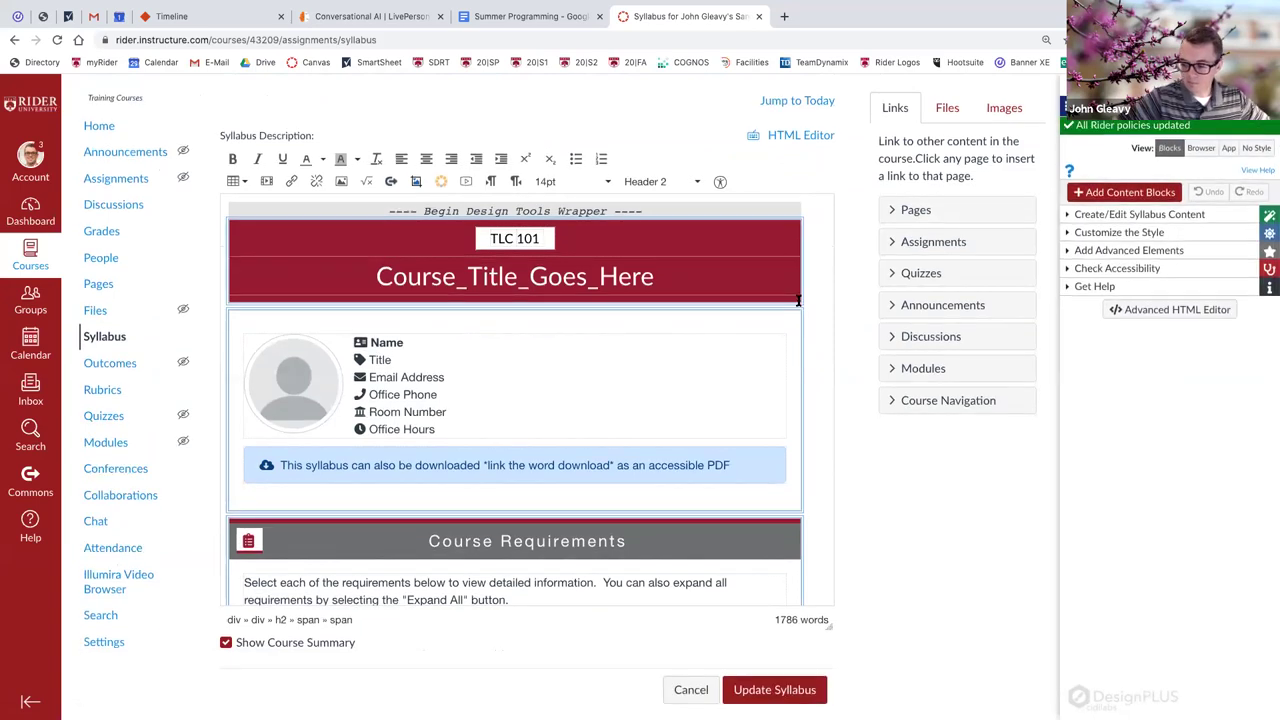
# Examine how the Course Requirements expander's panels are laid out in the editor, from Required Textbook down to the Apporto panel and its callout.
pyautogui.scroll(-3, 646, 370)
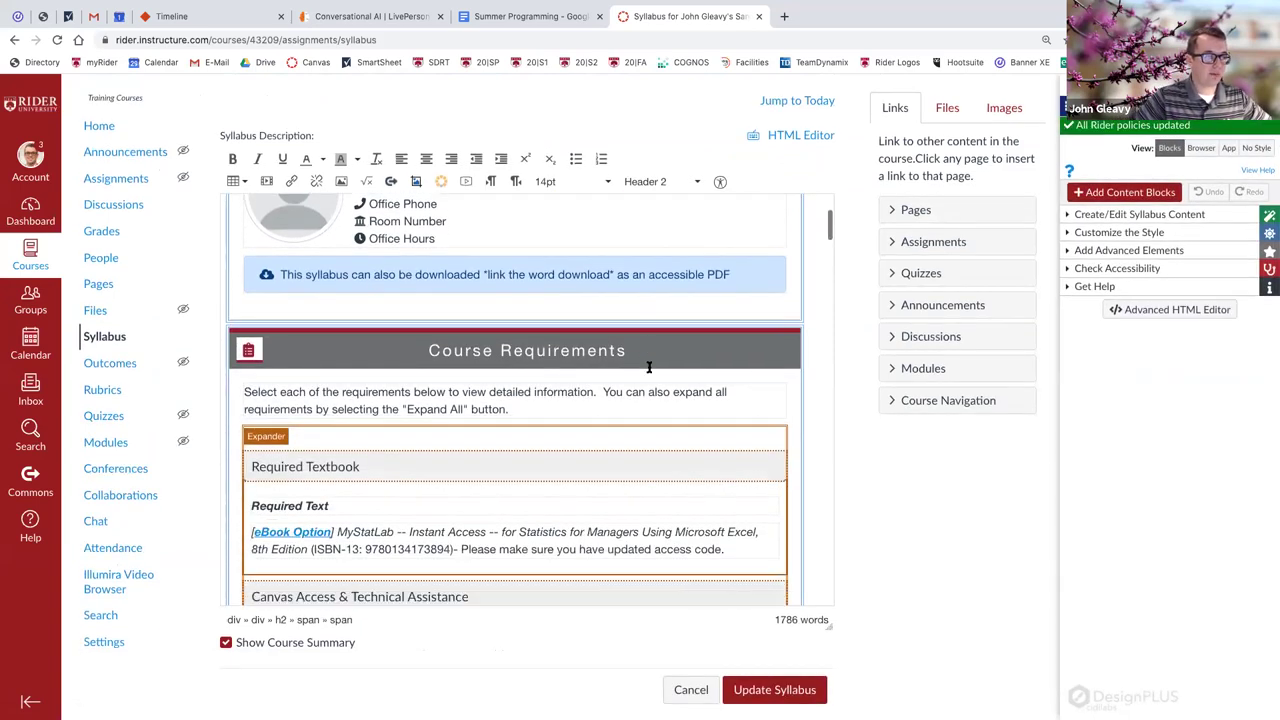
pyautogui.scroll(-5, 646, 370)
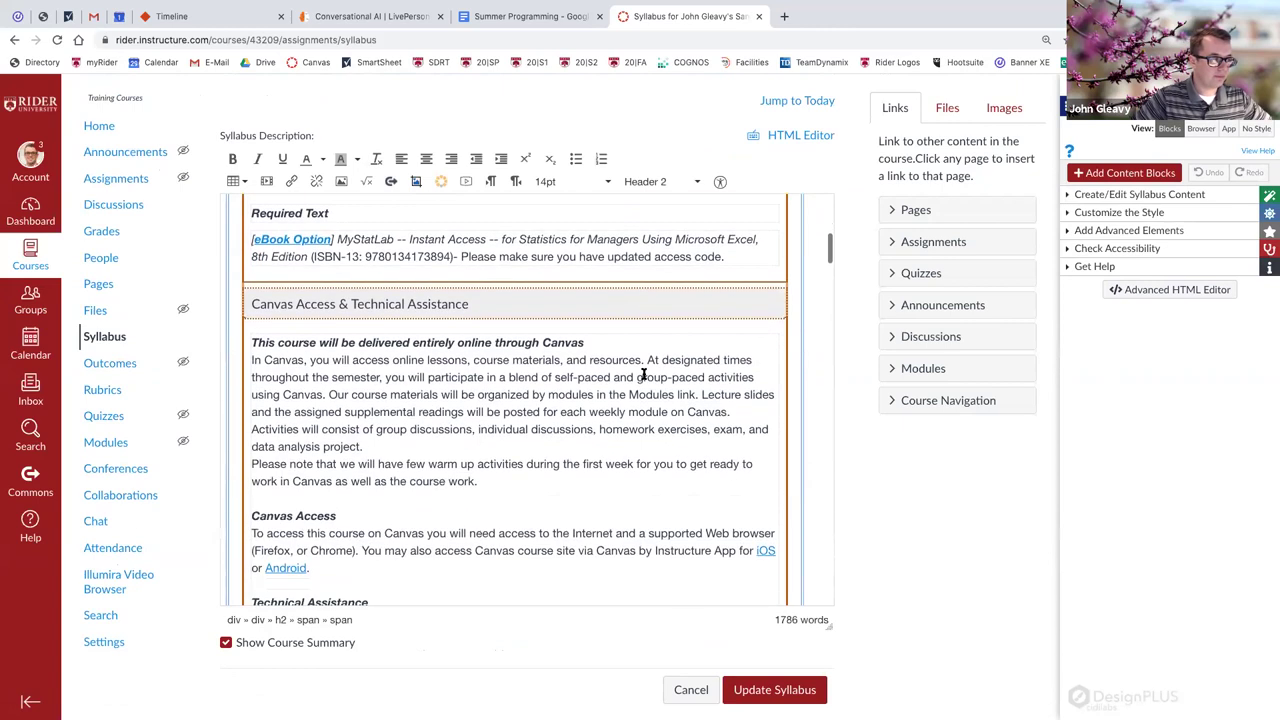
pyautogui.scroll(-3, 644, 374)
pyautogui.click(551, 390)
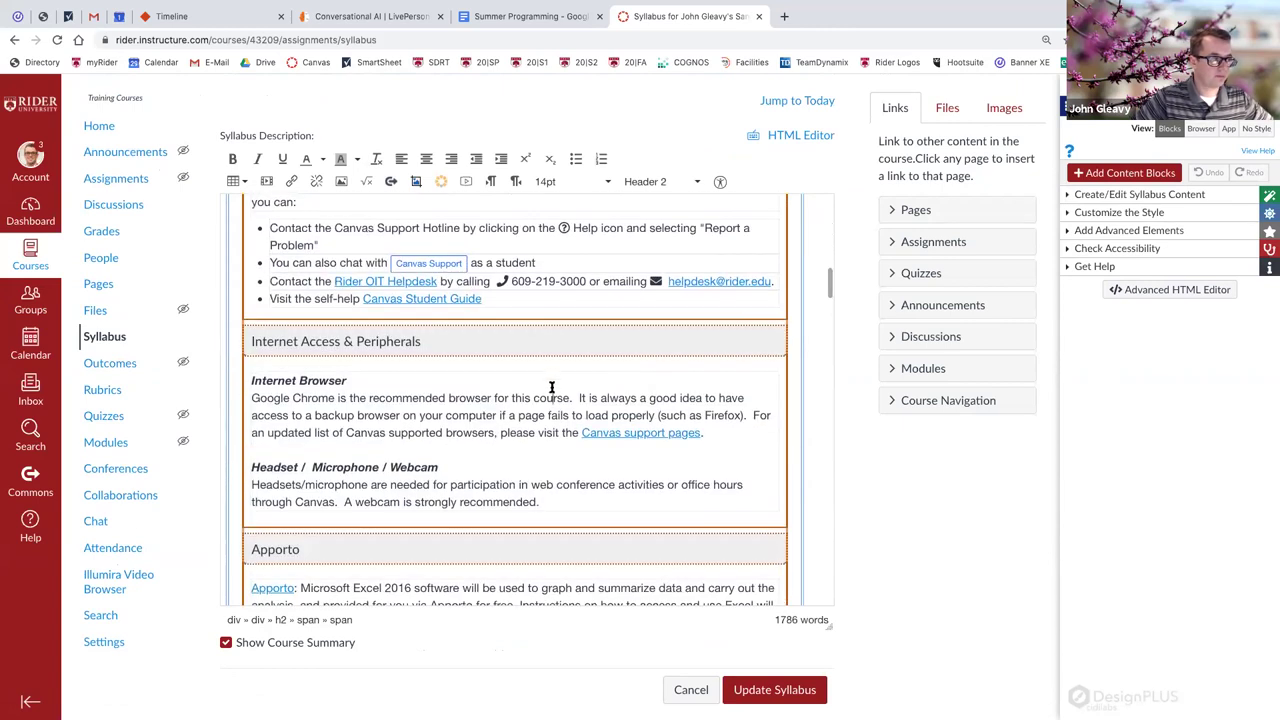
pyautogui.scroll(-1, 514, 390)
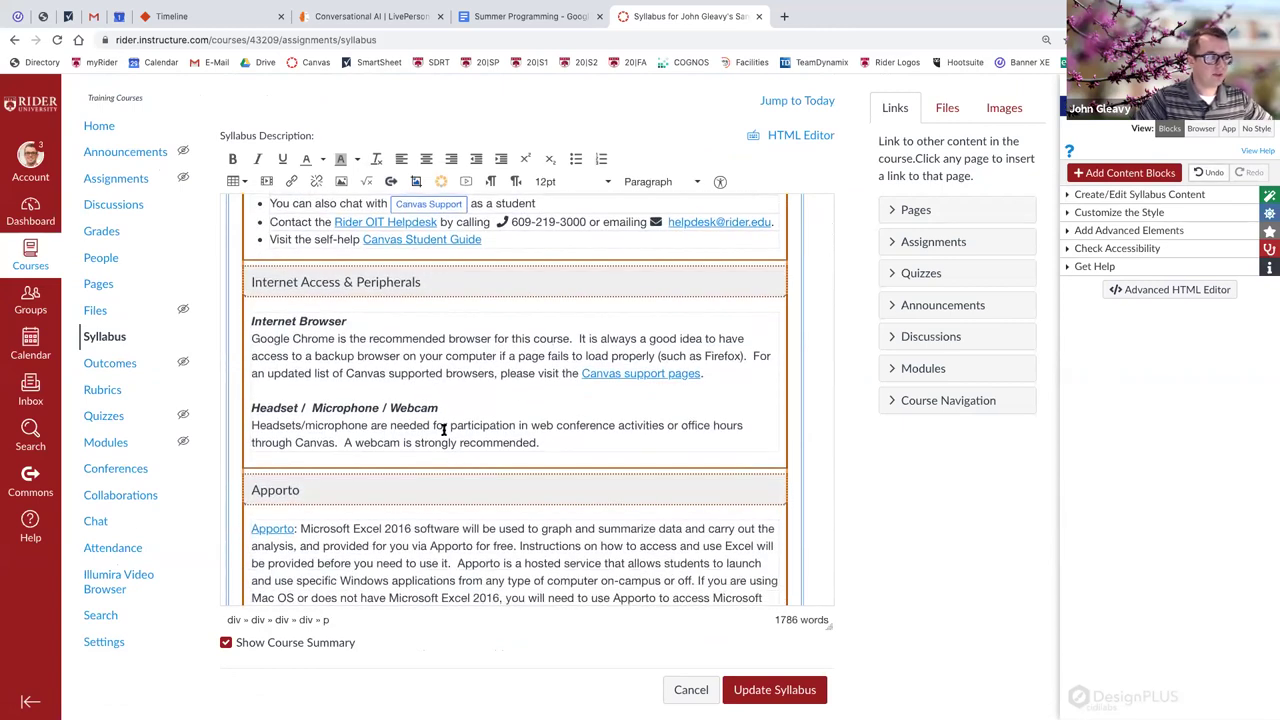
pyautogui.click(355, 488)
pyautogui.scroll(10, 360, 478)
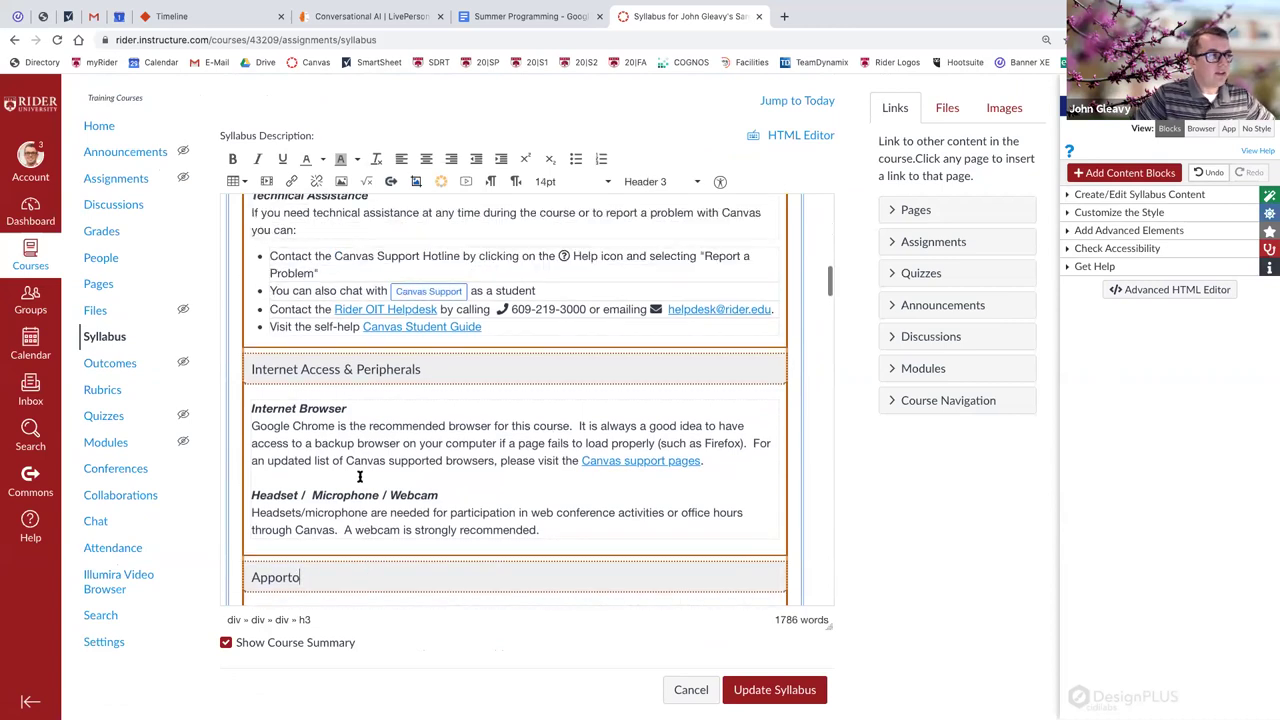
pyautogui.scroll(-10, 361, 476)
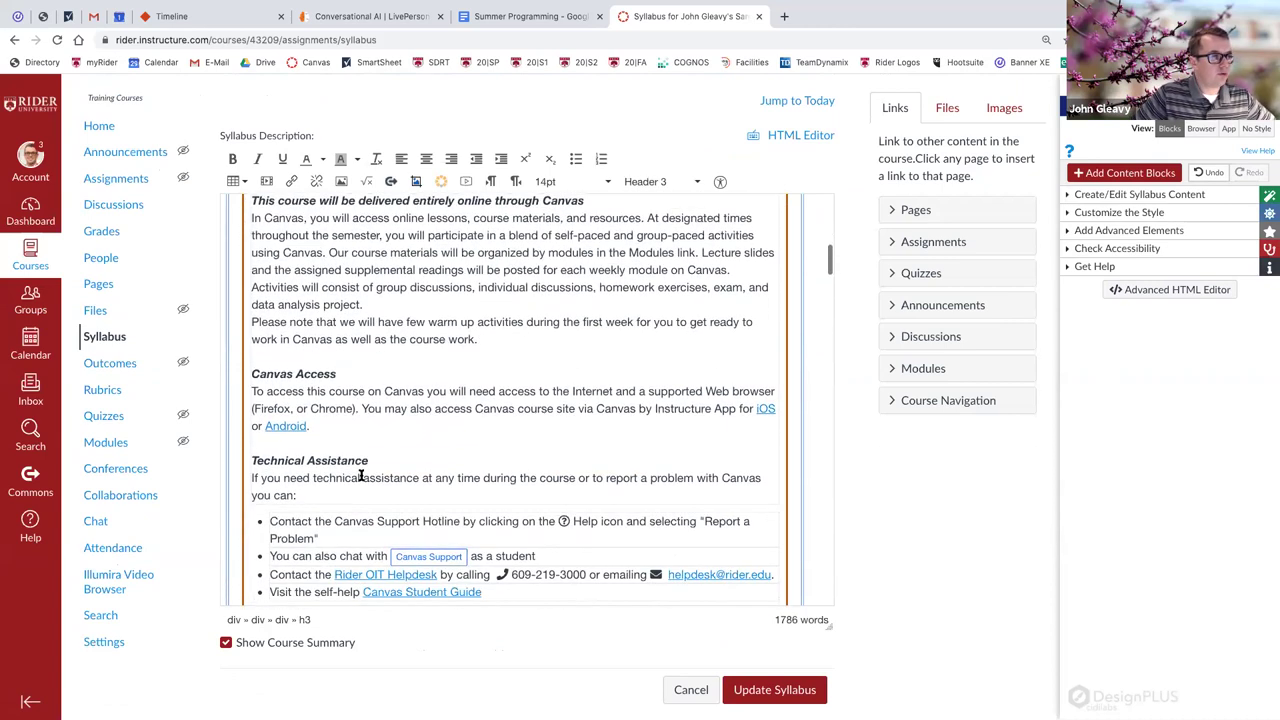
pyautogui.scroll(-3, 361, 476)
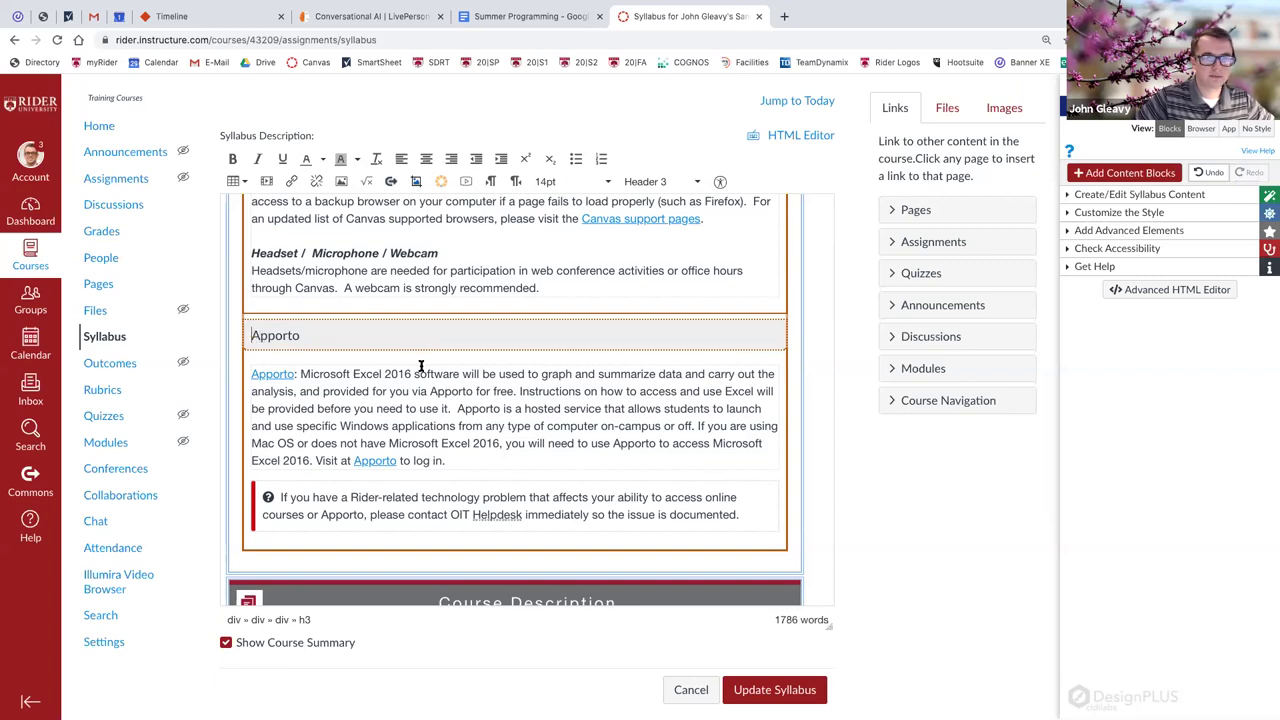
pyautogui.scroll(-1, 552, 369)
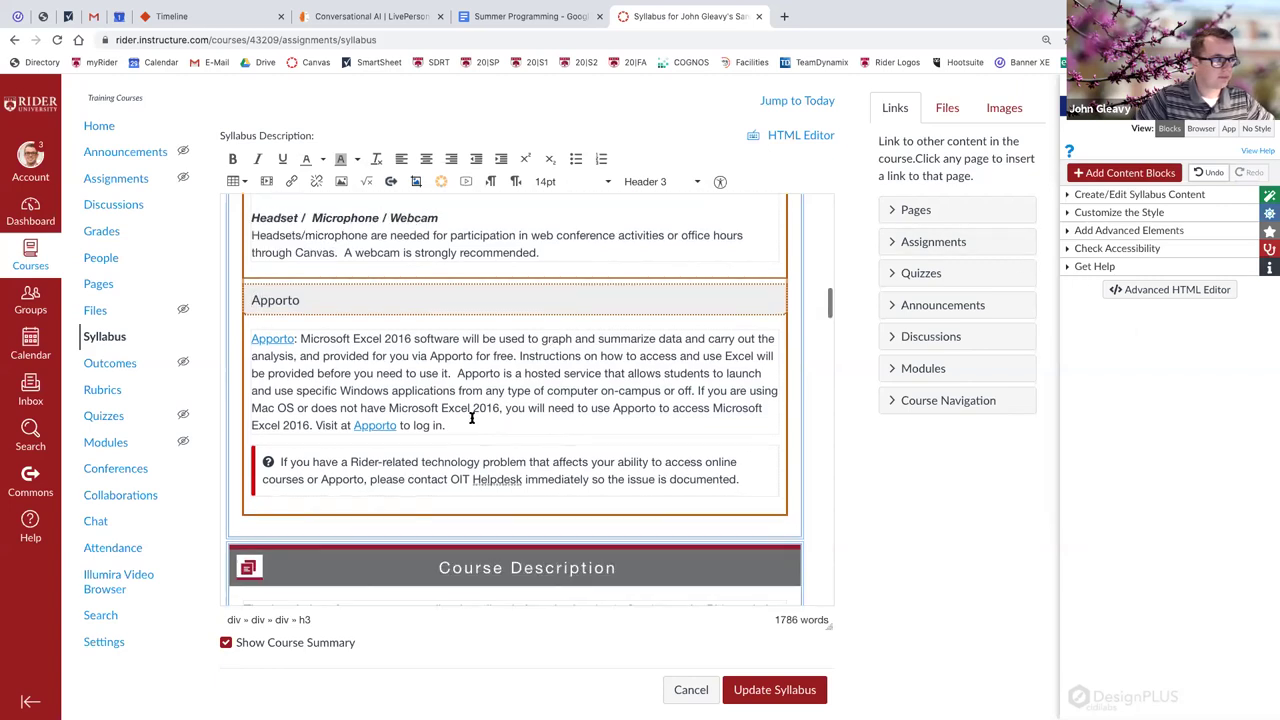
pyautogui.click(755, 477)
pyautogui.scroll(-1, 798, 390)
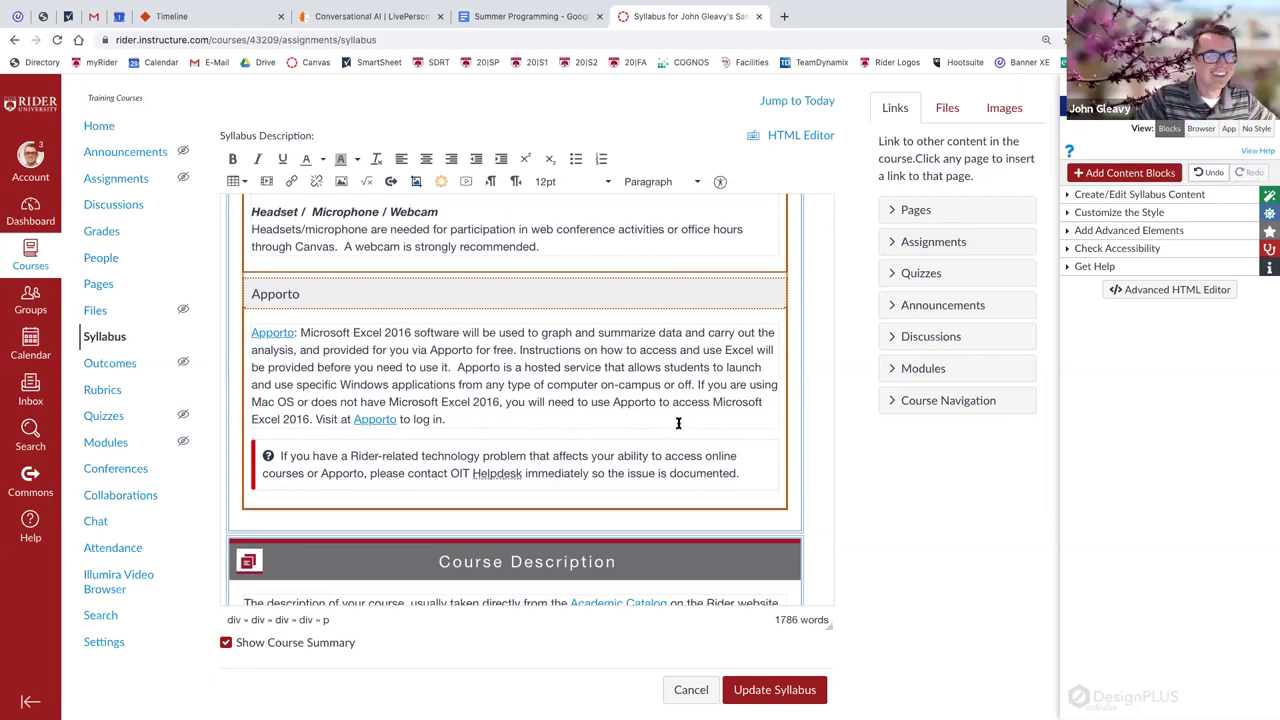
pyautogui.scroll(5, 749, 473)
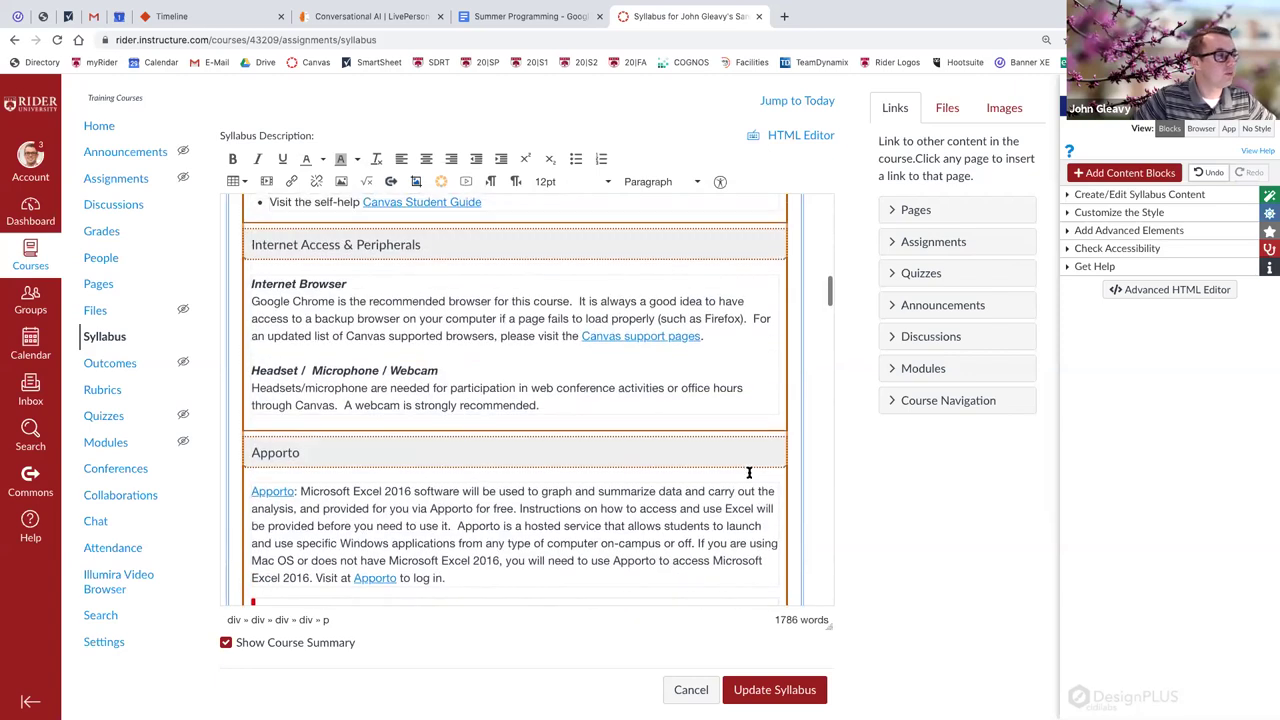
pyautogui.scroll(-4, 749, 473)
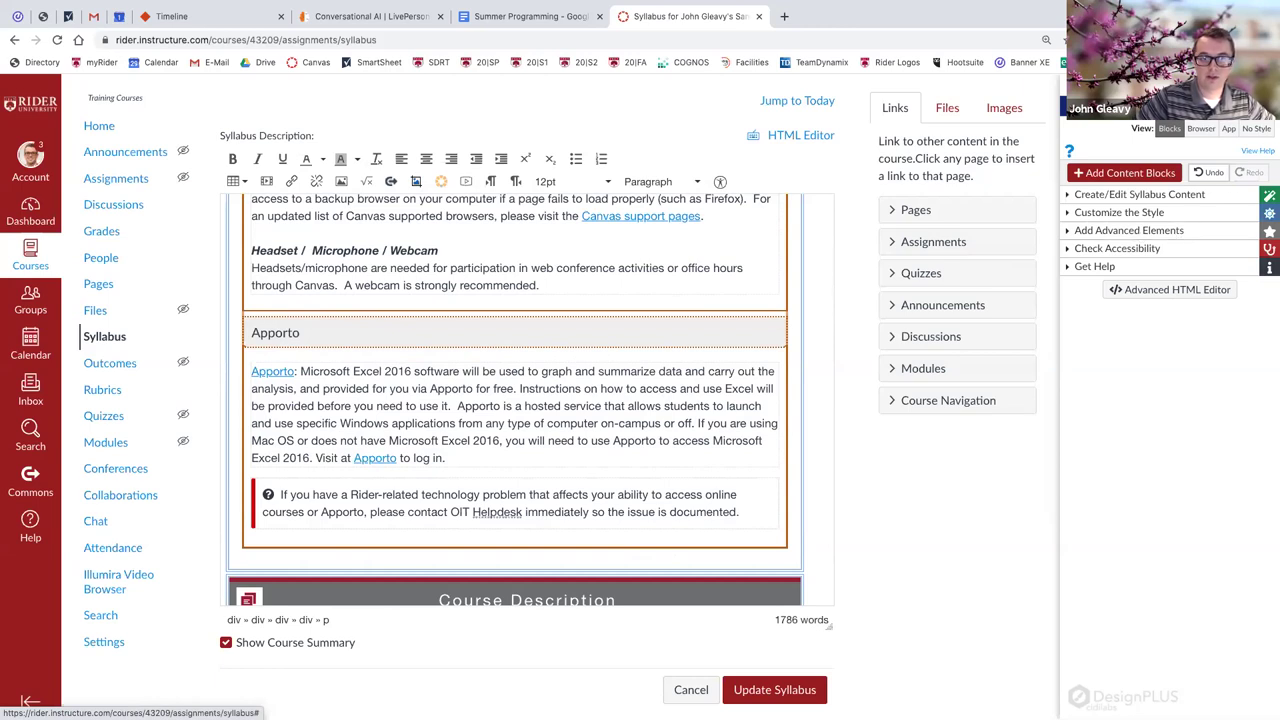
# Open the Accordions | Tabs settings and compare the options for the Course Description heading with those for the Apporto panel of the expander.
pyautogui.click(1015, 262)
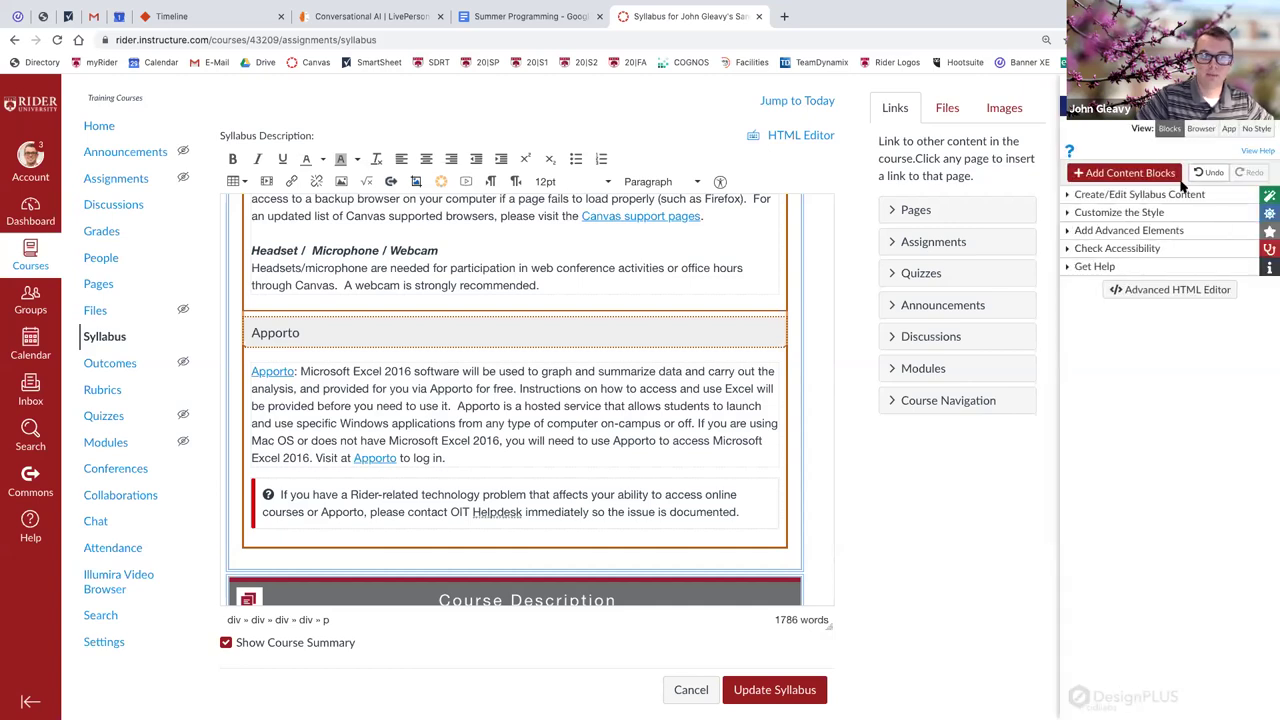
pyautogui.click(1122, 232)
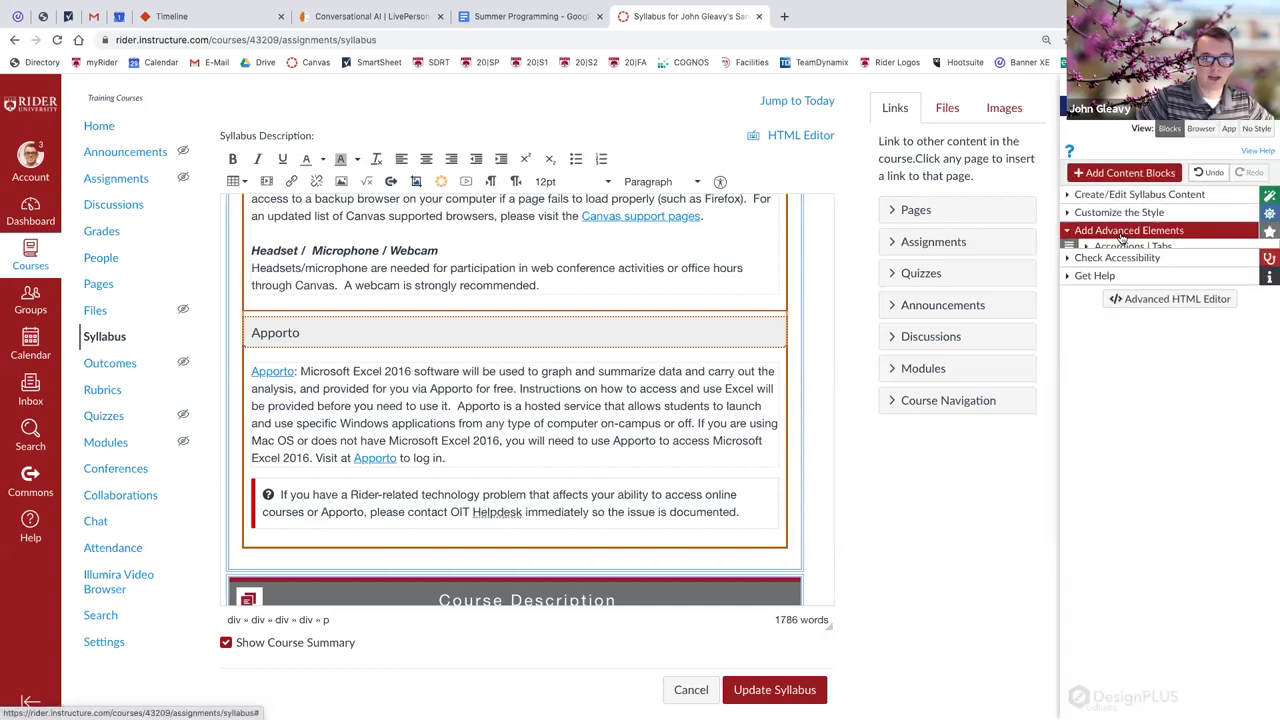
pyautogui.click(1121, 246)
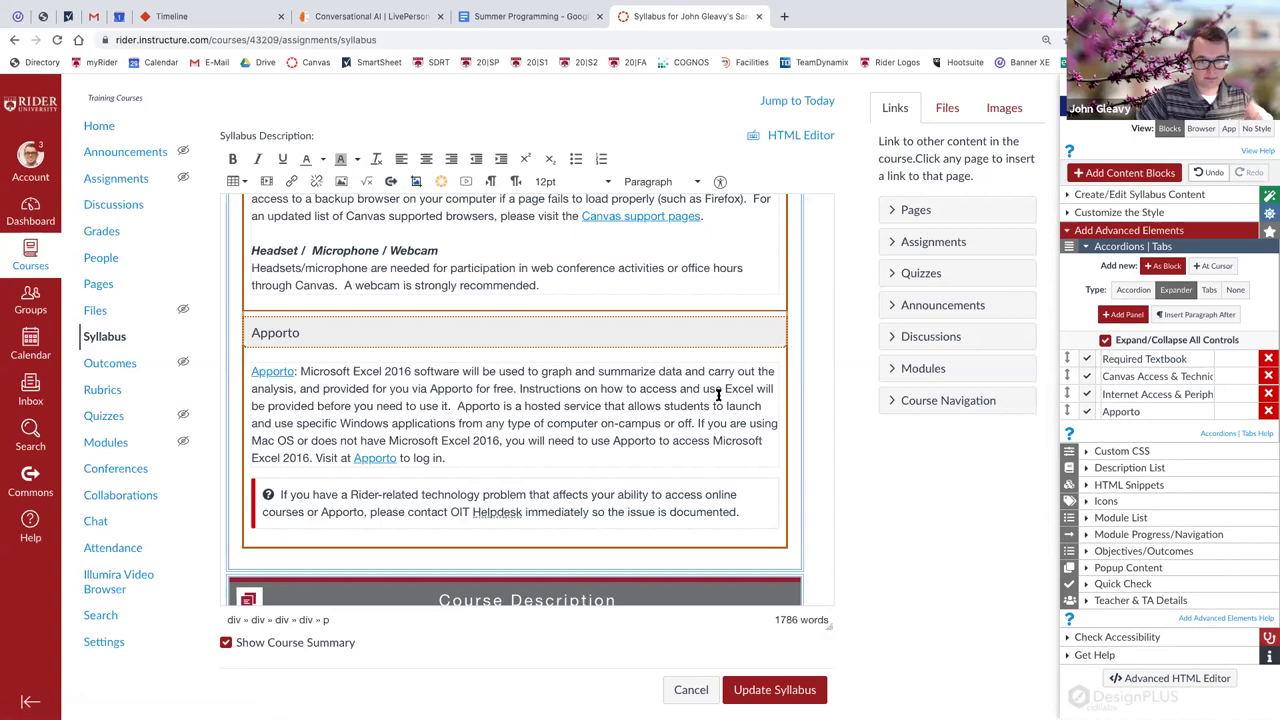
pyautogui.scroll(-1, 705, 395)
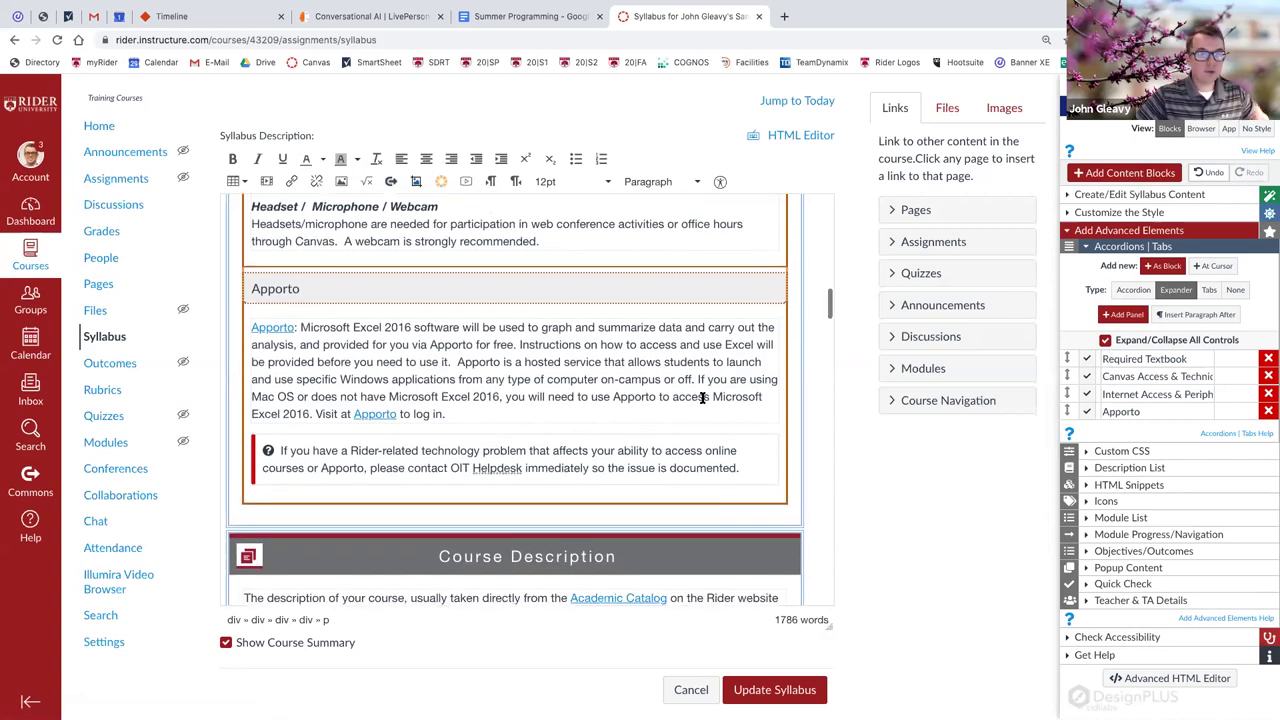
pyautogui.click(530, 561)
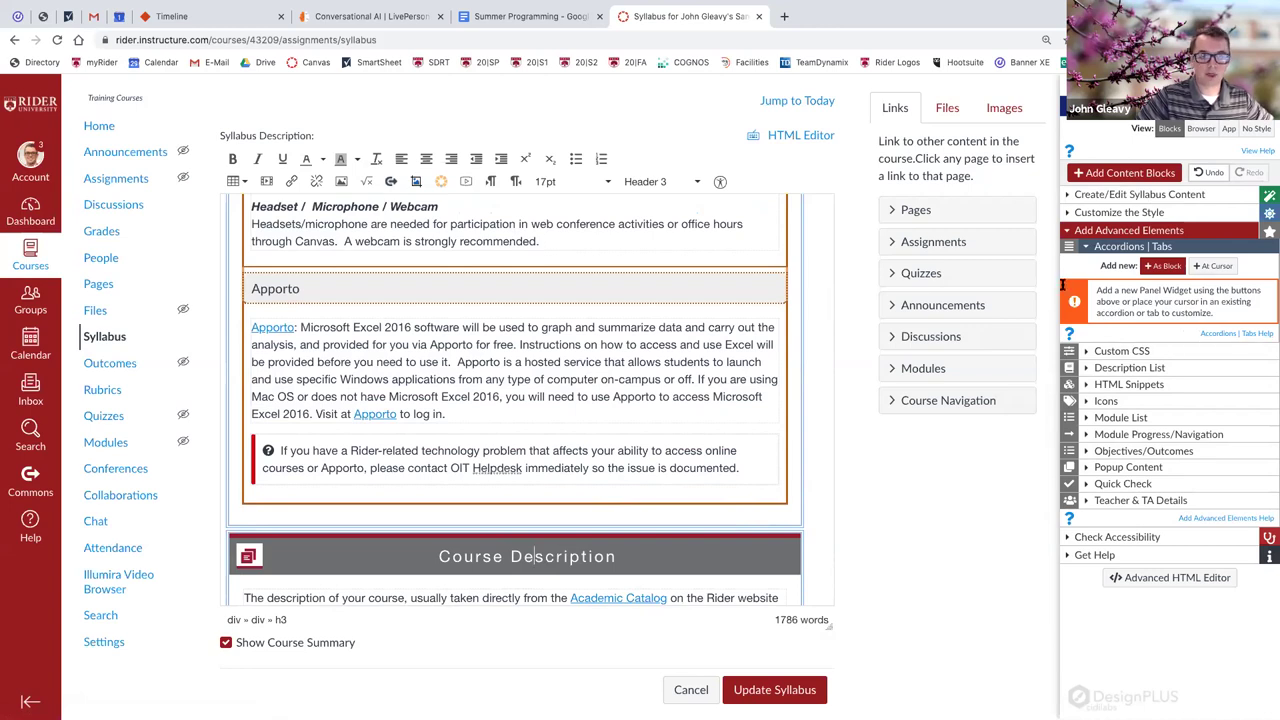
pyautogui.click(322, 289)
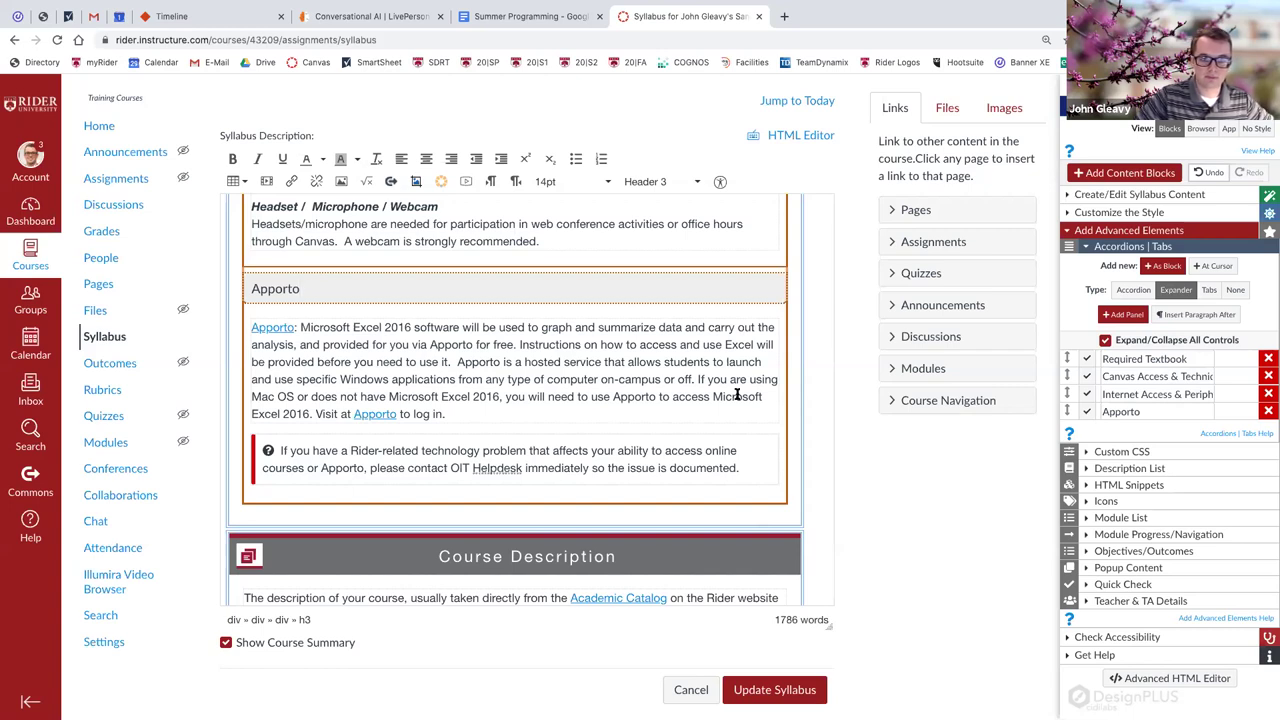
# Add a new panel to the end of the Course Requirements expander and name it Lab Requirements.
pyautogui.click(1119, 316)
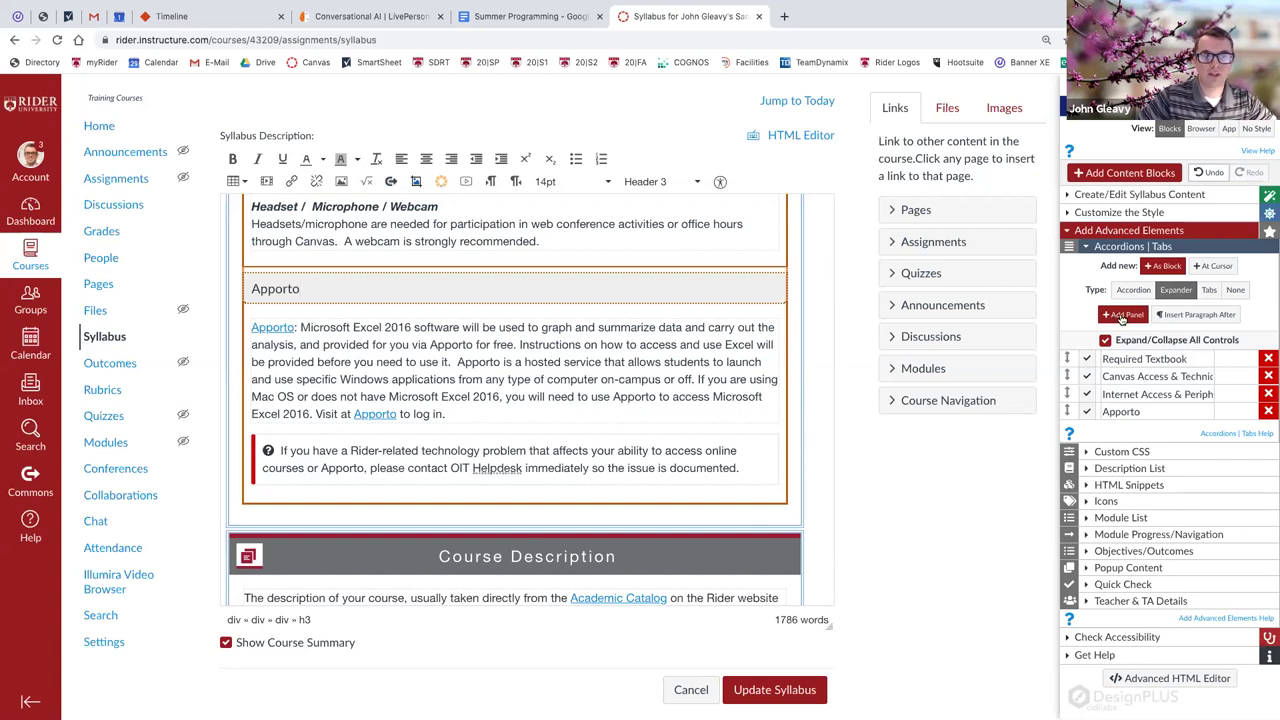
pyautogui.click(1125, 316)
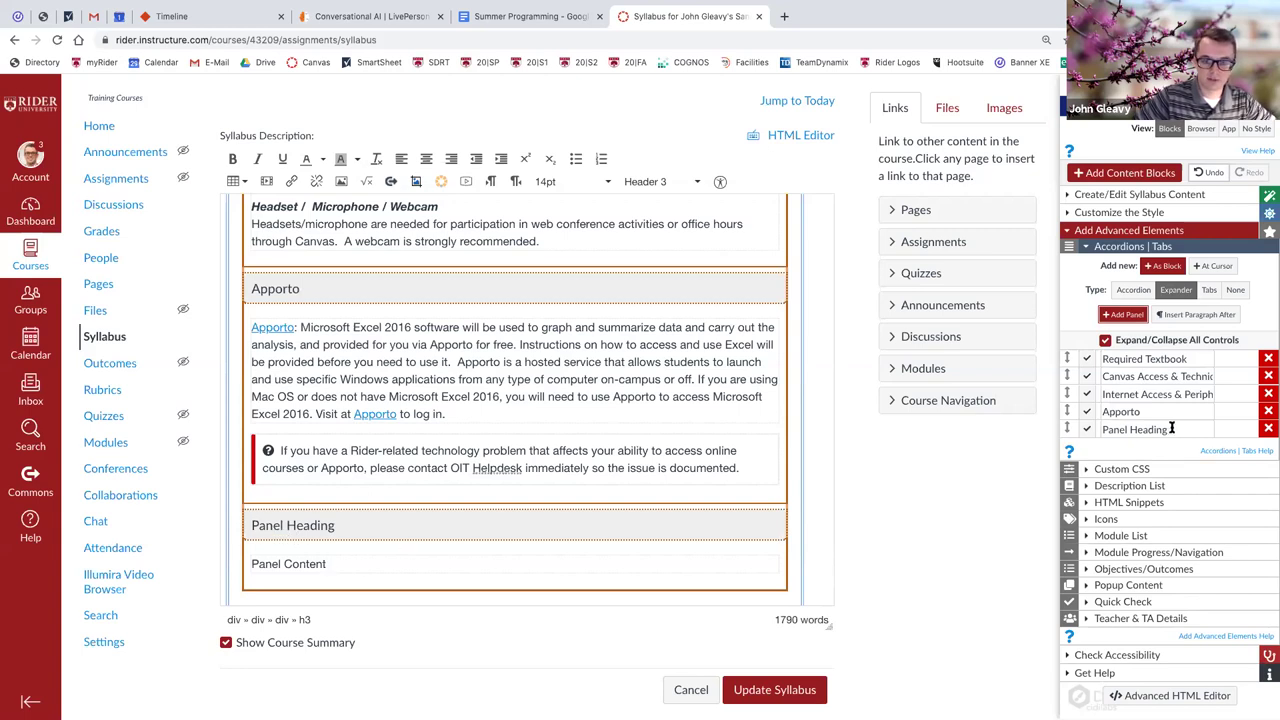
pyautogui.moveTo(1186, 430); pyautogui.dragTo(1106, 429)
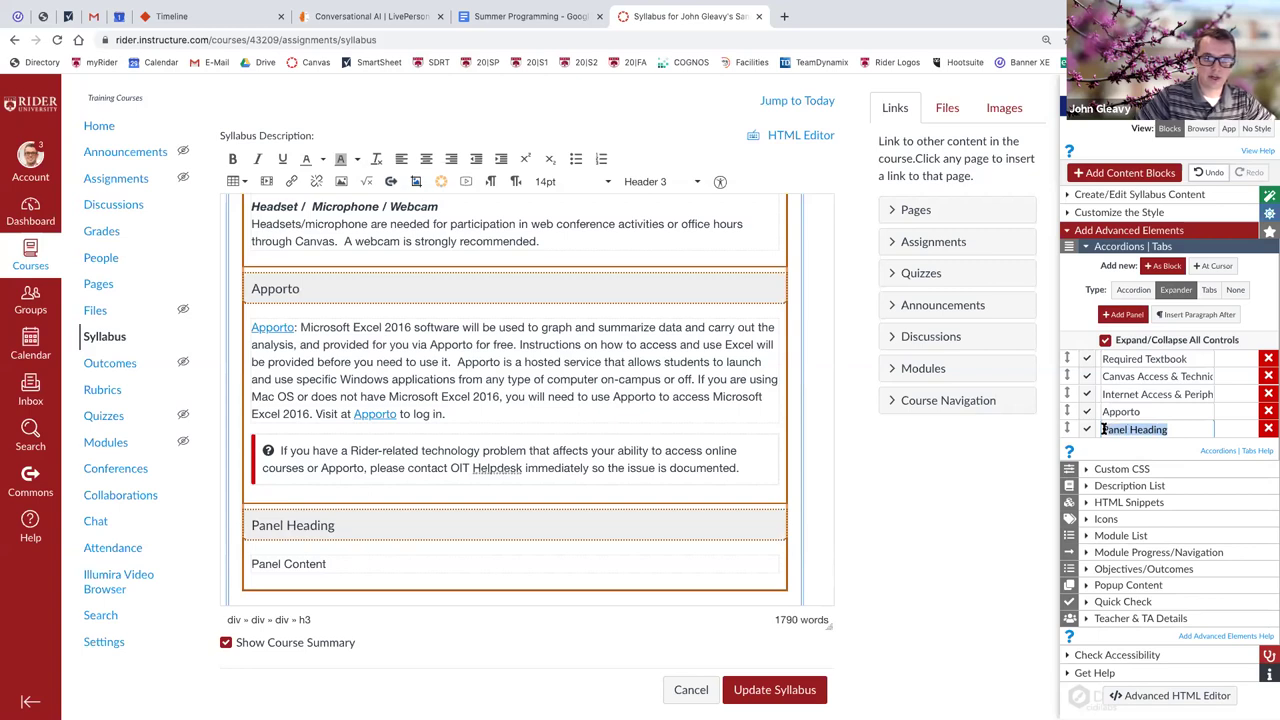
pyautogui.write('Lab Reqiu')
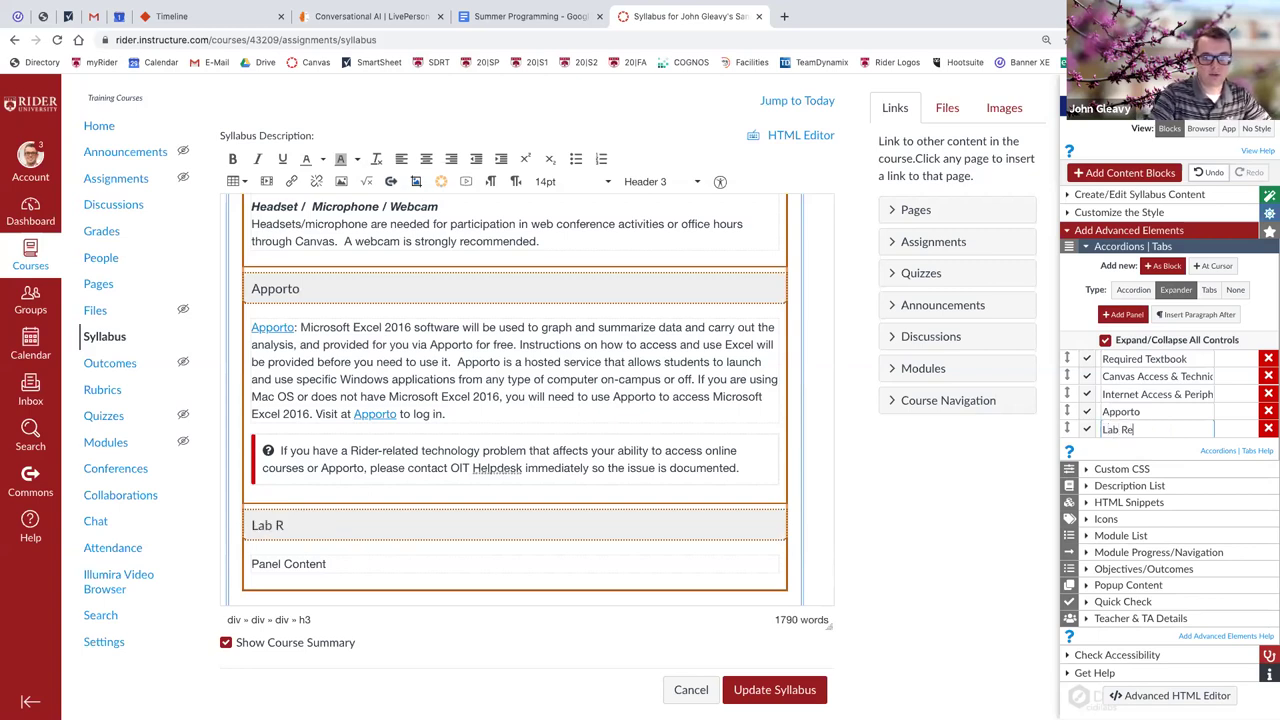
pyautogui.press('BackSpace')
pyautogui.press('BackSpace')
pyautogui.press('BackSpace')
pyautogui.write('quirements')
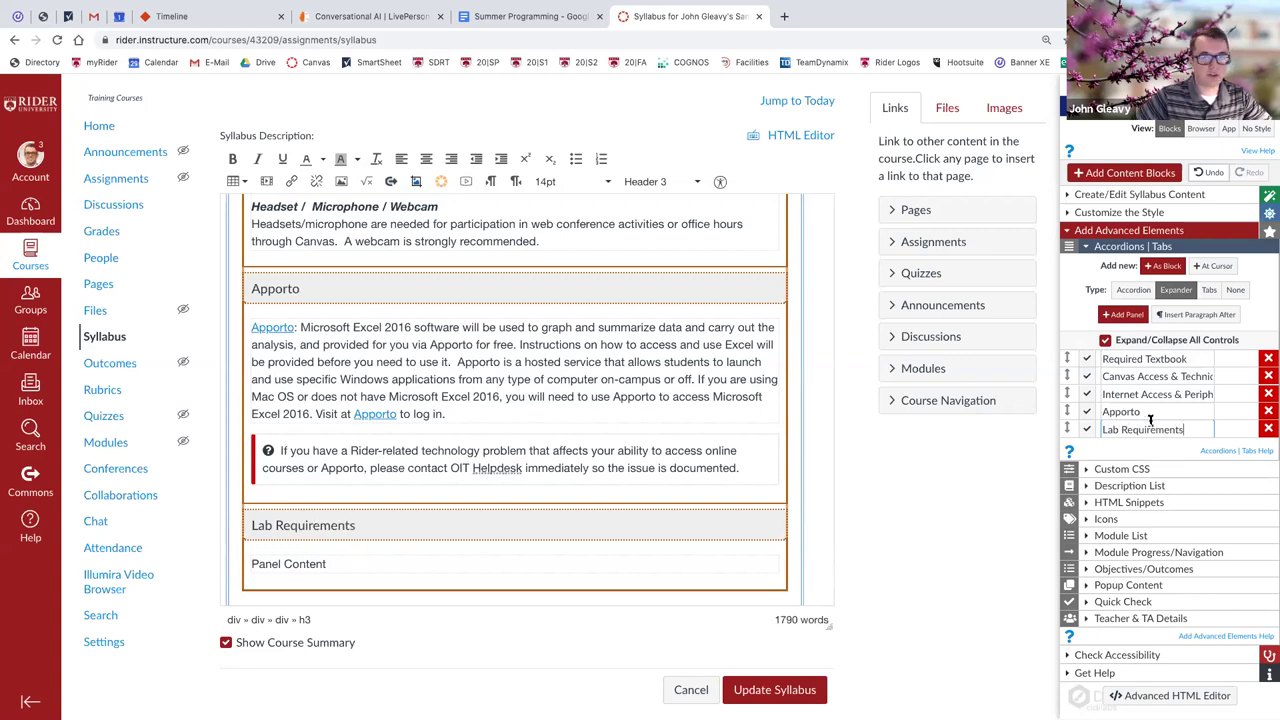
# Replace the placeholder content of the Lab Requirements panel with "Put Information Here!".
pyautogui.moveTo(256, 524); pyautogui.dragTo(259, 564)
pyautogui.click(345, 527)
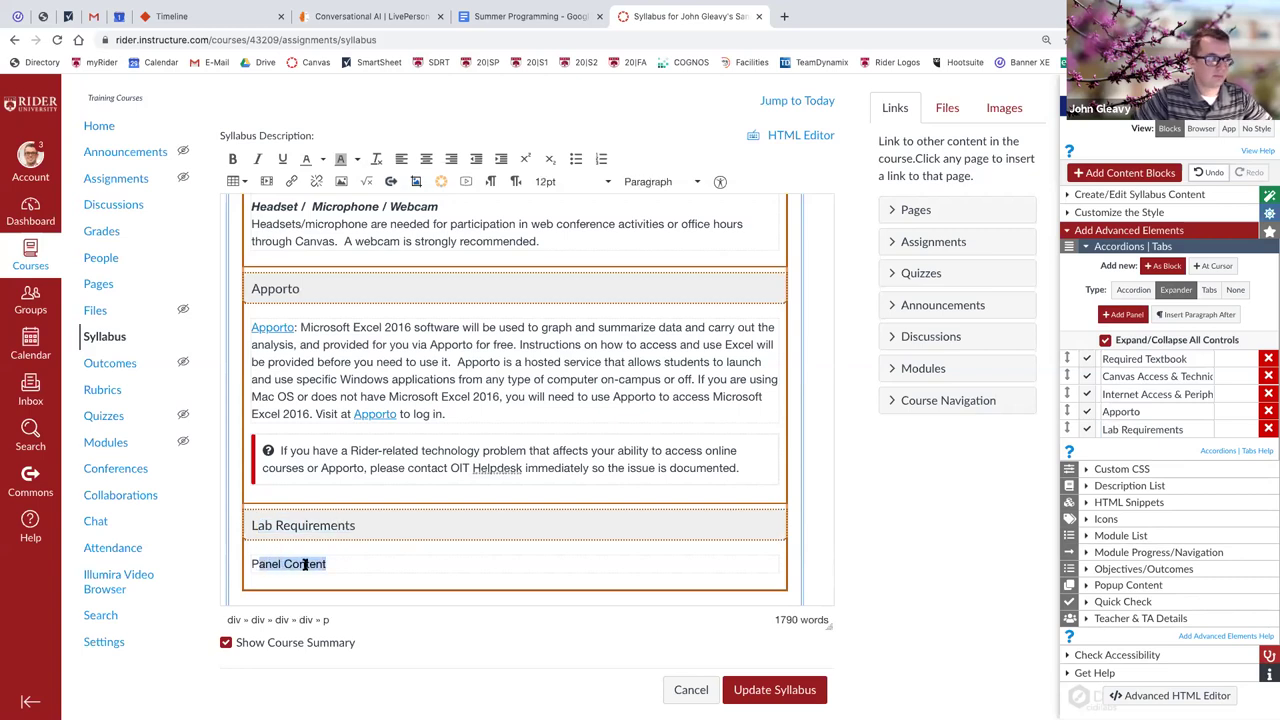
pyautogui.press('BackSpace')
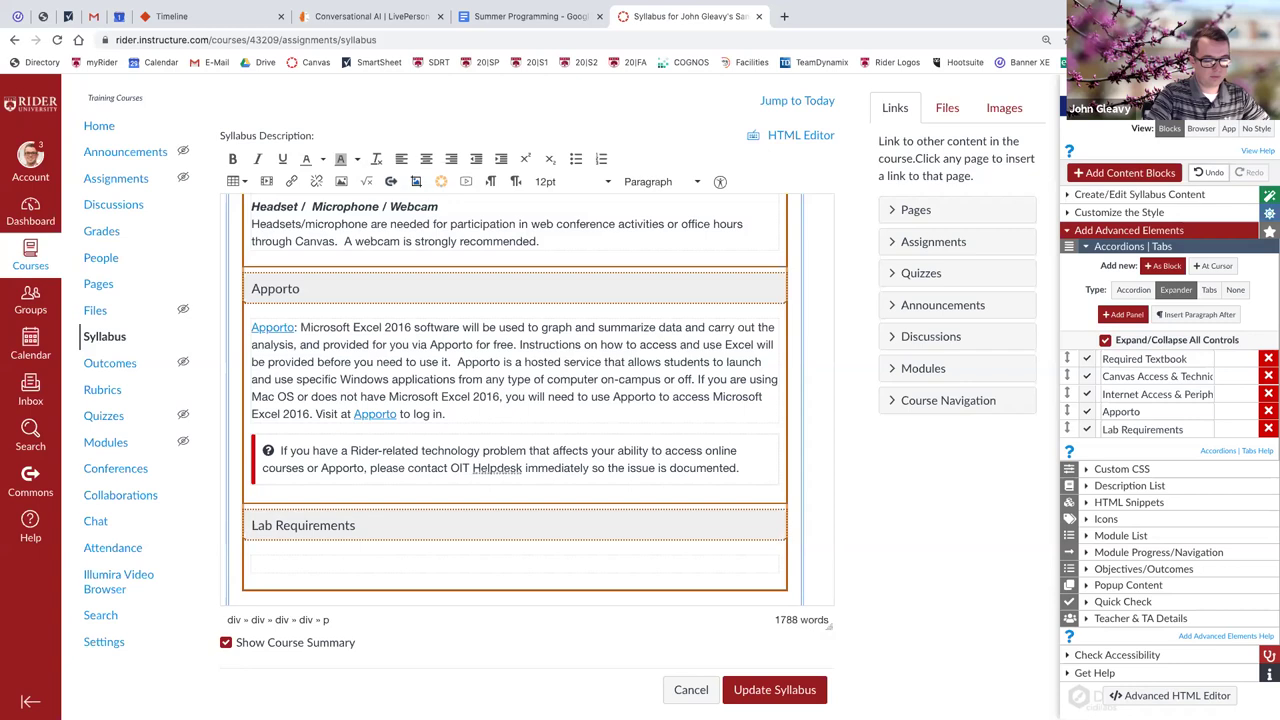
pyautogui.write('ut Information Here')
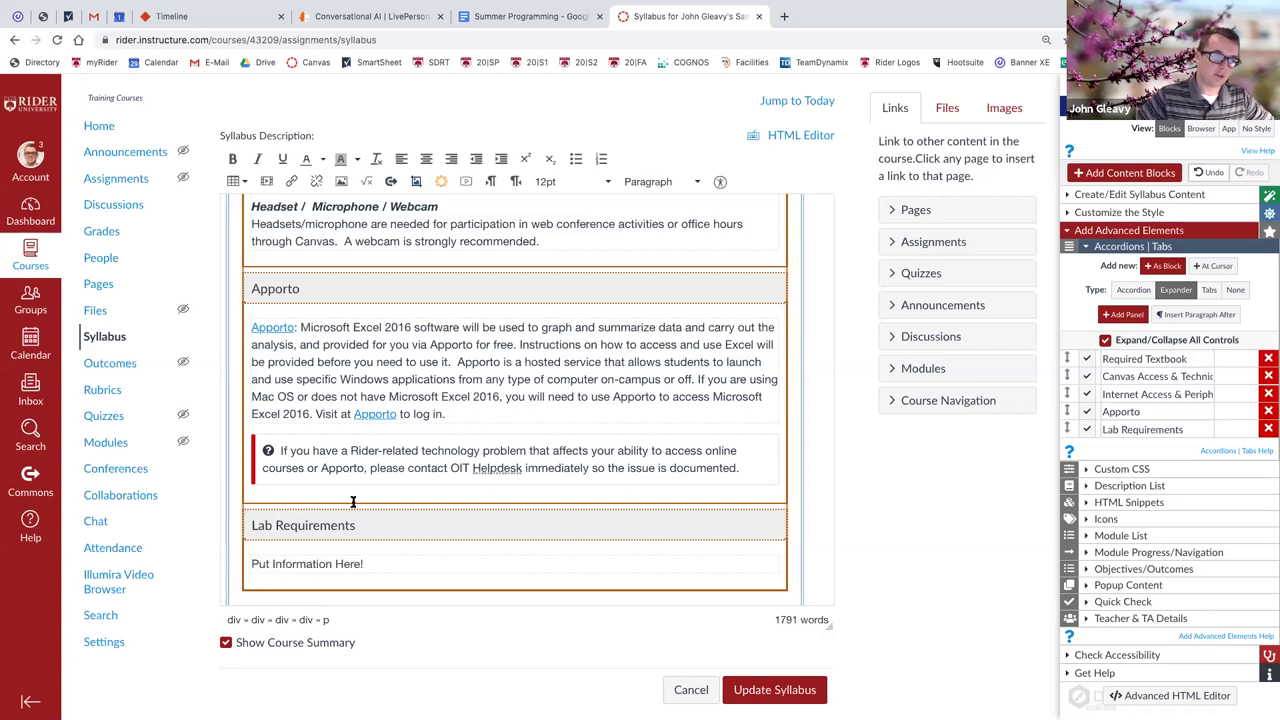
pyautogui.write('!')
# Move the Lab Requirements panel directly below Required Textbook in the expander's panel order.
pyautogui.scroll(-2, 353, 502)
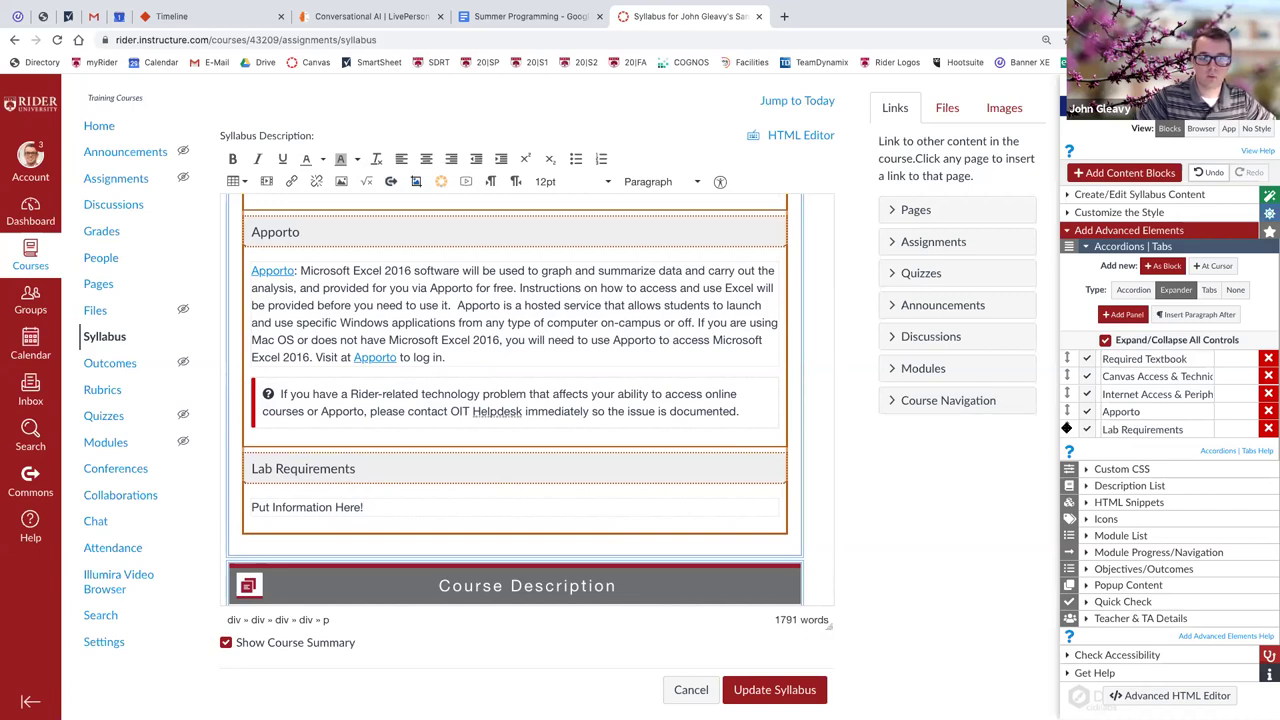
pyautogui.moveTo(1066, 429); pyautogui.dragTo(1066, 372)
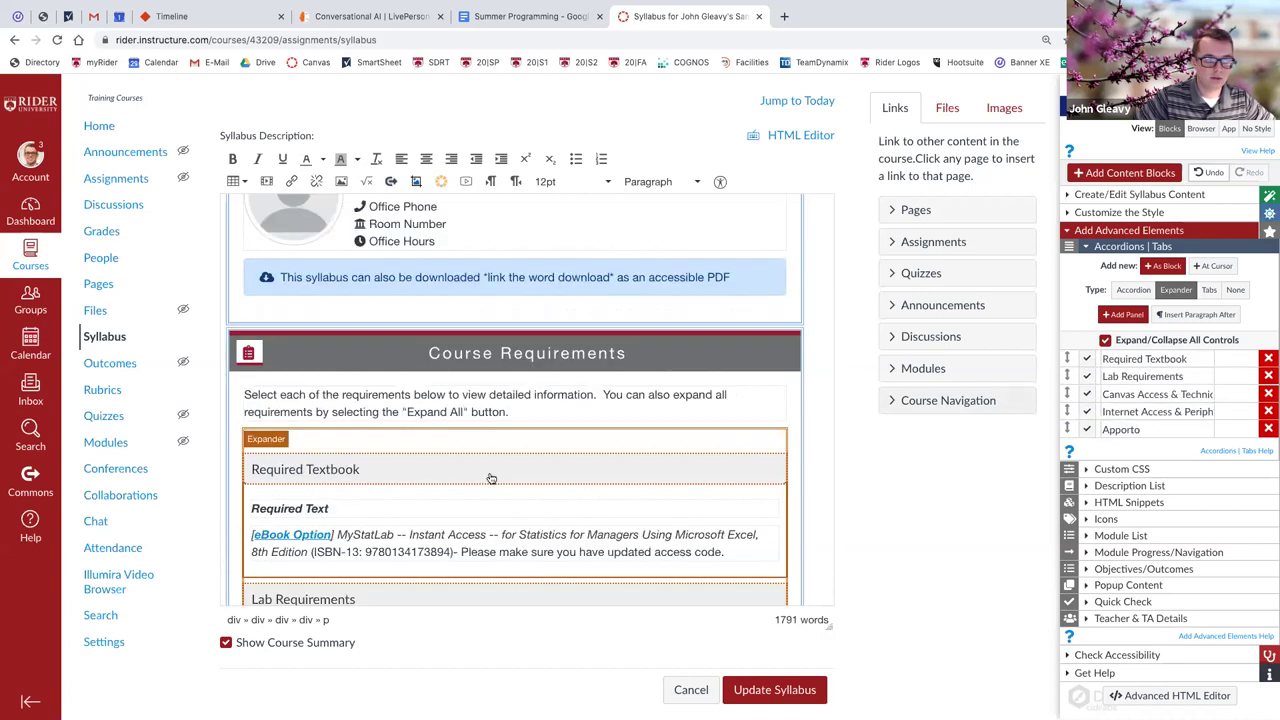
pyautogui.scroll(-2, 477, 480)
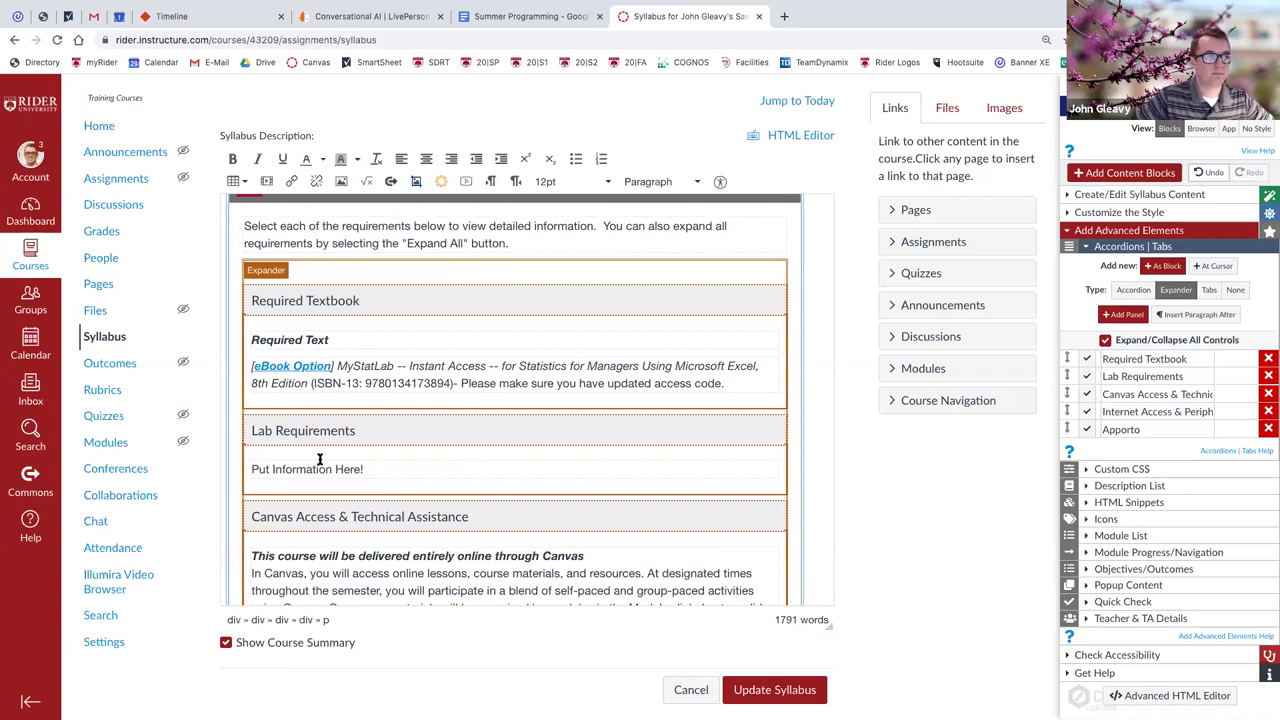
pyautogui.scroll(-1, 323, 459)
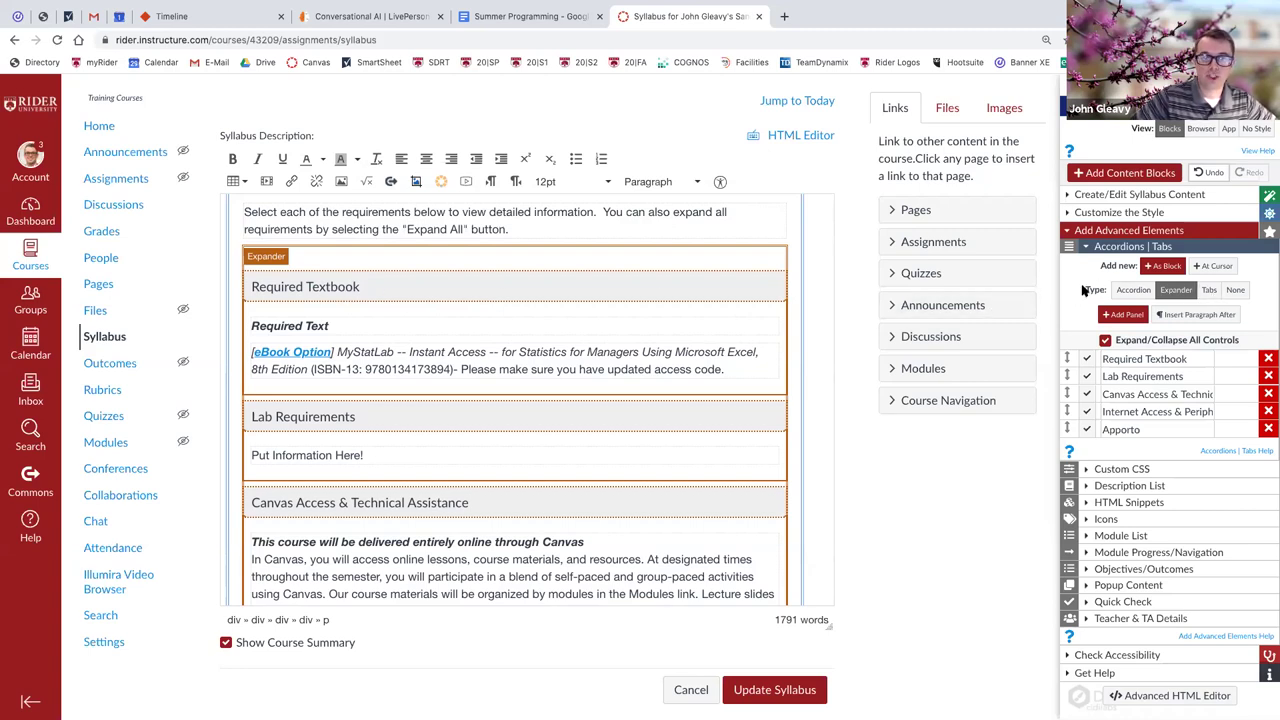
# Change the Course Requirements expander's type to Tabs and save the syllabus.
pyautogui.moveTo(1140, 290); pyautogui.dragTo(1084, 289)
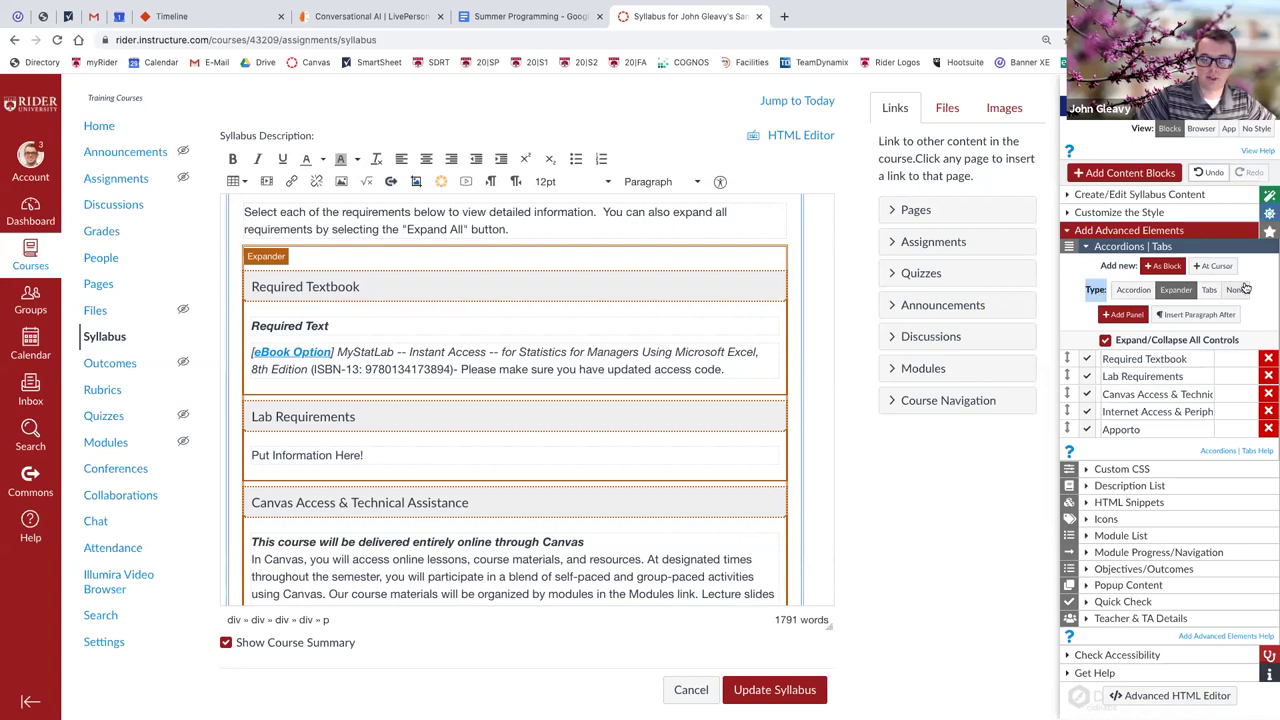
pyautogui.click(1087, 290)
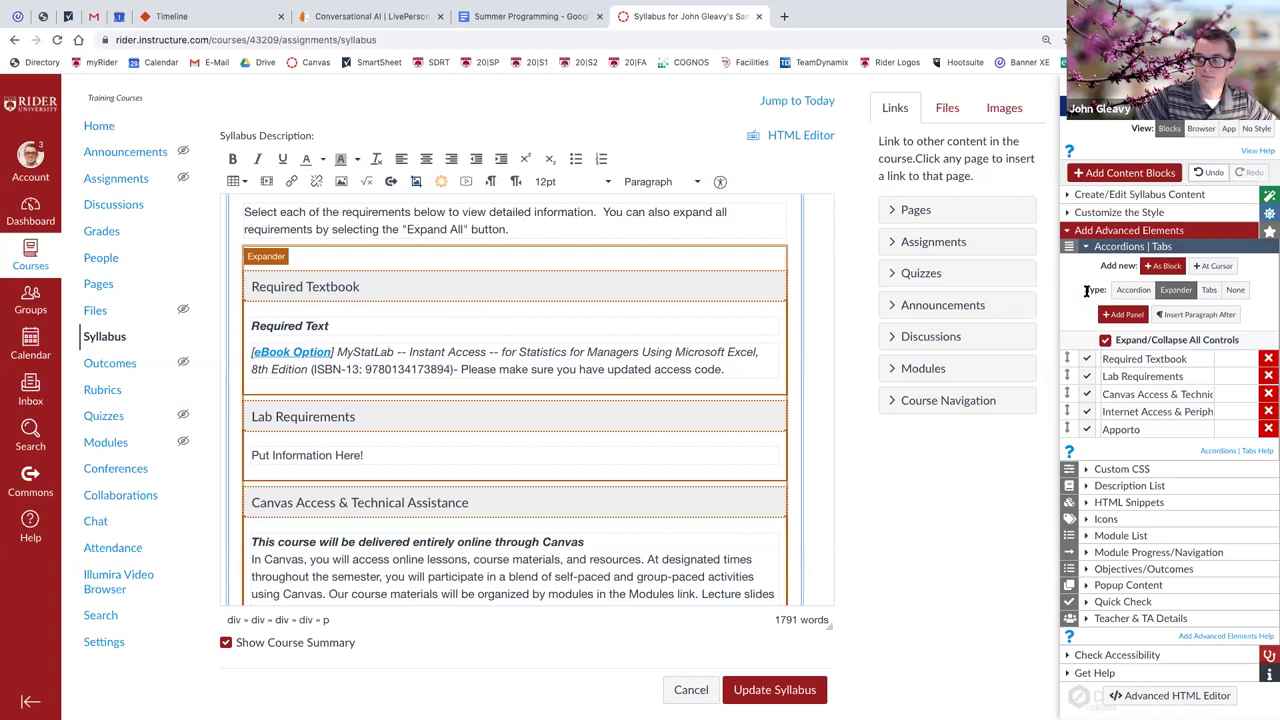
pyautogui.click(1209, 291)
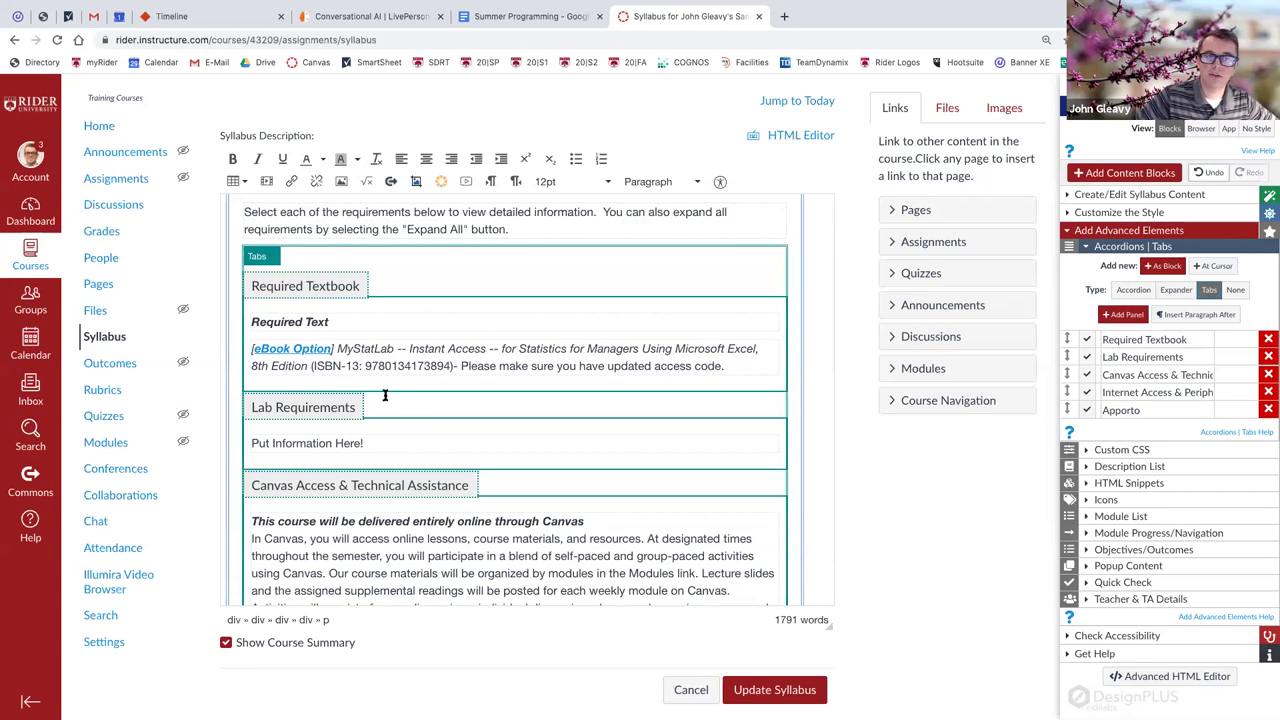
pyautogui.click(776, 690)
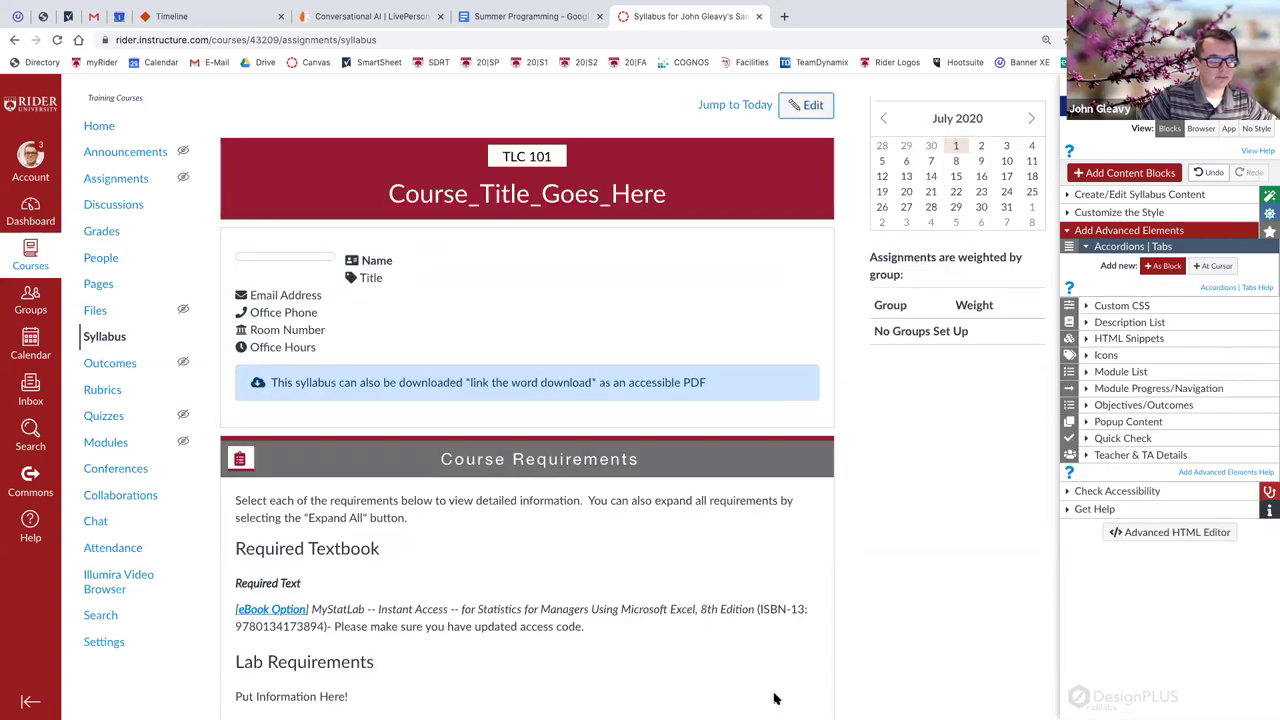
# Check the content of each Course Requirements tab in the saved syllabus, including Lab Requirements, Canvas Access & Technical Assistance and Apporto.
pyautogui.scroll(-5, 977, 592)
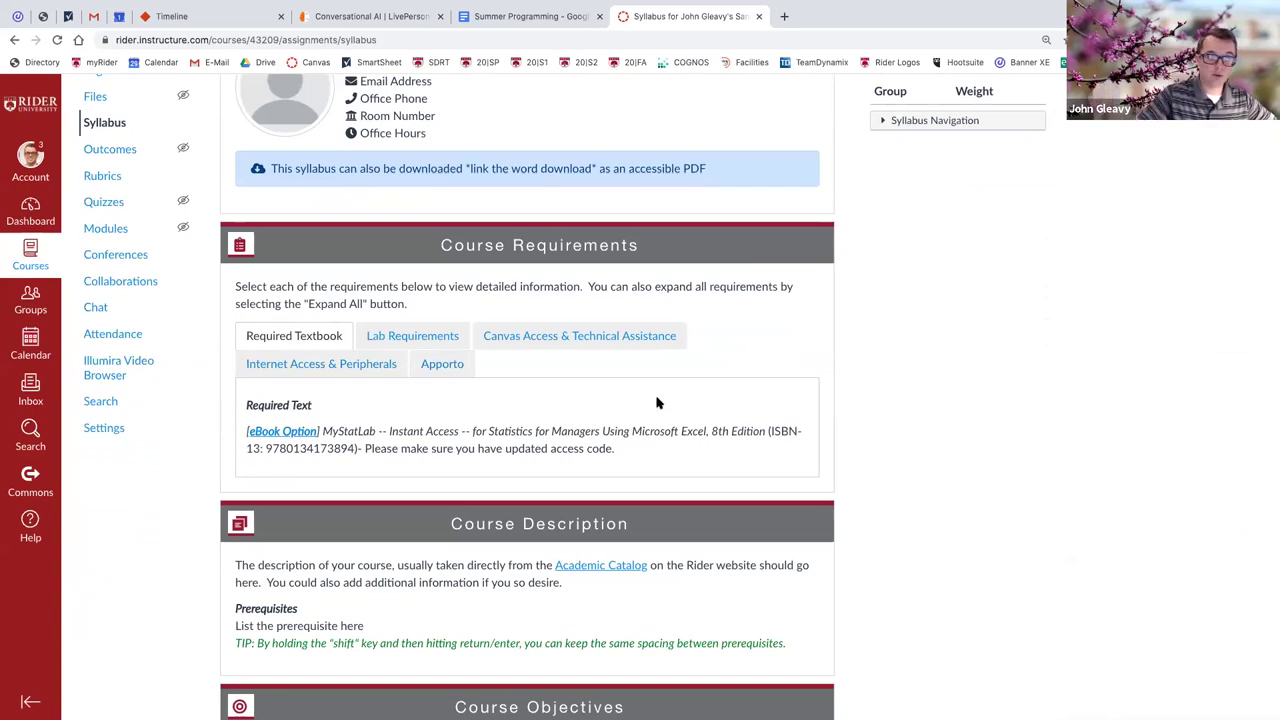
pyautogui.click(398, 340)
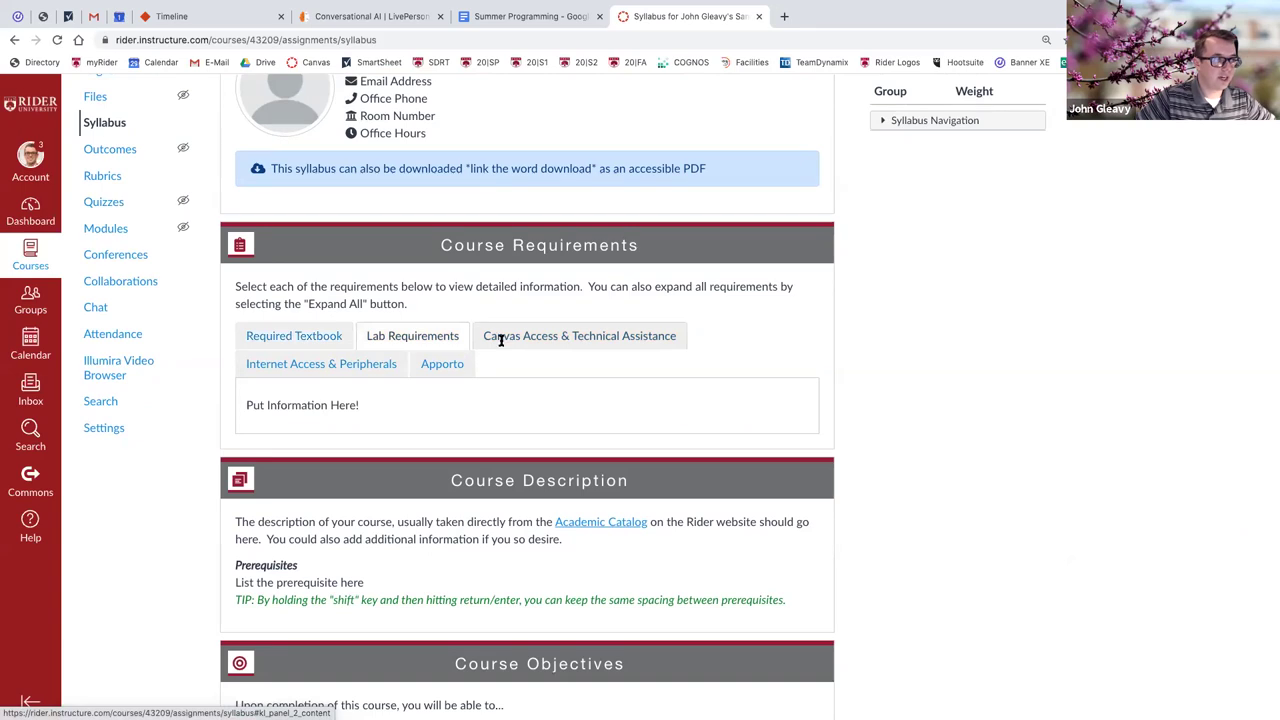
pyautogui.click(500, 340)
pyautogui.click(448, 364)
pyautogui.click(345, 364)
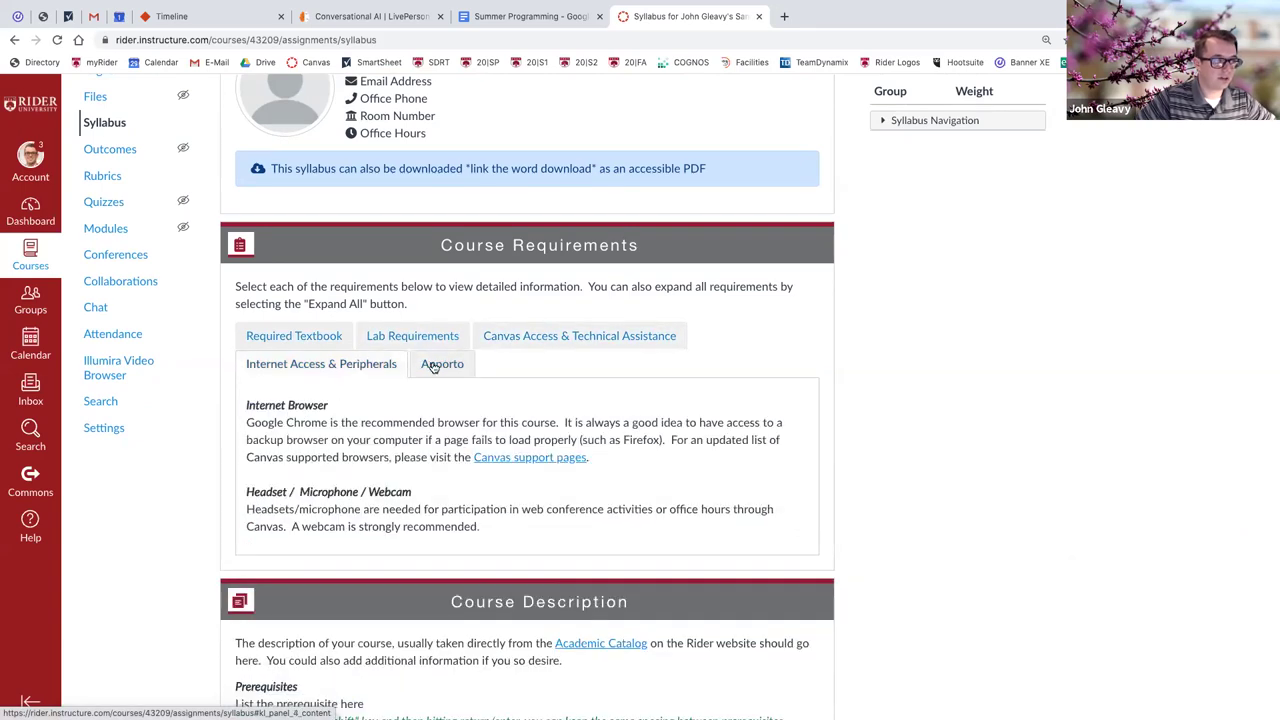
pyautogui.click(434, 366)
pyautogui.click(424, 342)
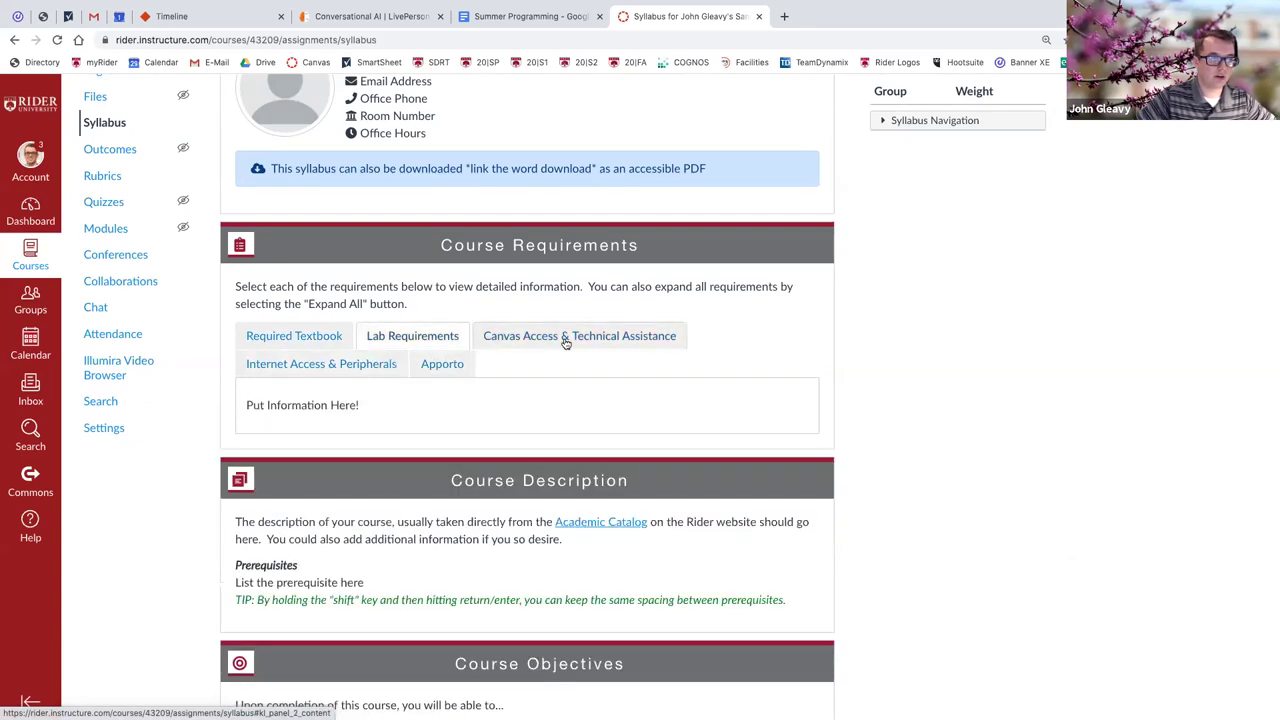
pyautogui.click(517, 340)
pyautogui.click(296, 337)
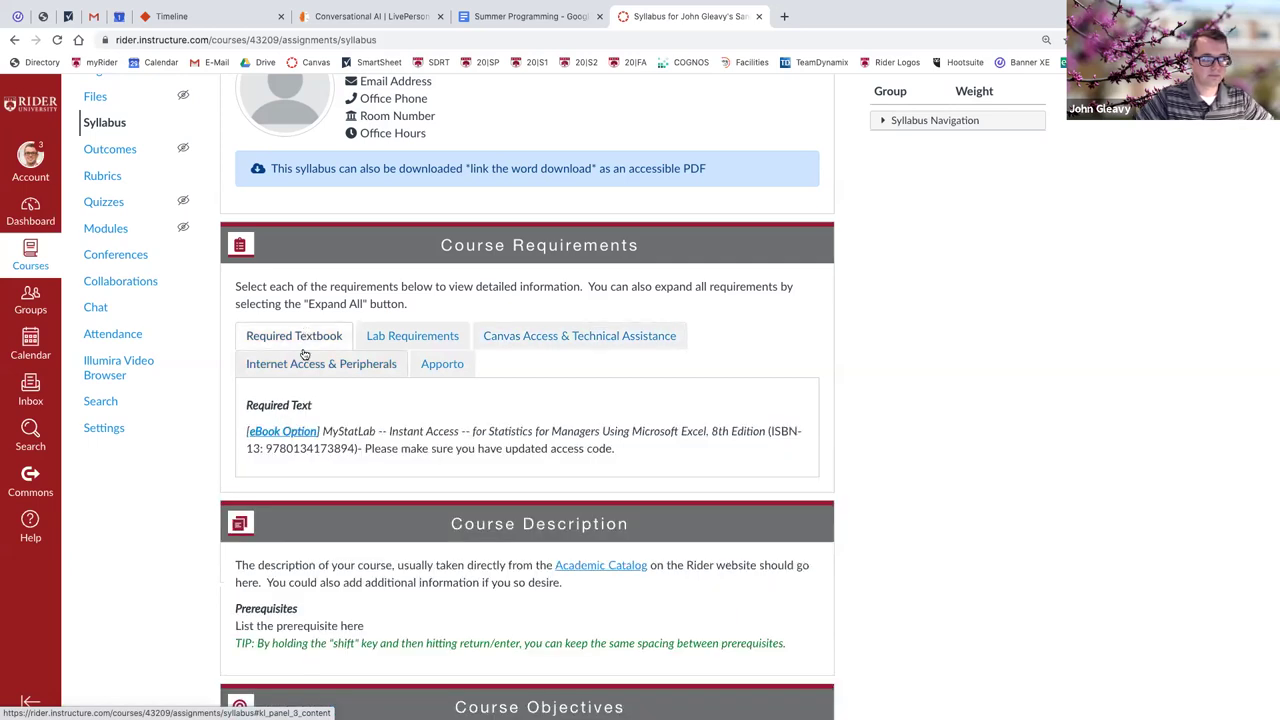
pyautogui.click(305, 363)
pyautogui.click(418, 366)
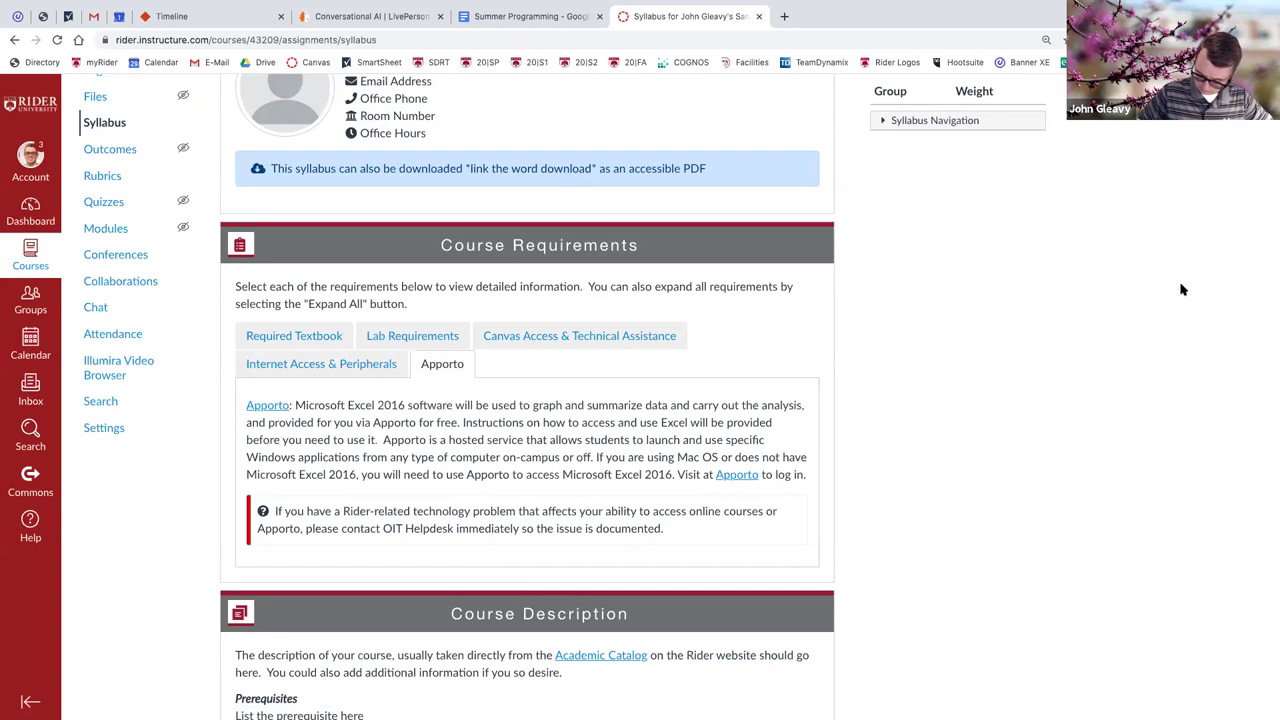
# Reopen the syllabus for editing and delete the placeholder instructor photo and contact details above the download notice.
pyautogui.scroll(5, 914, 311)
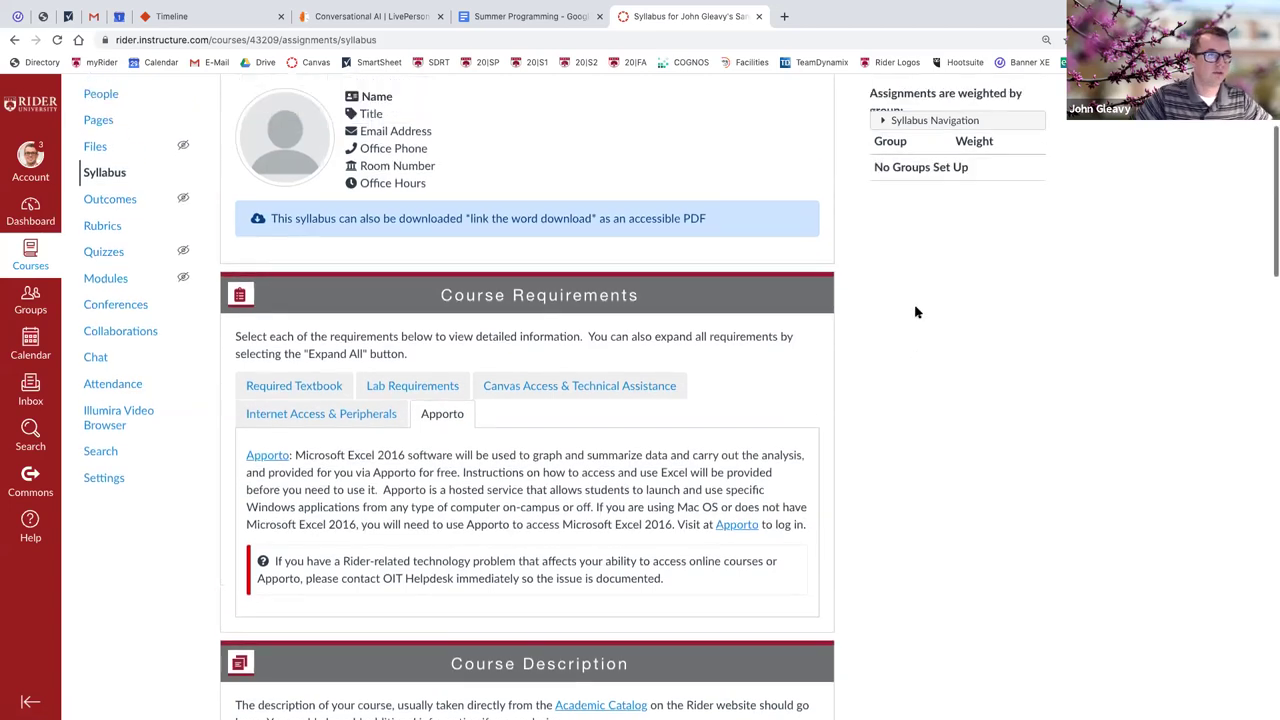
pyautogui.scroll(1, 914, 311)
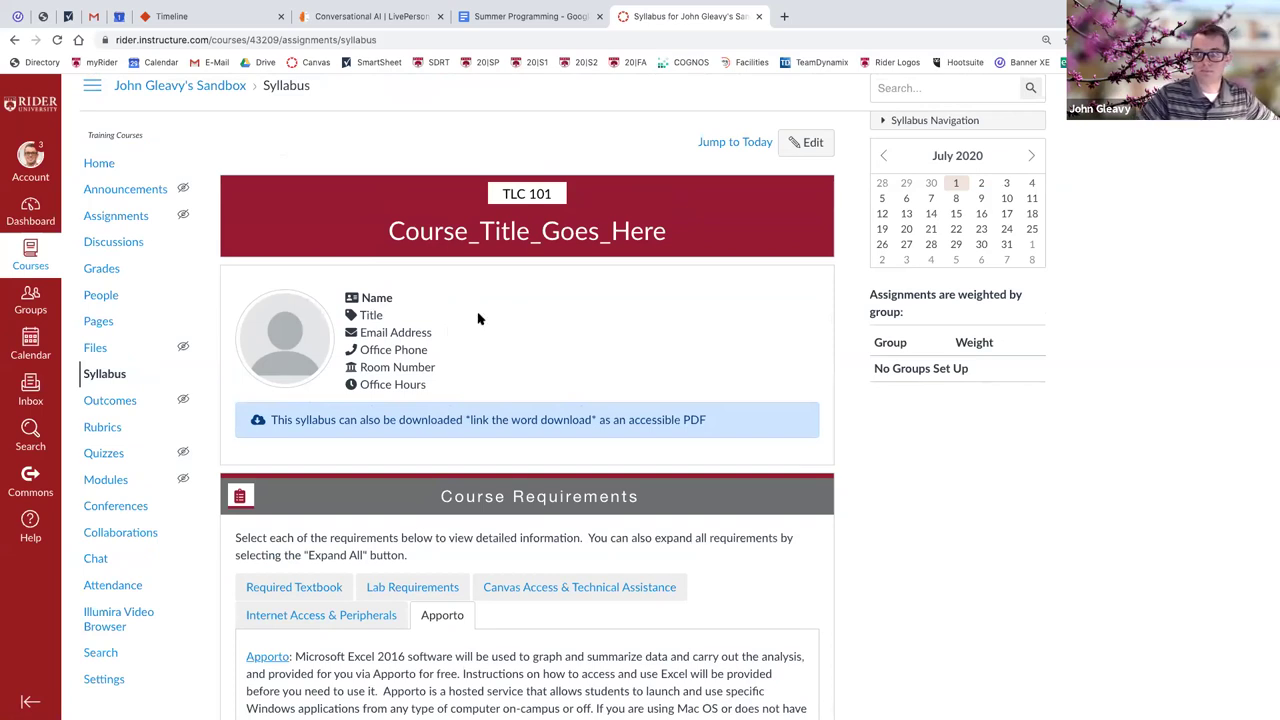
pyautogui.click(807, 144)
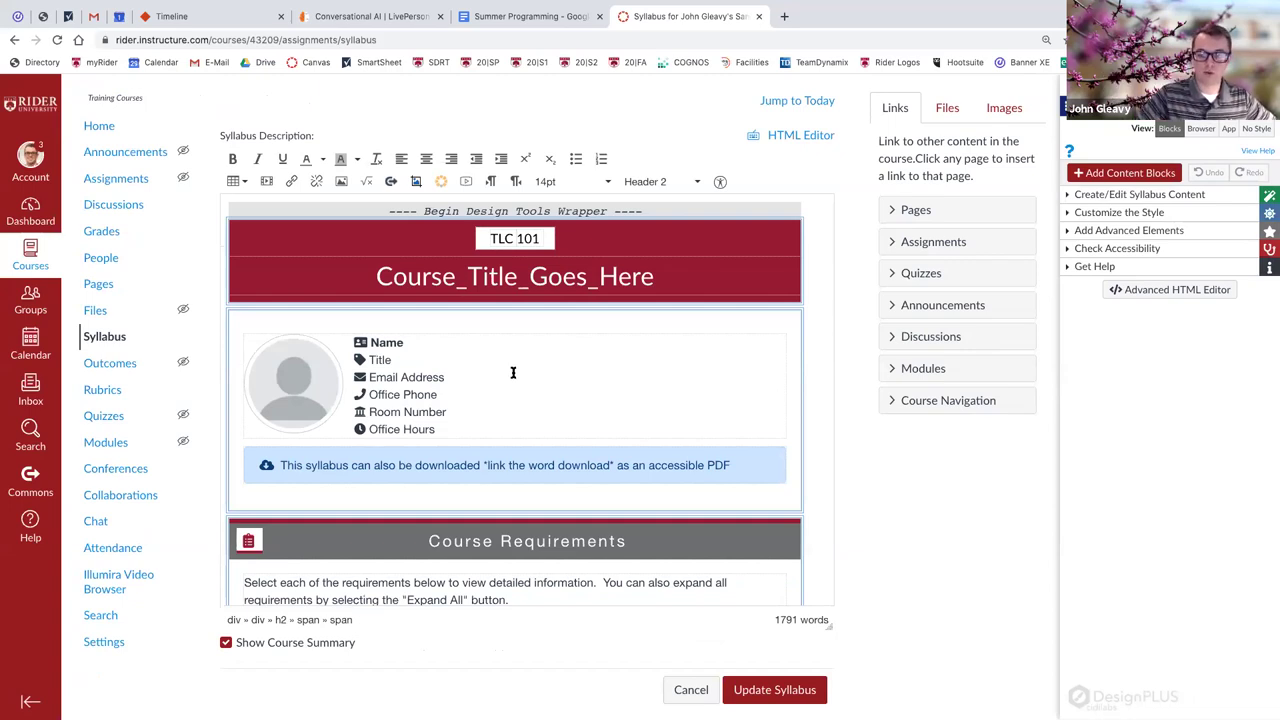
pyautogui.click(400, 414)
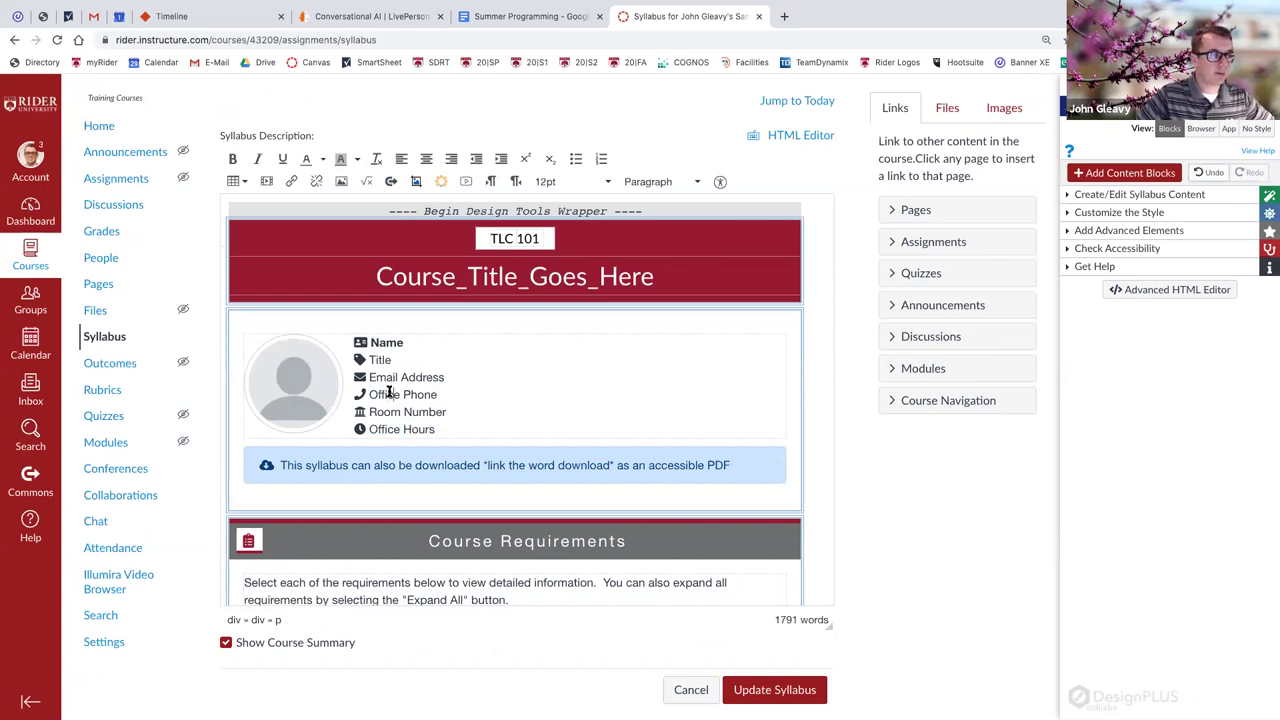
pyautogui.moveTo(452, 430); pyautogui.dragTo(335, 349)
pyautogui.press('BackSpace')
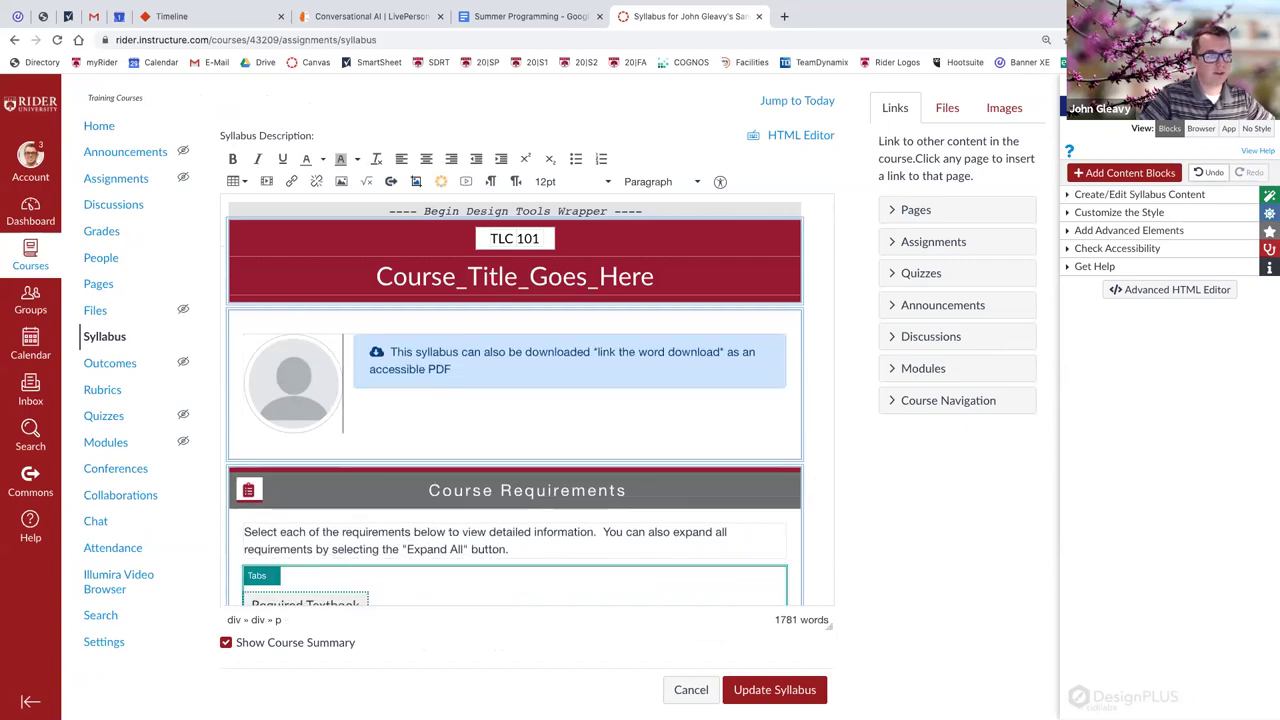
pyautogui.press('BackSpace')
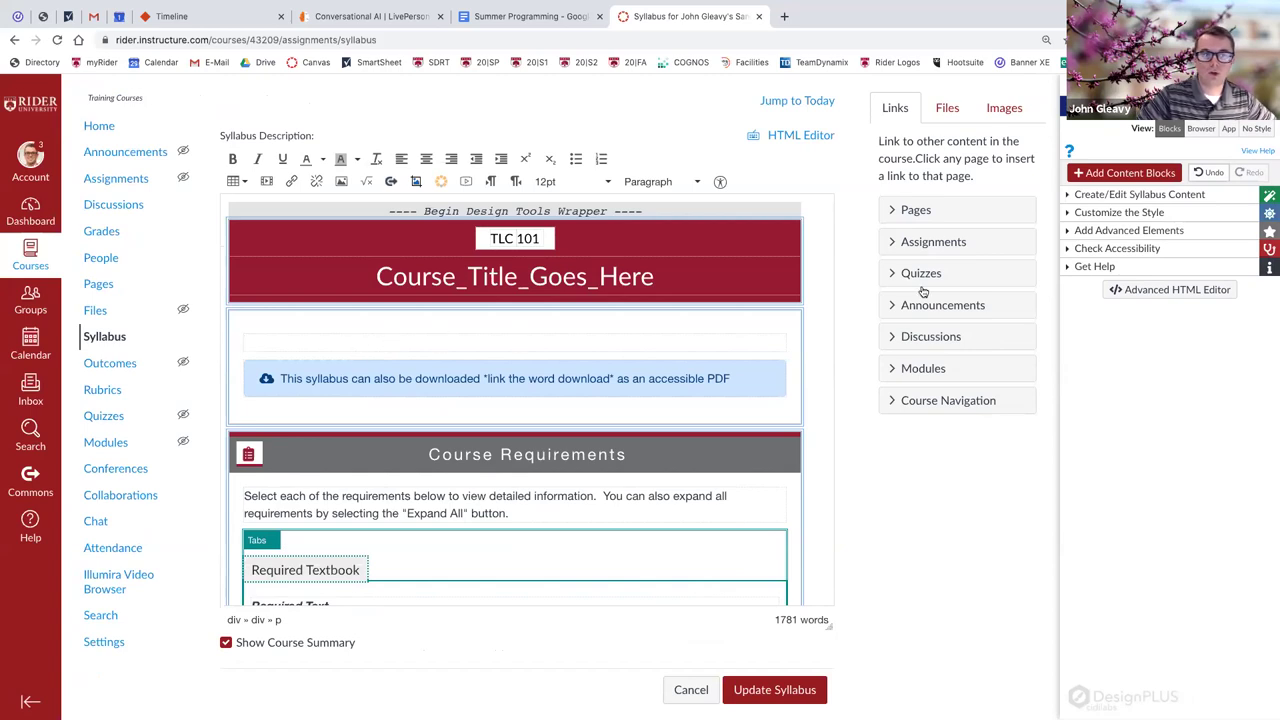
# Open the last listed teacher's entry in Teacher & TA Details and include the department, set to Science 304.
pyautogui.click(1094, 232)
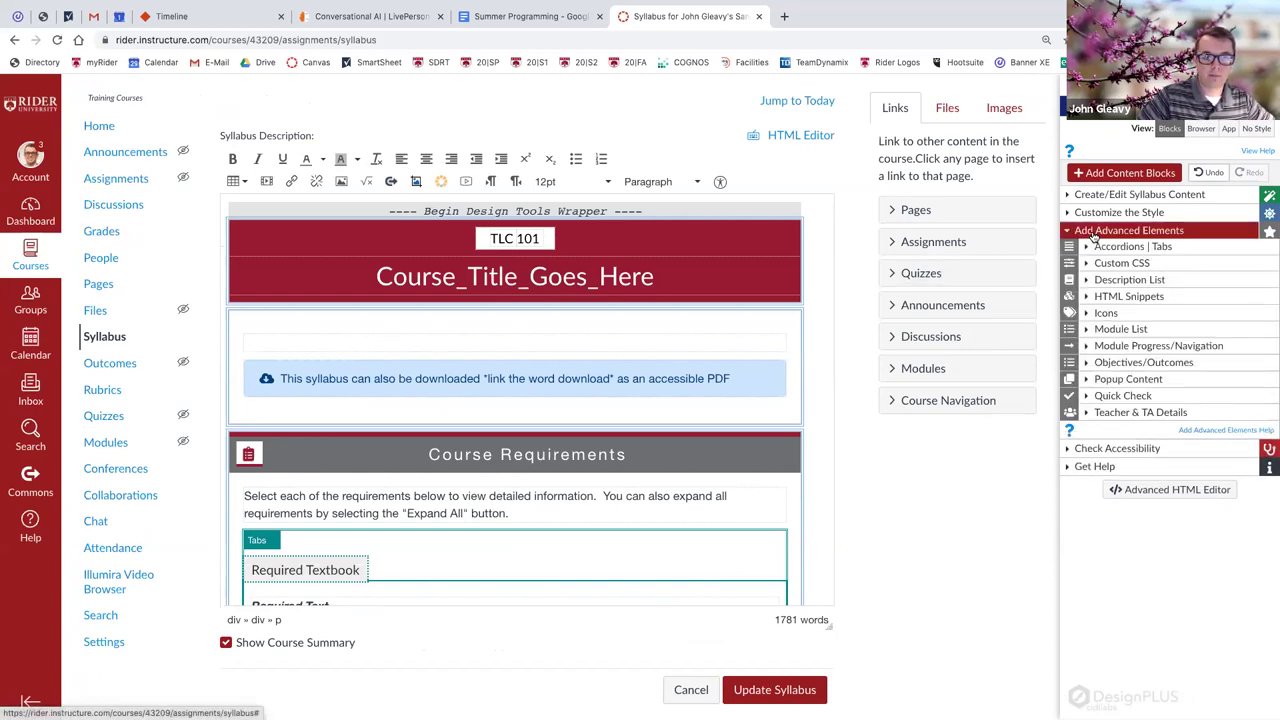
pyautogui.click(1106, 413)
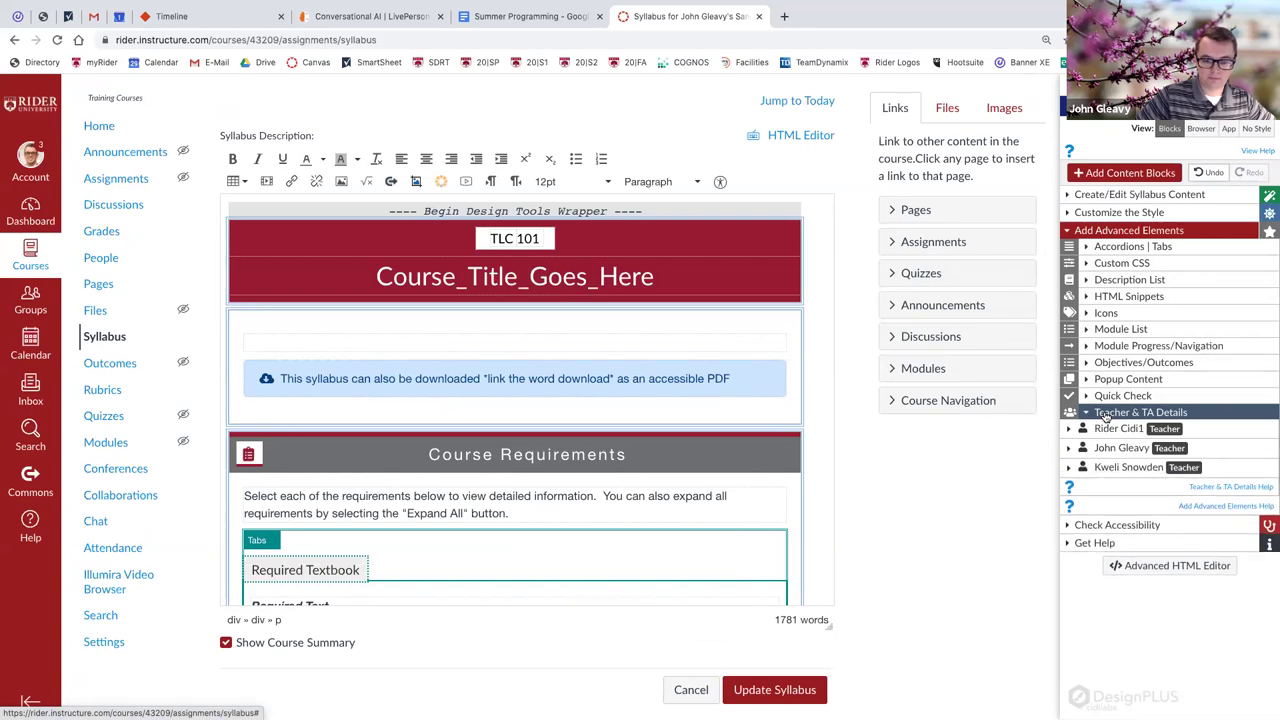
pyautogui.click(1091, 473)
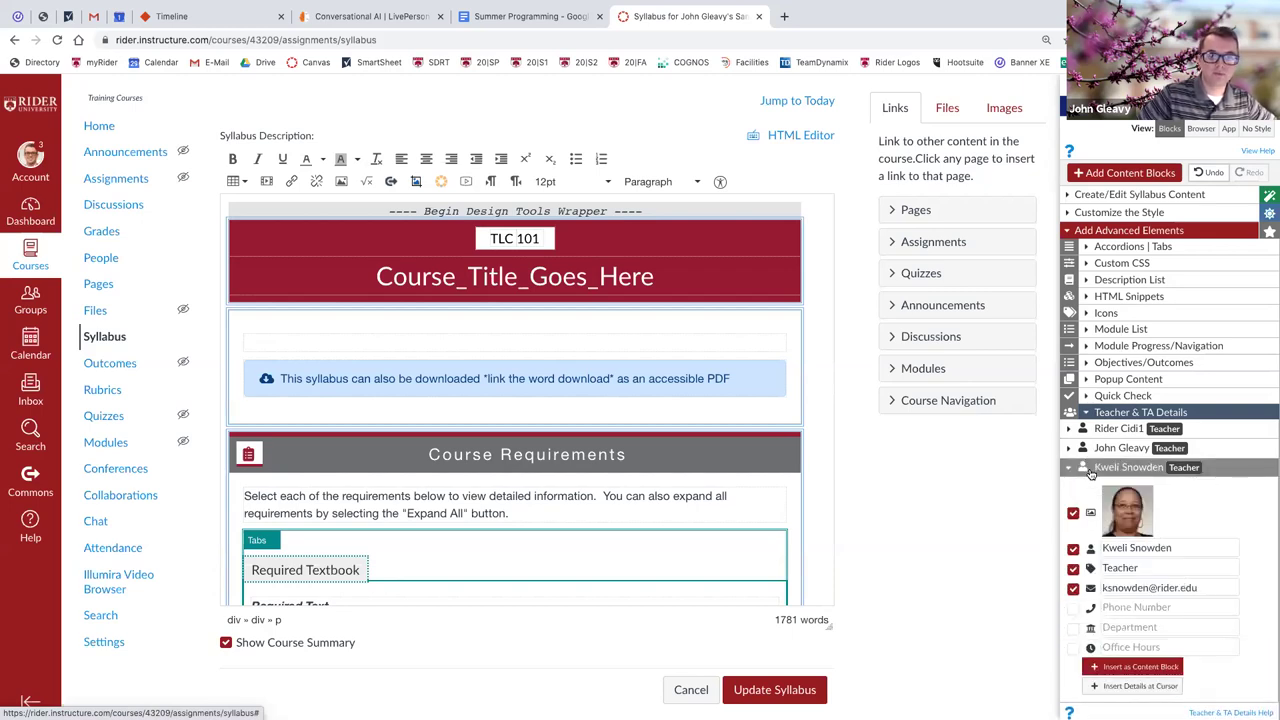
pyautogui.scroll(-2, 1091, 473)
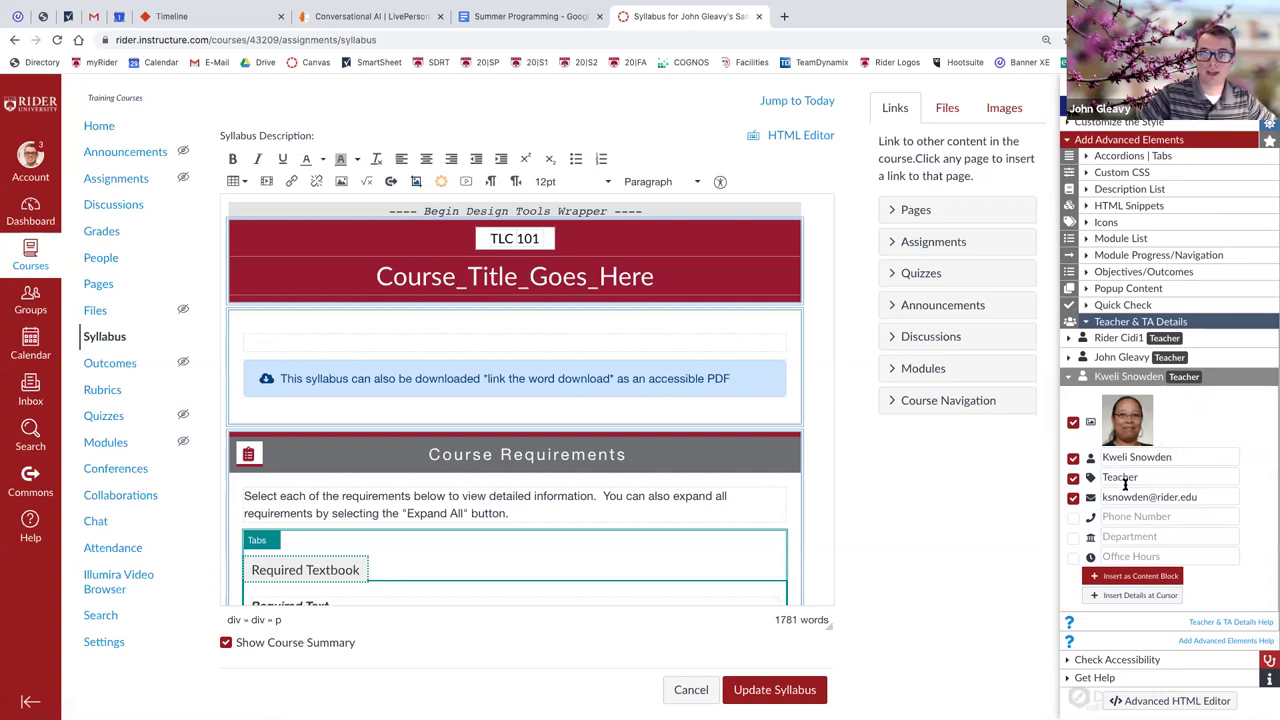
pyautogui.click(1074, 539)
pyautogui.click(1118, 539)
pyautogui.write('Scien')
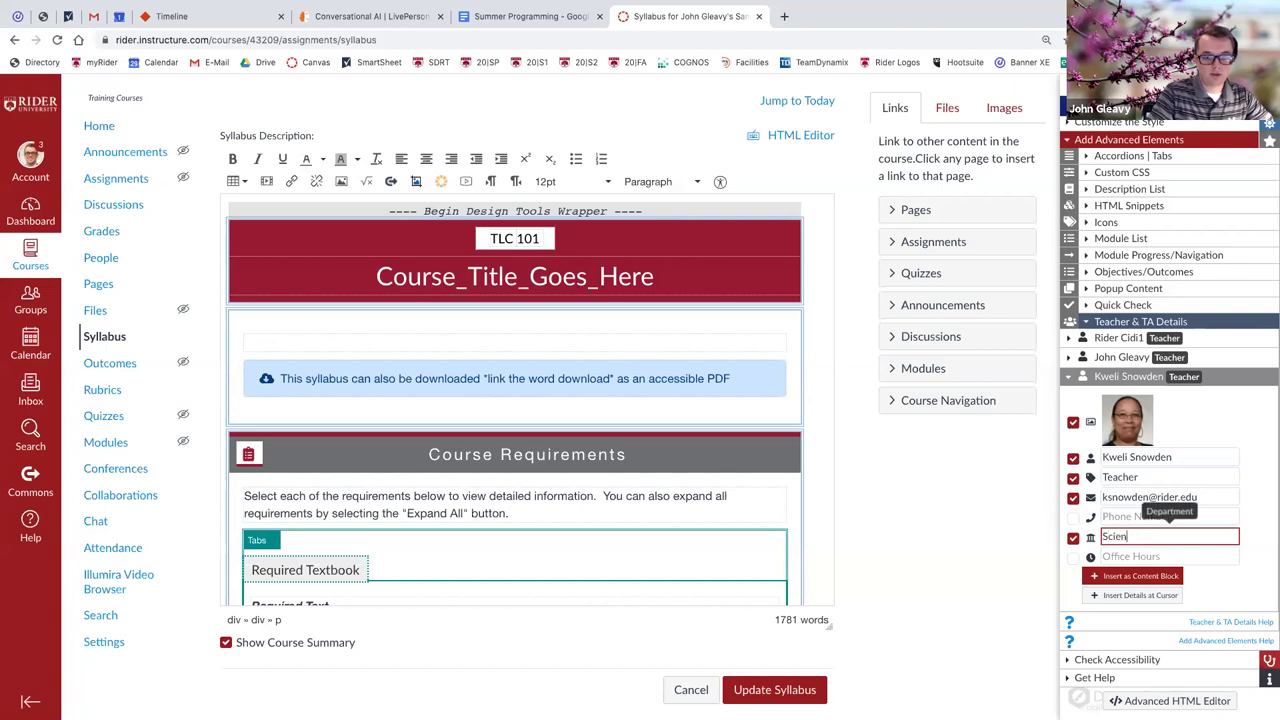
pyautogui.write('ce 30')
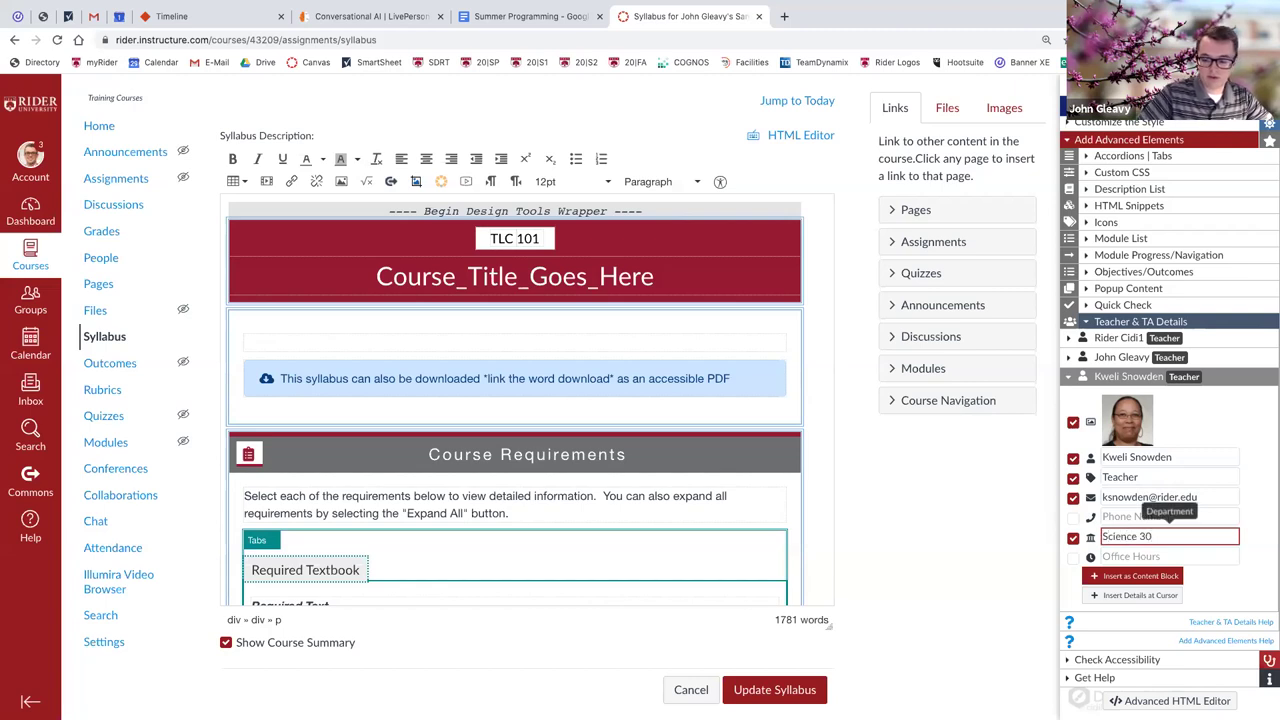
pyautogui.write('1')
pyautogui.write('4')
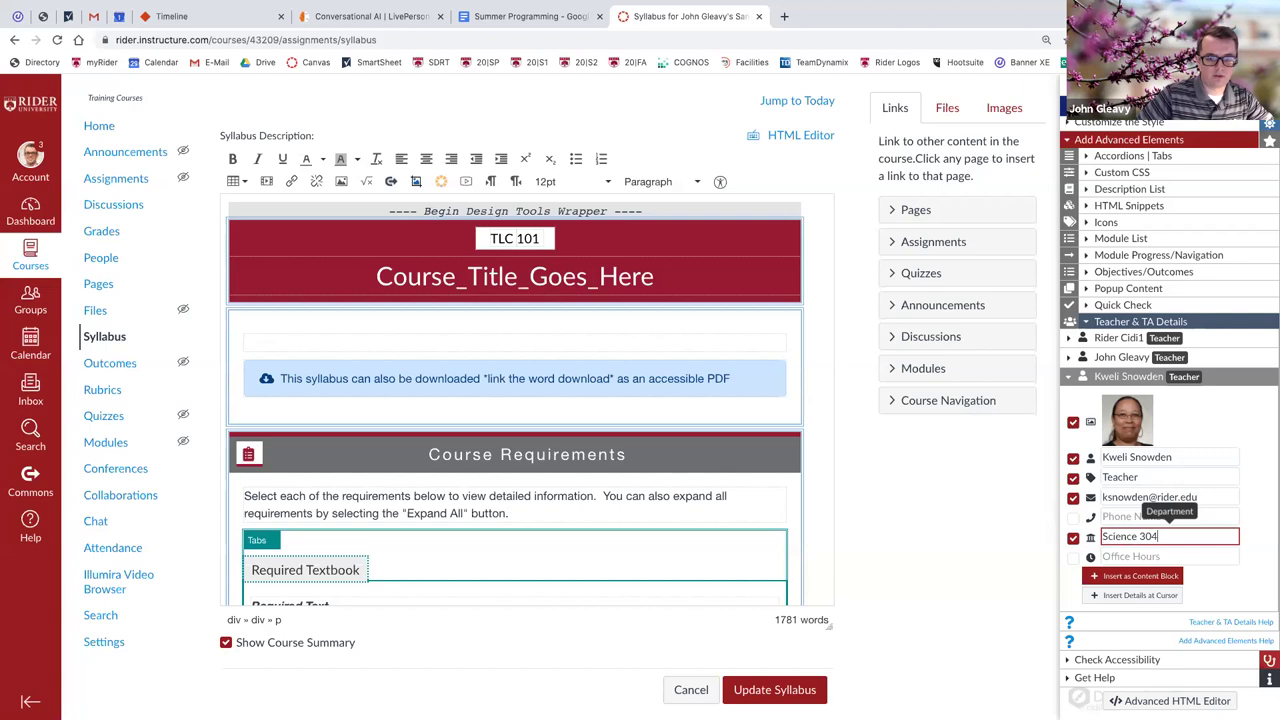
# Include office hours in the teacher's entry as "Office Hours: Tuesdays & Thursdays 6pm - 7pm" and set the title to Associate Professor.
pyautogui.click(1074, 558)
pyautogui.click(1128, 558)
pyautogui.write('Office Hours: Tuesdays')
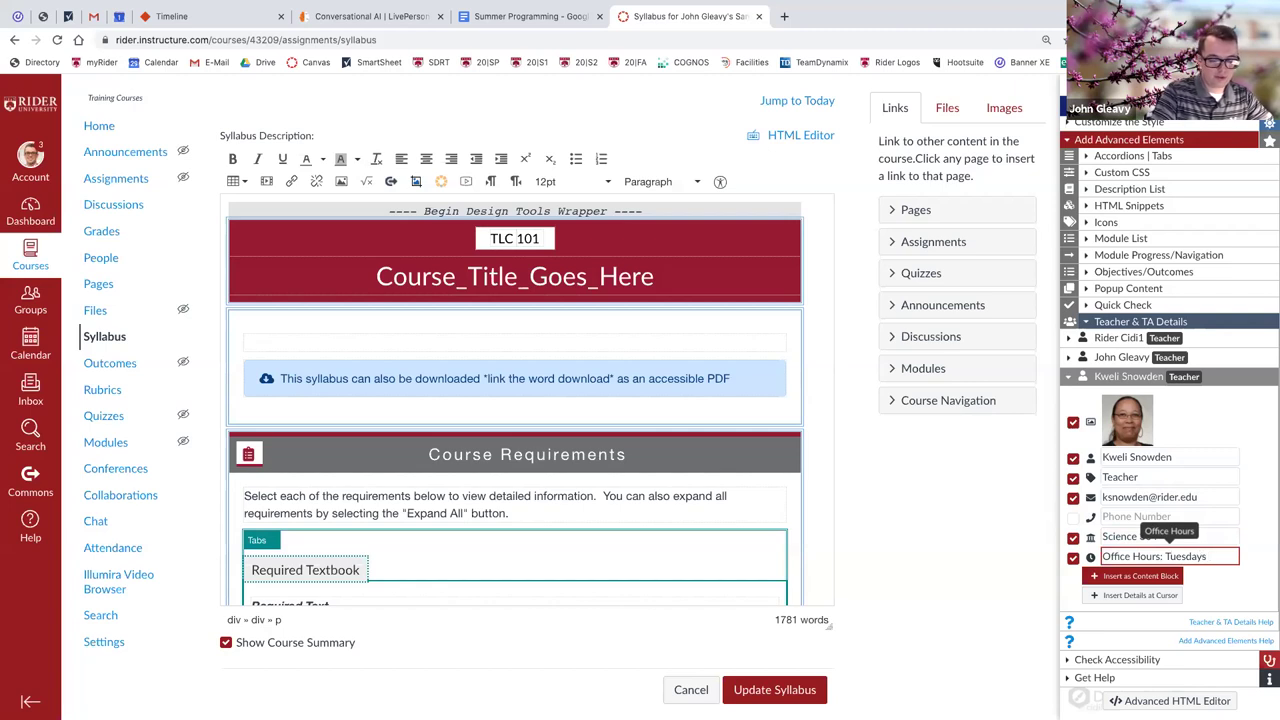
pyautogui.write(' & Thursdays 6pm - 7pm')
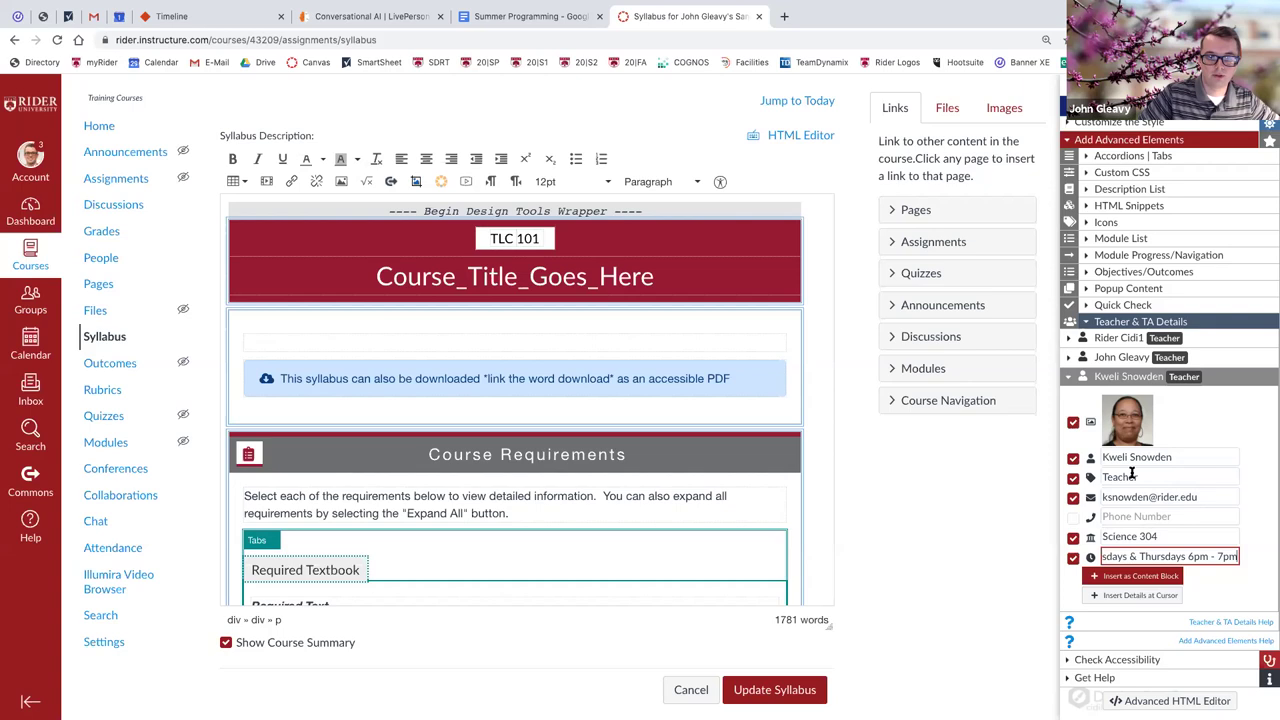
pyautogui.moveTo(1132, 476); pyautogui.dragTo(1103, 477)
pyautogui.write('A')
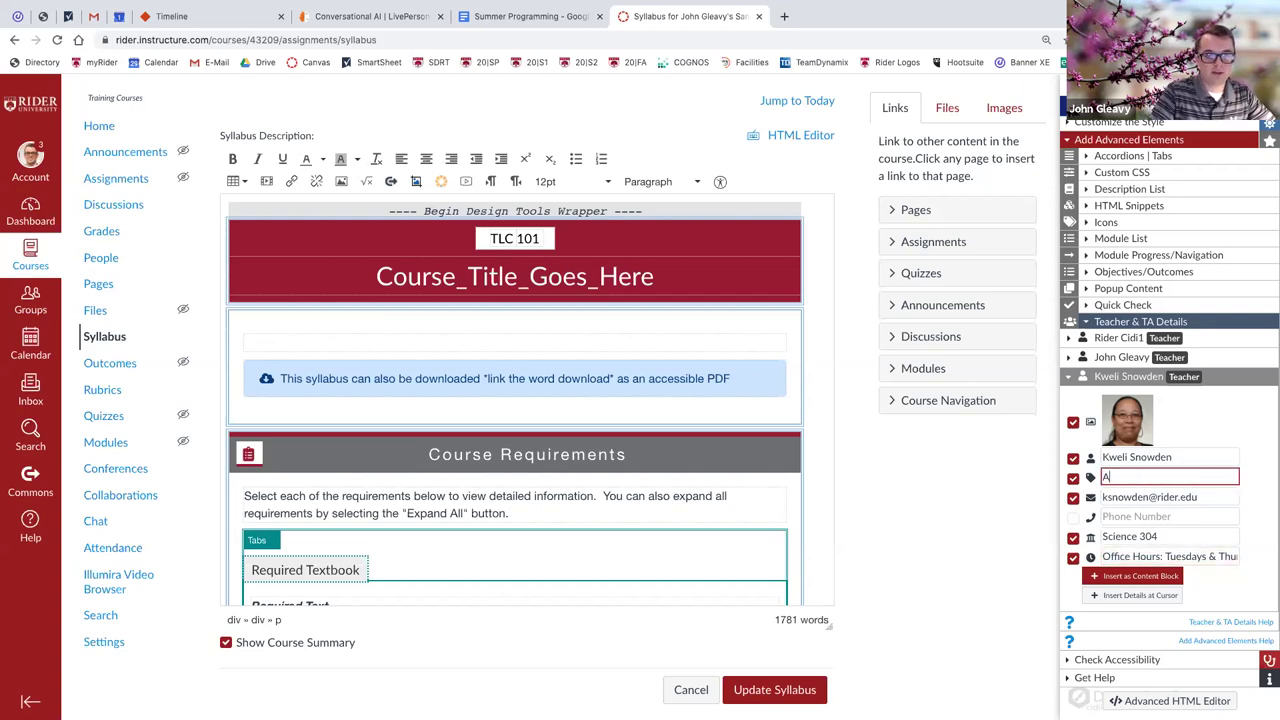
pyautogui.write('ssociate Professor')
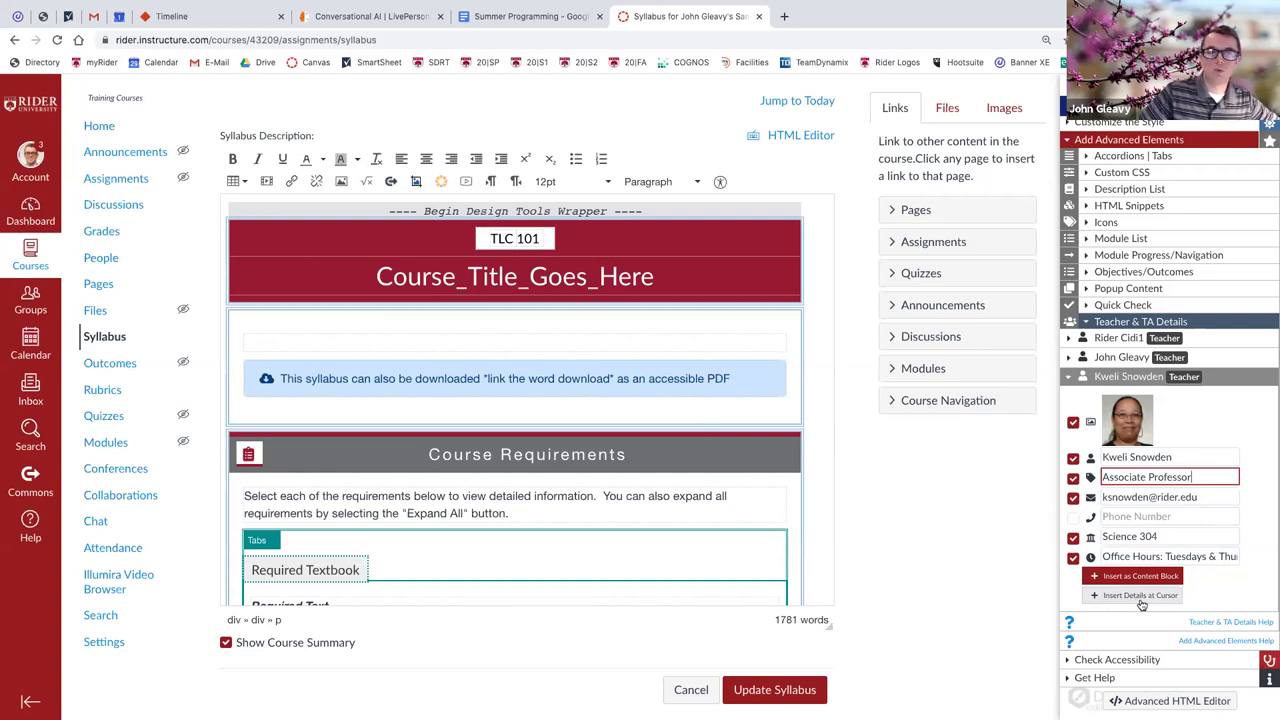
# Insert the teacher's details into the empty line above the download notice and save the syllabus.
pyautogui.click(279, 338)
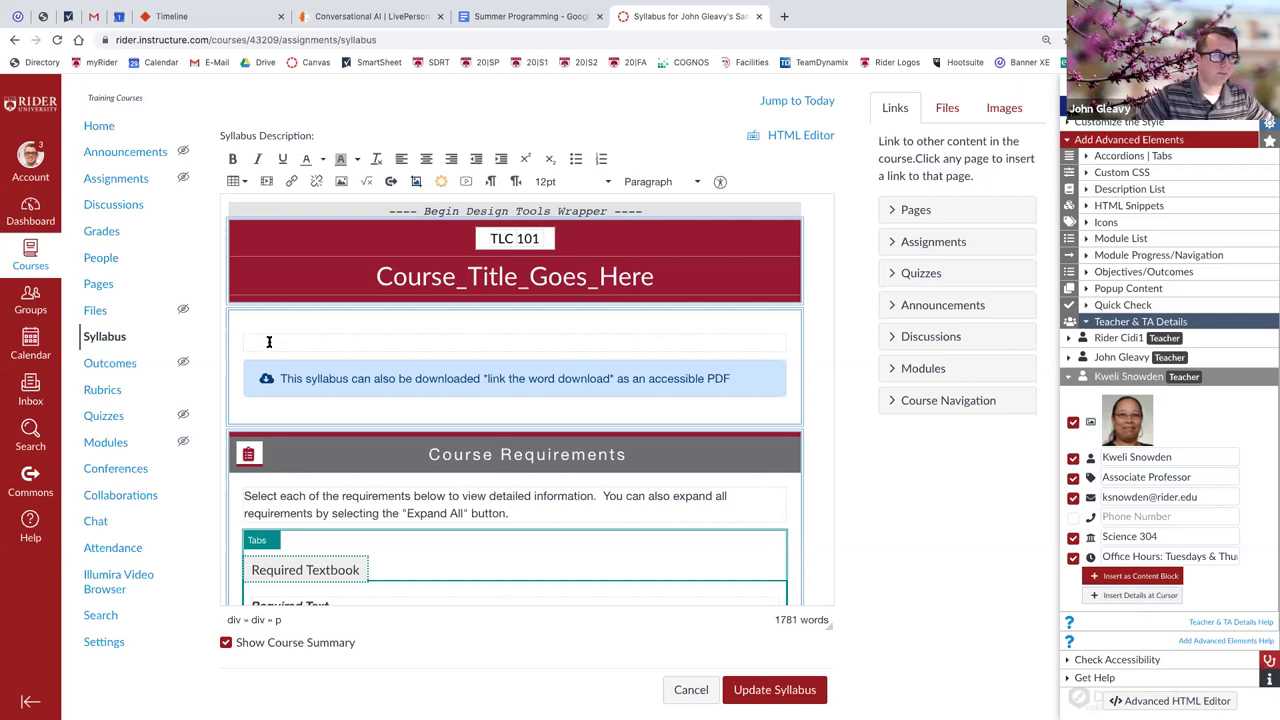
pyautogui.click(1115, 603)
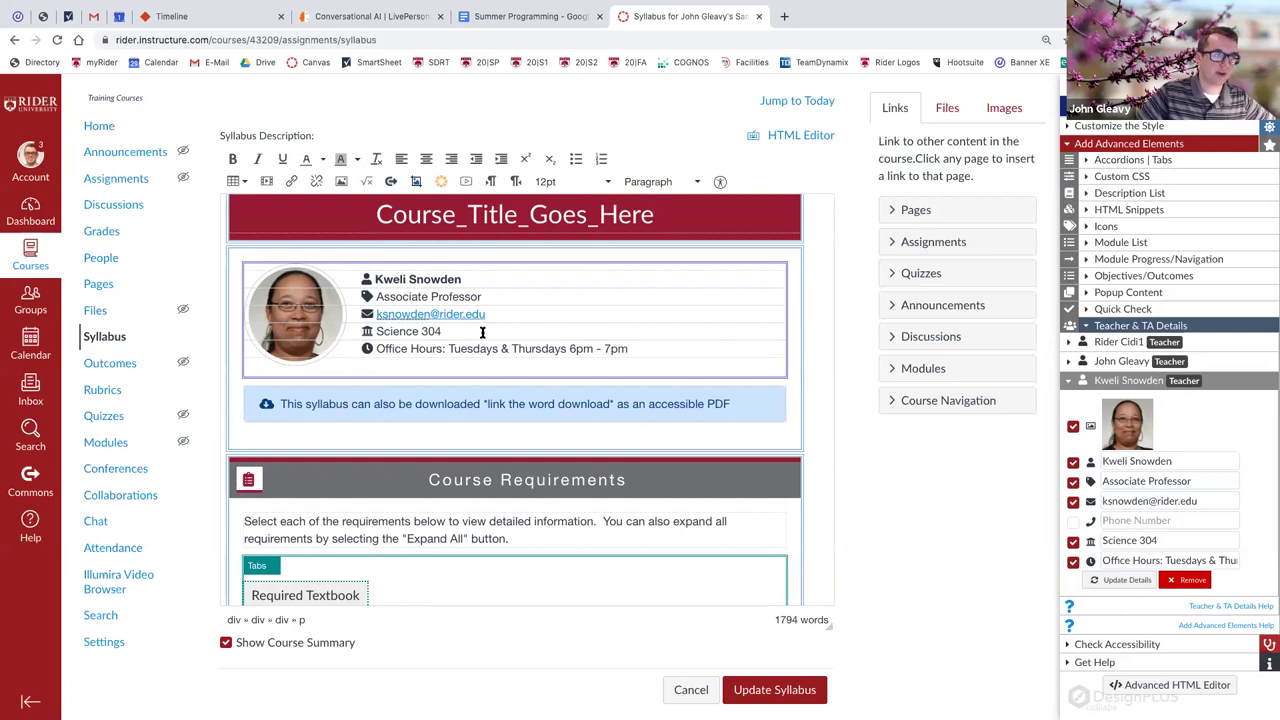
pyautogui.scroll(1, 597, 354)
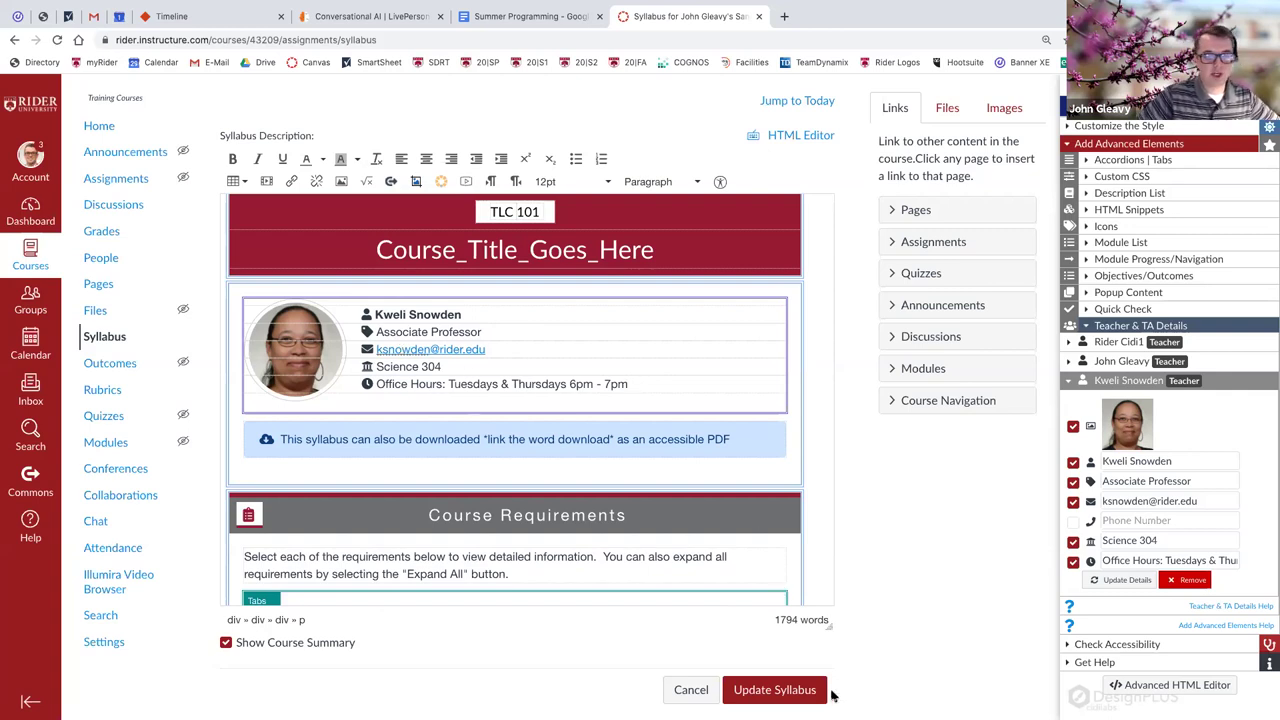
pyautogui.click(776, 690)
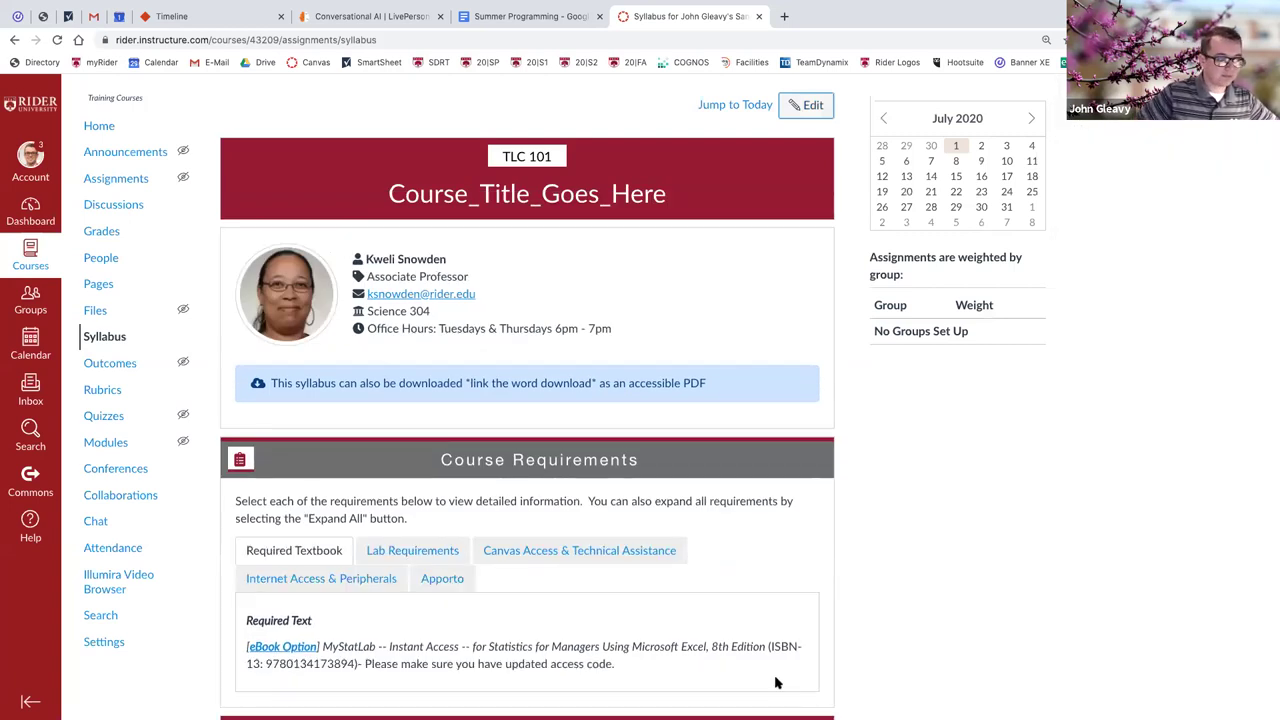
# Review the saved syllabus from the instructor details through the Course Requirements, Course Description and Course Objectives blocks.
pyautogui.scroll(-3, 672, 508)
pyautogui.scroll(-3, 672, 508)
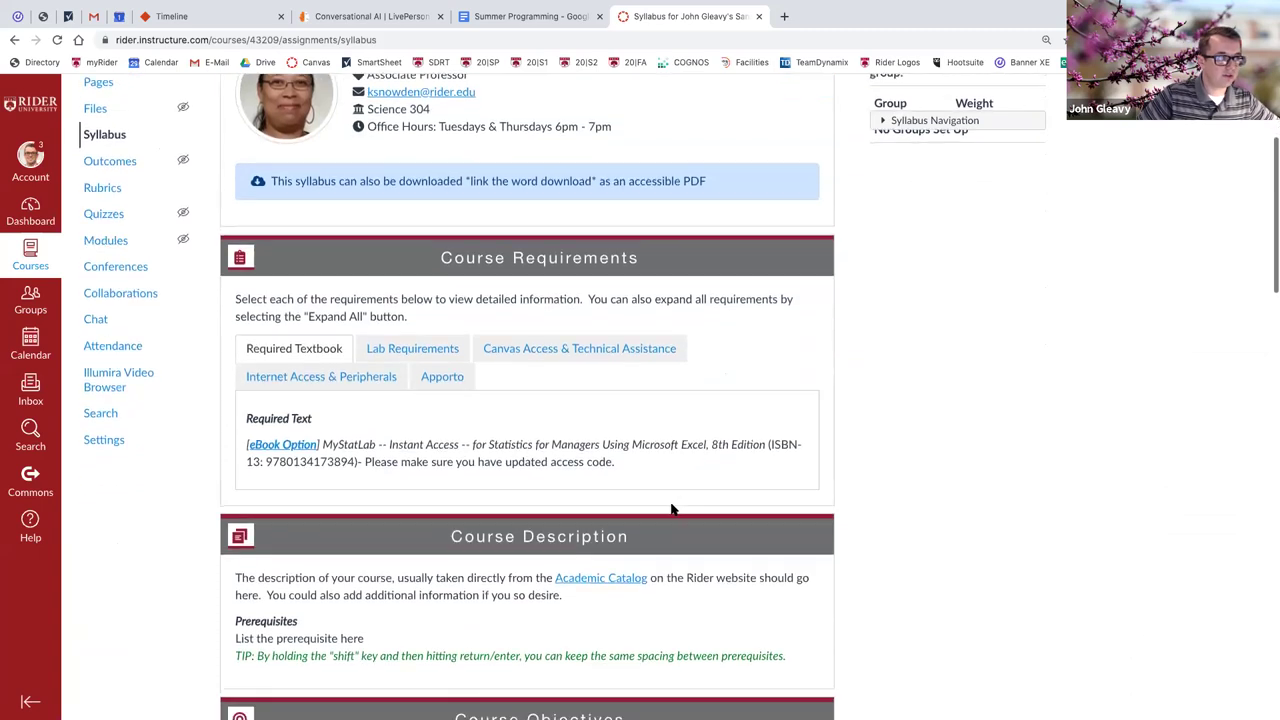
pyautogui.scroll(-1, 670, 512)
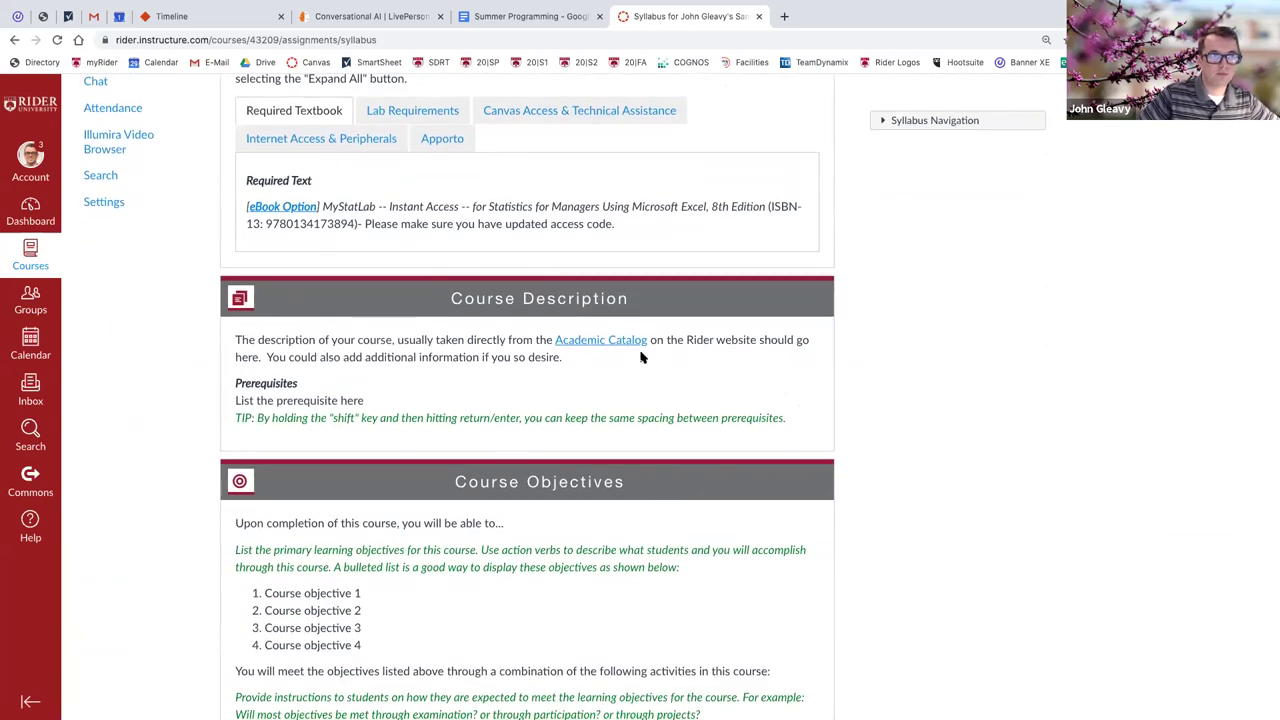
pyautogui.scroll(1, 715, 149)
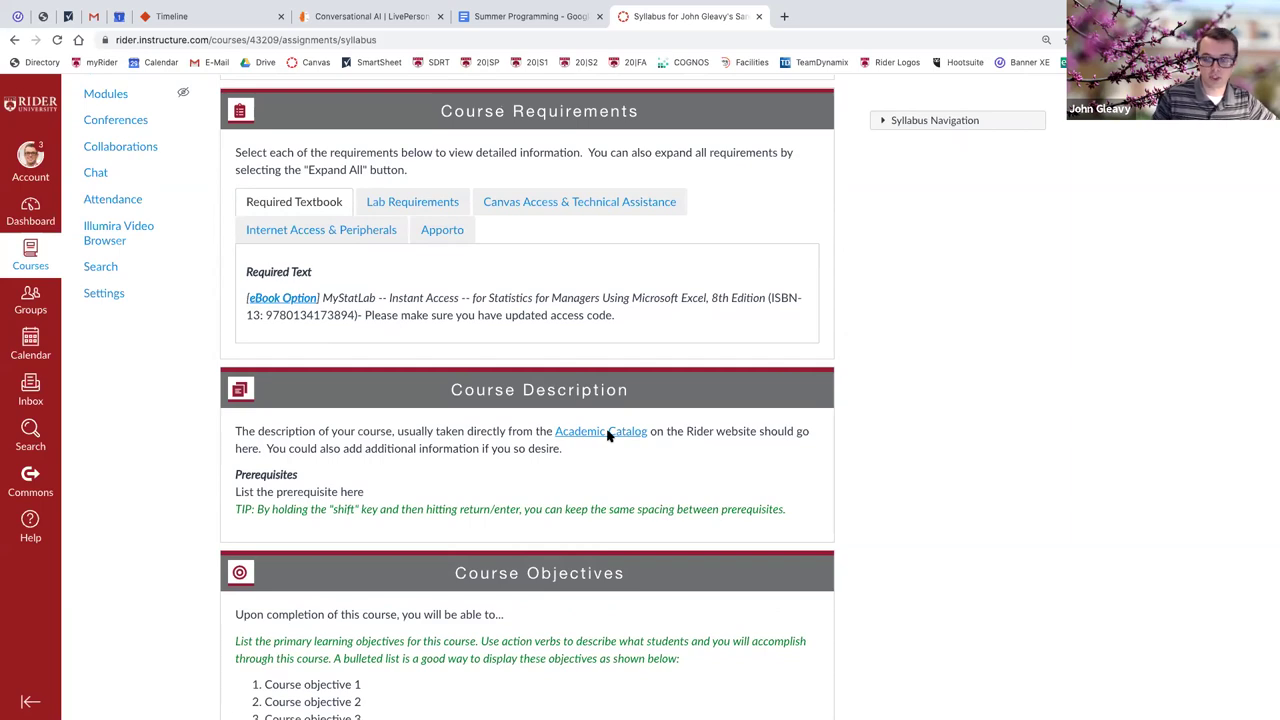
pyautogui.scroll(5, 607, 435)
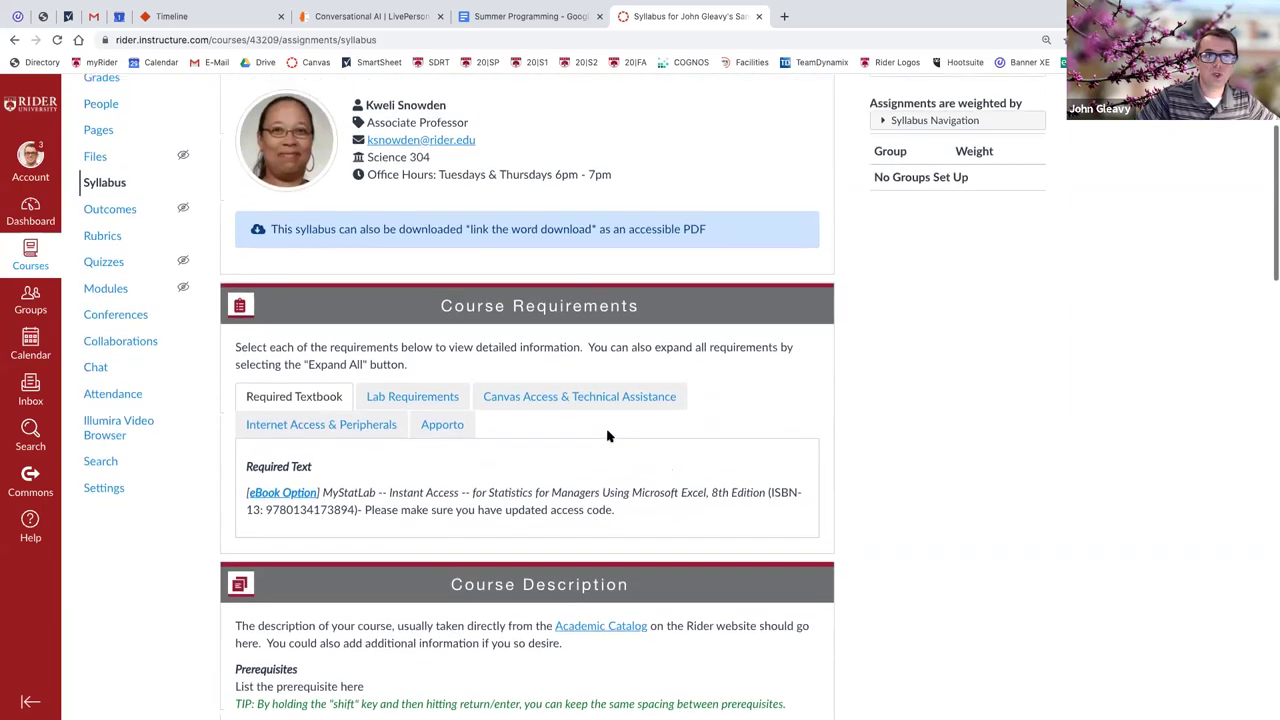
pyautogui.scroll(1, 607, 435)
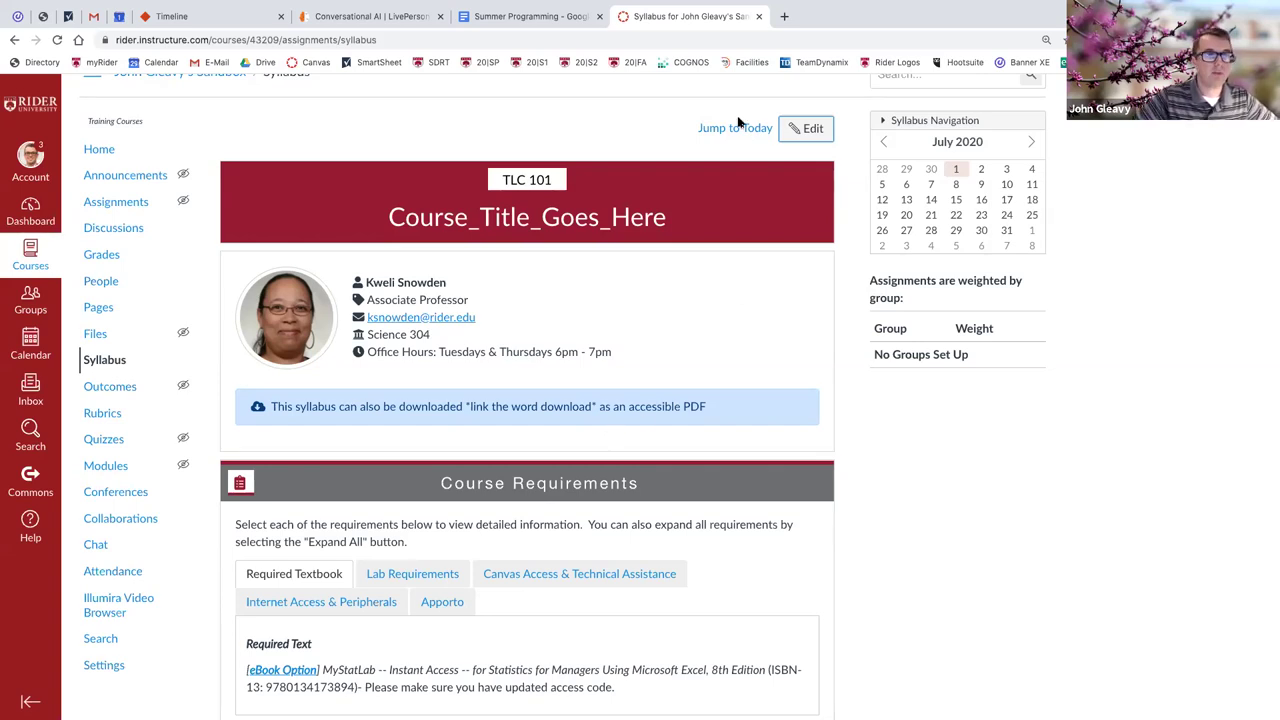
pyautogui.scroll(-5, 709, 178)
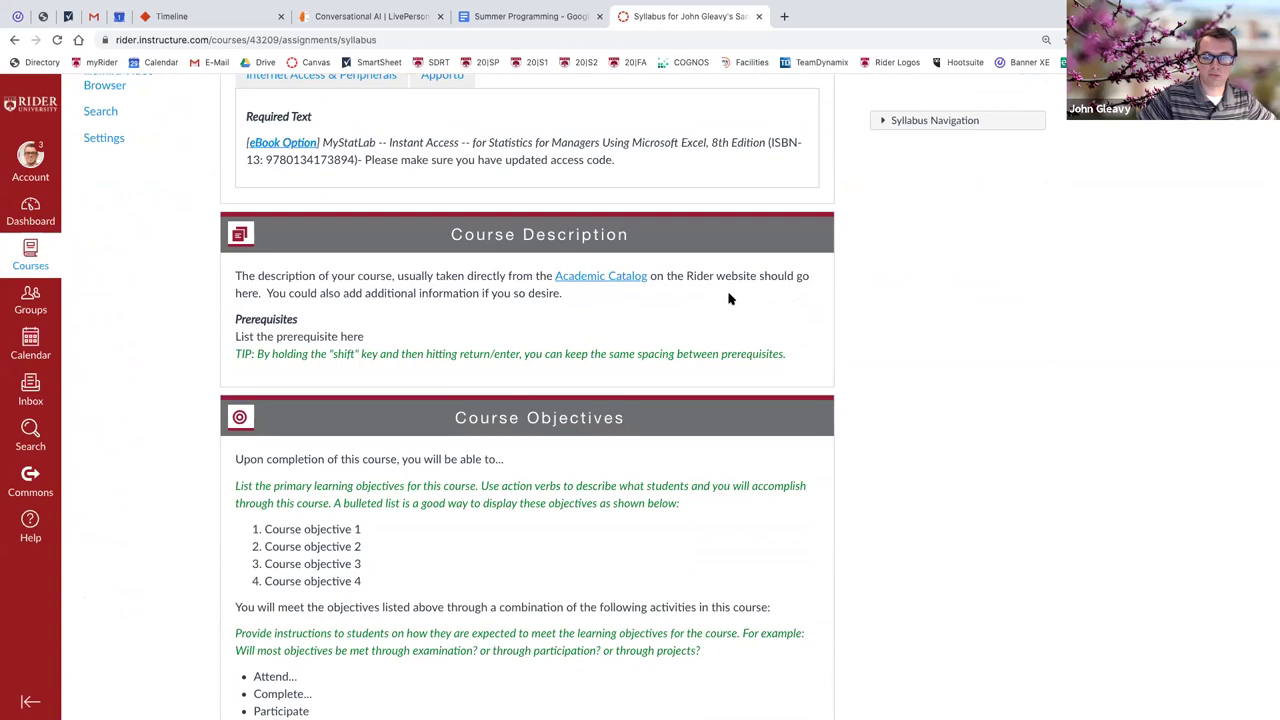
pyautogui.scroll(5, 728, 299)
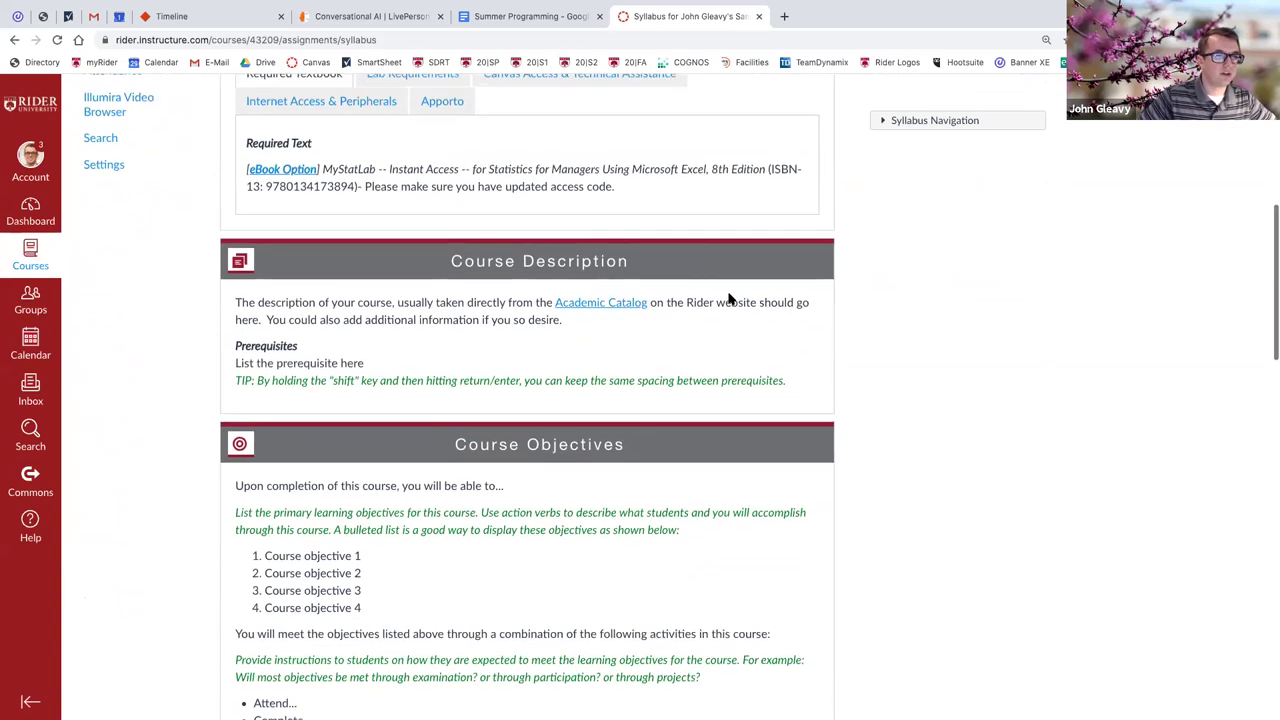
pyautogui.scroll(1, 728, 304)
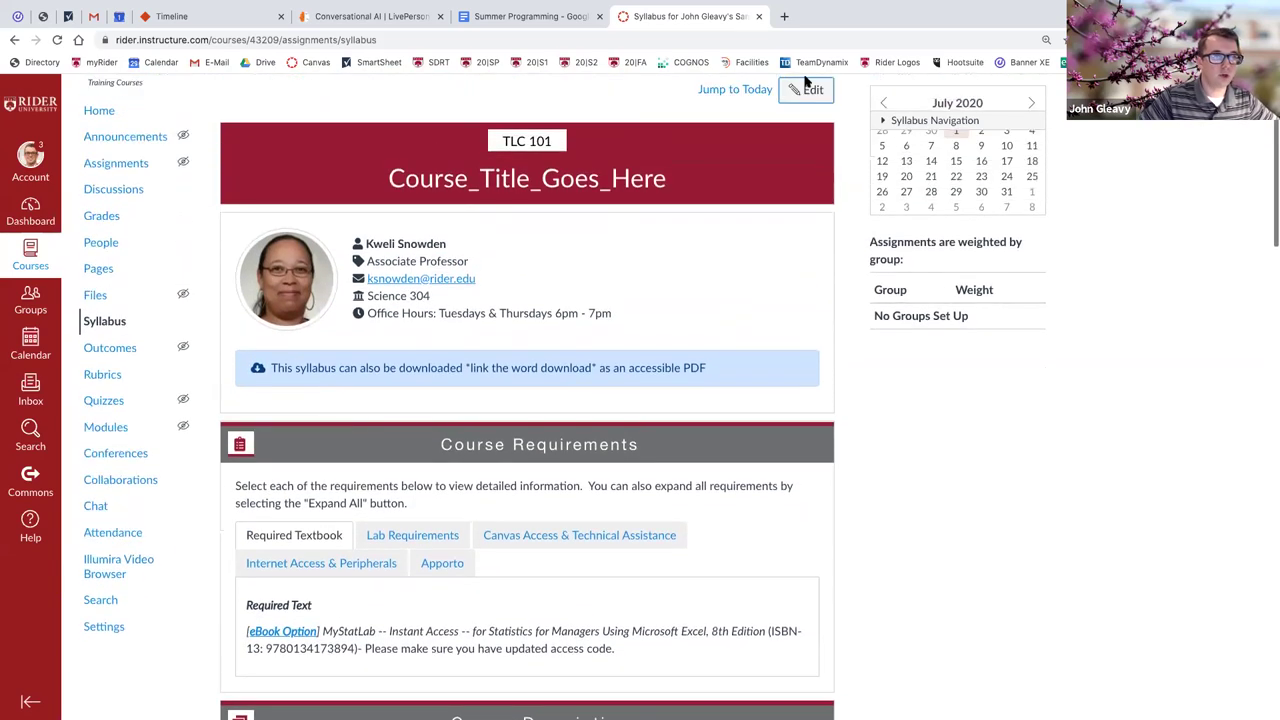
# Reopen the syllabus for editing and load the white dog photo for upload at the start of the Course Description text.
pyautogui.click(803, 90)
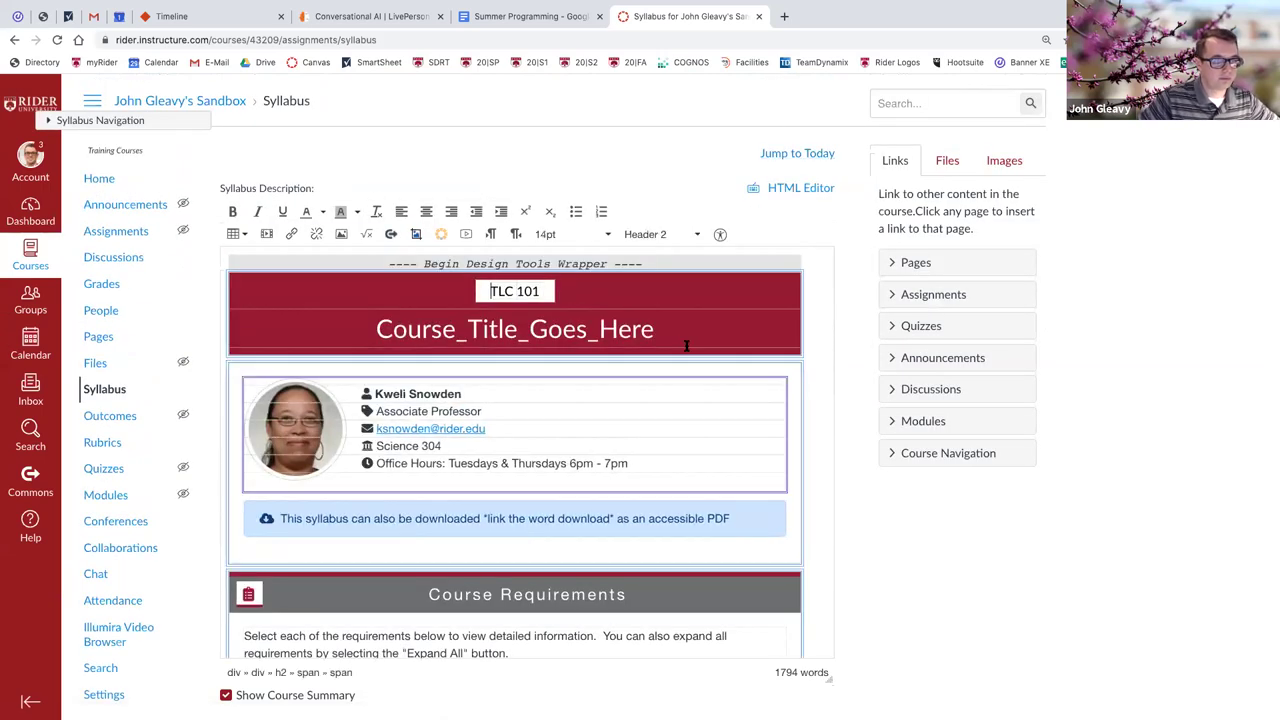
pyautogui.scroll(-10, 686, 347)
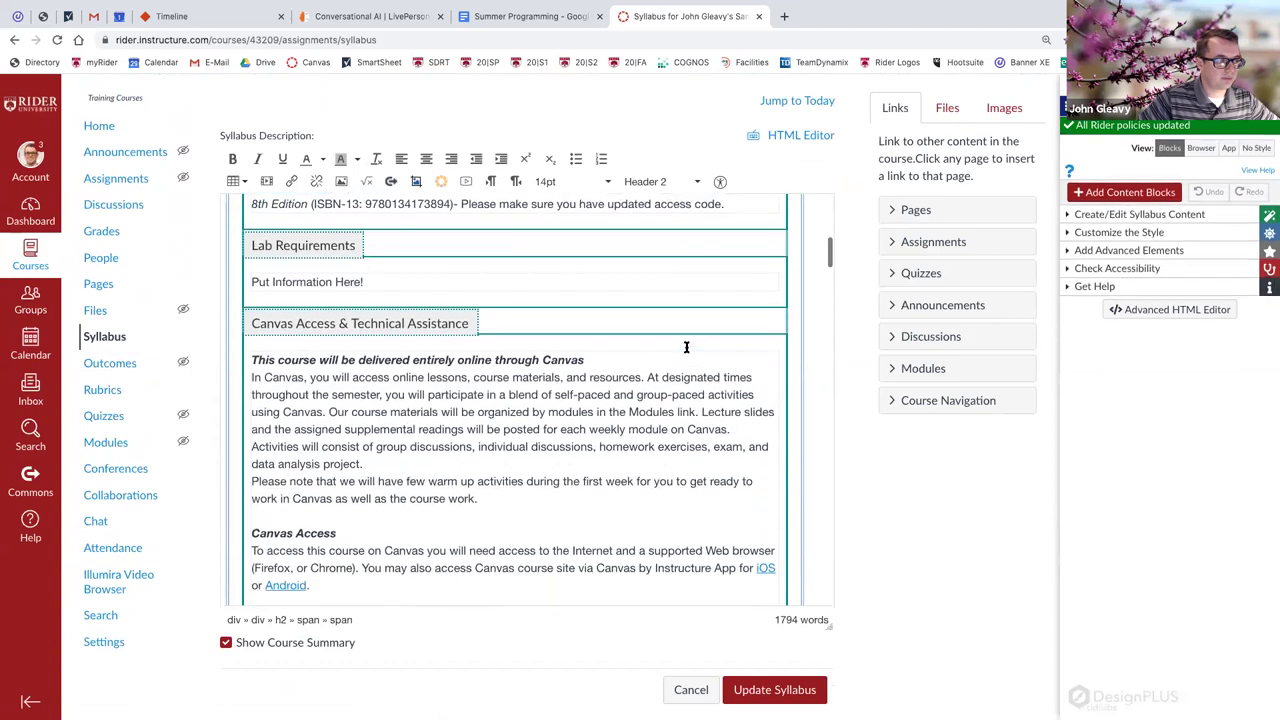
pyautogui.scroll(-3, 686, 347)
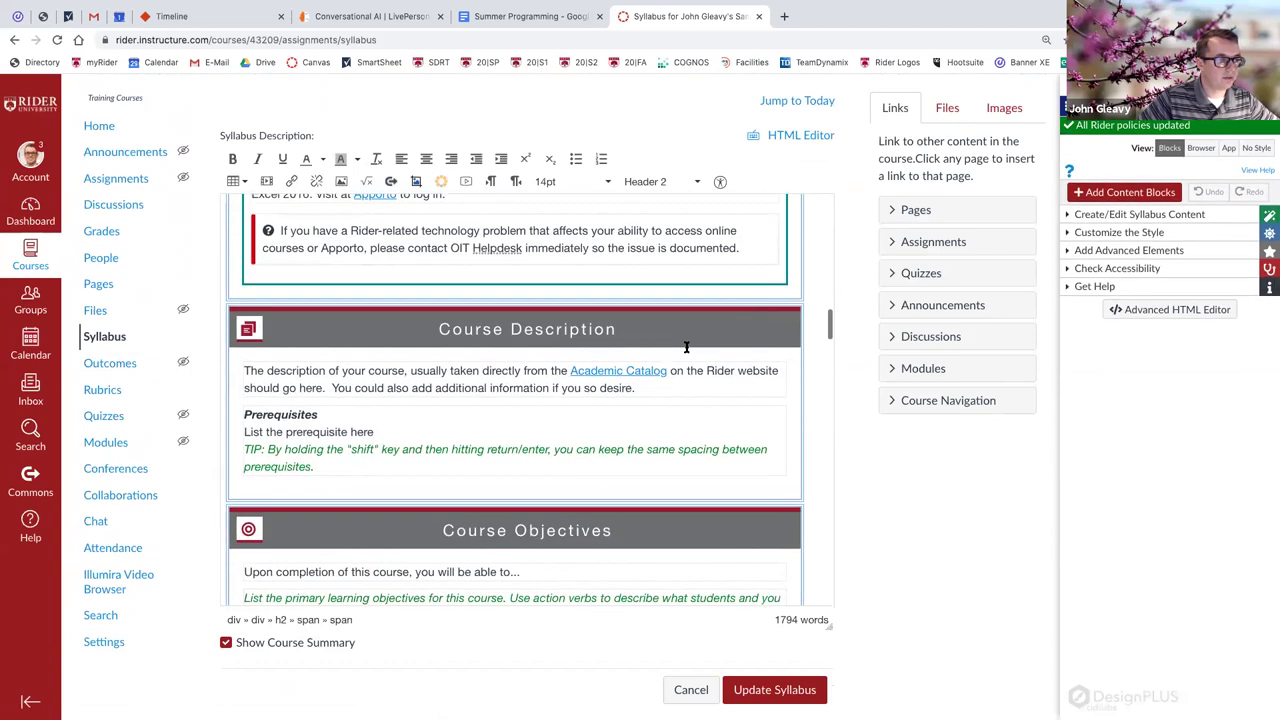
pyautogui.click(243, 370)
pyautogui.scroll(-1, 245, 362)
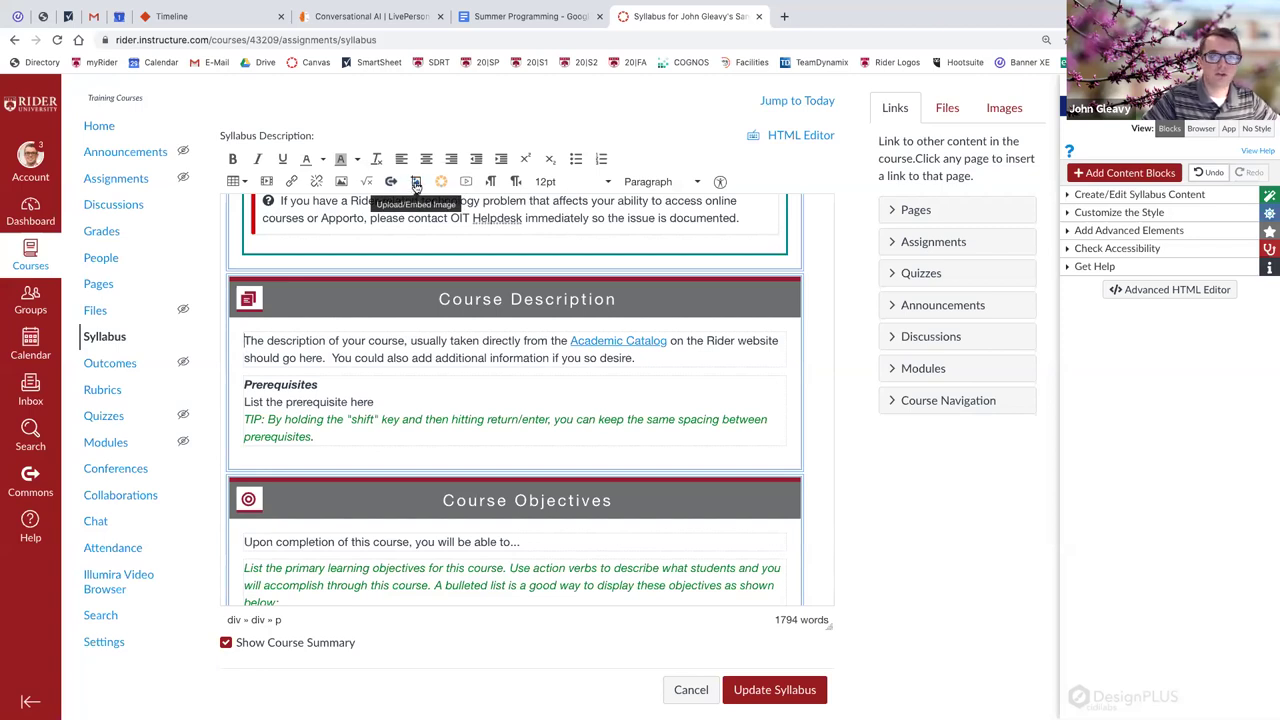
pyautogui.click(416, 184)
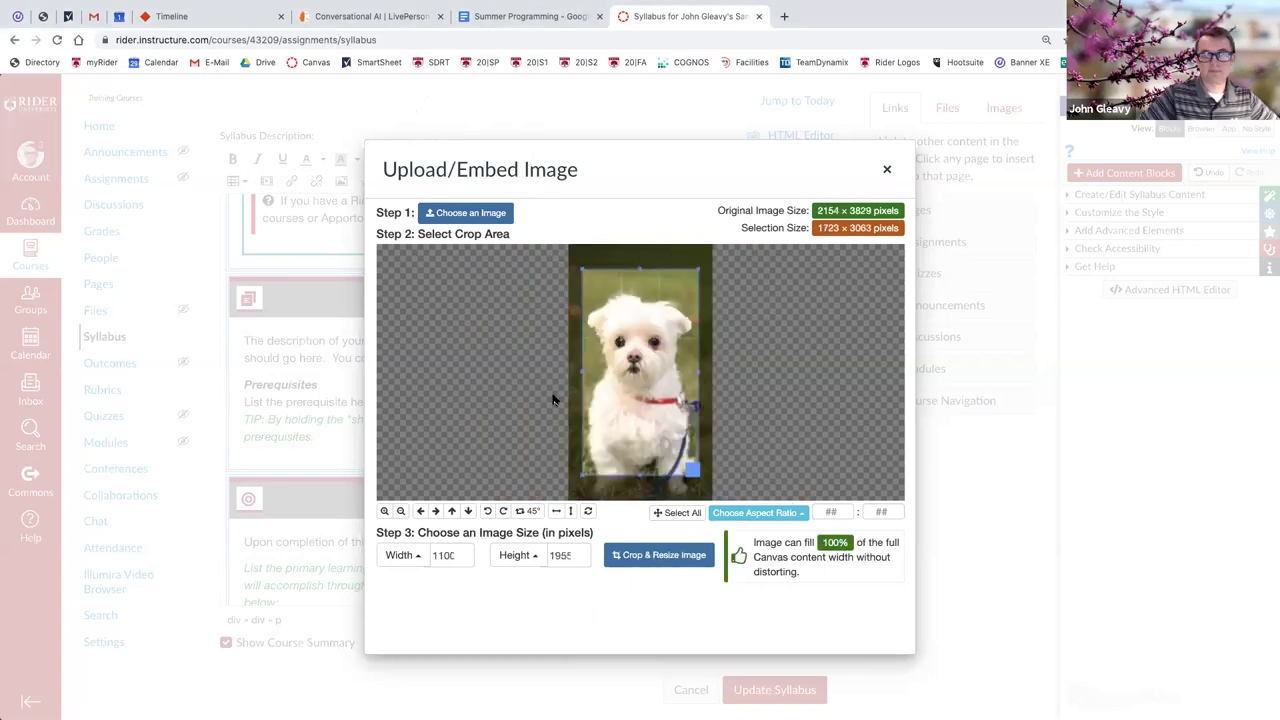
# Try a freehand crop of about 1637 × 1770 pixels around the dog's head.
pyautogui.moveTo(639, 348); pyautogui.dragTo(626, 322)
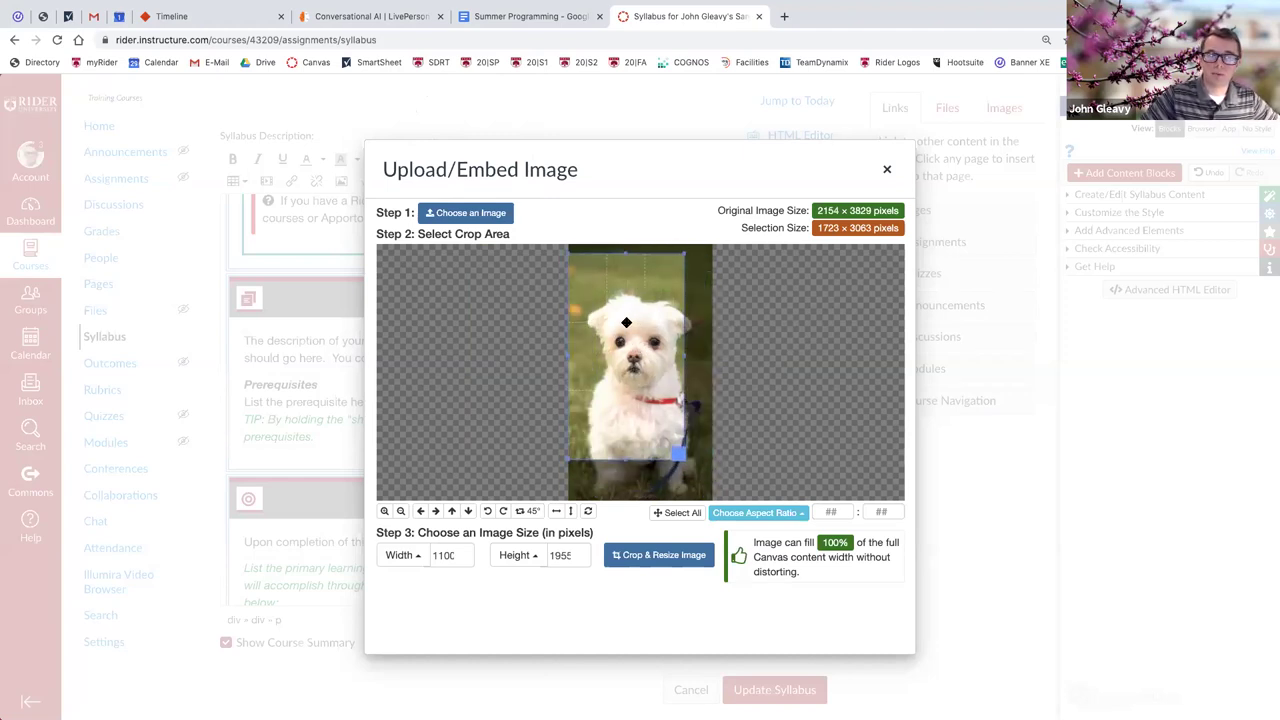
pyautogui.moveTo(678, 455); pyautogui.dragTo(709, 398)
pyautogui.moveTo(646, 306); pyautogui.dragTo(646, 342)
pyautogui.moveTo(703, 428); pyautogui.dragTo(640, 338)
pyautogui.moveTo(680, 385); pyautogui.dragTo(635, 351)
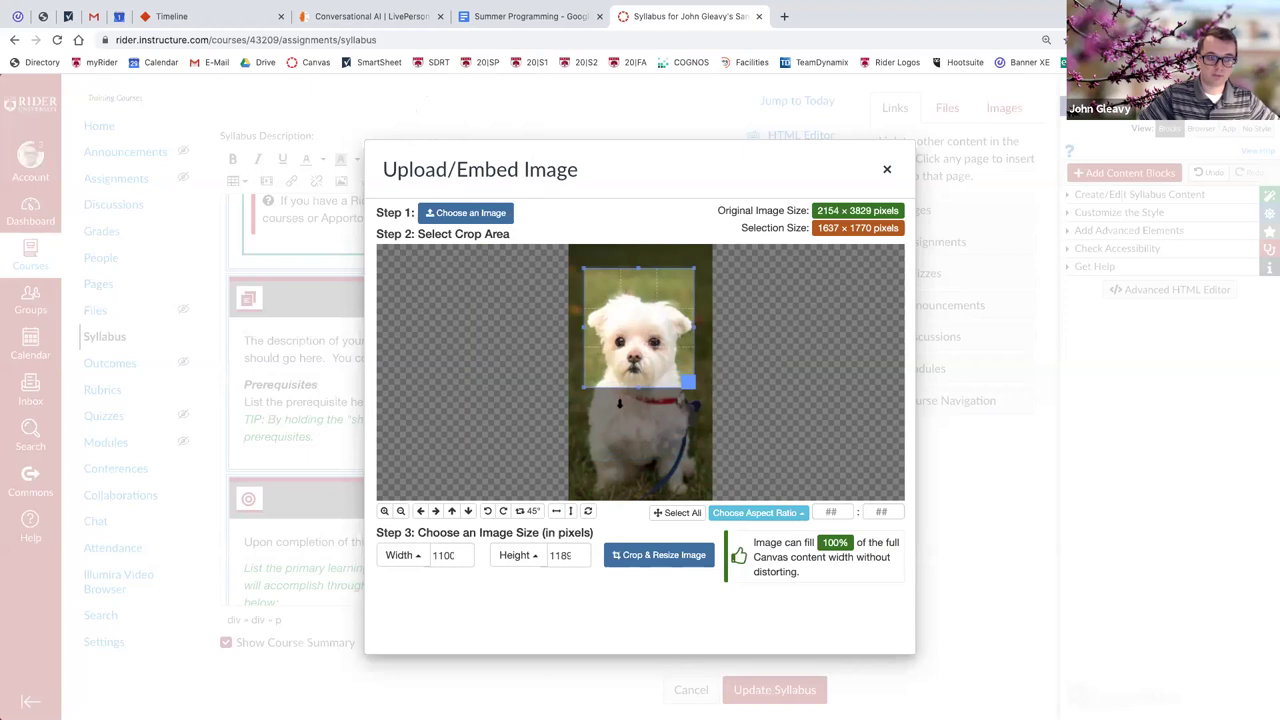
# Crop the photo to a 1:1 square of about 1753 × 1753 pixels framing the dog's head and collar, and apply the crop and resize.
pyautogui.click(757, 513)
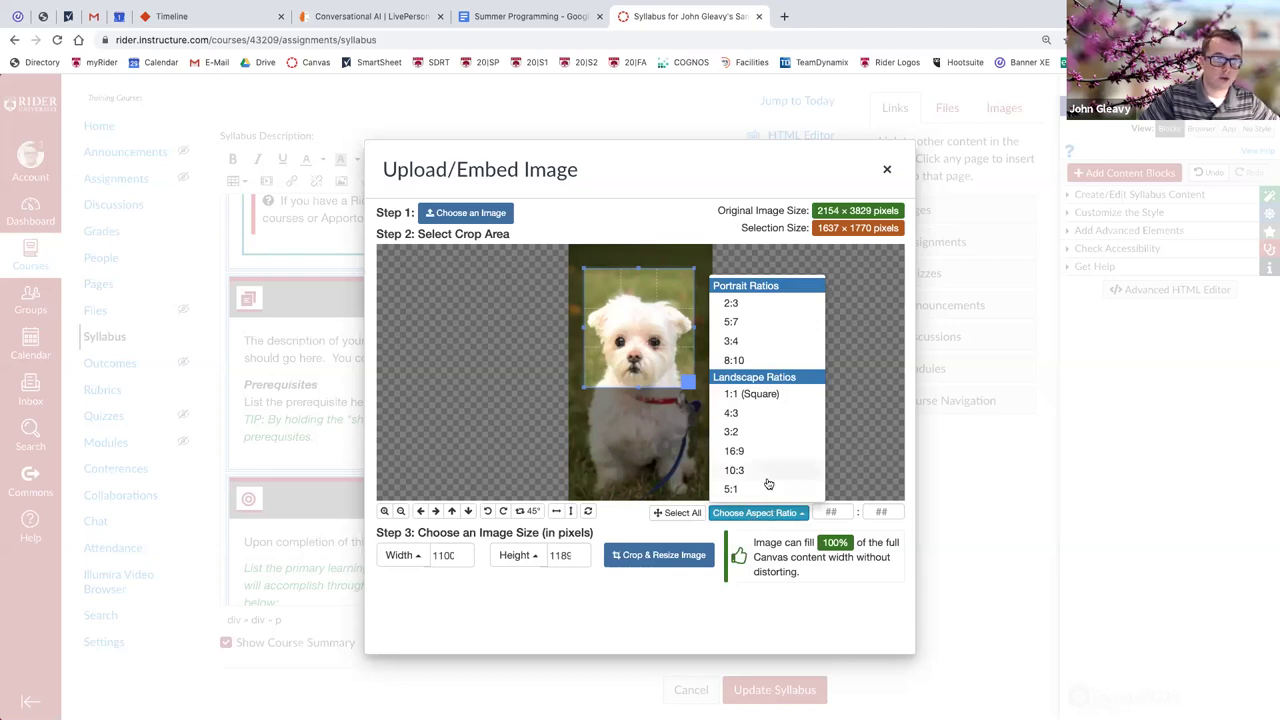
pyautogui.click(740, 397)
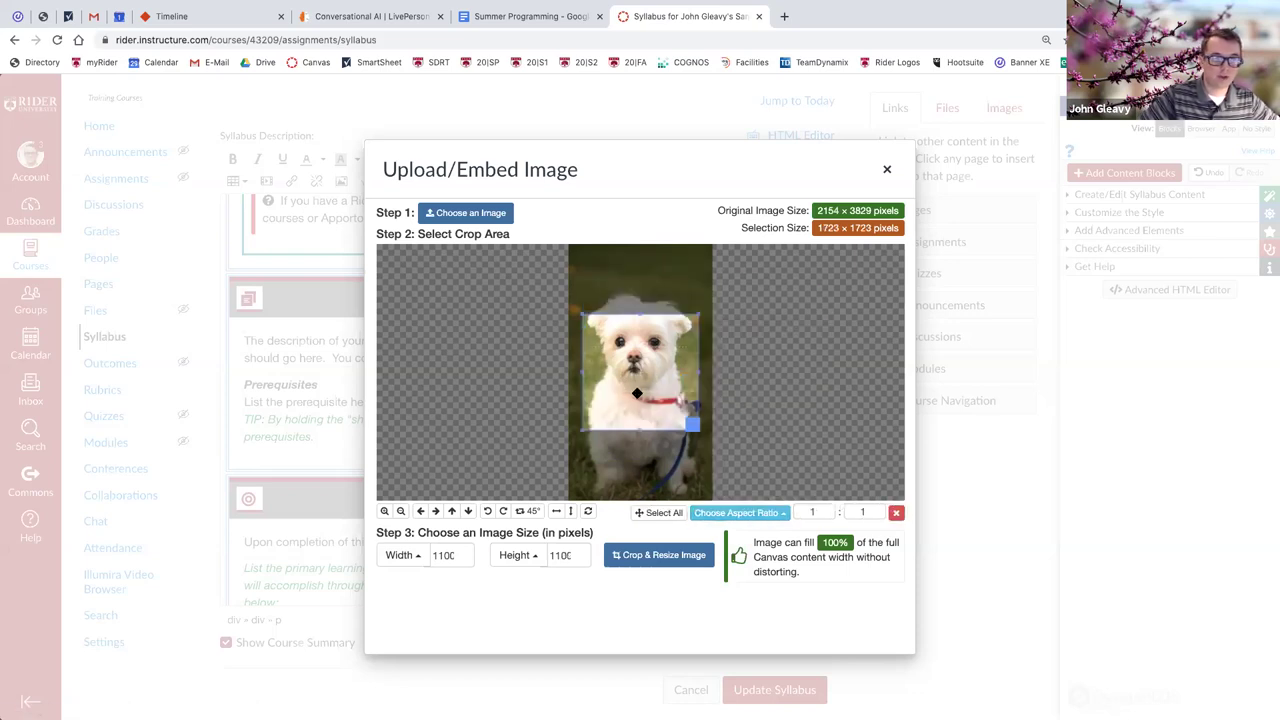
pyautogui.moveTo(691, 425); pyautogui.dragTo(645, 415)
pyautogui.click(719, 512)
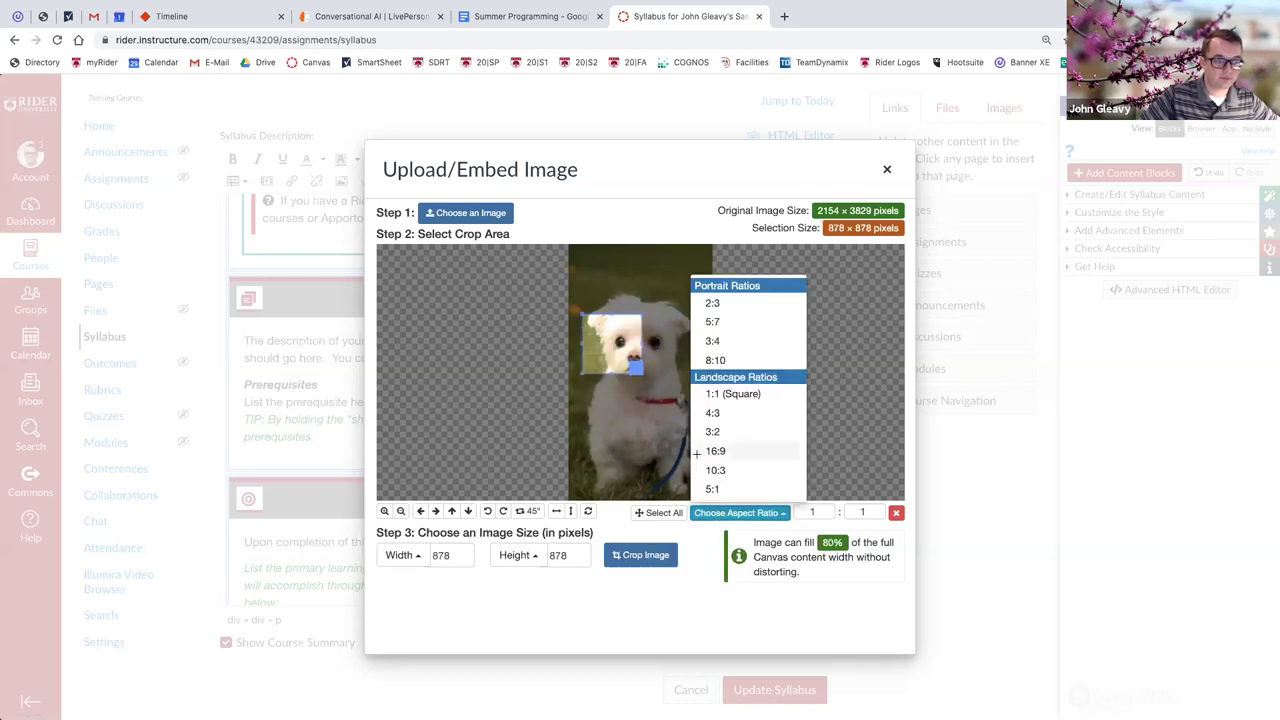
pyautogui.moveTo(632, 367); pyautogui.dragTo(680, 412)
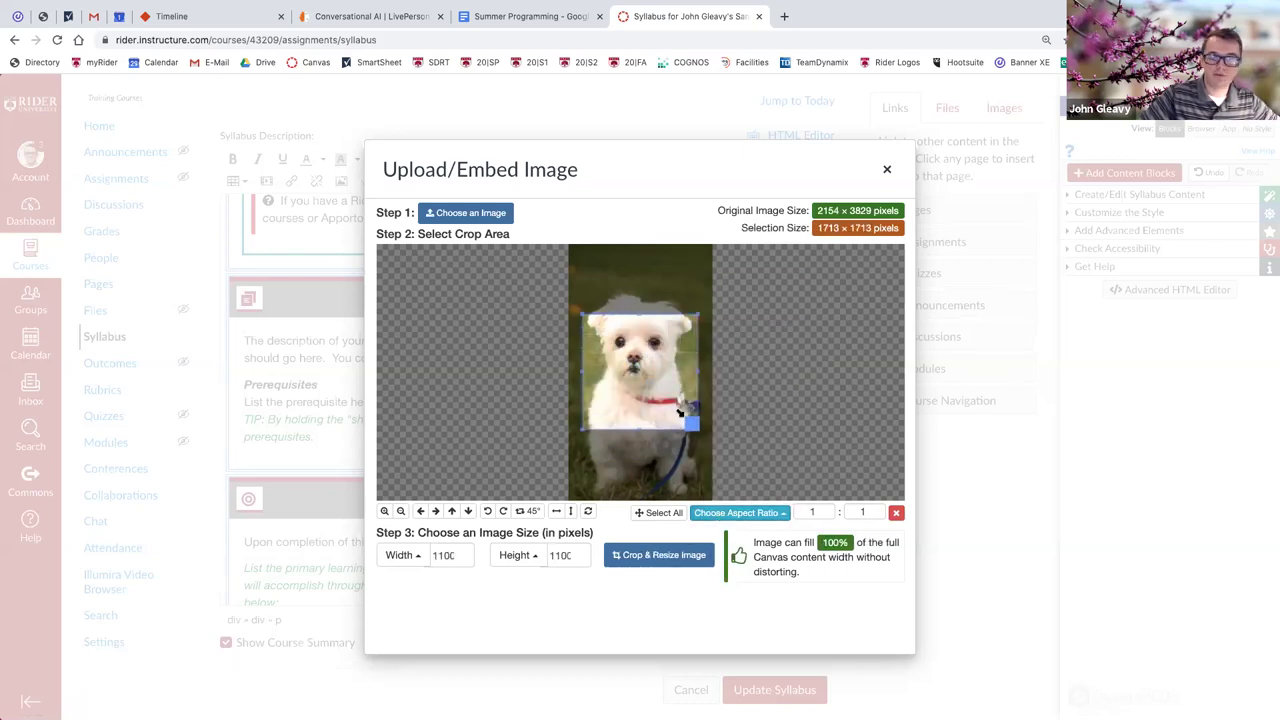
pyautogui.moveTo(623, 380); pyautogui.dragTo(624, 347)
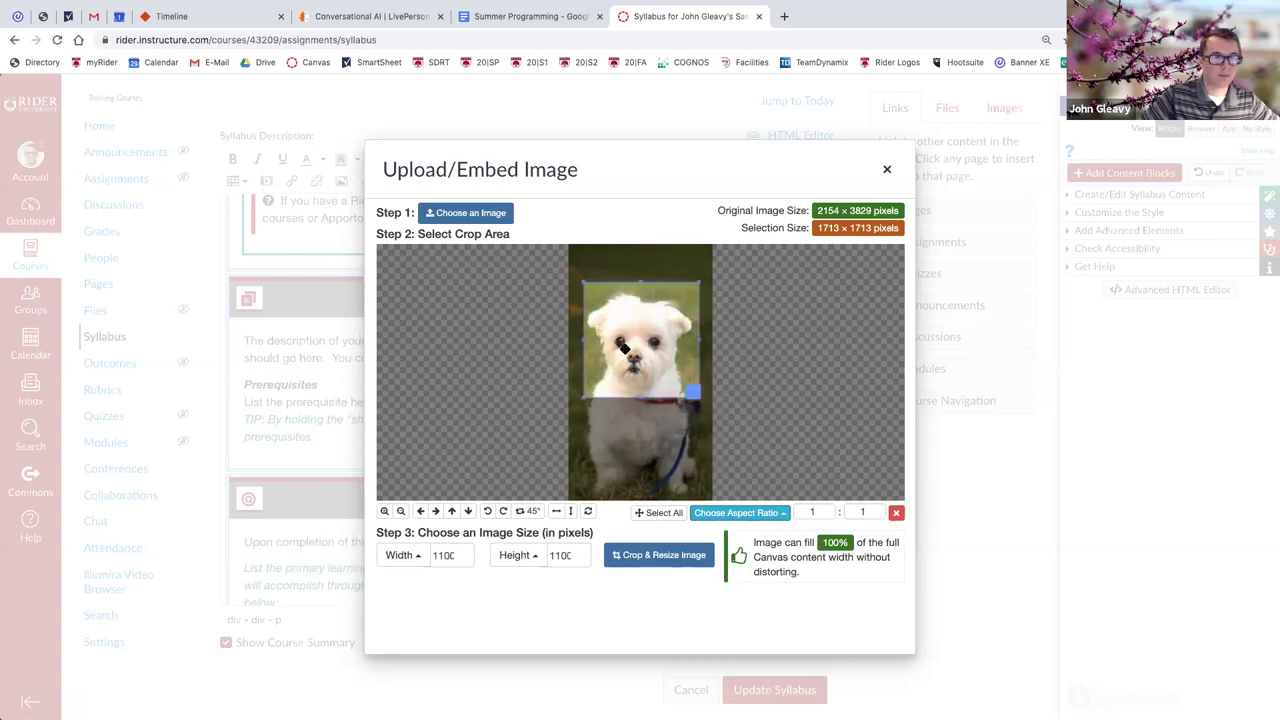
pyautogui.moveTo(690, 392); pyautogui.dragTo(699, 404)
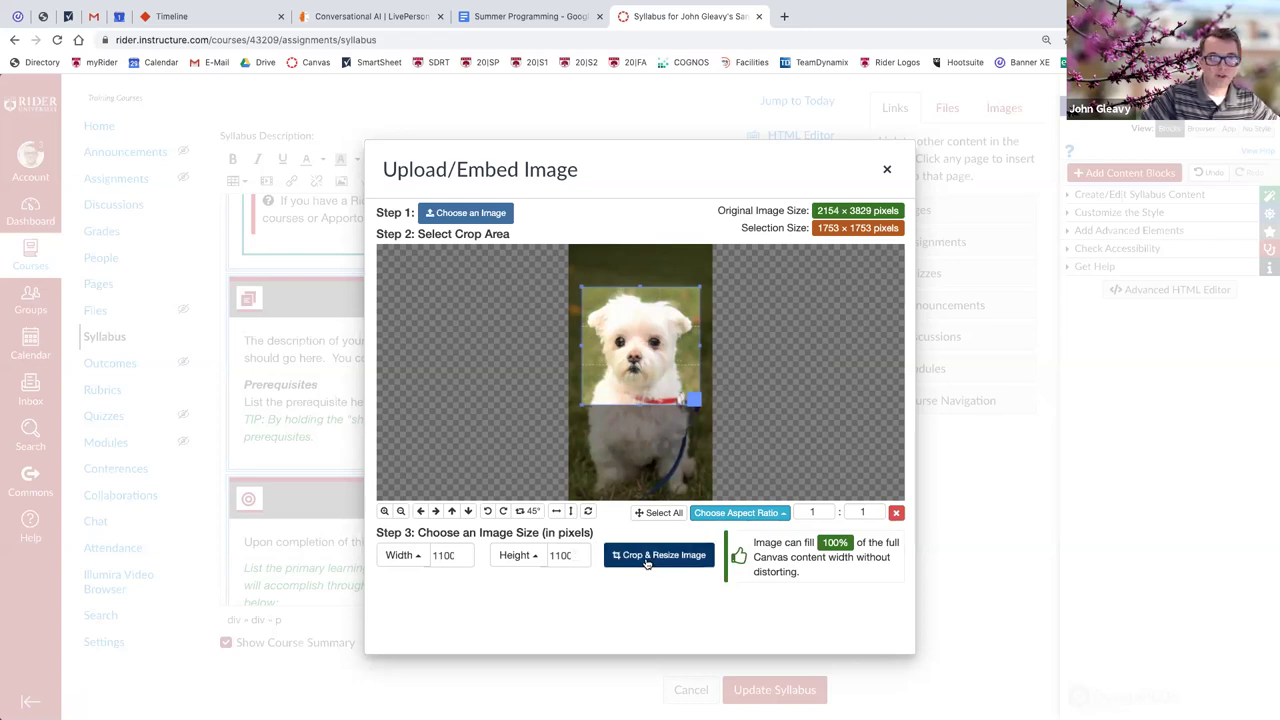
pyautogui.click(646, 562)
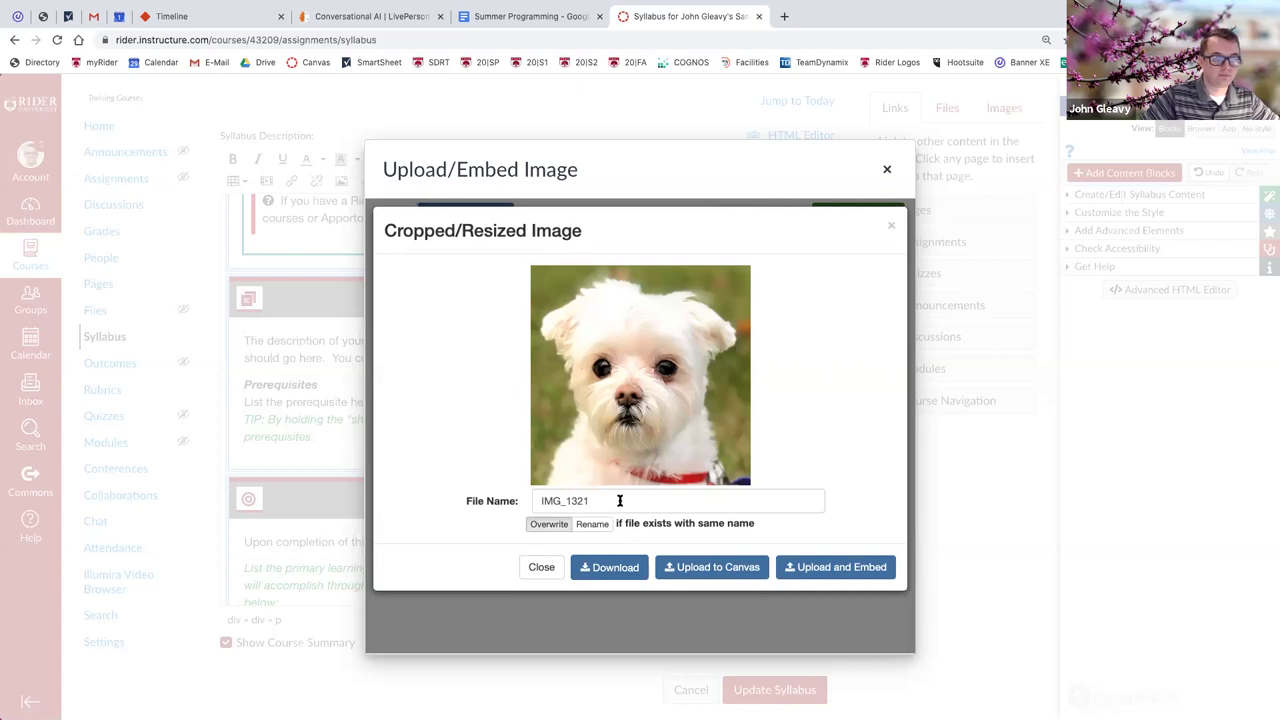
# Name the cropped image Molly-Syllabus, then upload and embed it in the Course Description block.
pyautogui.moveTo(600, 501); pyautogui.dragTo(505, 502)
pyautogui.write('Molly-Syllabus')
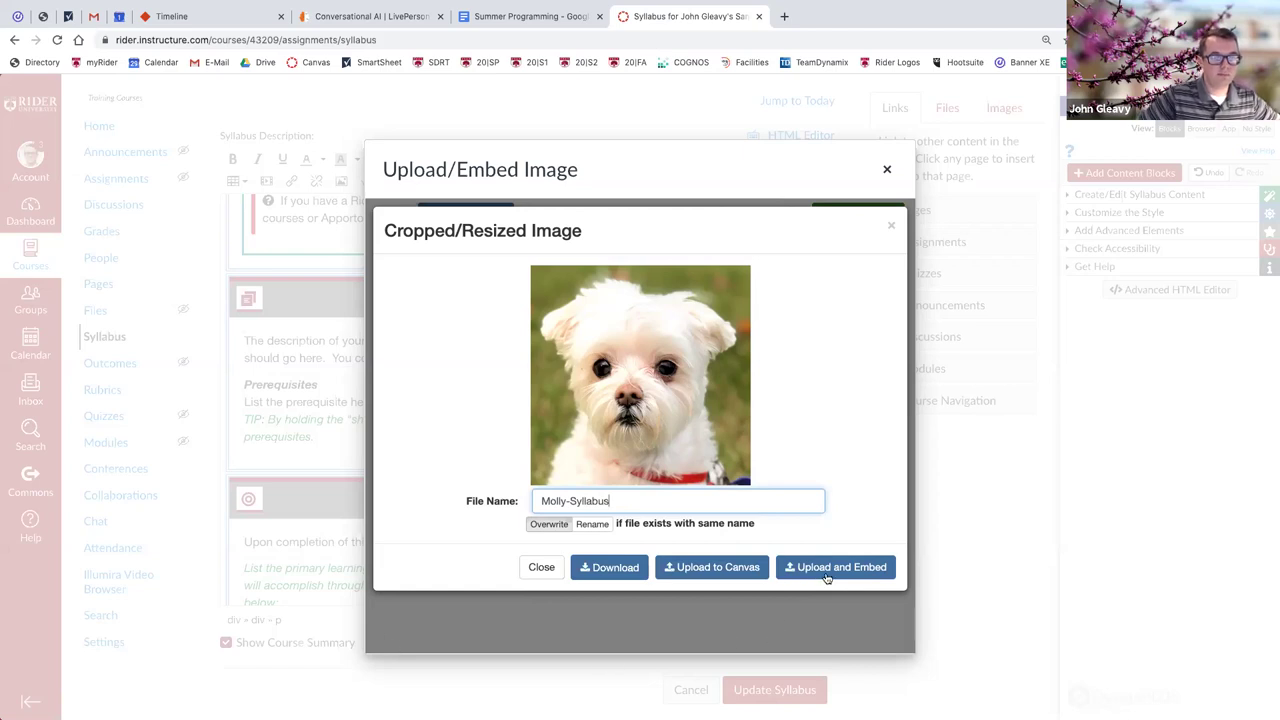
pyautogui.click(813, 572)
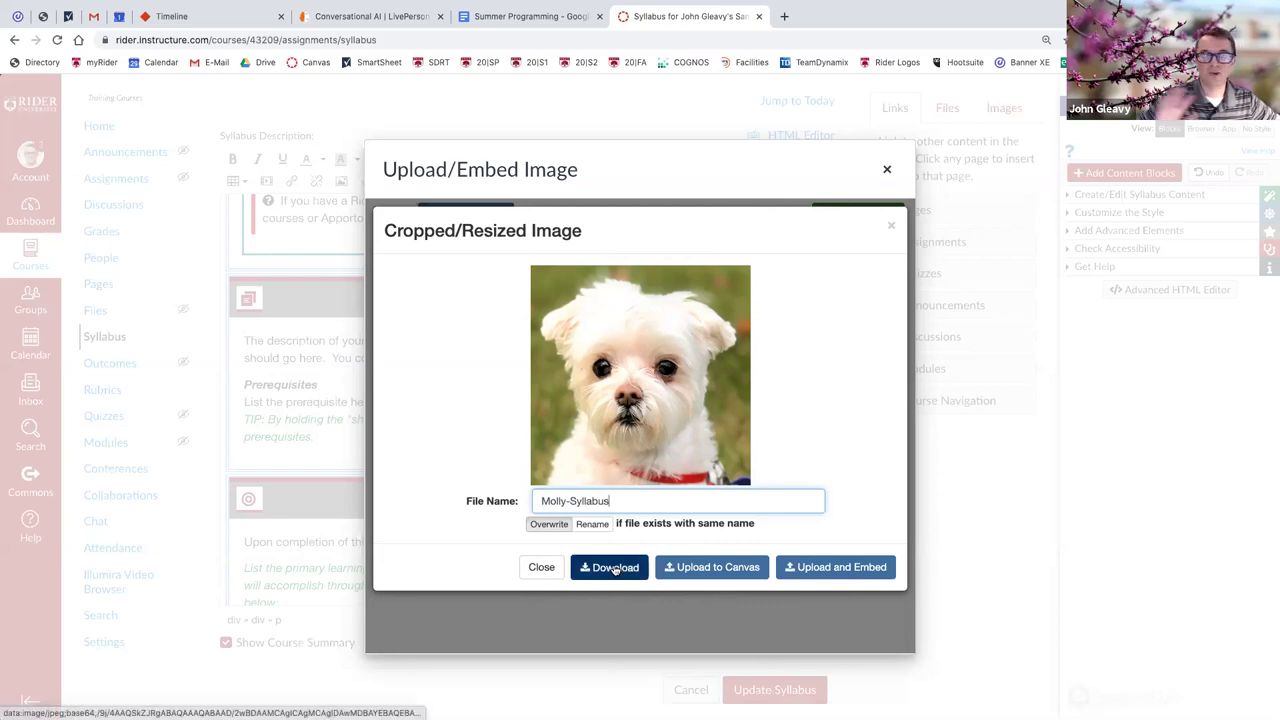
pyautogui.click(810, 572)
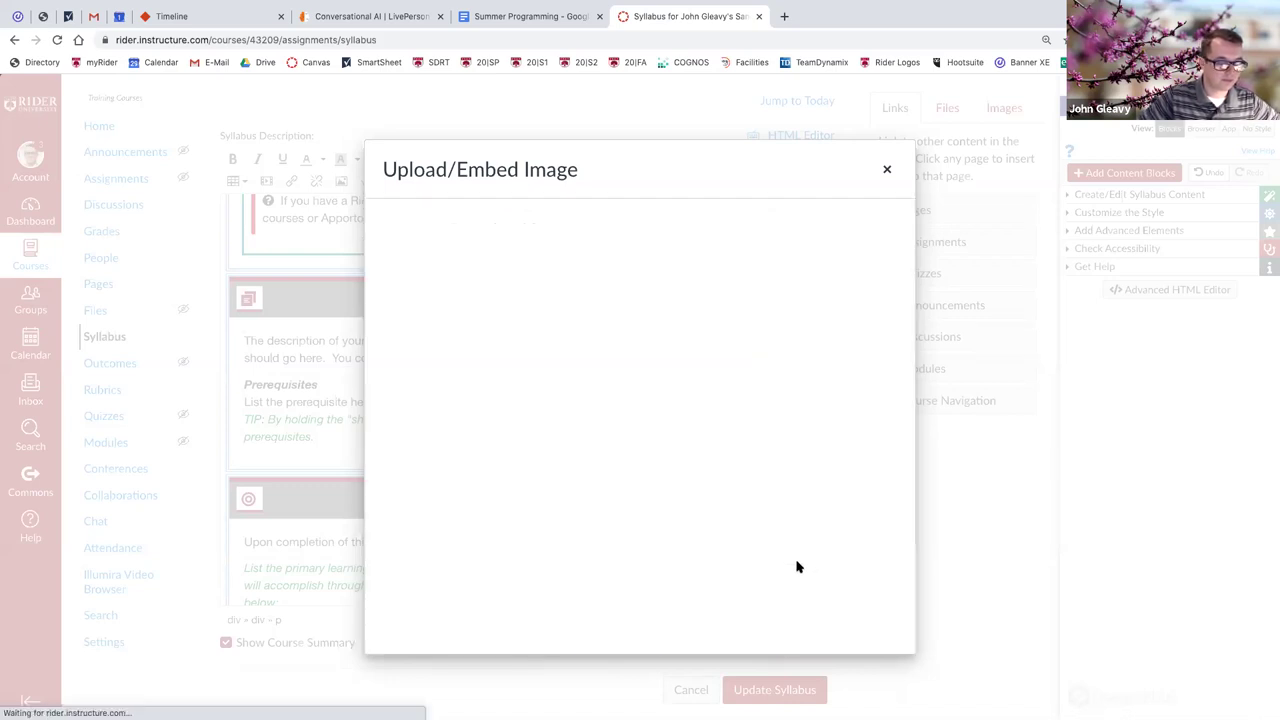
pyautogui.scroll(-3, 760, 550)
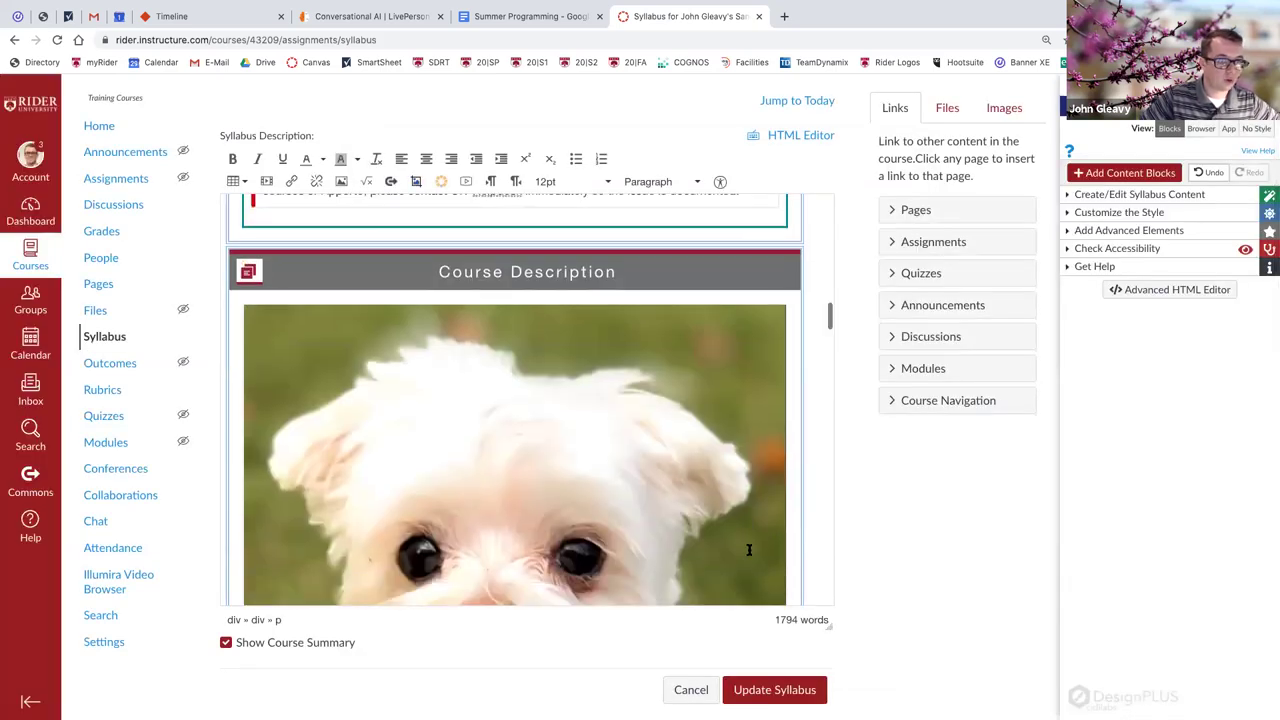
pyautogui.scroll(-4, 749, 550)
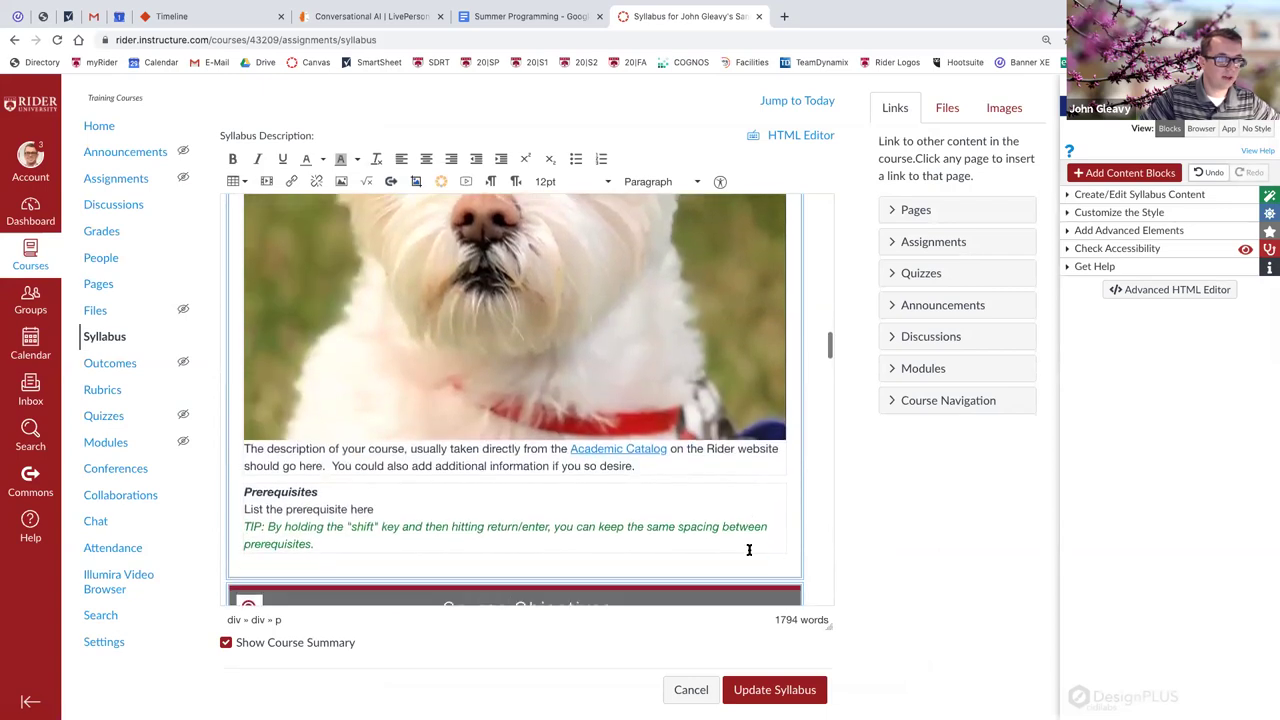
# Select the embedded dog image, bring up its element style options, and set its width to 250 pixels with matching height.
pyautogui.scroll(8, 749, 550)
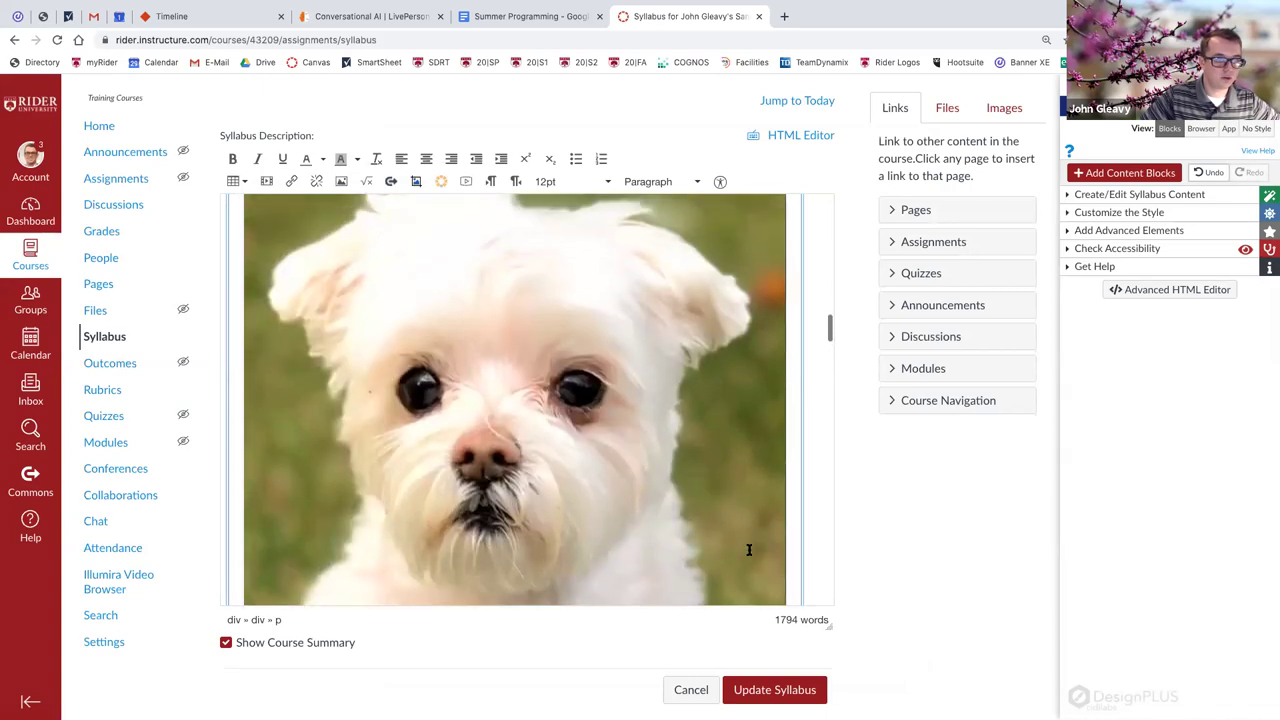
pyautogui.scroll(-7, 749, 550)
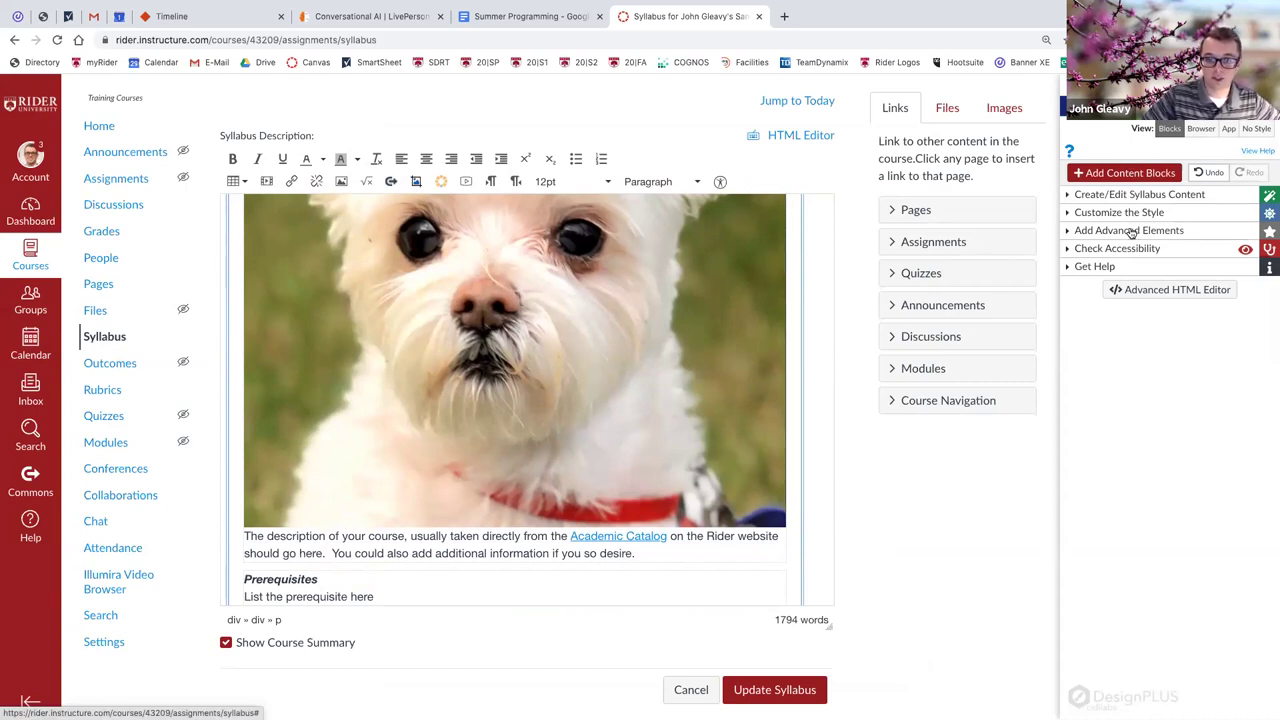
pyautogui.click(441, 315)
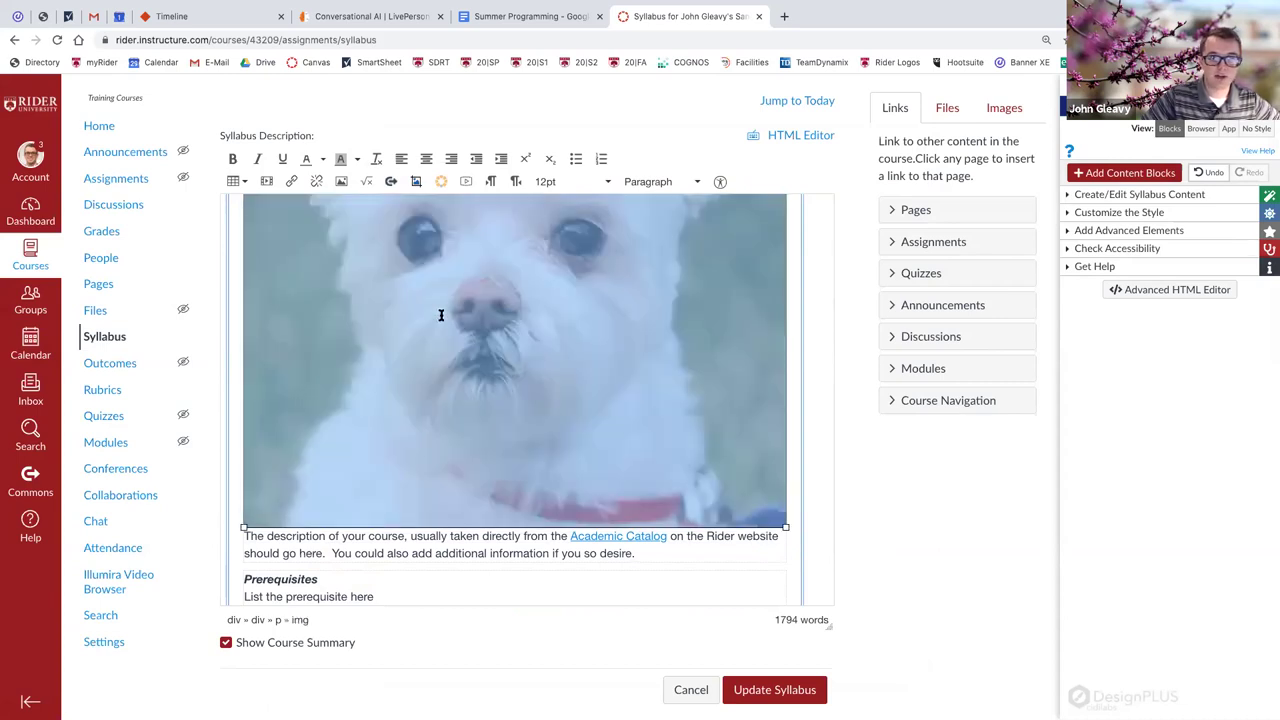
pyautogui.click(1097, 215)
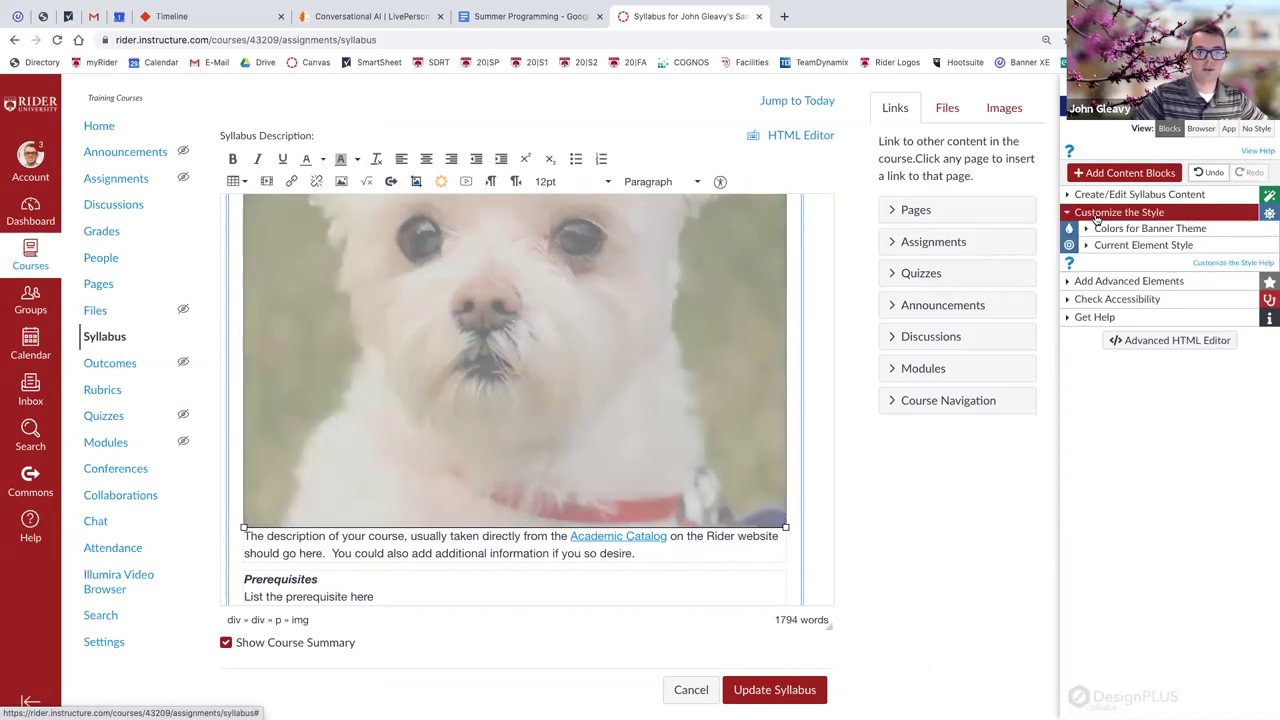
pyautogui.click(1105, 250)
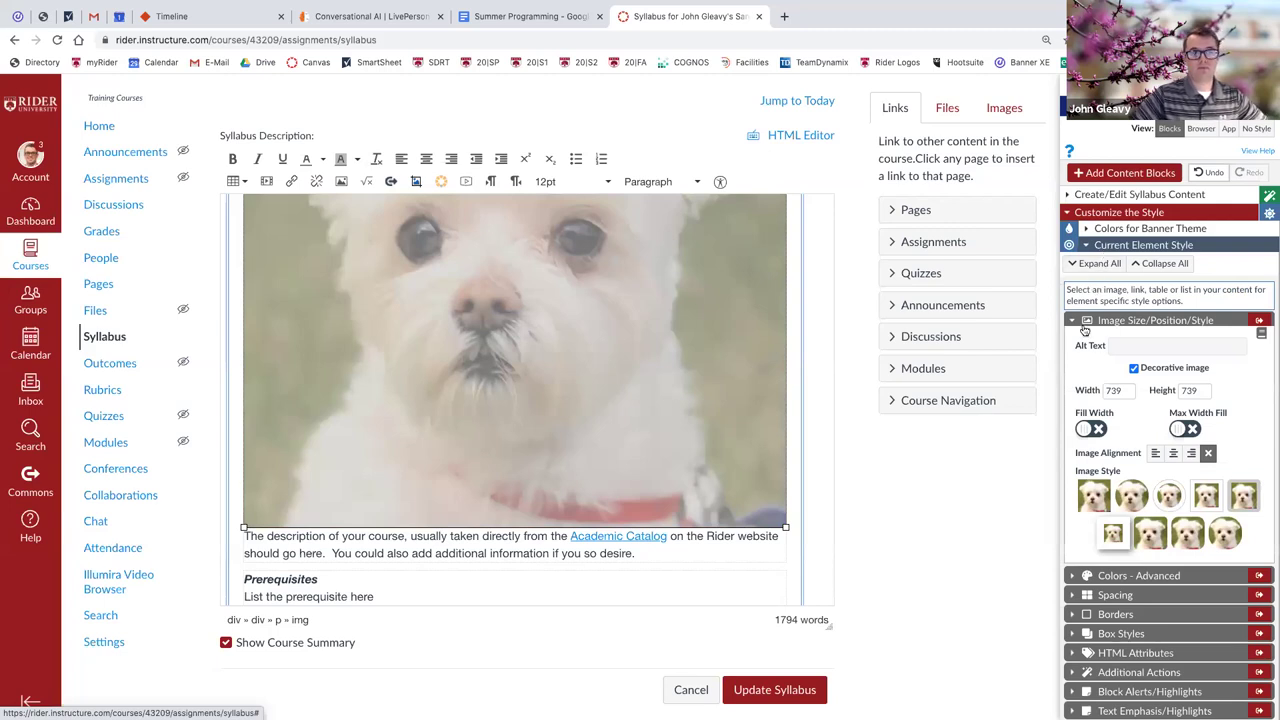
pyautogui.scroll(-2, 1086, 331)
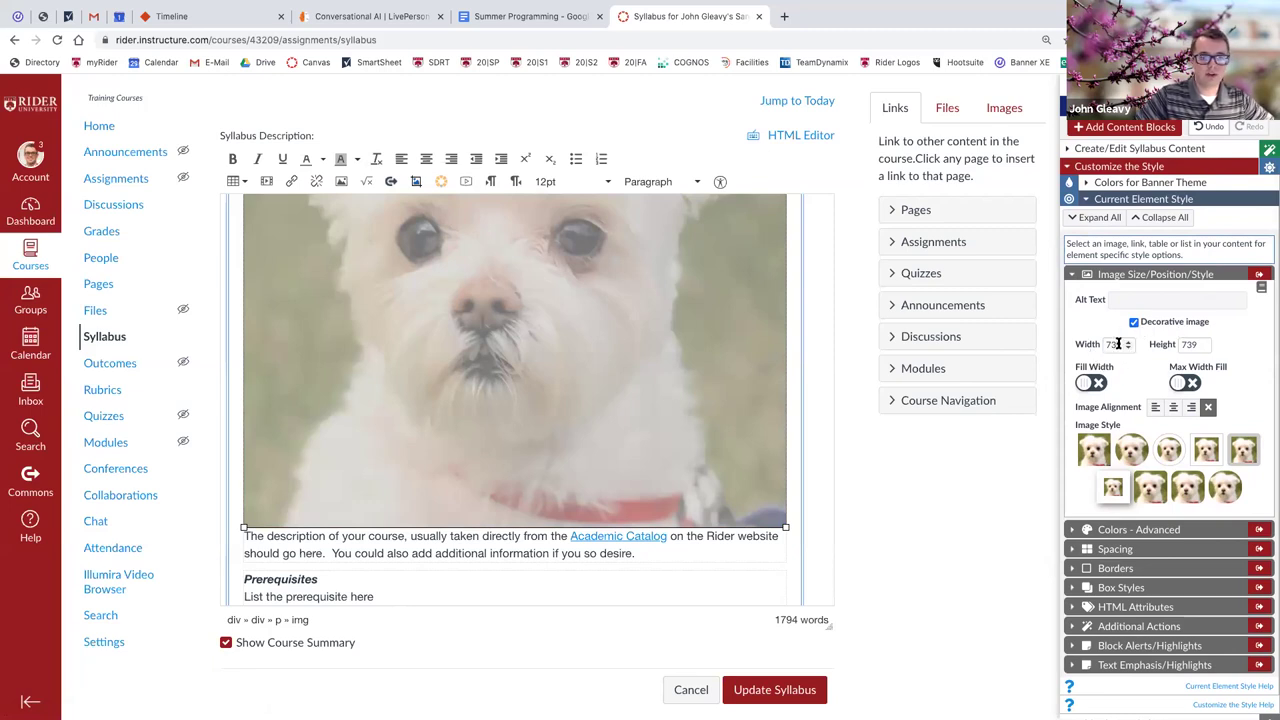
pyautogui.doubleClick(1115, 344)
pyautogui.write('250')
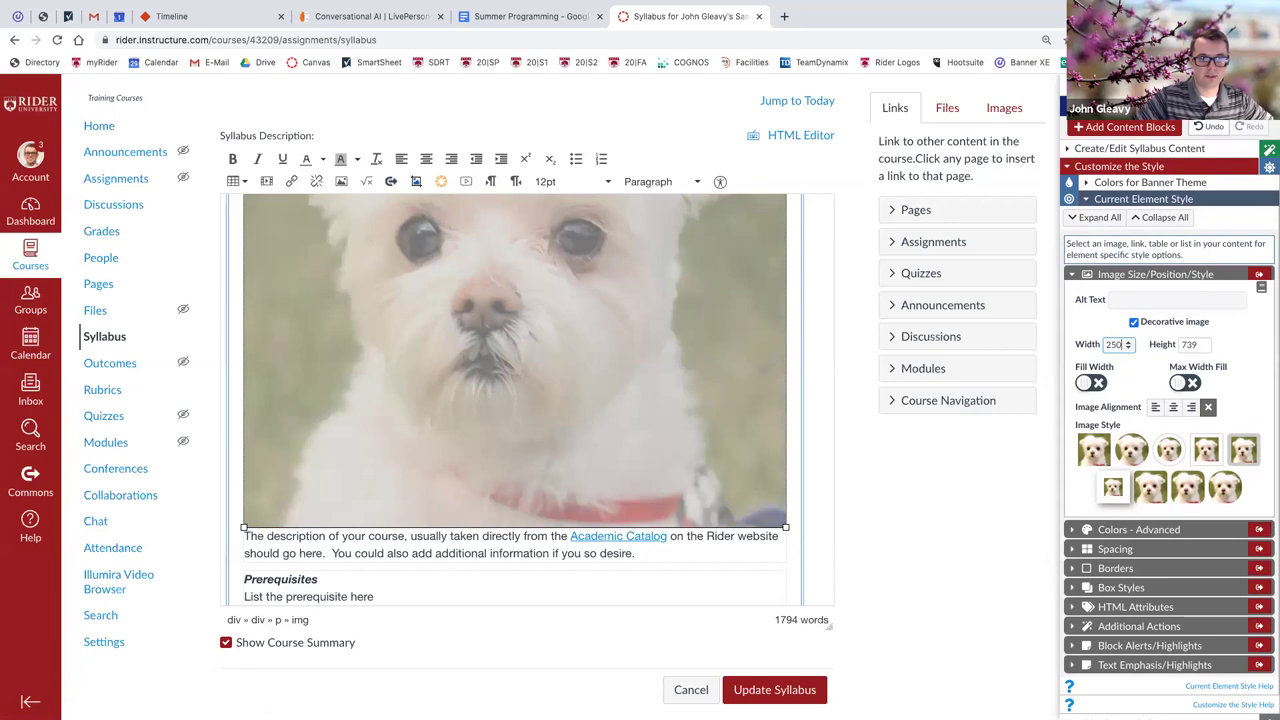
pyautogui.press('Tab')
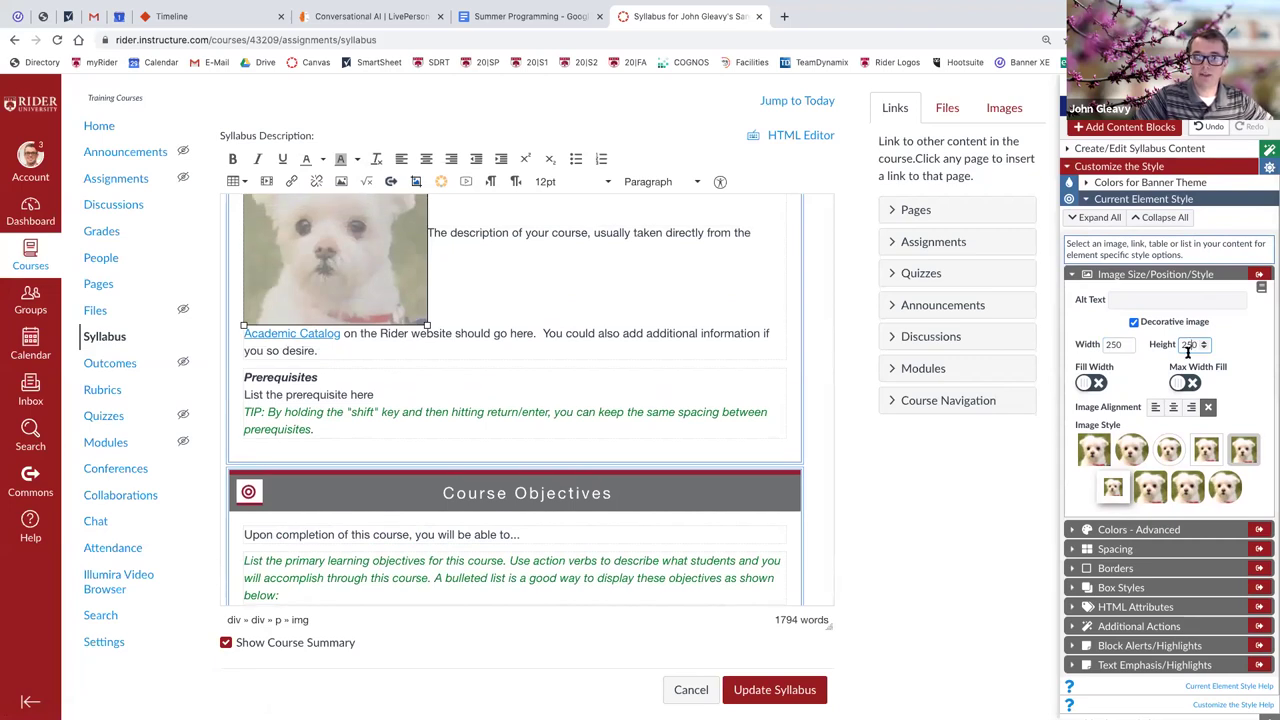
# Reduce the dog image in the Course Description block to 175 pixels wide with proportional height.
pyautogui.scroll(1, 518, 359)
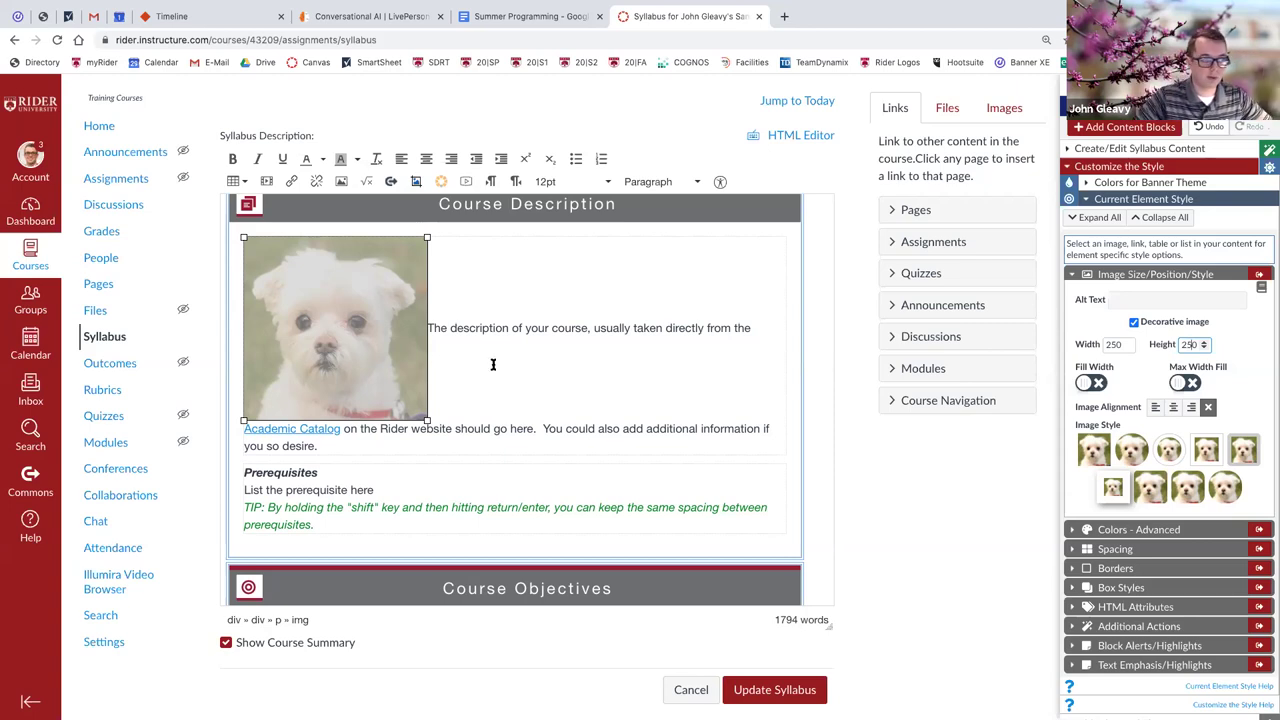
pyautogui.click(1119, 346)
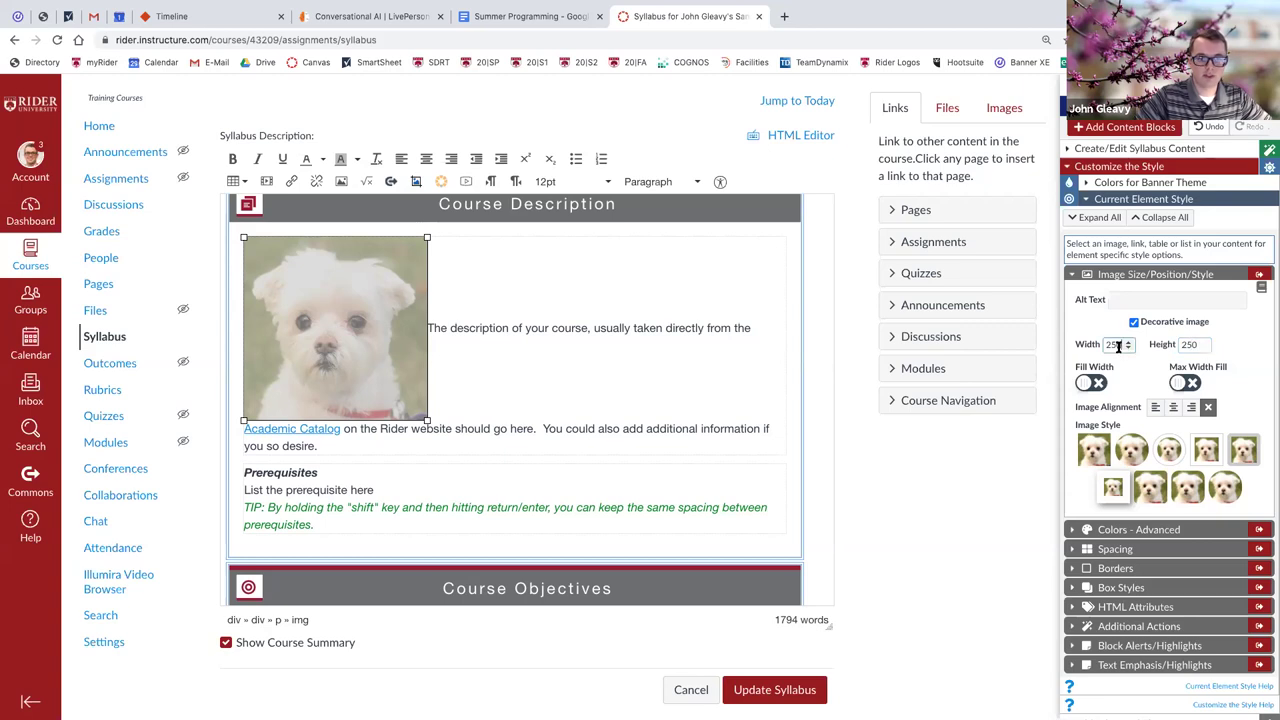
pyautogui.write('175')
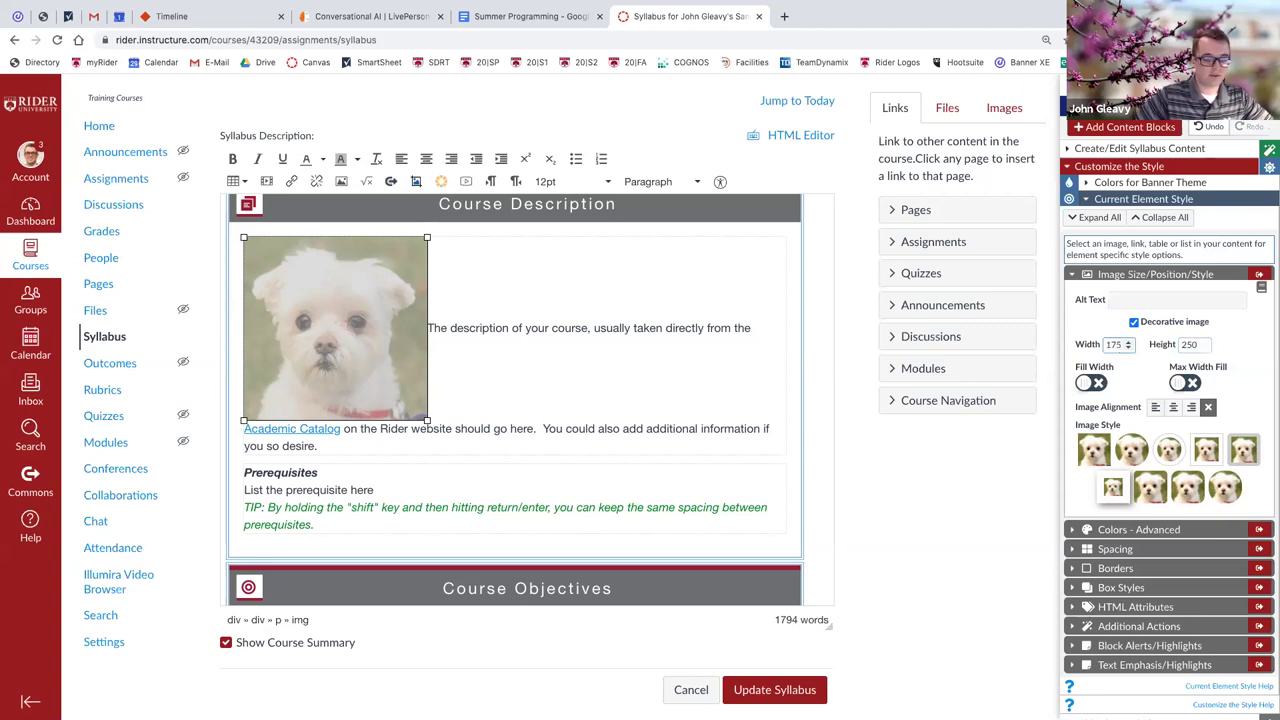
pyautogui.press('Tab')
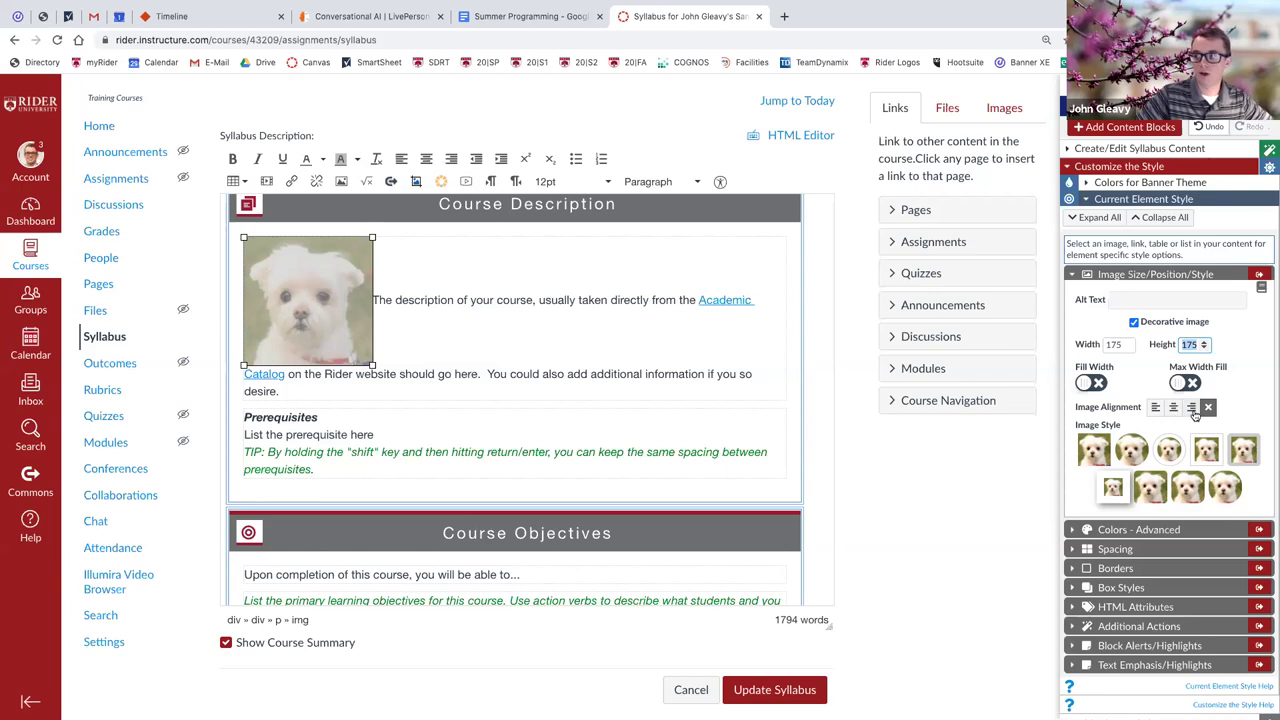
# Align the dog image to the right of the text and enlarge it freehand to about 180 × 180 pixels.
pyautogui.click(1191, 408)
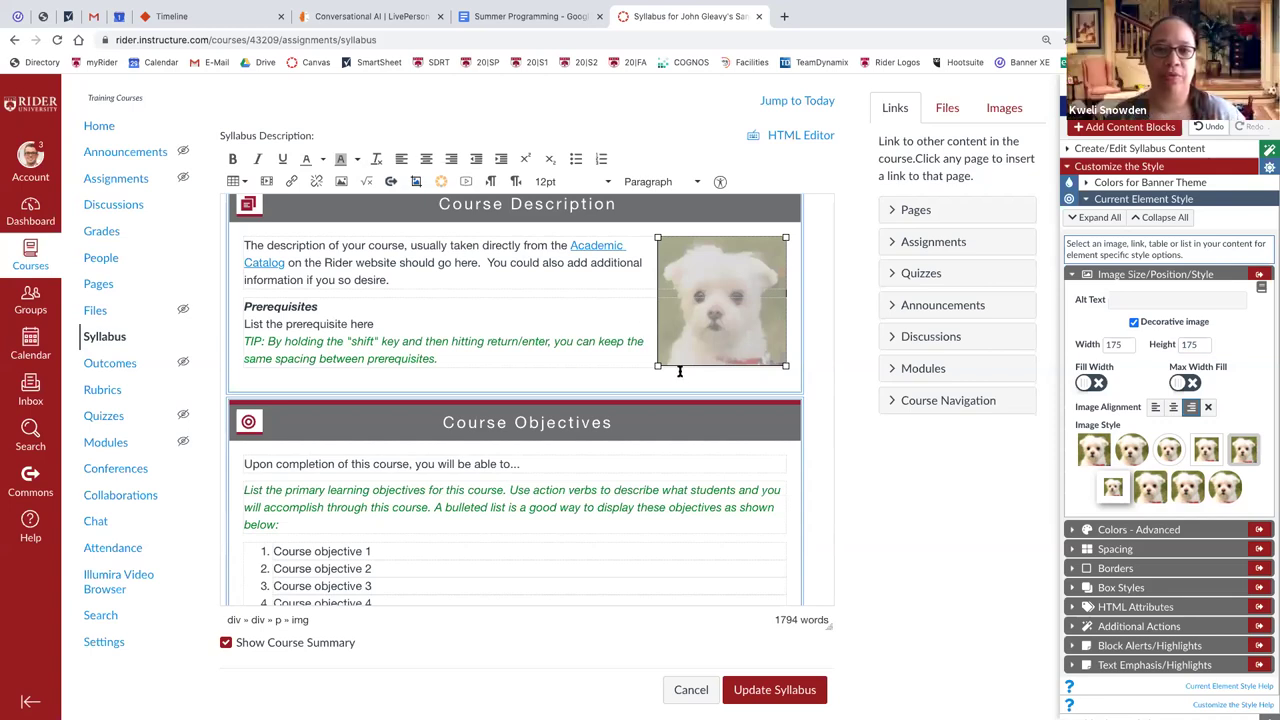
pyautogui.moveTo(657, 366)
pyautogui.mouseDown()
pyautogui.moveTo(685, 333)
pyautogui.moveTo(654, 369)
pyautogui.mouseUp()
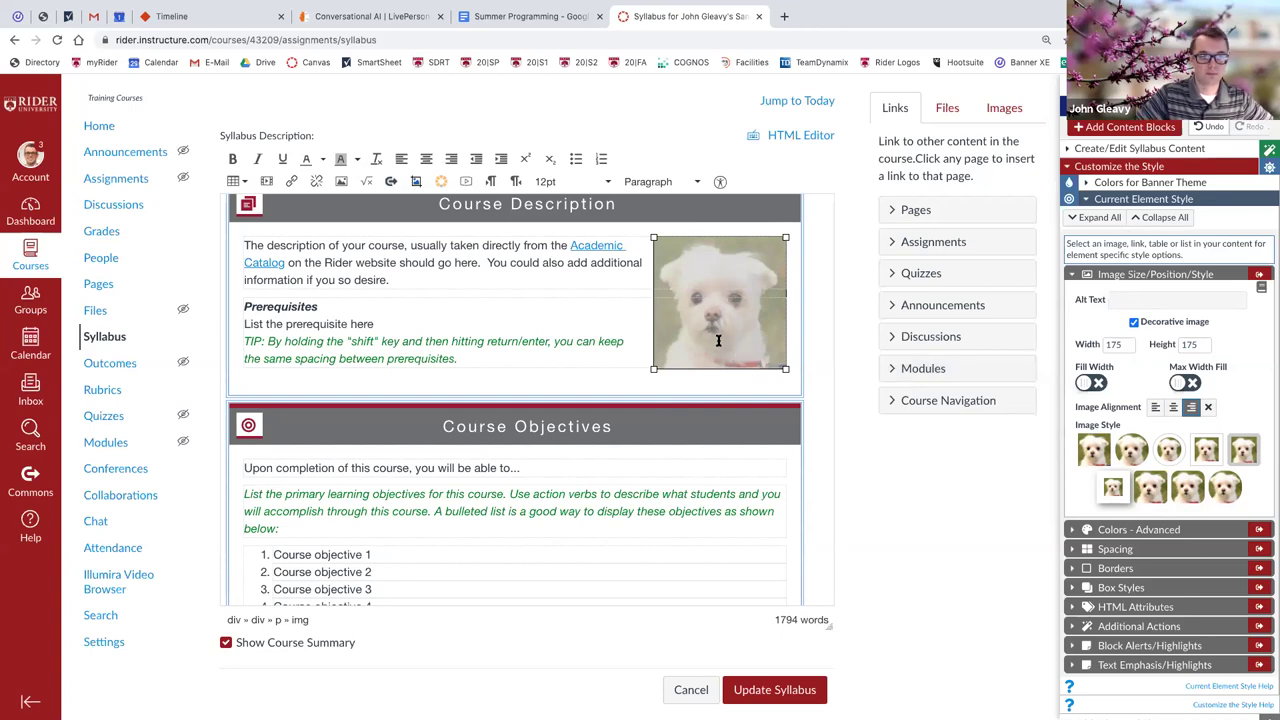
pyautogui.click(597, 278)
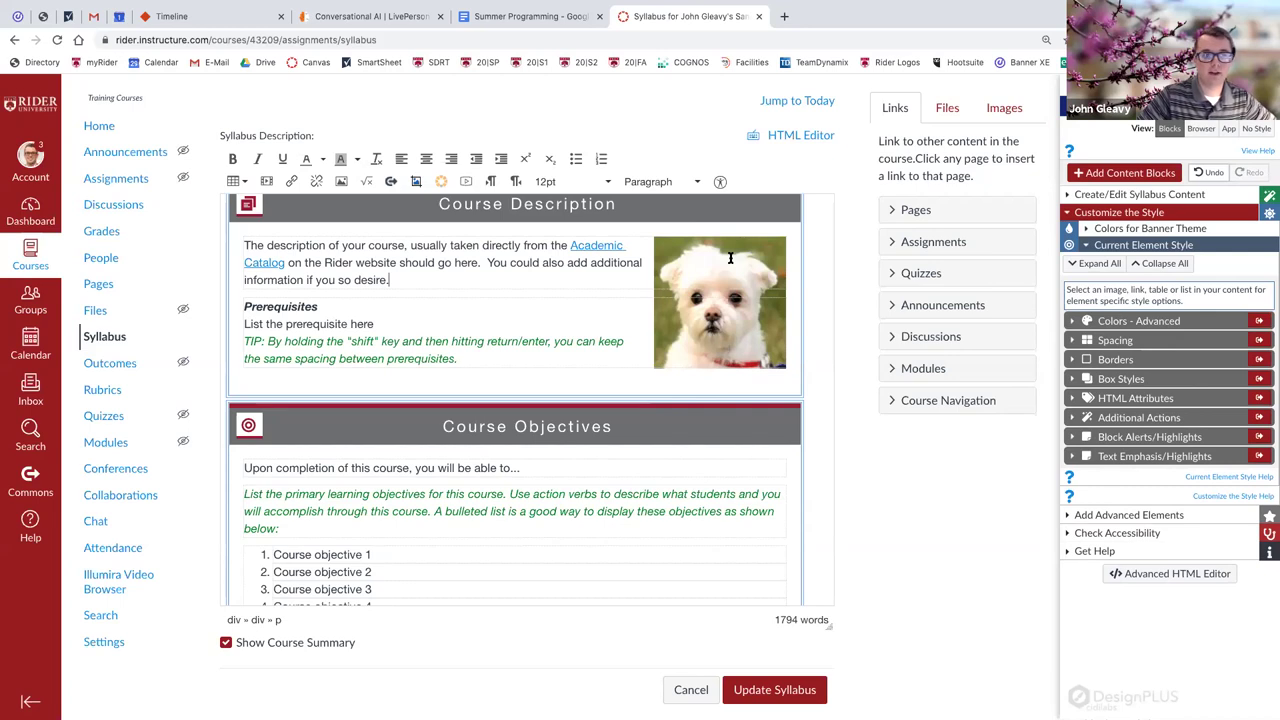
# Try the circular image style on the dog photo, followed by a square style without a border.
pyautogui.click(731, 259)
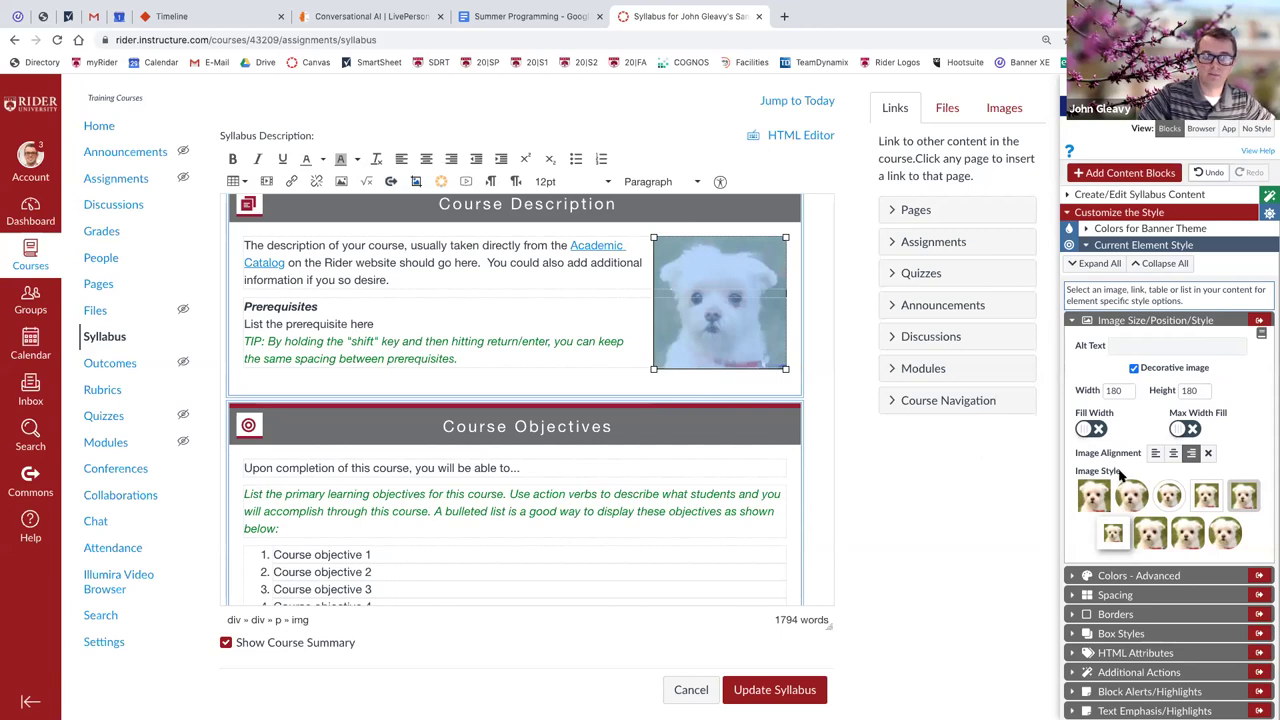
pyautogui.click(1133, 499)
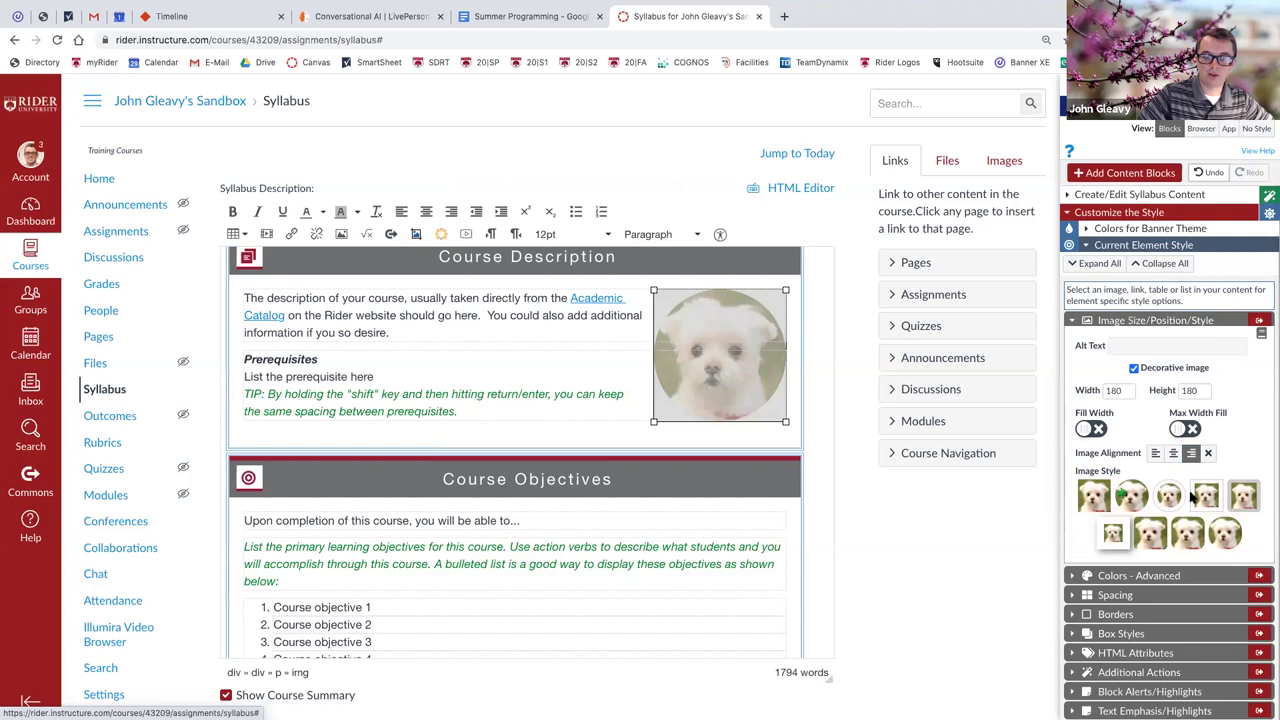
pyautogui.click(1204, 505)
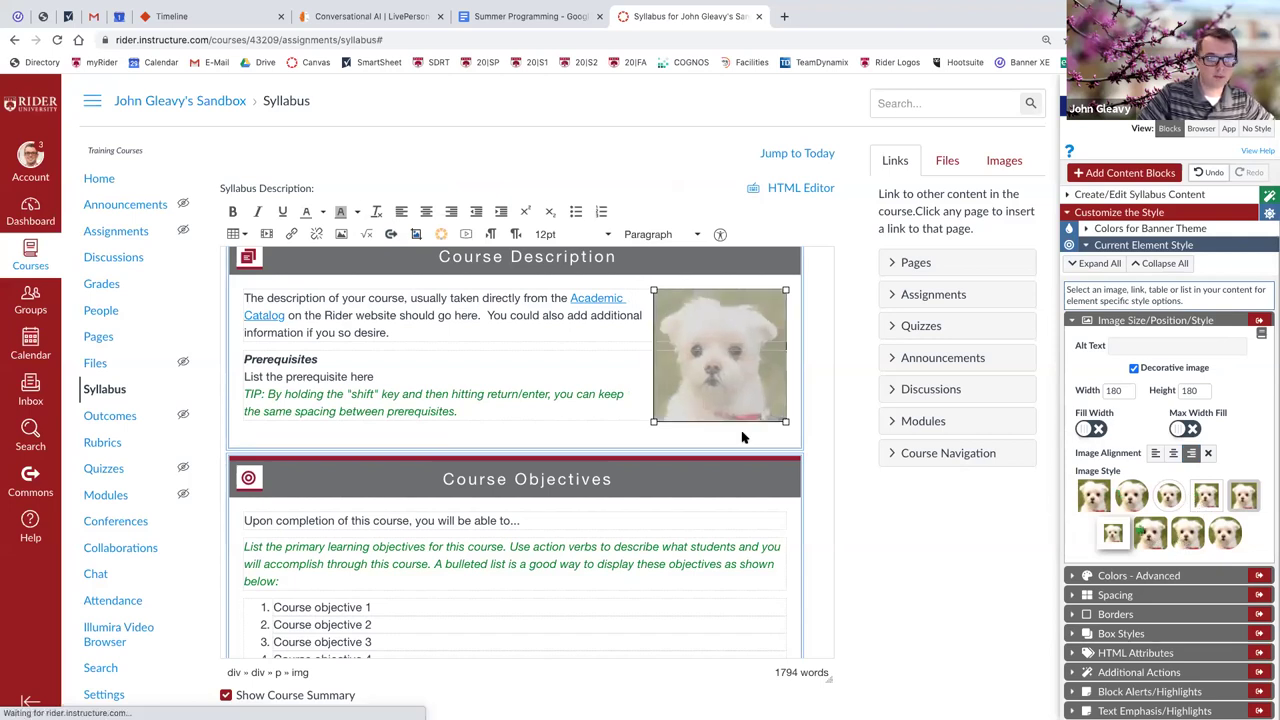
pyautogui.click(604, 330)
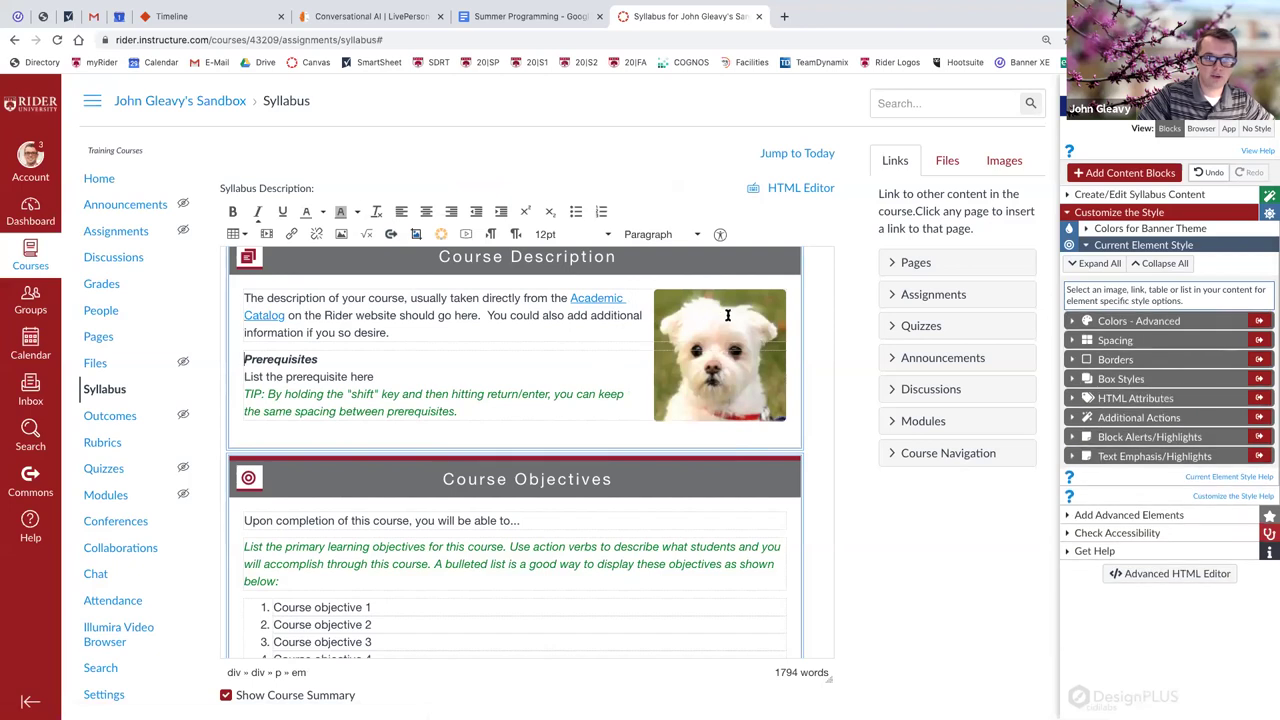
# Apply the square image style with a thin white framed border to the dog photo.
pyautogui.click(728, 315)
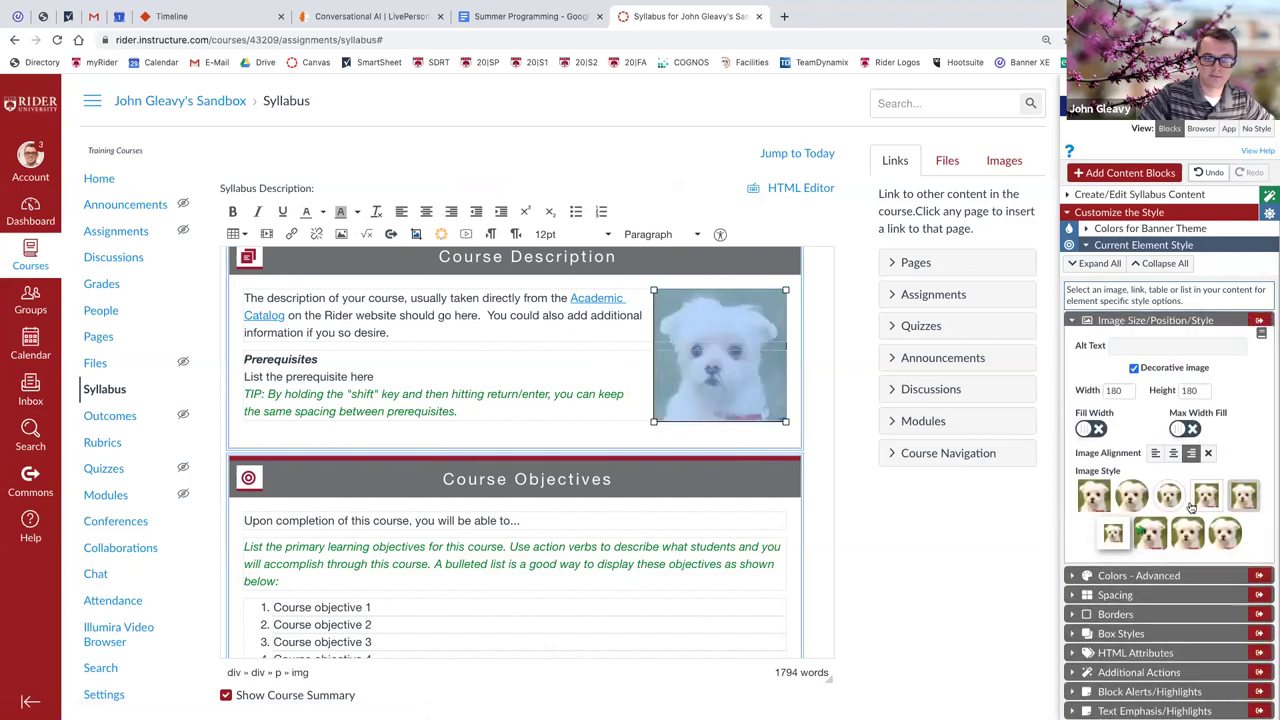
pyautogui.click(1207, 497)
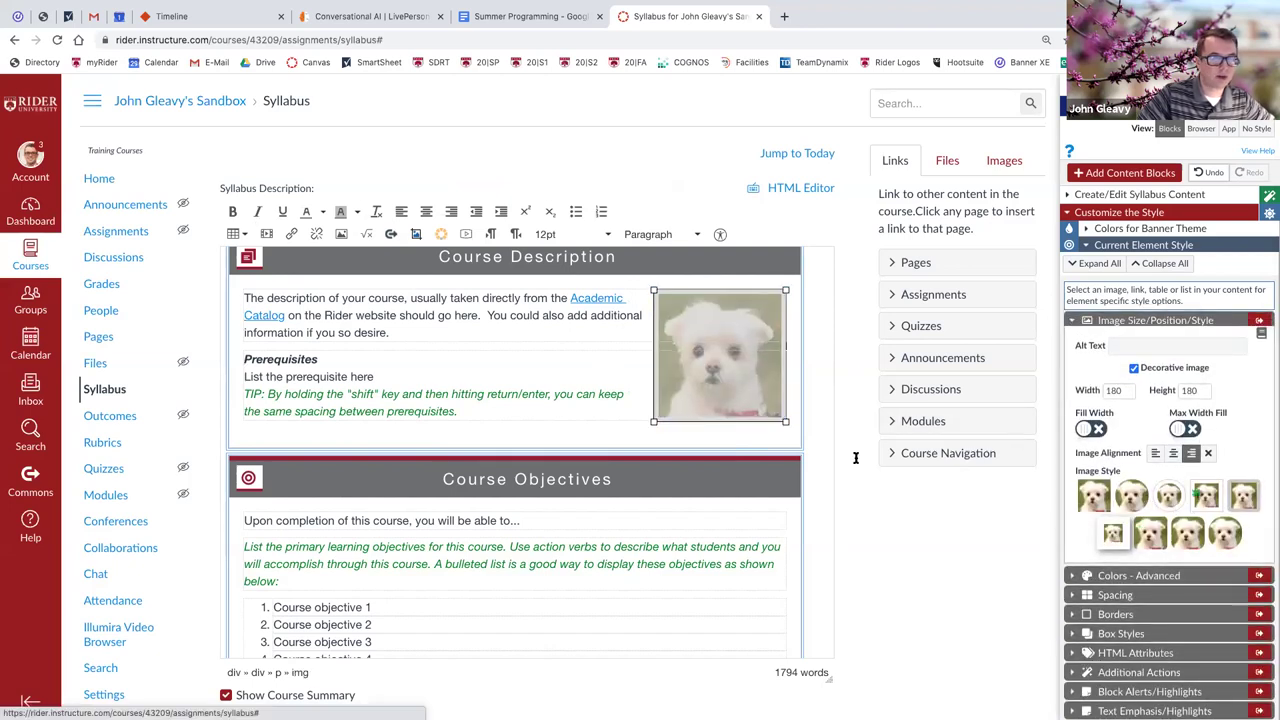
pyautogui.click(497, 326)
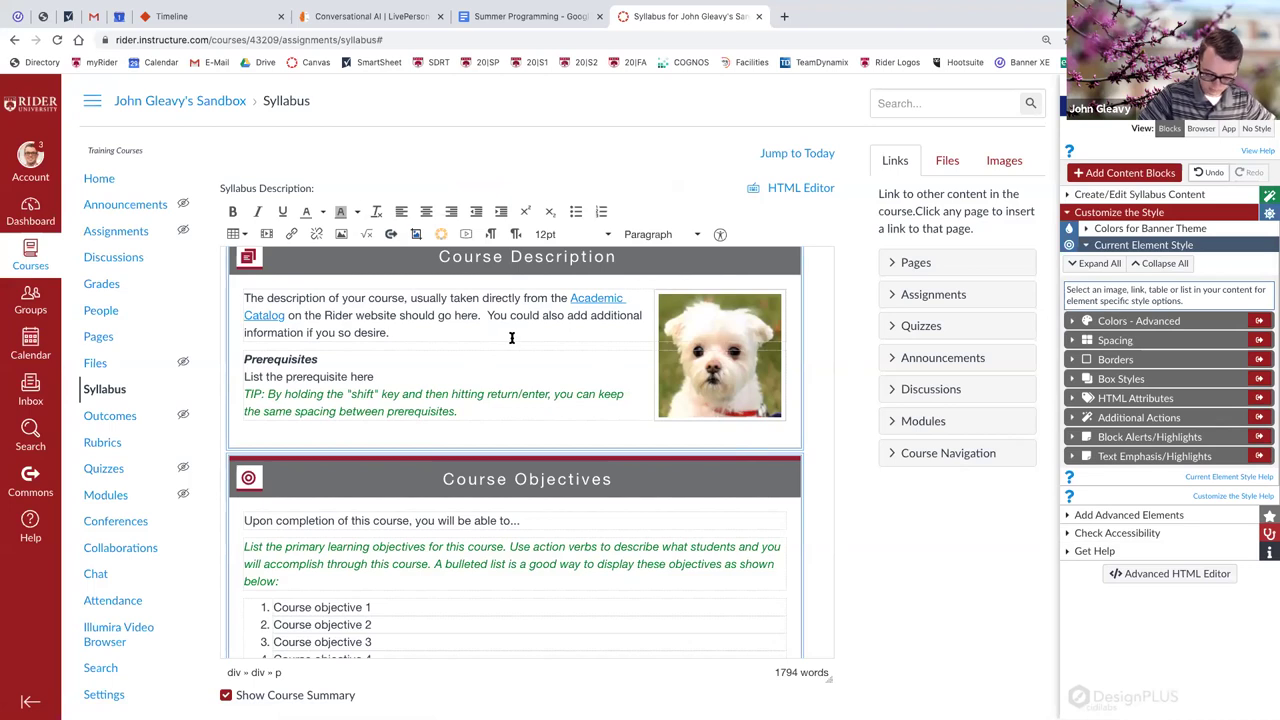
# Save the syllabus and check the dog image's placement in the Course Description block of the saved page.
pyautogui.scroll(-1, 511, 338)
pyautogui.scroll(1, 511, 338)
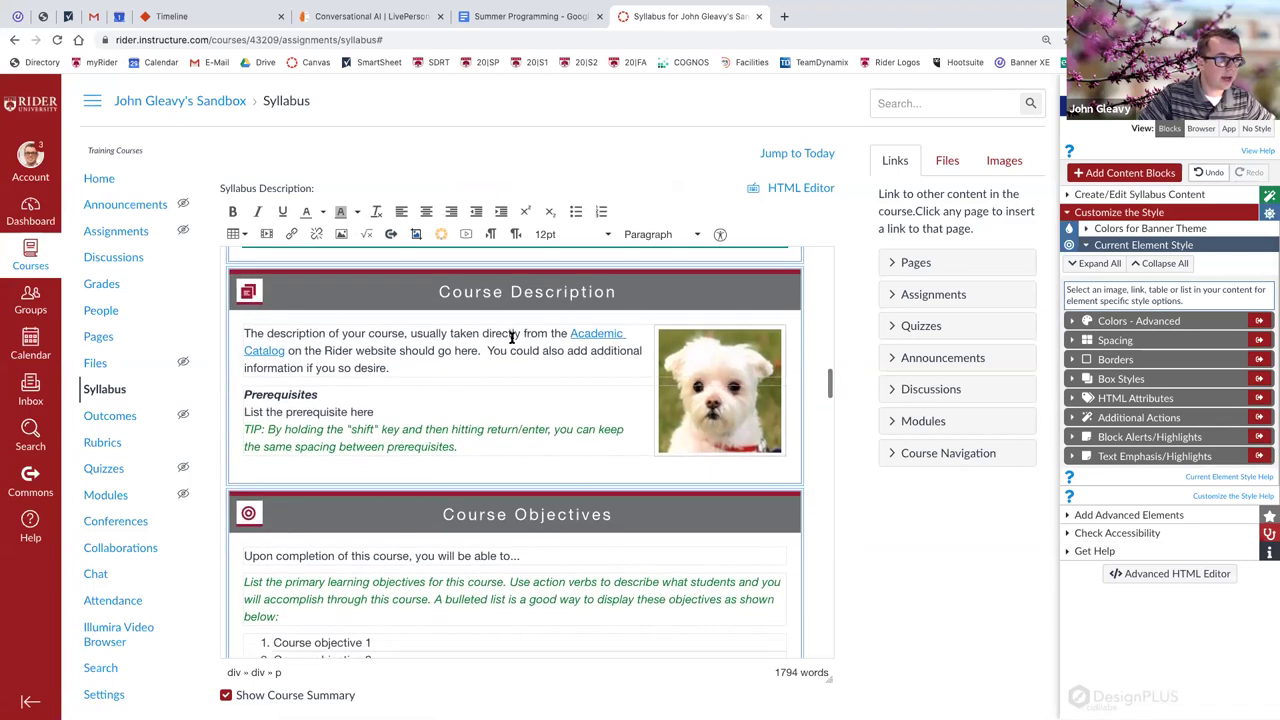
pyautogui.scroll(-3, 857, 409)
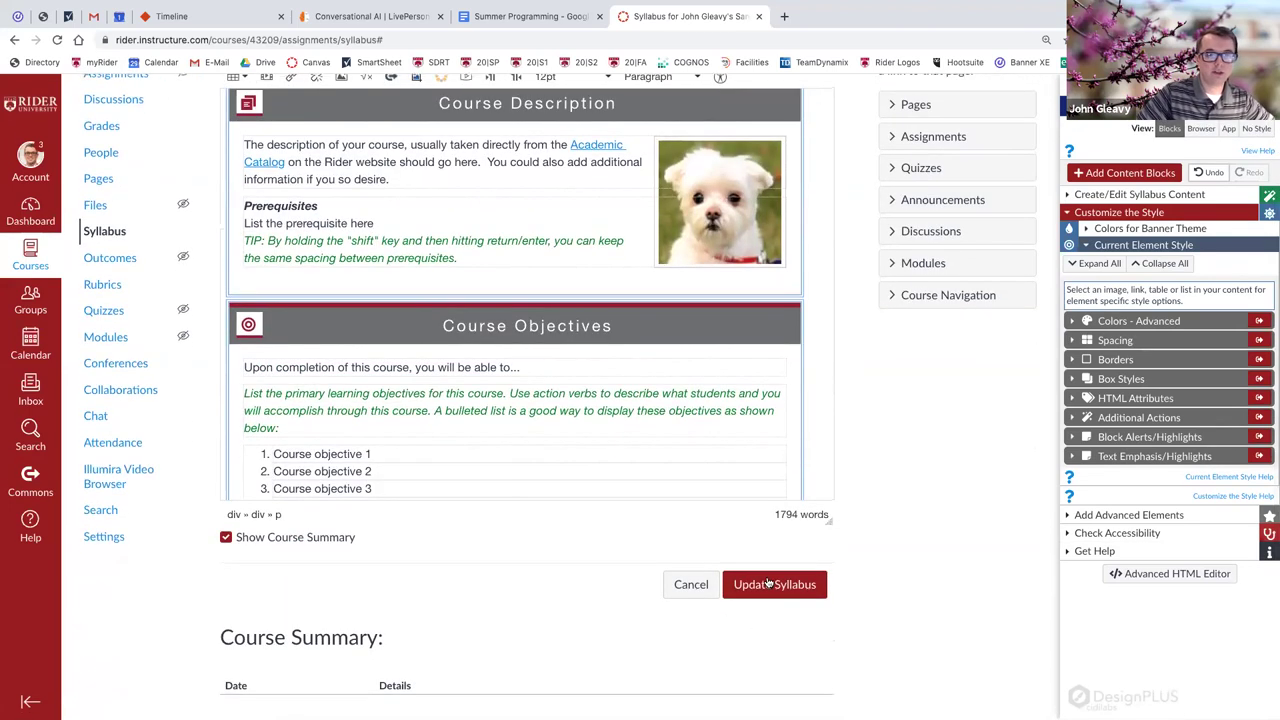
pyautogui.click(768, 584)
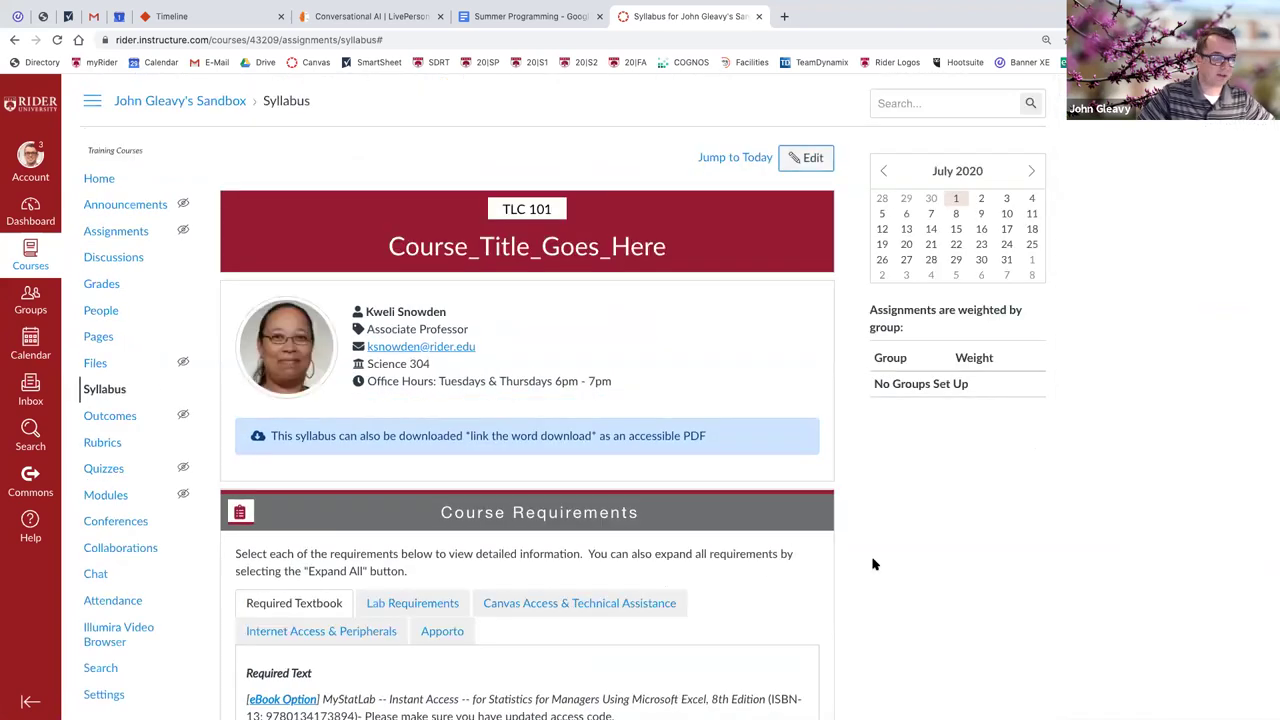
pyautogui.scroll(-8, 872, 565)
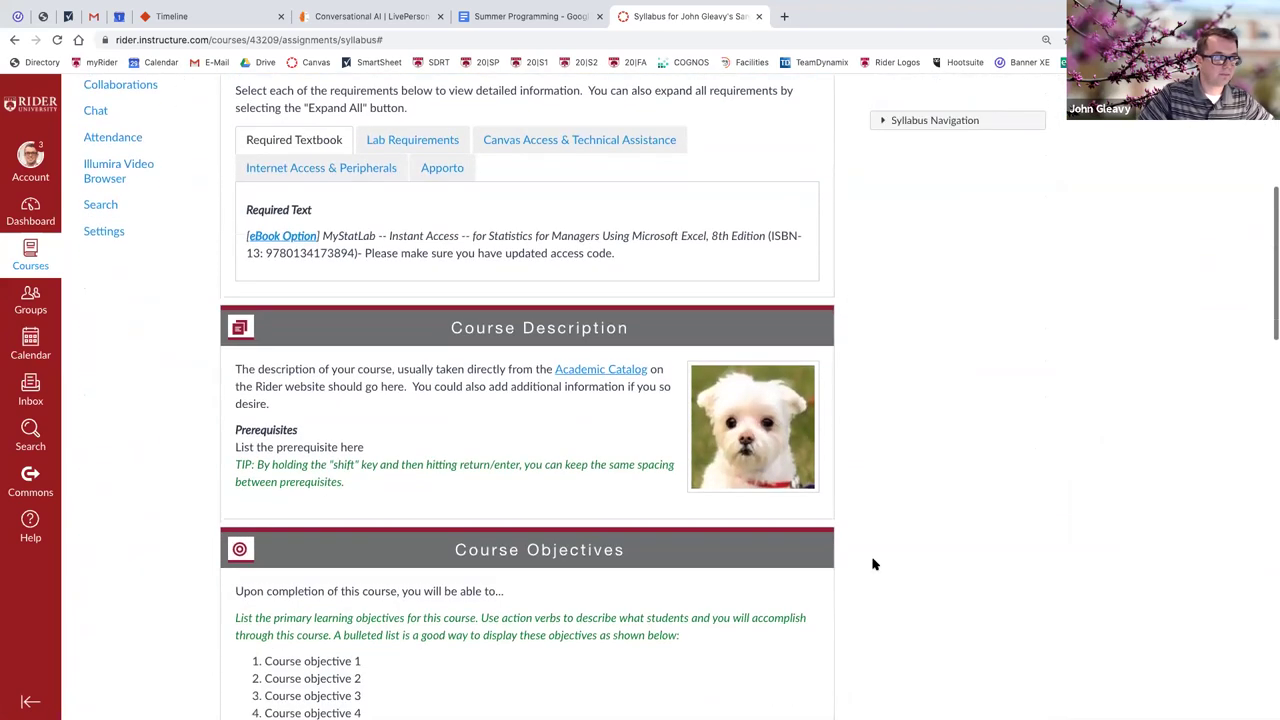
pyautogui.scroll(-2, 868, 575)
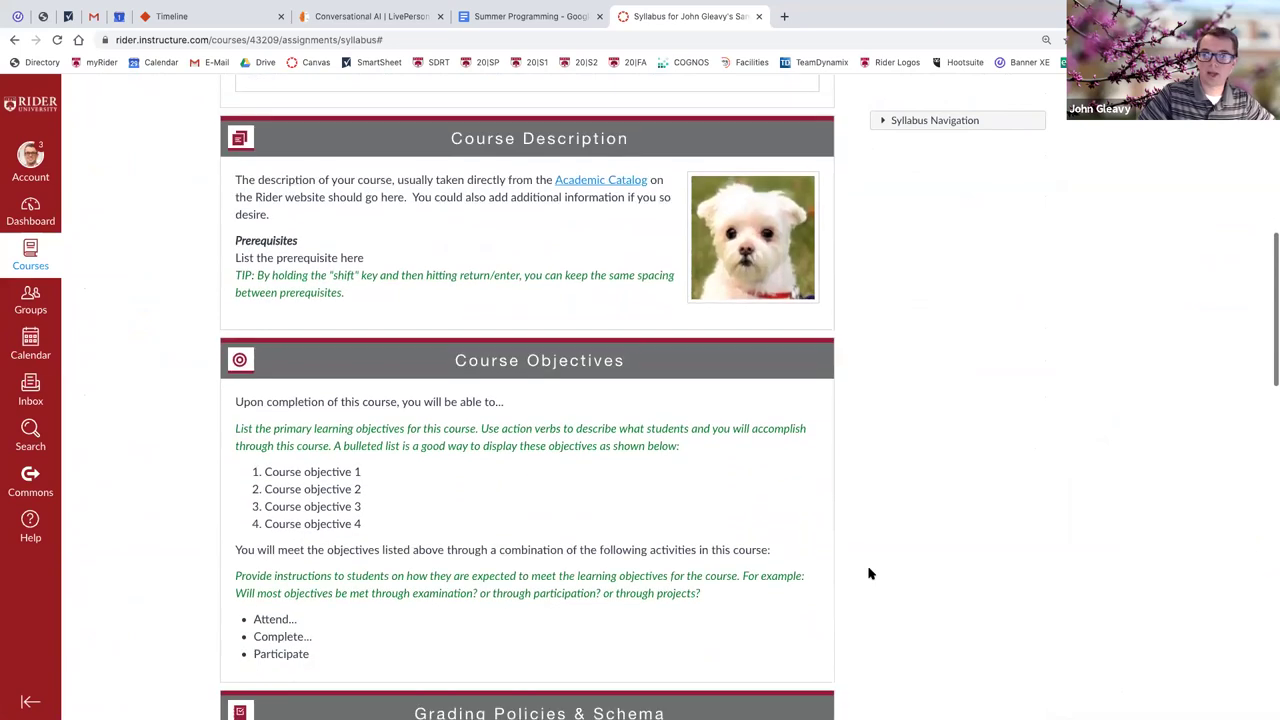
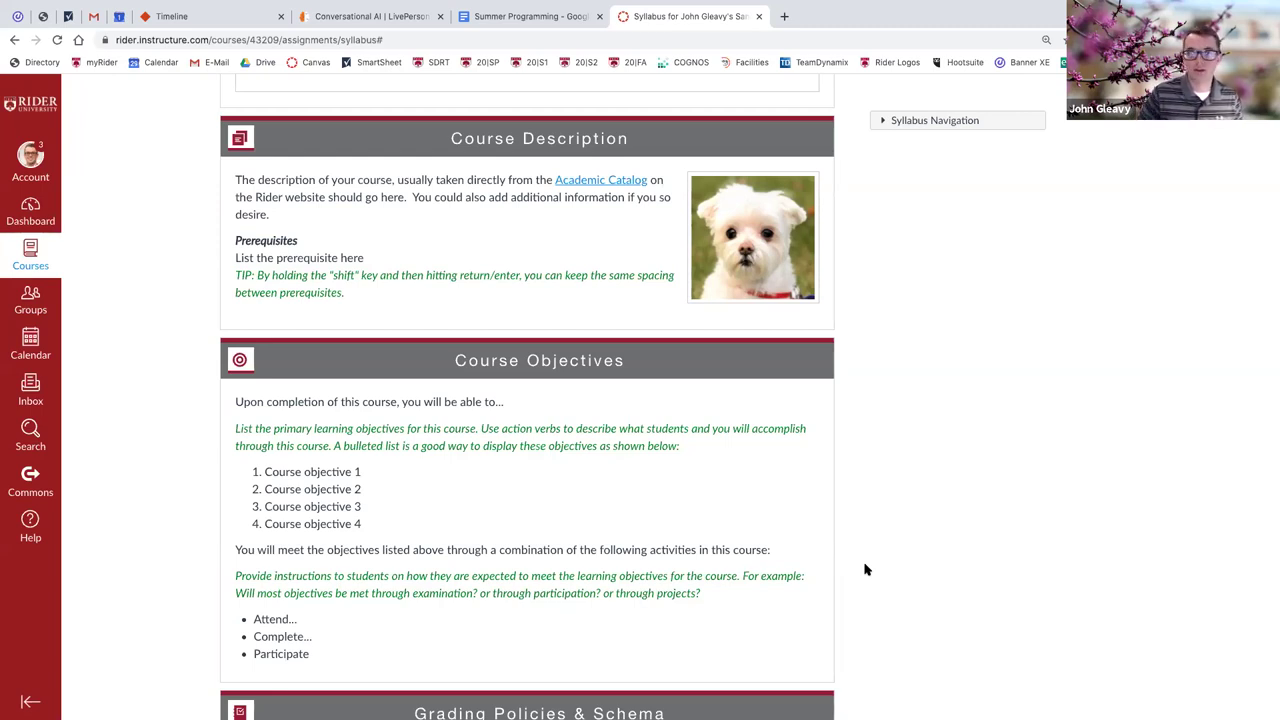
pyautogui.scroll(8, 897, 538)
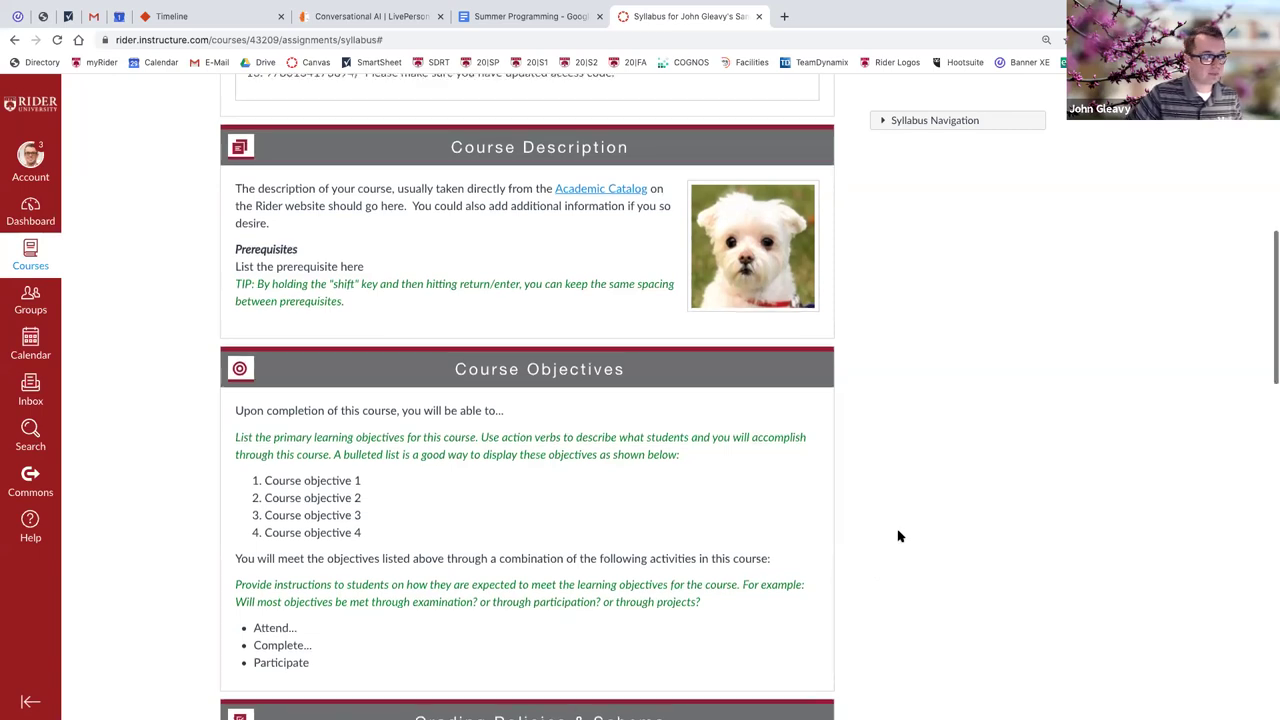
pyautogui.scroll(6, 897, 535)
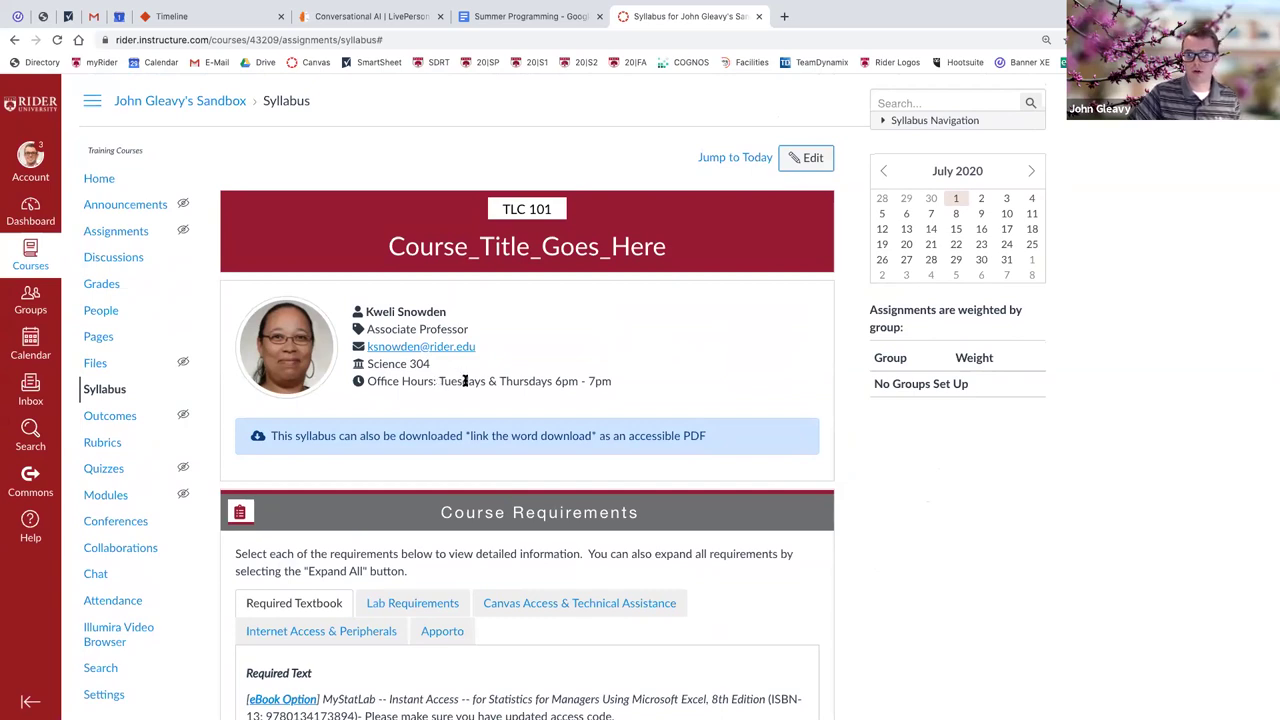
# Open the course's People page and examine the profile pictures in the roster at an enlarged zoom.
pyautogui.click(115, 313)
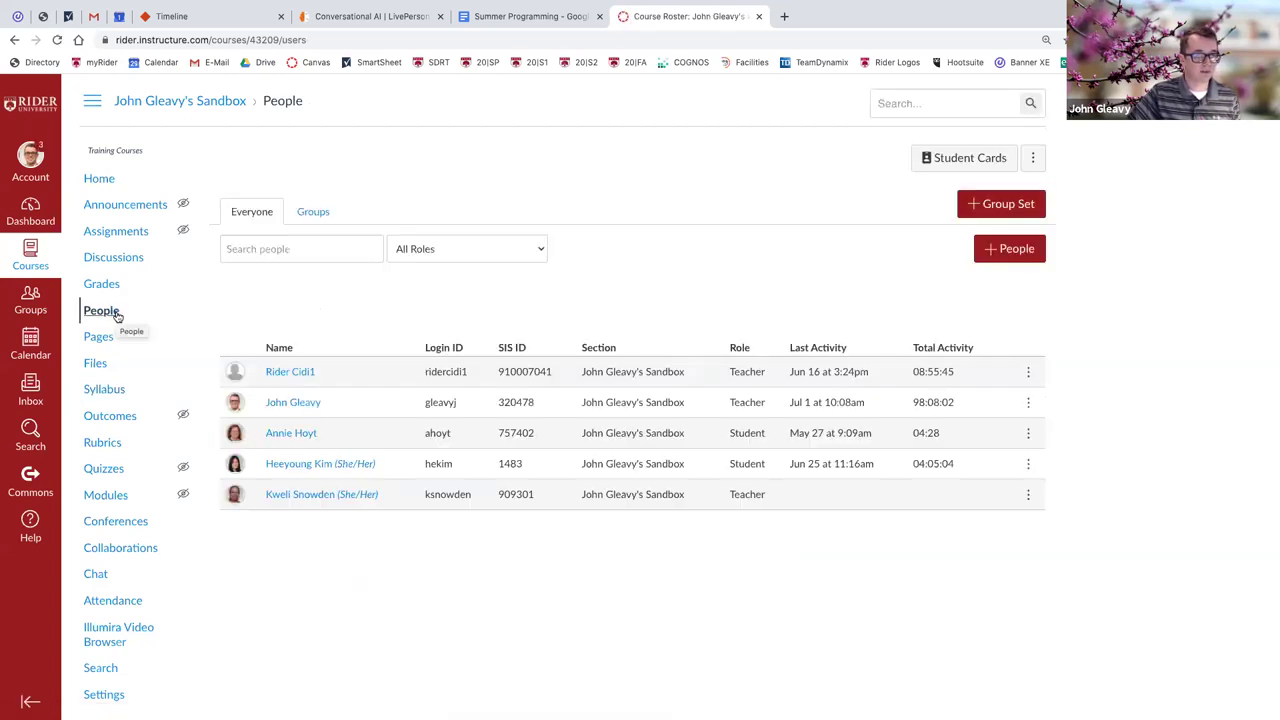
pyautogui.scroll(-2, 375, 377)
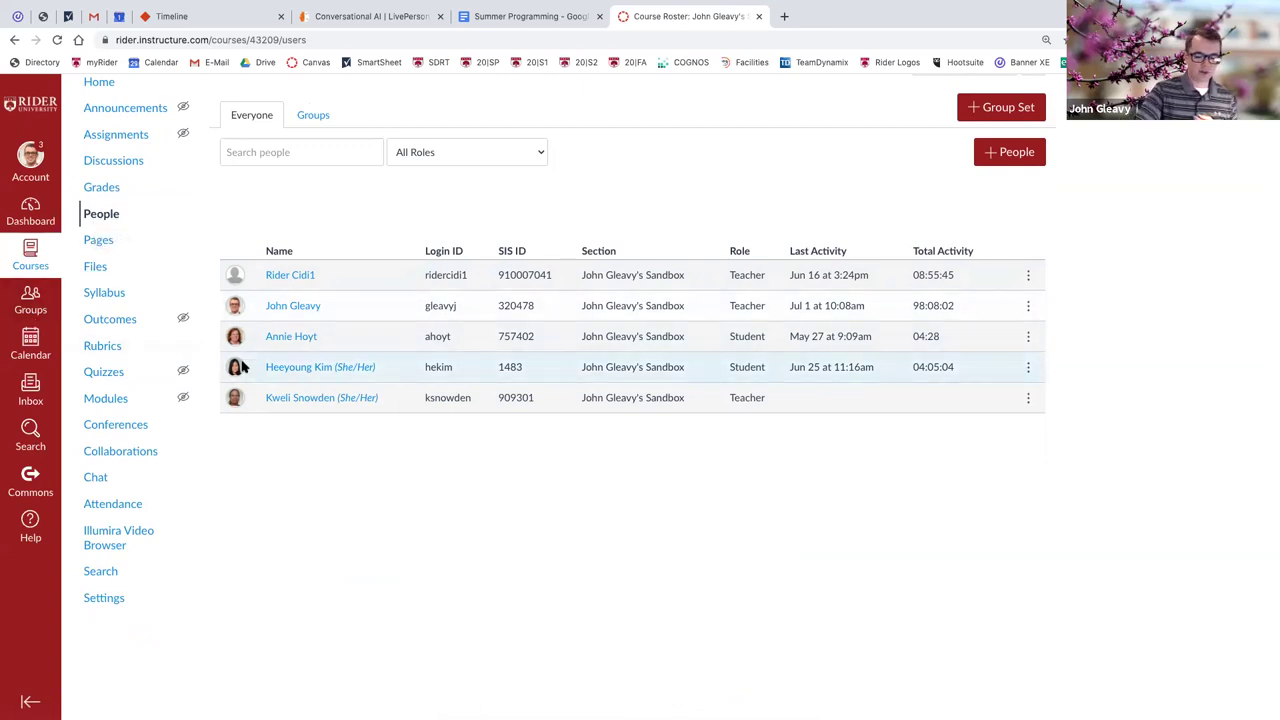
pyautogui.hotkey('ctrl', '+')
pyautogui.hotkey('ctrl', '+')
pyautogui.hotkey('ctrl', '+')
pyautogui.hotkey('ctrl', '+')
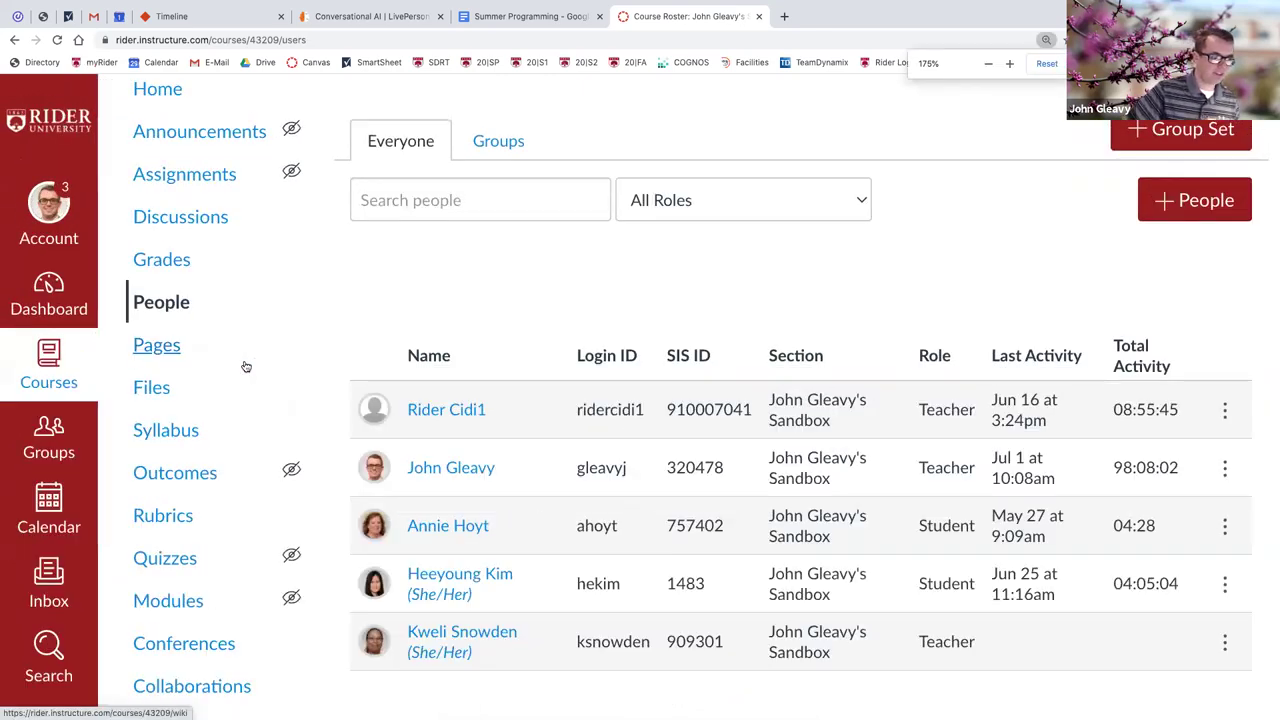
pyautogui.scroll(-1, 246, 367)
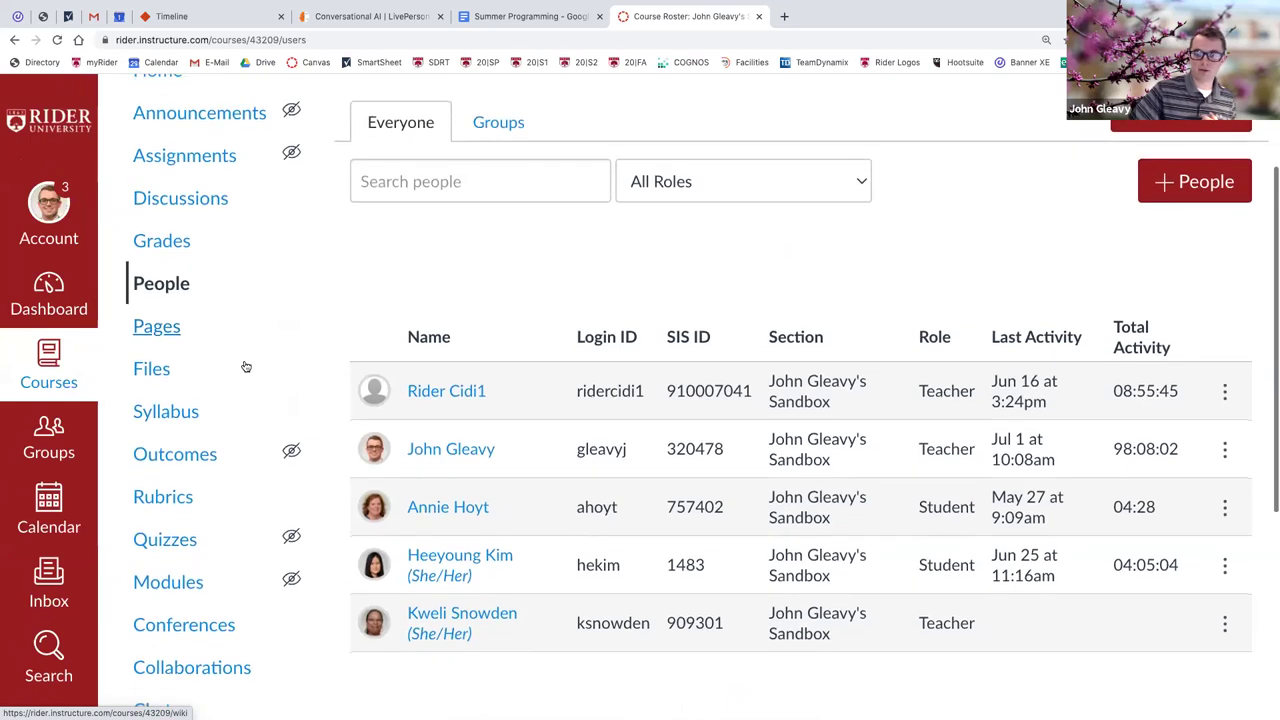
pyautogui.hotkey('ctrl', '-')
pyautogui.hotkey('ctrl', '-')
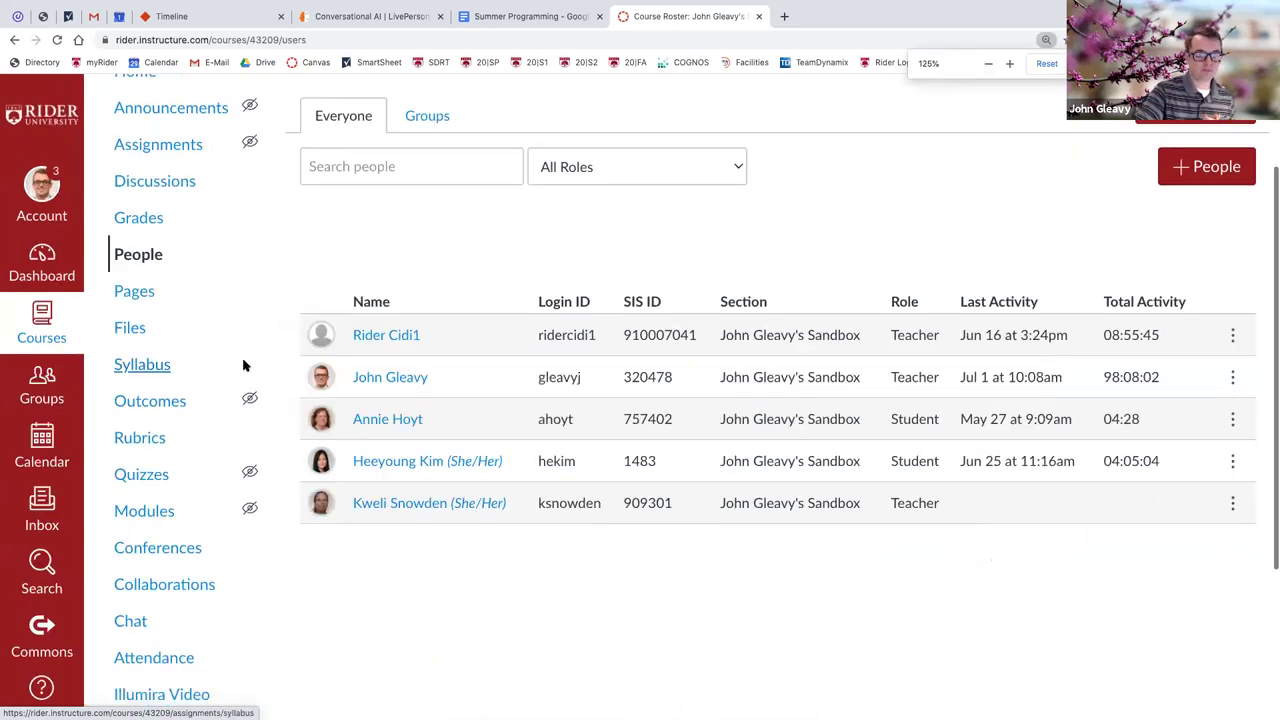
# Reduce the enlarged People page zoom to 110% and display the roster as student cards with profile pictures.
pyautogui.scroll(3, 250, 357)
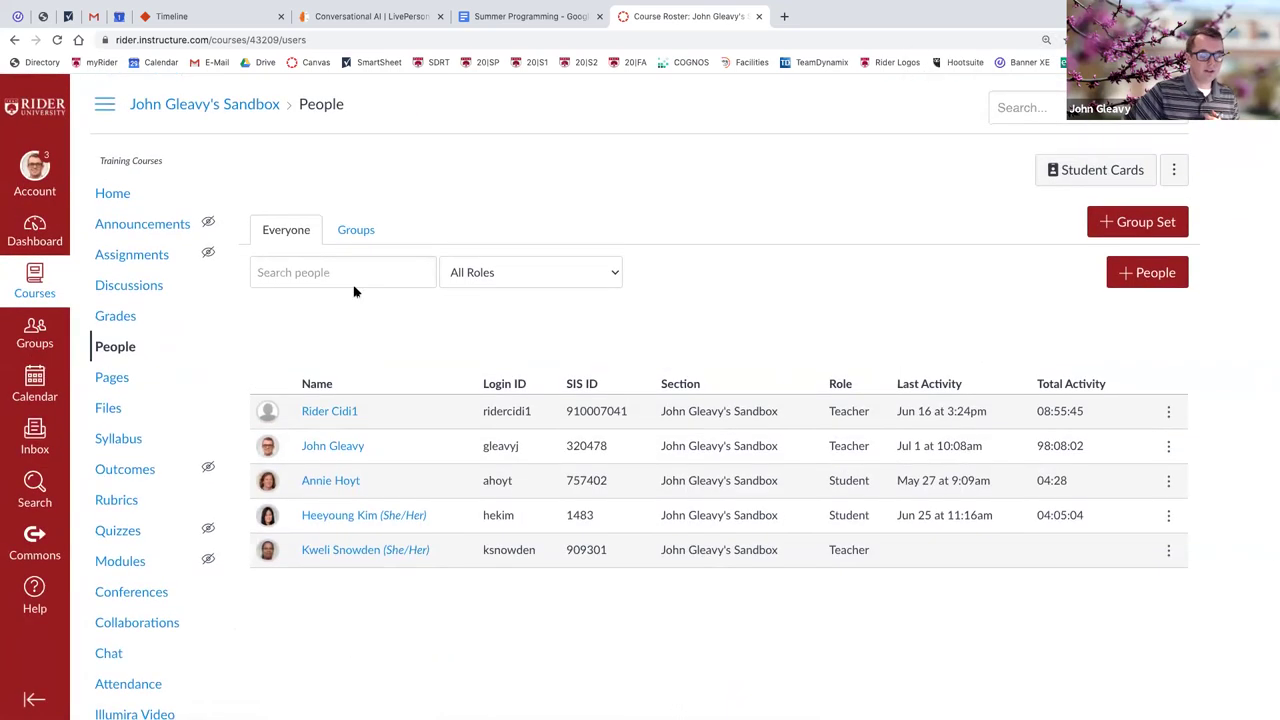
pyautogui.hotkey('ctrl', '-')
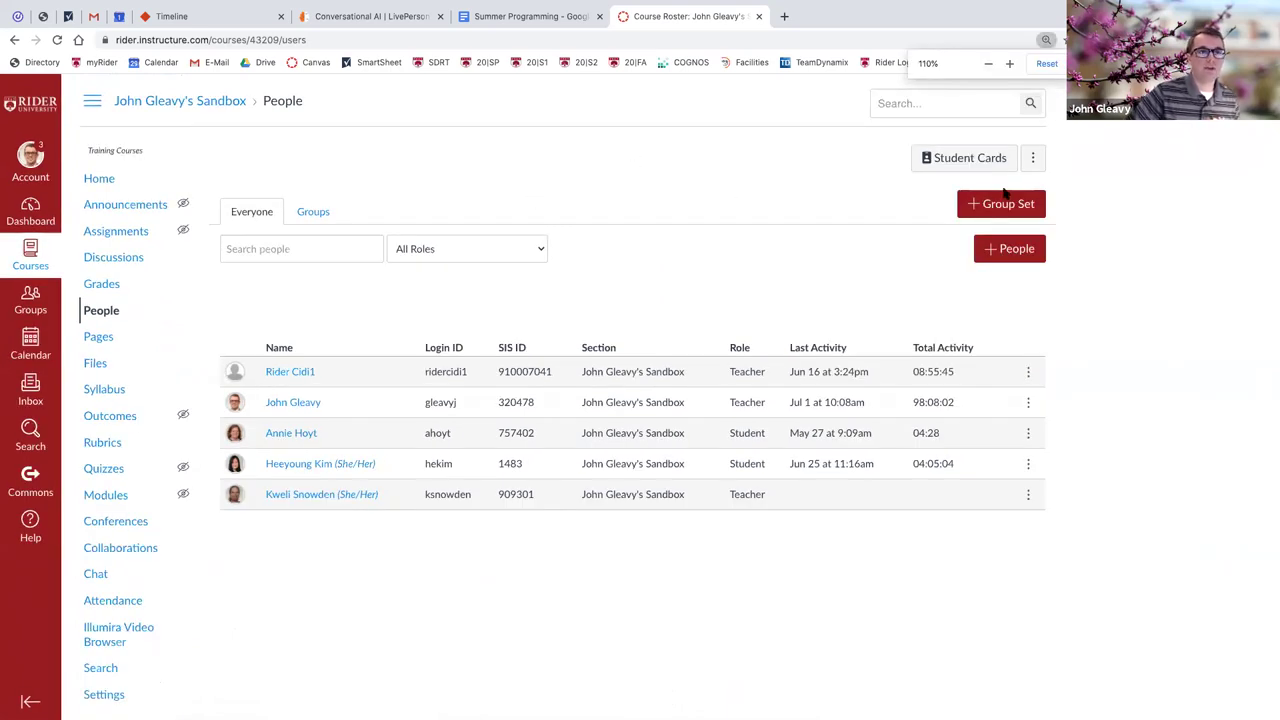
pyautogui.click(939, 165)
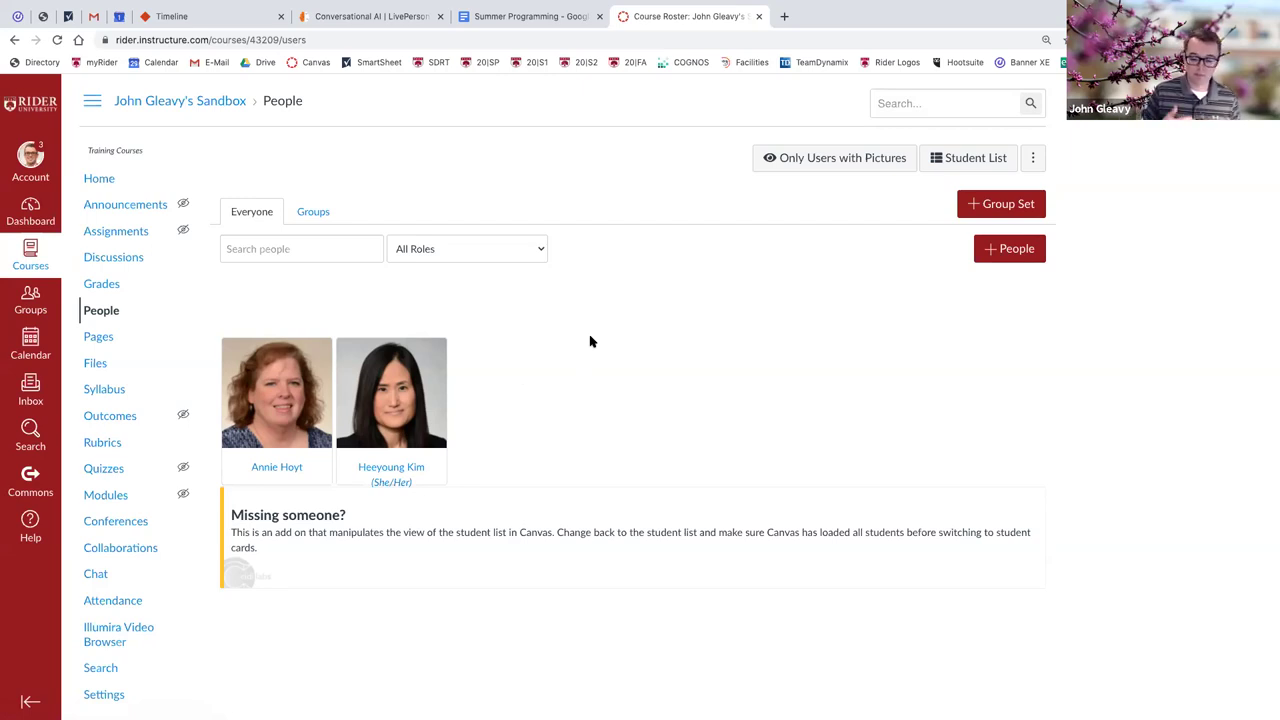
# Enable Multi-Tool in the course navigation settings, placing it between Illumira Video Browser and Search, and save the navigation.
pyautogui.click(128, 187)
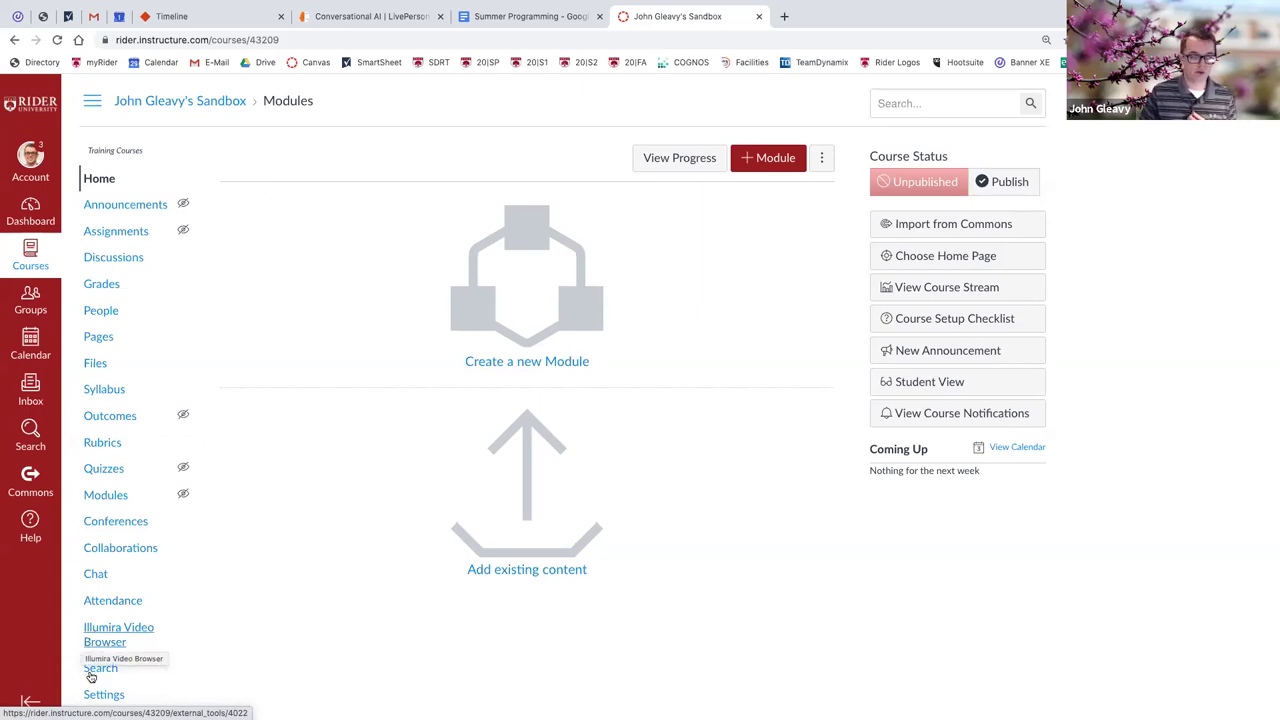
pyautogui.scroll(-1, 137, 683)
pyautogui.scroll(1, 137, 683)
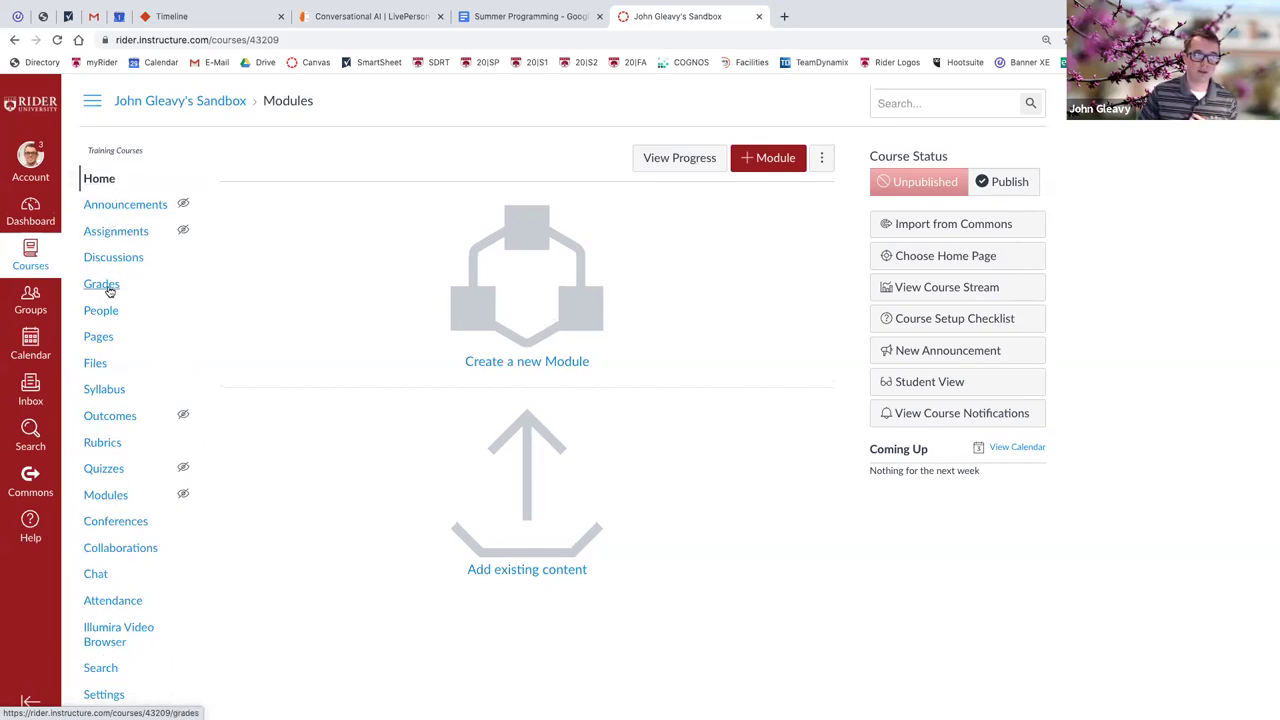
pyautogui.click(104, 696)
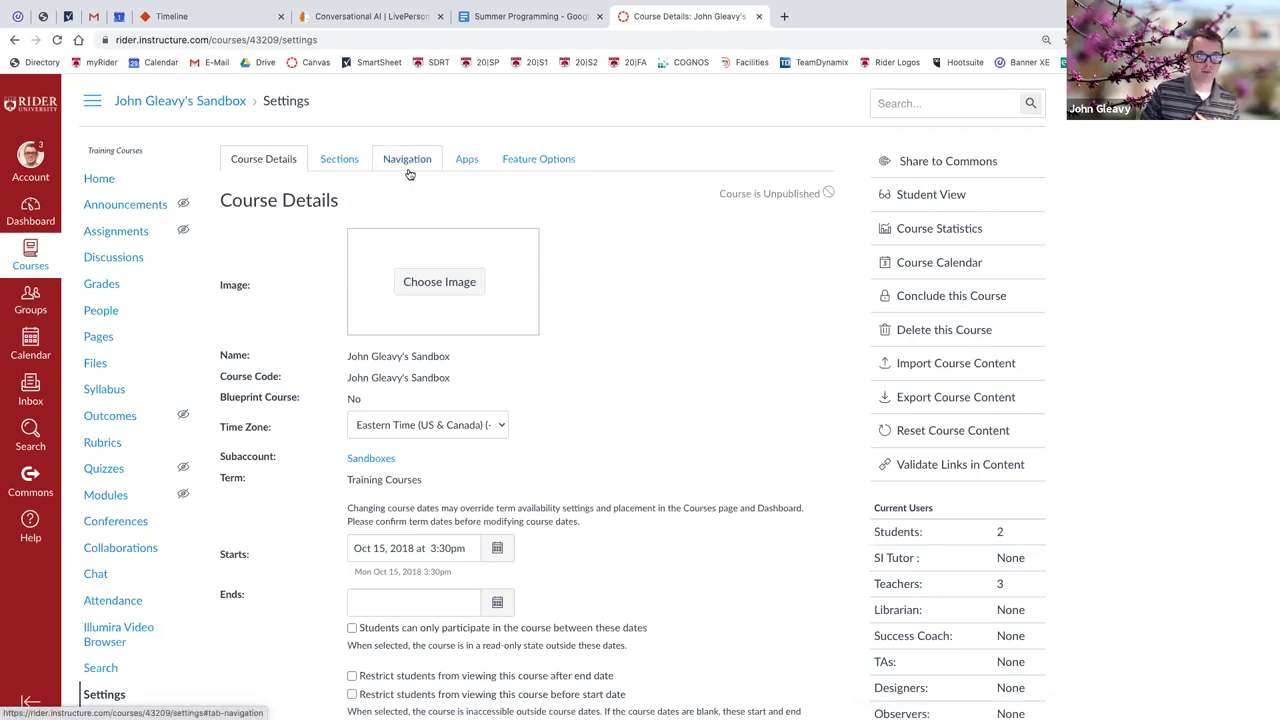
pyautogui.click(408, 160)
pyautogui.press('super+equal')
pyautogui.scroll(-5, 408, 172)
pyautogui.scroll(-3, 617, 245)
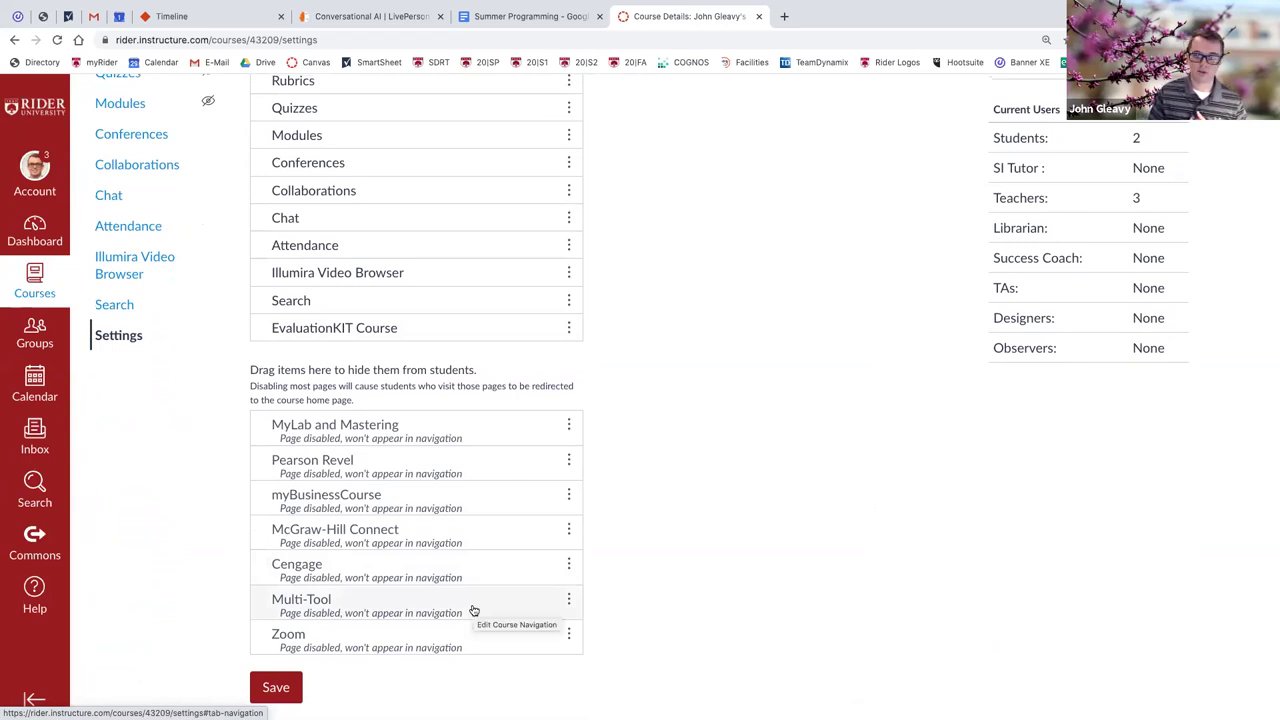
pyautogui.moveTo(470, 608); pyautogui.dragTo(480, 308)
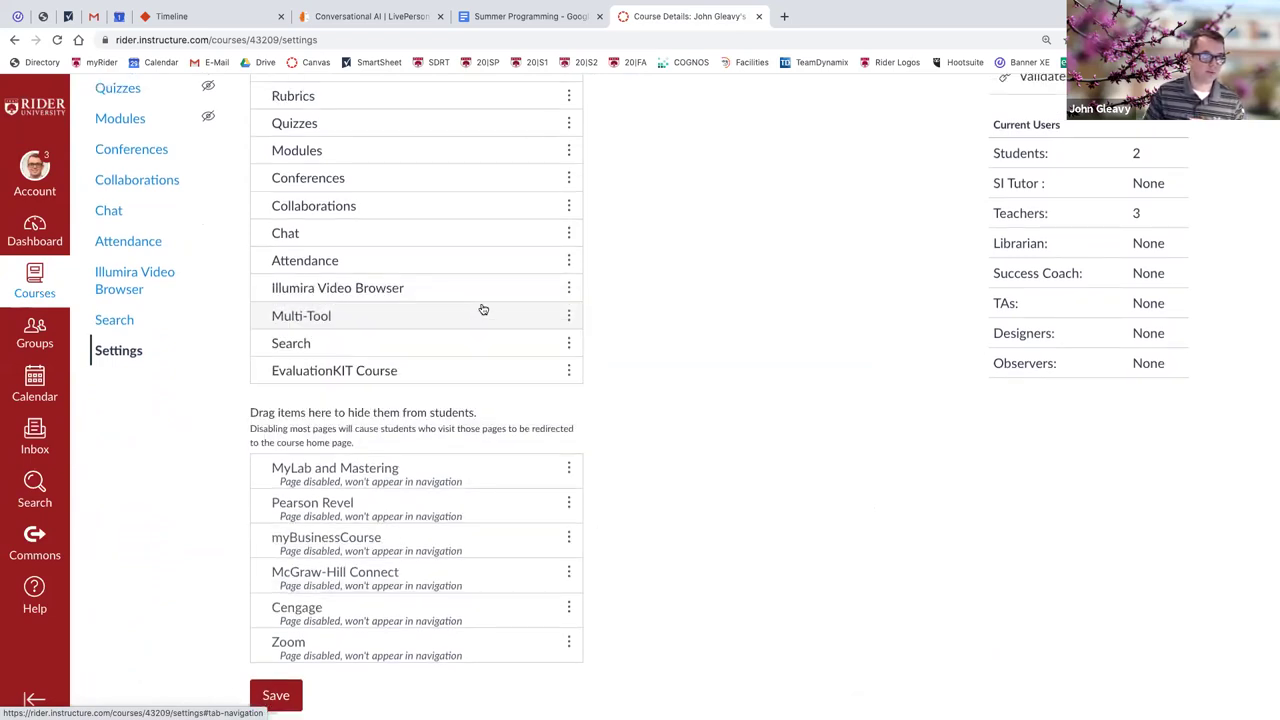
pyautogui.click(281, 697)
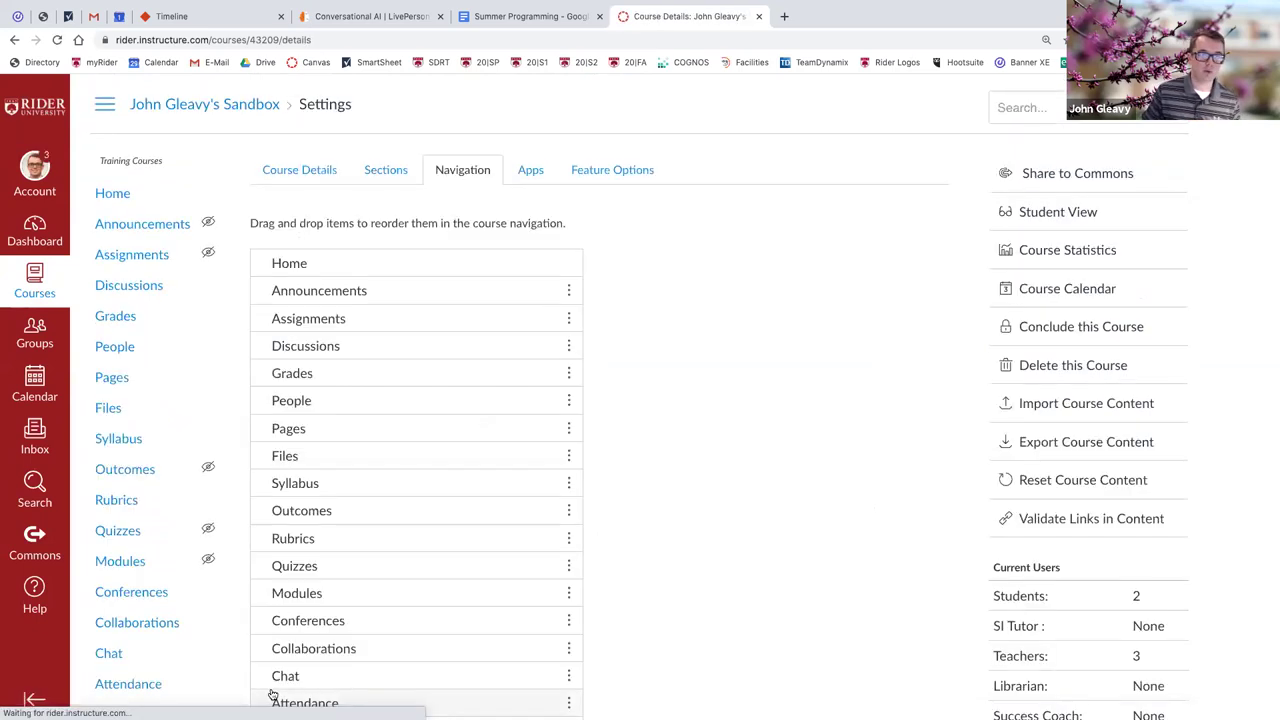
# Check the updated course navigation for the new Multi-Tool entry and open that tool.
pyautogui.scroll(-1, 294, 687)
pyautogui.scroll(-1, 294, 687)
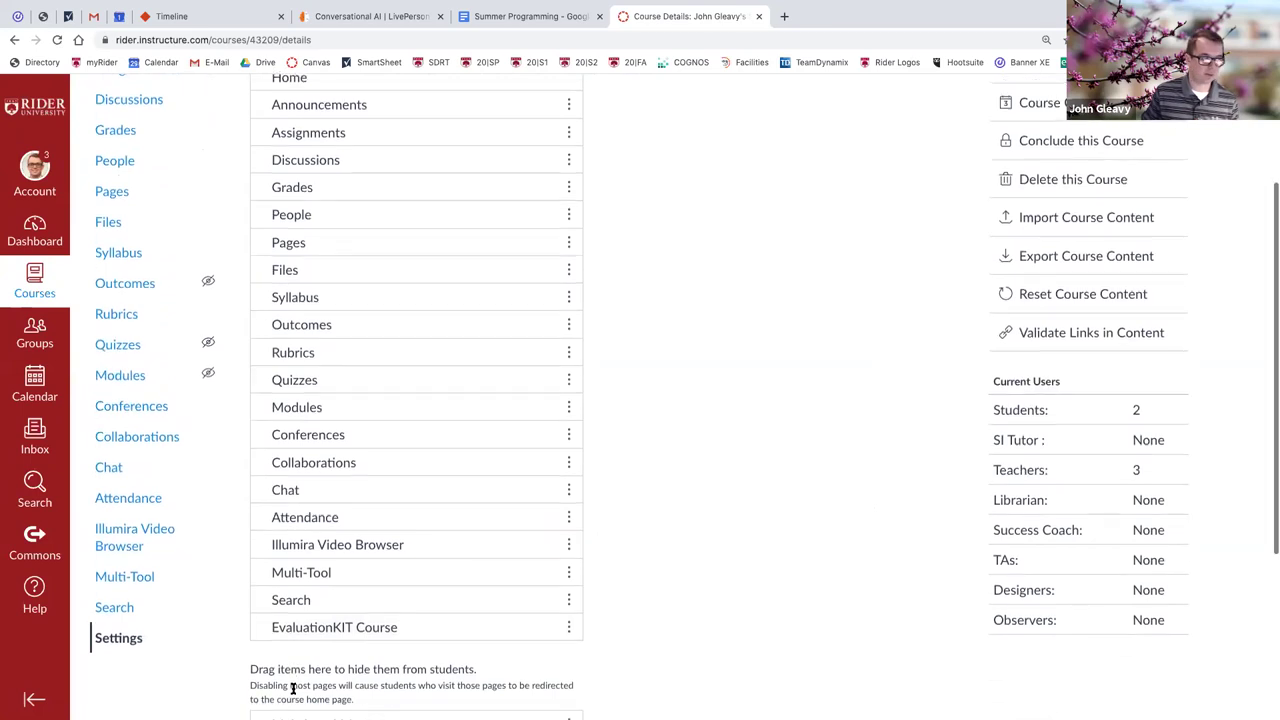
pyautogui.click(119, 578)
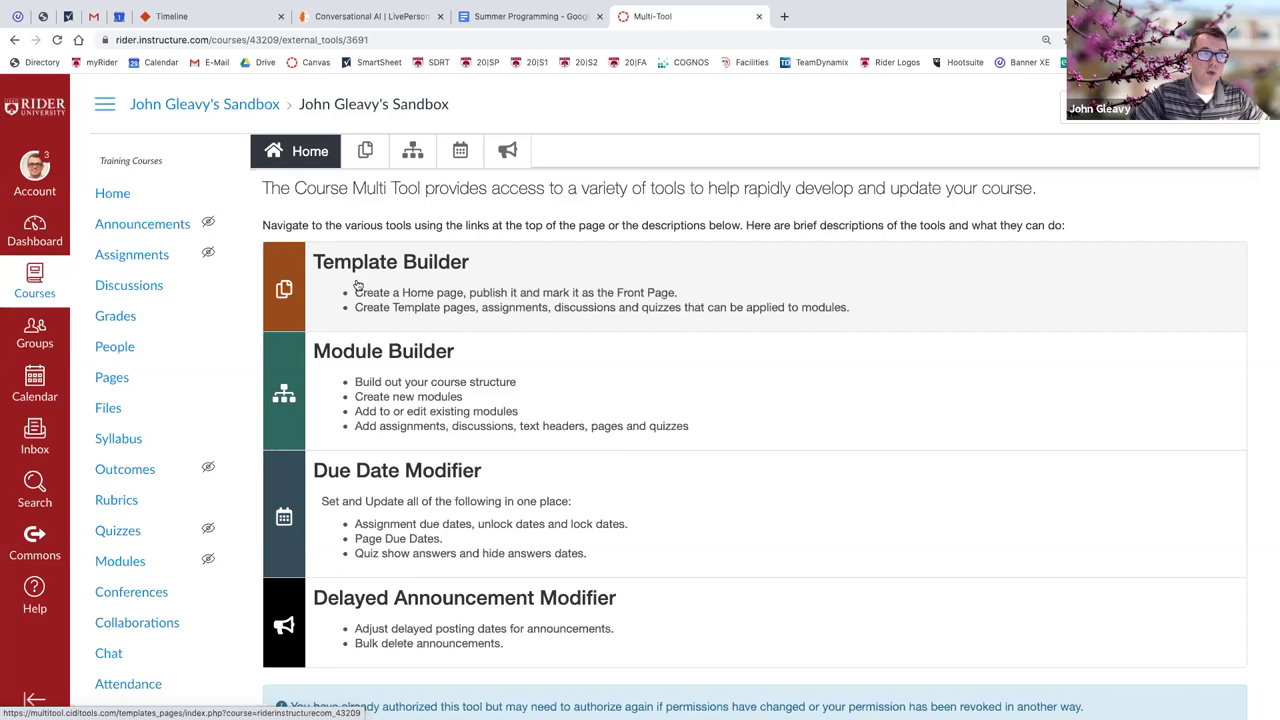
# Create a new template page titled "Lab Template" in the Template Builder.
pyautogui.click(397, 272)
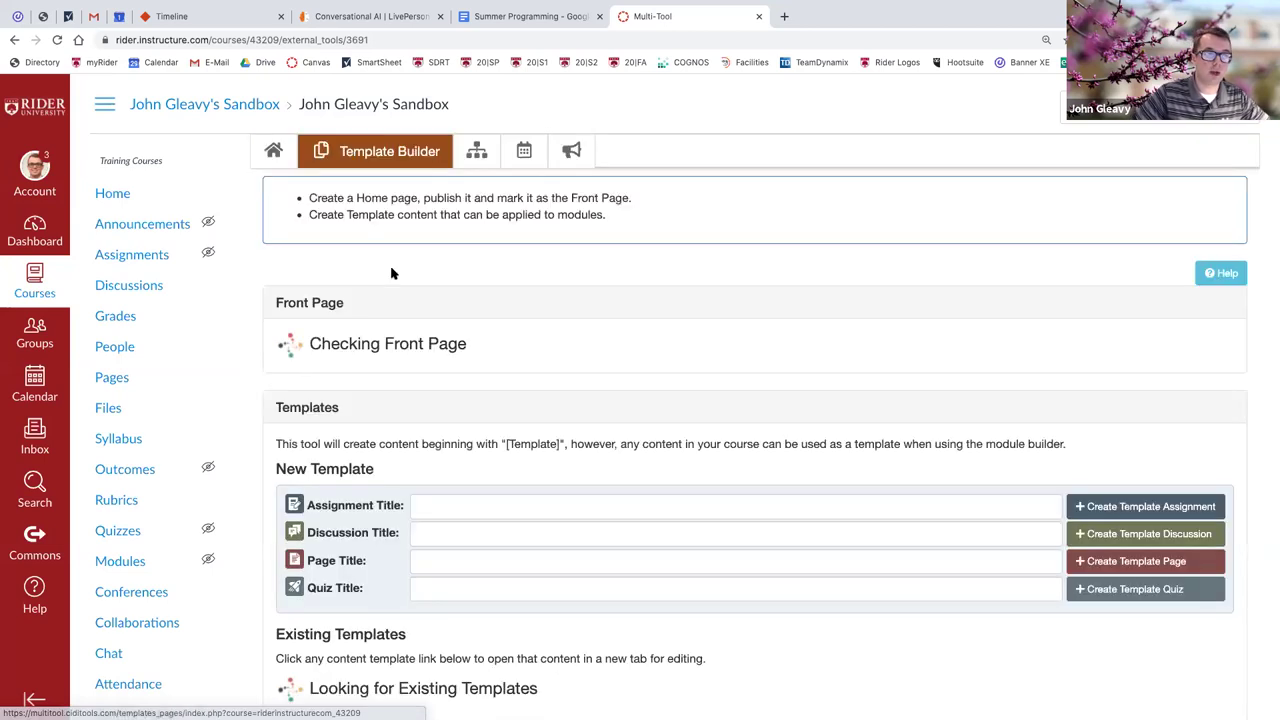
pyautogui.scroll(-2, 390, 278)
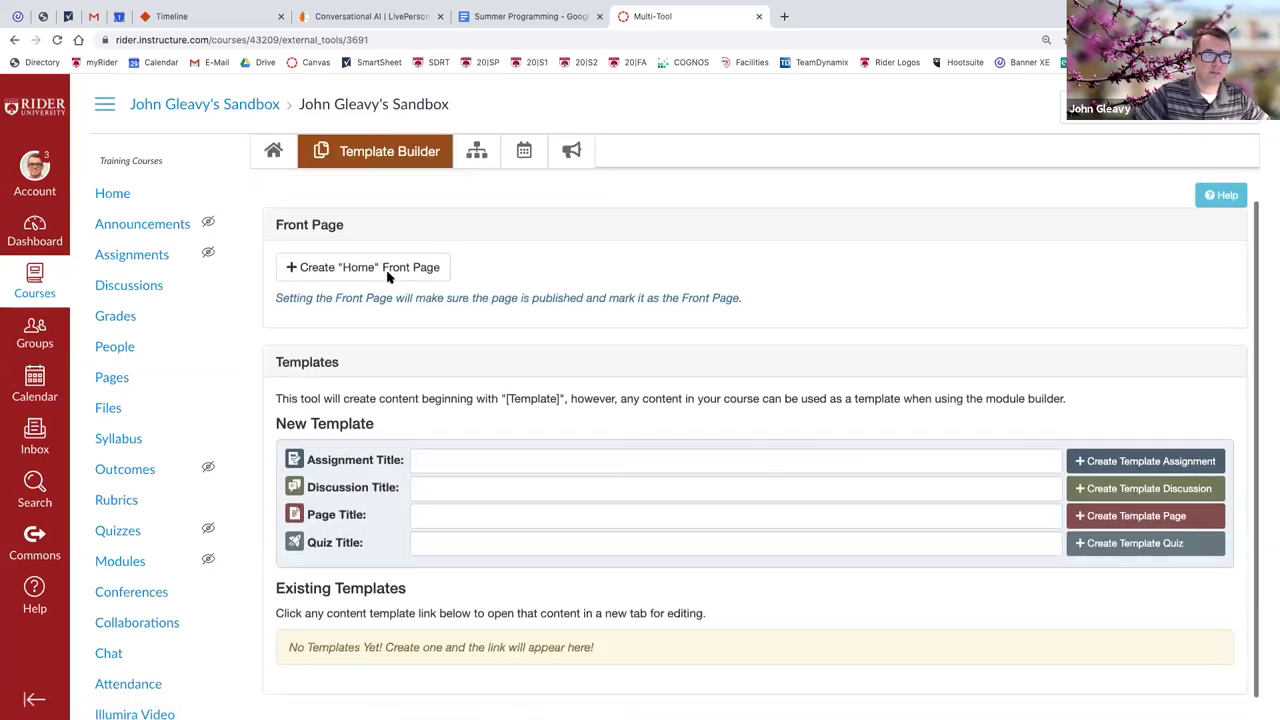
pyautogui.click(419, 493)
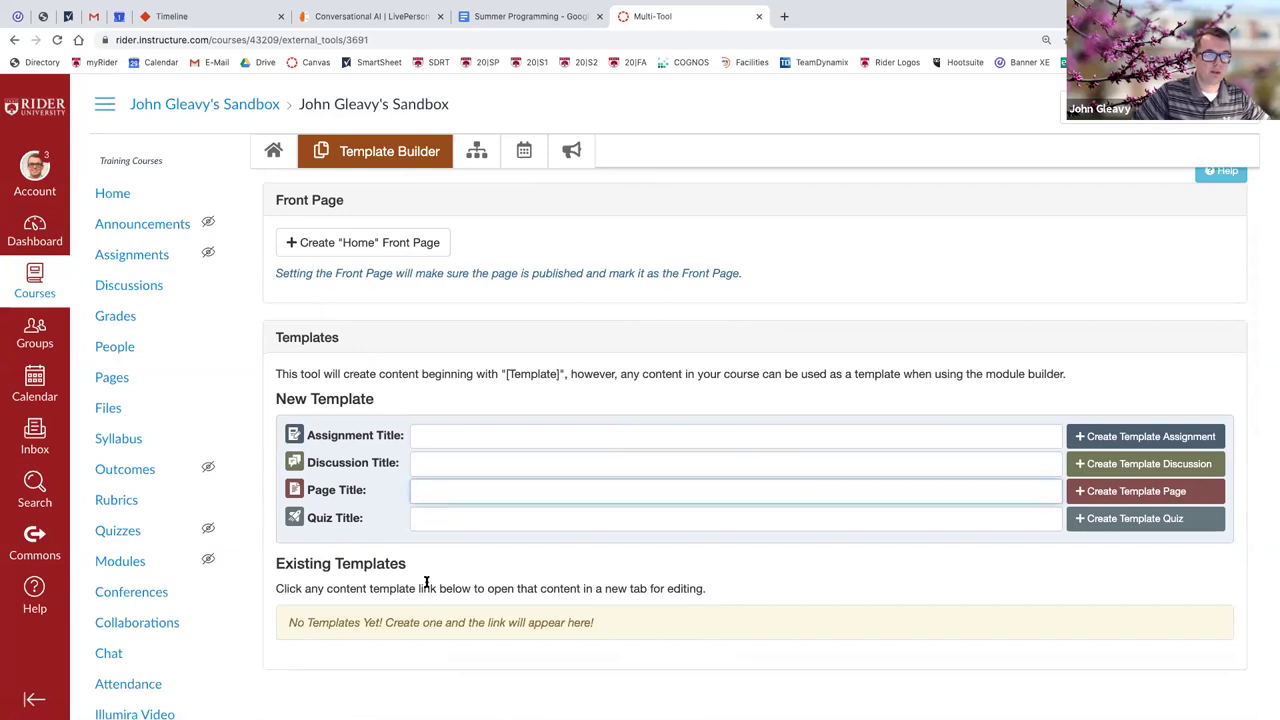
pyautogui.write('Lab')
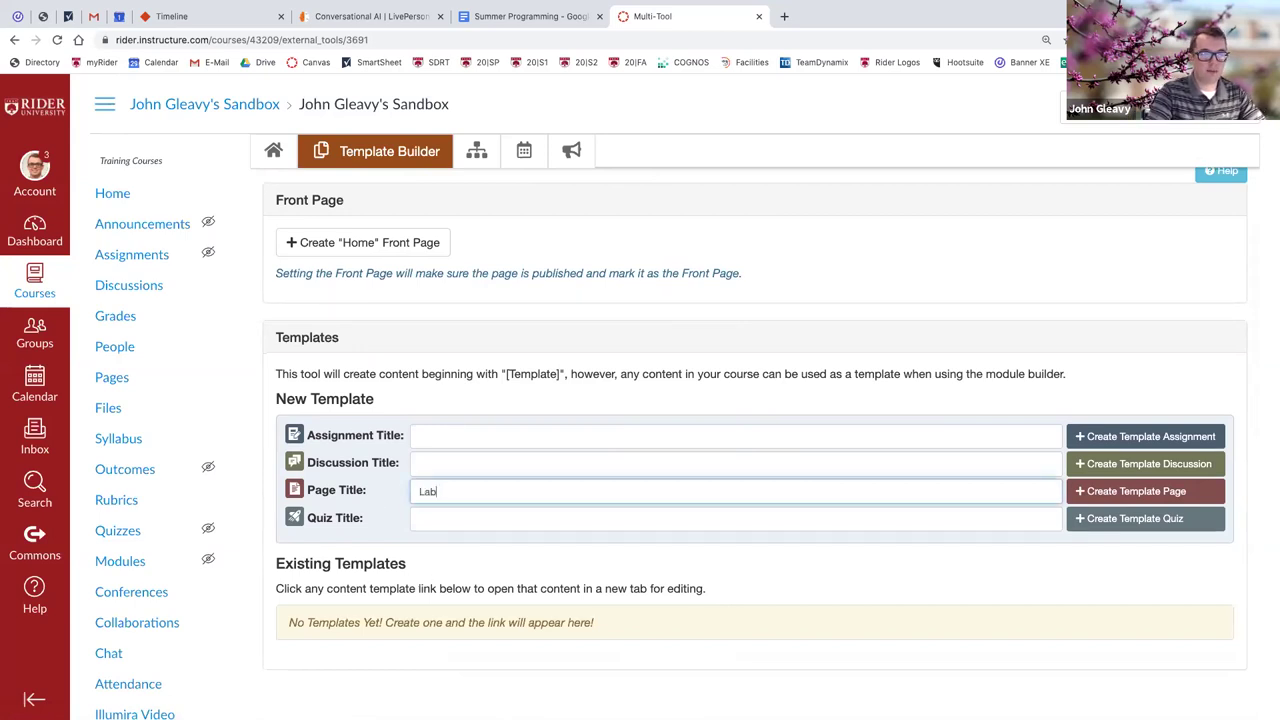
pyautogui.write(' Template')
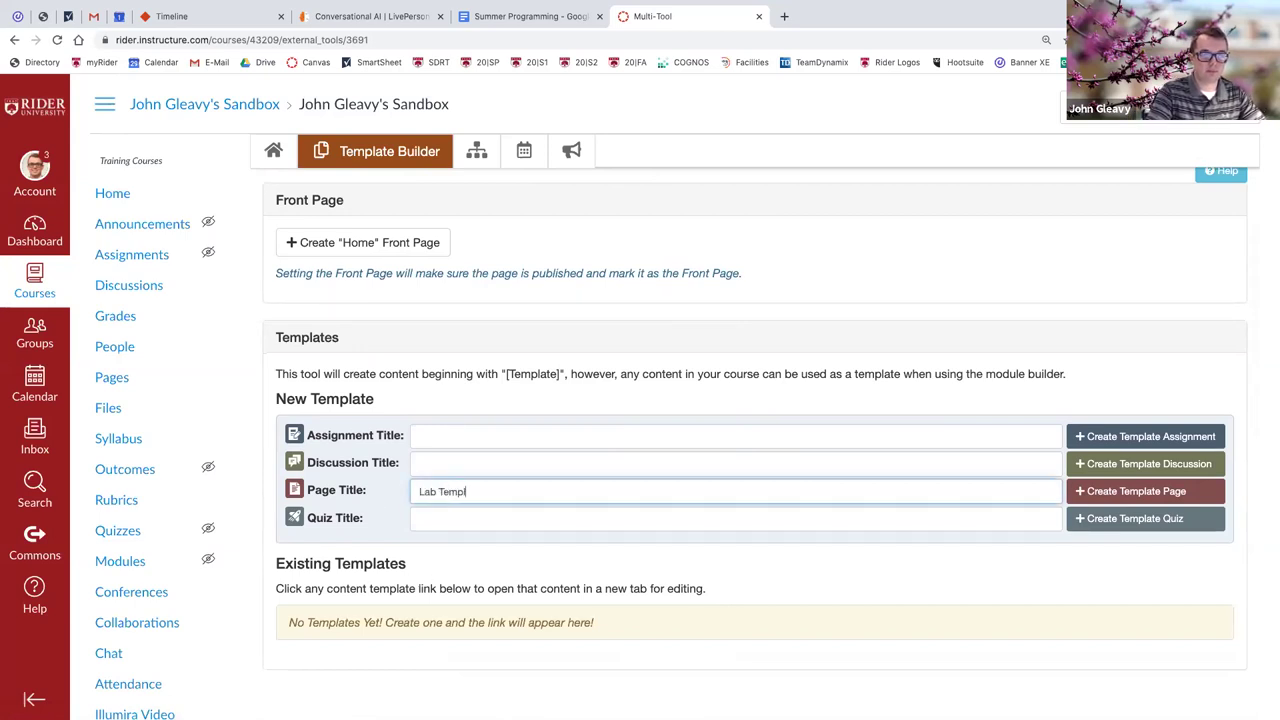
pyautogui.click(1122, 492)
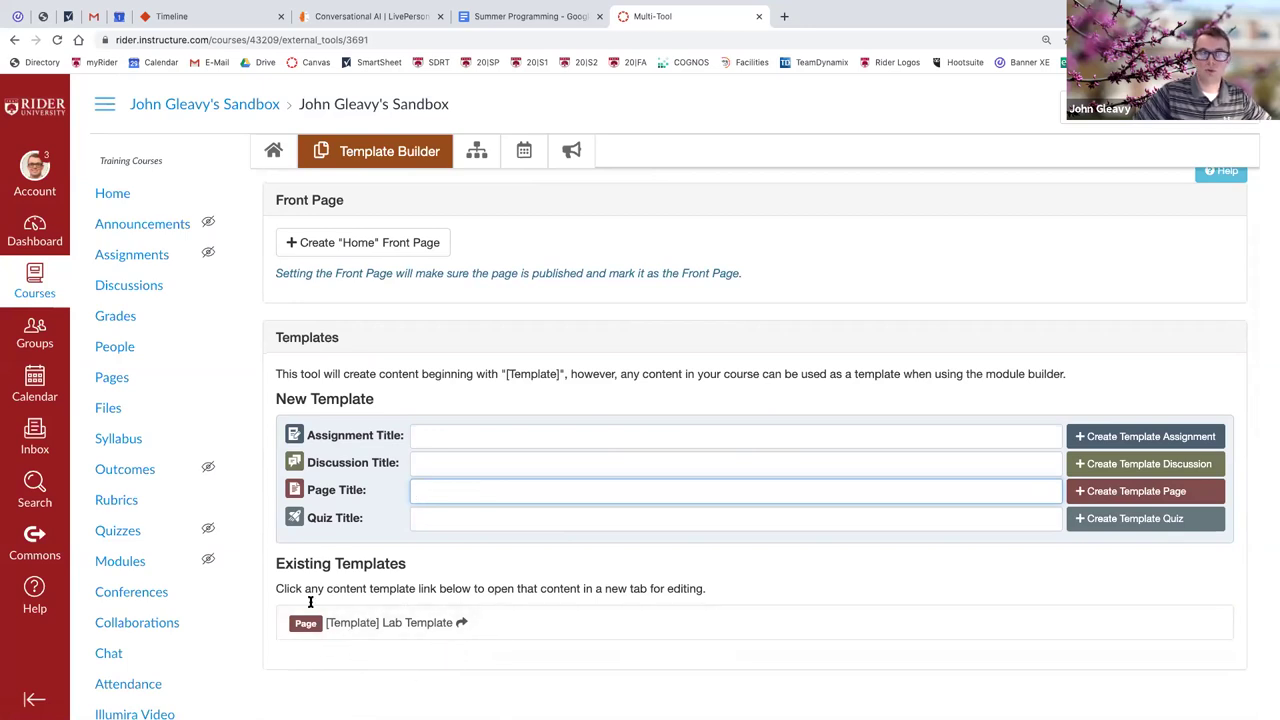
# Open the Due Date Modifier and examine its blackout dates, default times, bulk updates and assignment data sections.
pyautogui.scroll(2, 374, 586)
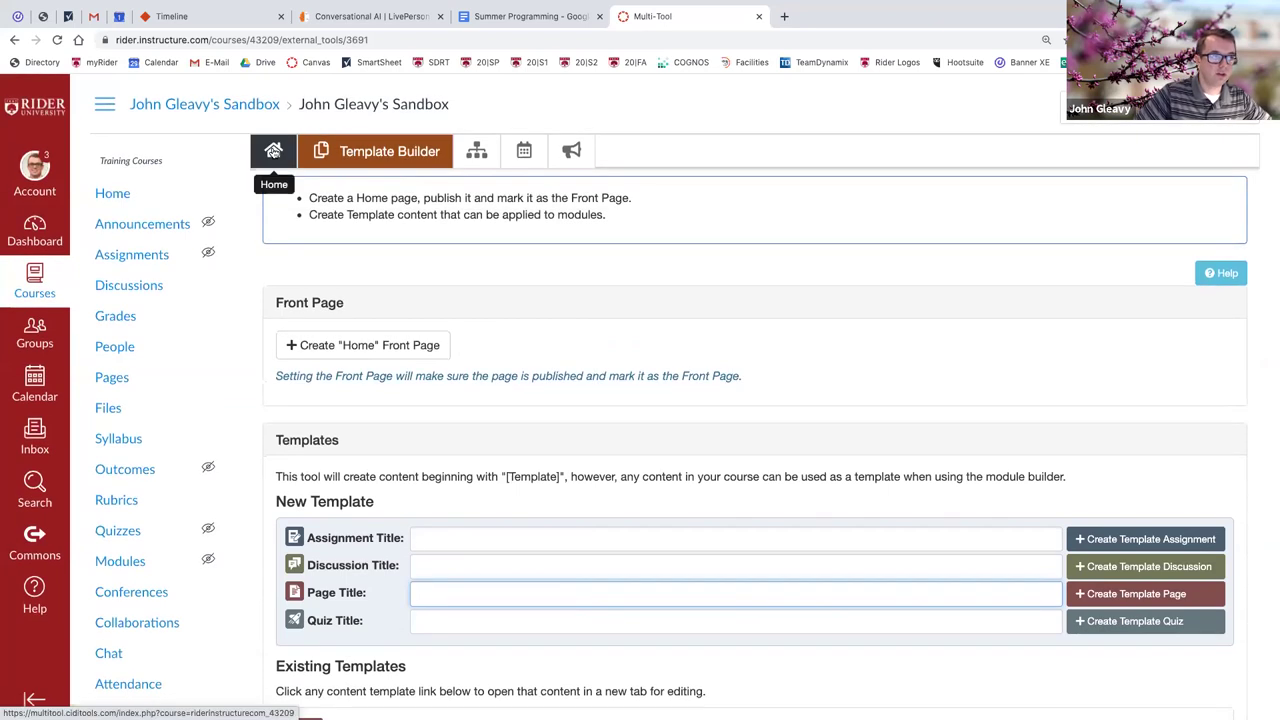
pyautogui.click(273, 152)
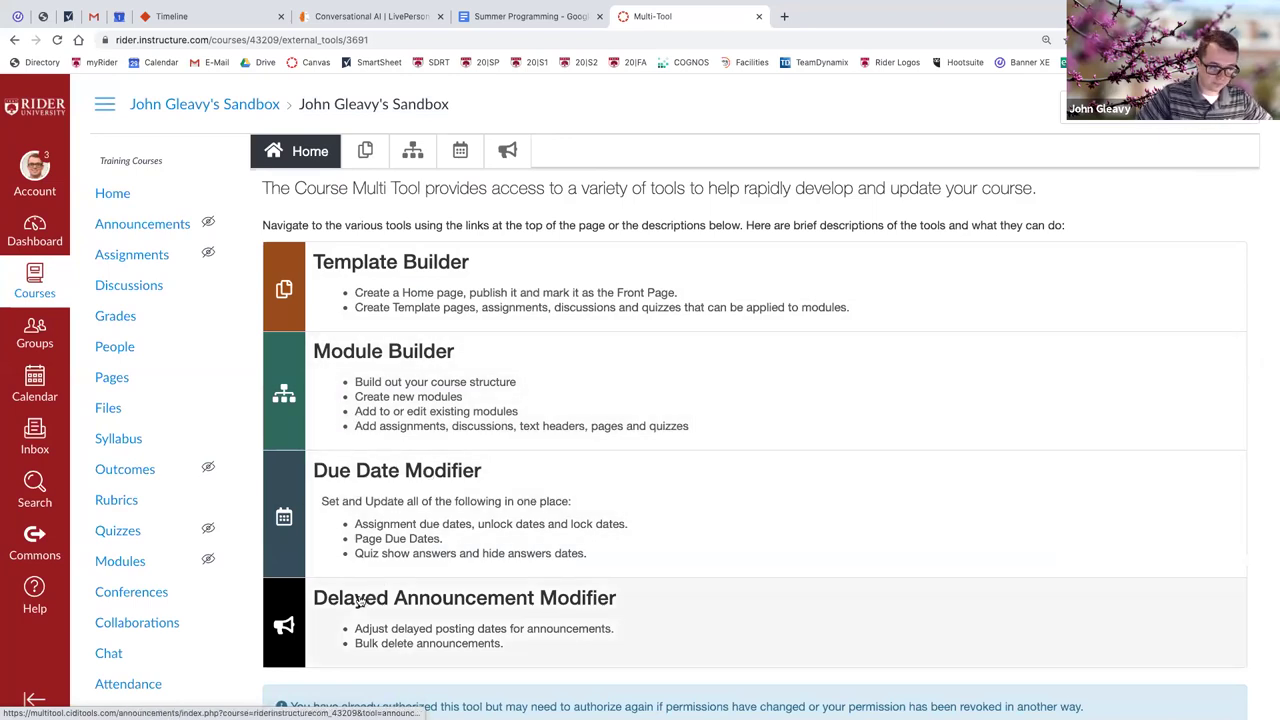
pyautogui.click(322, 527)
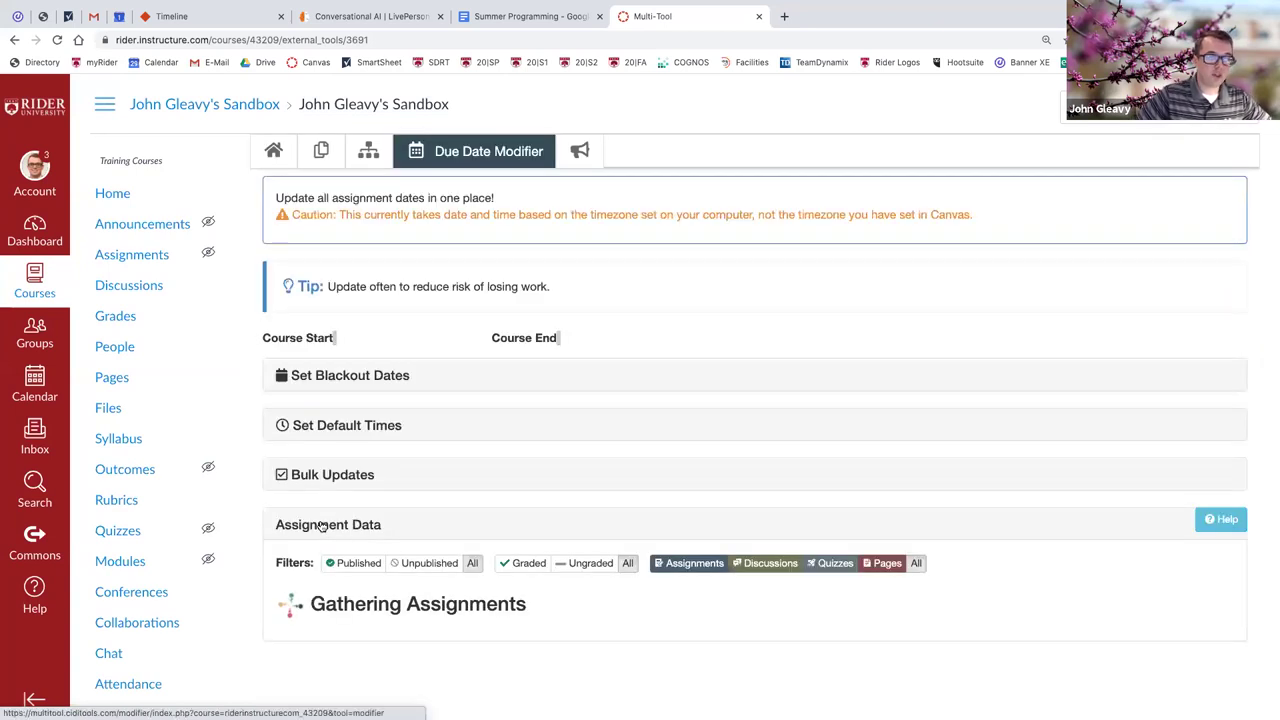
pyautogui.scroll(-1, 333, 521)
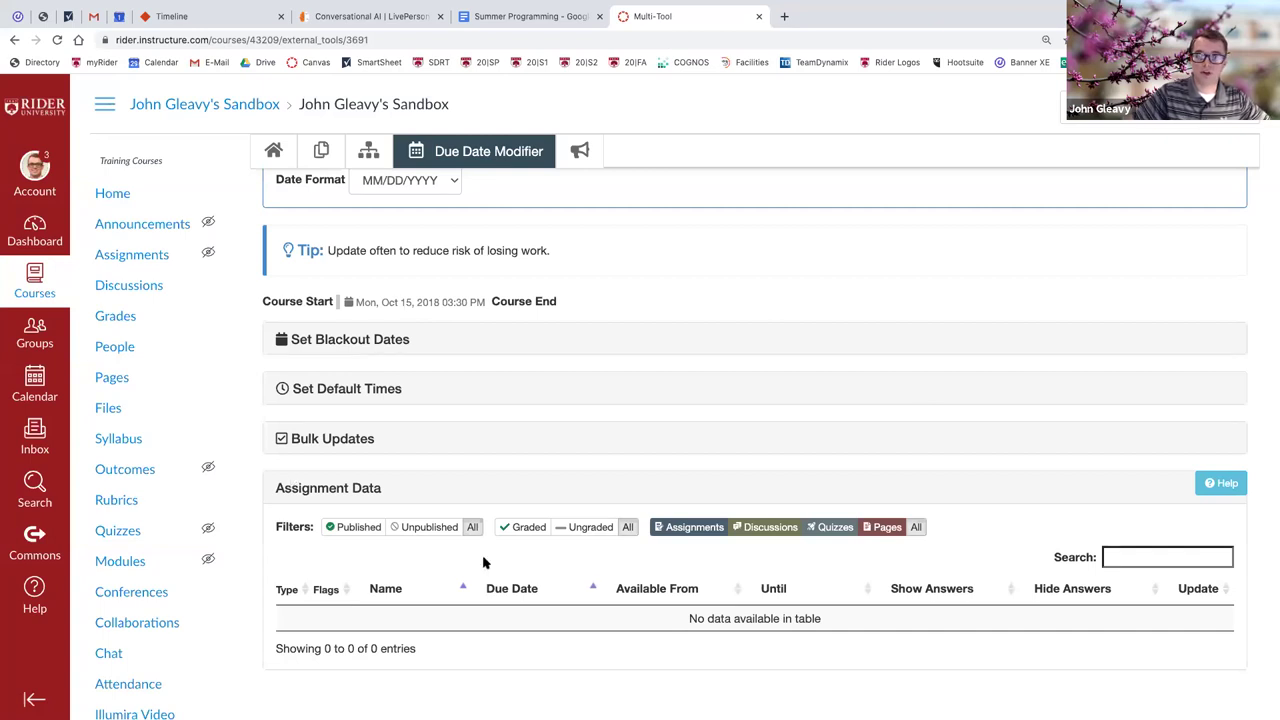
pyautogui.scroll(1, 488, 470)
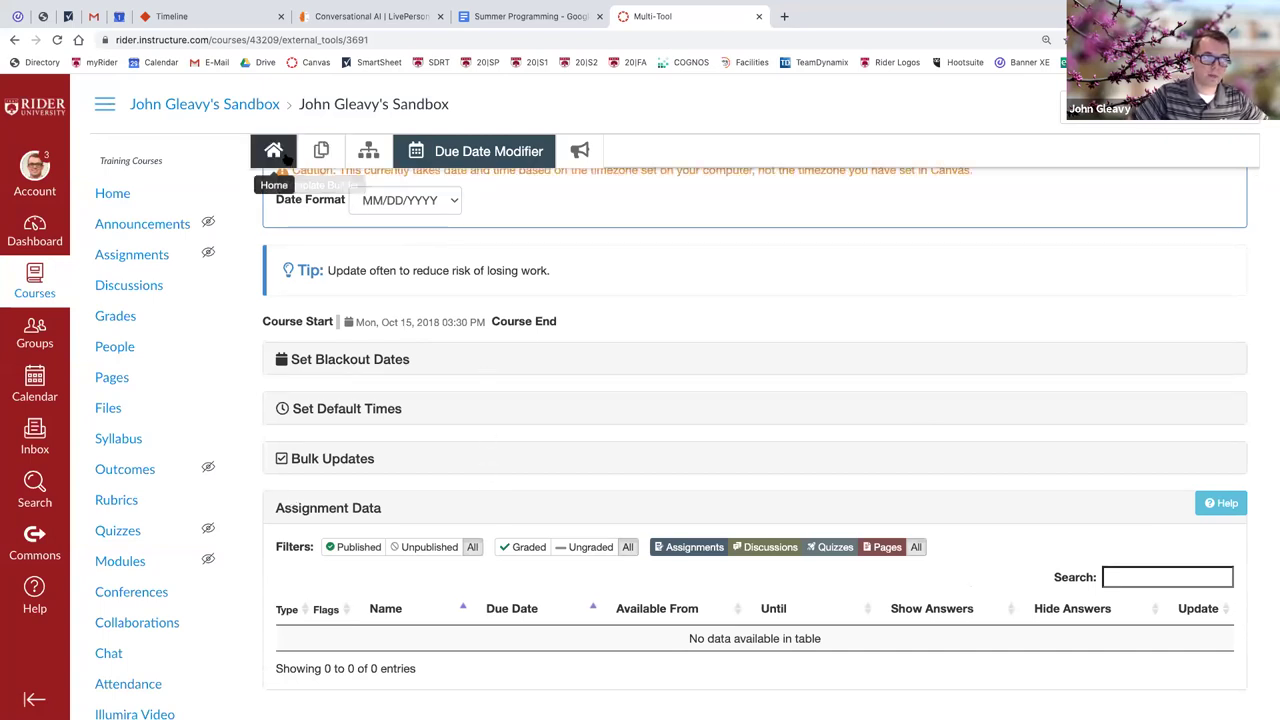
# Configure a new module pattern in the Module Builder with the prefix Module and 12 modules, and select the starting number for editing.
pyautogui.click(278, 158)
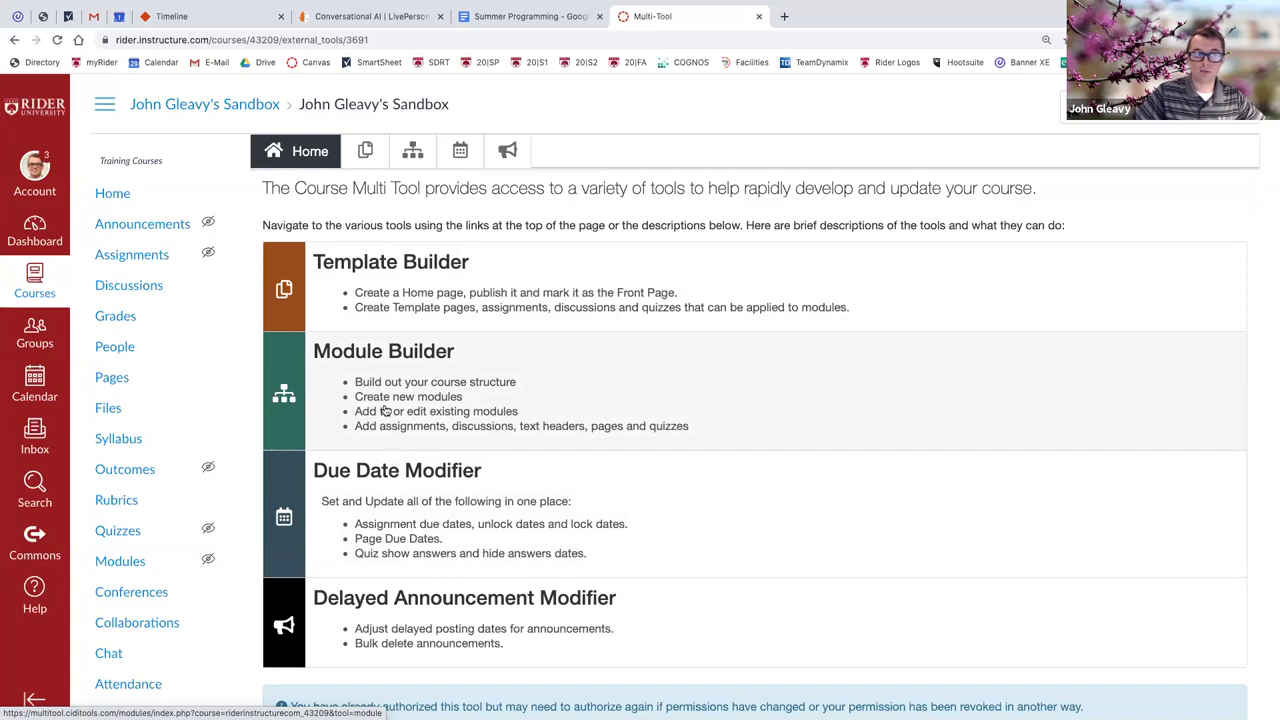
pyautogui.click(328, 398)
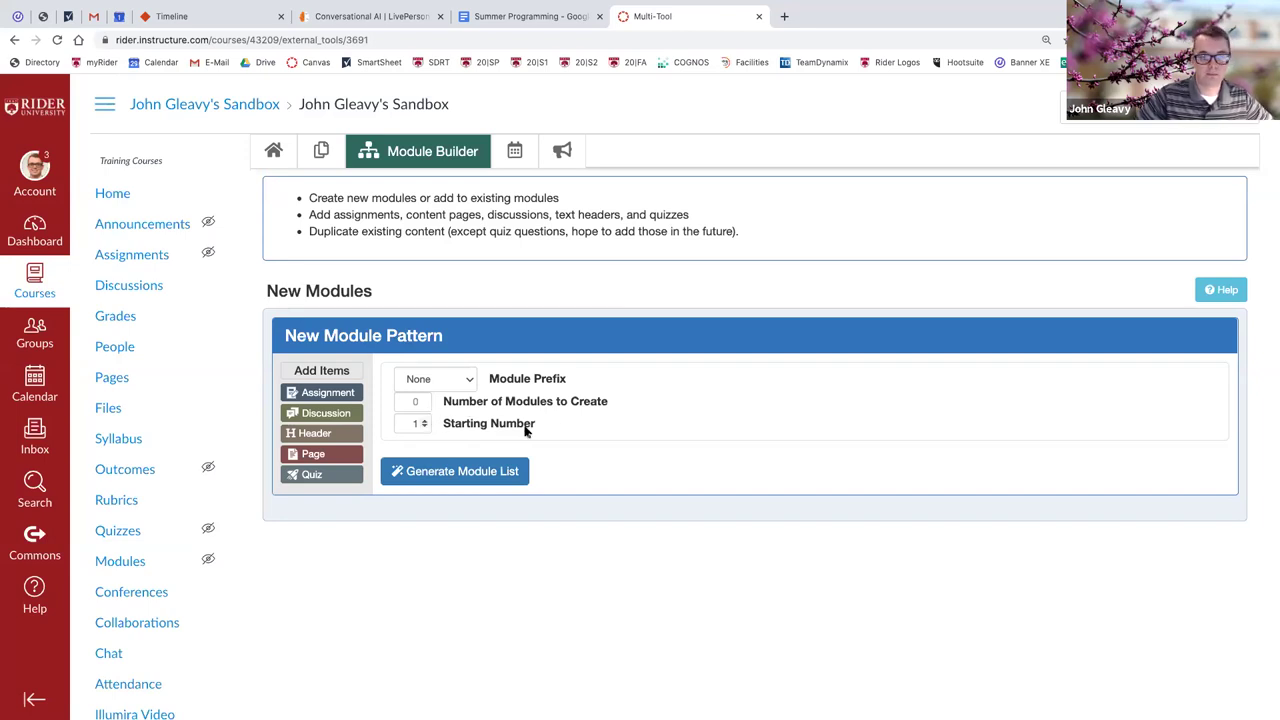
pyautogui.click(466, 383)
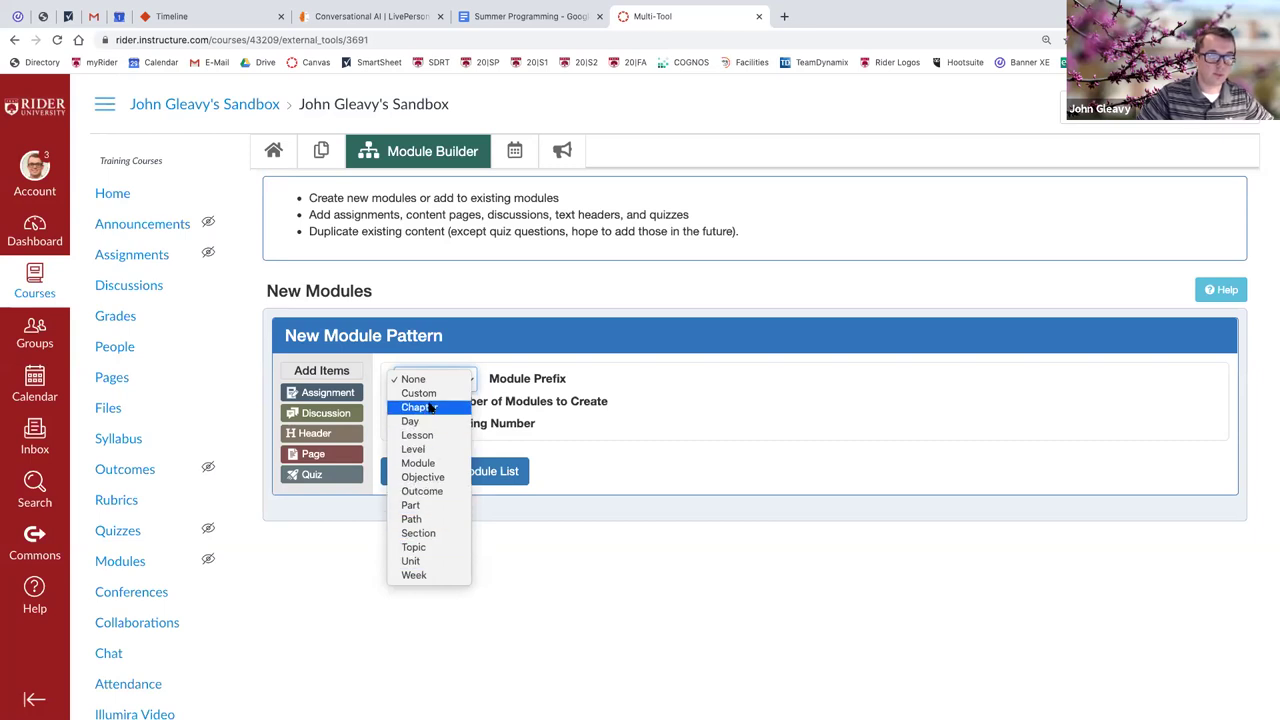
pyautogui.click(421, 464)
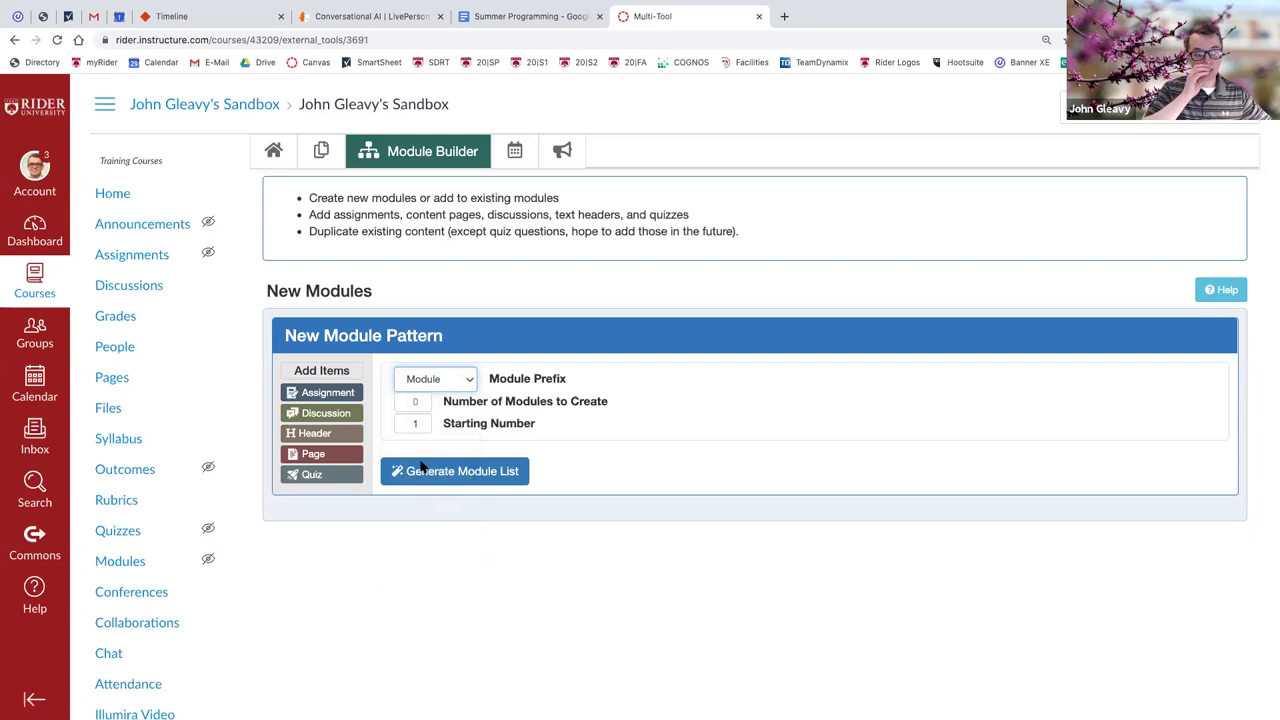
pyautogui.click(414, 402)
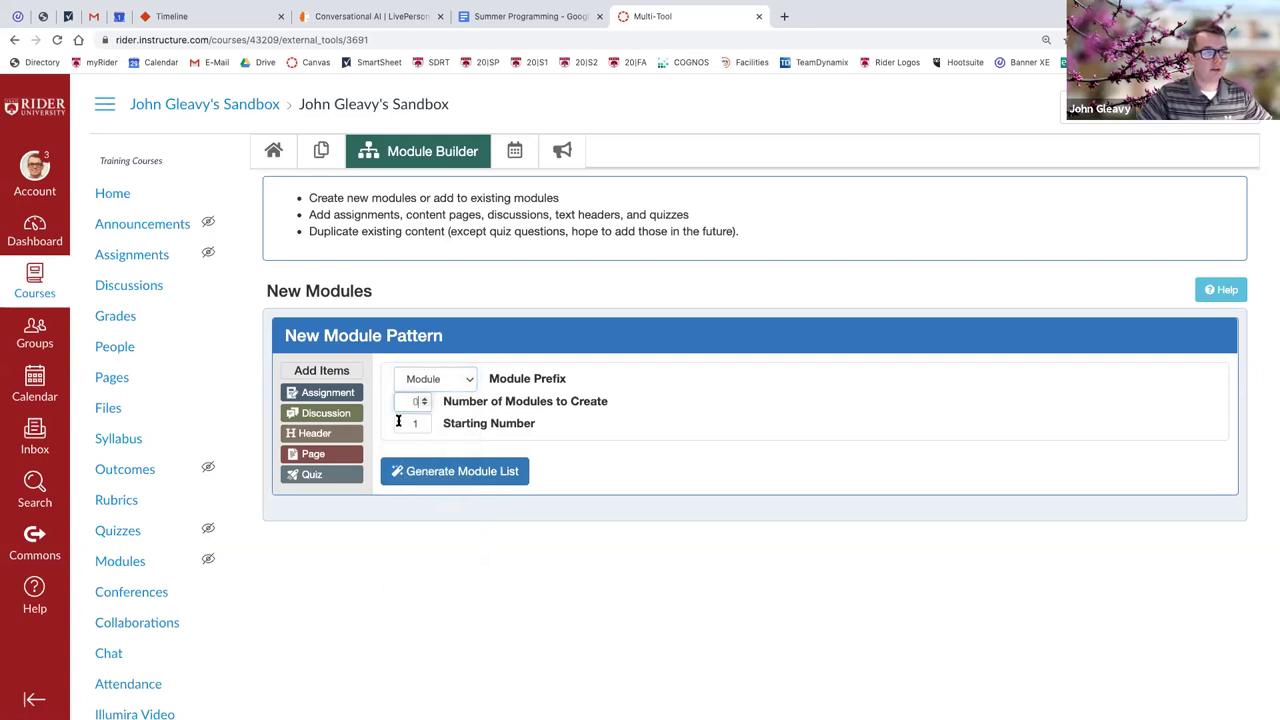
pyautogui.write('12')
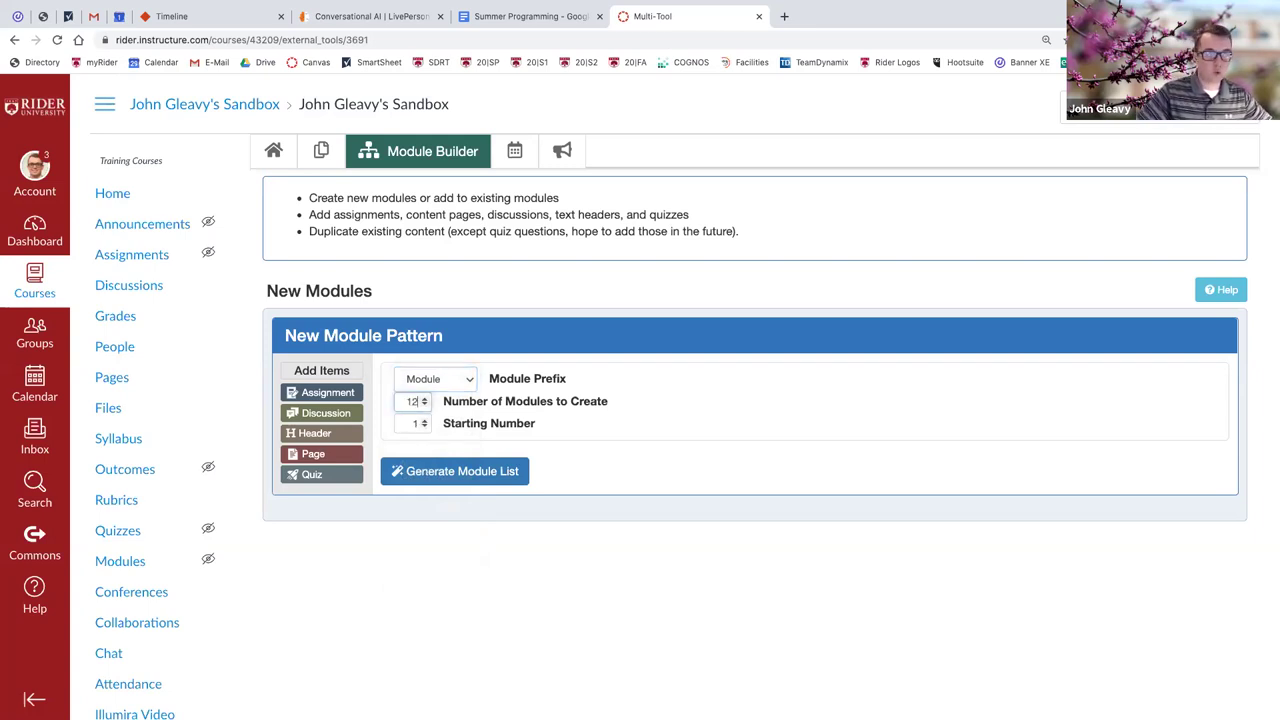
pyautogui.click(416, 425)
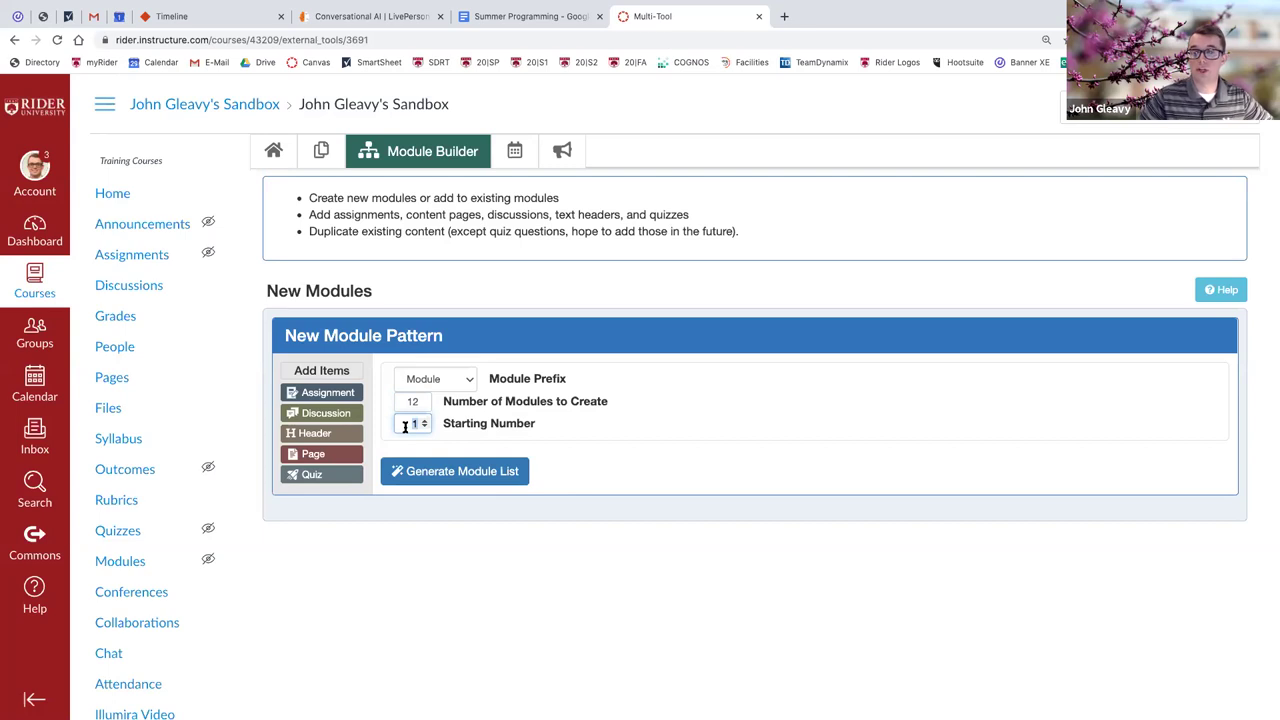
# Set the starting number to 1 and add a page, an assignment, a discussion, a quiz and two headers to the module pattern.
pyautogui.click(424, 427)
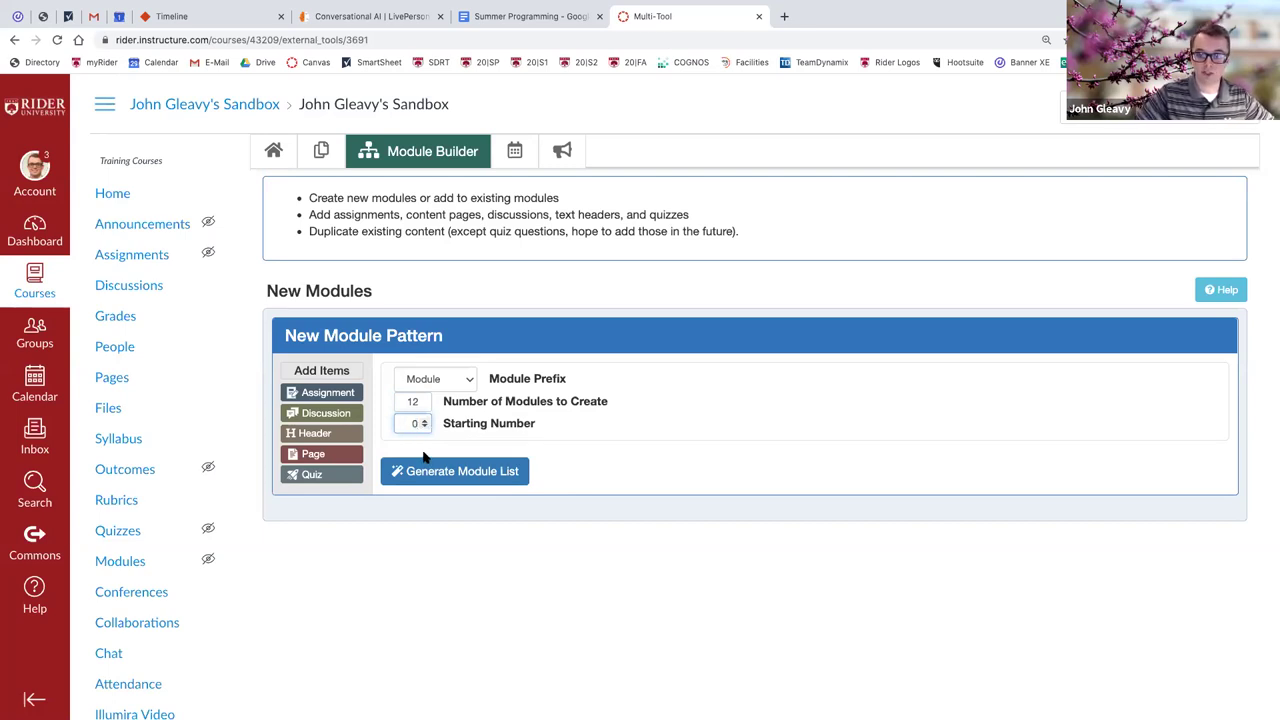
pyautogui.click(424, 421)
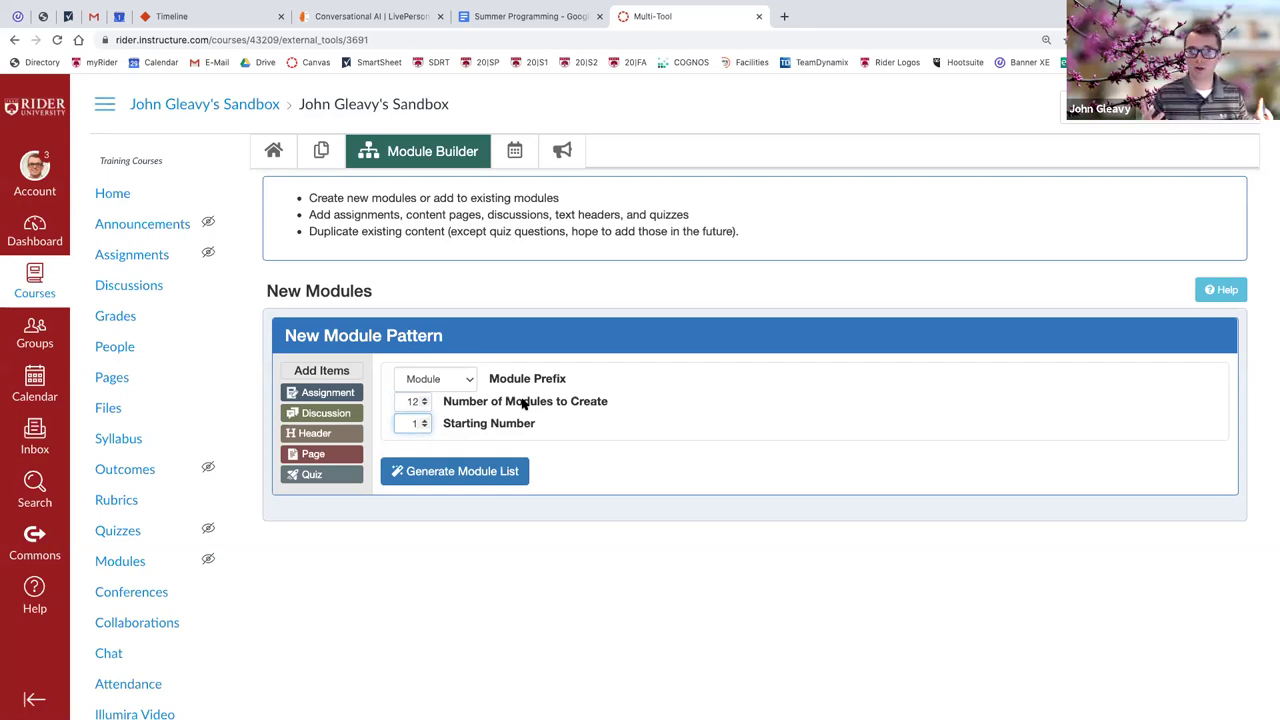
pyautogui.click(316, 458)
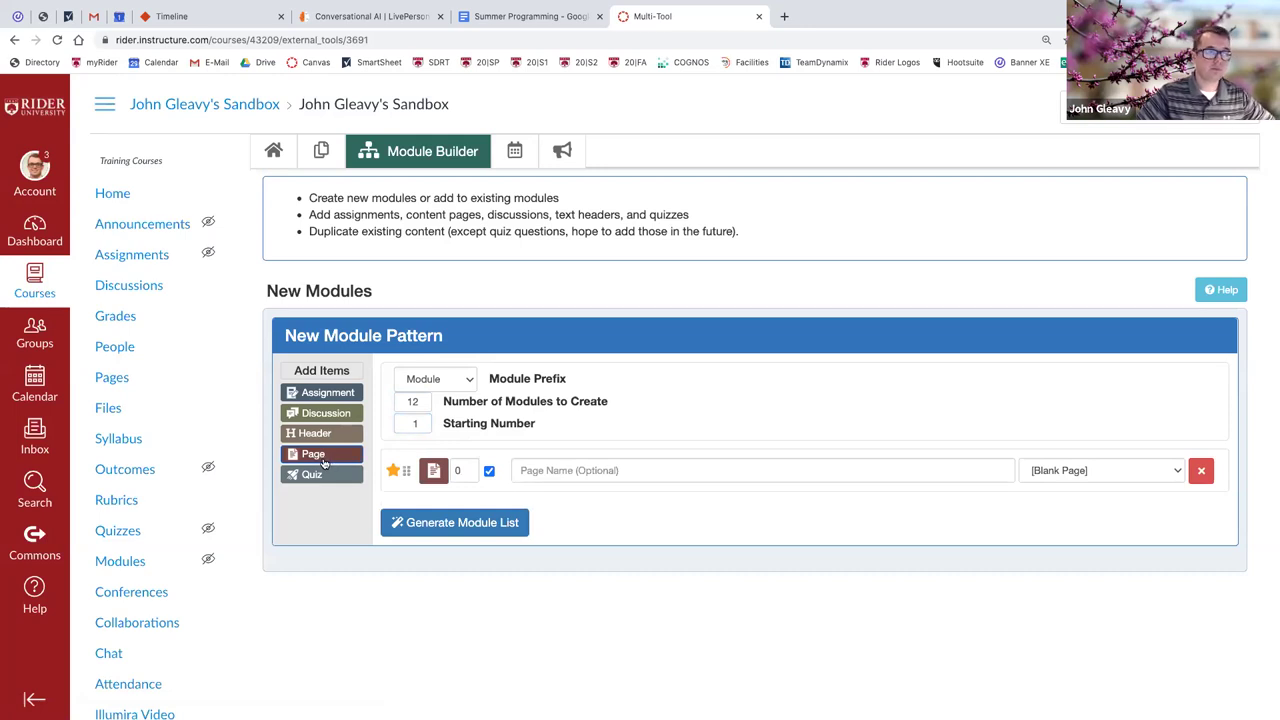
pyautogui.click(318, 395)
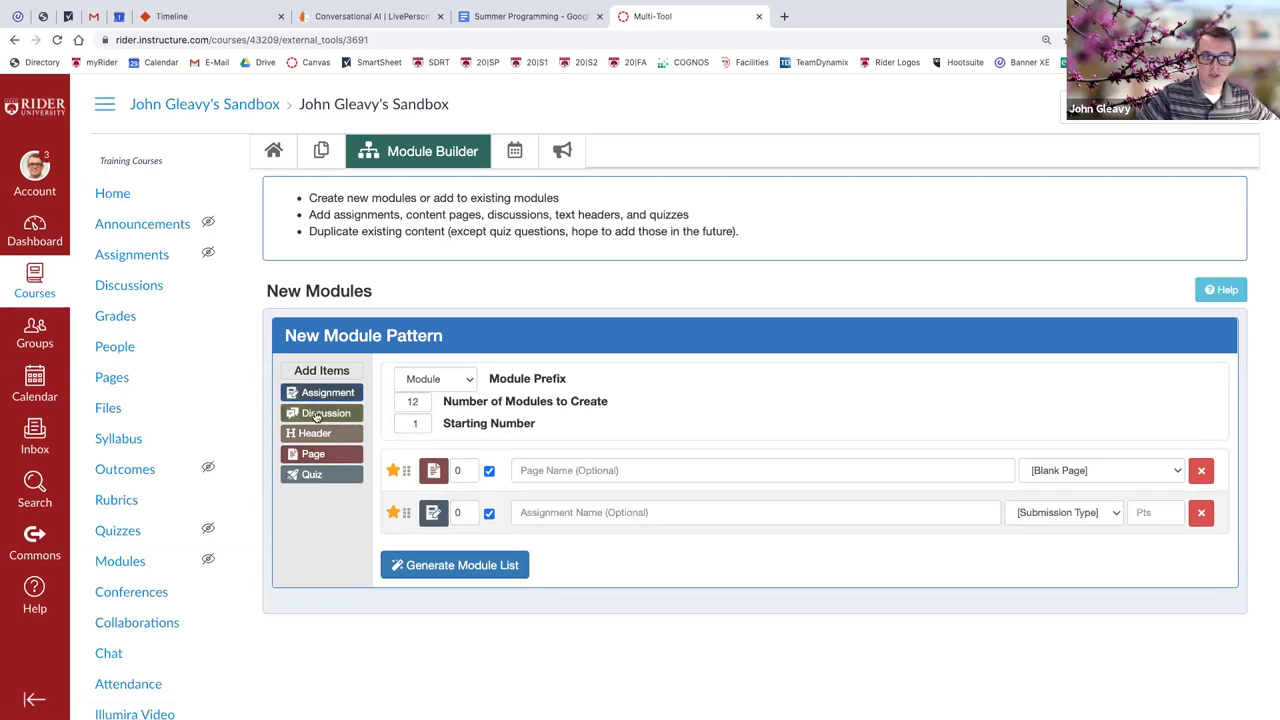
pyautogui.click(317, 415)
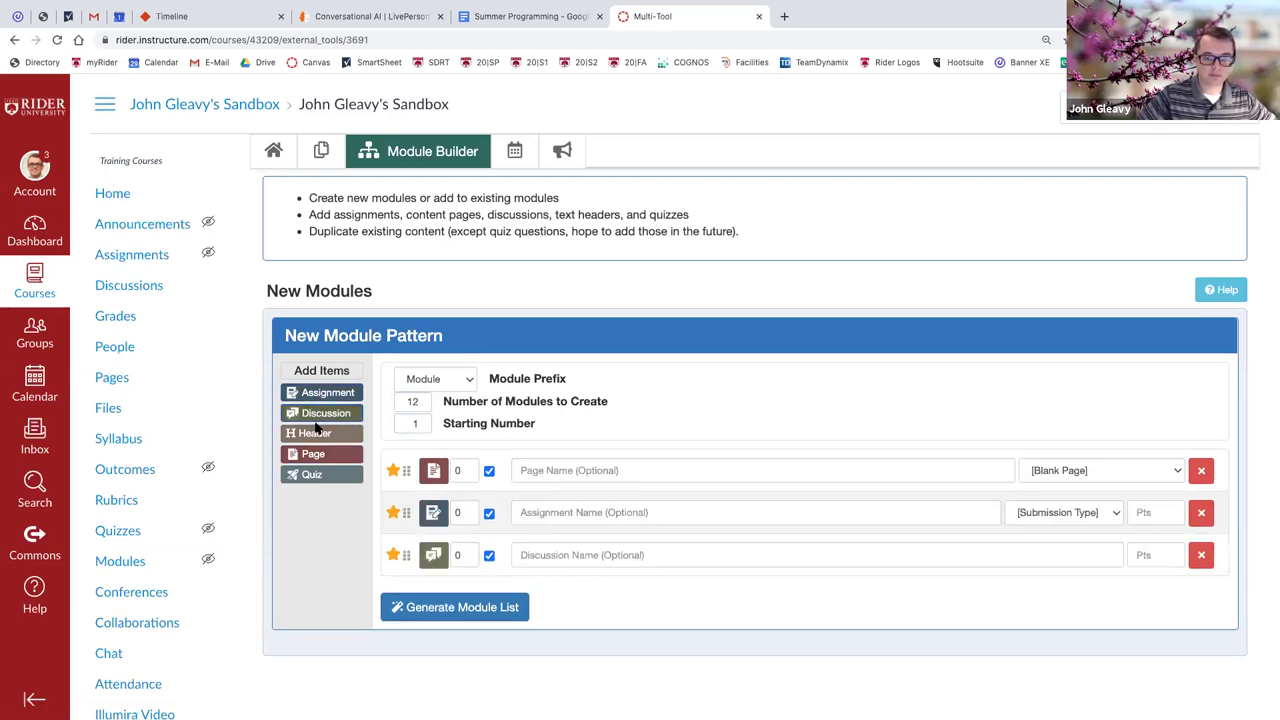
pyautogui.click(307, 480)
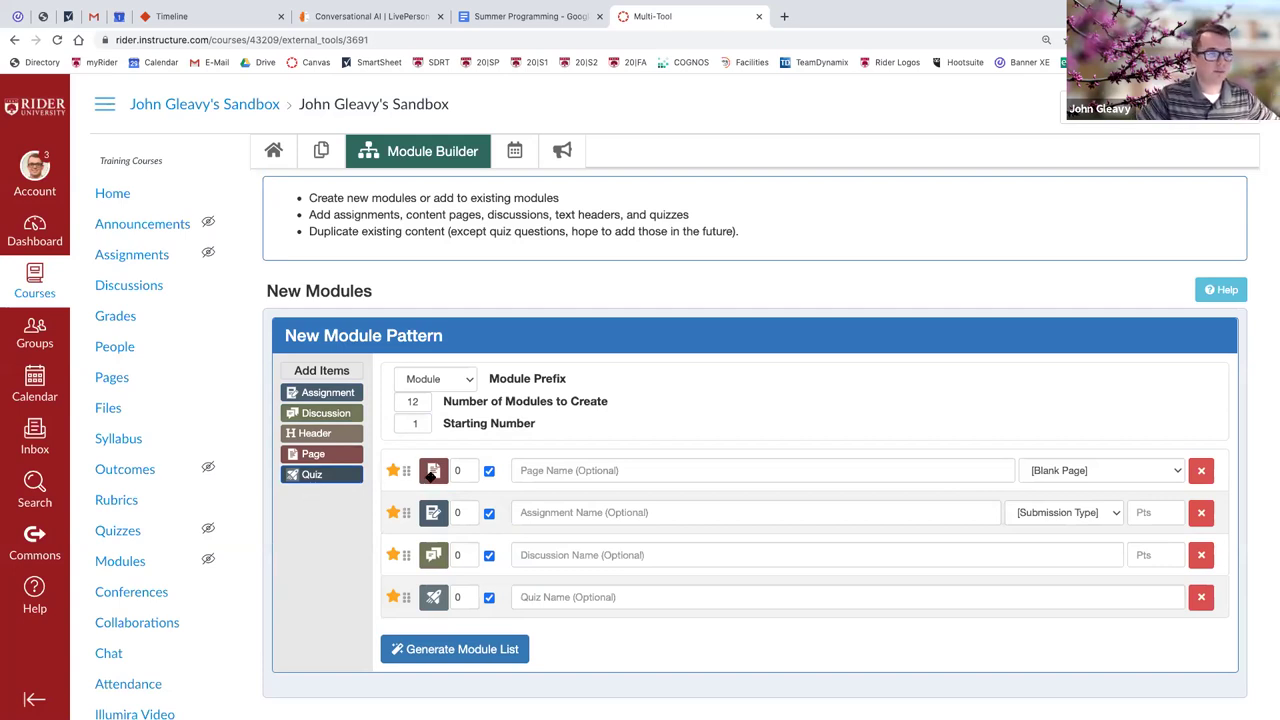
pyautogui.click(313, 435)
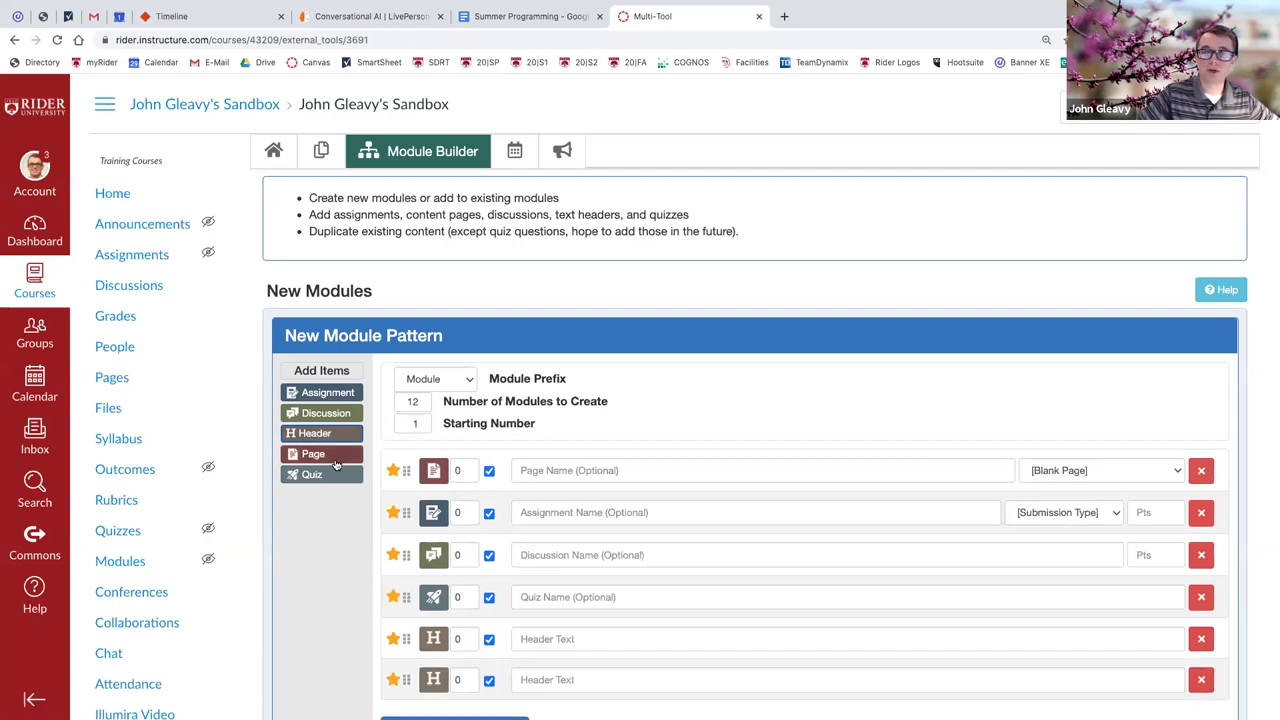
# Reorder the pattern items so that one header sits directly between the page and the assignment.
pyautogui.scroll(-1, 335, 462)
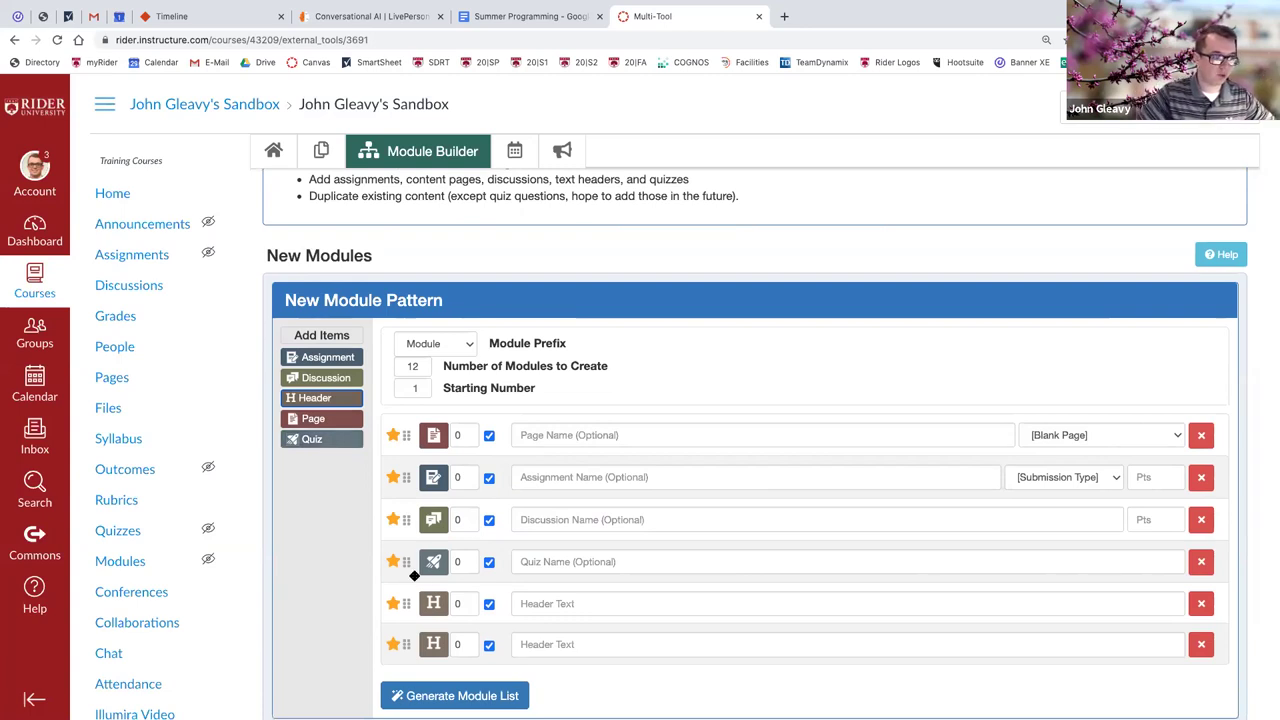
pyautogui.scroll(-2, 343, 460)
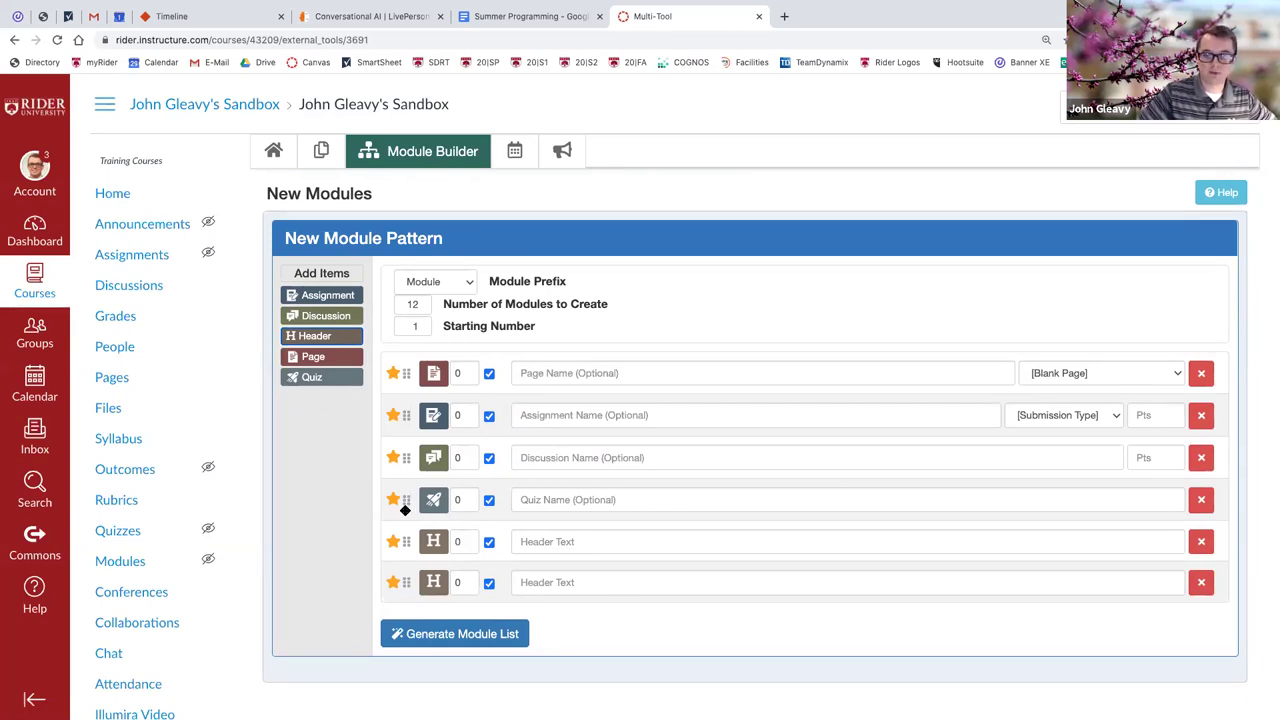
pyautogui.moveTo(404, 500)
pyautogui.mouseDown()
pyautogui.moveTo(402, 557)
pyautogui.moveTo(408, 499)
pyautogui.mouseUp()
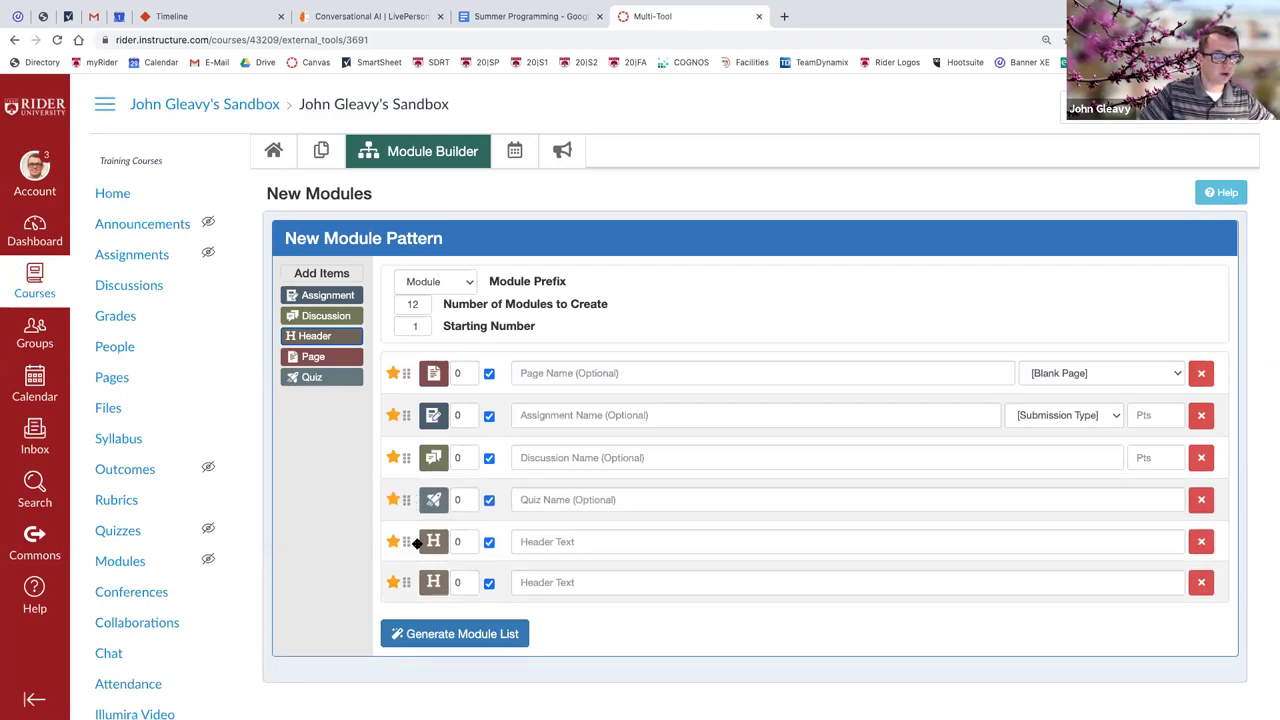
pyautogui.moveTo(404, 541); pyautogui.dragTo(408, 406)
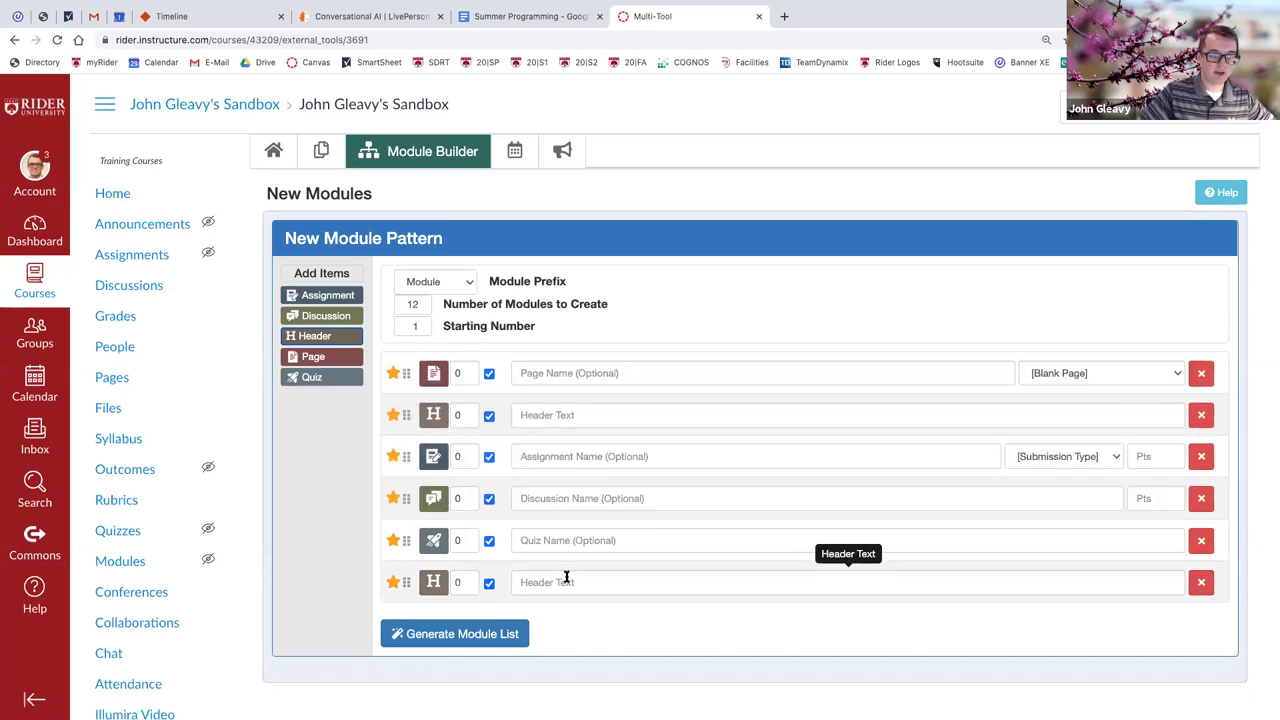
# Name the page "Overview" and give the header beneath it the text "Learning Activities".
pyautogui.click(540, 375)
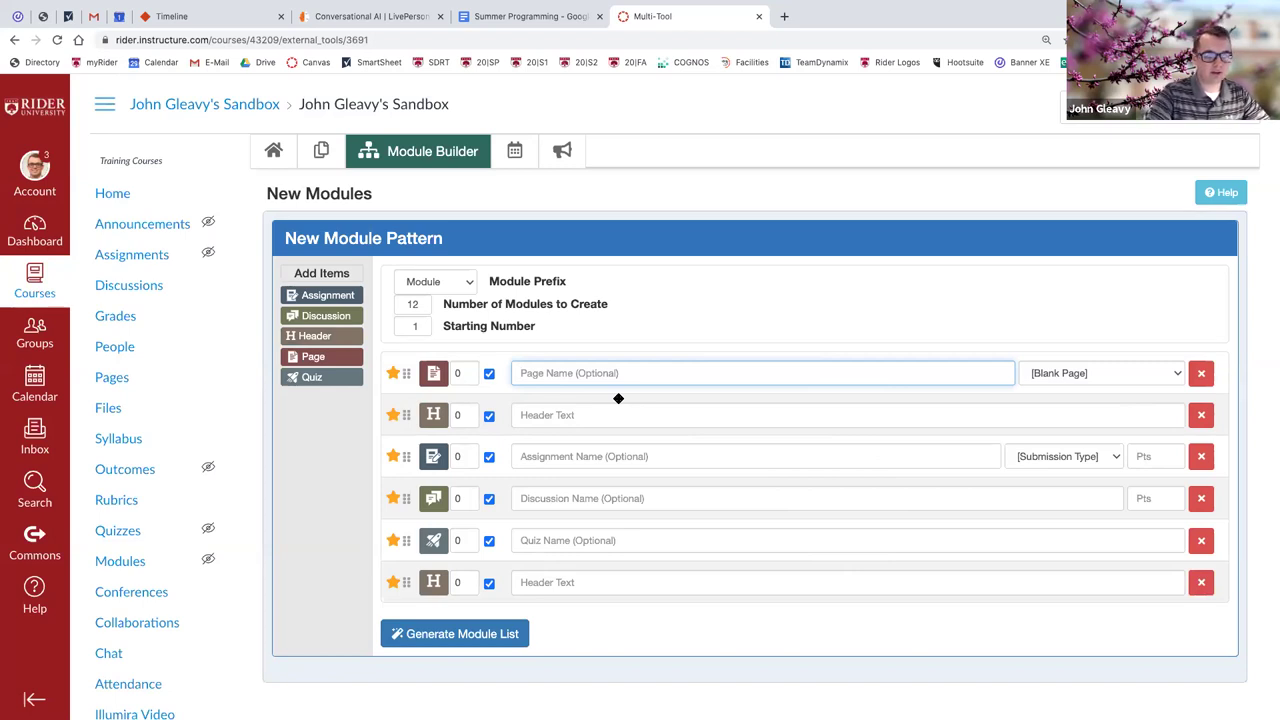
pyautogui.write('Overview')
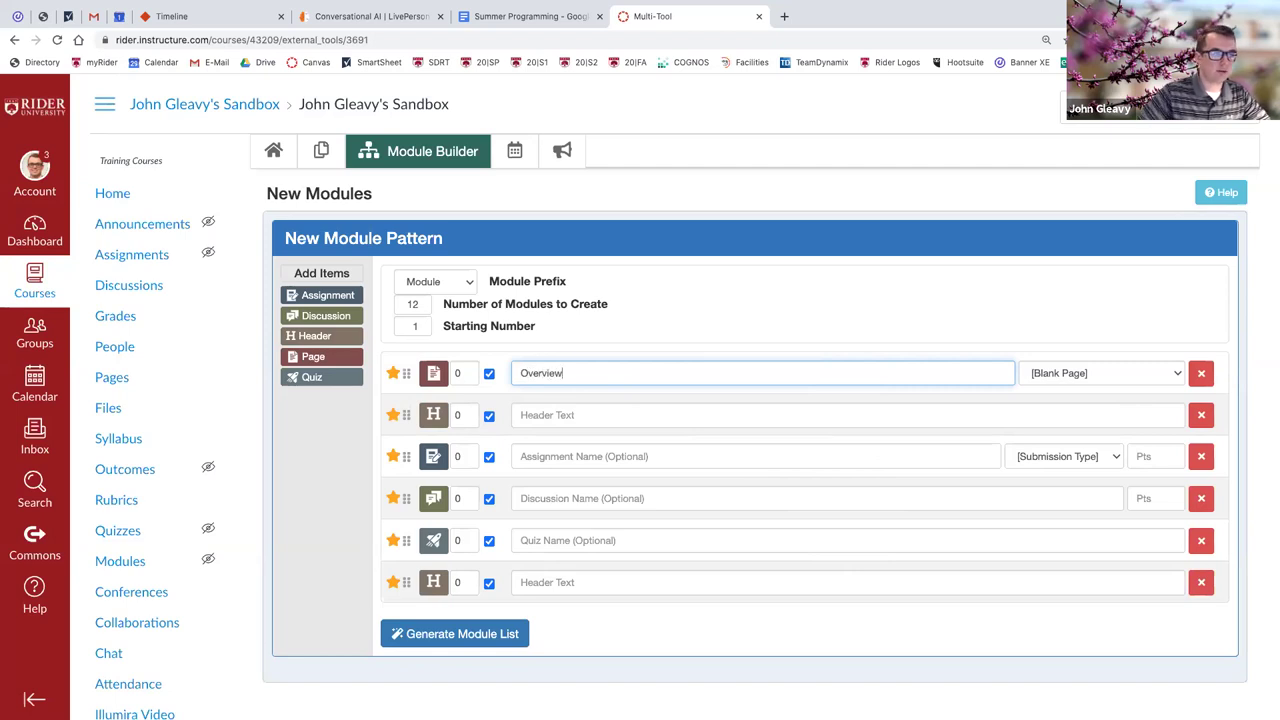
pyautogui.click(533, 415)
pyautogui.write('Learning Acti')
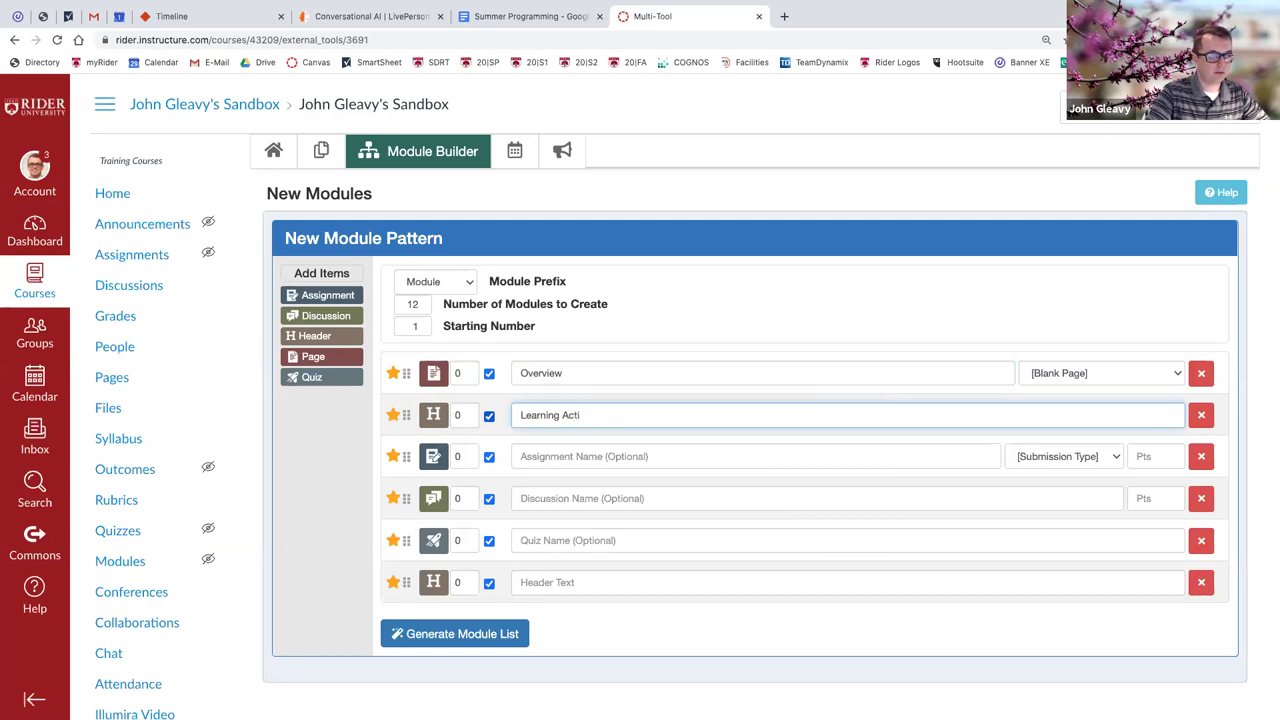
pyautogui.write('tiveivites')
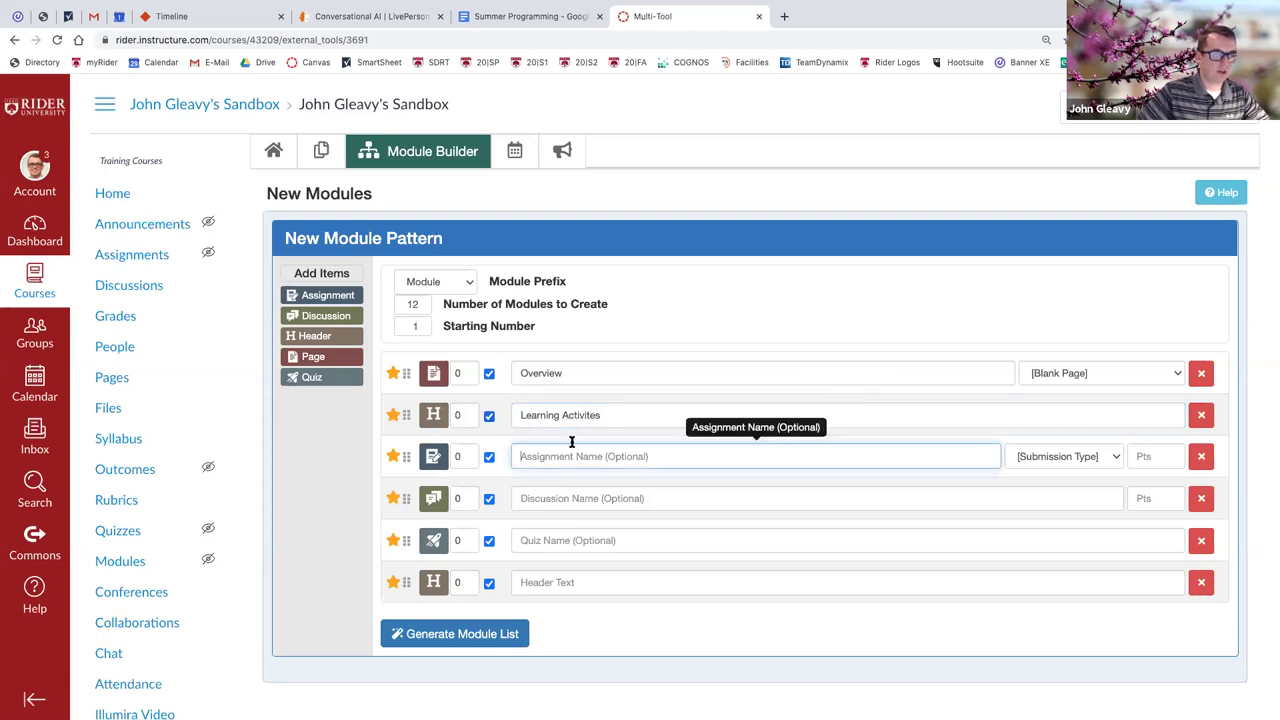
pyautogui.press('BackSpace')
pyautogui.press('BackSpace')
pyautogui.press('BackSpace')
pyautogui.press('BackSpace')
pyautogui.press('BackSpace')
pyautogui.press('BackSpace')
pyautogui.press('BackSpace')
pyautogui.write('tivit')
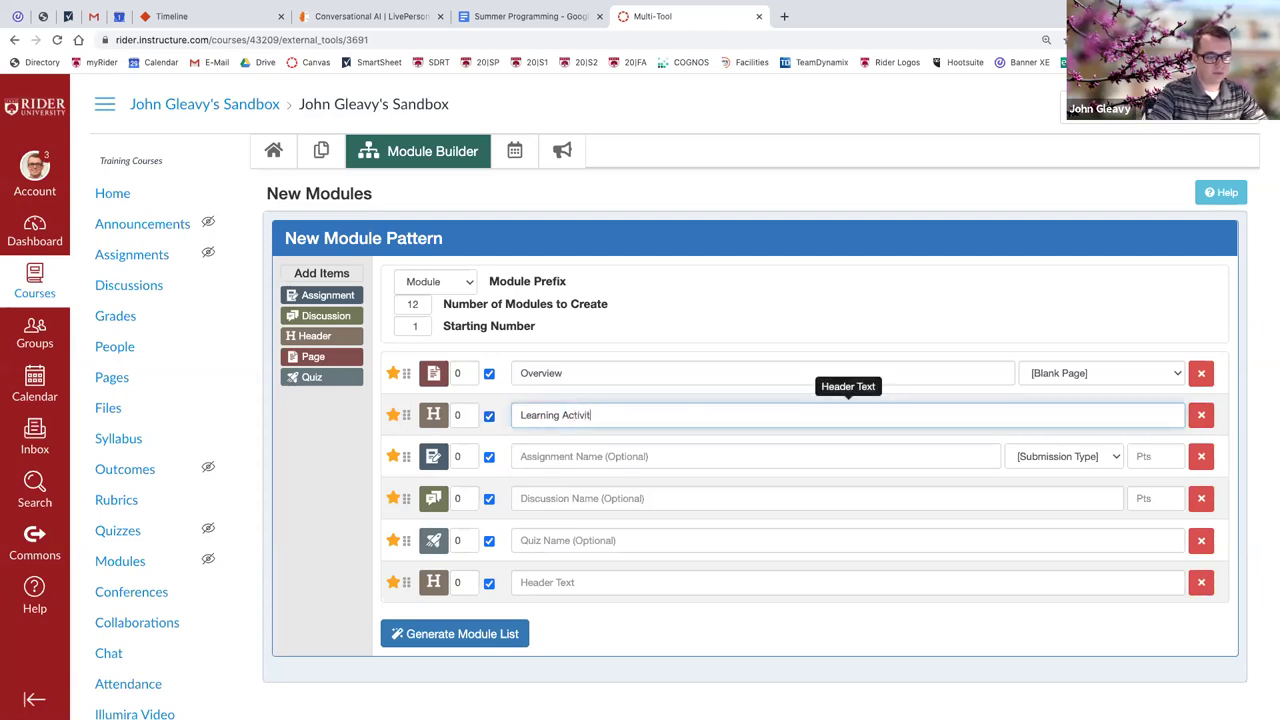
# Name the assignment "Homework" and the discussion "Discussion Board".
pyautogui.click(548, 462)
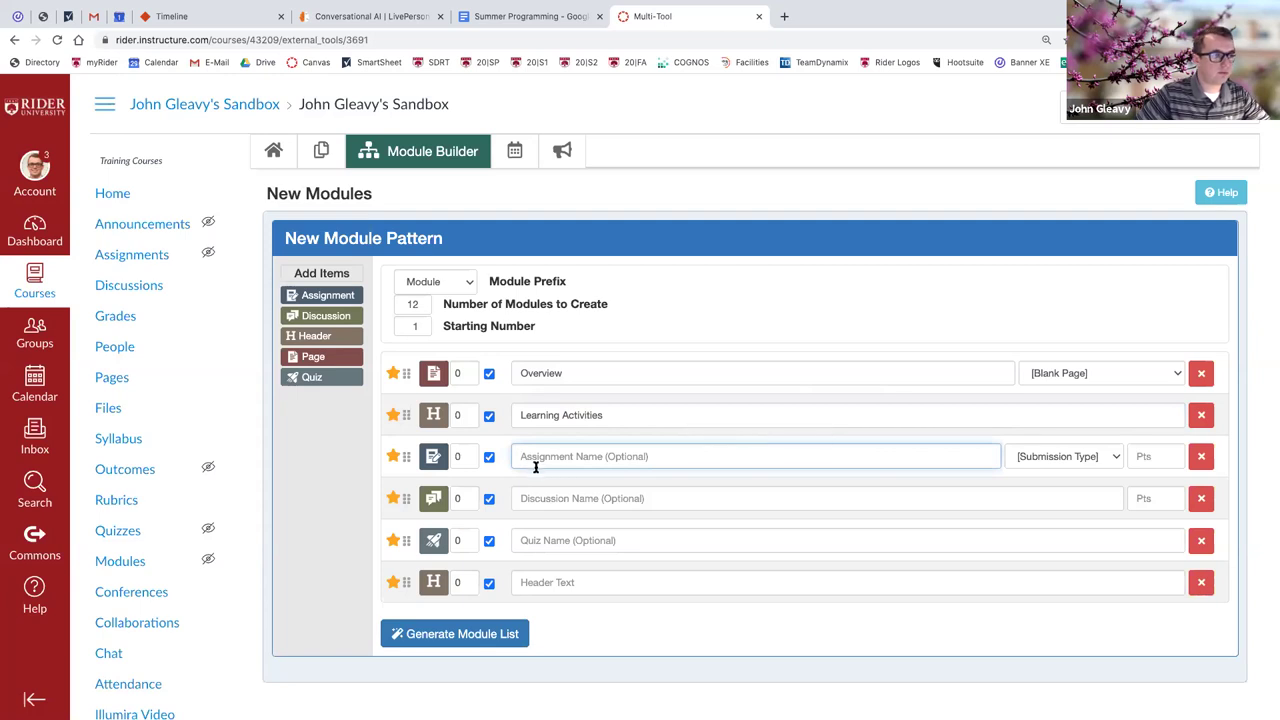
pyautogui.write('Homework')
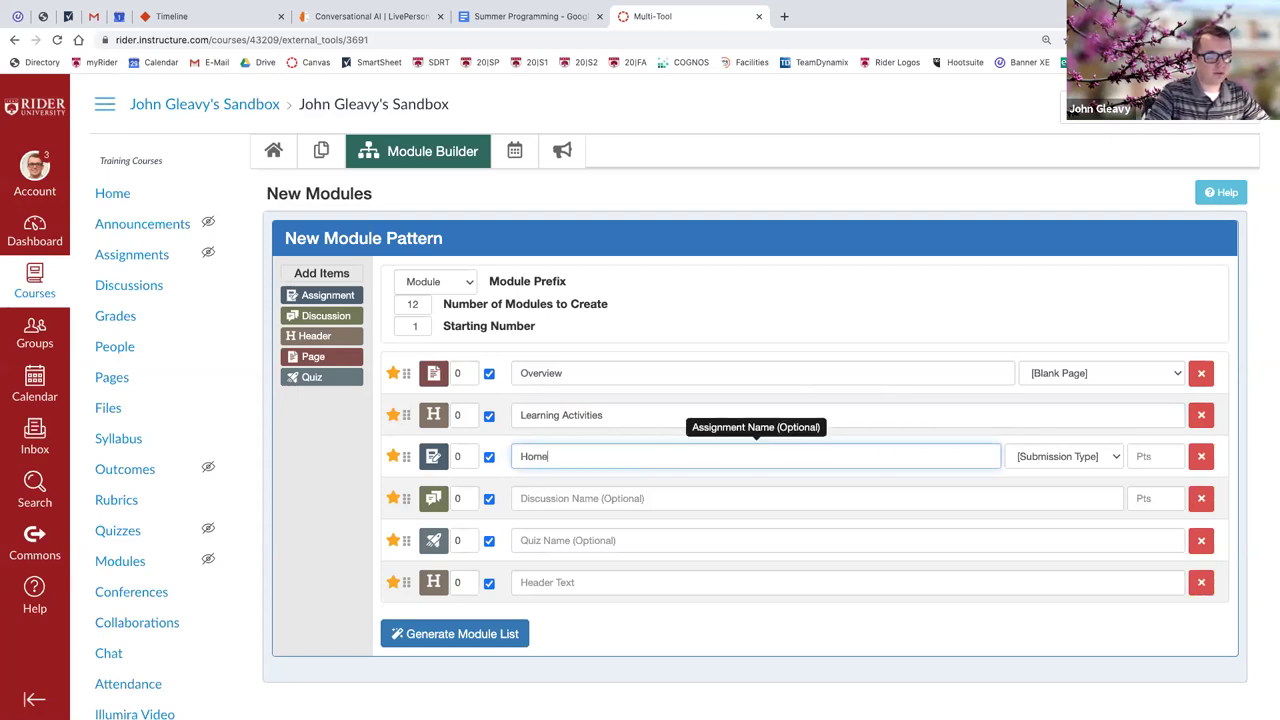
pyautogui.click(550, 496)
pyautogui.write('Di')
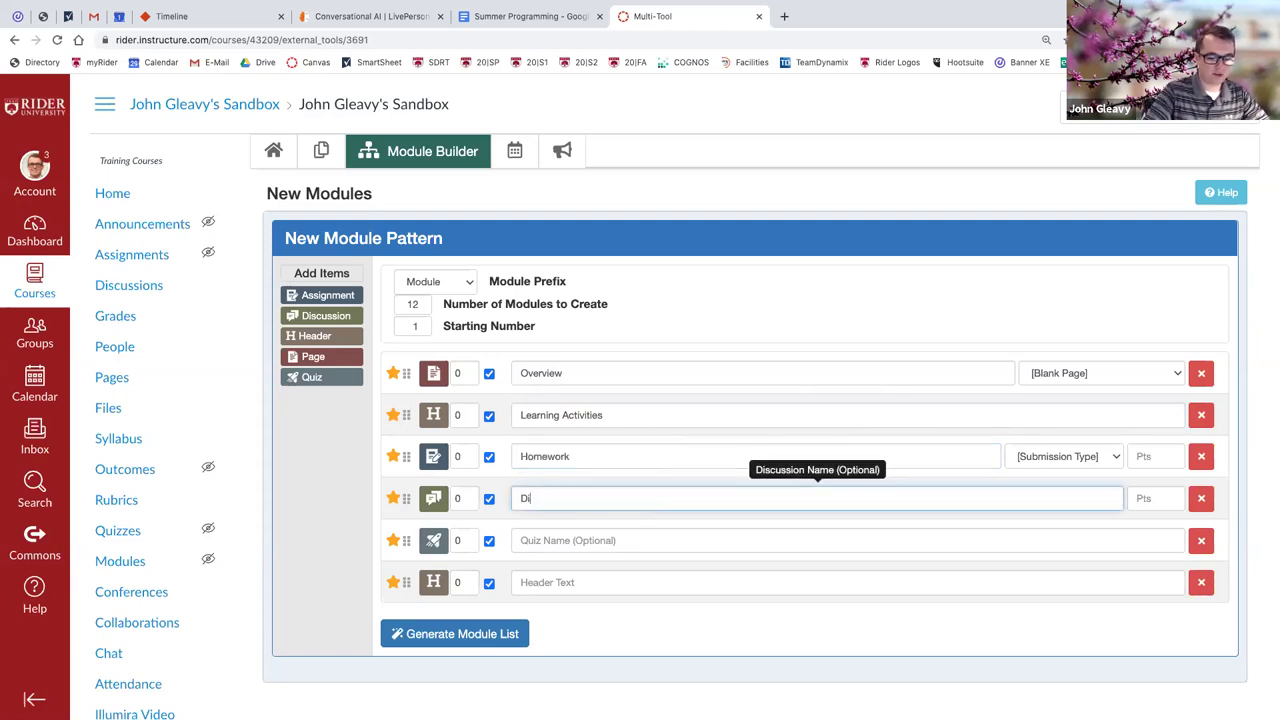
pyautogui.write('scbussion Board')
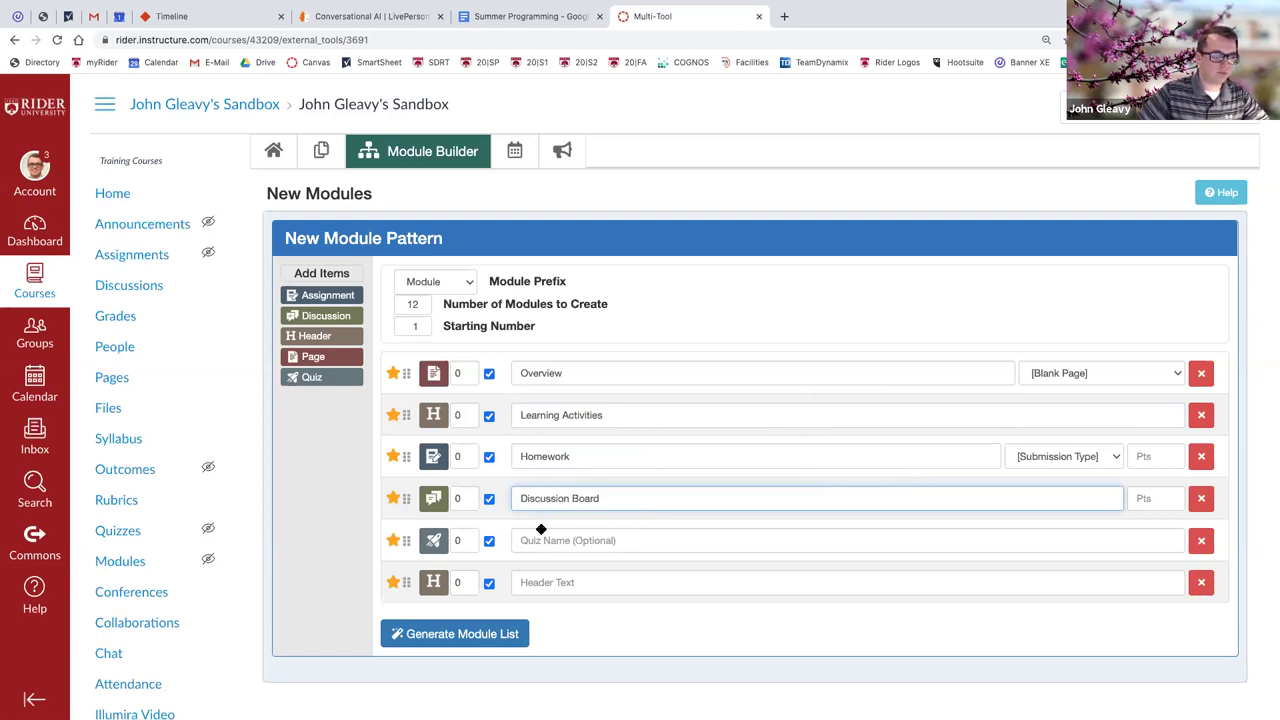
# Name the quiz "Check-In Quiz" and give the last header the text "Powerpoint Slides".
pyautogui.click(541, 538)
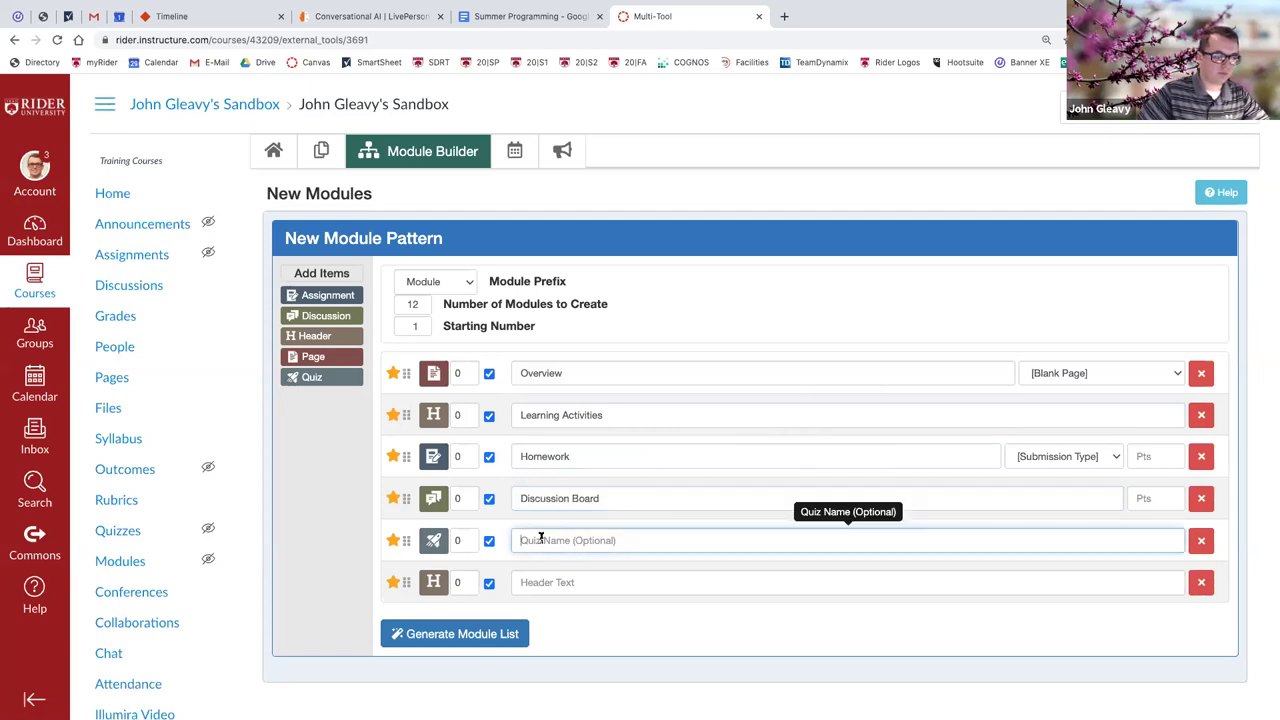
pyautogui.write('Chek')
pyautogui.press('BackSpace')
pyautogui.write('ck-In Quiz')
pyautogui.click(539, 582)
pyautogui.write('Powerpoint Slides')
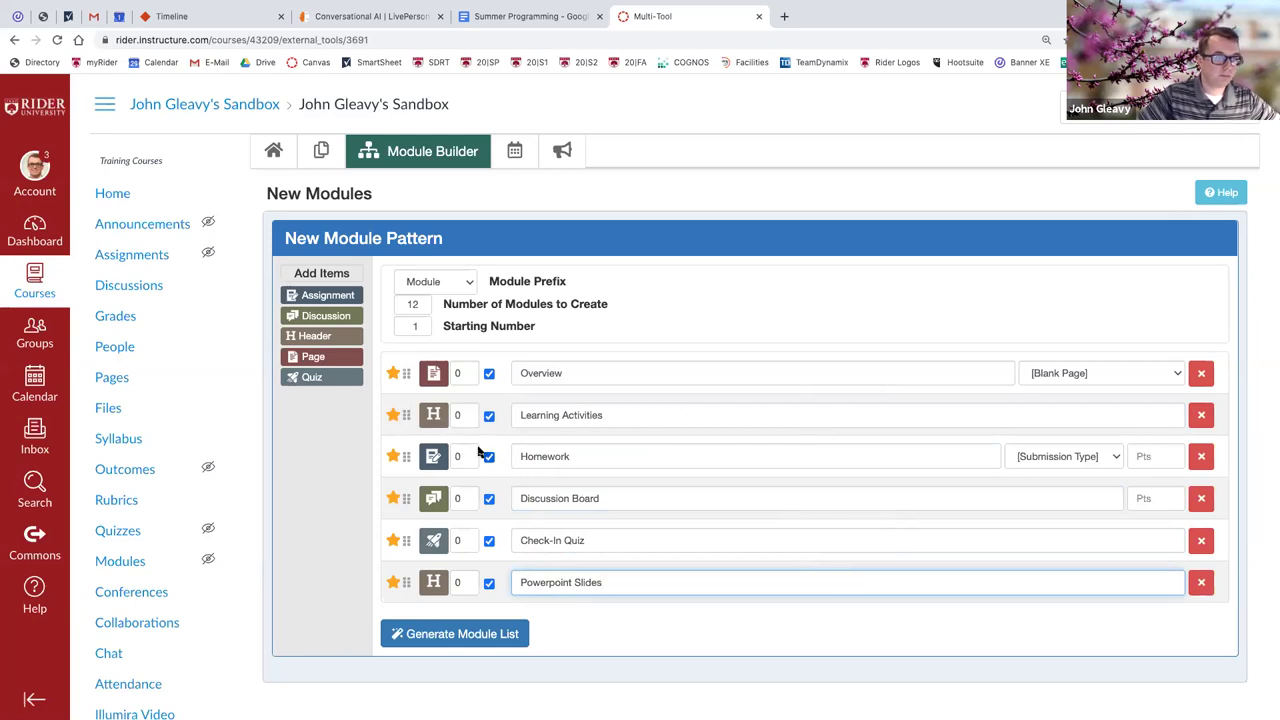
# Set the indent level to 1 for the Homework, Discussion Board and Check-In Quiz items.
pyautogui.click(532, 455)
pyautogui.click(536, 499)
pyautogui.click(534, 538)
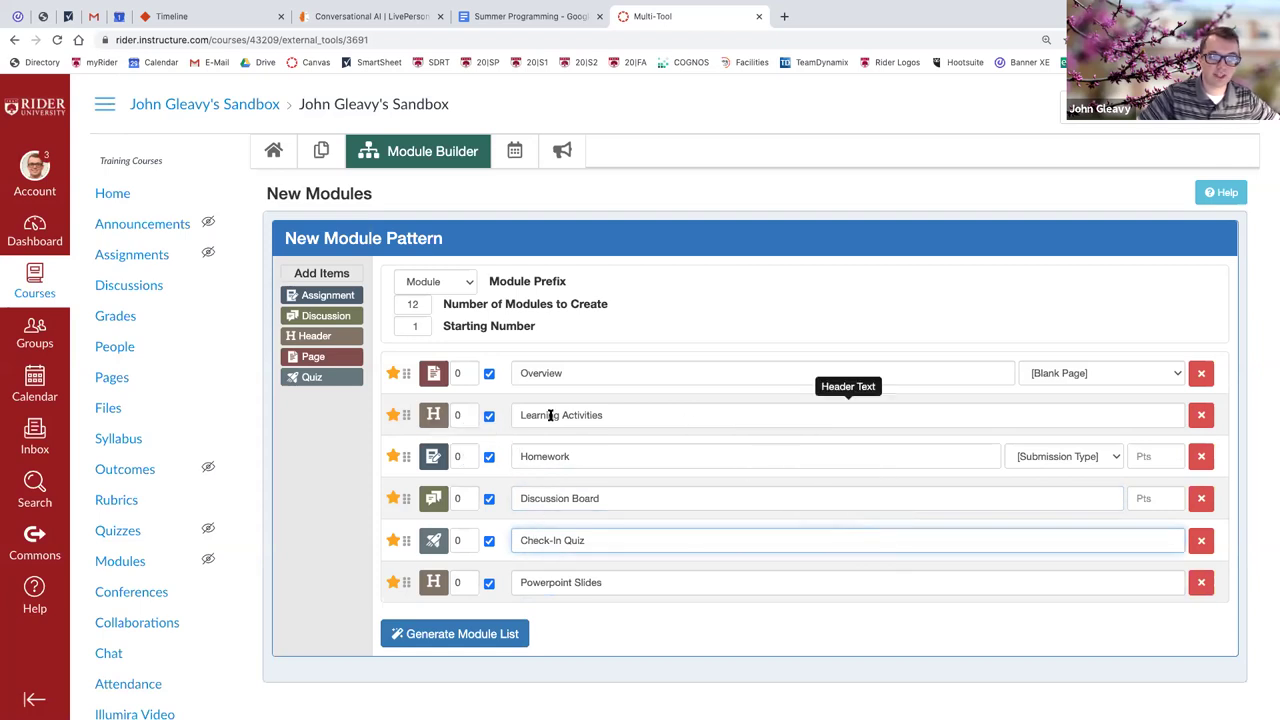
pyautogui.click(461, 456)
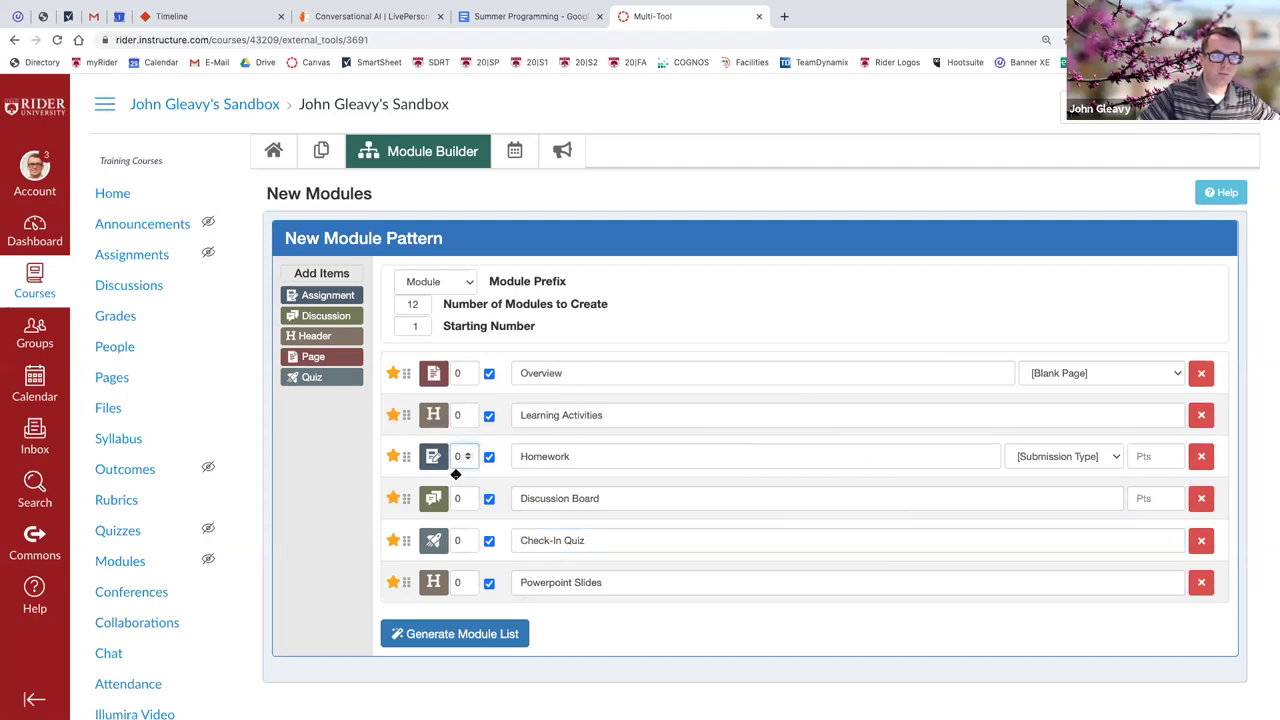
pyautogui.click(469, 452)
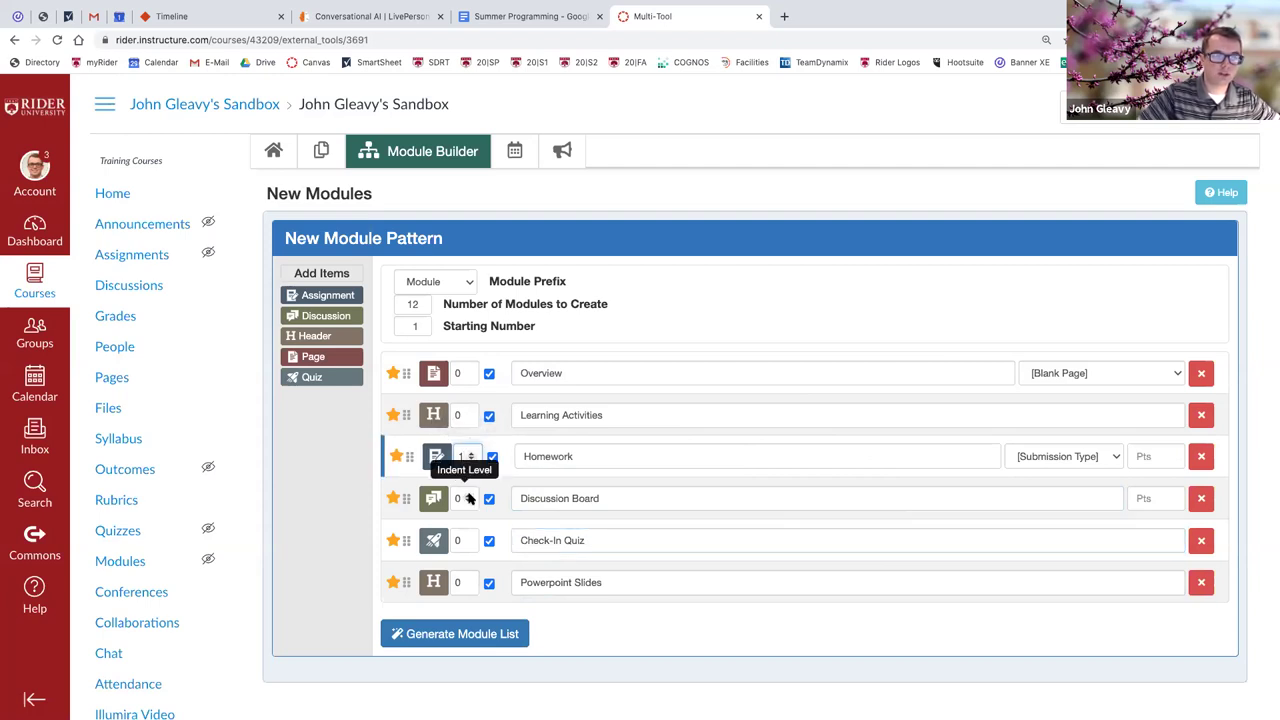
pyautogui.click(469, 495)
pyautogui.click(469, 537)
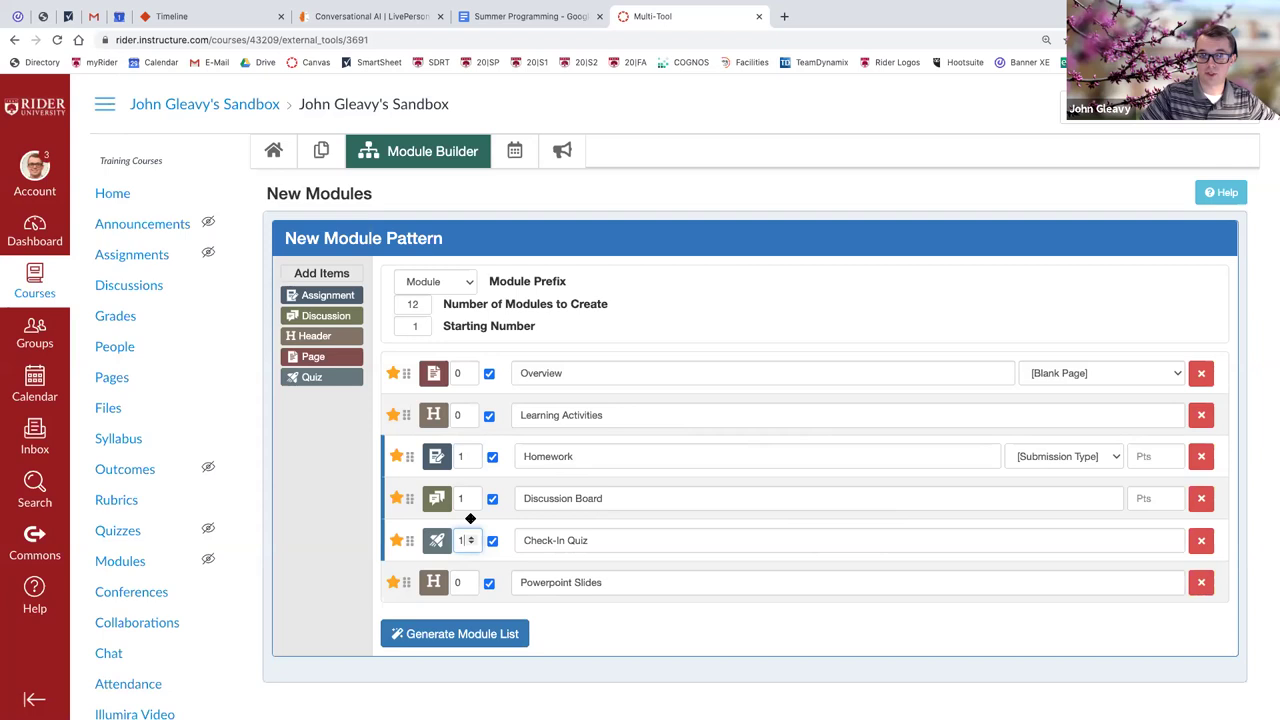
# Check which page templates are available for the Overview page, keeping the blank page option.
pyautogui.click(845, 450)
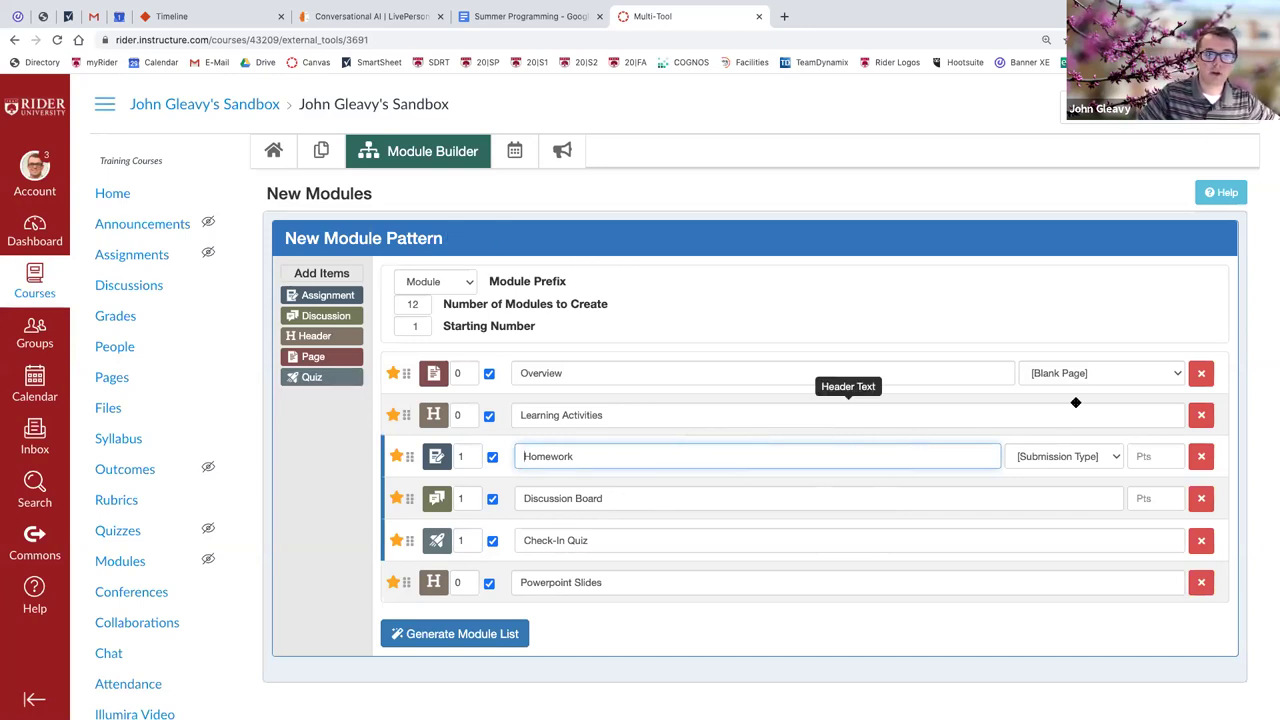
pyautogui.click(1171, 375)
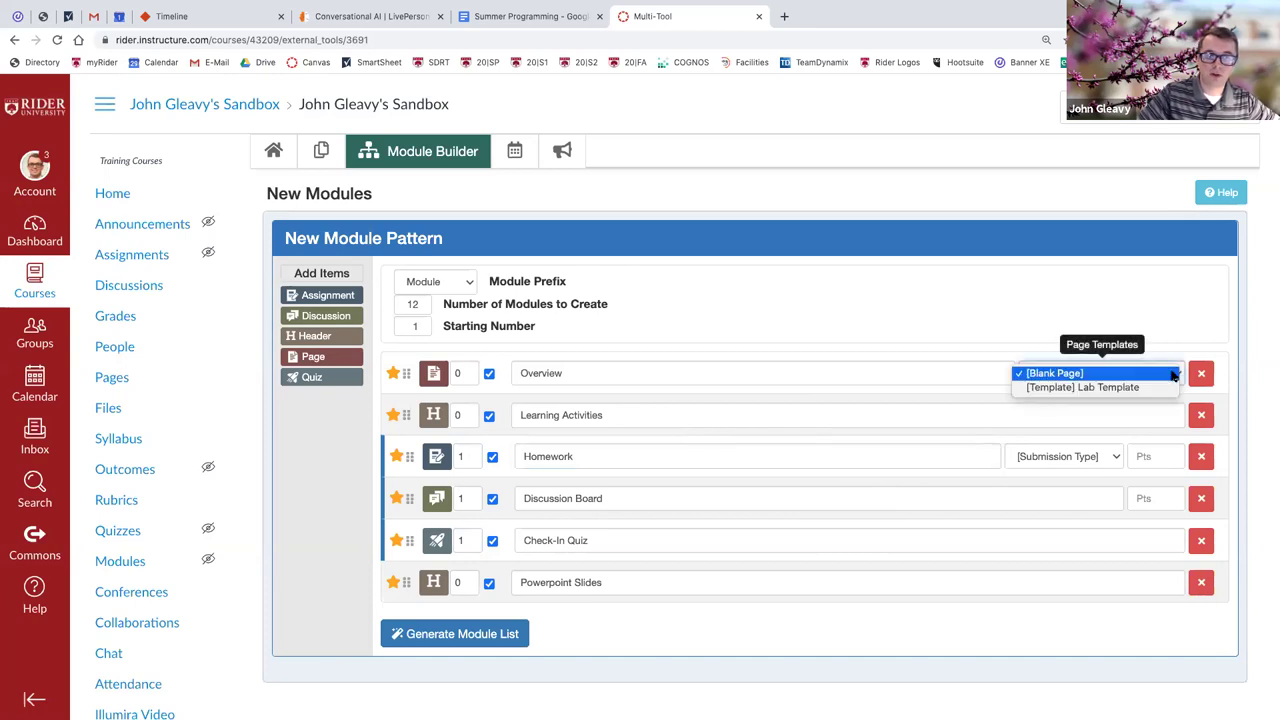
pyautogui.click(935, 375)
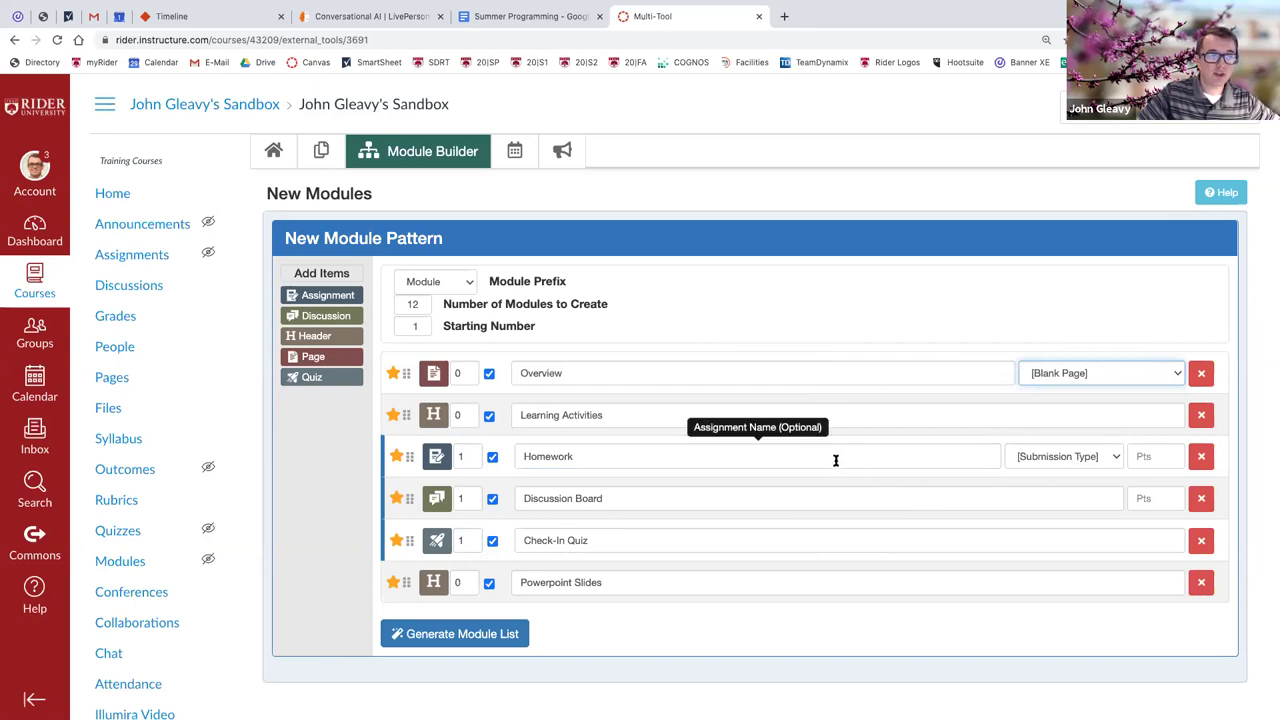
# Configure the Homework assignment for online submission, worth 10 points, with the grade displayed as points.
pyautogui.click(1074, 458)
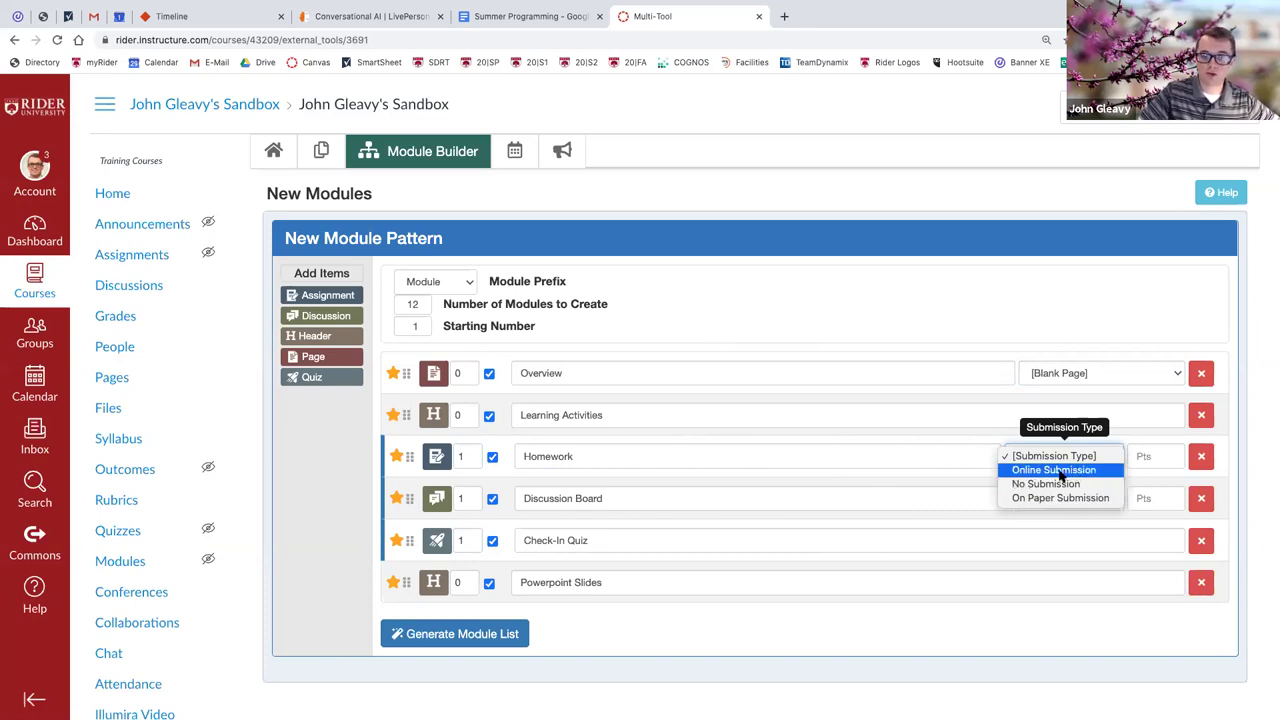
pyautogui.click(1060, 470)
pyautogui.click(1147, 460)
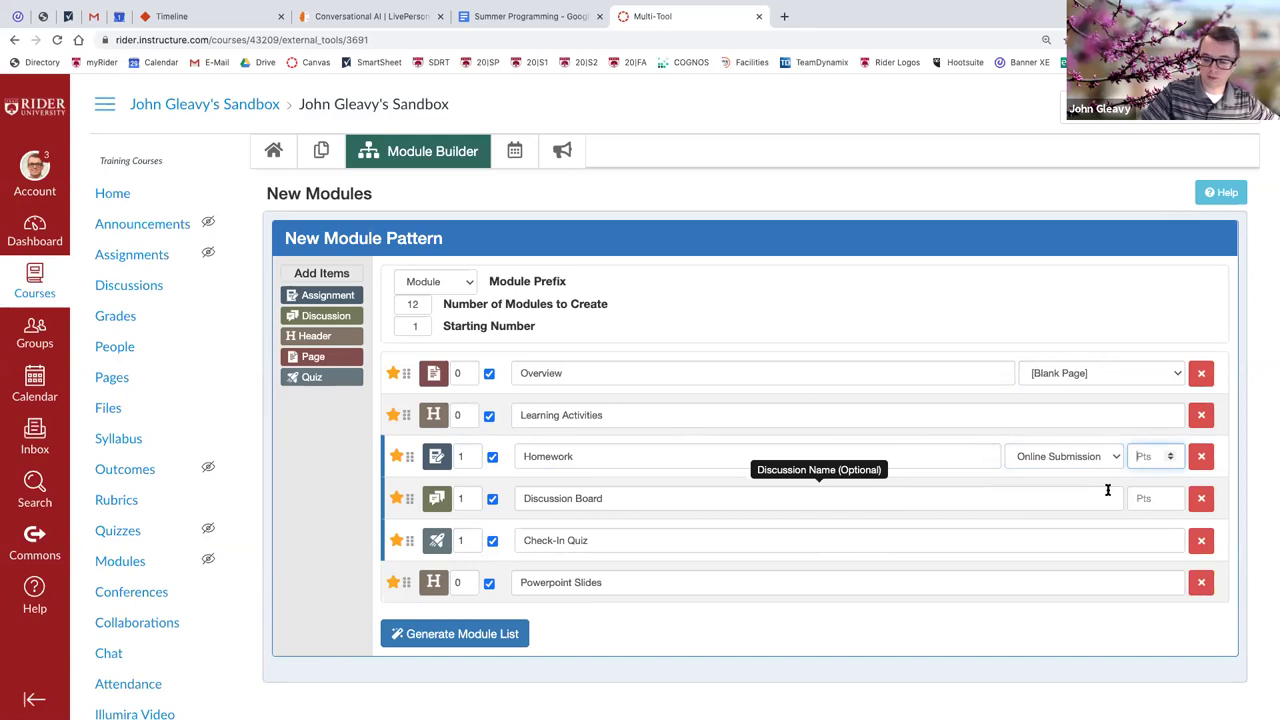
pyautogui.write('10')
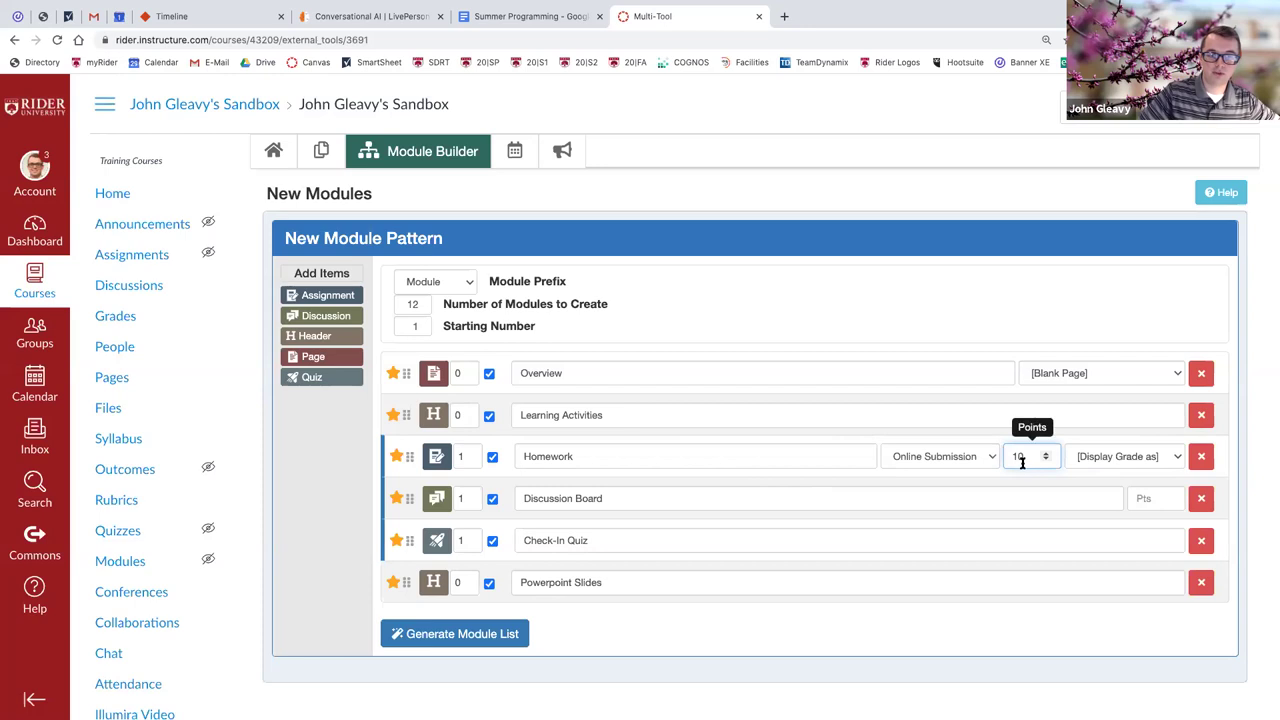
pyautogui.click(1152, 458)
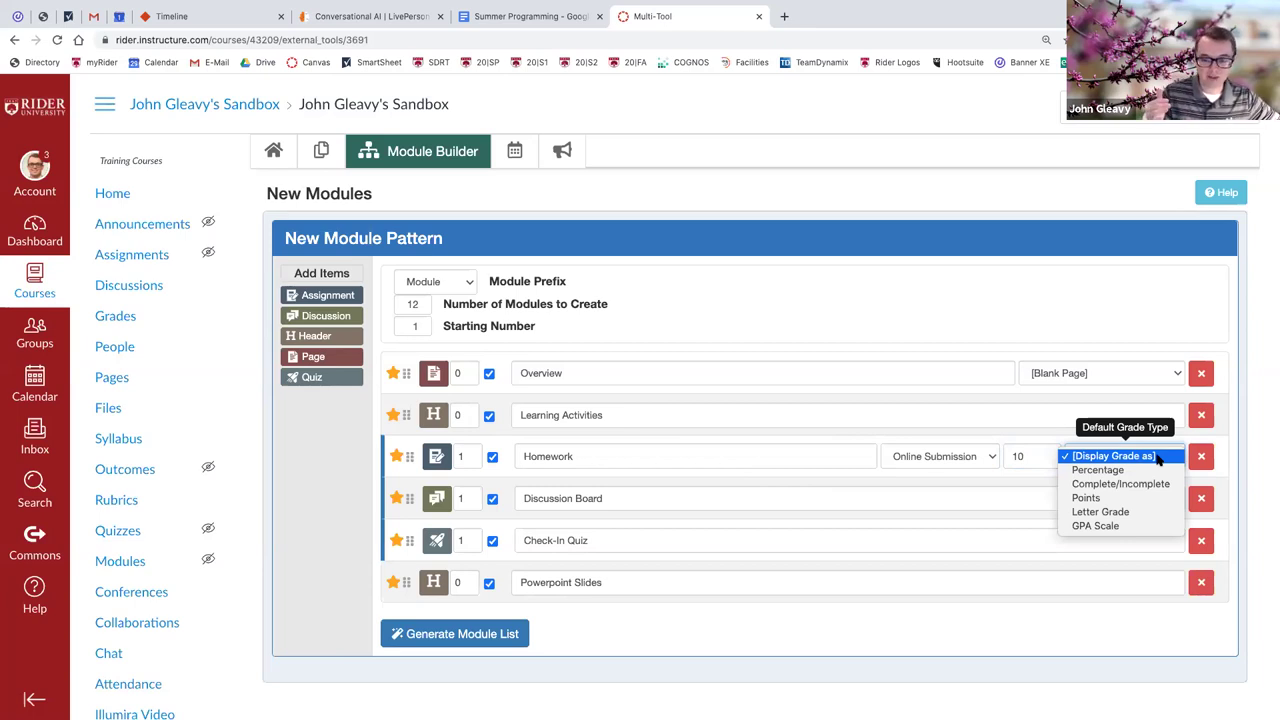
pyautogui.click(1103, 499)
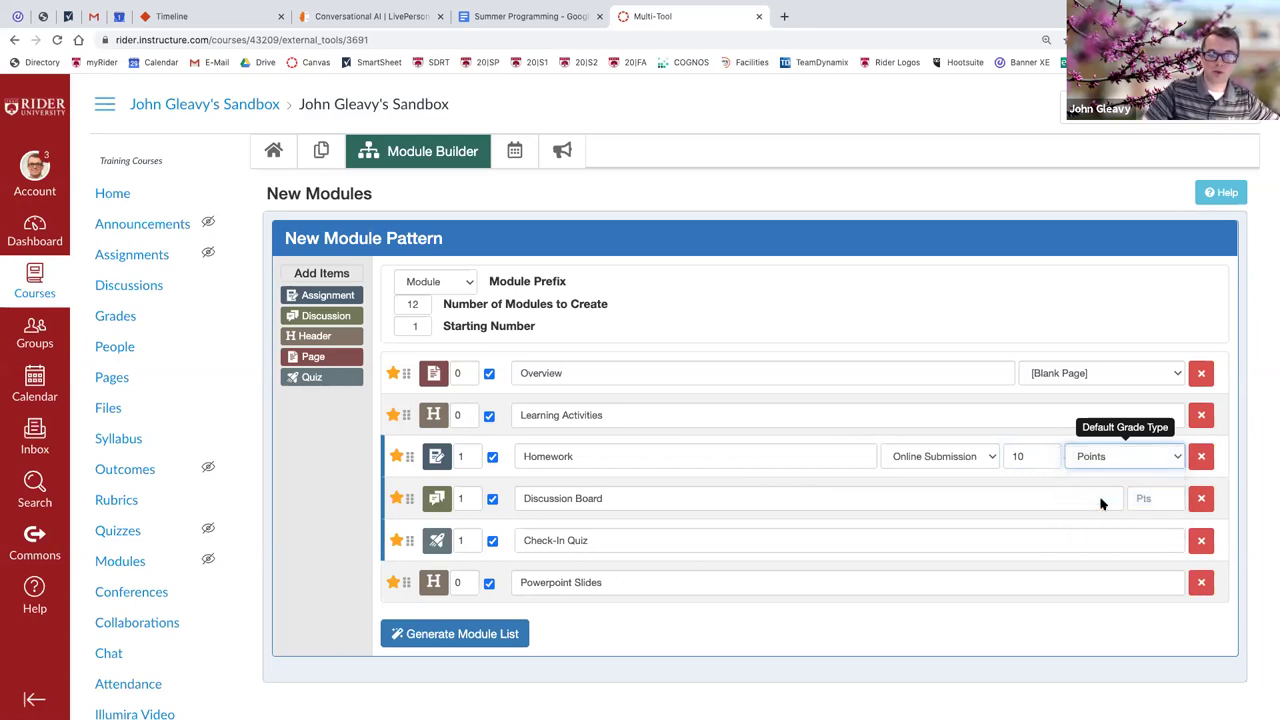
pyautogui.click(1080, 503)
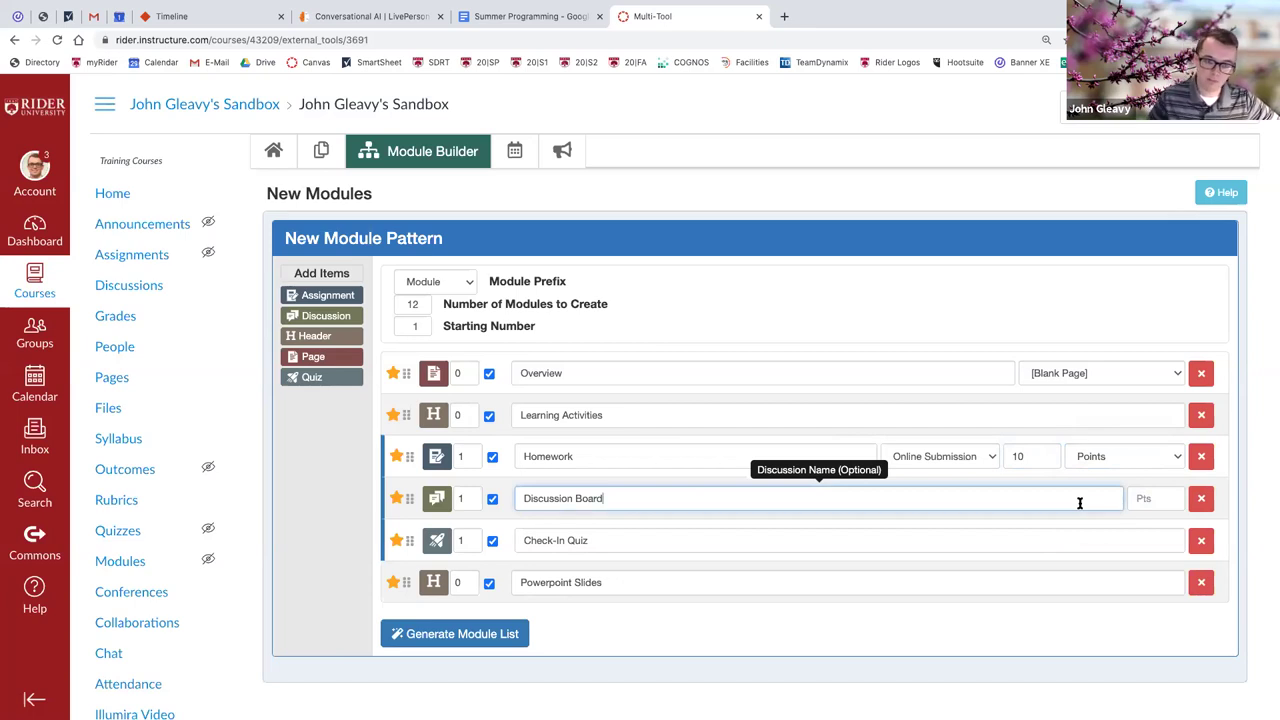
# Make the Discussion Board worth 10 points with the grade displayed as points.
pyautogui.click(1137, 503)
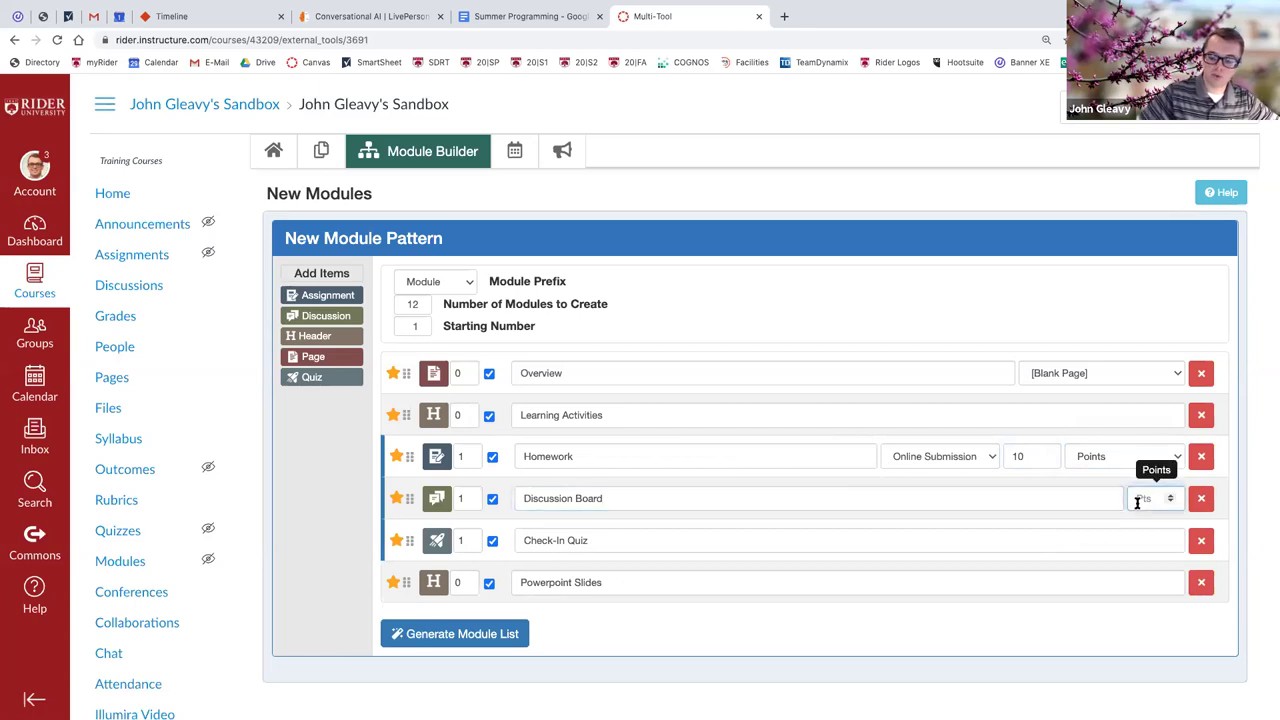
pyautogui.write('10')
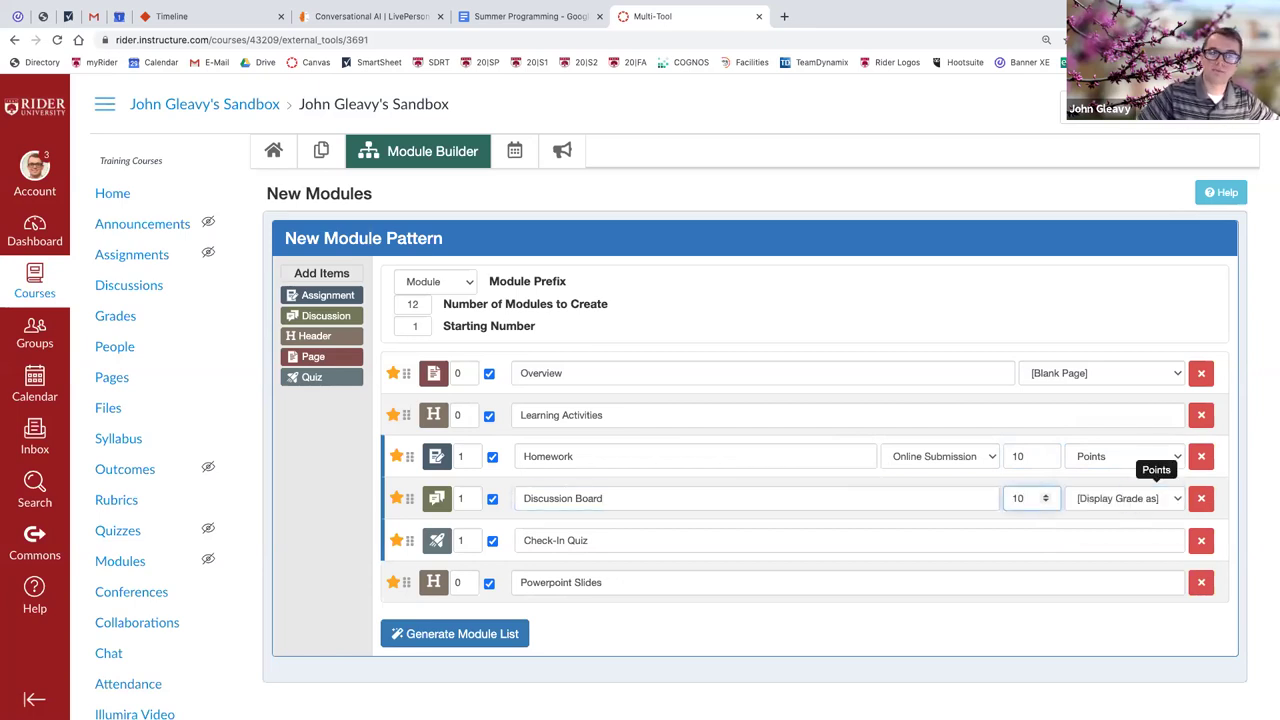
pyautogui.click(1156, 499)
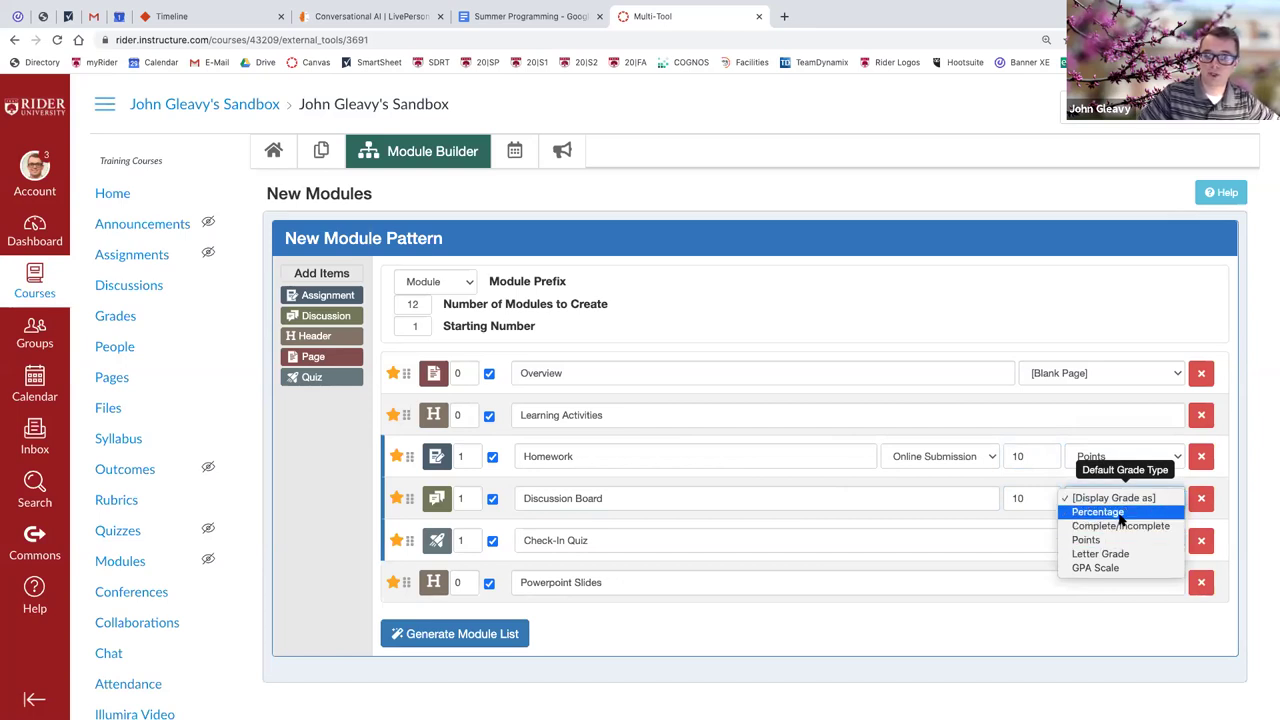
pyautogui.click(1120, 517)
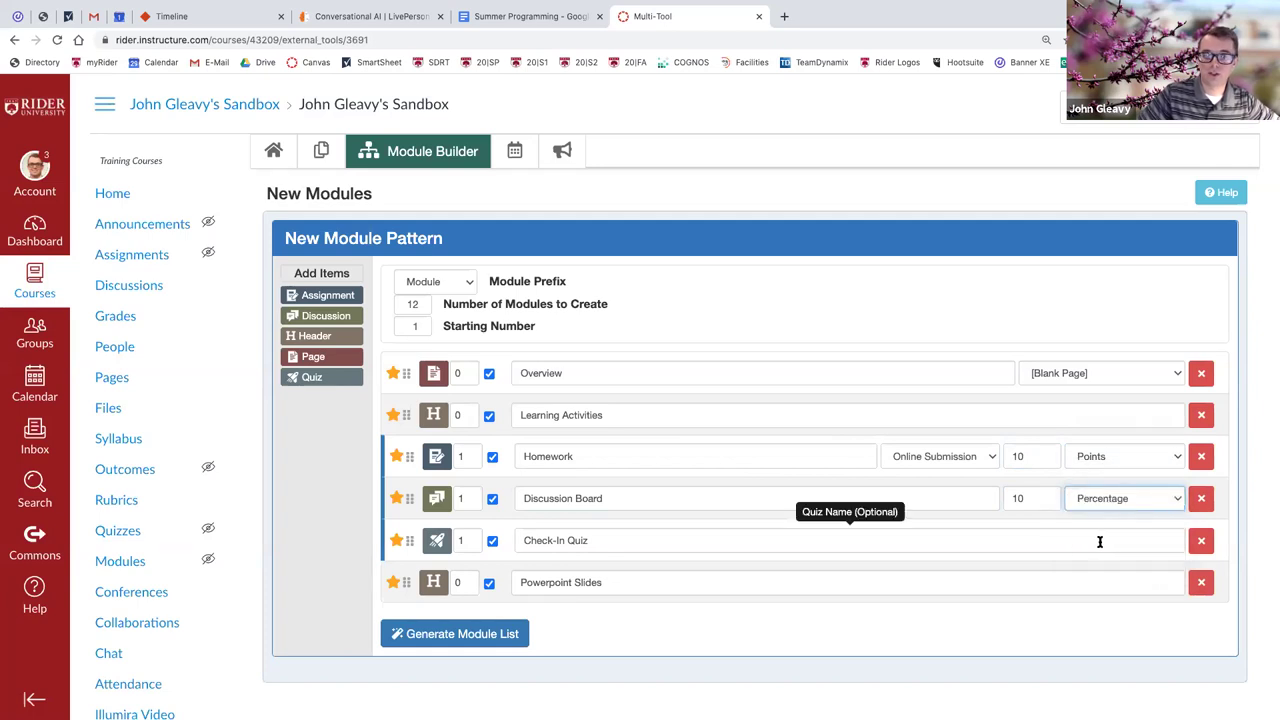
pyautogui.click(1095, 498)
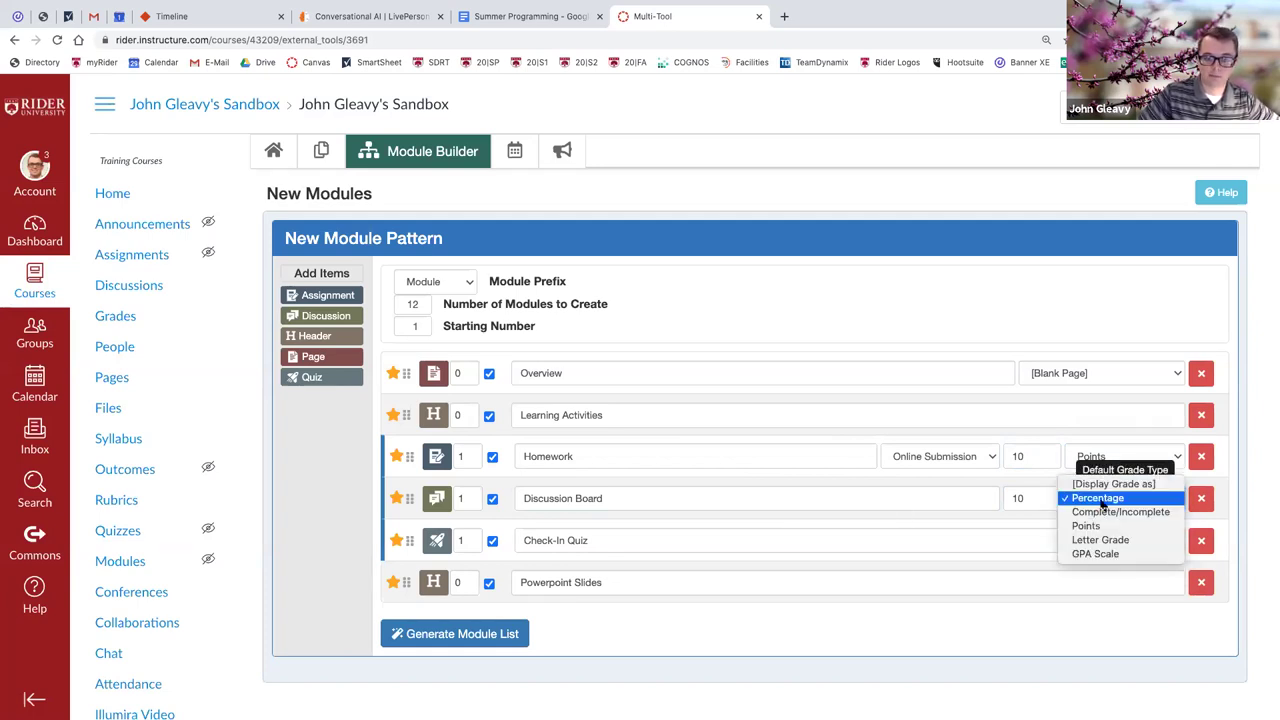
pyautogui.click(1095, 526)
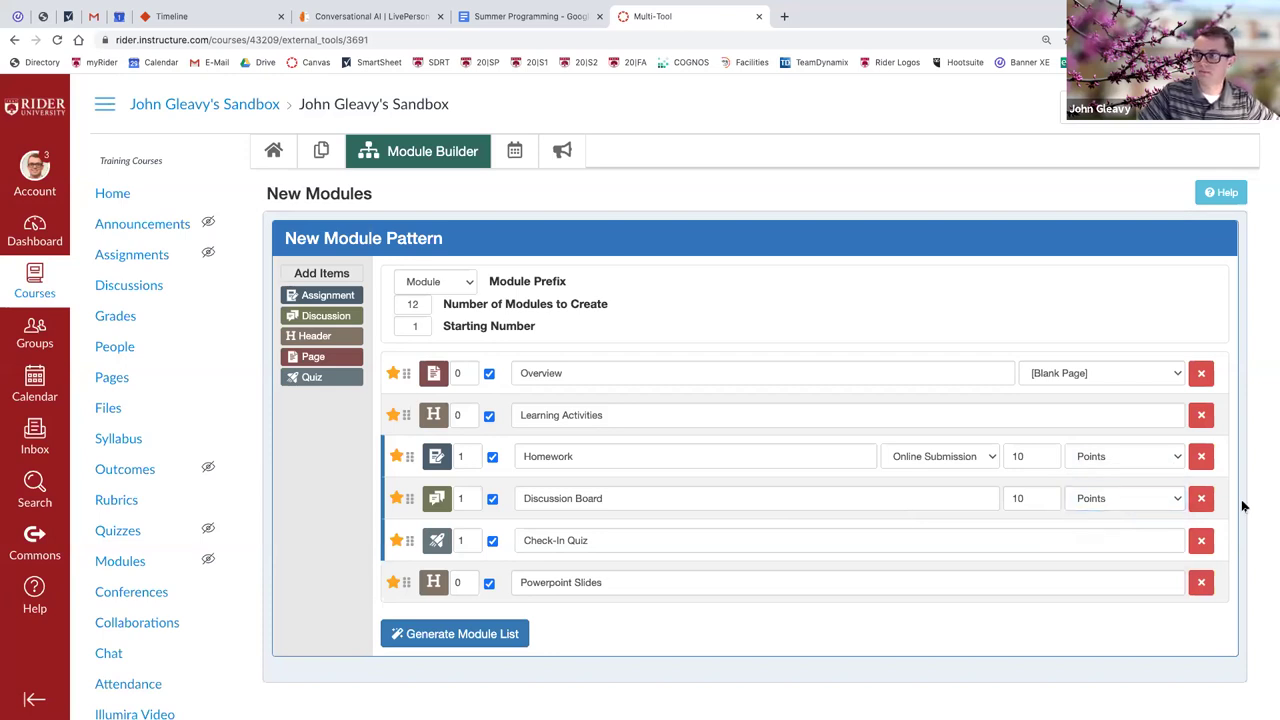
# Clear the point values of the Discussion Board and Homework items and reset Homework's submission type to unselected.
pyautogui.scroll(-1, 1236, 510)
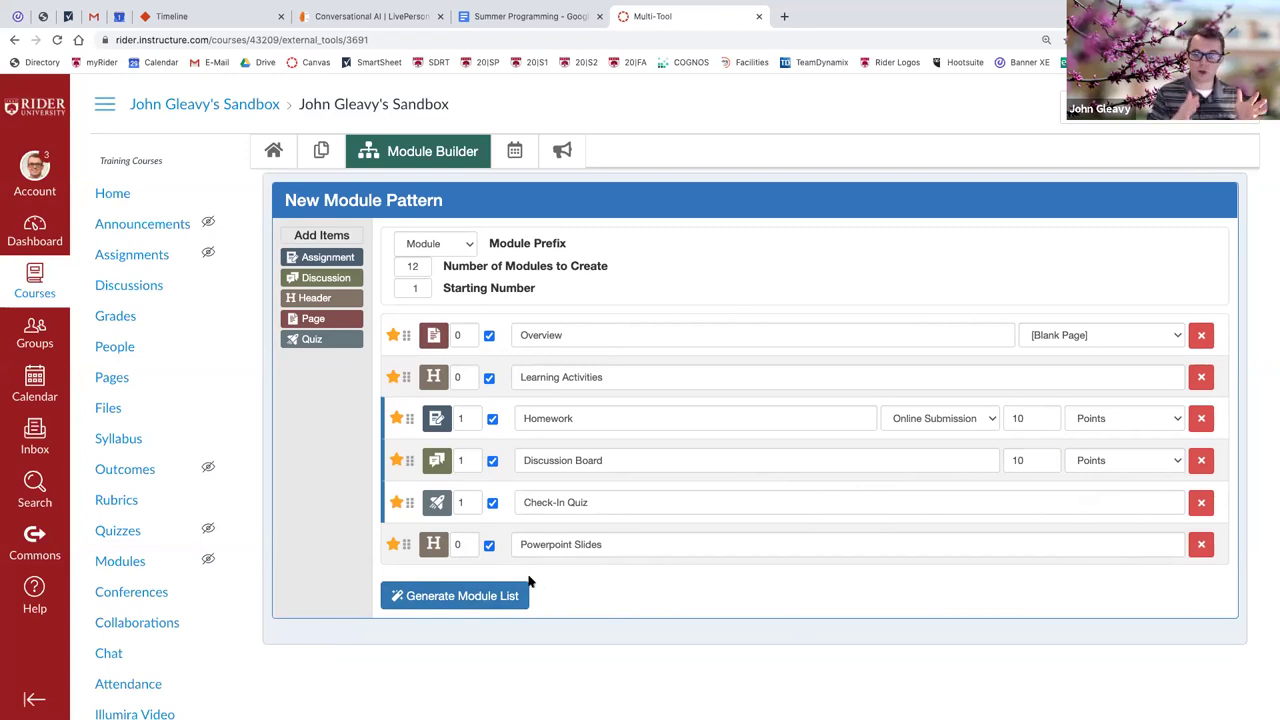
pyautogui.scroll(-1, 534, 586)
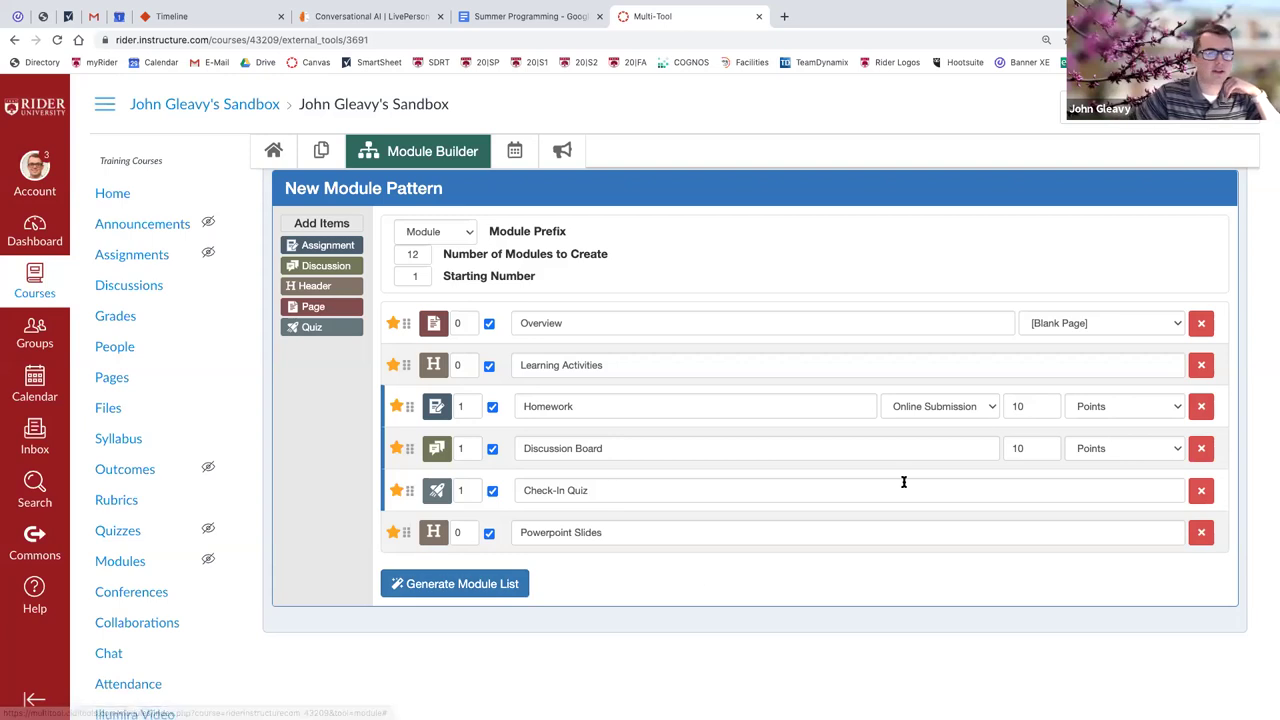
pyautogui.click(1005, 447)
pyautogui.press('Delete')
pyautogui.press('Delete')
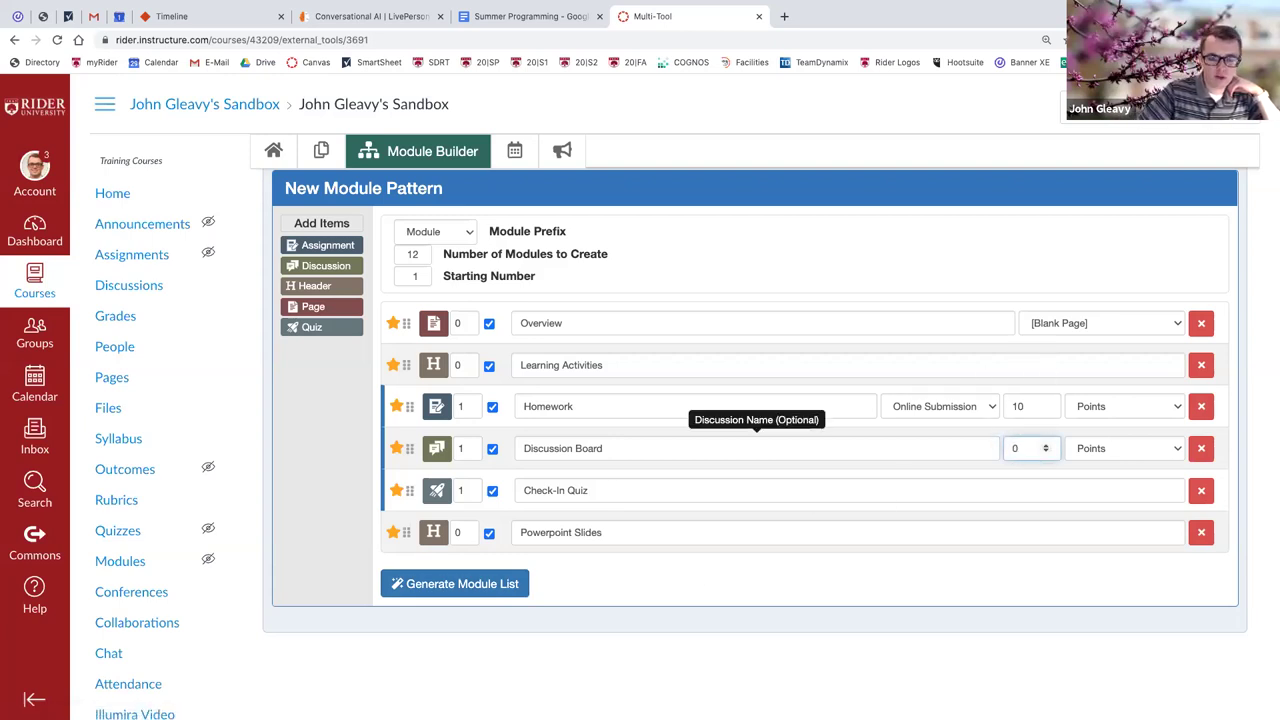
pyautogui.click(866, 450)
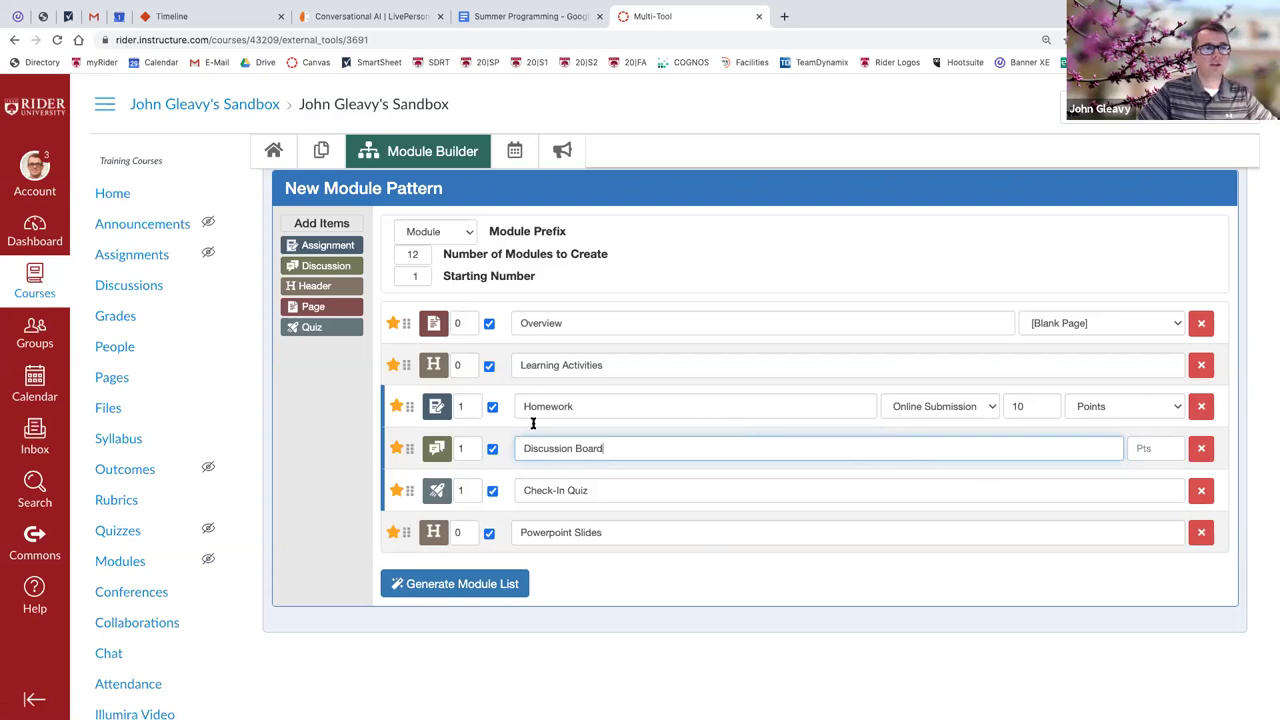
pyautogui.click(1017, 406)
pyautogui.press('Delete')
pyautogui.press('Delete')
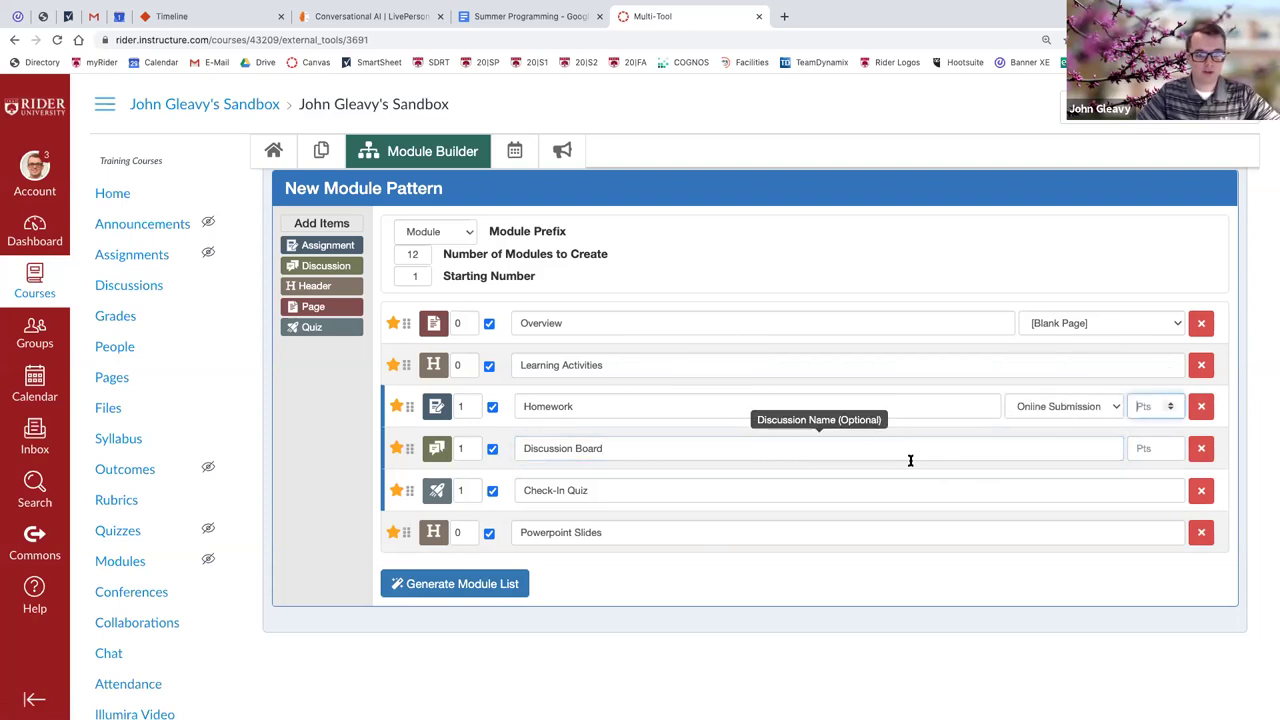
pyautogui.click(1043, 404)
pyautogui.click(1043, 392)
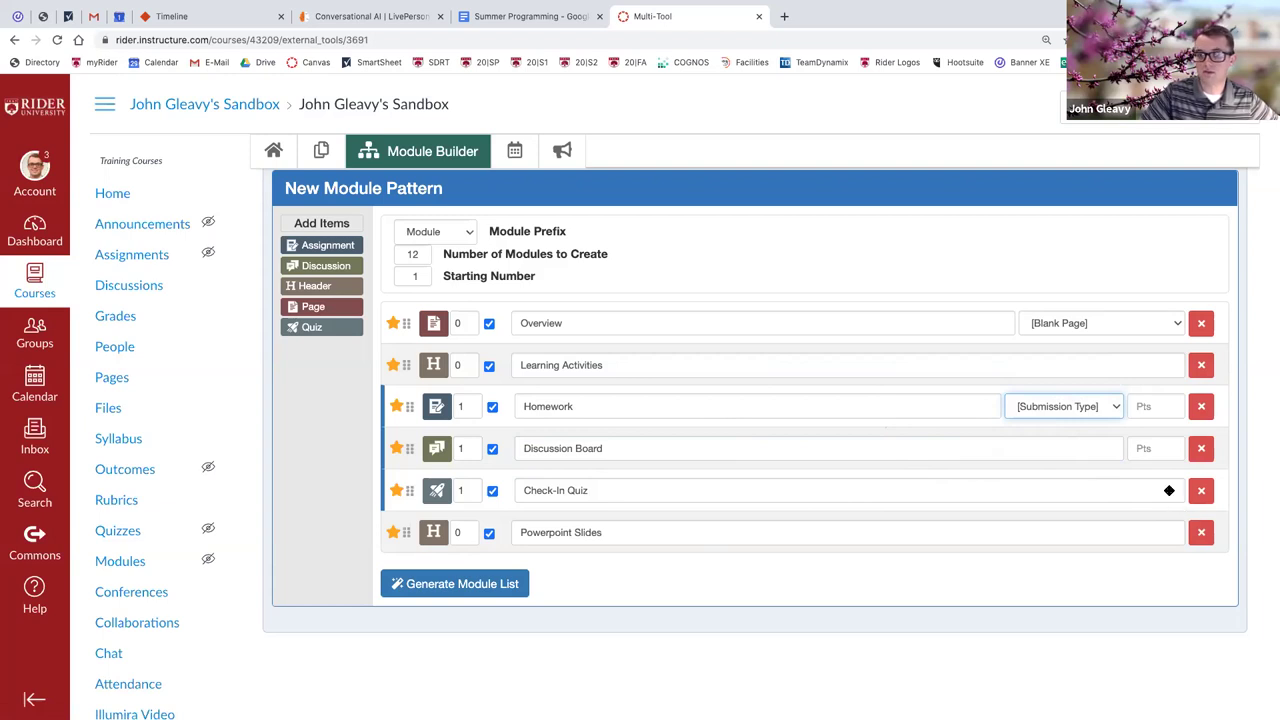
# Set Homework and Discussion Board to 10 points each, with both grades displayed as Letter Grade.
pyautogui.click(1143, 406)
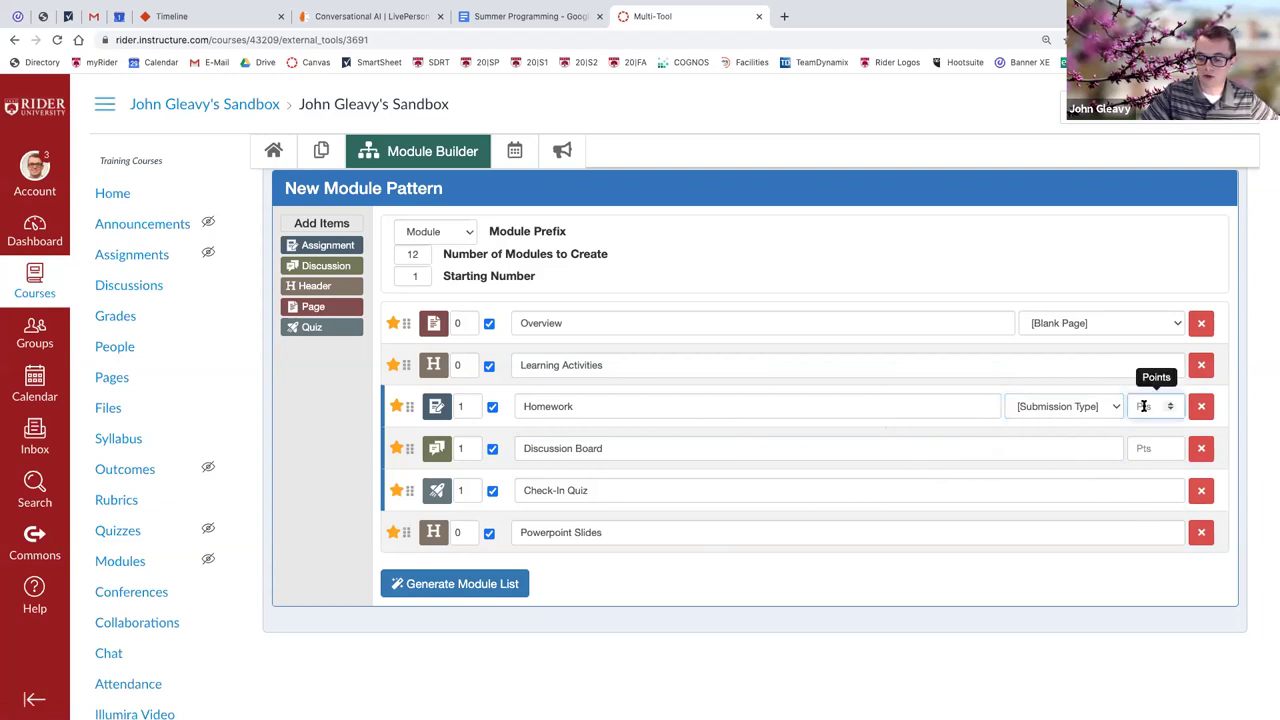
pyautogui.write('10')
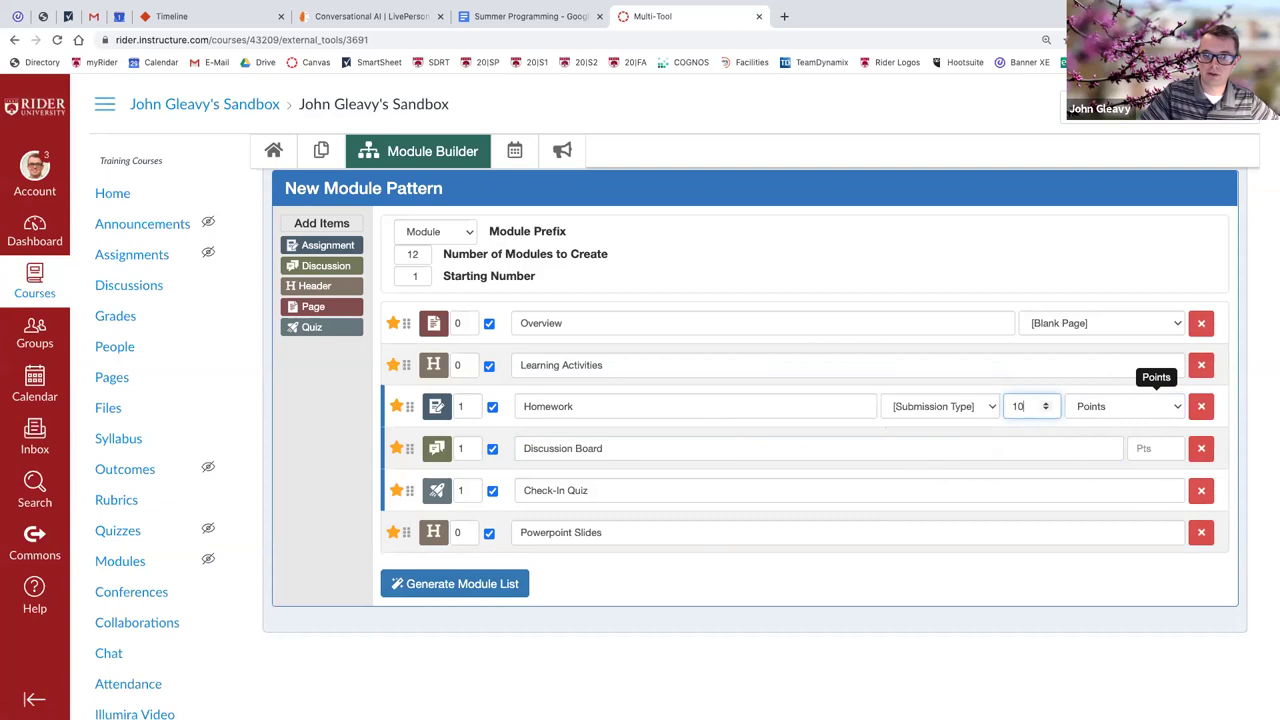
pyautogui.click(1143, 448)
pyautogui.write('10')
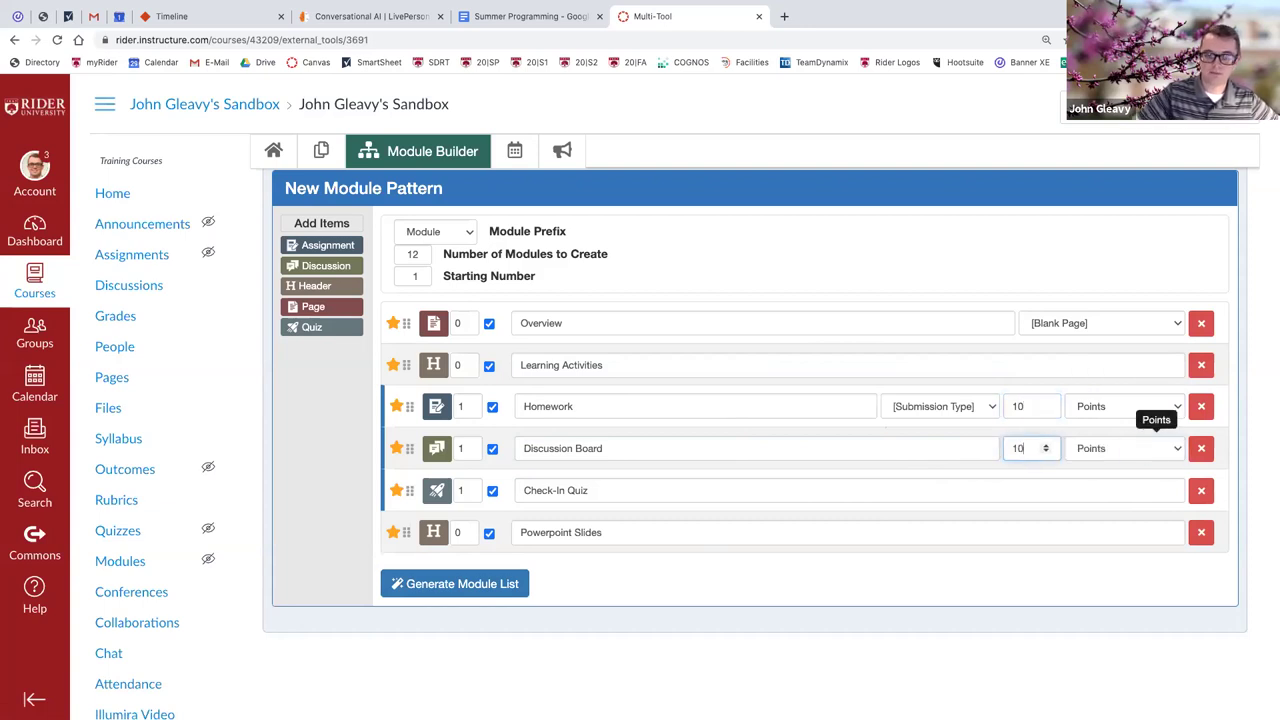
pyautogui.click(1113, 408)
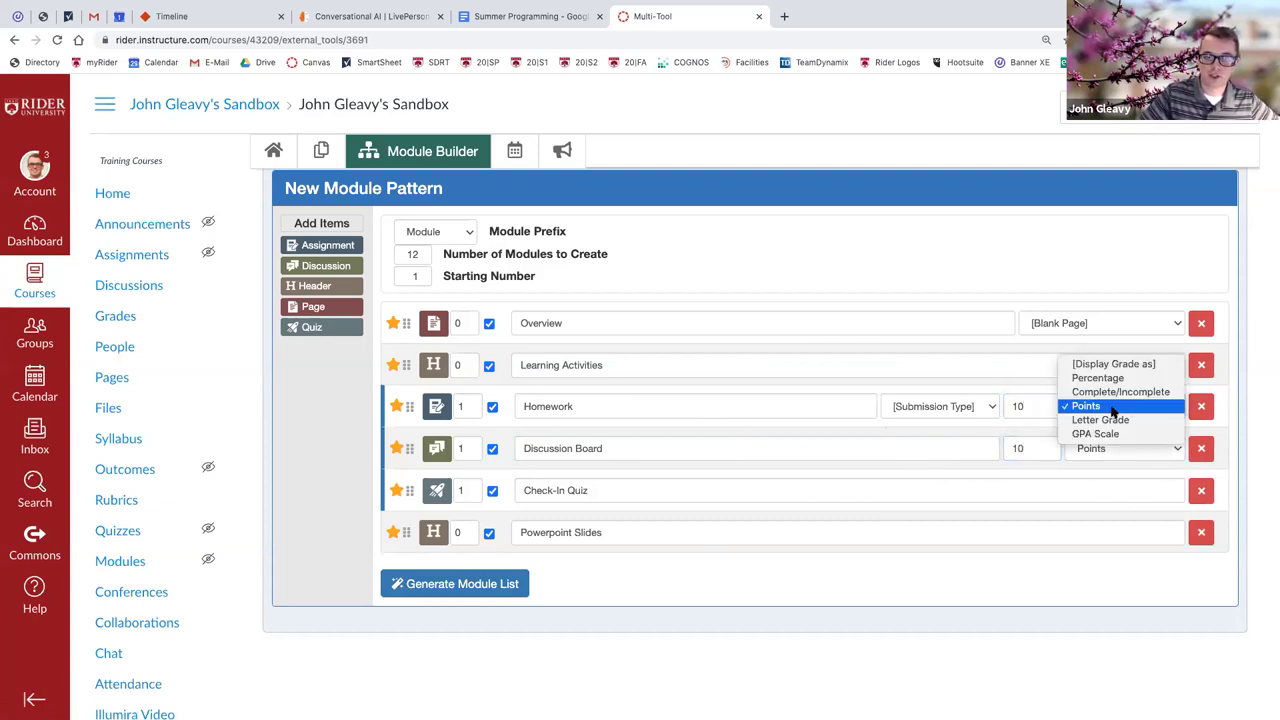
pyautogui.click(1112, 420)
pyautogui.click(1112, 450)
pyautogui.click(1115, 461)
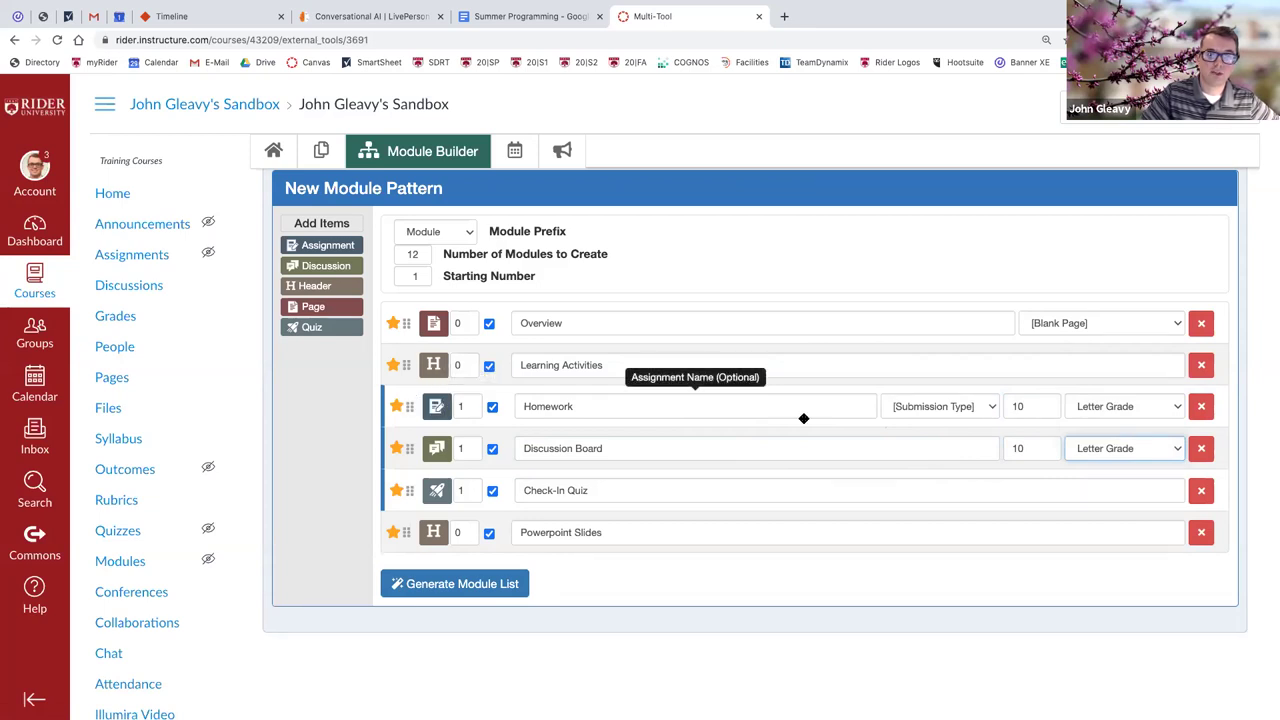
# Check which submission types are available for the Homework assignment, leaving the type unselected.
pyautogui.click(932, 408)
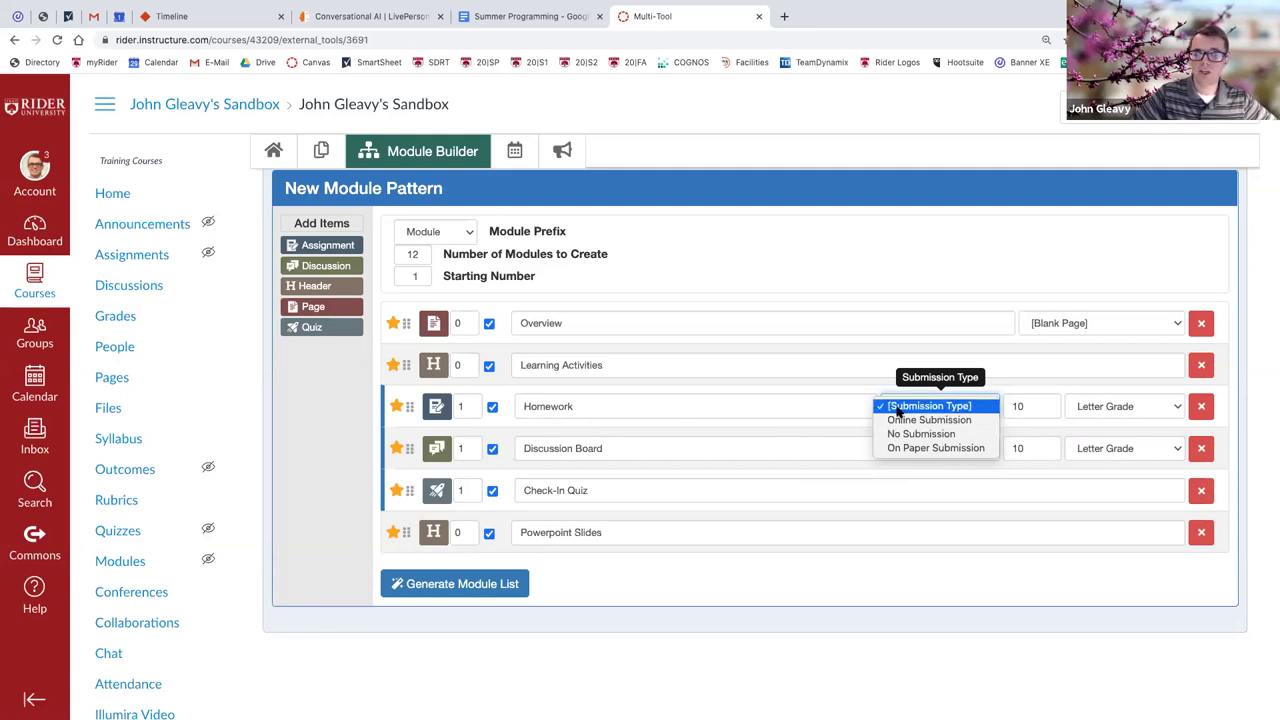
pyautogui.click(797, 416)
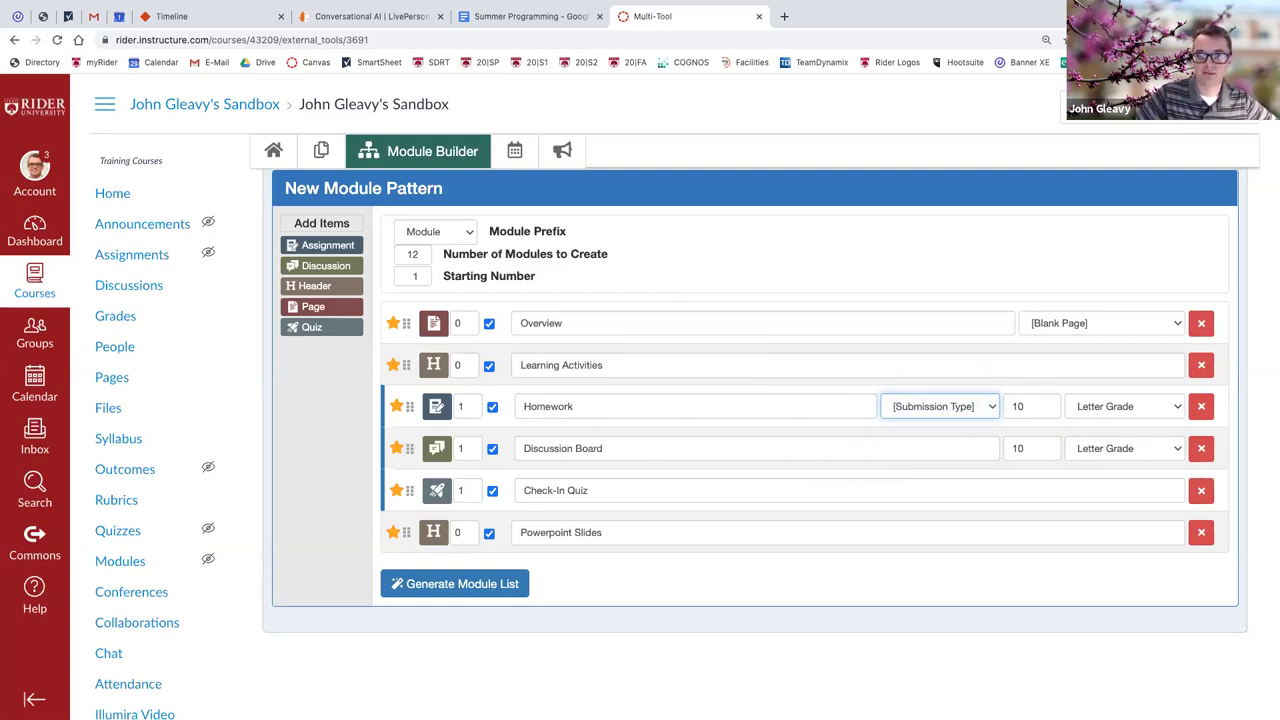
pyautogui.click(590, 598)
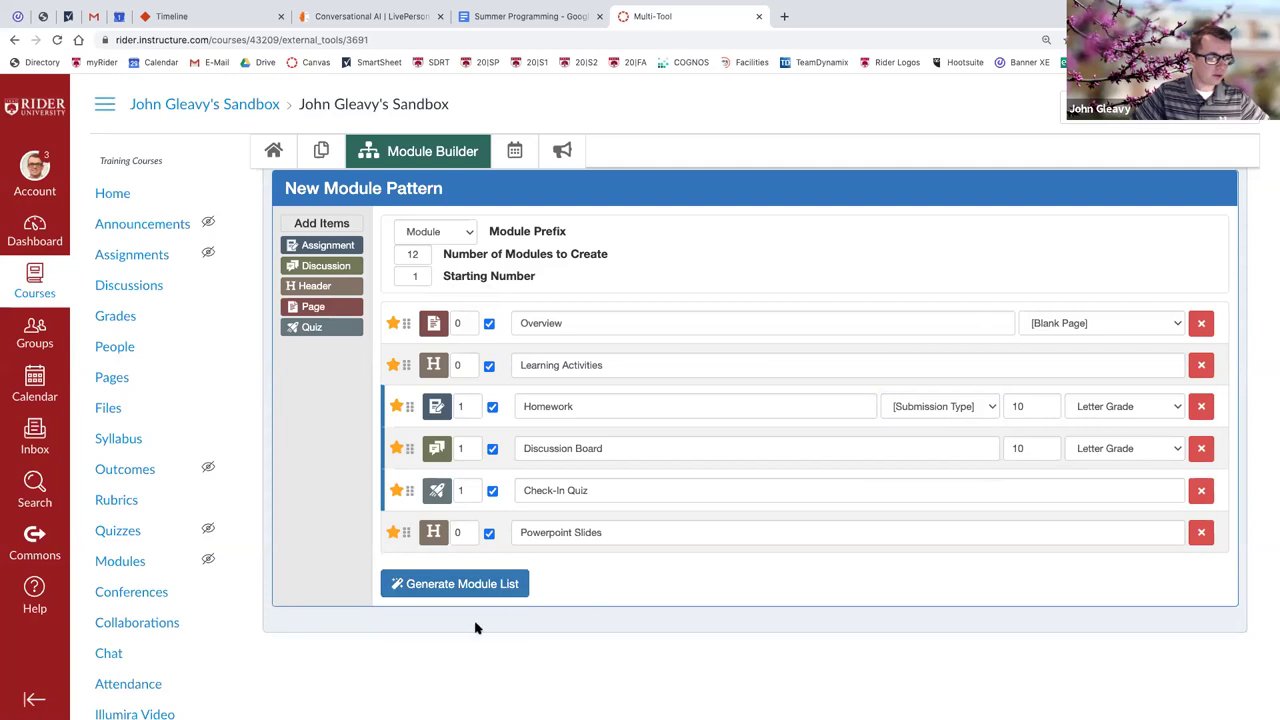
# Keep the Module prefix, set the number of modules to 12, and generate the module list from the pattern.
pyautogui.scroll(-2, 446, 614)
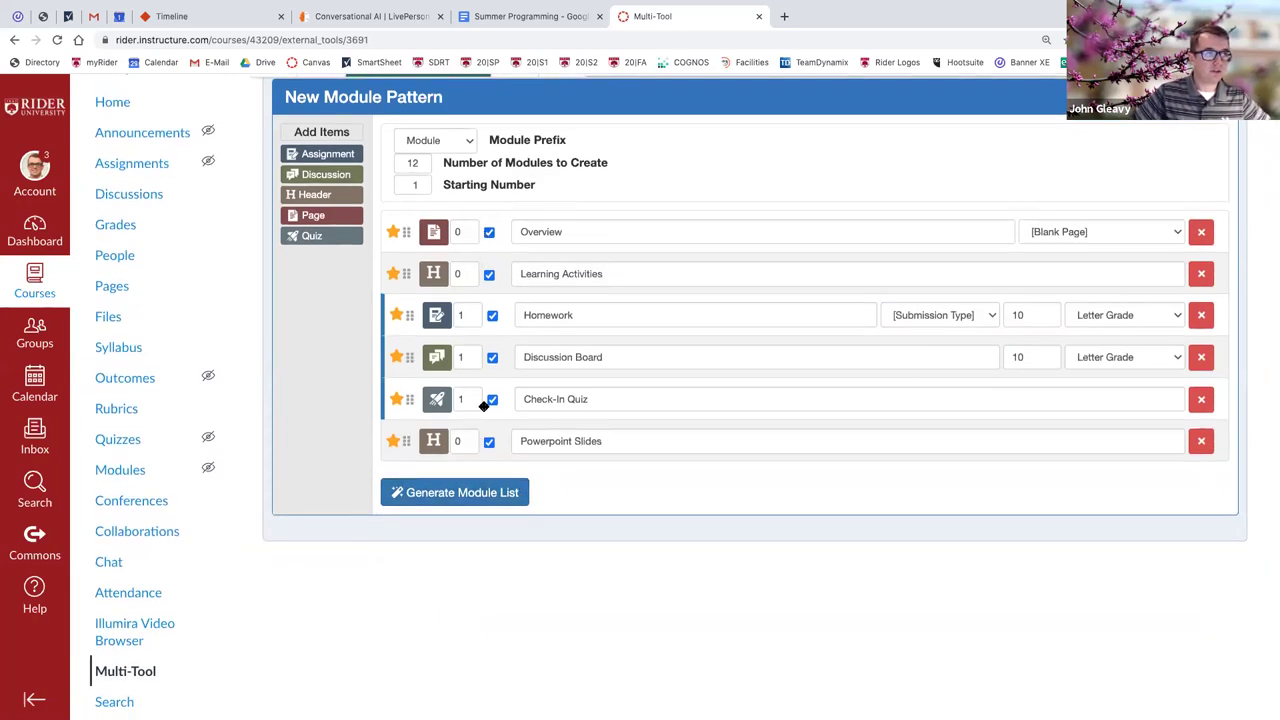
pyautogui.click(420, 146)
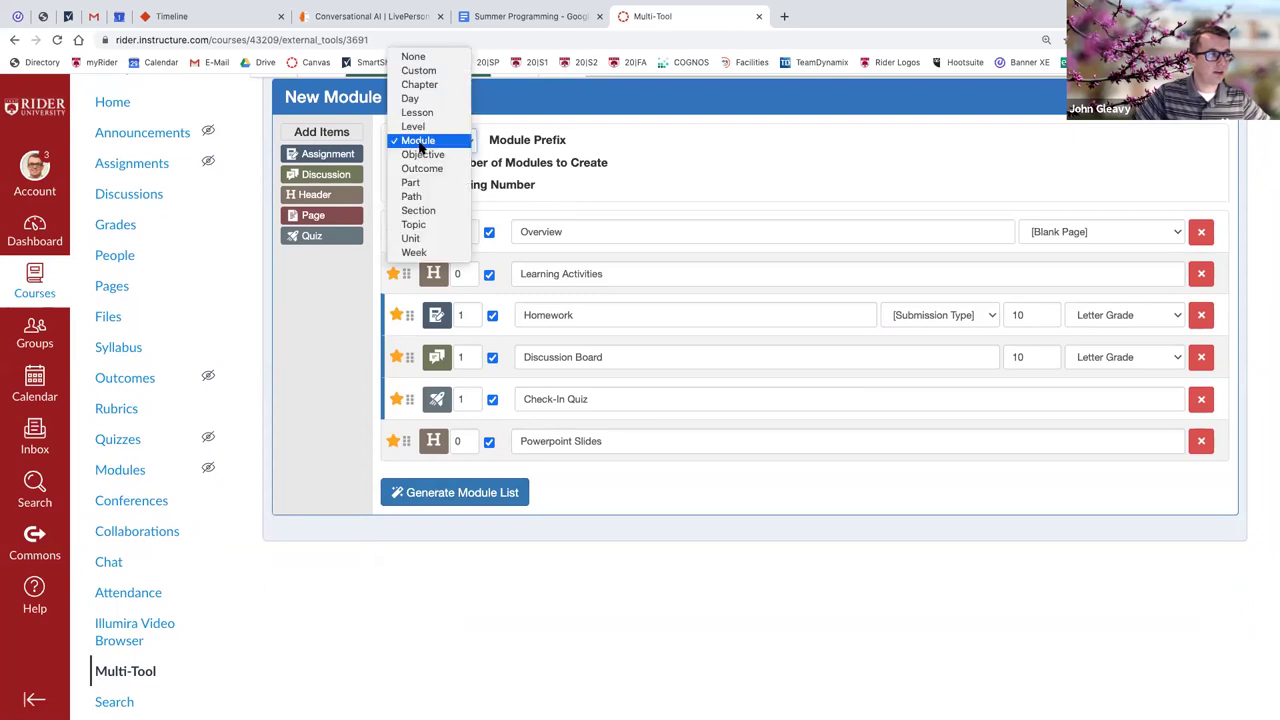
pyautogui.click(518, 142)
pyautogui.click(410, 167)
pyautogui.write('12')
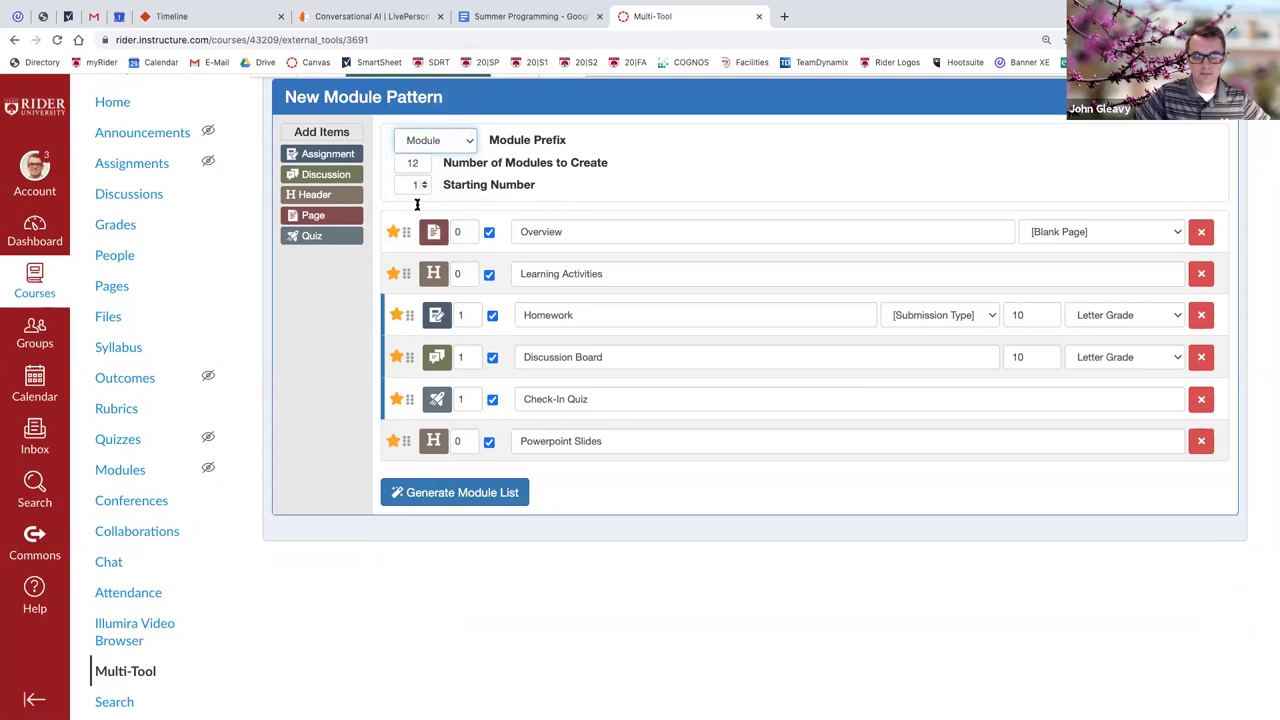
pyautogui.click(465, 493)
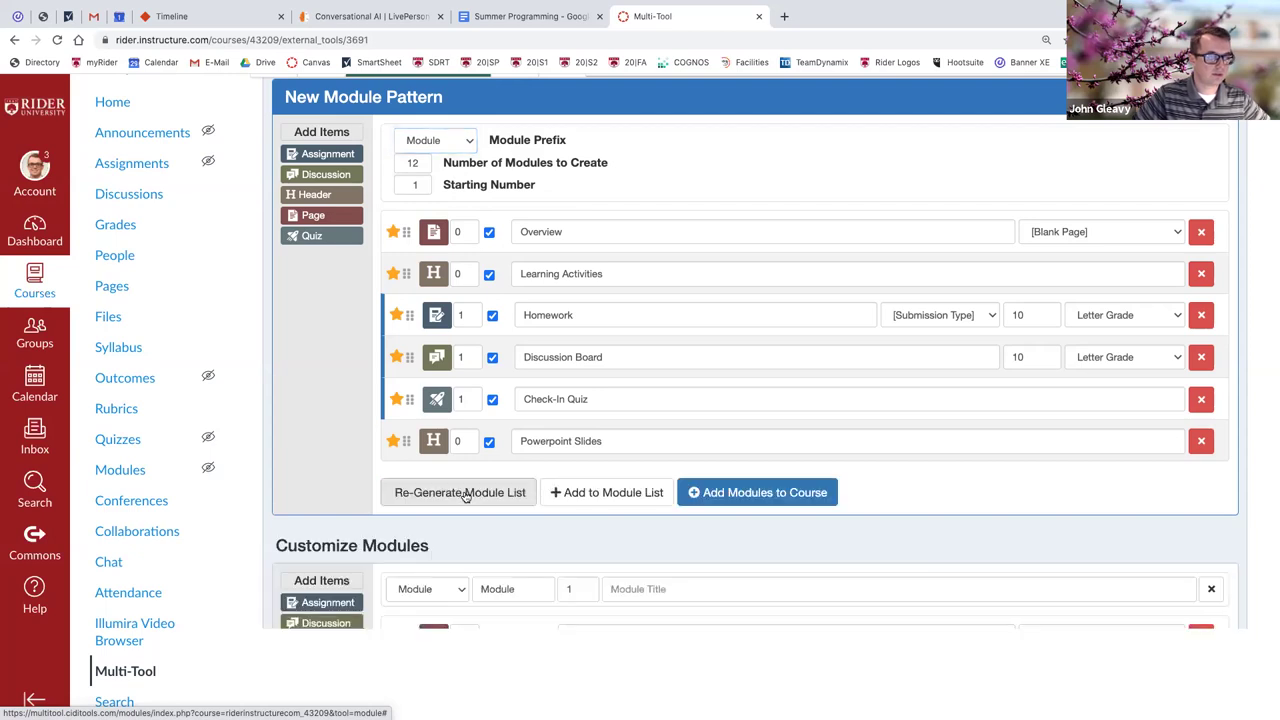
# Review the generated modules under Customize Modules, examining the numbering, items and settings of each one.
pyautogui.scroll(-5, 465, 495)
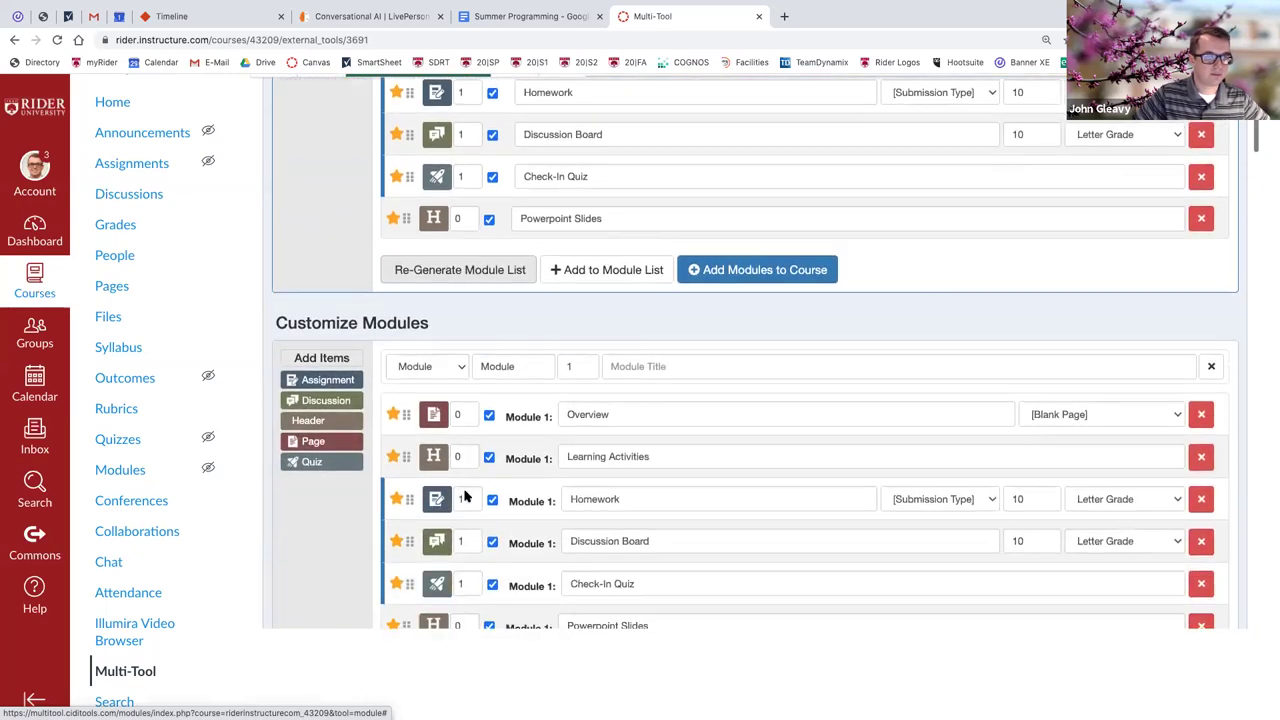
pyautogui.scroll(-3, 465, 495)
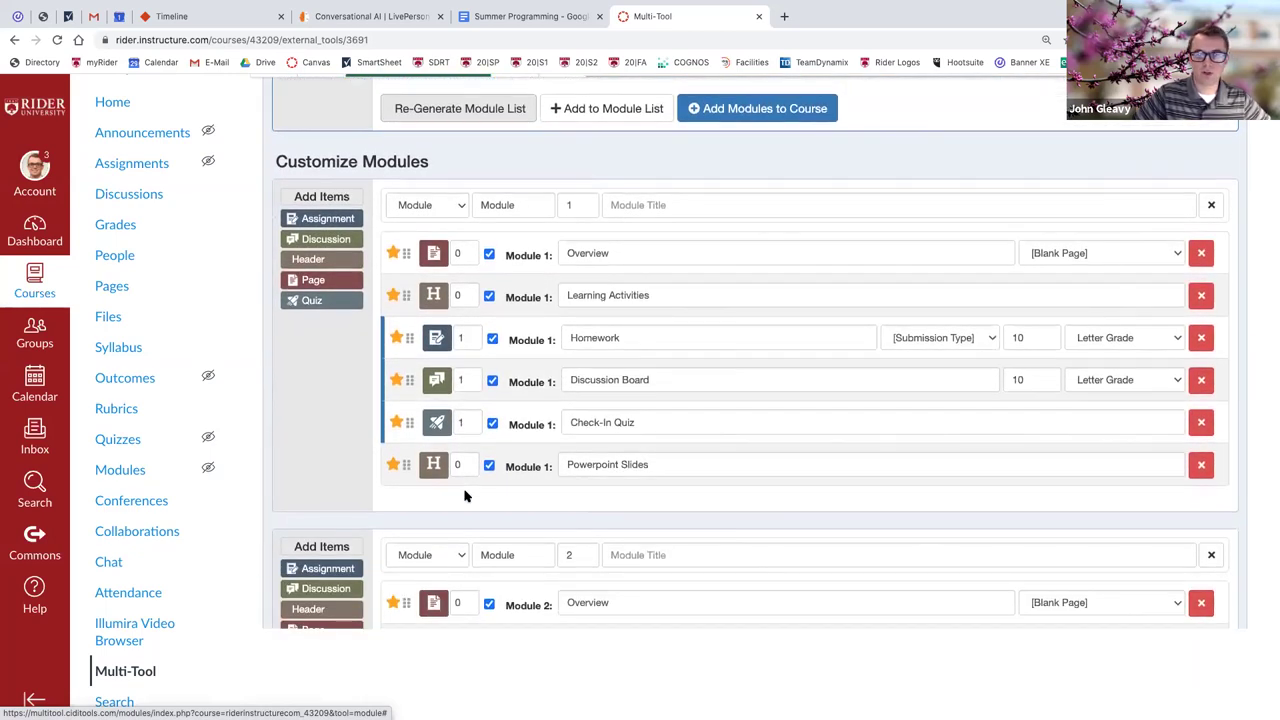
pyautogui.scroll(-2, 465, 495)
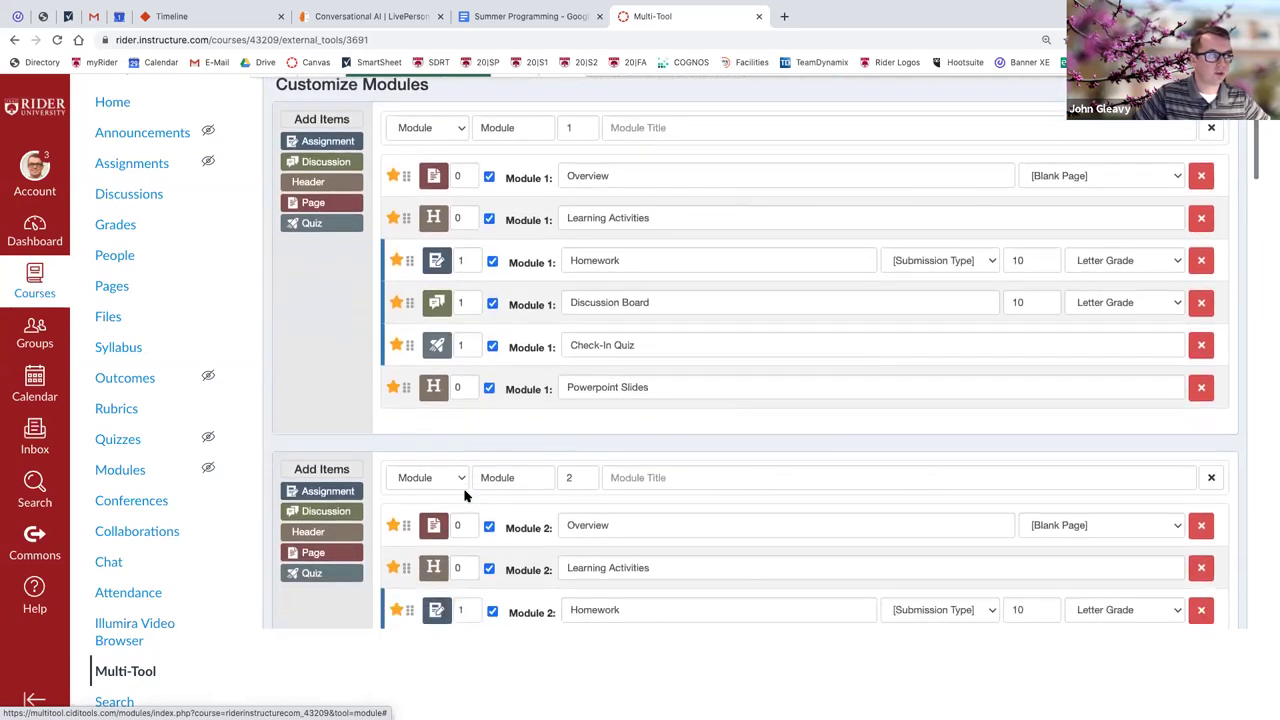
pyautogui.scroll(-1, 465, 495)
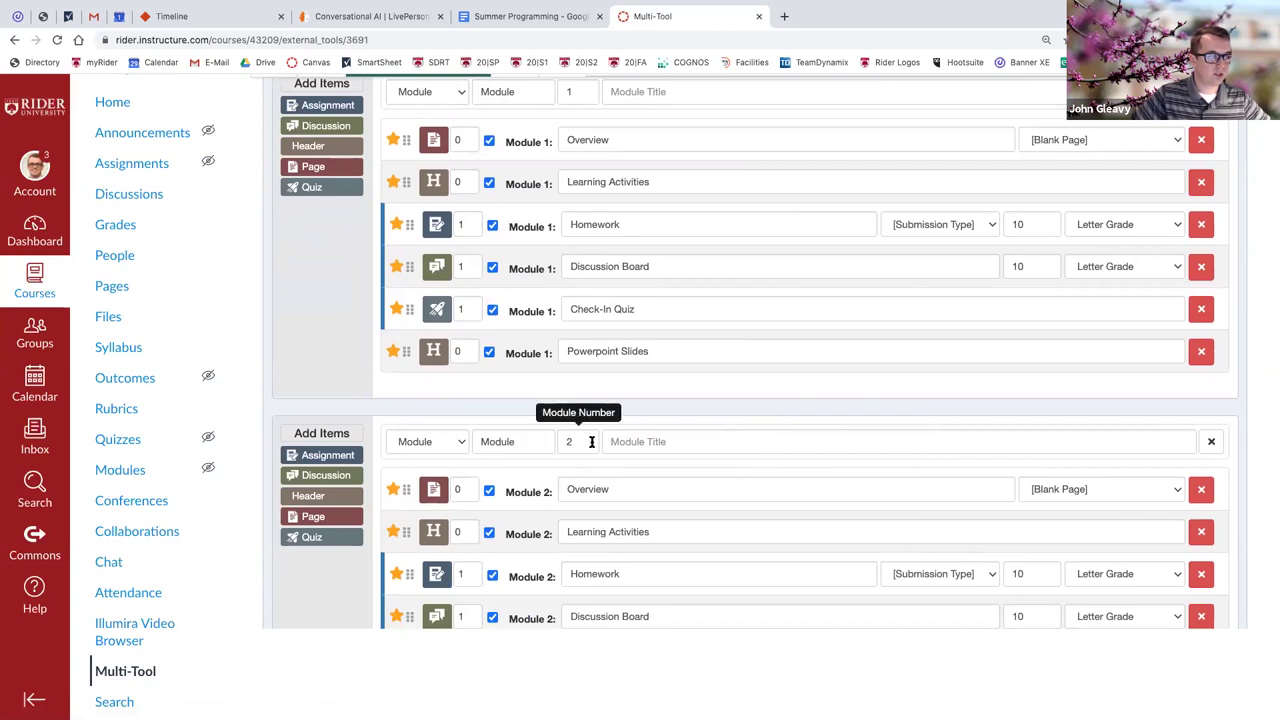
pyautogui.scroll(-1, 650, 400)
pyautogui.scroll(-2, 645, 403)
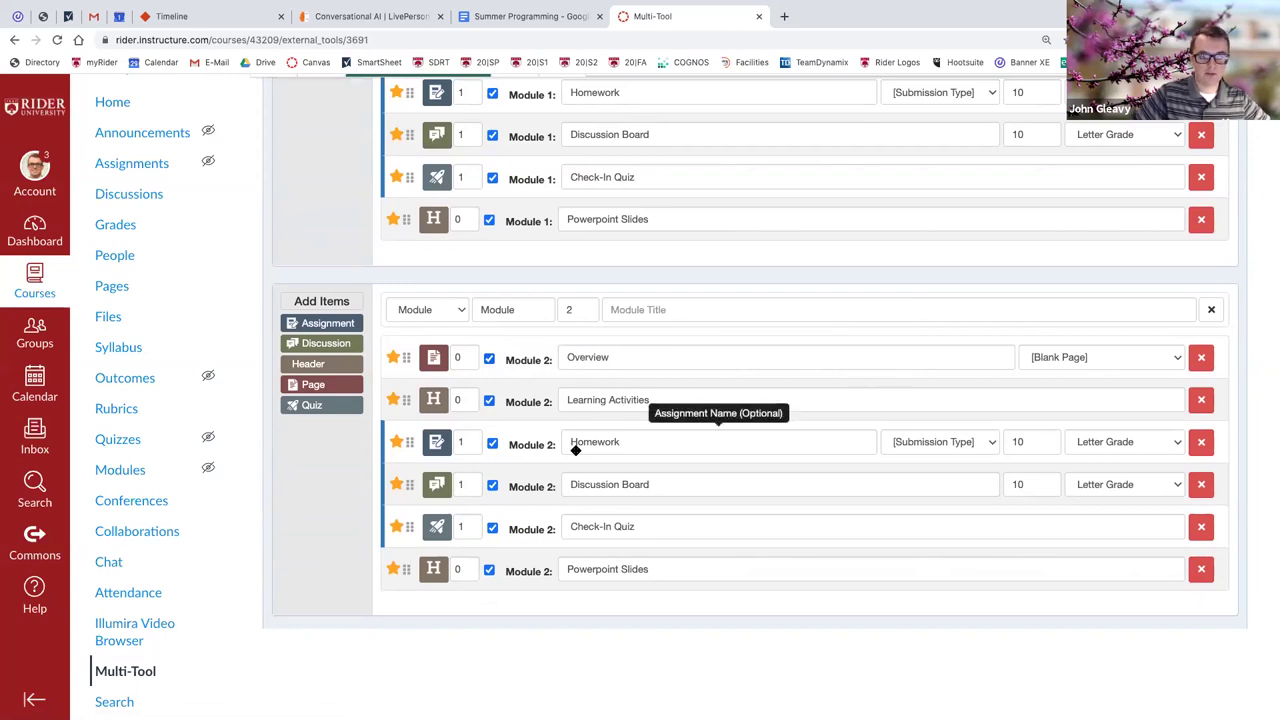
pyautogui.scroll(-6, 626, 477)
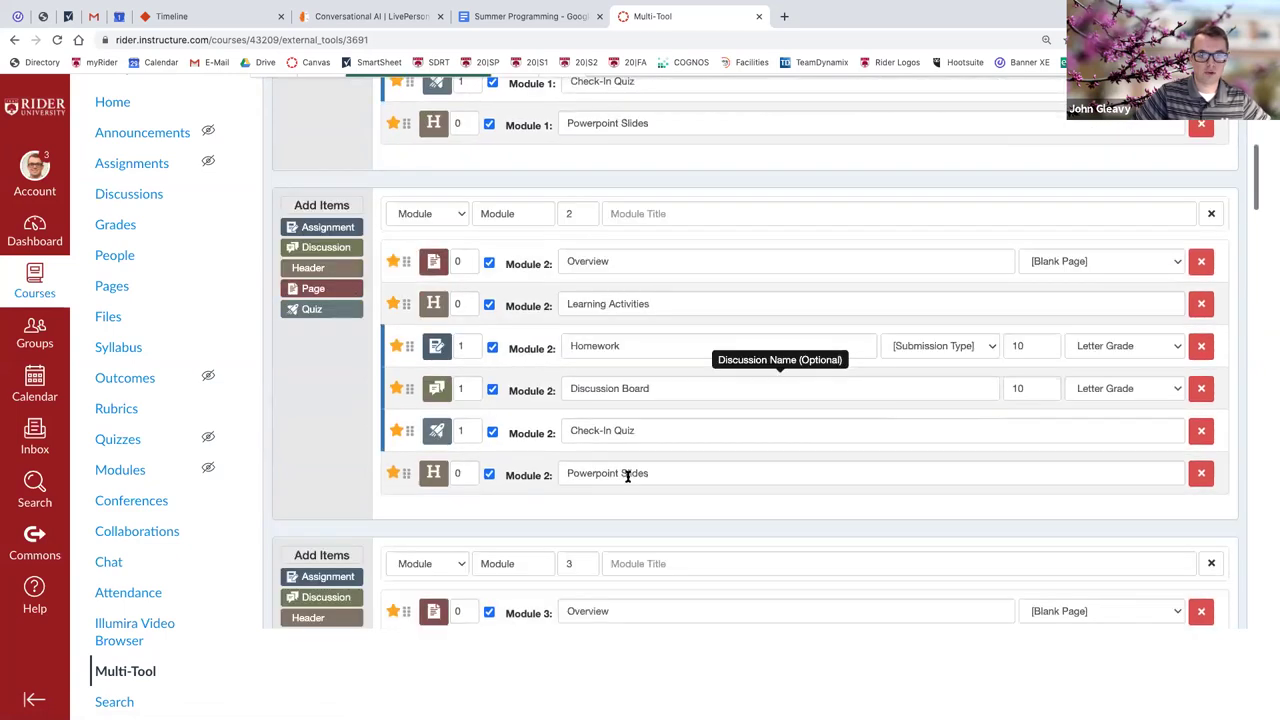
pyautogui.scroll(-10, 627, 480)
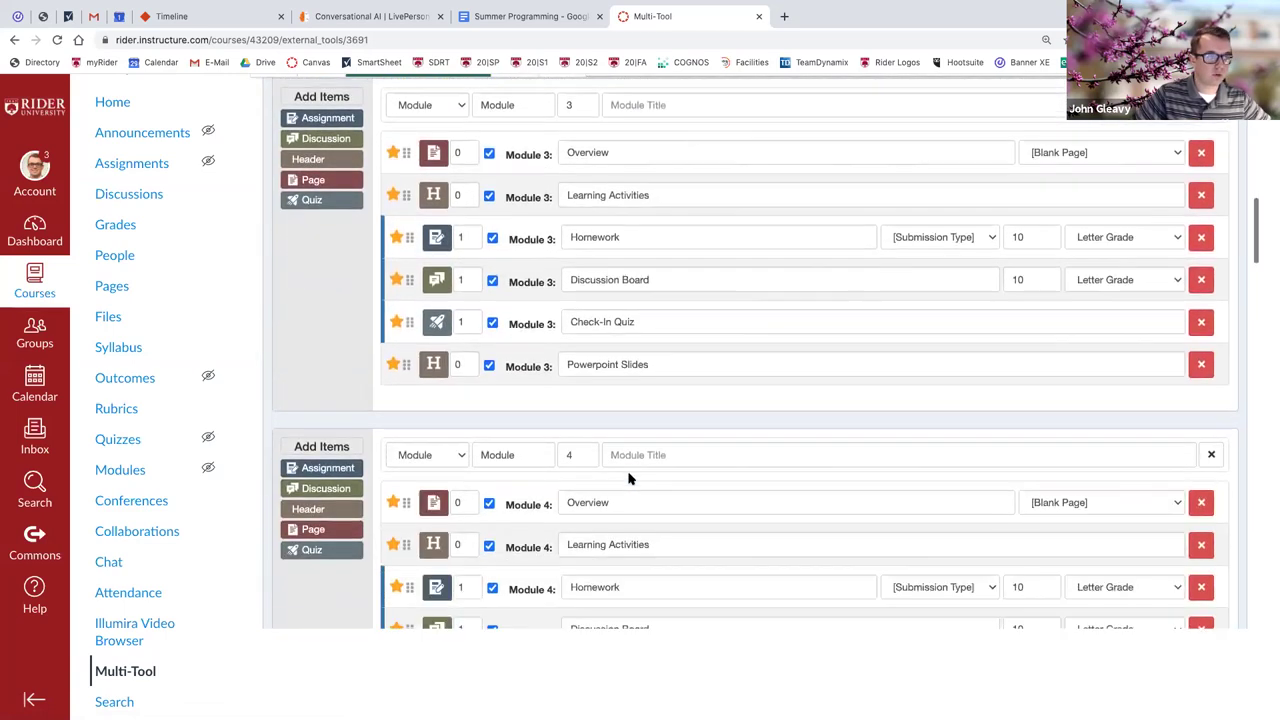
pyautogui.scroll(-12, 627, 474)
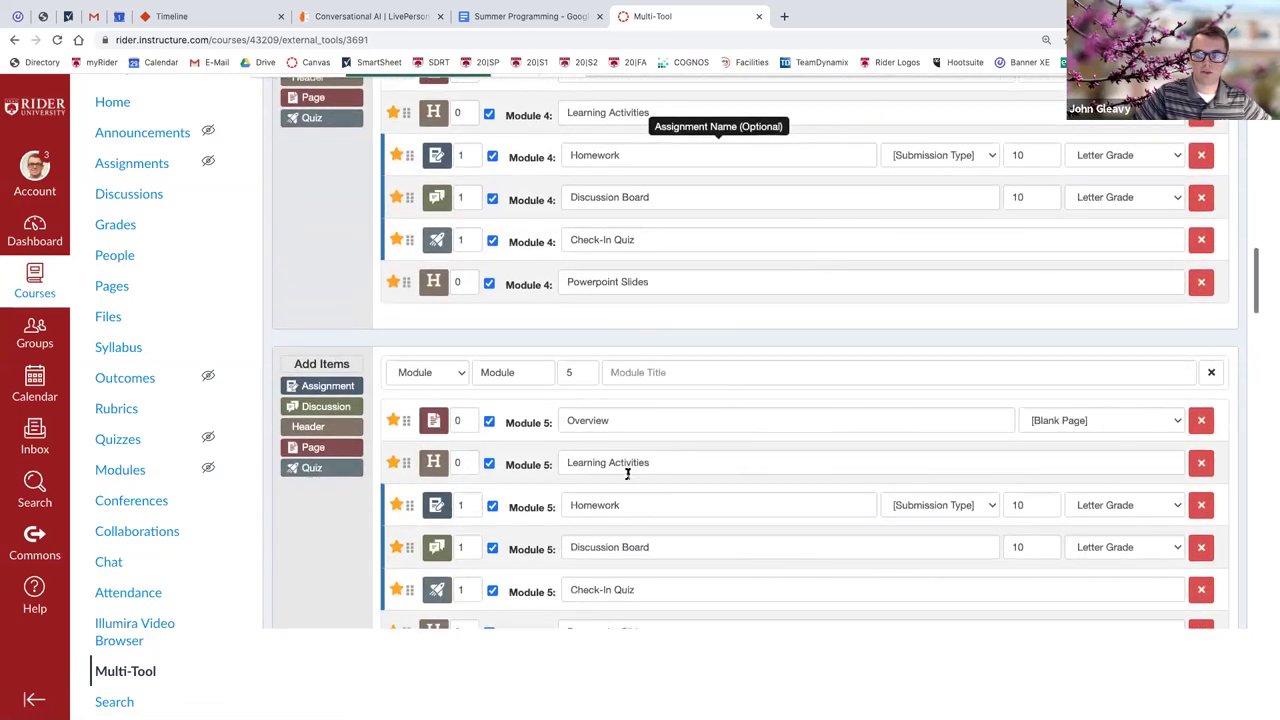
pyautogui.scroll(-17, 628, 476)
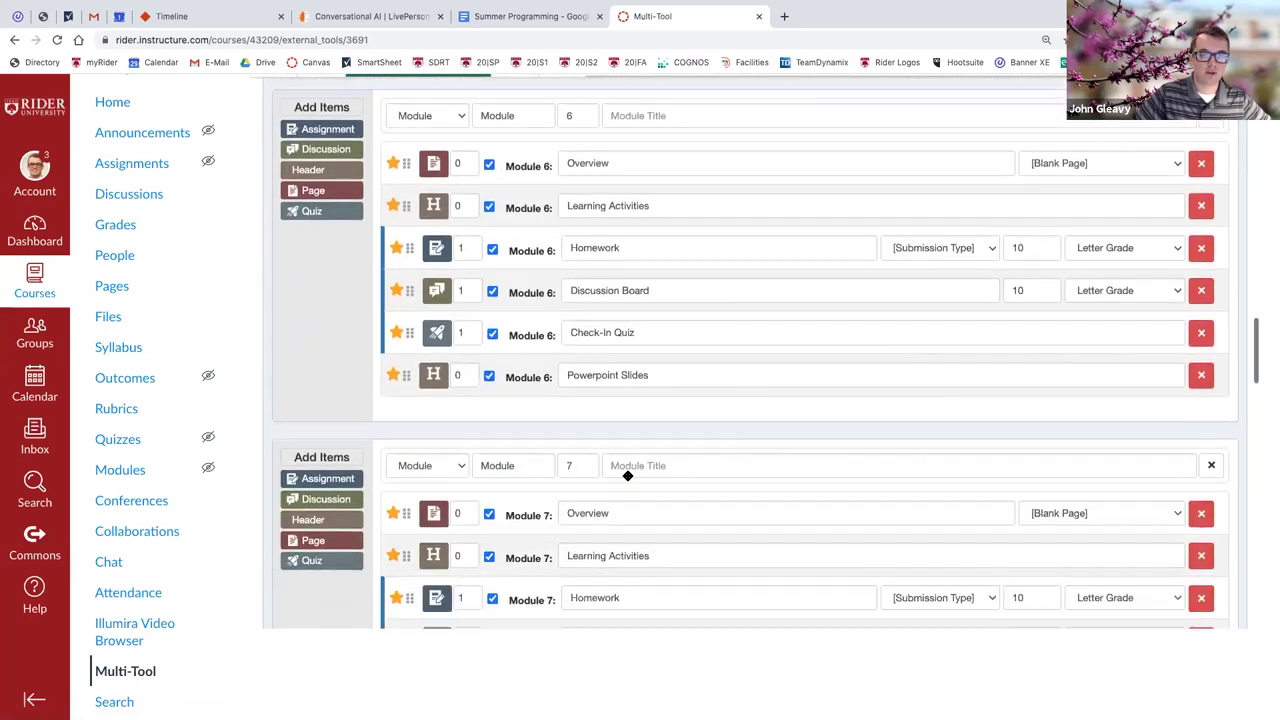
pyautogui.scroll(-11, 627, 478)
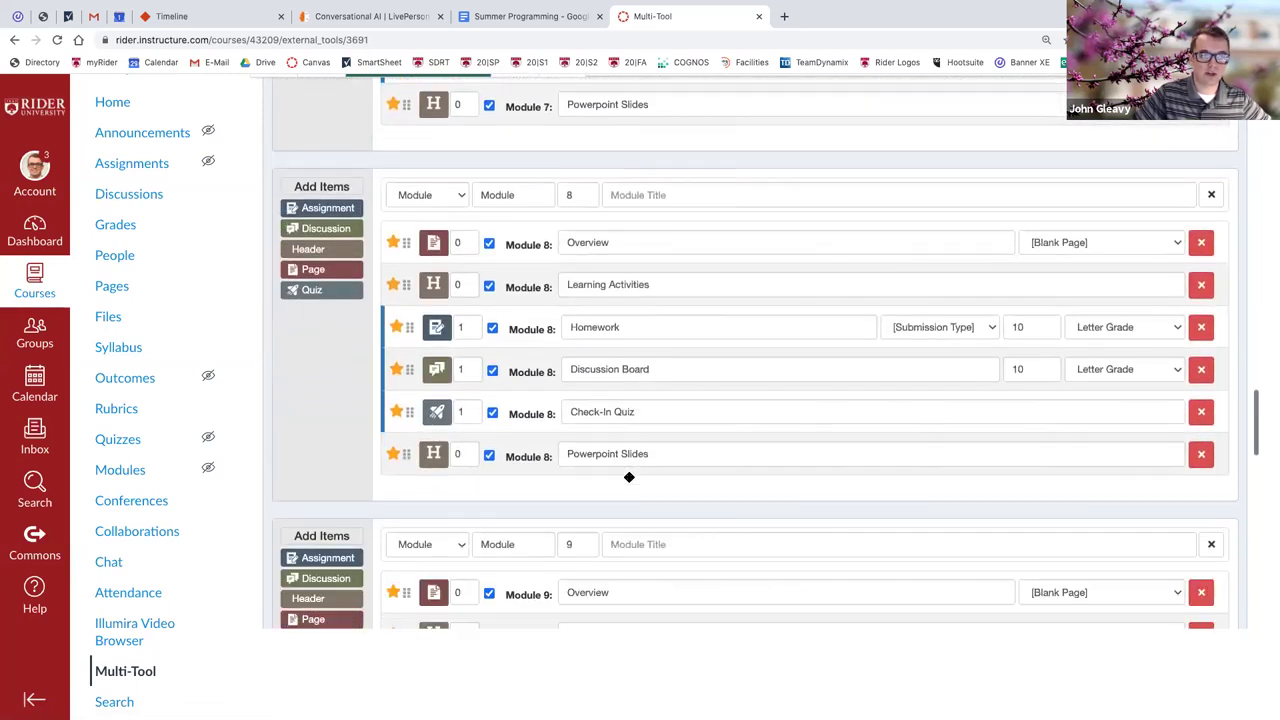
pyautogui.scroll(-20, 627, 481)
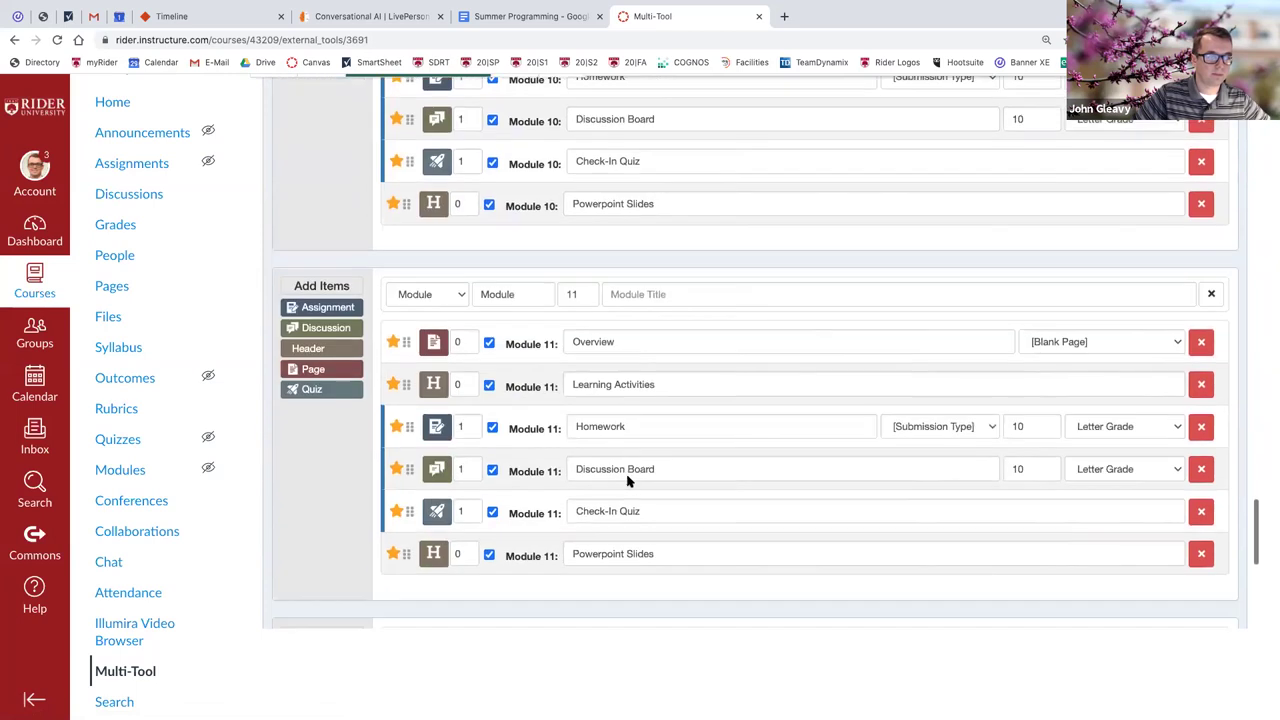
# Title Module 1 "Welcome Week" in the Customize Modules list.
pyautogui.scroll(-3, 628, 481)
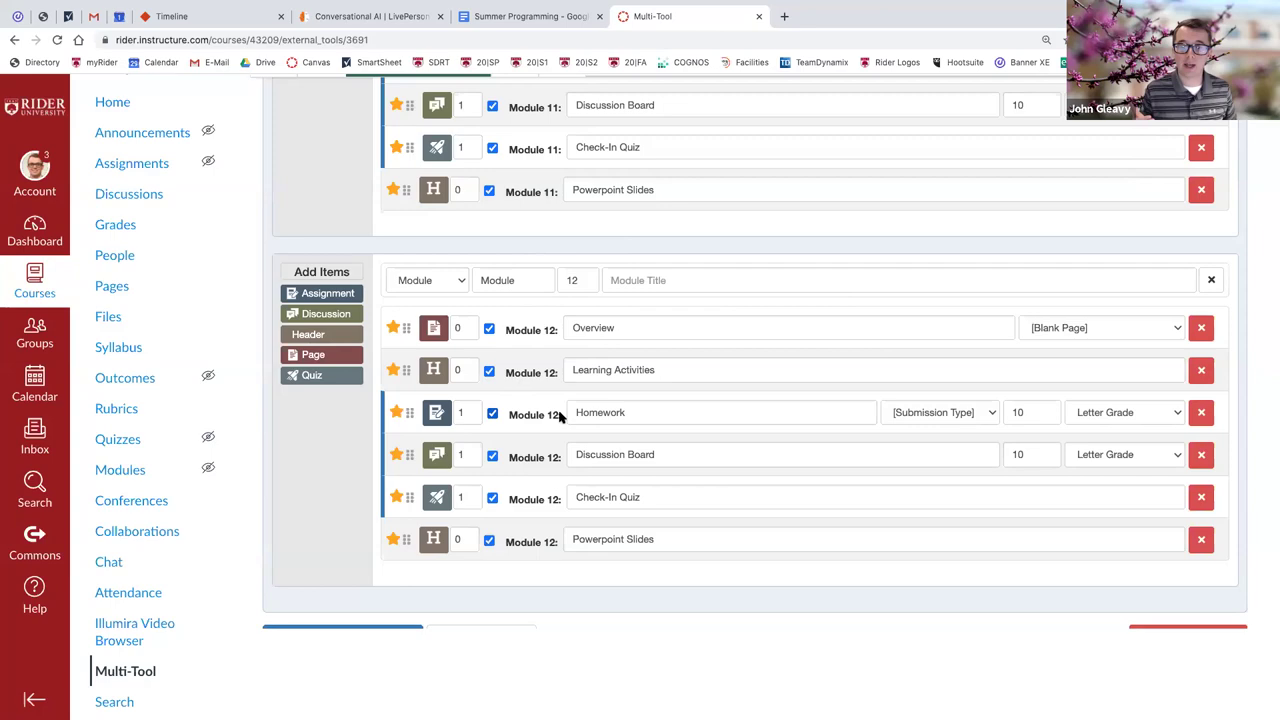
pyautogui.scroll(16, 560, 417)
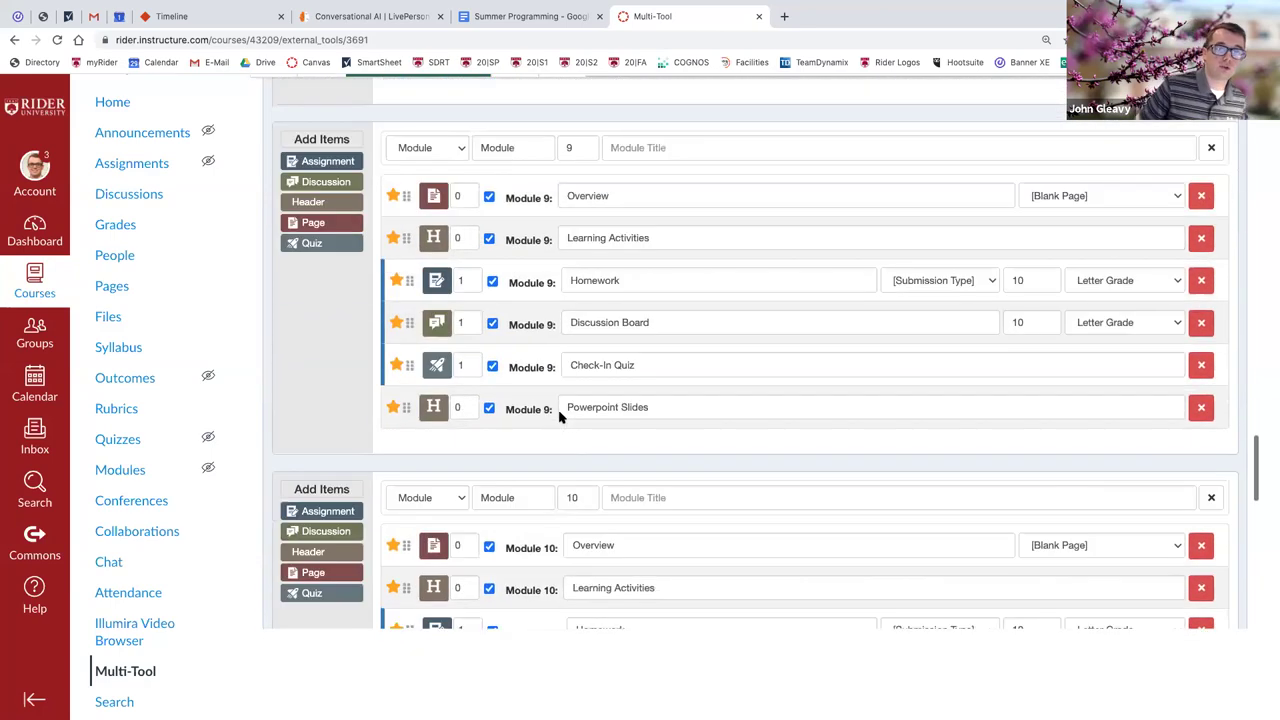
pyautogui.scroll(12, 560, 417)
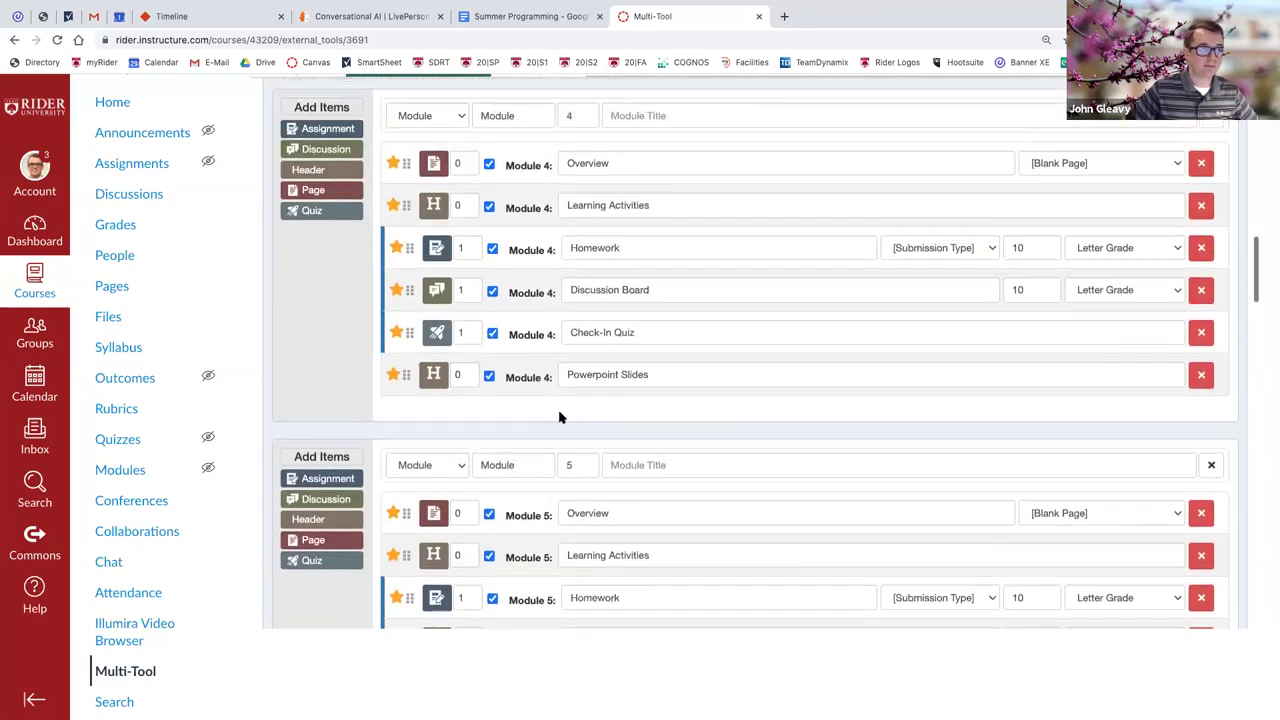
pyautogui.scroll(7, 560, 417)
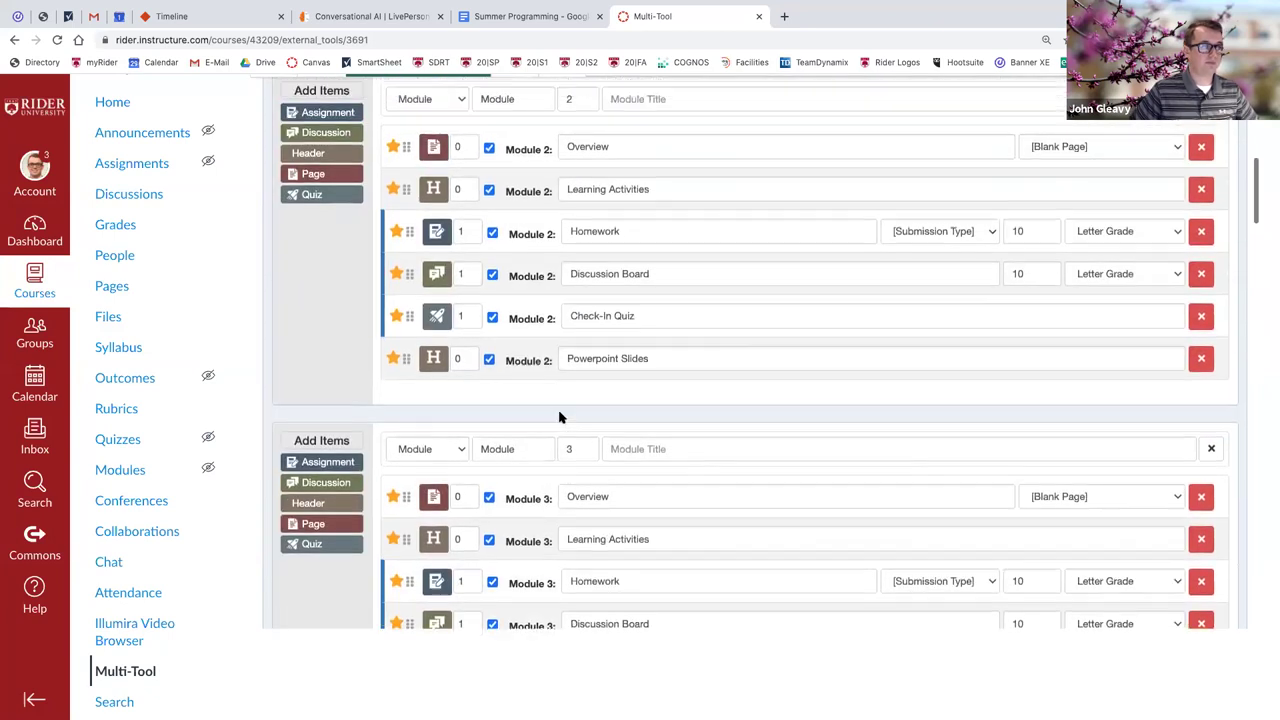
pyautogui.scroll(3, 560, 417)
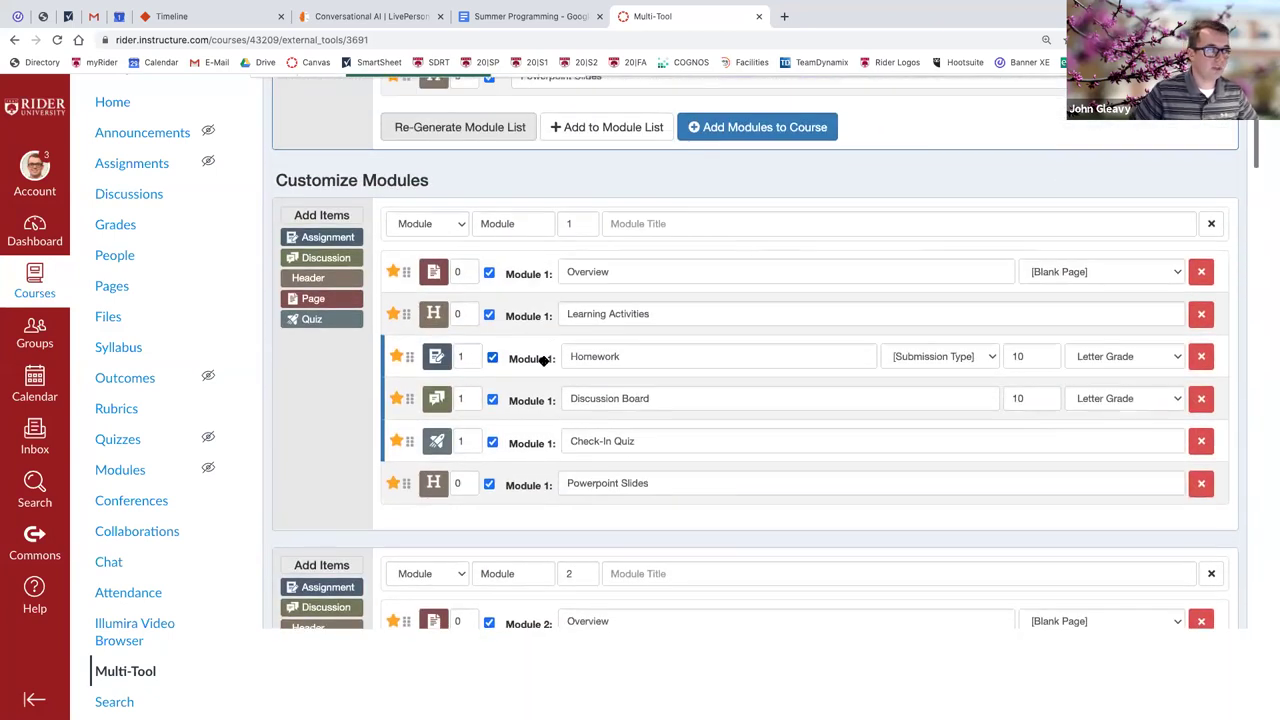
pyautogui.click(651, 224)
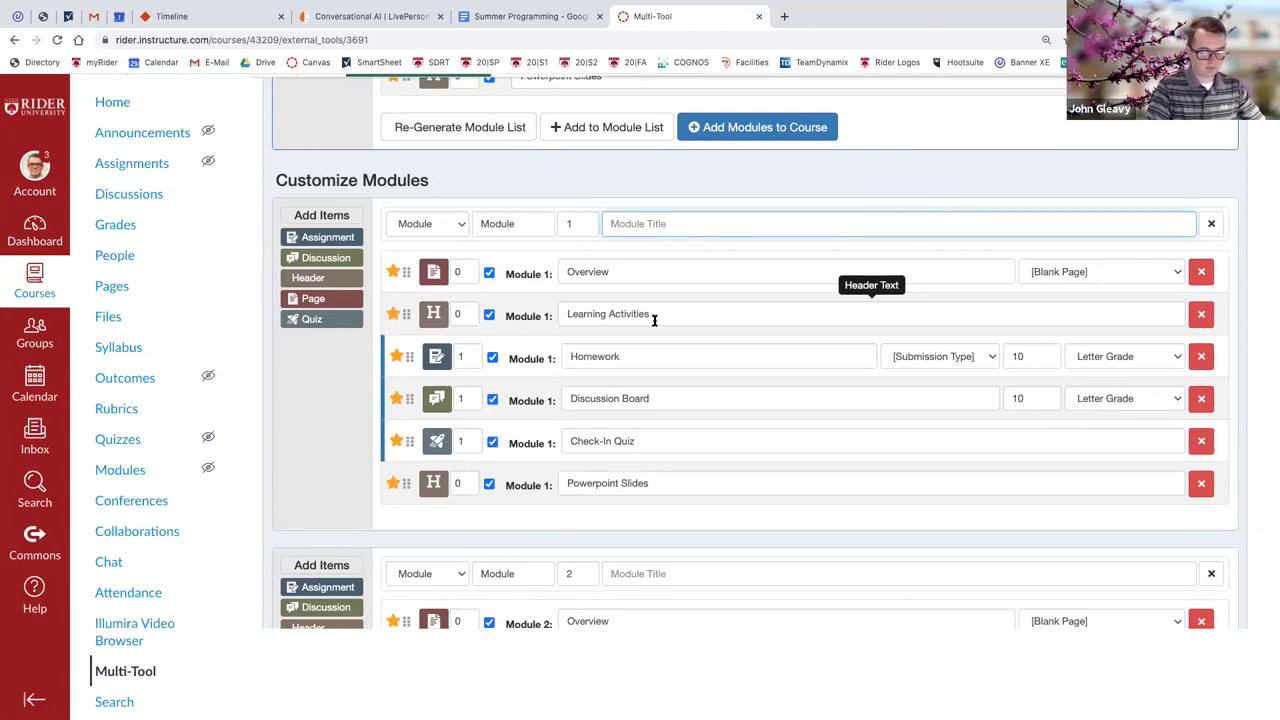
pyautogui.write('Welcome Week')
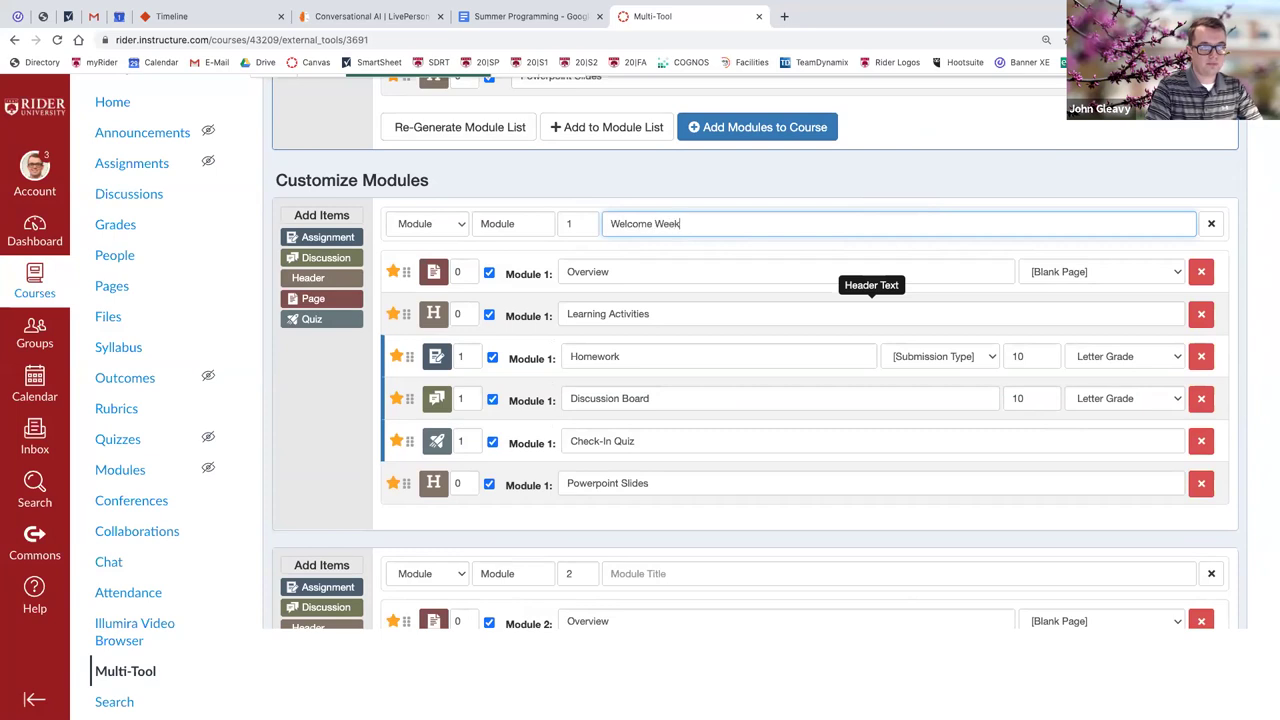
pyautogui.scroll(-1, 623, 363)
pyautogui.click(637, 501)
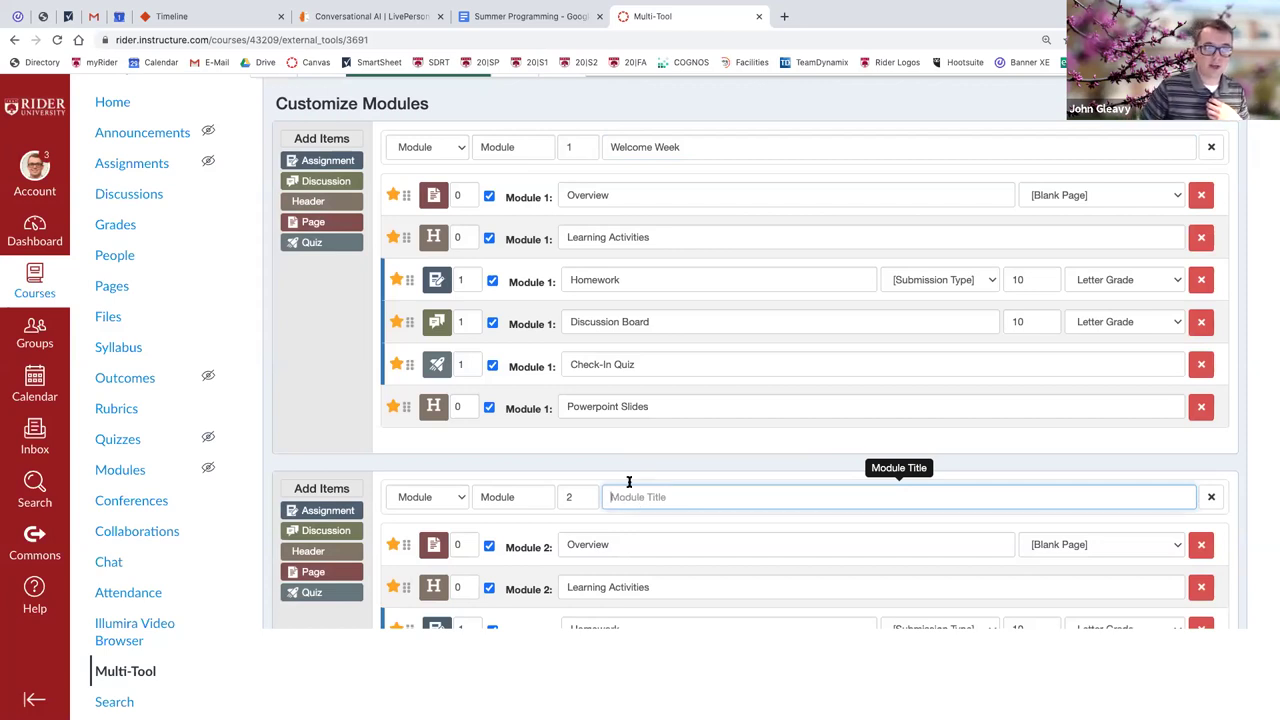
pyautogui.scroll(-2, 620, 500)
pyautogui.scroll(-2, 620, 505)
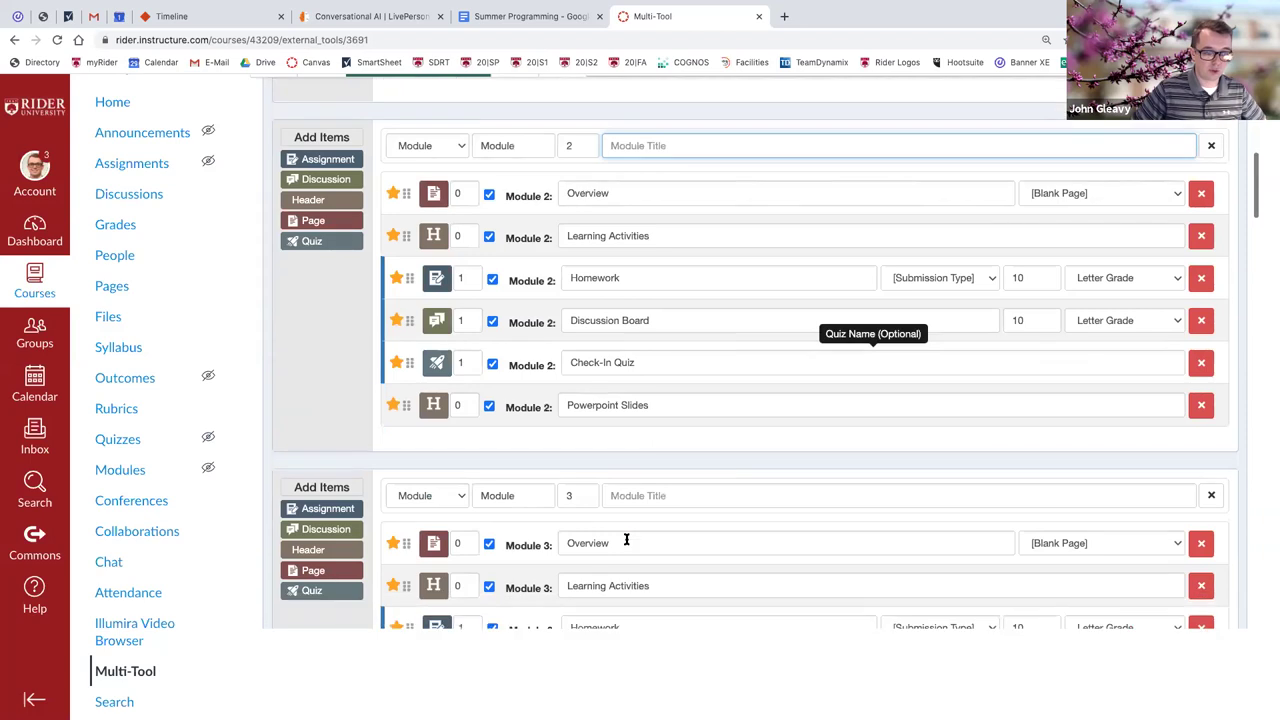
pyautogui.click(615, 485)
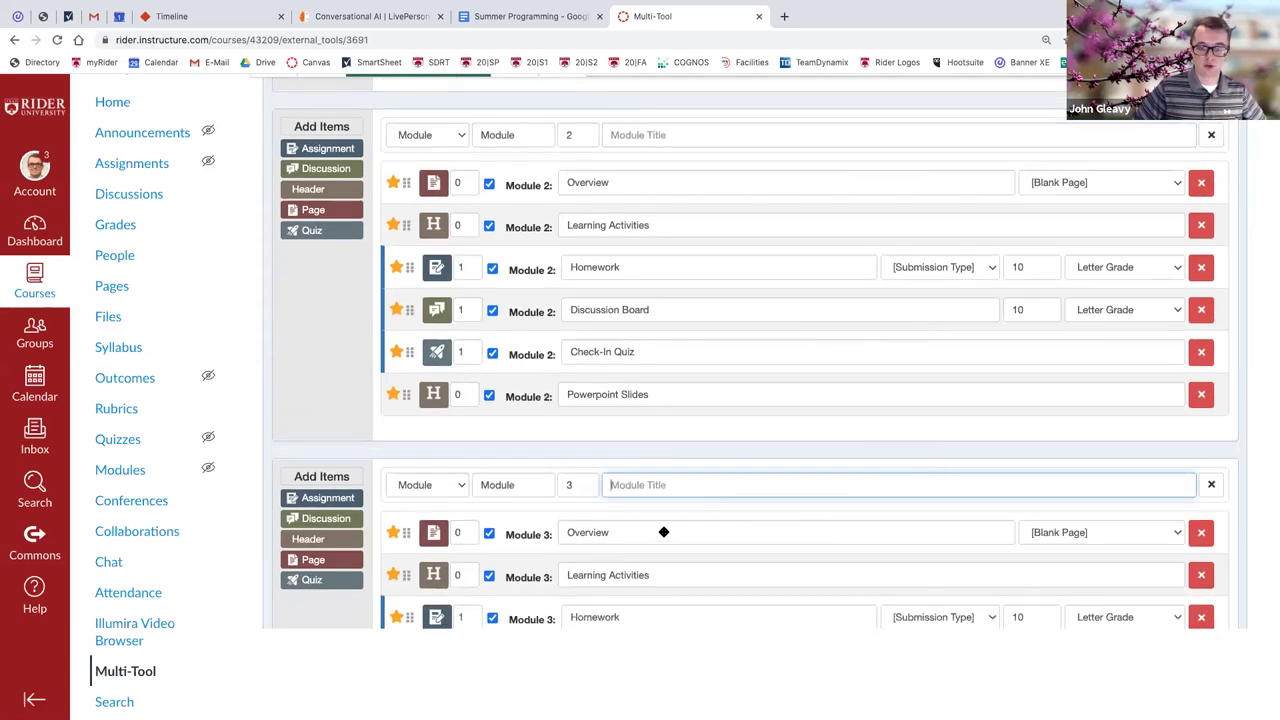
pyautogui.scroll(4, 629, 526)
pyautogui.scroll(1, 629, 526)
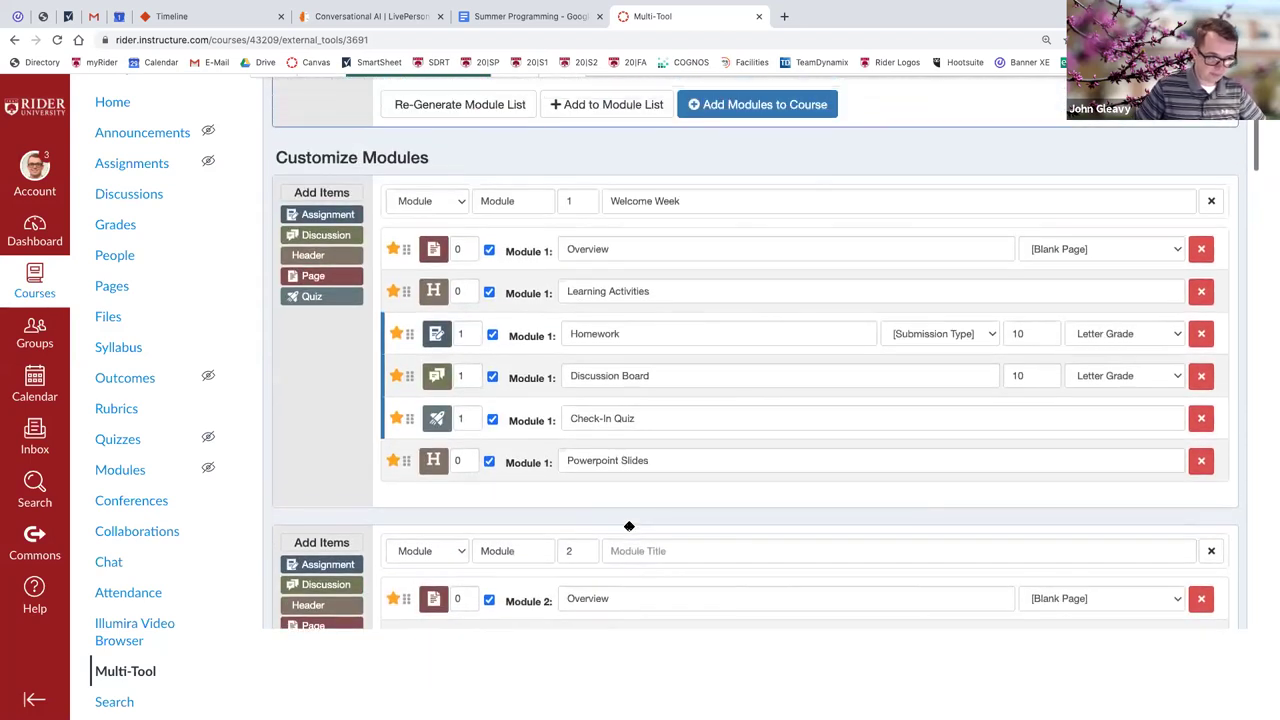
pyautogui.click(612, 252)
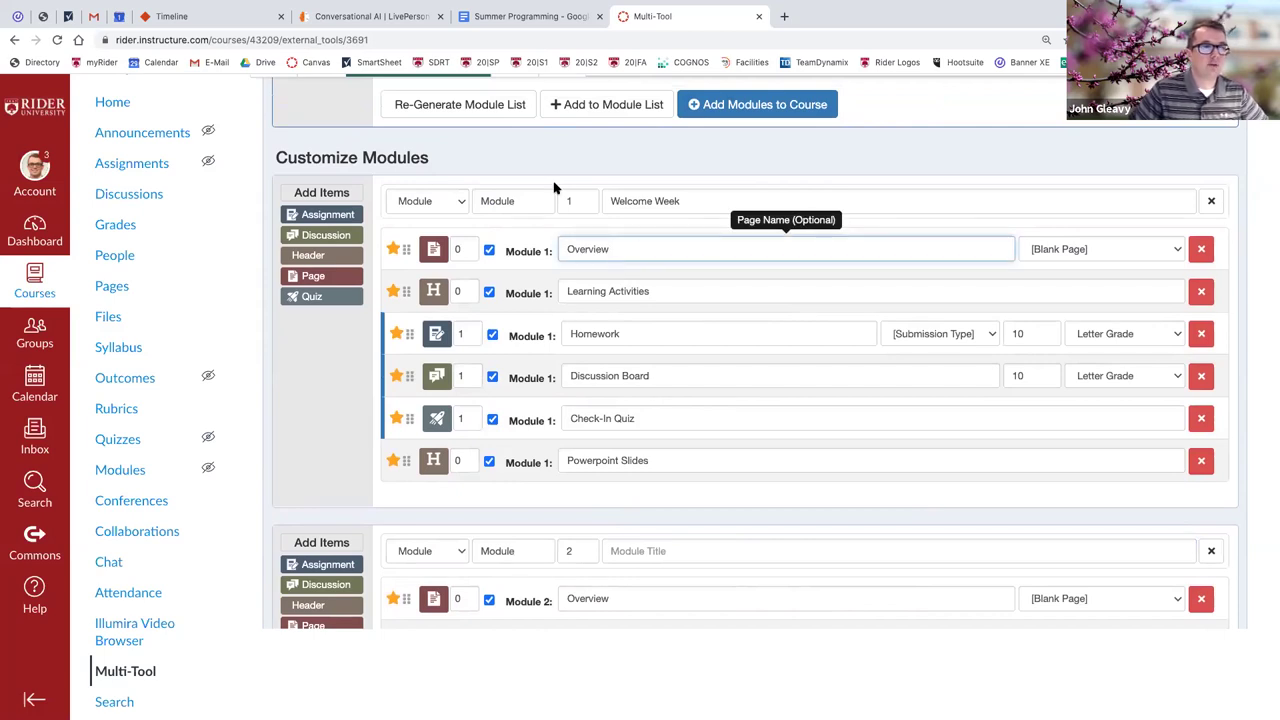
pyautogui.click(596, 250)
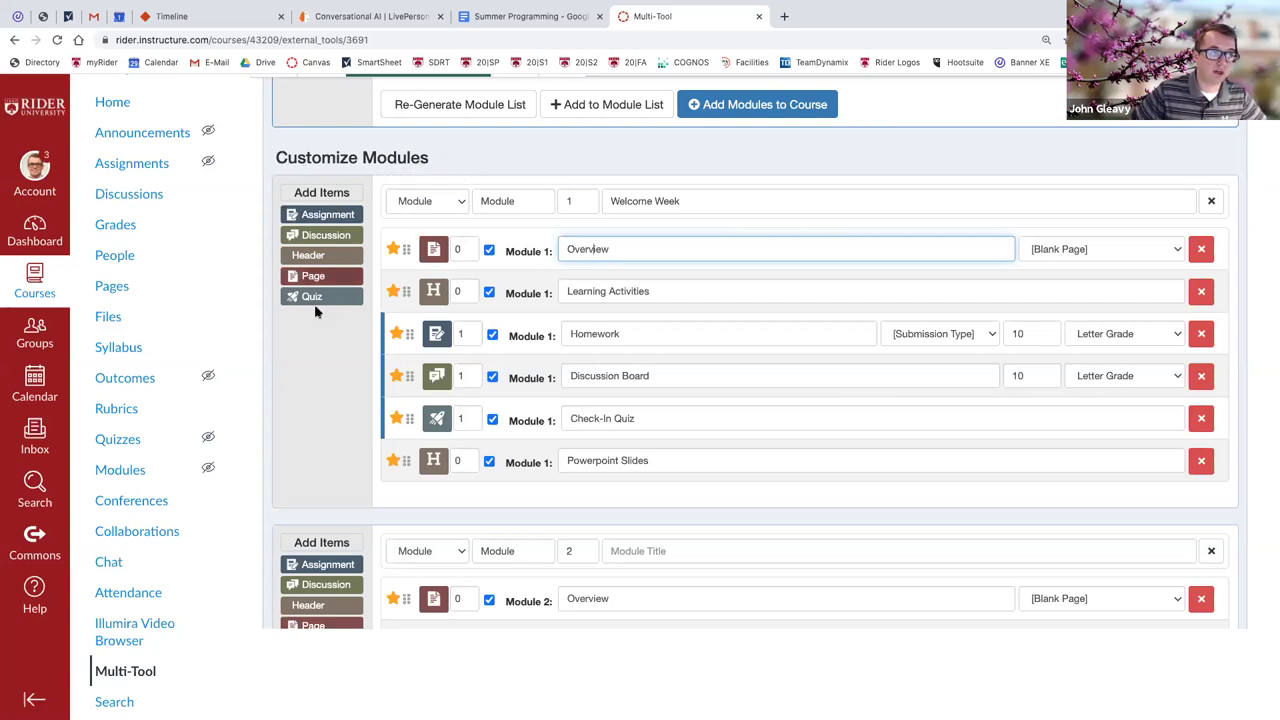
# Add two assignments to Module 1, place them directly below Homework, and set both to indent level 1.
pyautogui.click(307, 220)
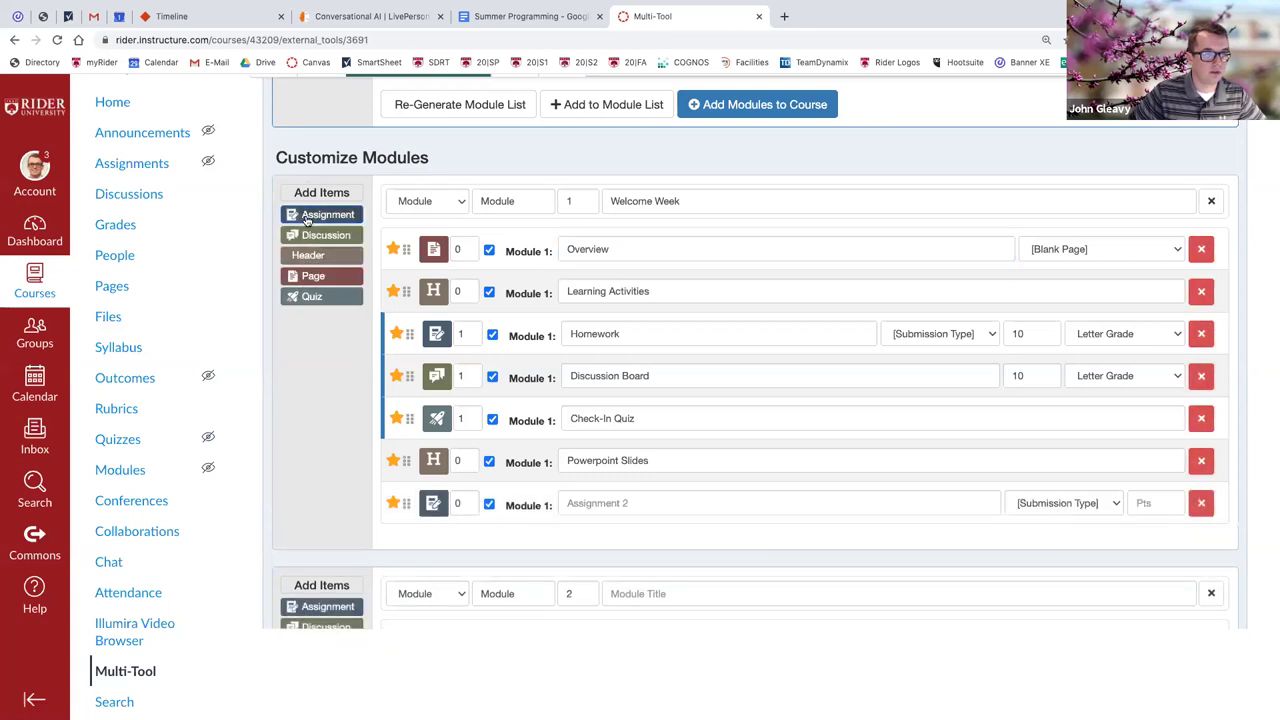
pyautogui.click(307, 220)
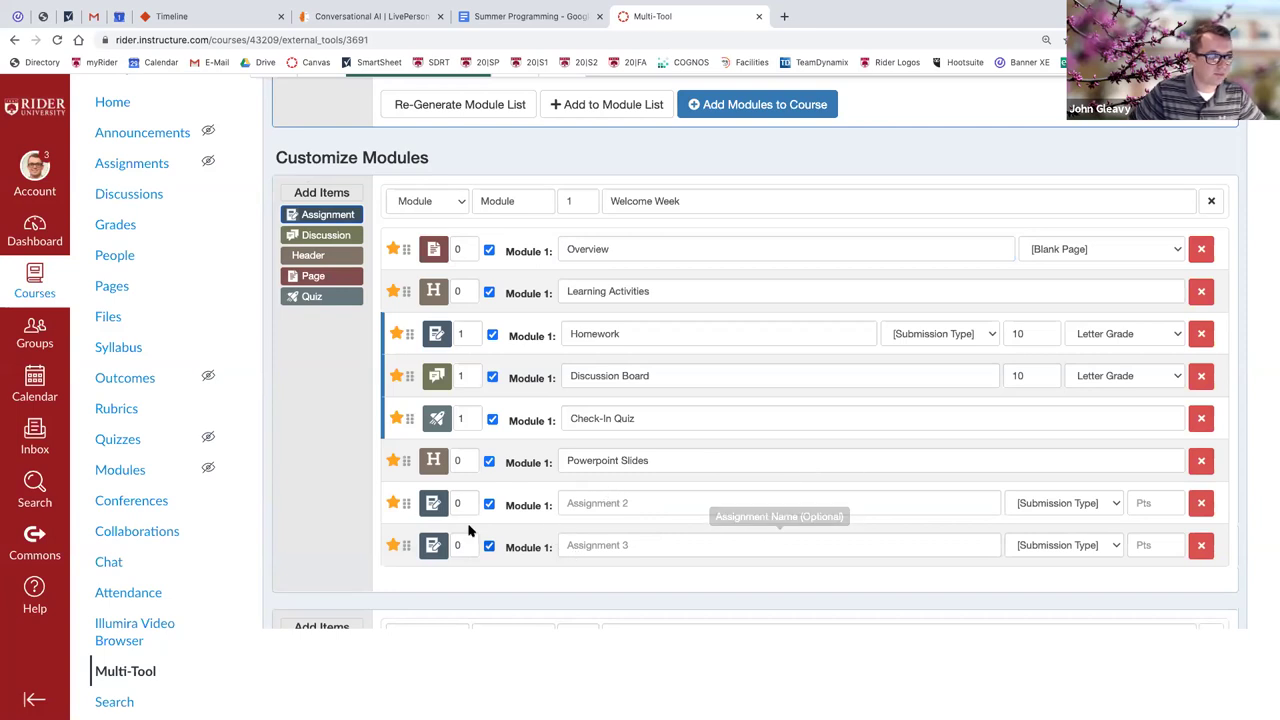
pyautogui.moveTo(404, 505); pyautogui.dragTo(414, 363)
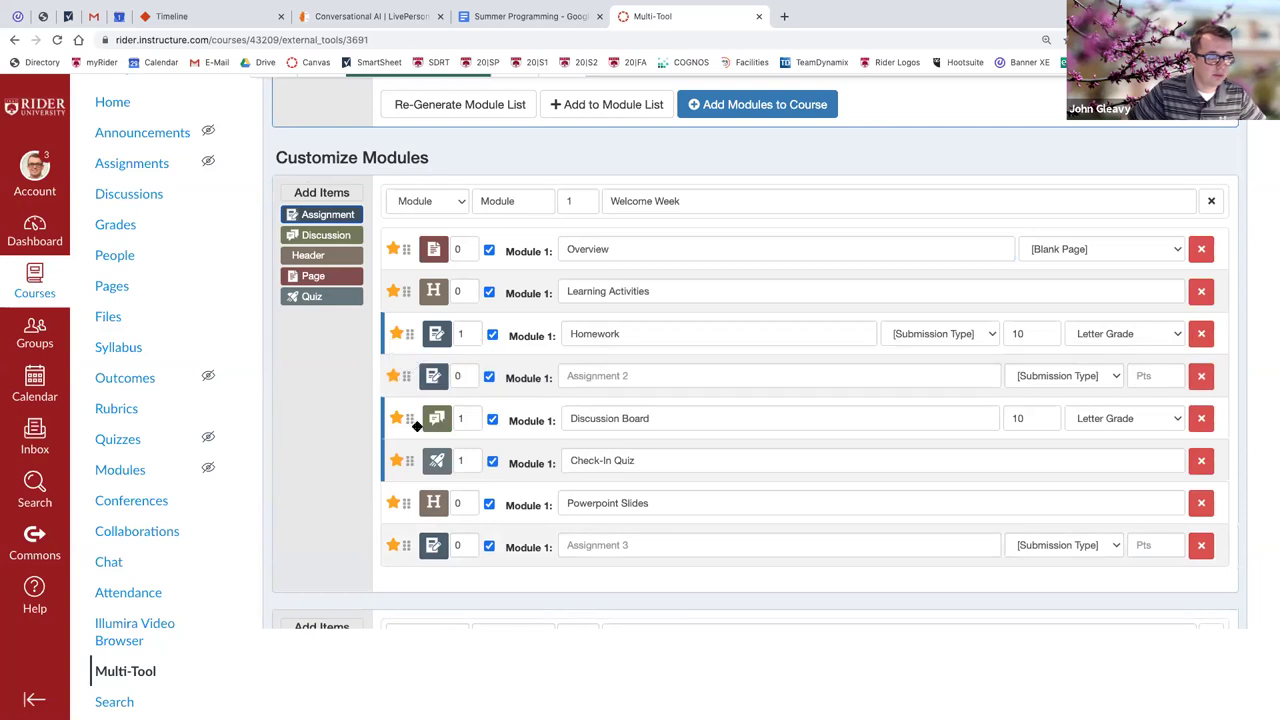
pyautogui.moveTo(406, 549); pyautogui.dragTo(413, 416)
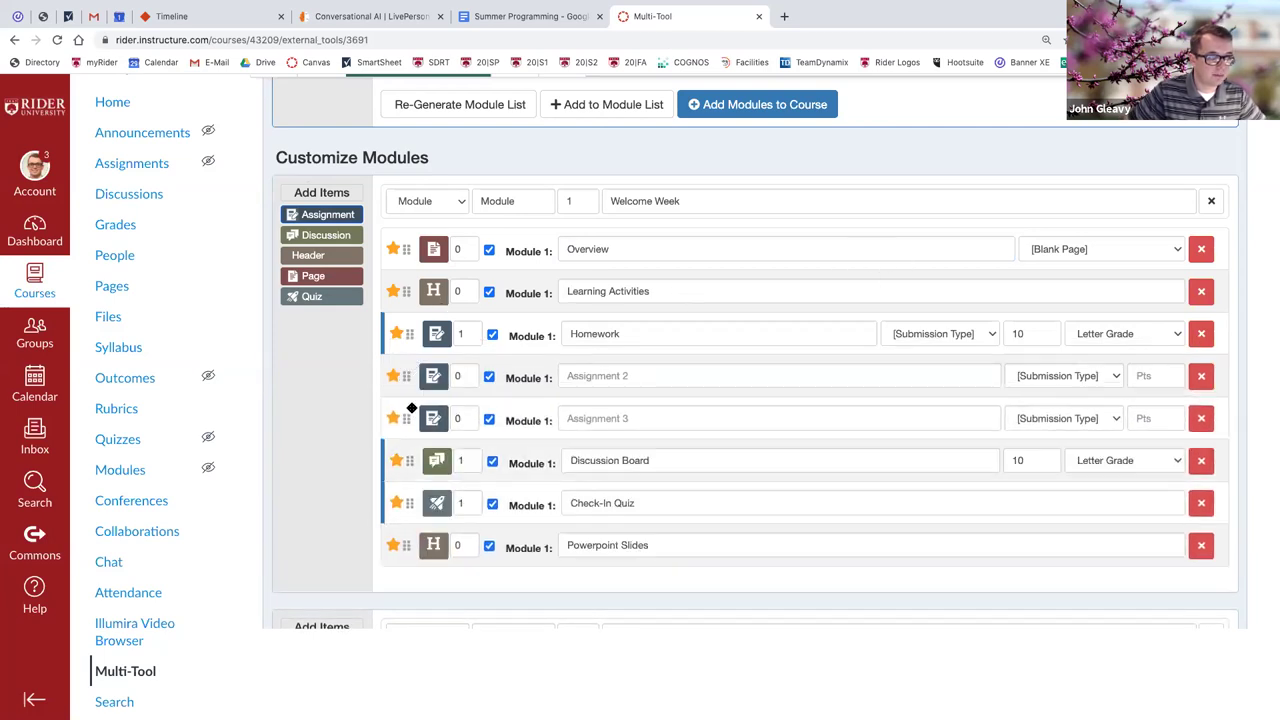
pyautogui.click(467, 373)
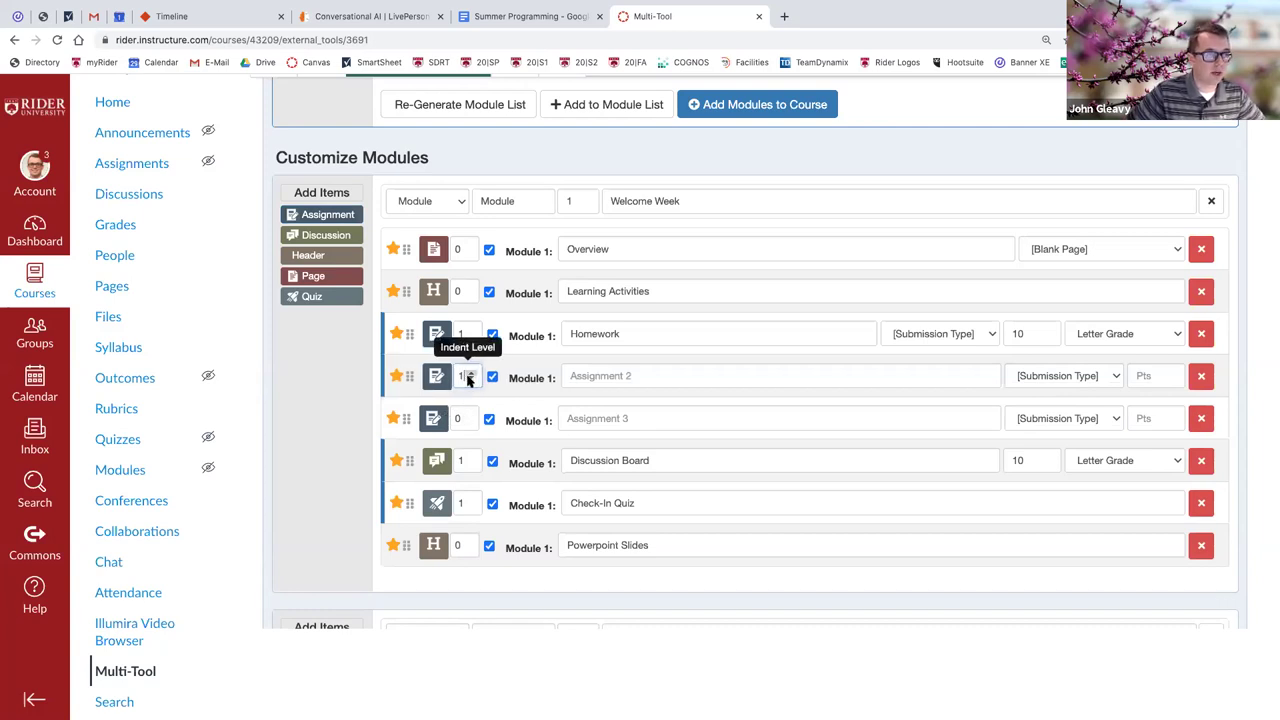
pyautogui.click(466, 415)
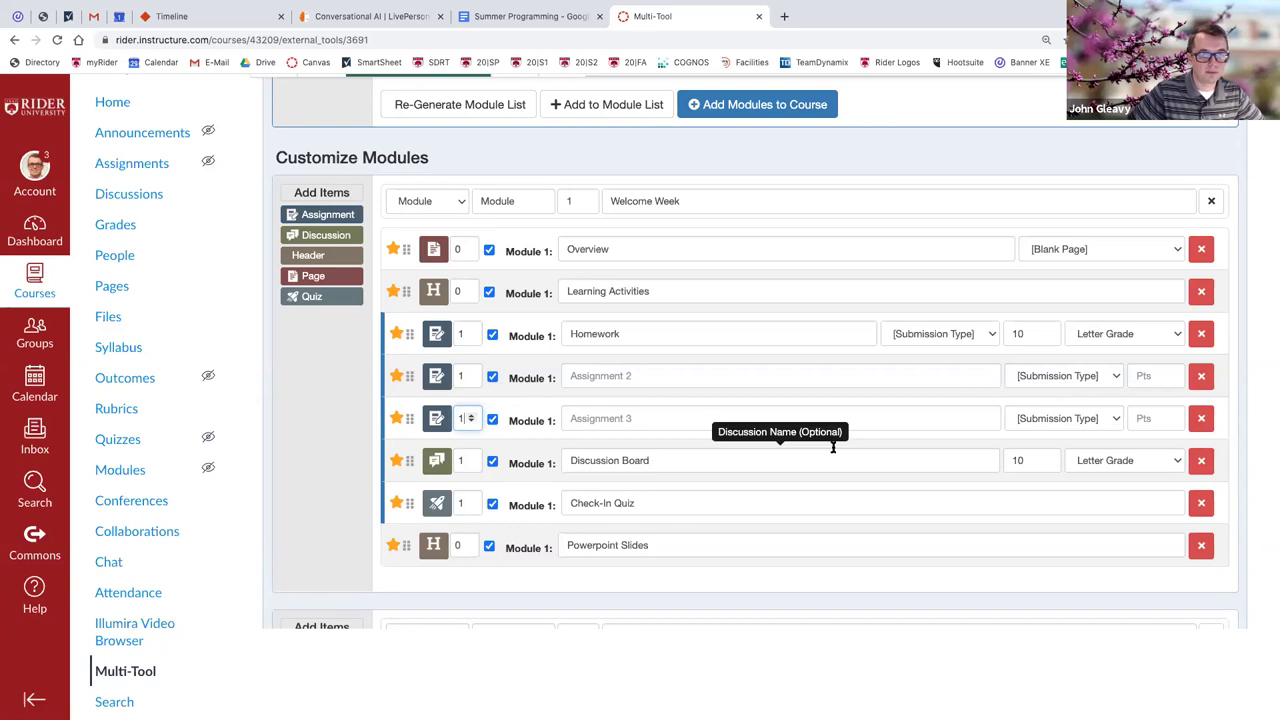
# Give Module 1's Assignment 2 and Assignment 3 5 points each, with Online Submission for the former and On Paper Submission for the latter.
pyautogui.click(1142, 375)
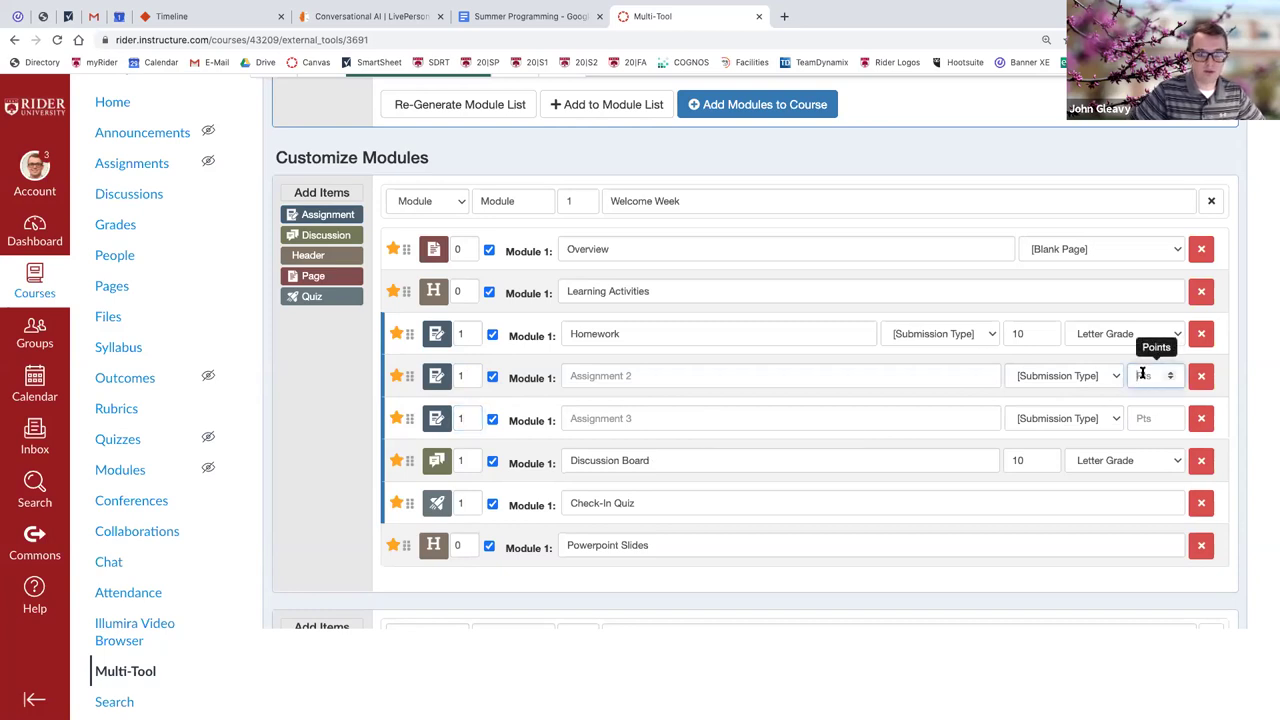
pyautogui.write('5')
pyautogui.click(1143, 420)
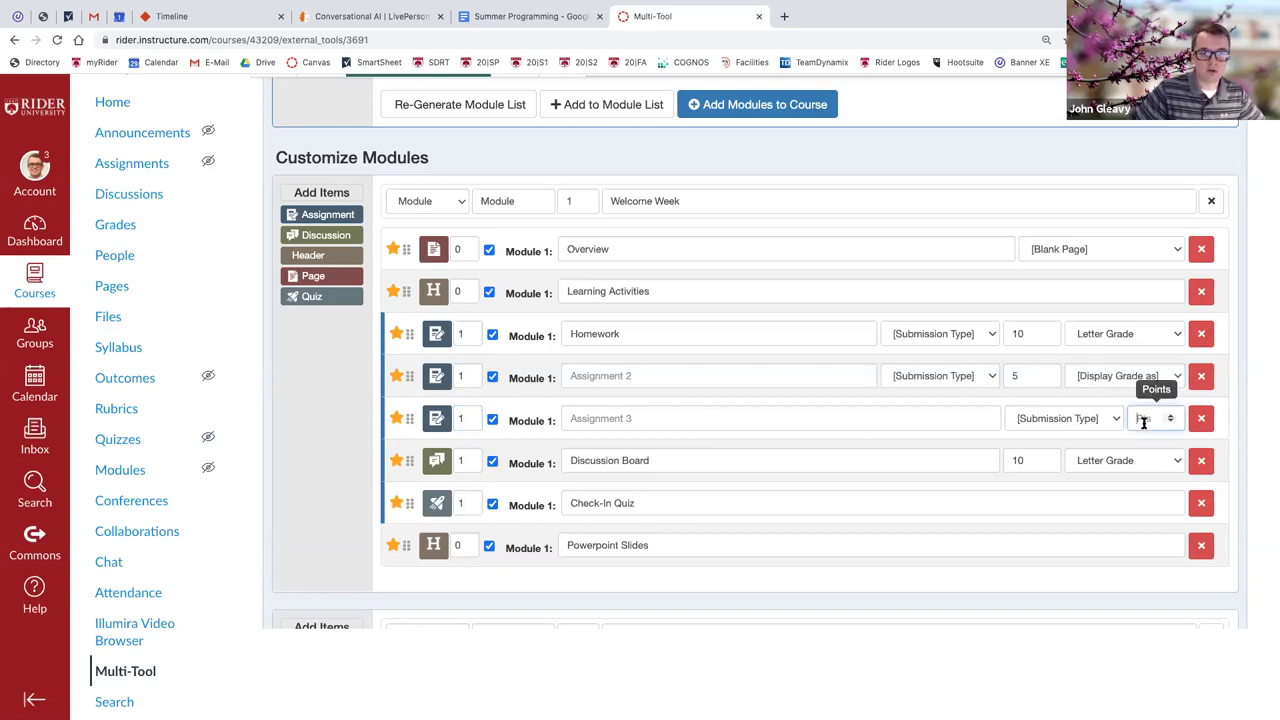
pyautogui.write('5')
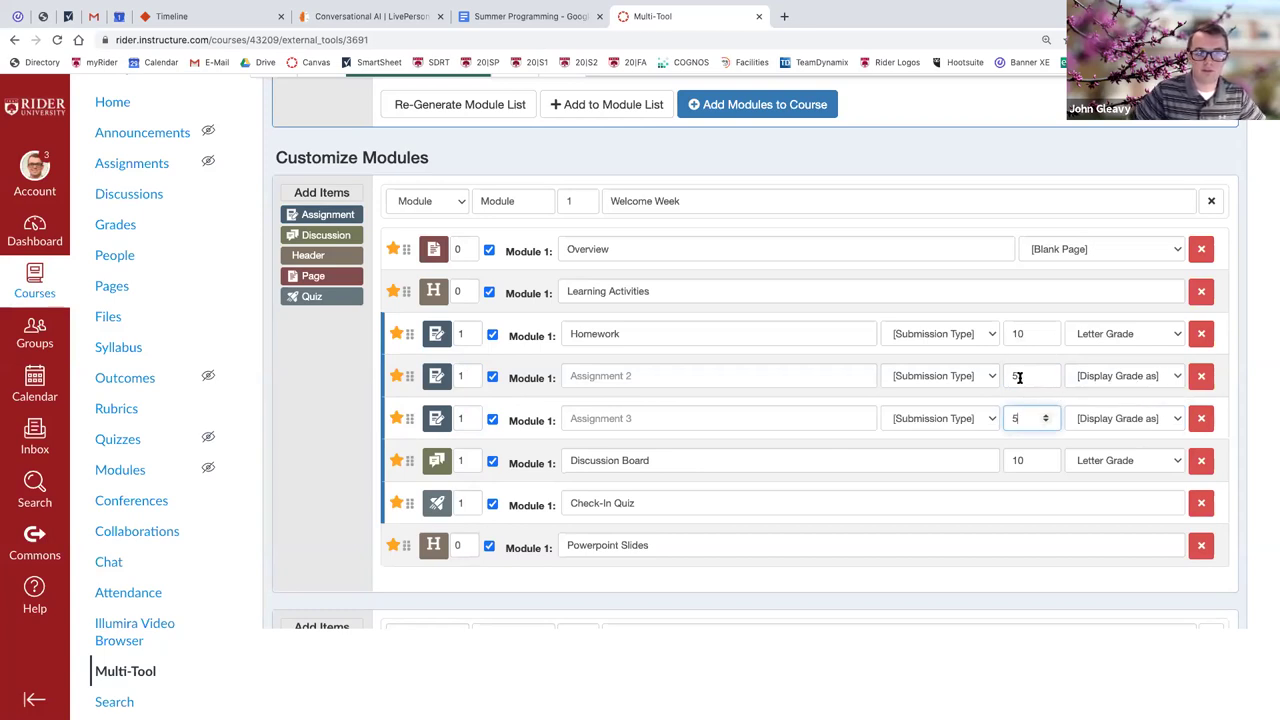
pyautogui.click(958, 376)
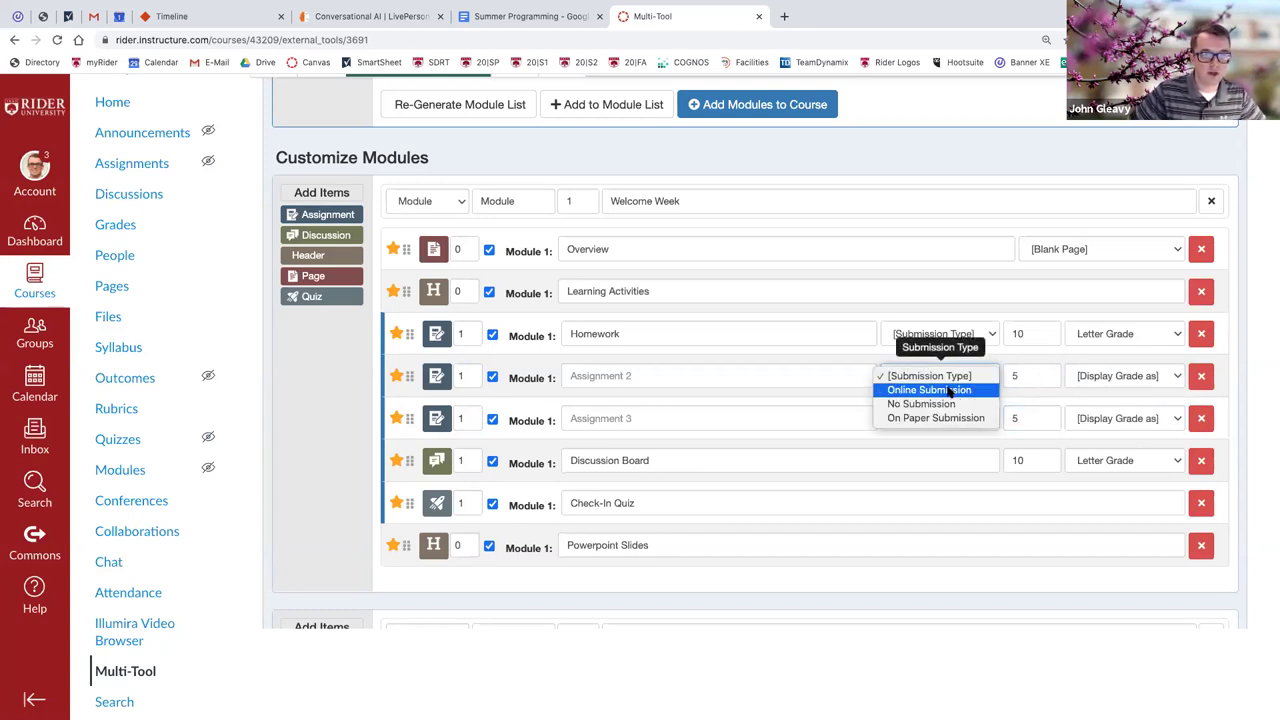
pyautogui.click(950, 390)
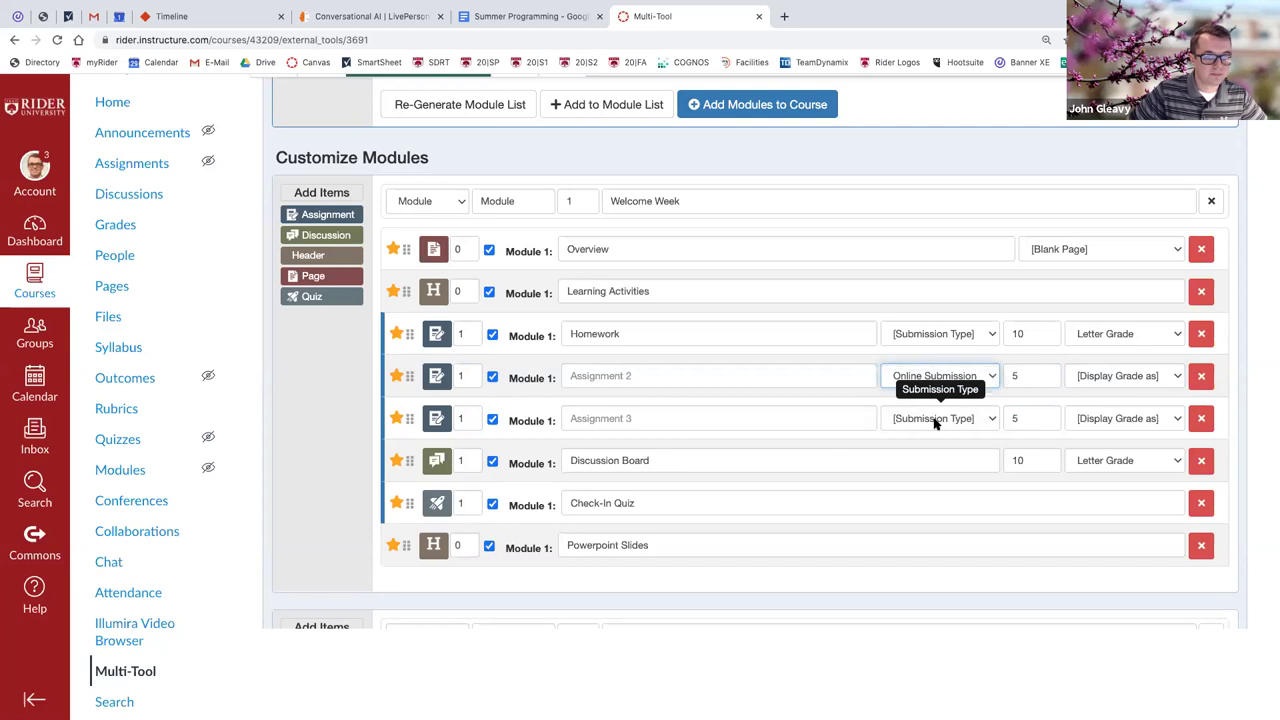
pyautogui.click(935, 422)
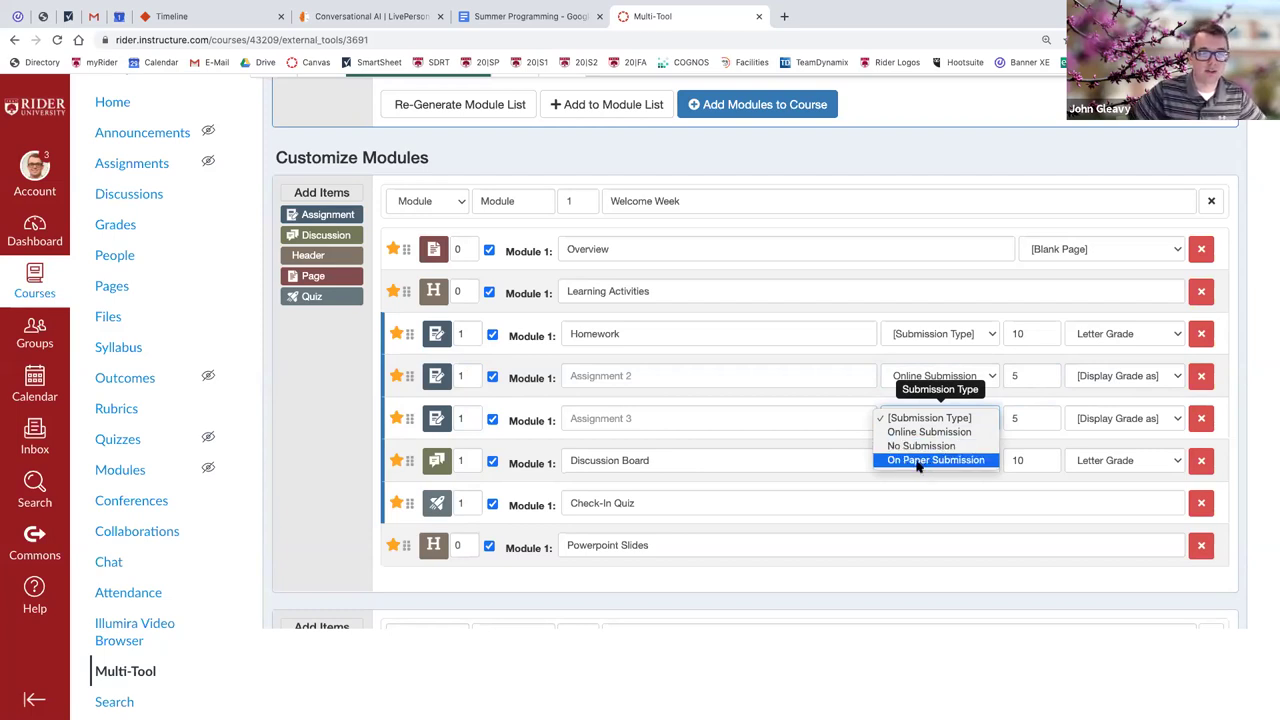
pyautogui.click(918, 460)
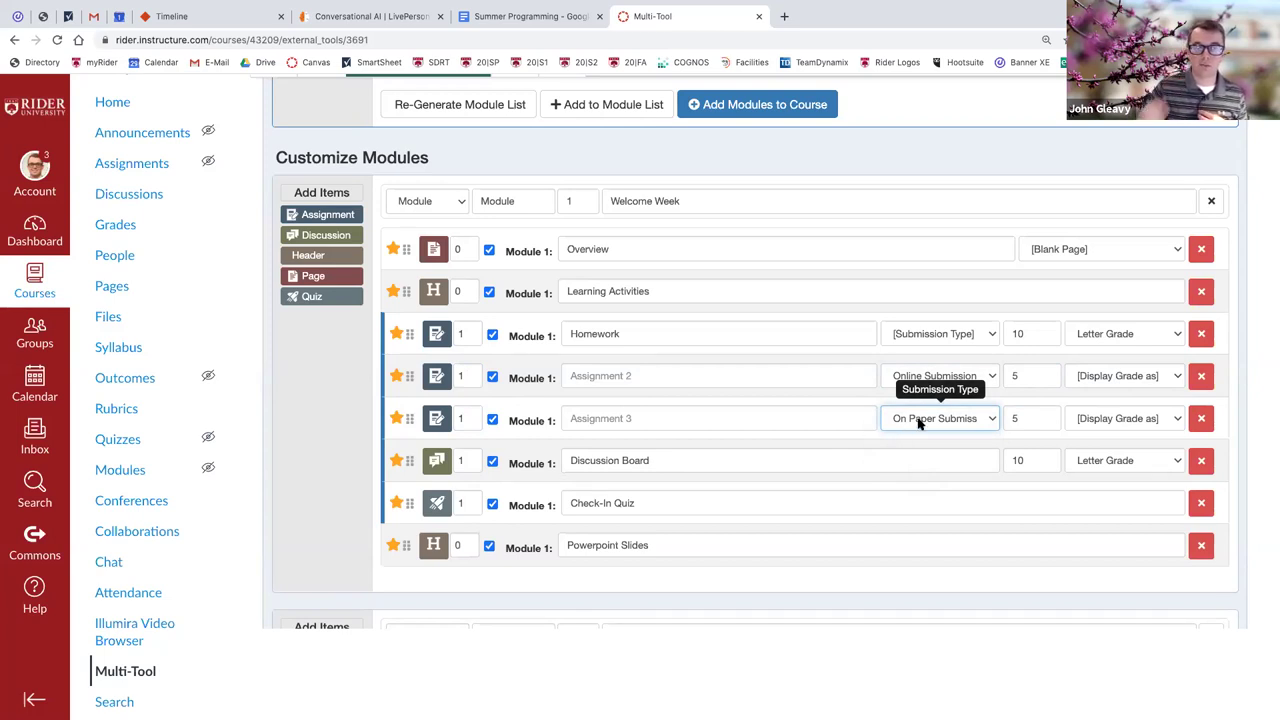
# Display the grades of Module 1's Assignment 2 and Assignment 3 as Letter Grade.
pyautogui.click(1122, 380)
pyautogui.click(1113, 436)
pyautogui.click(1110, 418)
pyautogui.click(1097, 474)
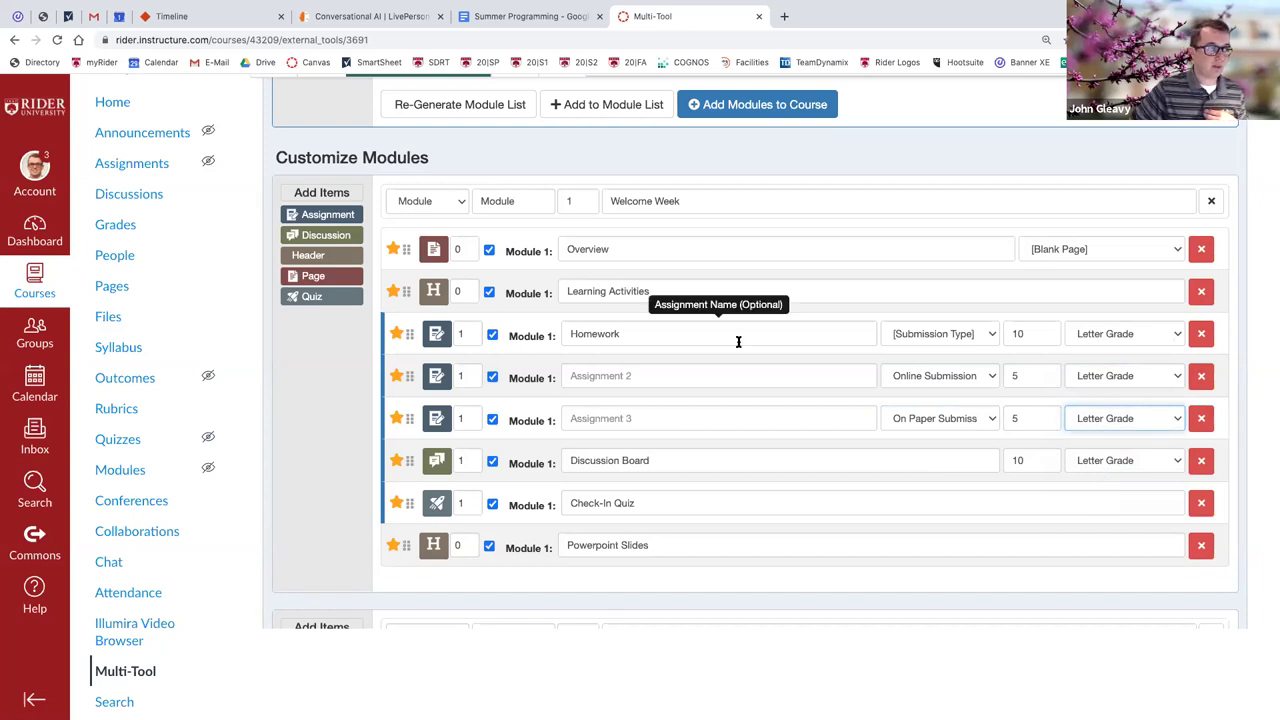
# Remove the Discussion Board, Check-In Quiz and Powerpoint Slides items from Module 6.
pyautogui.scroll(-4, 737, 340)
pyautogui.scroll(-12, 740, 336)
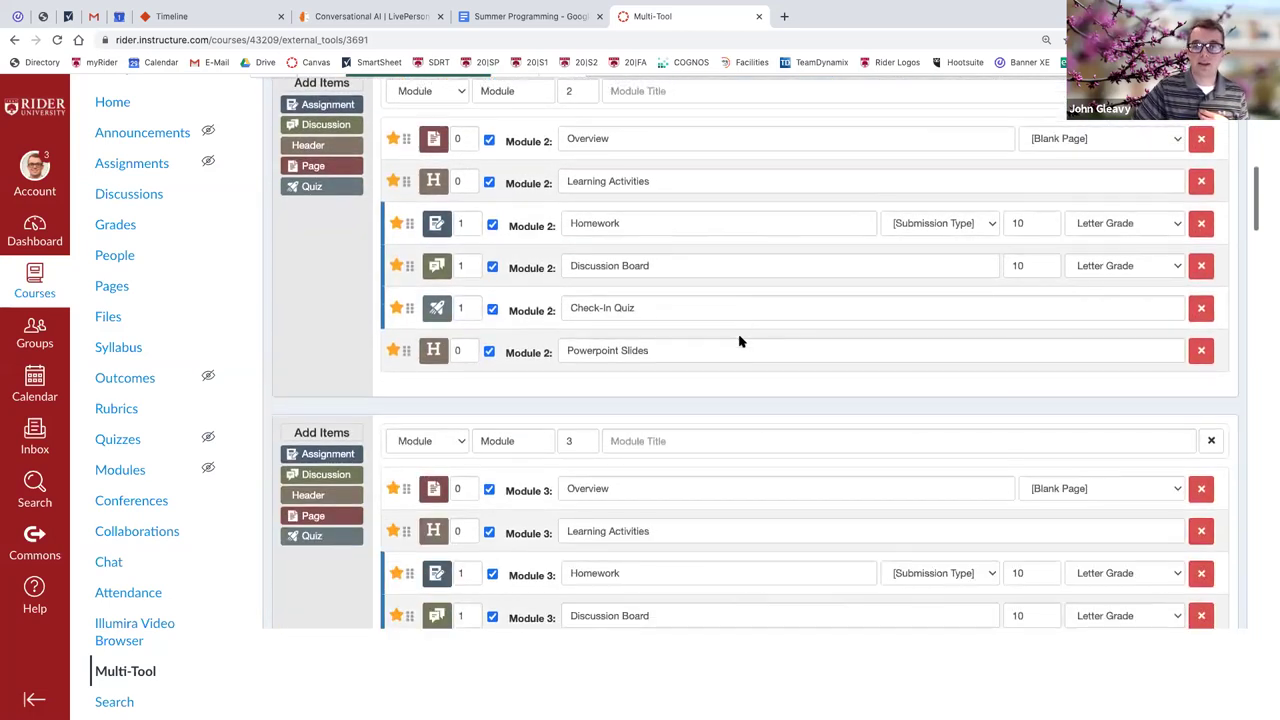
pyautogui.scroll(-10, 740, 341)
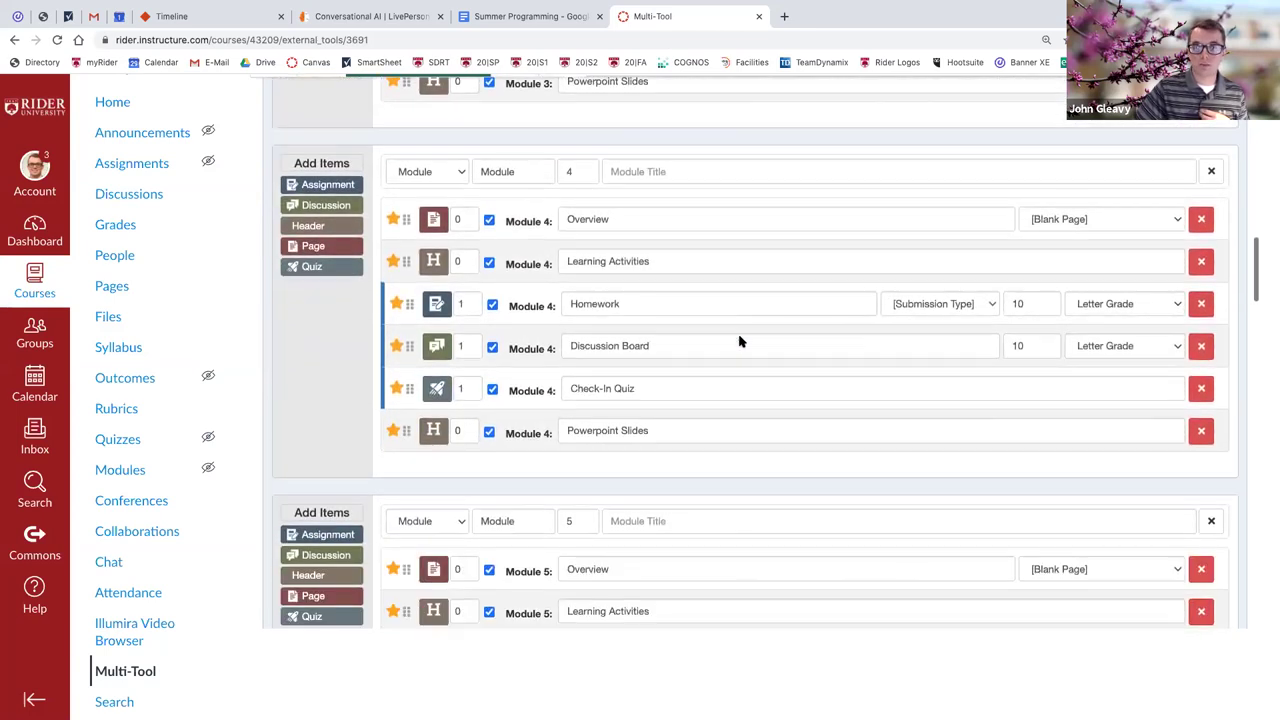
pyautogui.scroll(-6, 740, 341)
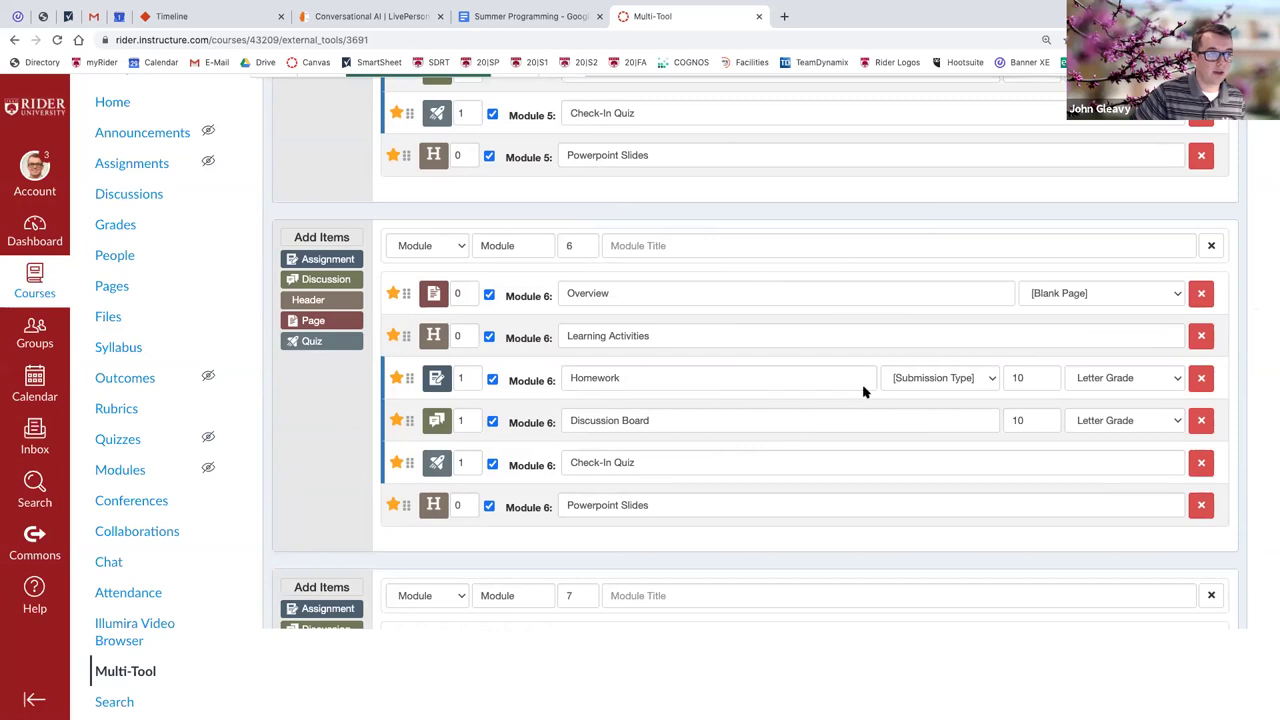
pyautogui.click(1203, 424)
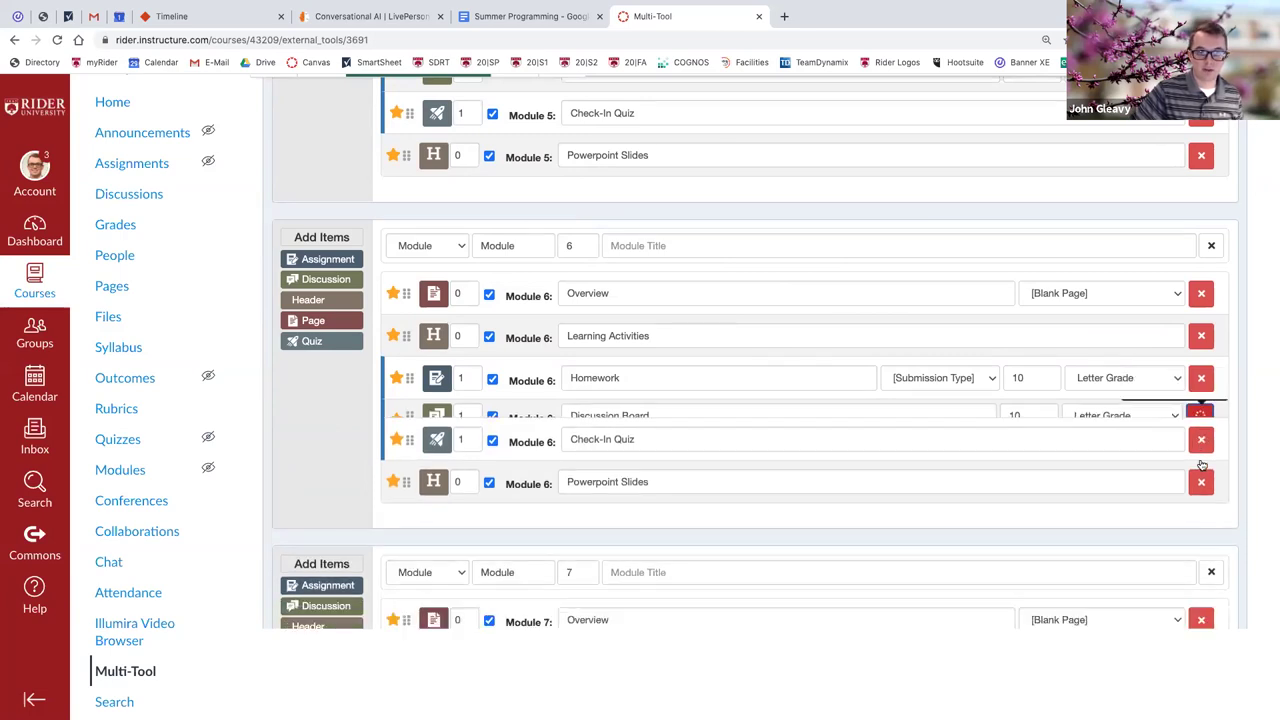
pyautogui.click(1203, 422)
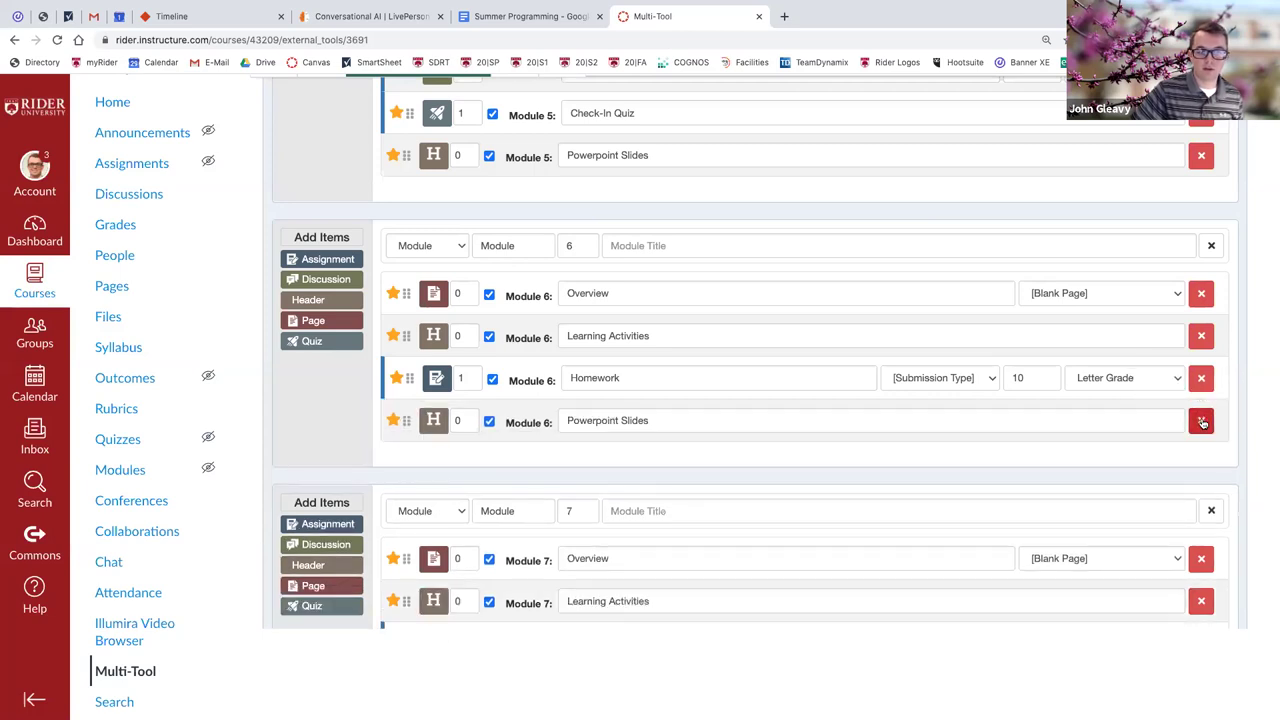
pyautogui.click(1203, 422)
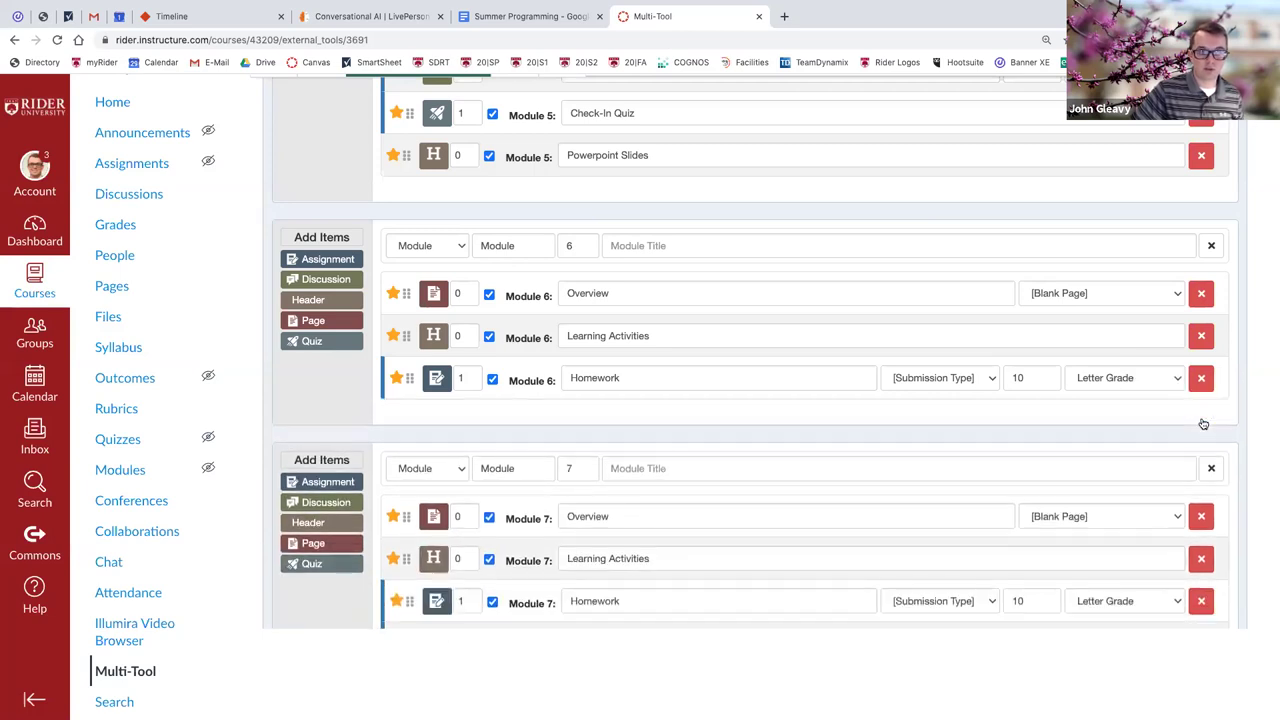
# Rename Module 6's Homework assignment to "Mid-Term".
pyautogui.doubleClick(588, 378)
pyautogui.write('Mid-Term')
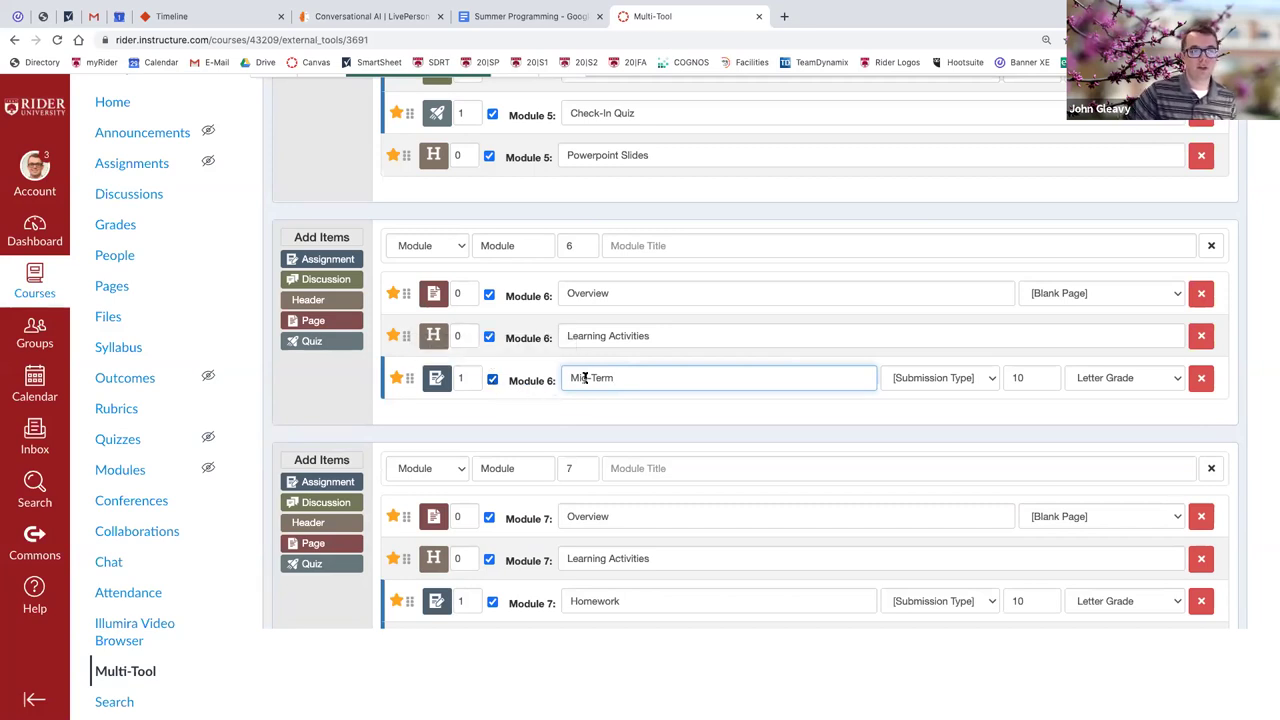
pyautogui.click(545, 386)
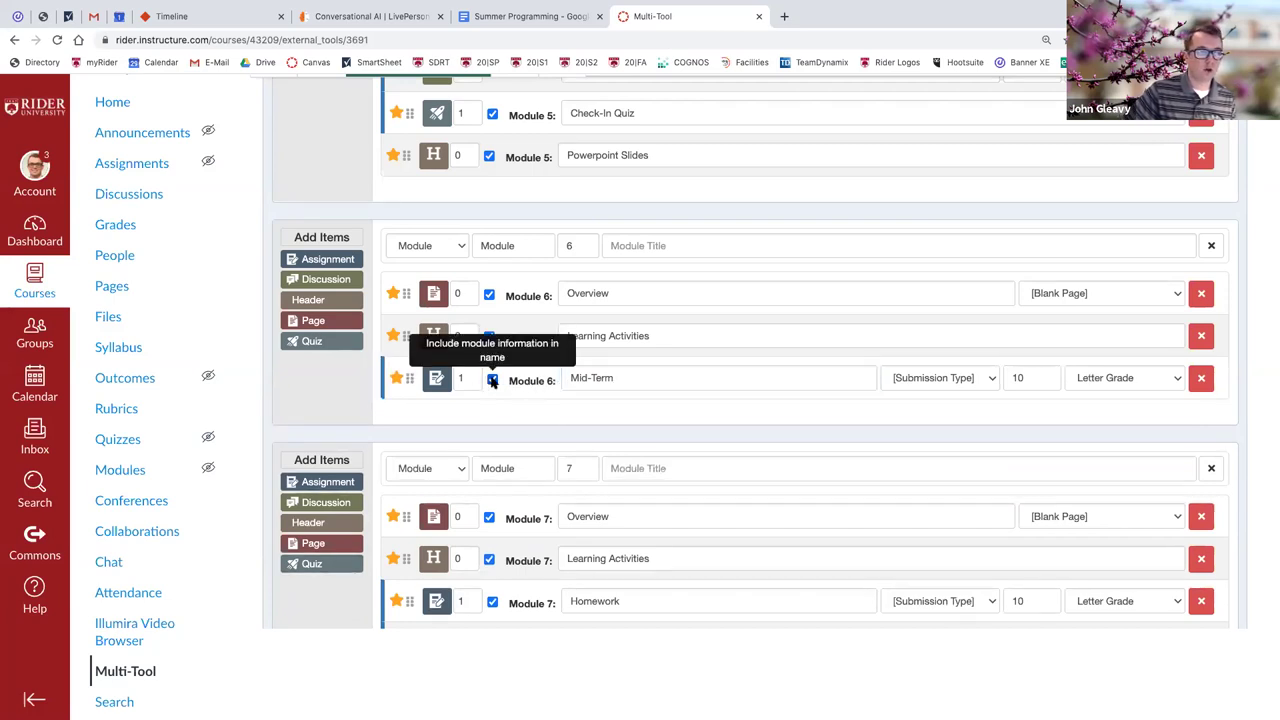
# Exclude the module label from the name of Module 6's Mid-Term and give it 50 points with Online Submission.
pyautogui.click(492, 381)
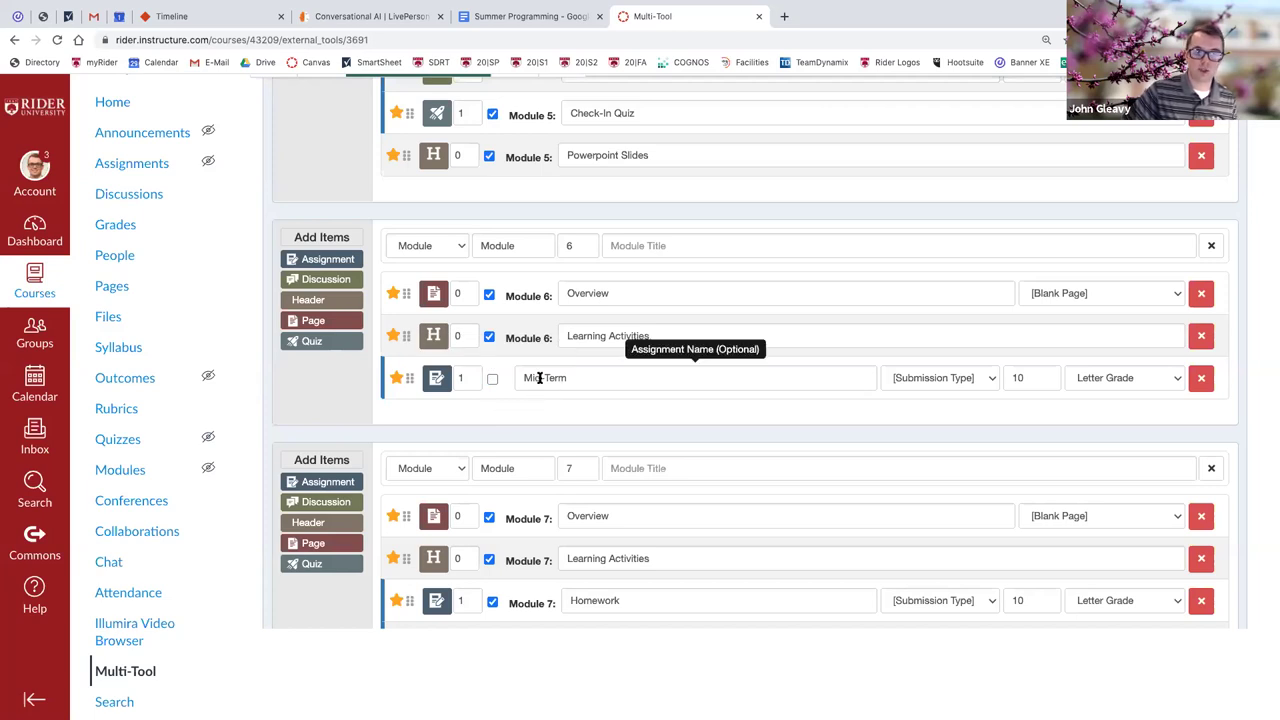
pyautogui.moveTo(1029, 381); pyautogui.dragTo(1001, 383)
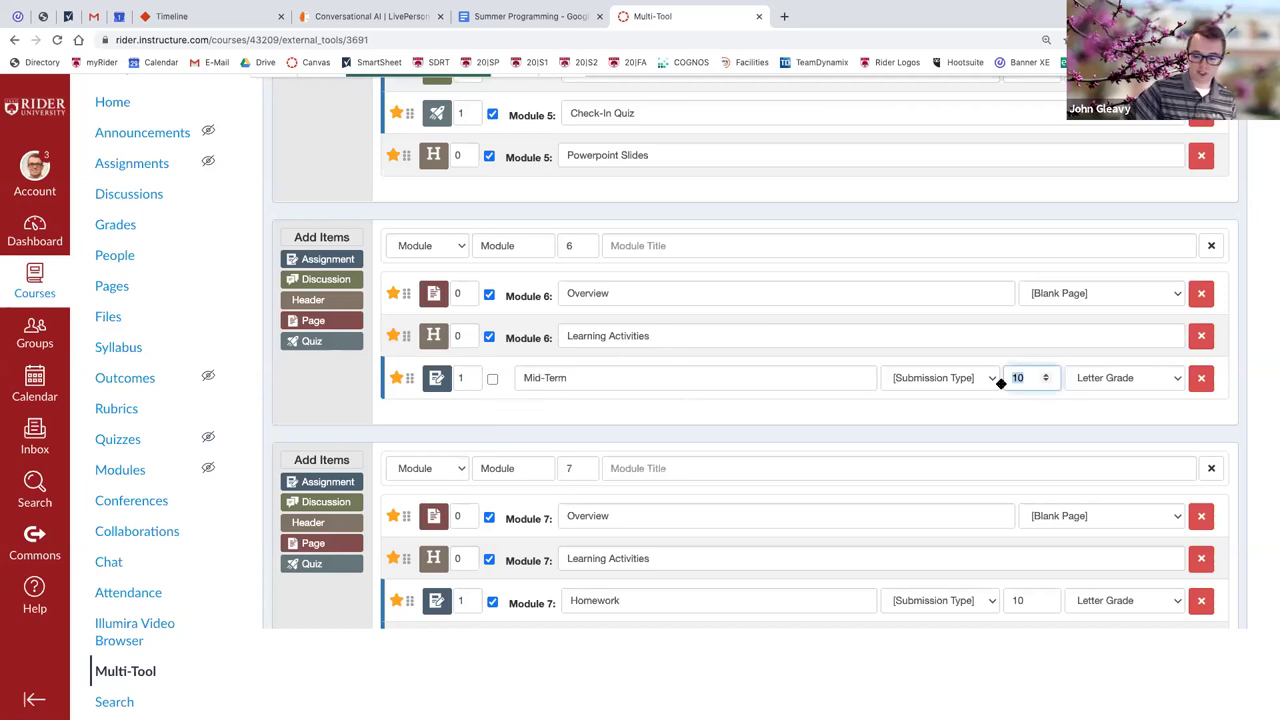
pyautogui.write('50')
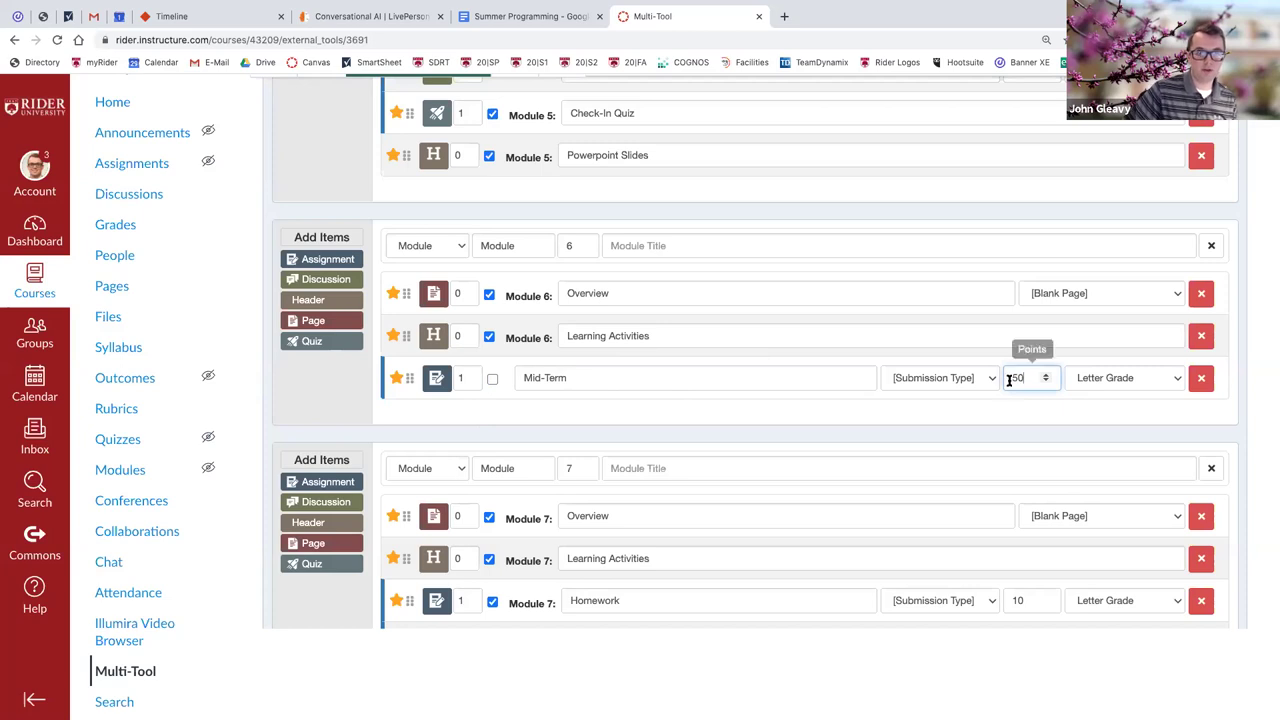
pyautogui.click(950, 378)
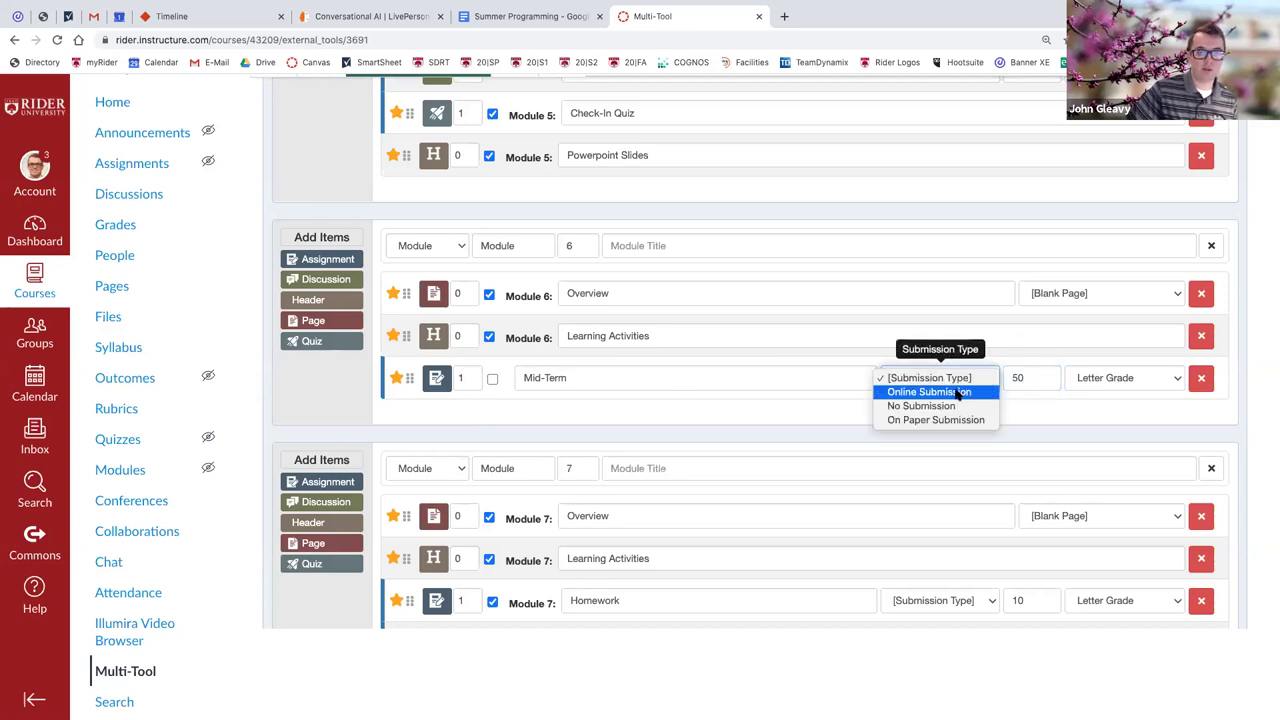
pyautogui.click(958, 392)
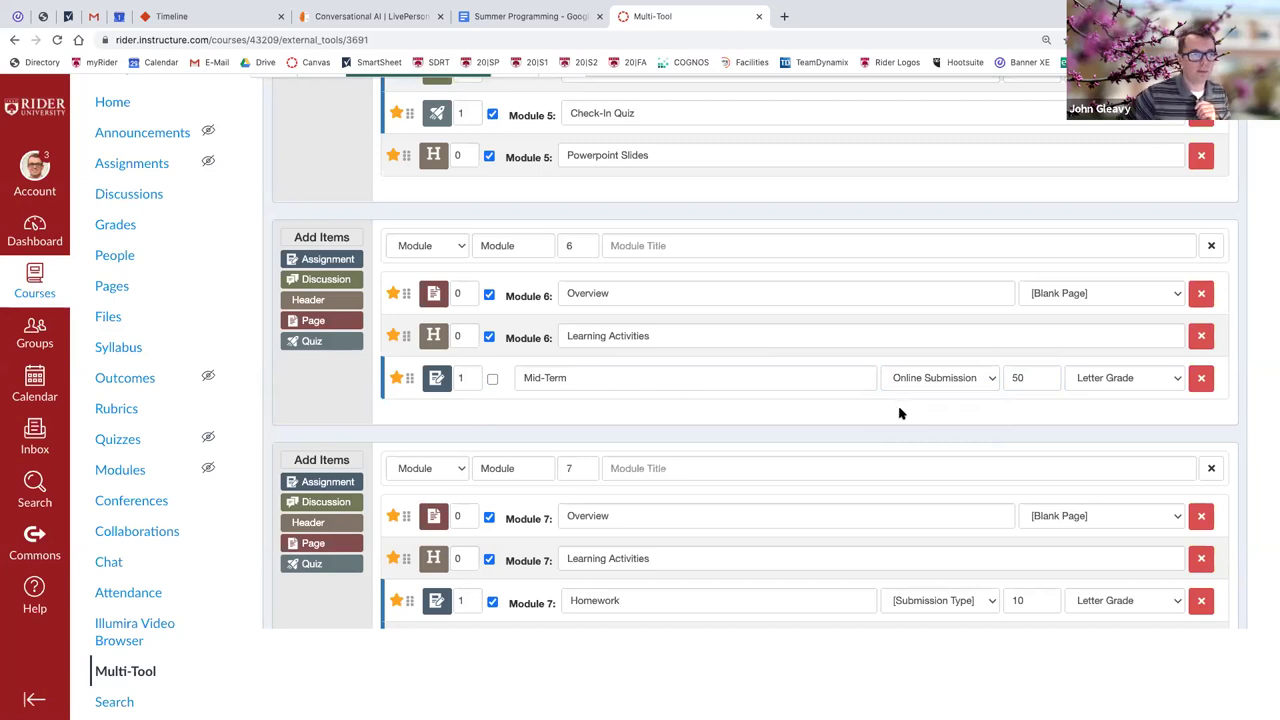
# Add the 12 customized modules to the course.
pyautogui.scroll(-2, 902, 412)
pyautogui.scroll(-2, 900, 418)
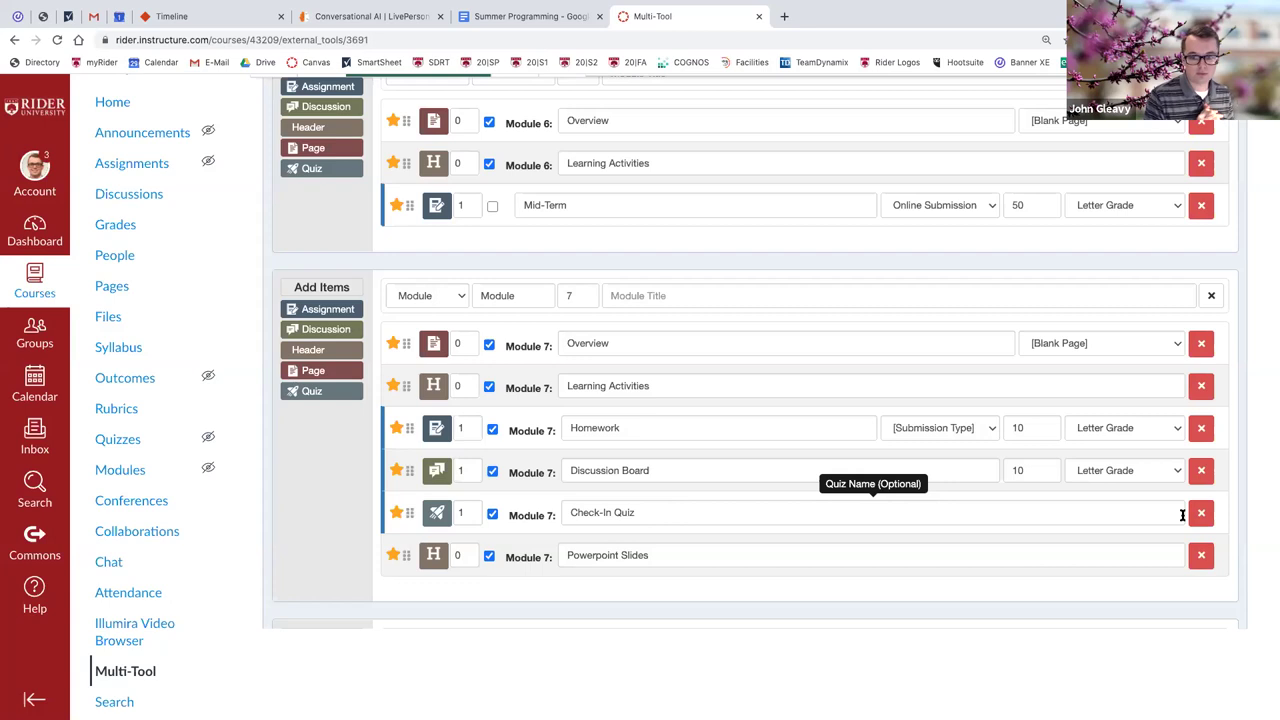
pyautogui.scroll(-5, 1172, 500)
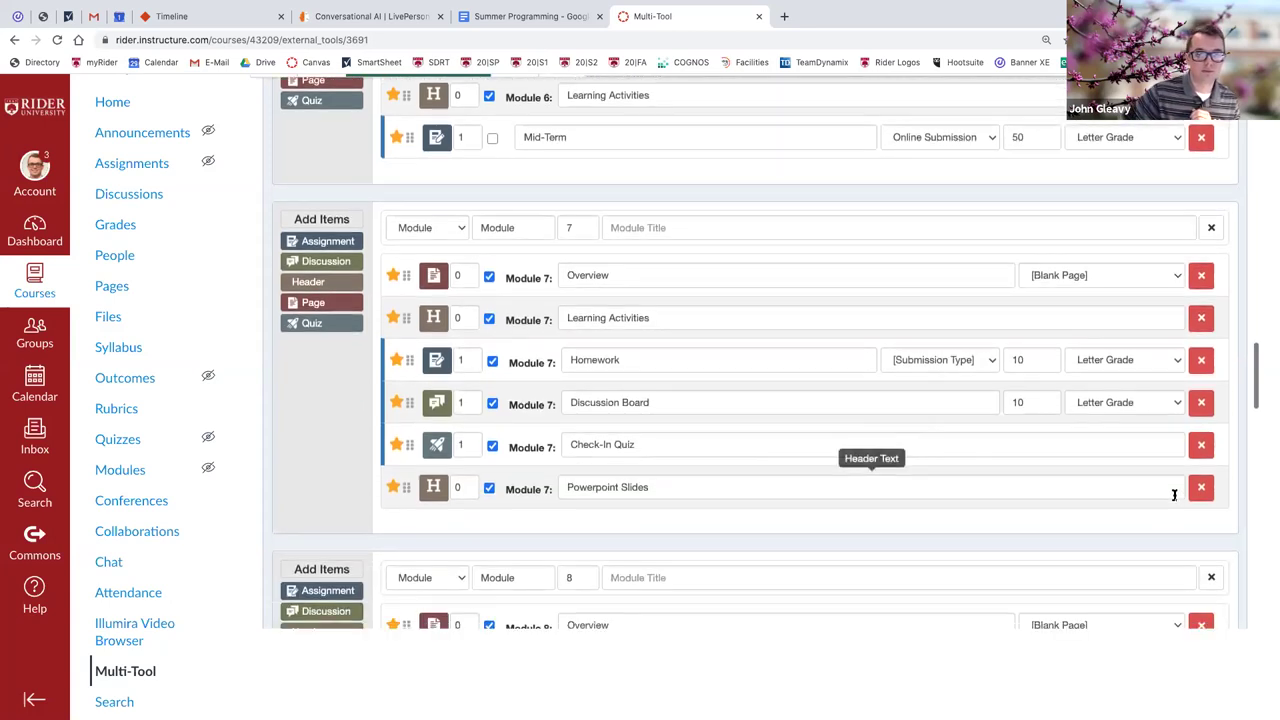
pyautogui.scroll(-8, 1170, 497)
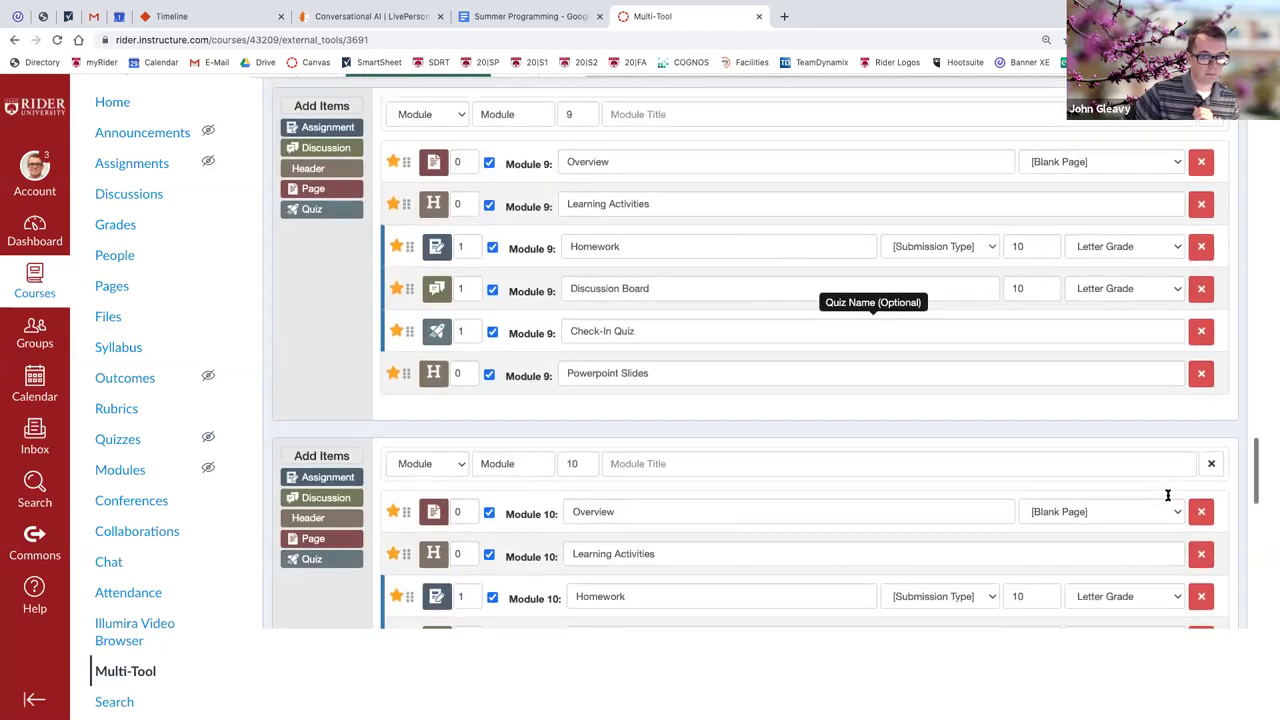
pyautogui.scroll(-8, 1167, 497)
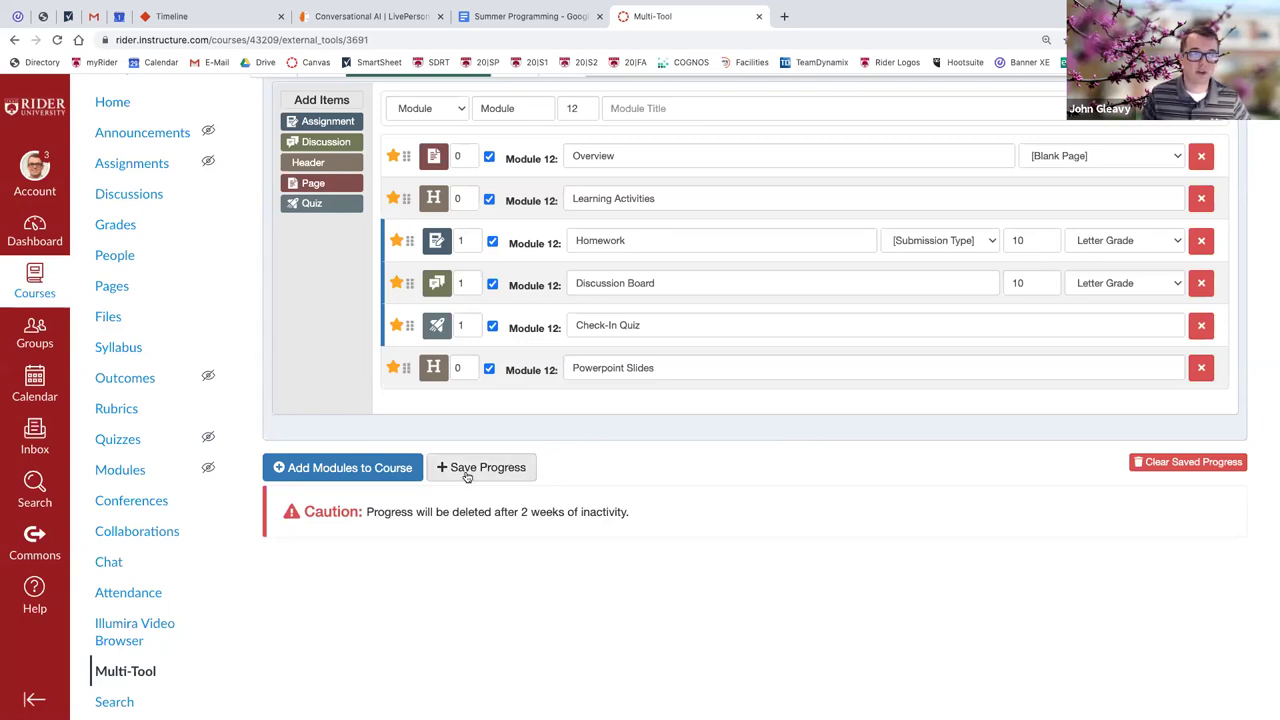
pyautogui.click(318, 474)
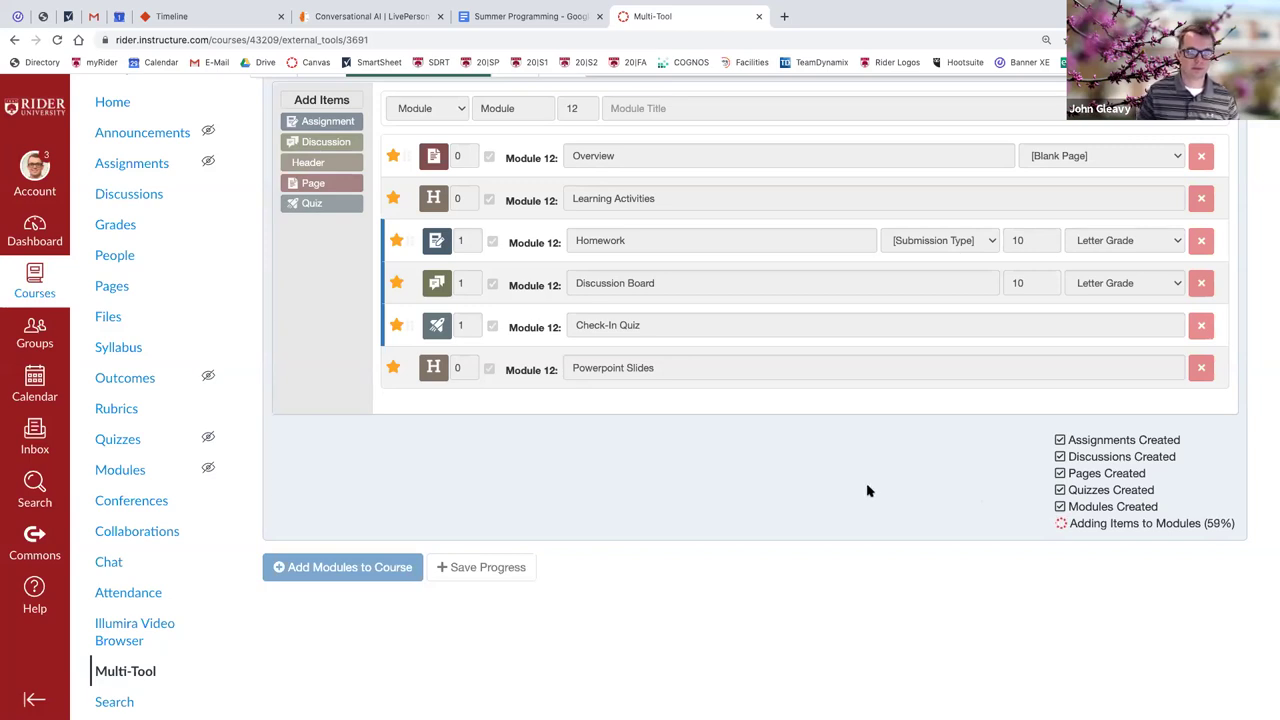
# Examine the list of existing modules in the Module Builder to check the names and order of the new modules.
pyautogui.scroll(-1, 868, 491)
pyautogui.scroll(-1, 860, 497)
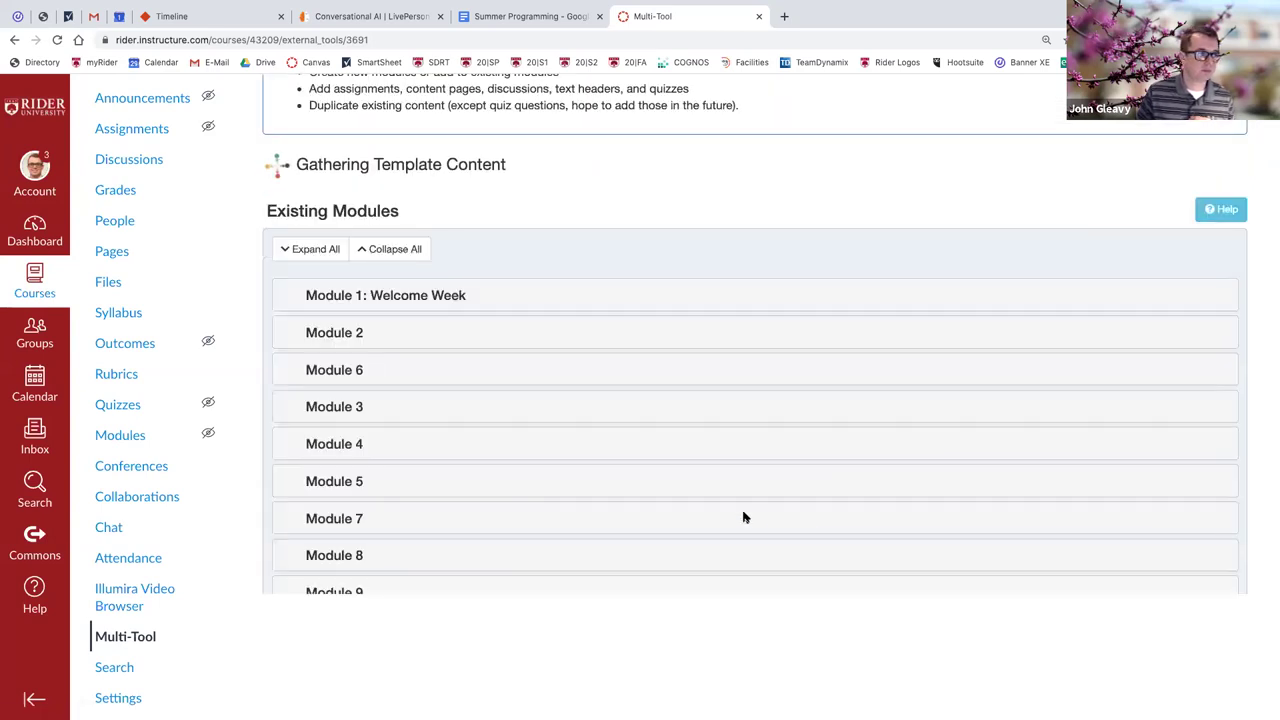
pyautogui.scroll(1, 734, 516)
pyautogui.scroll(2, 734, 516)
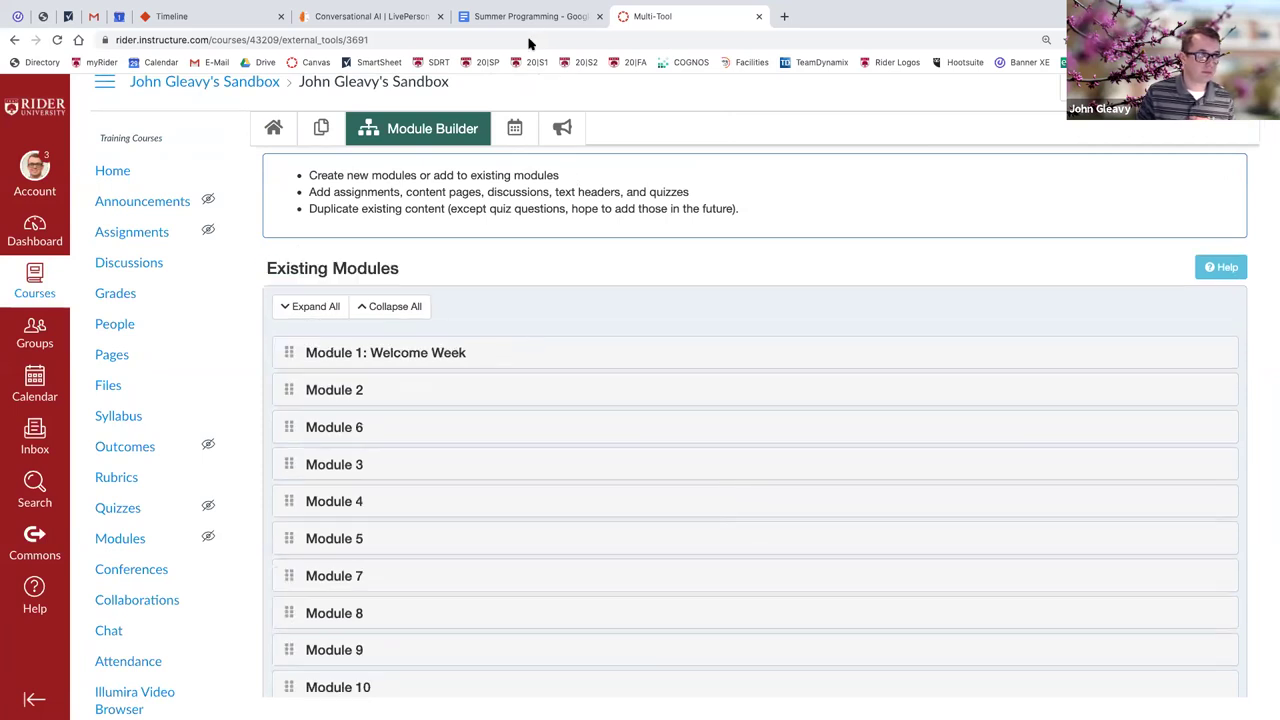
pyautogui.scroll(-2, 606, 300)
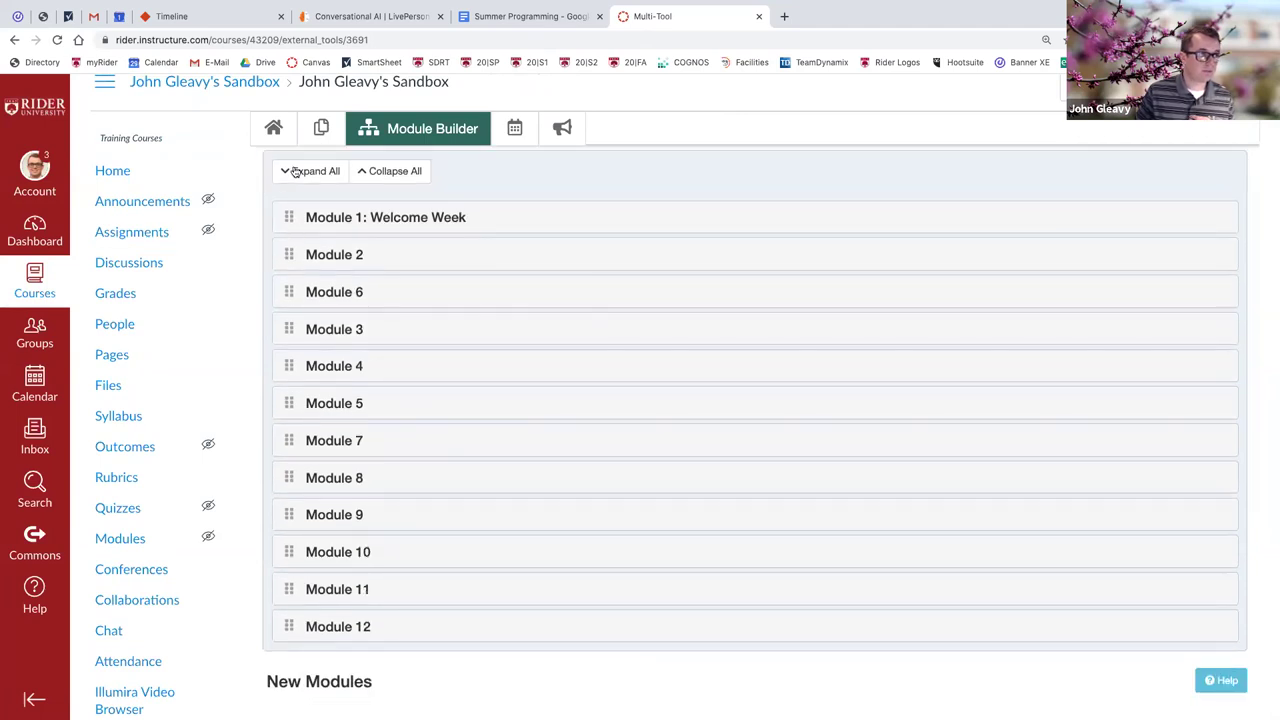
pyautogui.scroll(2, 440, 225)
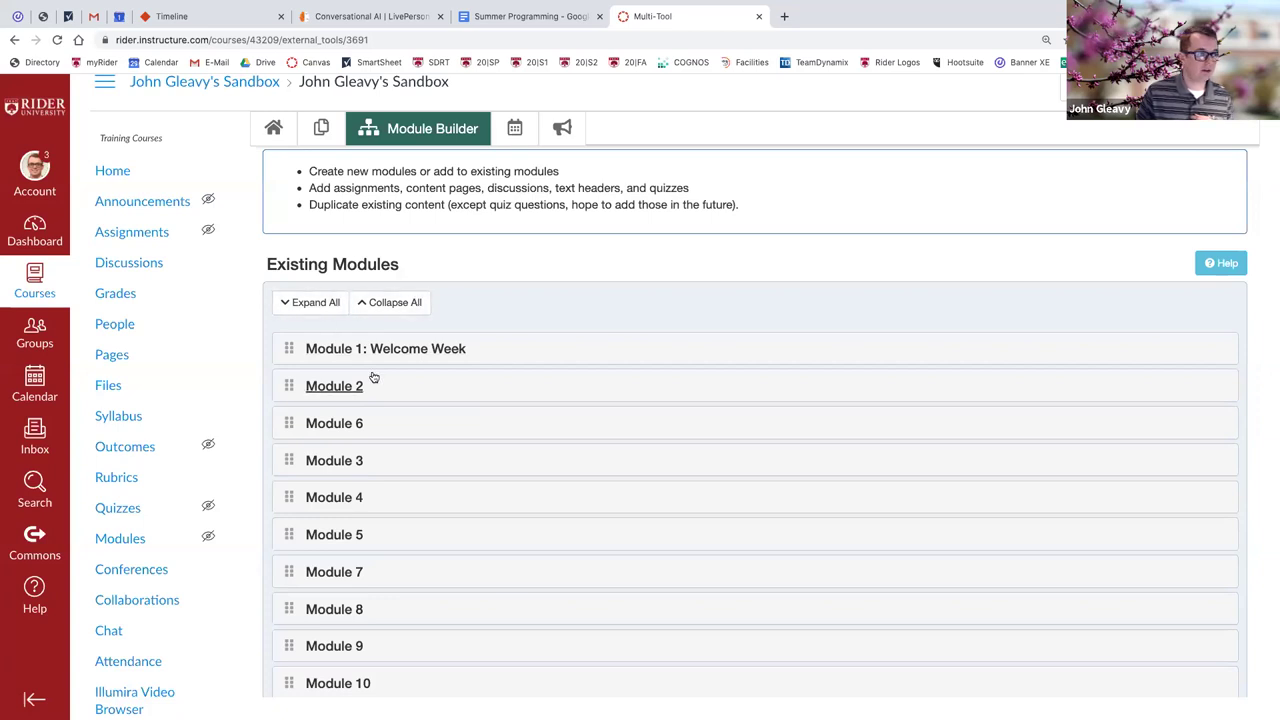
pyautogui.scroll(-2, 374, 378)
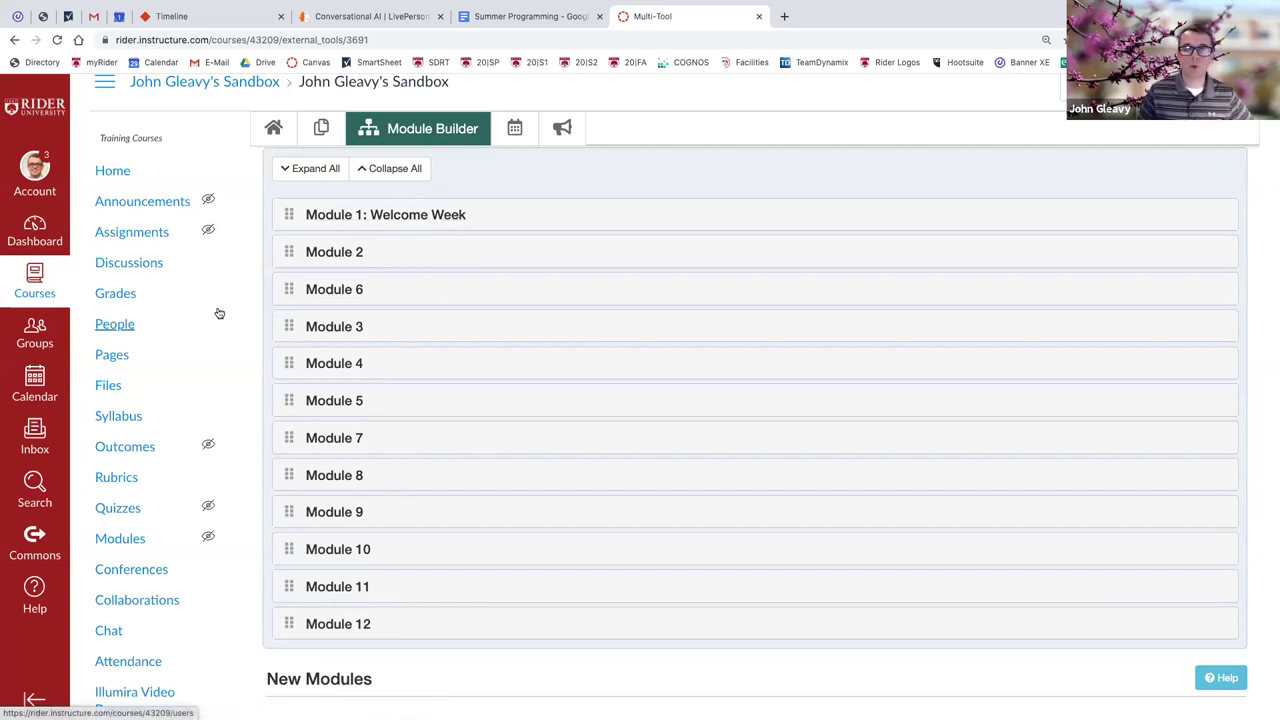
pyautogui.scroll(1, 217, 317)
pyautogui.scroll(-3, 217, 317)
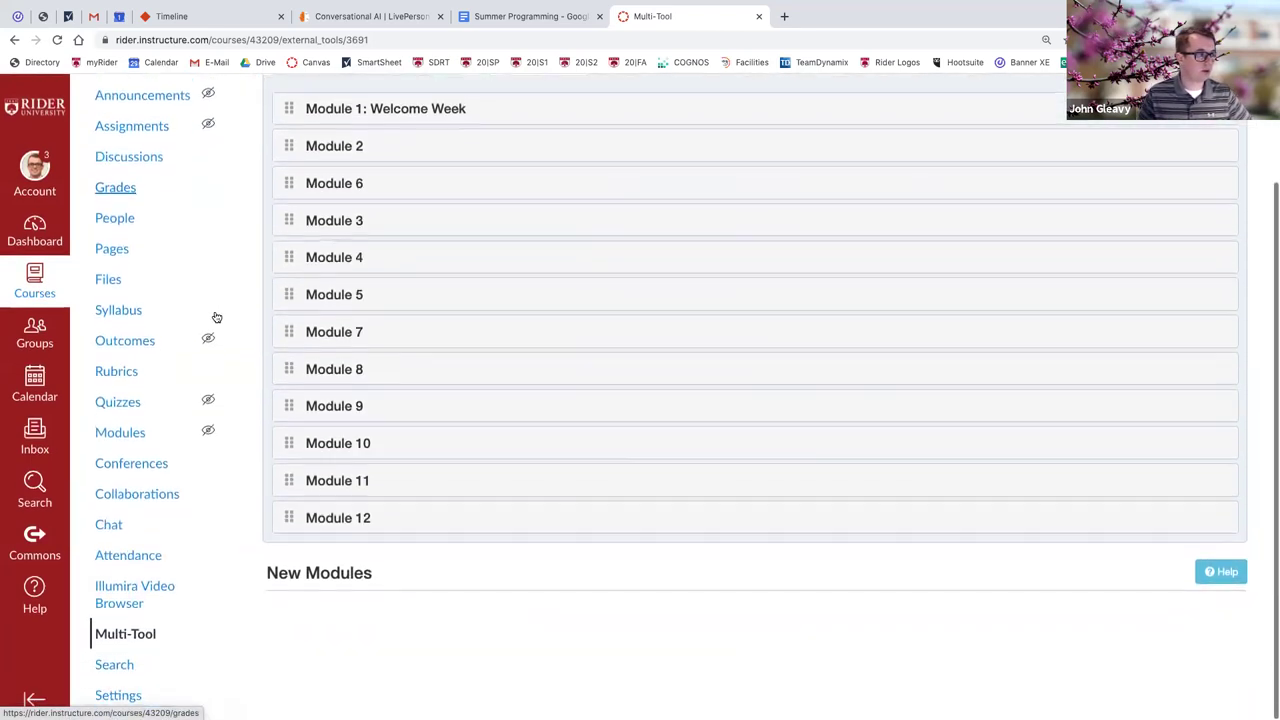
# Open the course's Modules page and look through the items of all created modules.
pyautogui.click(125, 438)
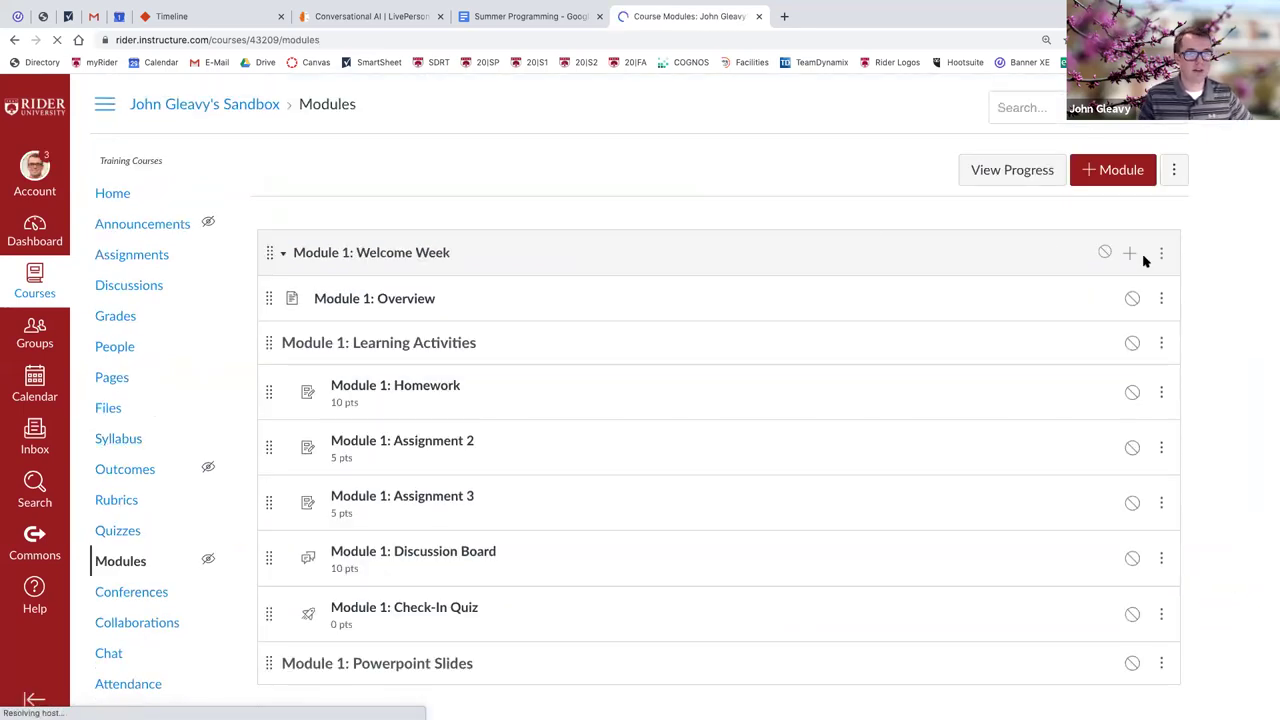
pyautogui.scroll(-5, 1206, 278)
pyautogui.scroll(-12, 1206, 282)
pyautogui.scroll(-12, 1208, 285)
pyautogui.scroll(-20, 1207, 290)
pyautogui.scroll(-10, 1207, 290)
pyautogui.scroll(-8, 1207, 290)
# Publish Module 1: Welcome Week together with all its items.
pyautogui.scroll(20, 1209, 287)
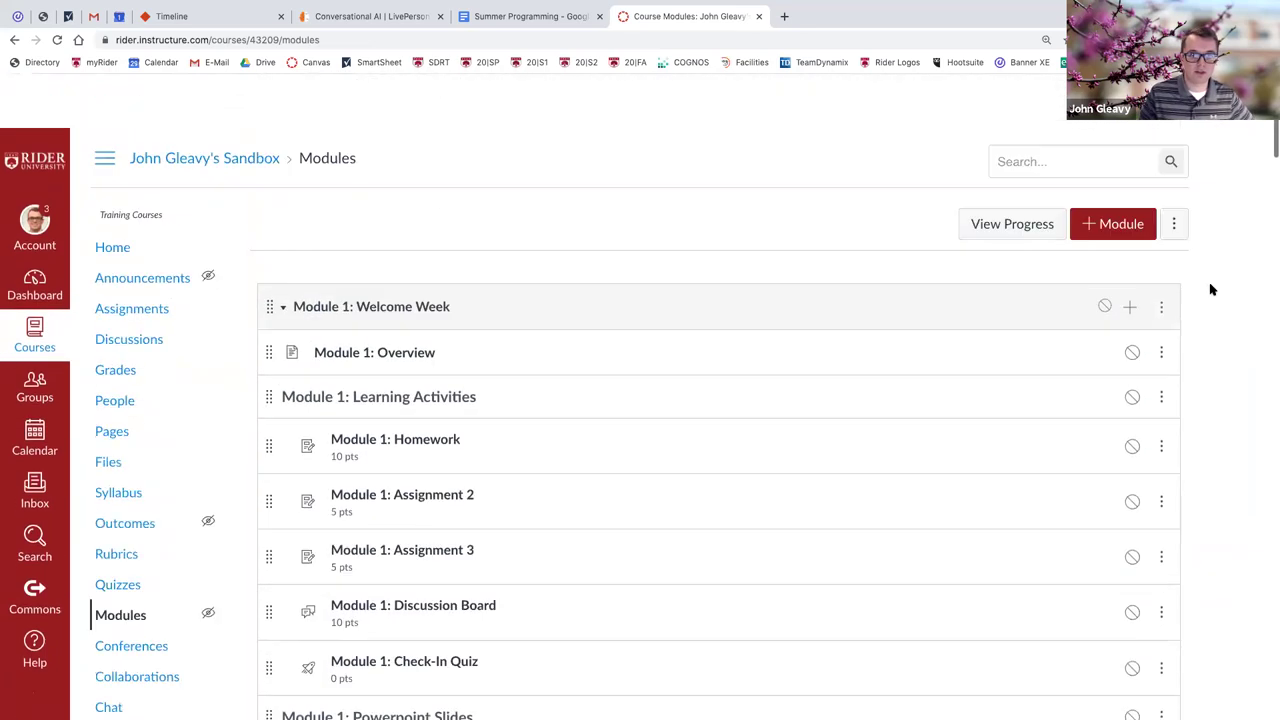
pyautogui.scroll(-2, 1104, 252)
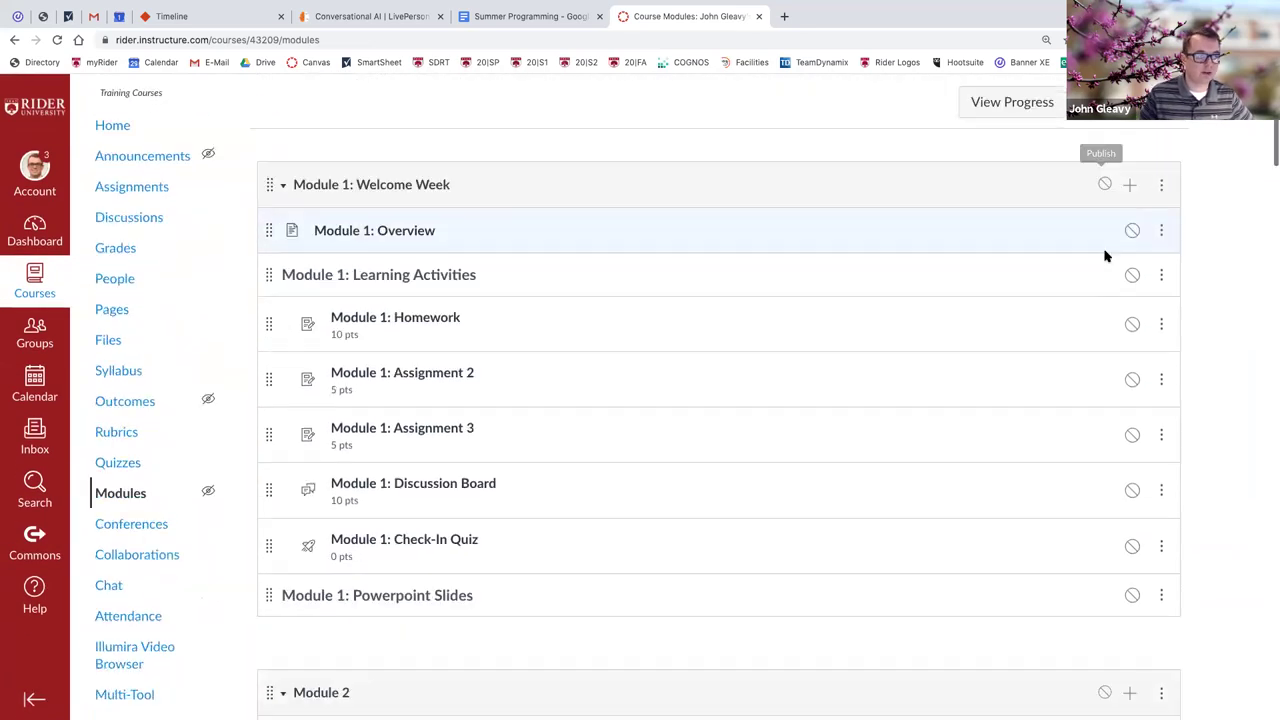
pyautogui.click(1103, 180)
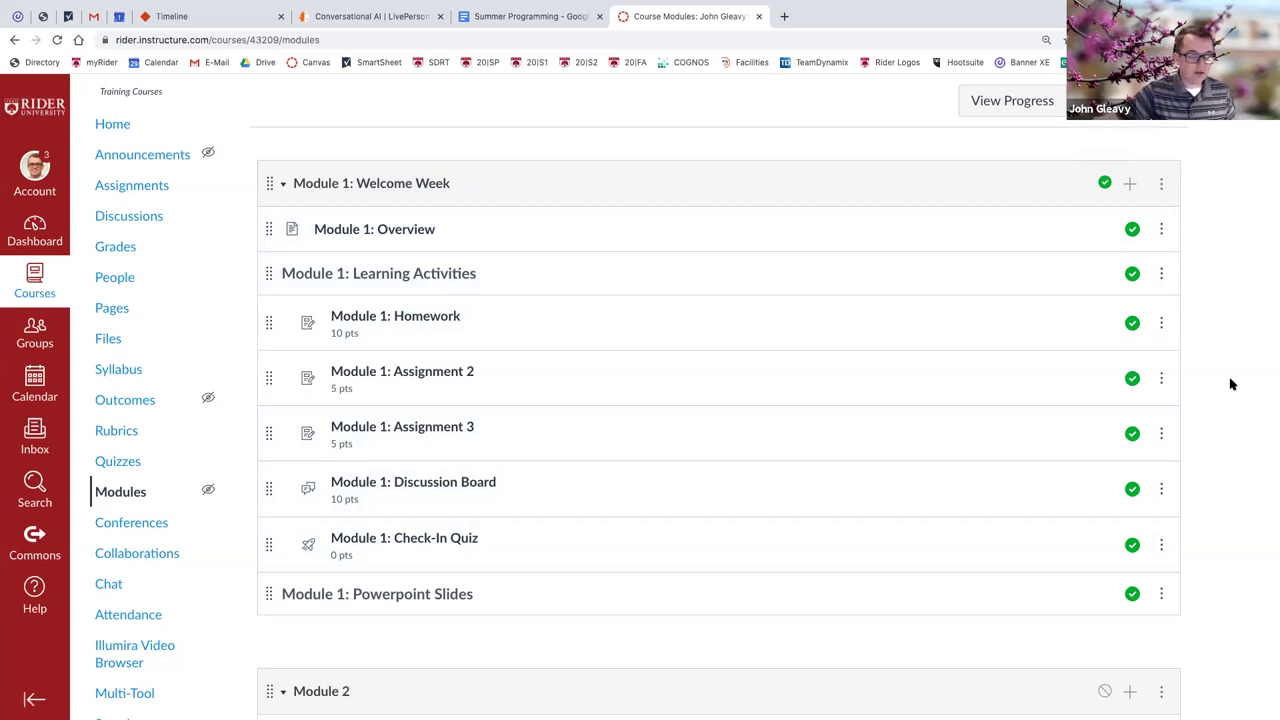
# Open the Due Date Modifier in the course's Multi-Tool.
pyautogui.scroll(-2, 565, 458)
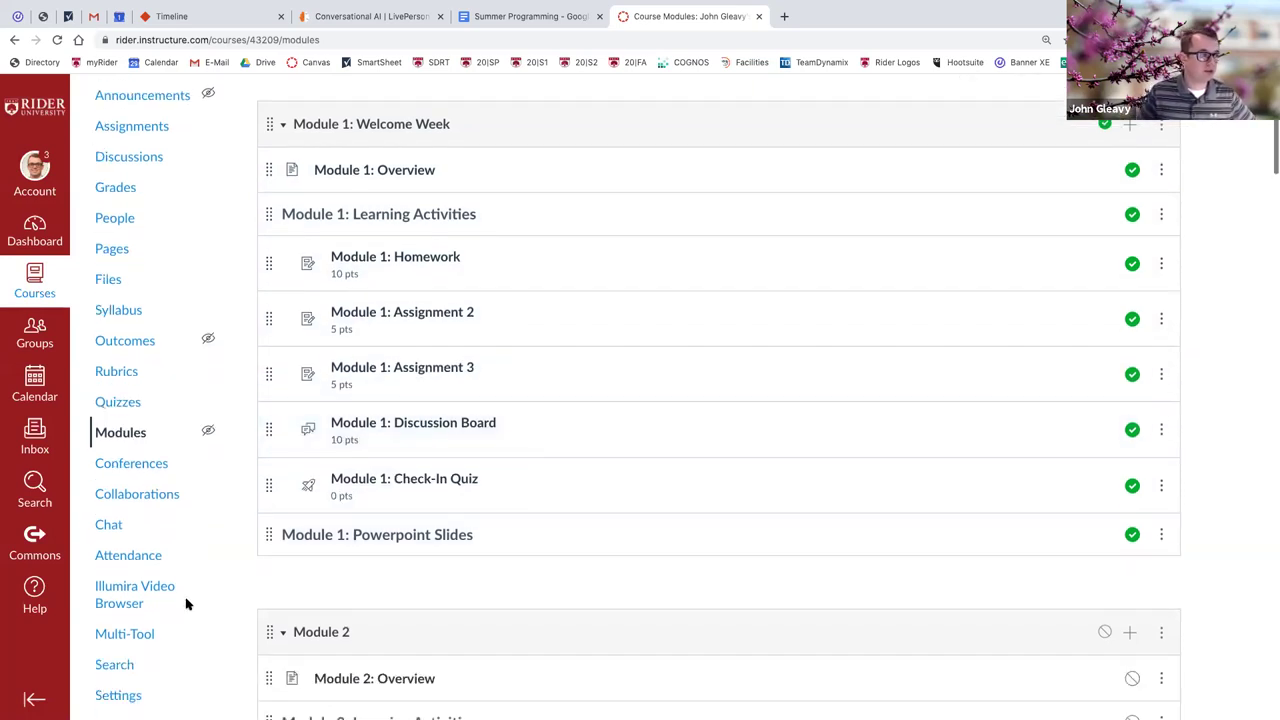
pyautogui.click(143, 633)
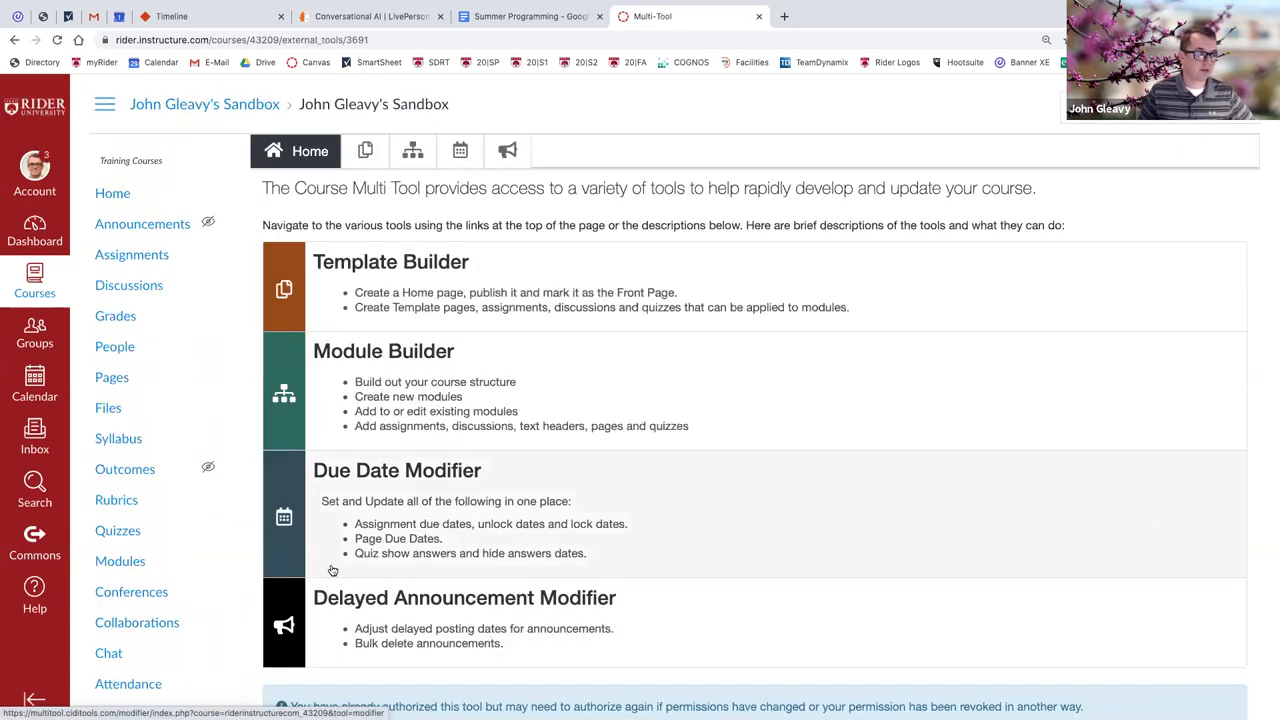
pyautogui.scroll(-2, 340, 568)
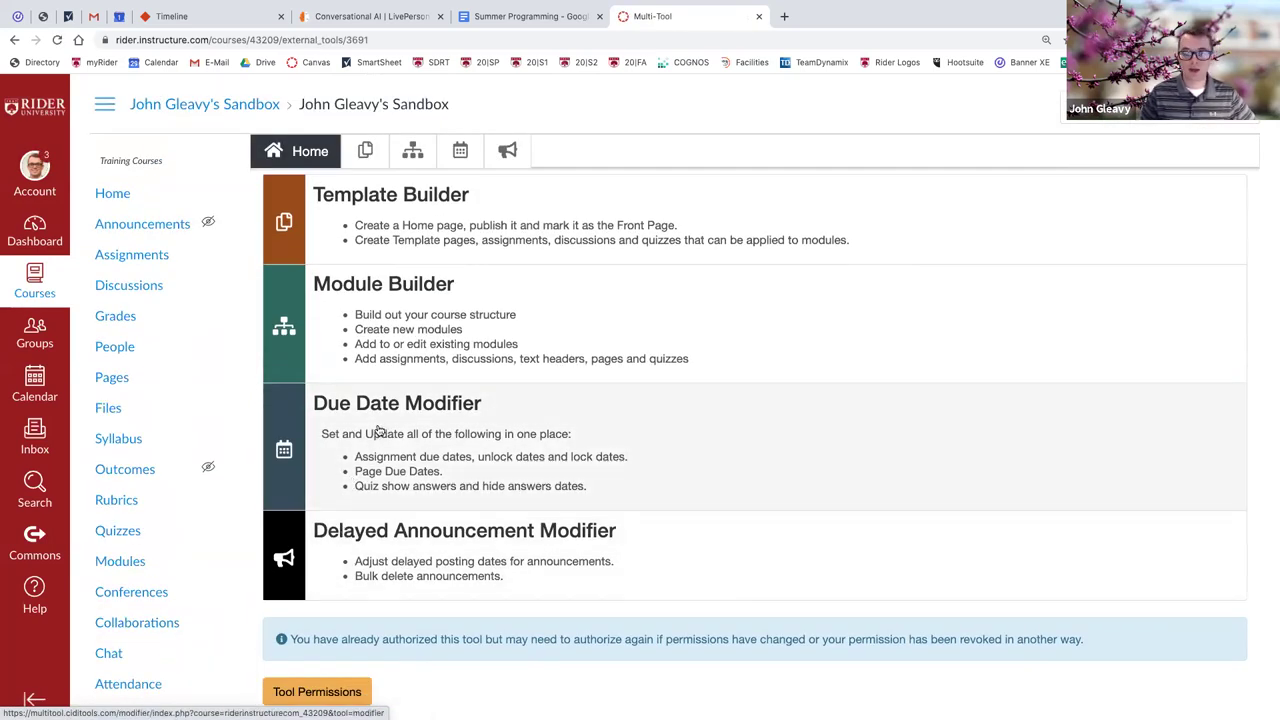
pyautogui.click(378, 439)
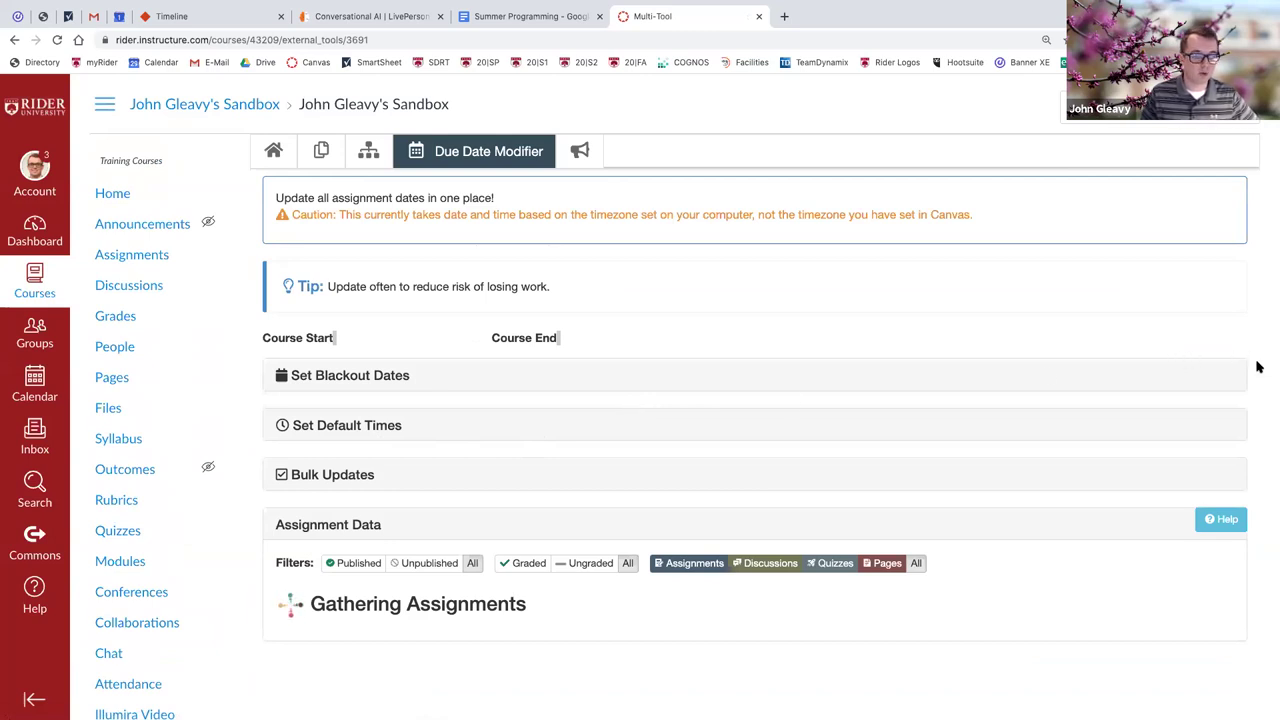
# Look through the Assignment Data table to review the date fields of every module's items.
pyautogui.scroll(-5, 1258, 367)
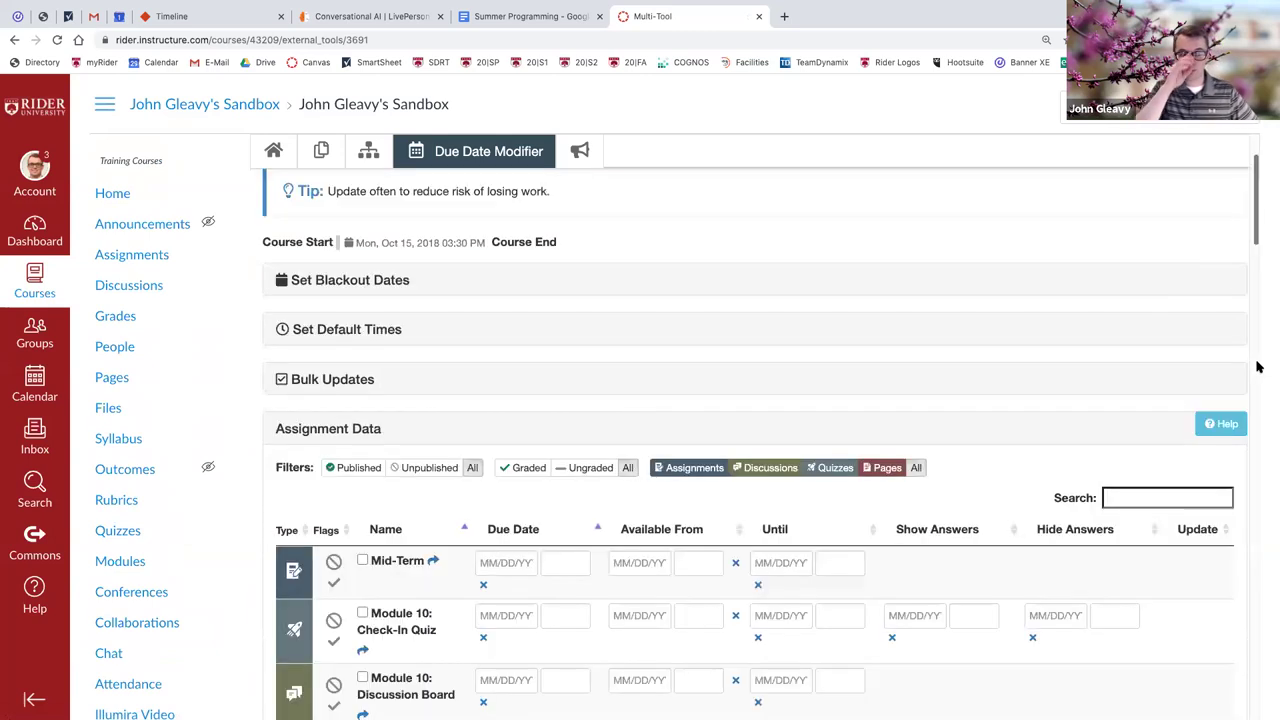
pyautogui.scroll(-6, 1258, 367)
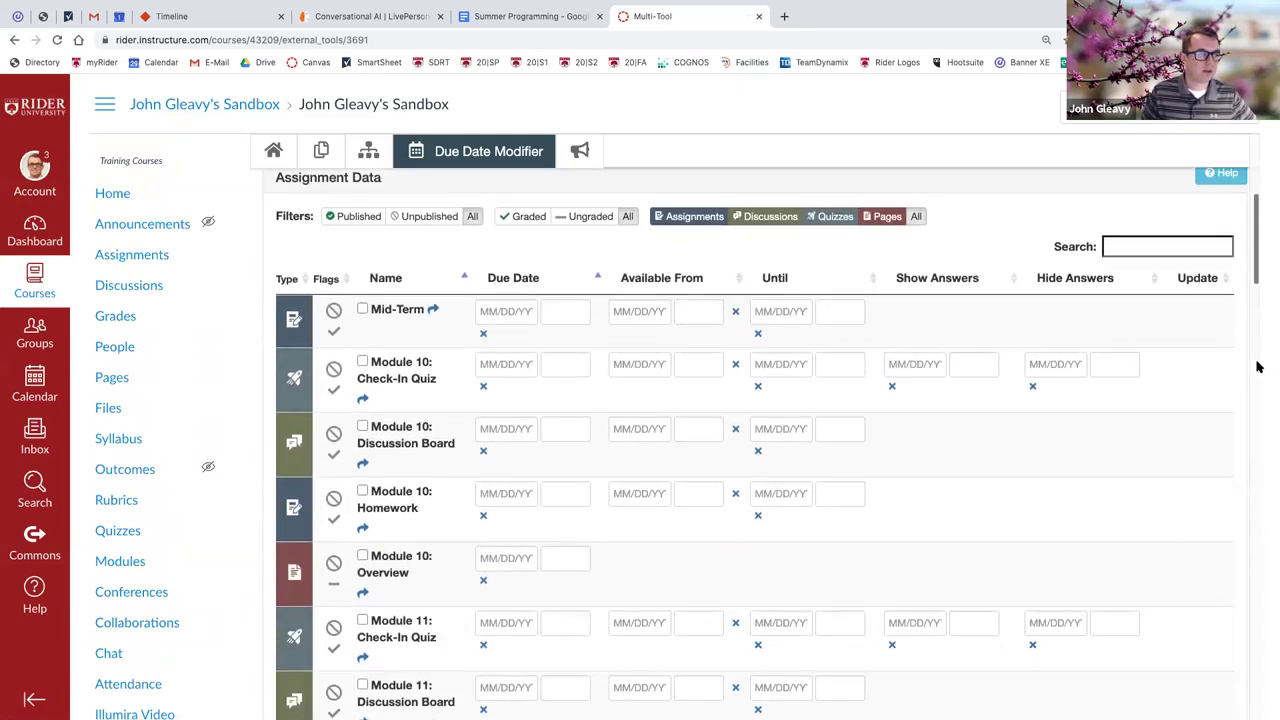
pyautogui.scroll(-15, 1258, 367)
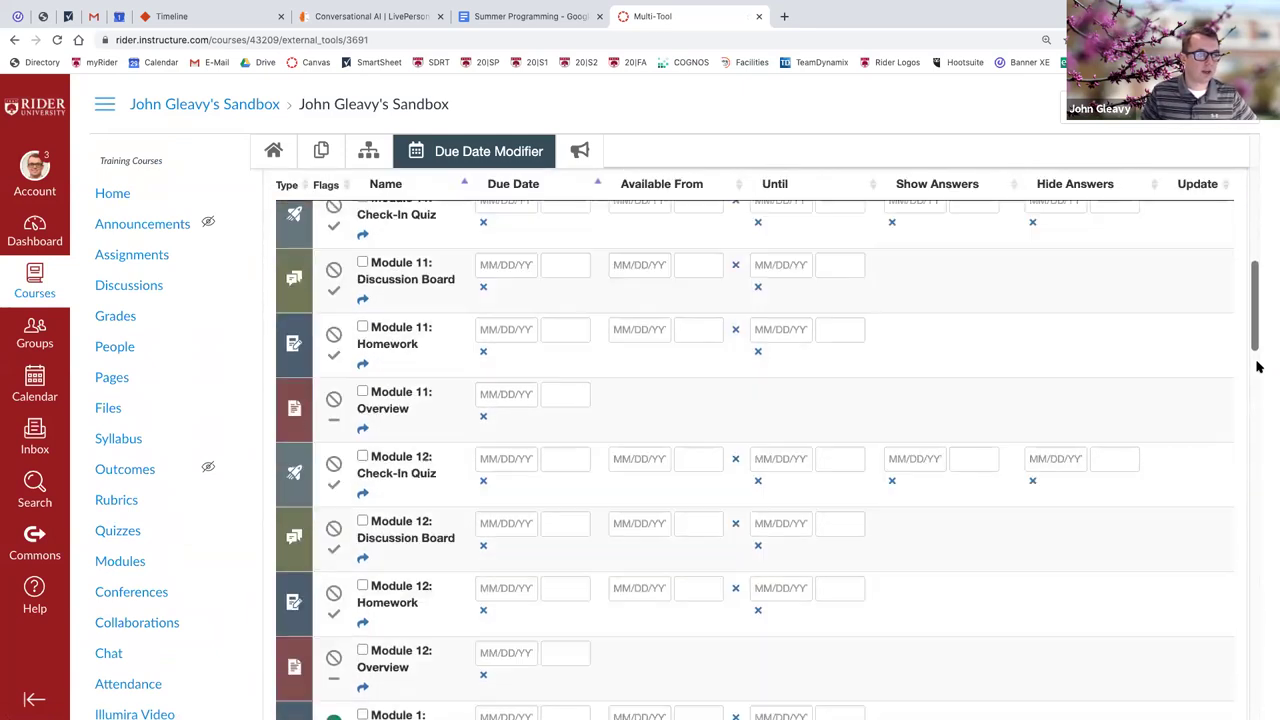
pyautogui.scroll(-7, 1258, 367)
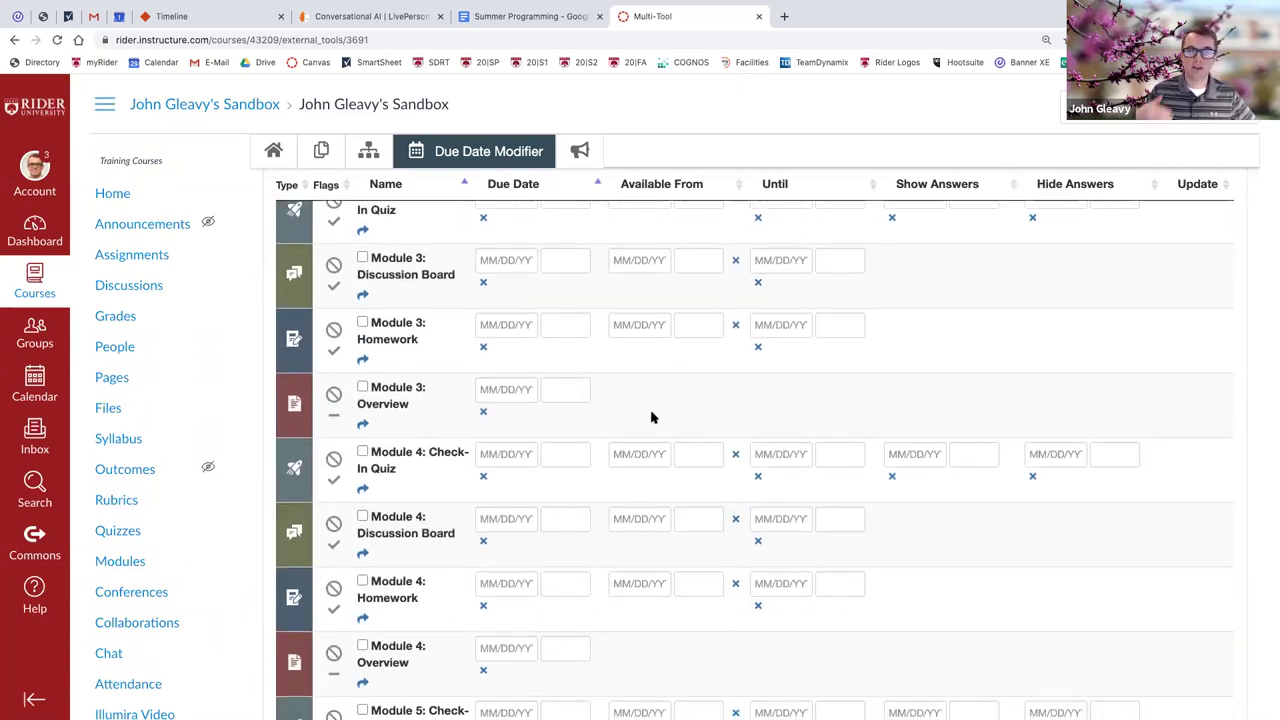
pyautogui.scroll(-2, 651, 417)
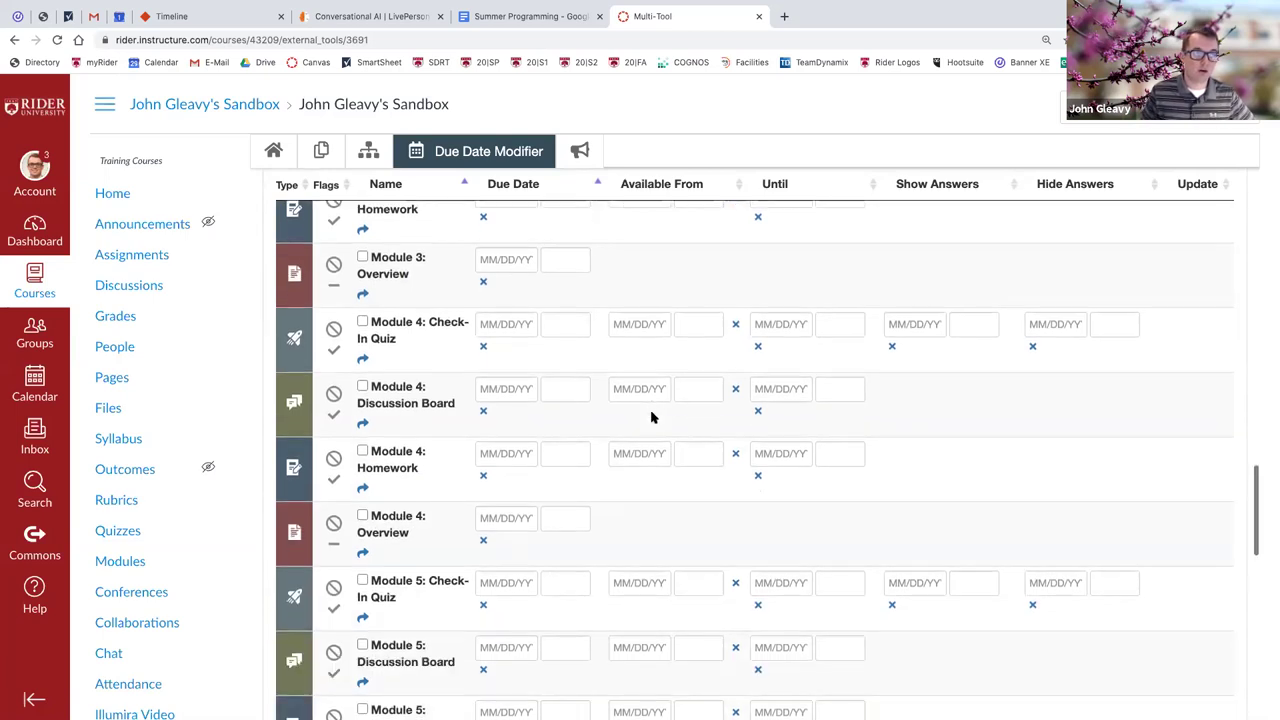
pyautogui.scroll(-3, 651, 417)
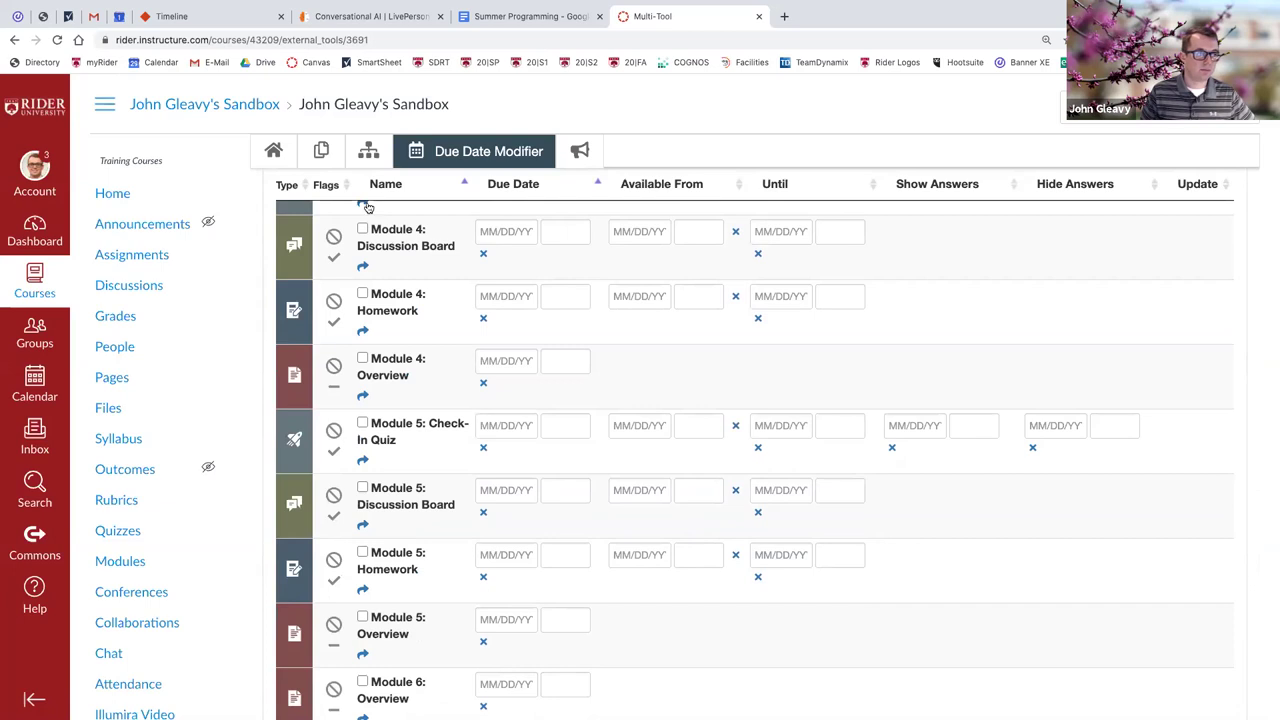
pyautogui.scroll(2, 390, 207)
pyautogui.scroll(15, 390, 207)
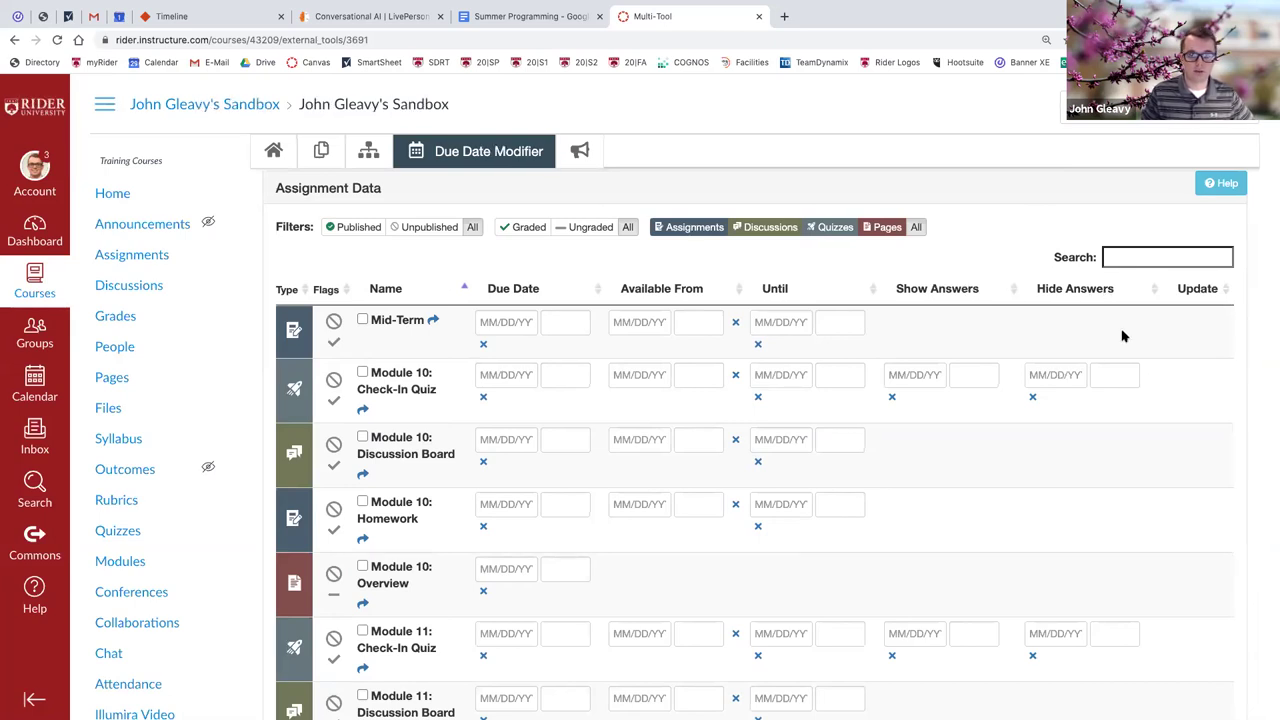
# Set the Mid-Term's due date to 11/11/2020 at 11:59pm.
pyautogui.click(502, 322)
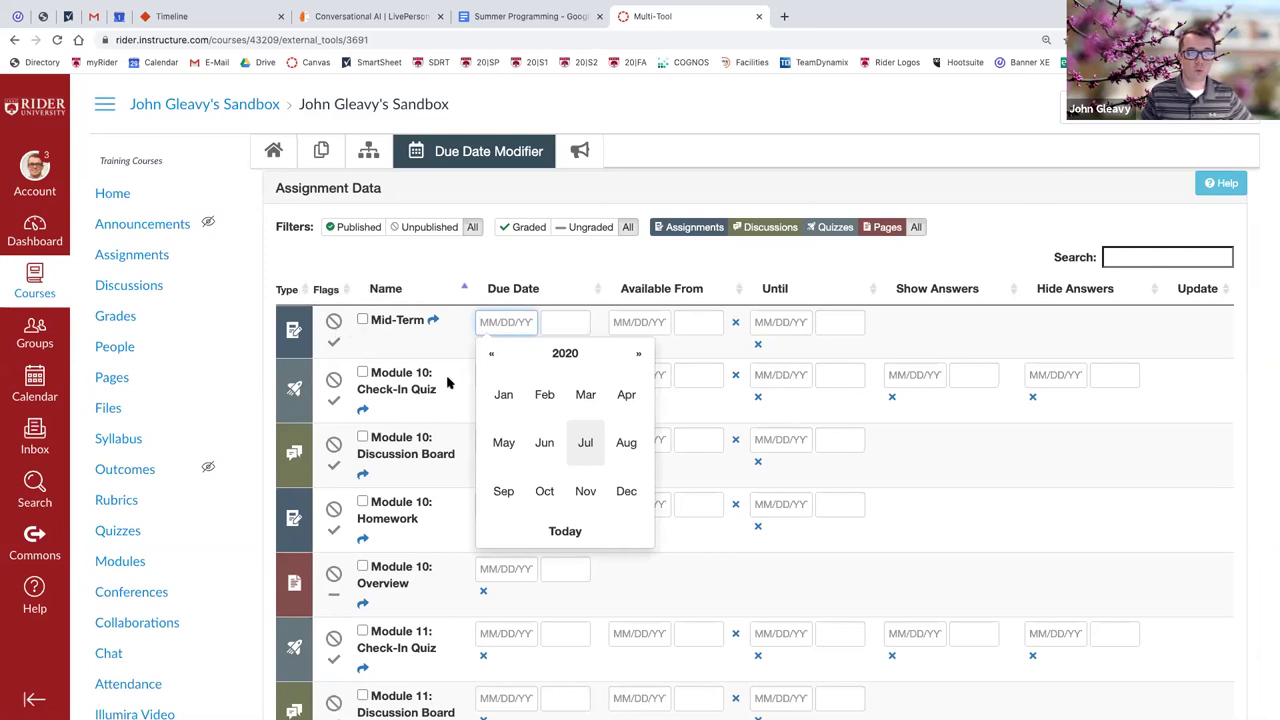
pyautogui.click(586, 445)
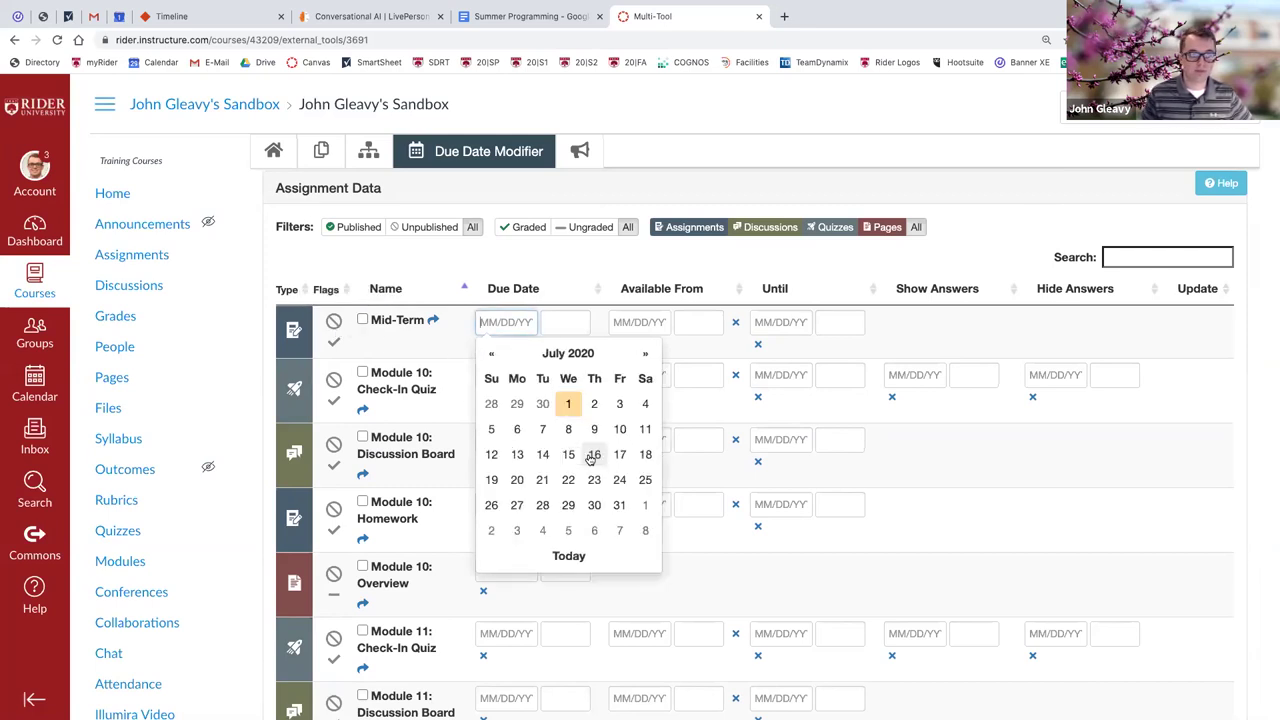
pyautogui.click(643, 355)
pyautogui.click(643, 355)
pyautogui.click(643, 355)
pyautogui.click(643, 355)
pyautogui.click(567, 456)
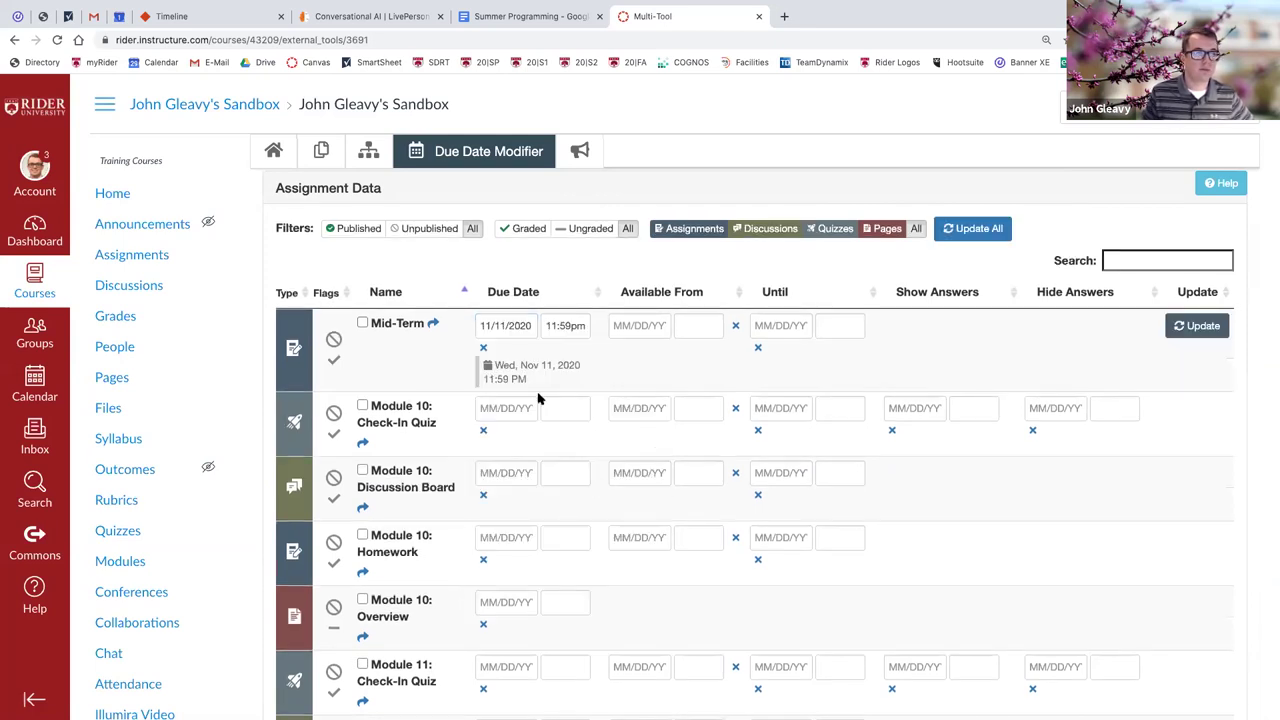
pyautogui.click(560, 328)
pyautogui.click(651, 380)
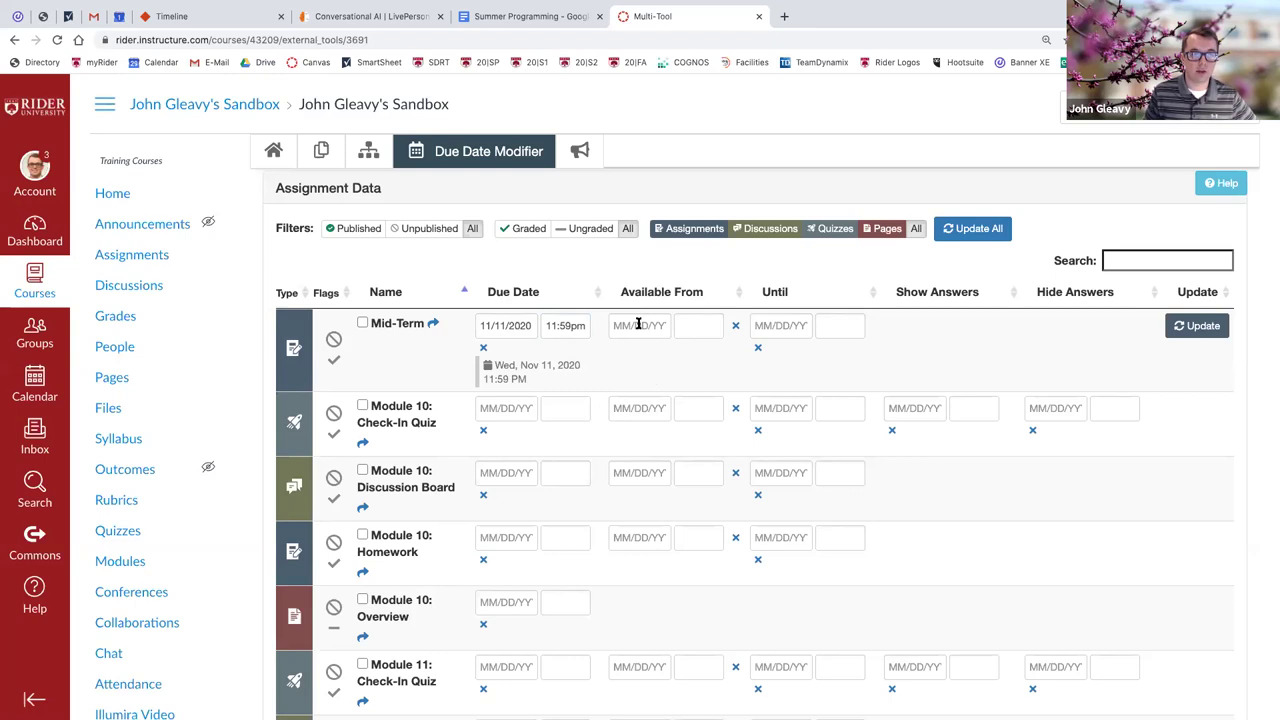
# Set the due date of the Module 10: Check-In Quiz to 07/22/2020 at 11:59pm.
pyautogui.click(638, 325)
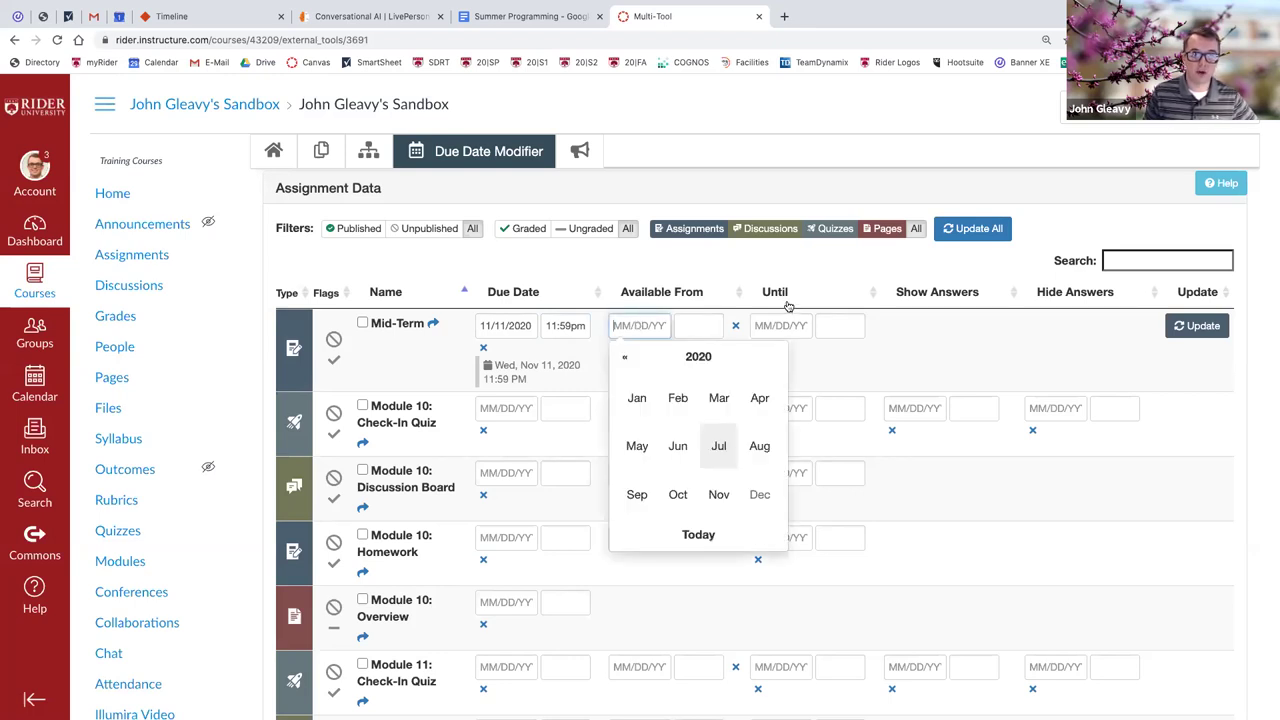
pyautogui.click(893, 368)
pyautogui.click(528, 408)
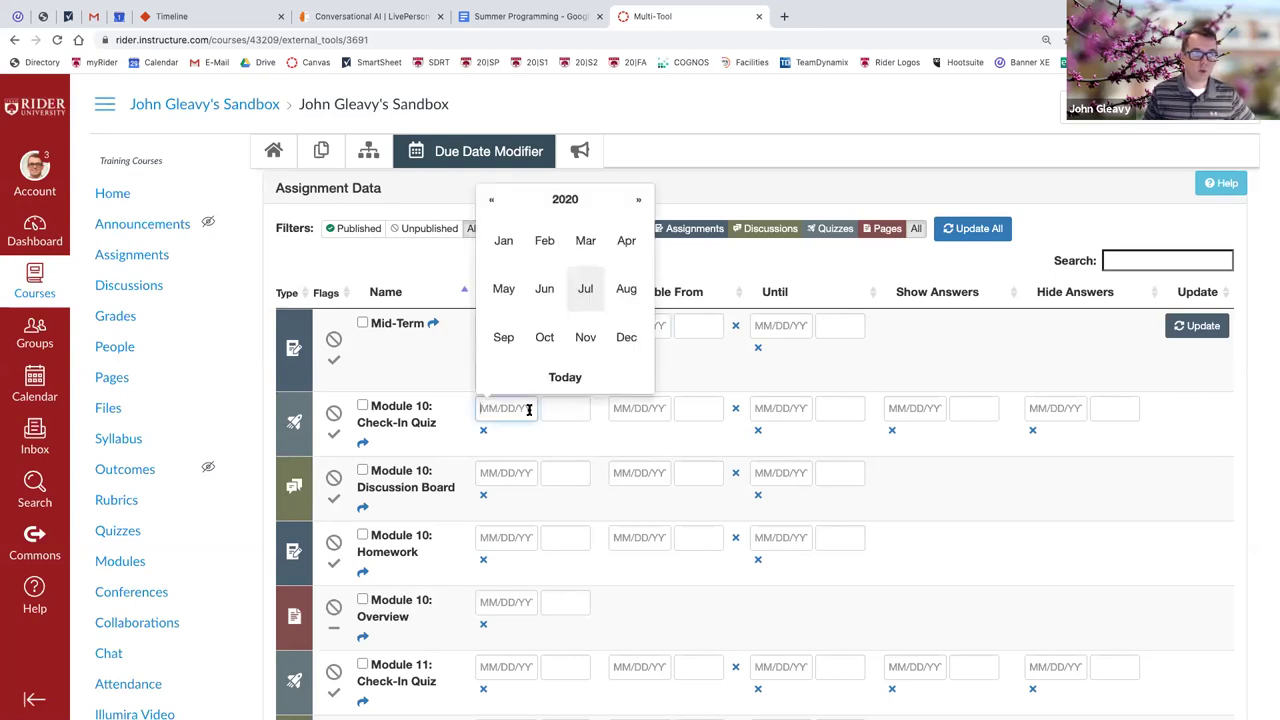
pyautogui.click(580, 293)
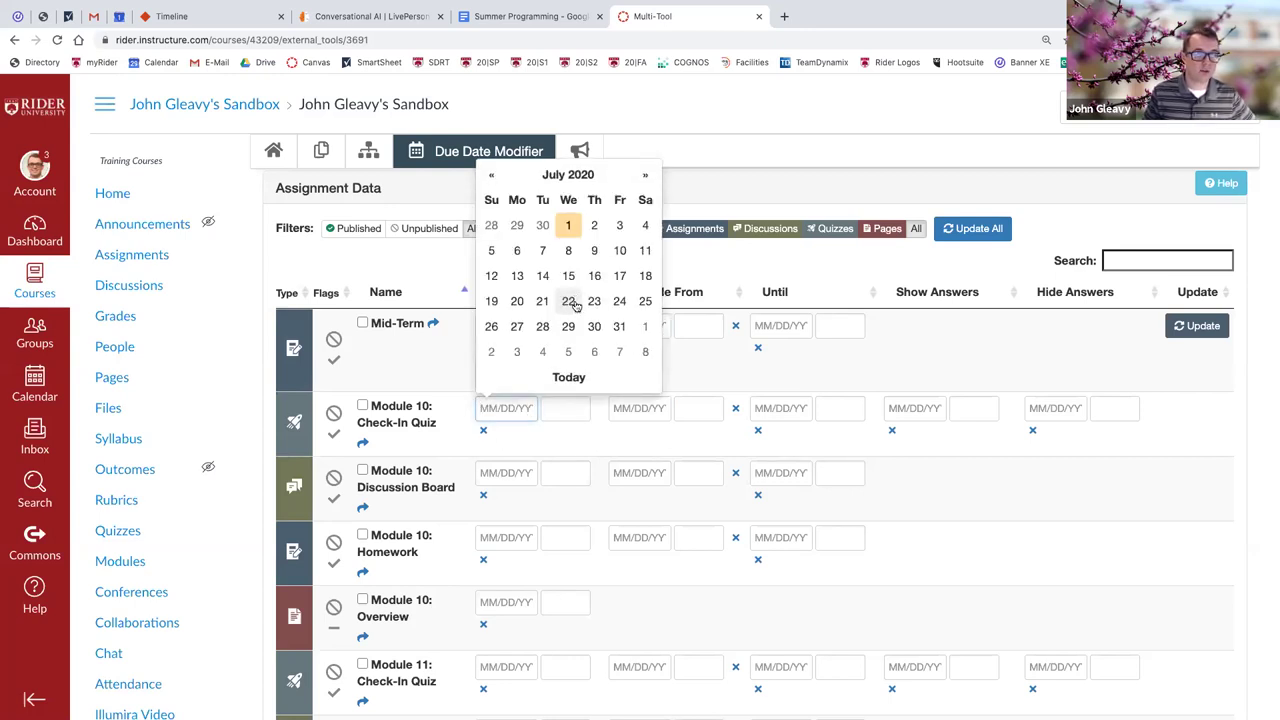
pyautogui.click(574, 304)
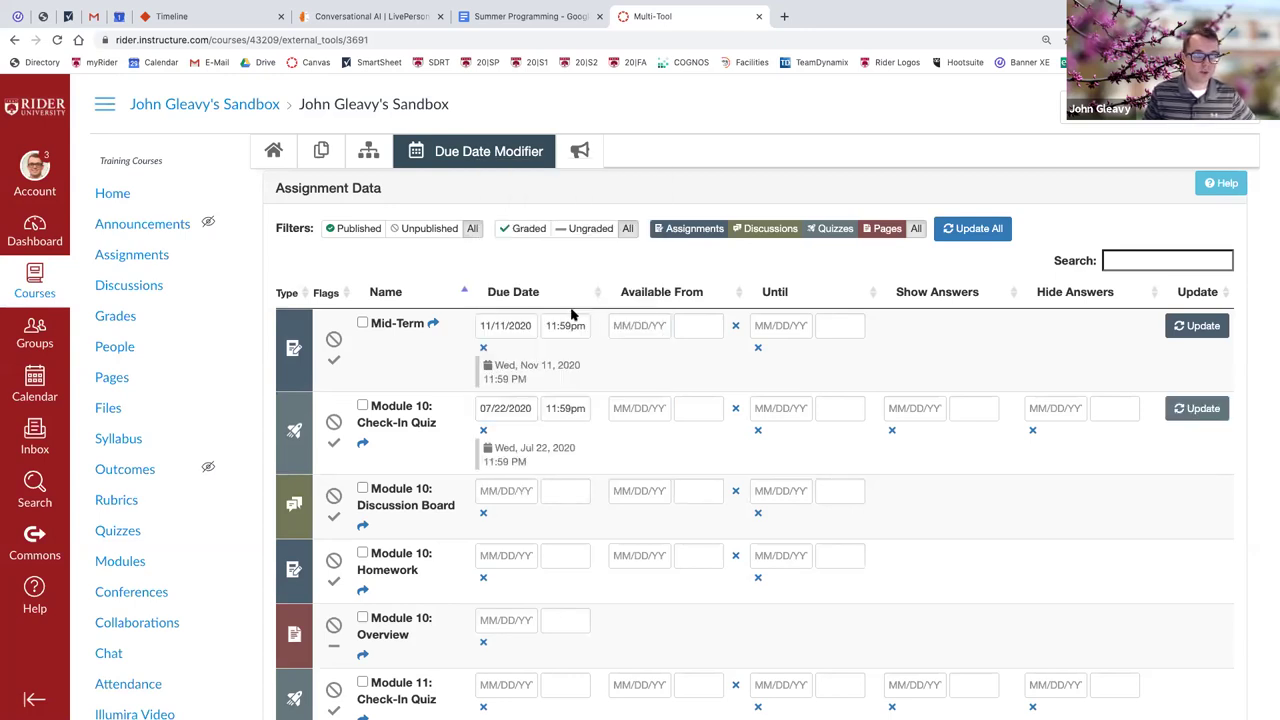
pyautogui.click(909, 412)
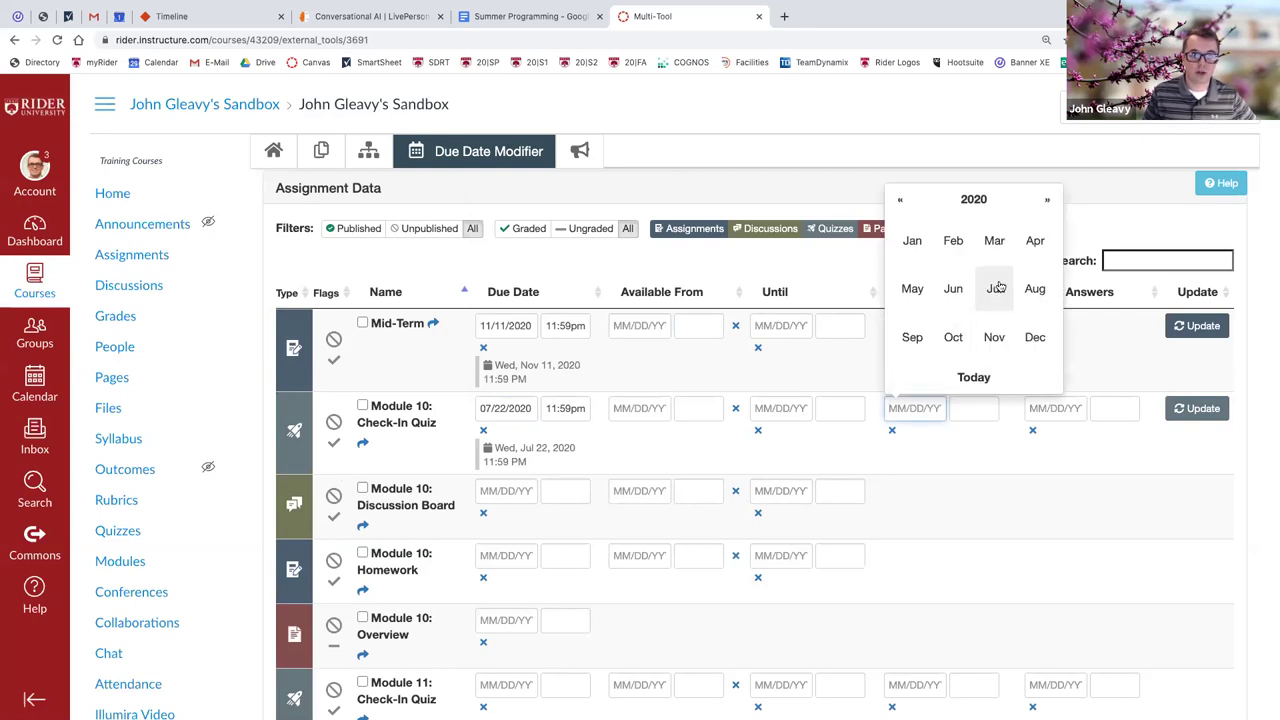
pyautogui.click(1066, 412)
pyautogui.click(1100, 451)
# Update the Mid-Term and the Module 10: Check-In Quiz individually to save their new due dates.
pyautogui.click(1198, 330)
pyautogui.click(1205, 411)
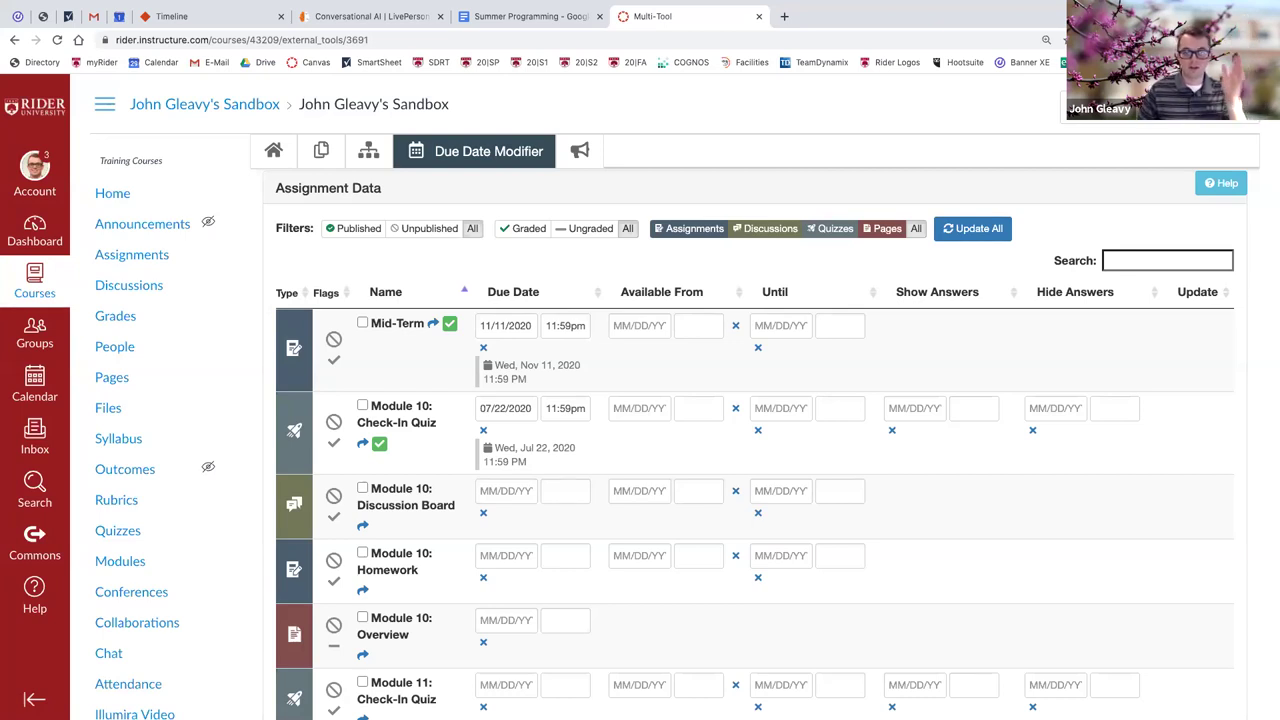
# Filter the Assignment Data table by published items and by unpublished items to compare them, ending with all items shown.
pyautogui.scroll(-5, 975, 455)
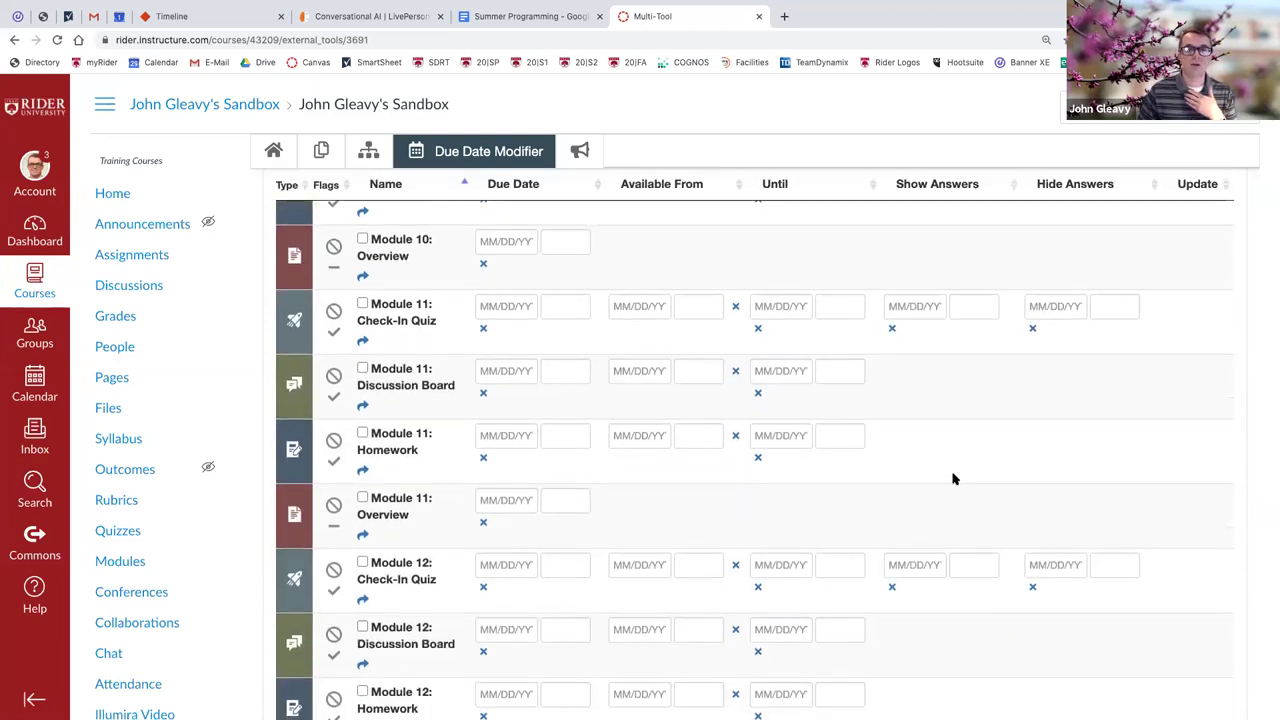
pyautogui.scroll(8, 952, 479)
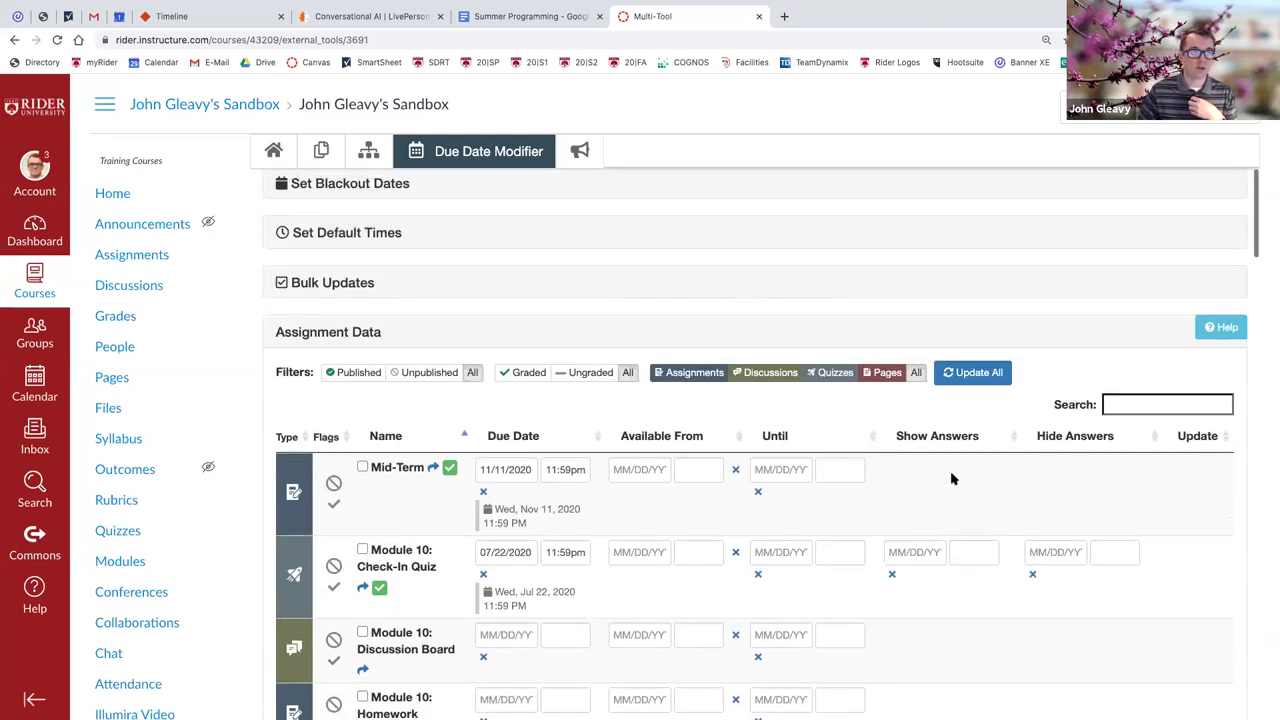
pyautogui.scroll(-4, 945, 477)
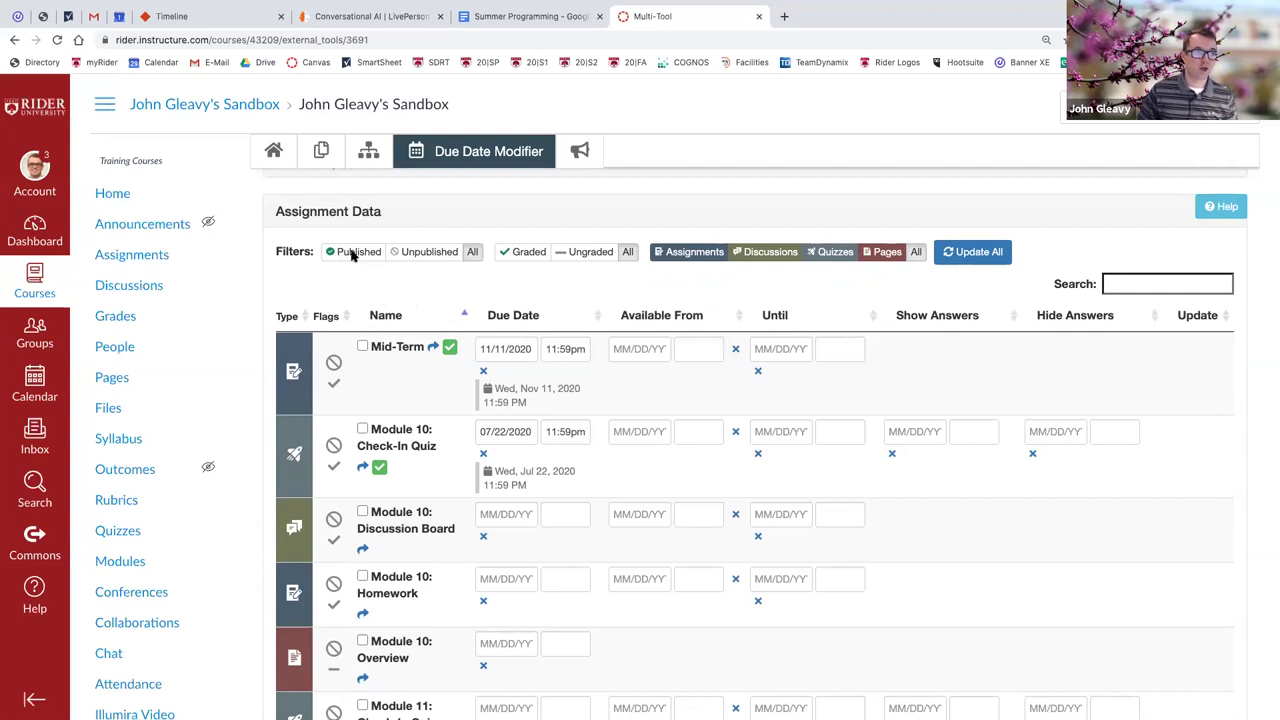
pyautogui.click(351, 255)
pyautogui.scroll(-3, 417, 408)
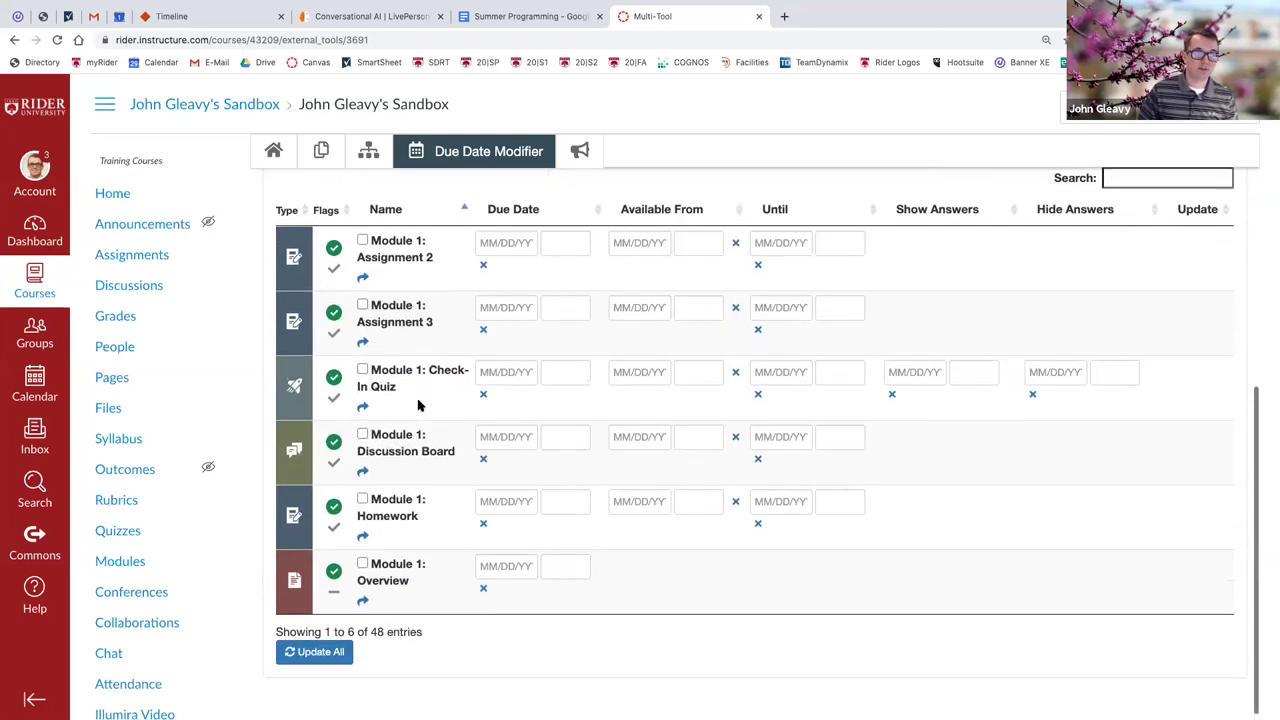
pyautogui.scroll(1, 419, 405)
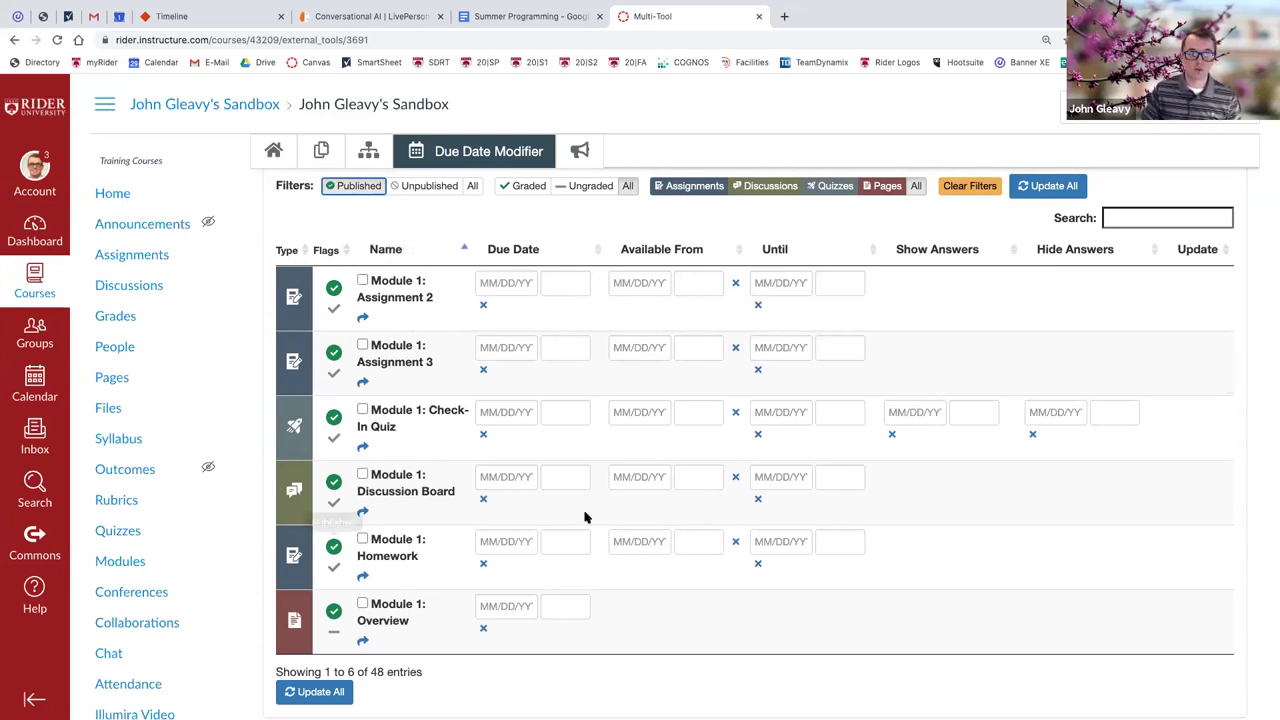
pyautogui.click(427, 188)
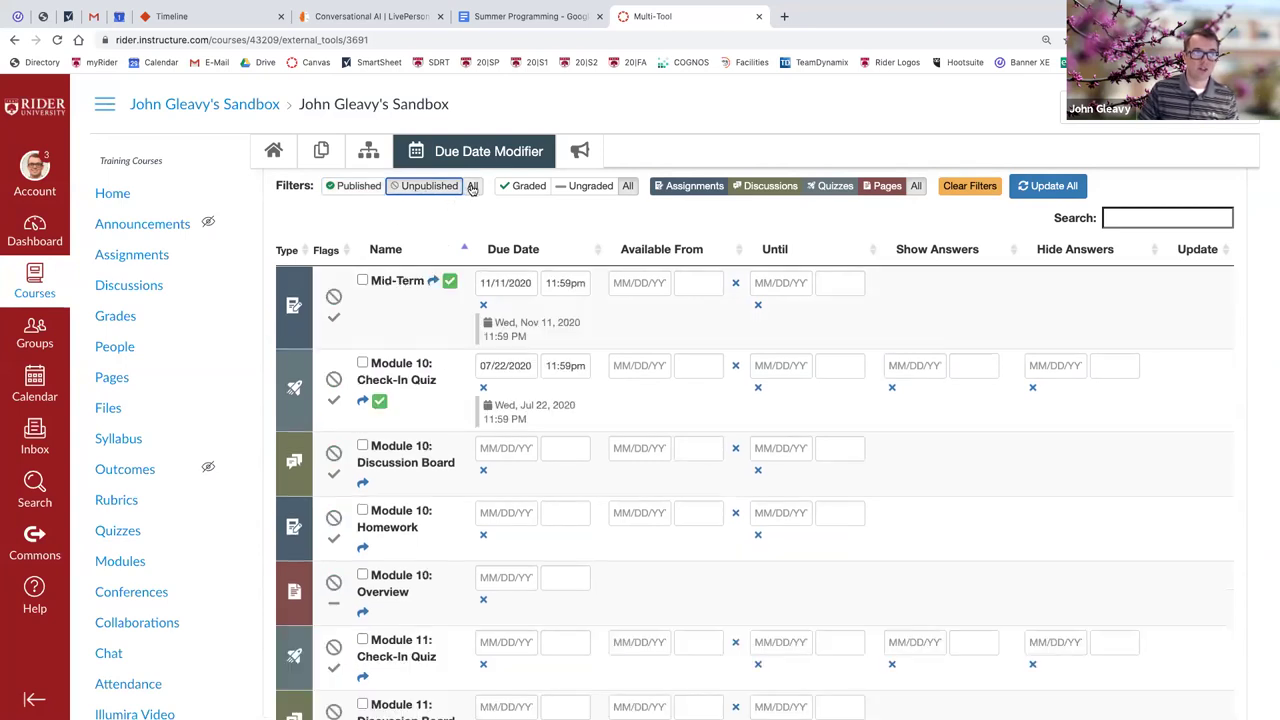
pyautogui.click(472, 188)
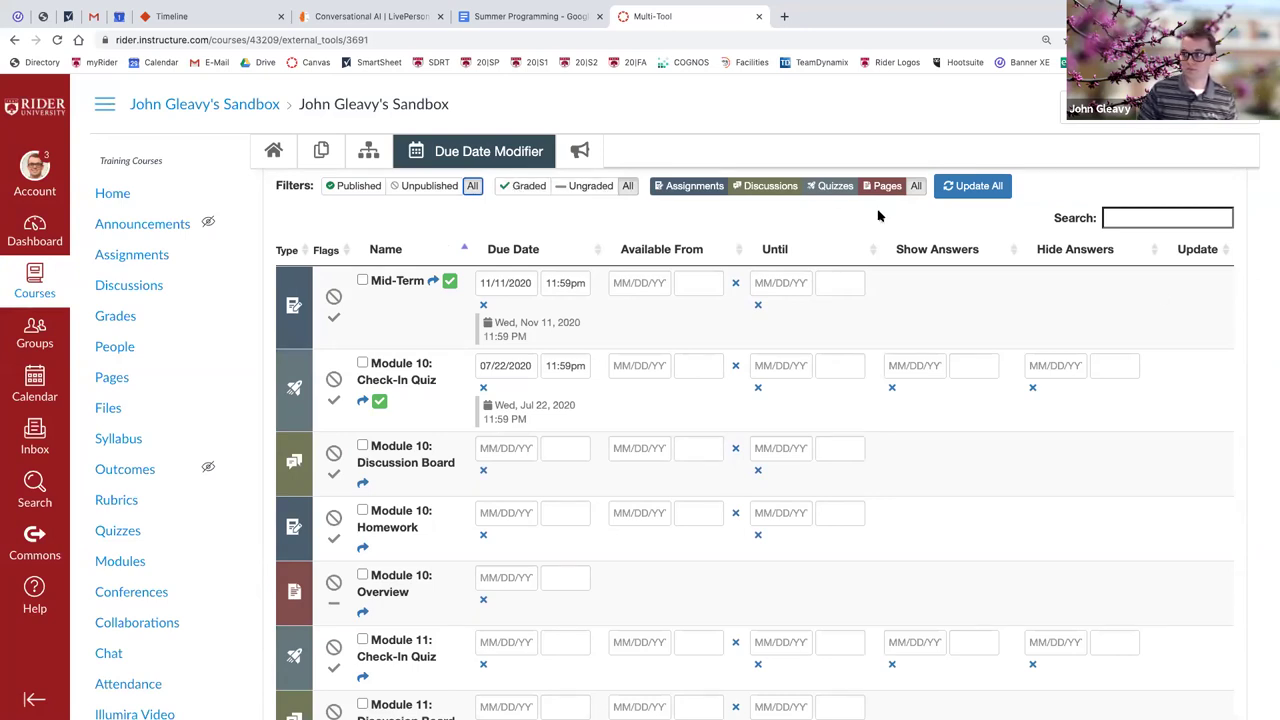
pyautogui.scroll(1, 531, 280)
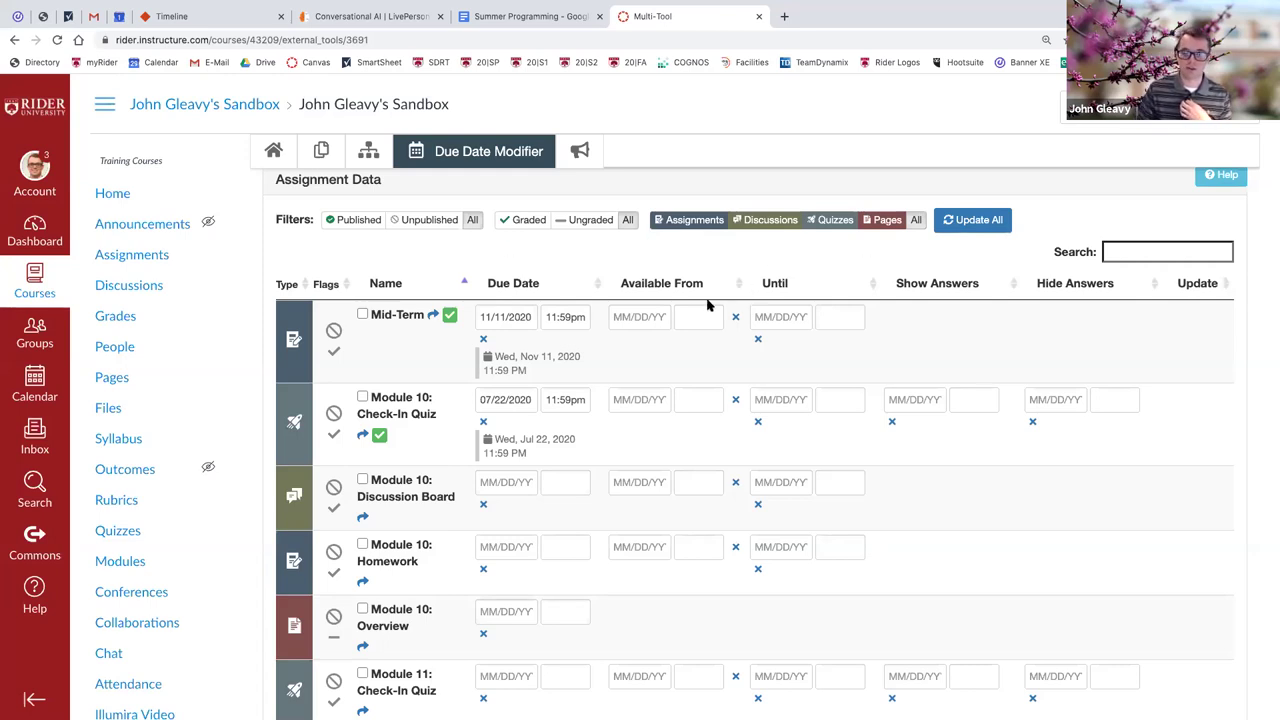
pyautogui.scroll(1, 670, 309)
pyautogui.scroll(1, 518, 310)
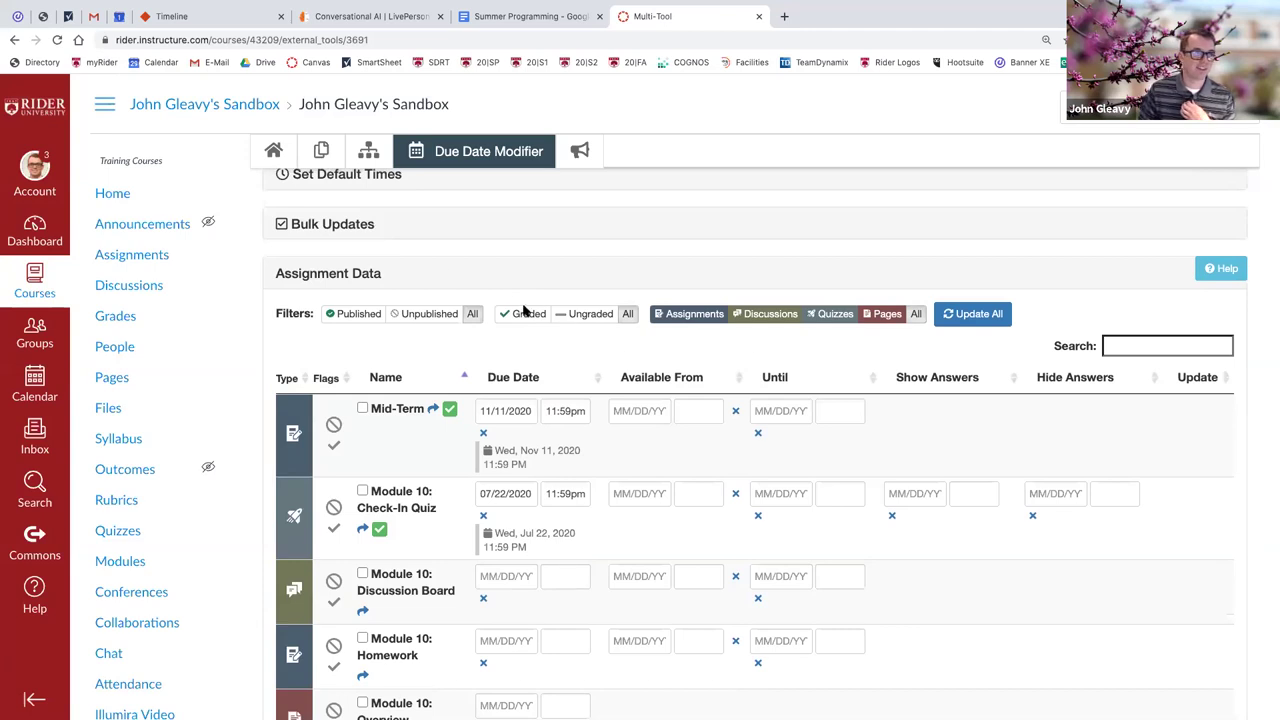
# Return to the Multi-Tool's home page and open the Delayed Announcement Modifier to review its Announcement Data section.
pyautogui.scroll(-2, 258, 476)
pyautogui.scroll(-5, 258, 476)
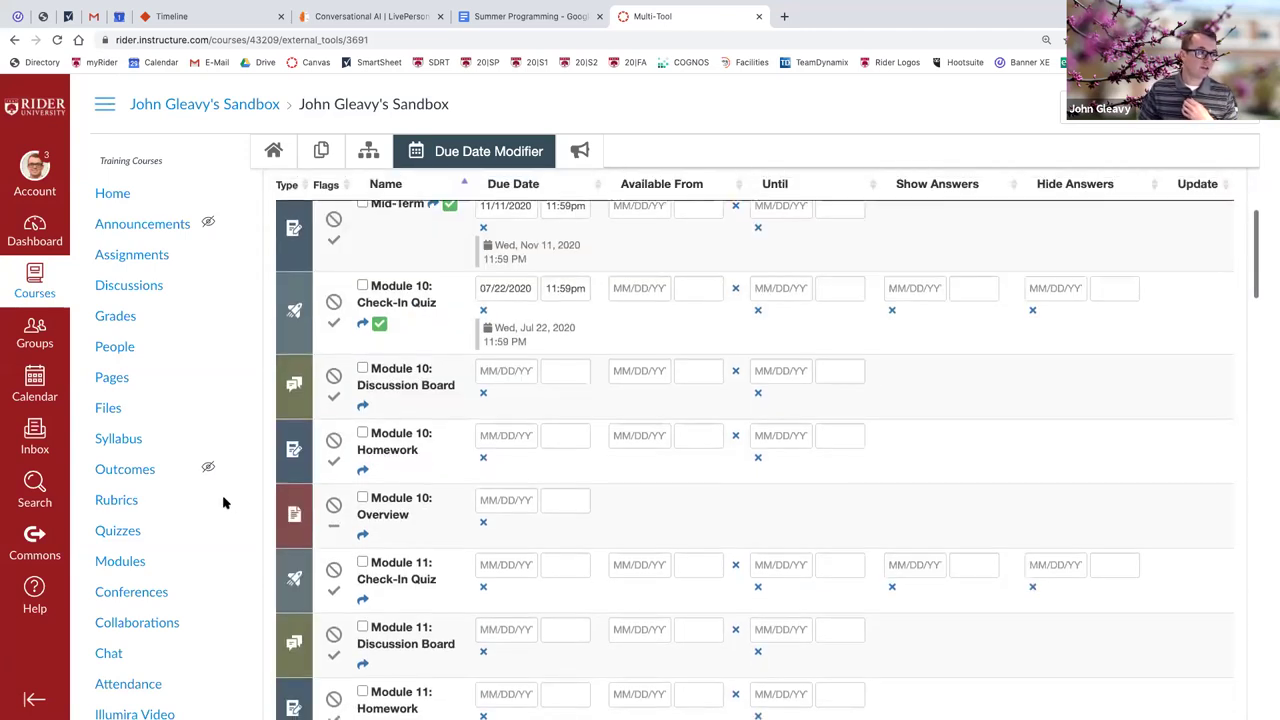
pyautogui.click(140, 636)
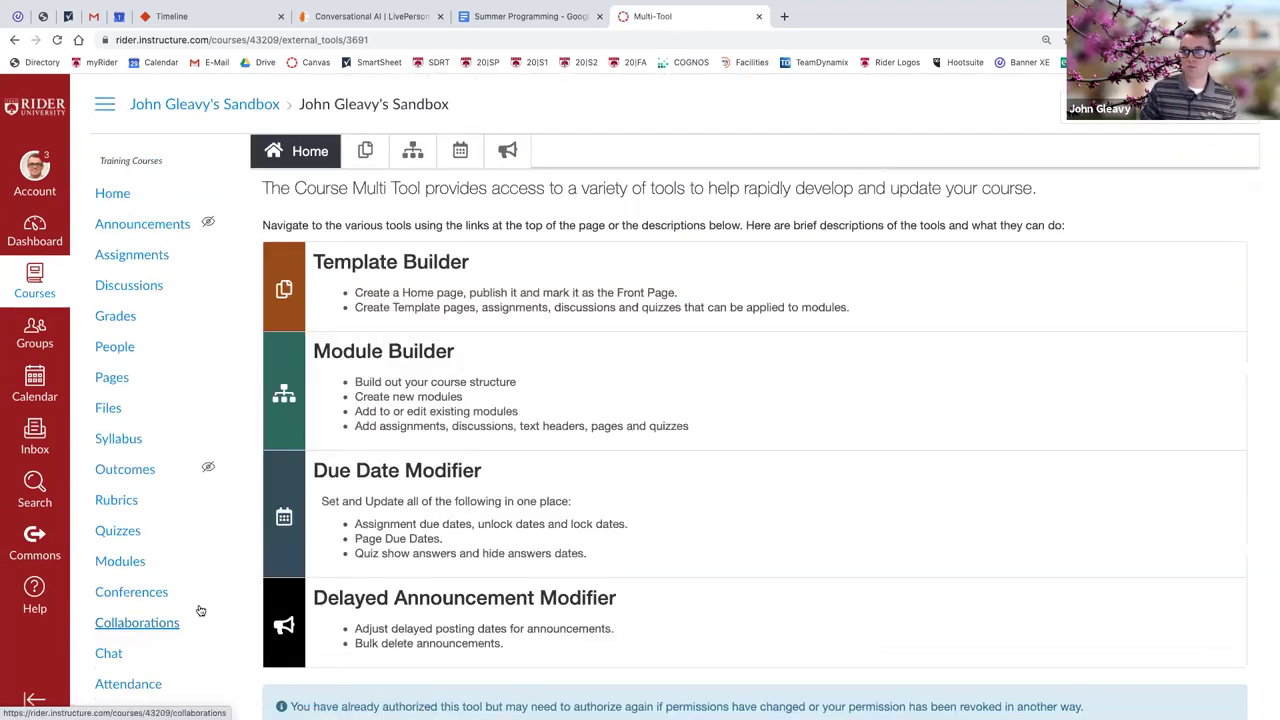
pyautogui.scroll(-2, 300, 605)
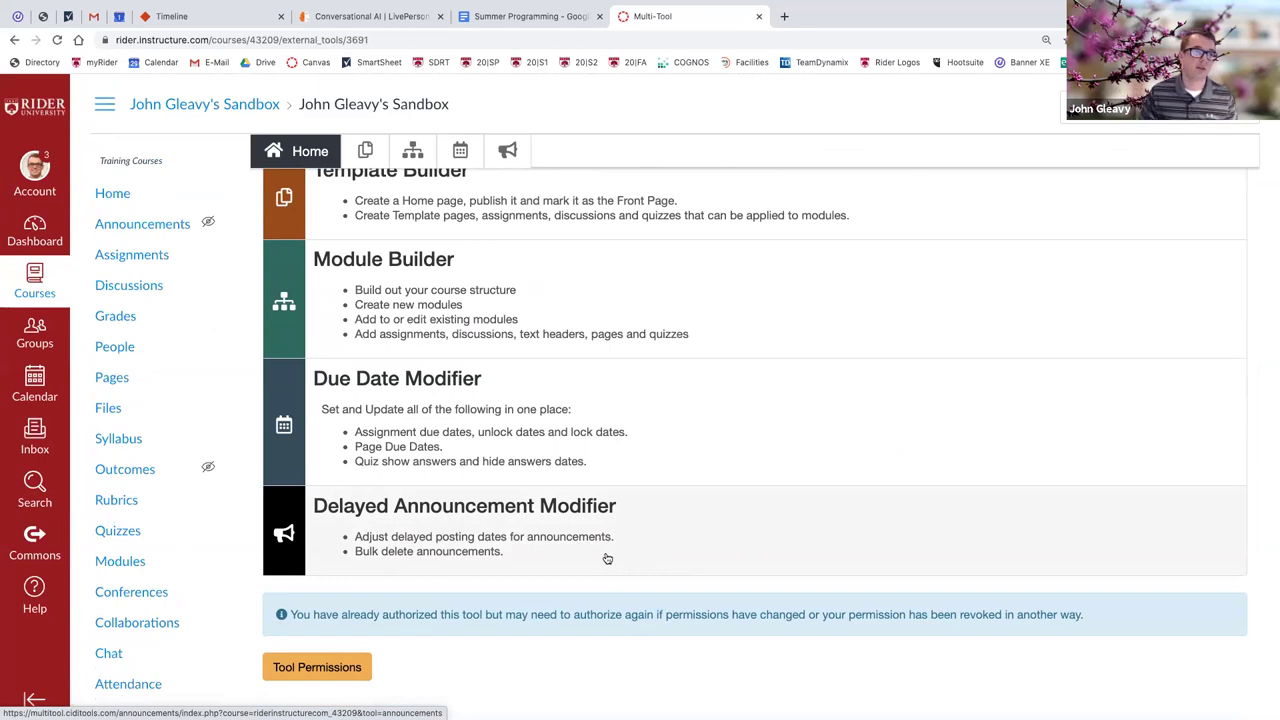
pyautogui.click(400, 546)
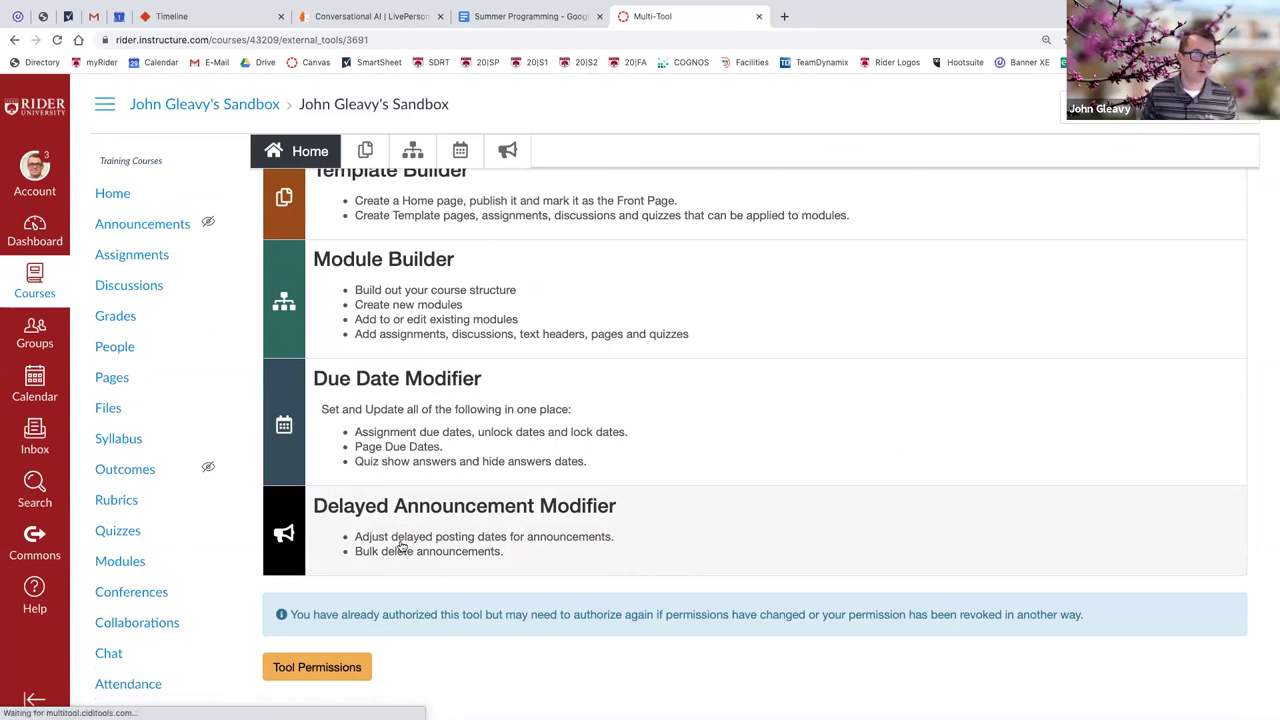
pyautogui.scroll(-1, 530, 560)
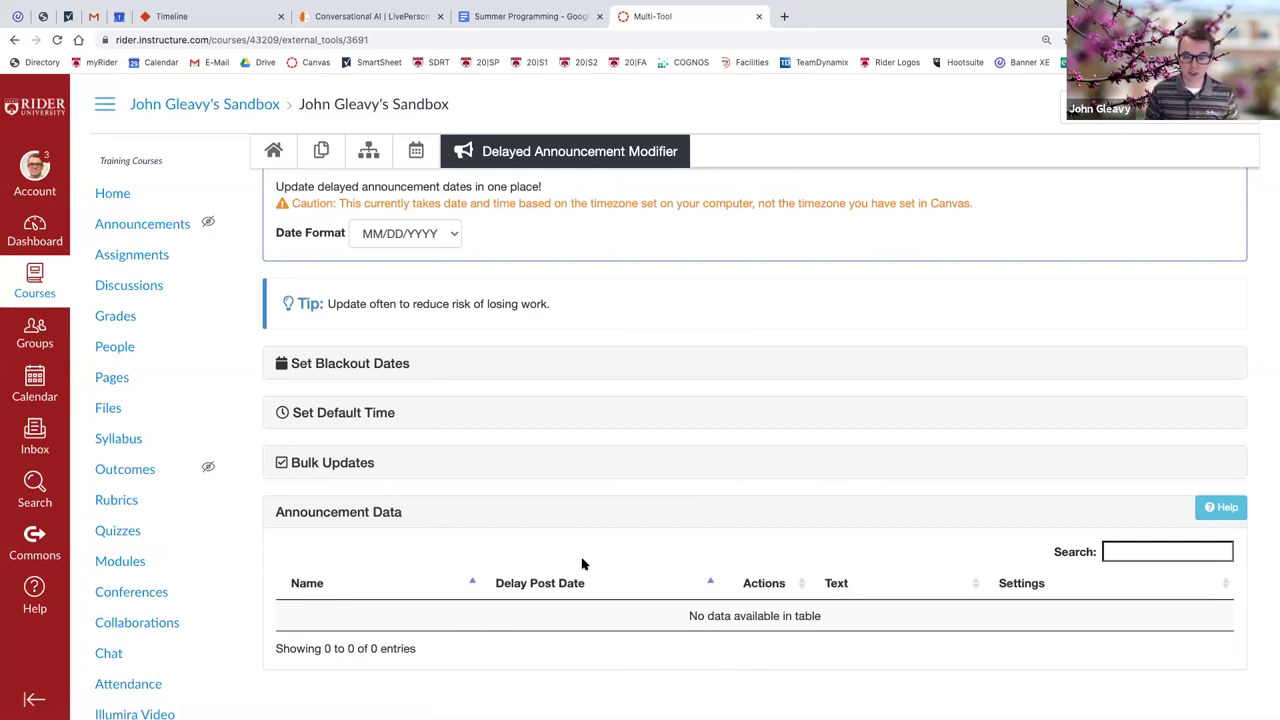
pyautogui.scroll(-3, 584, 555)
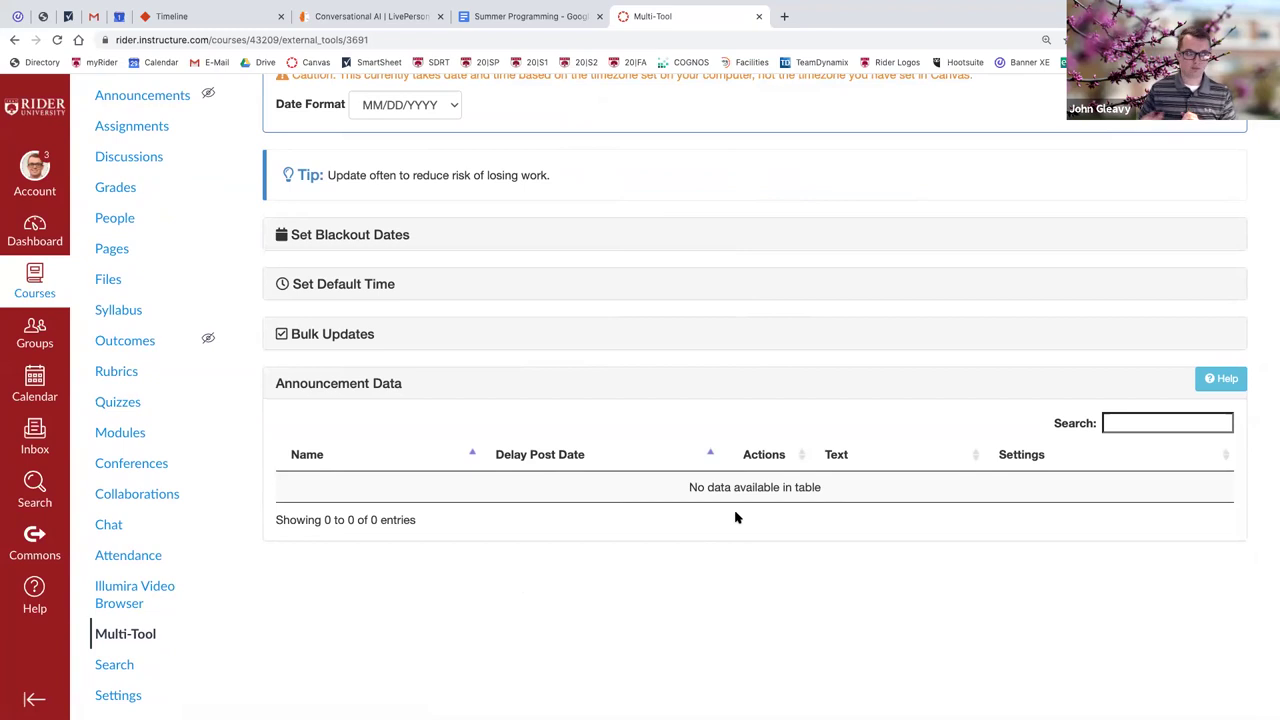
pyautogui.scroll(1, 735, 517)
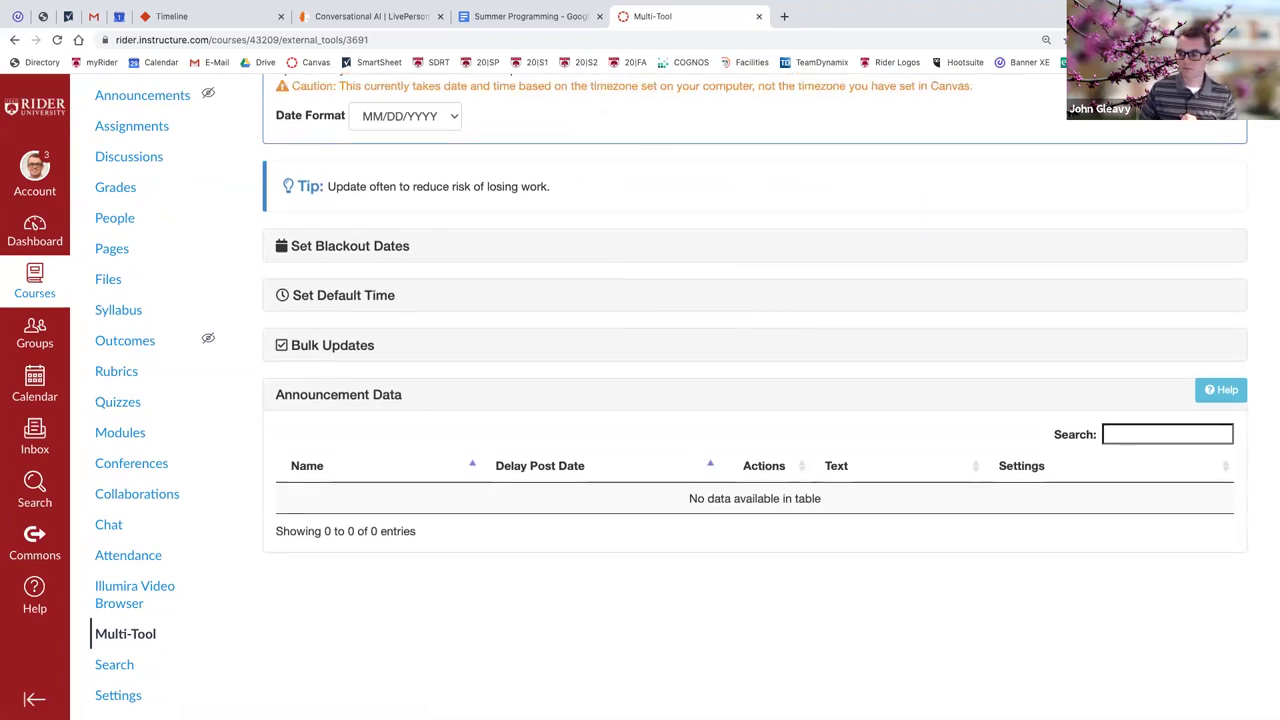
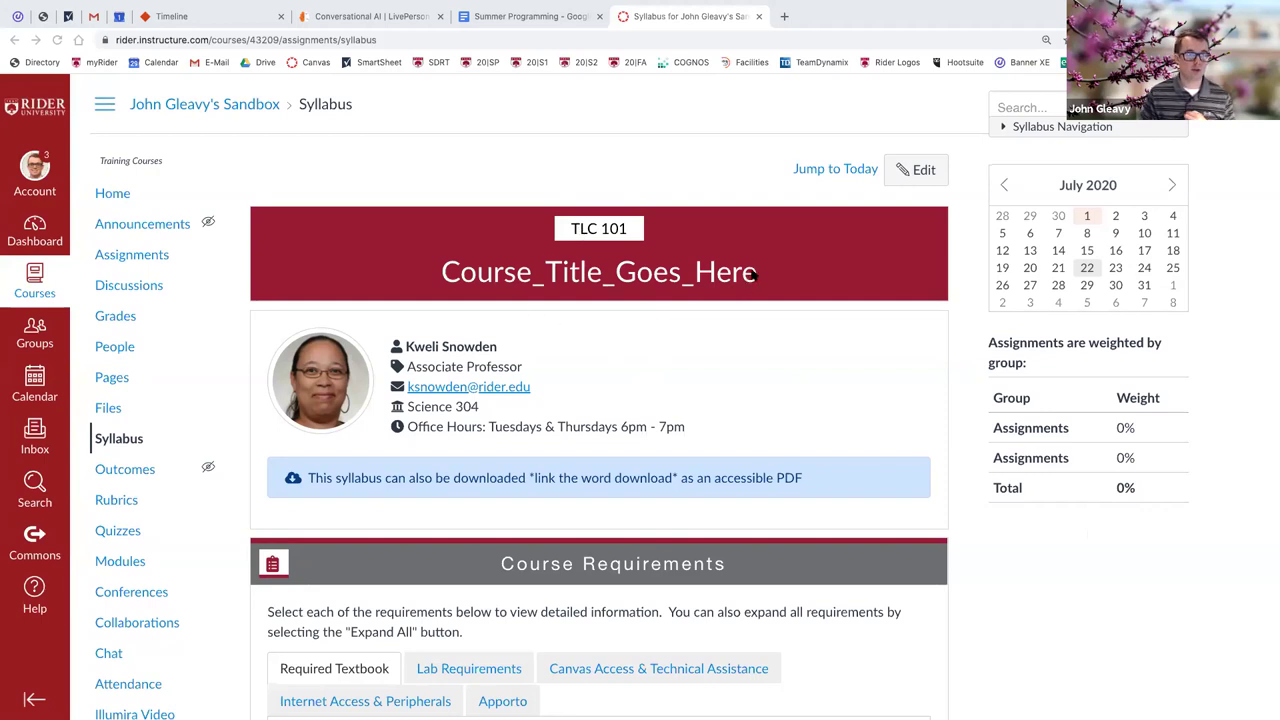
# Open the course syllabus for editing at 90% page zoom and look through its content as far as Course Objectives.
pyautogui.click(905, 176)
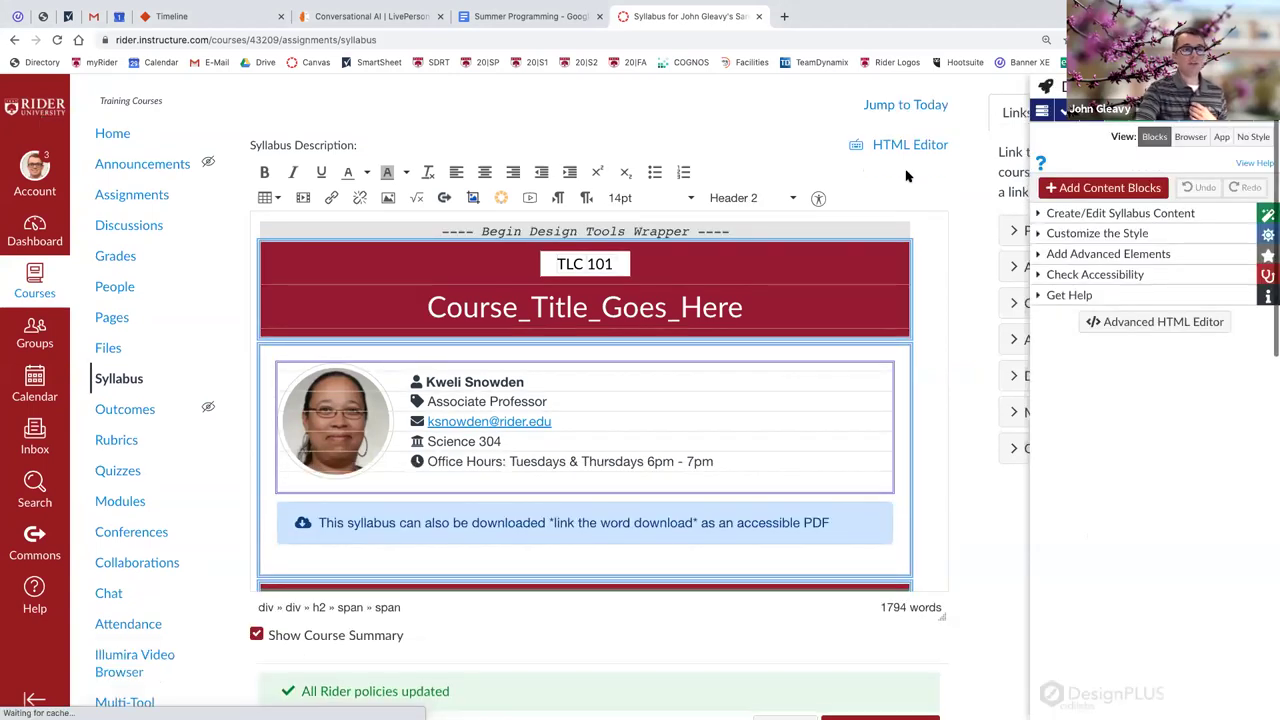
pyautogui.hotkey('ctrl', '-')
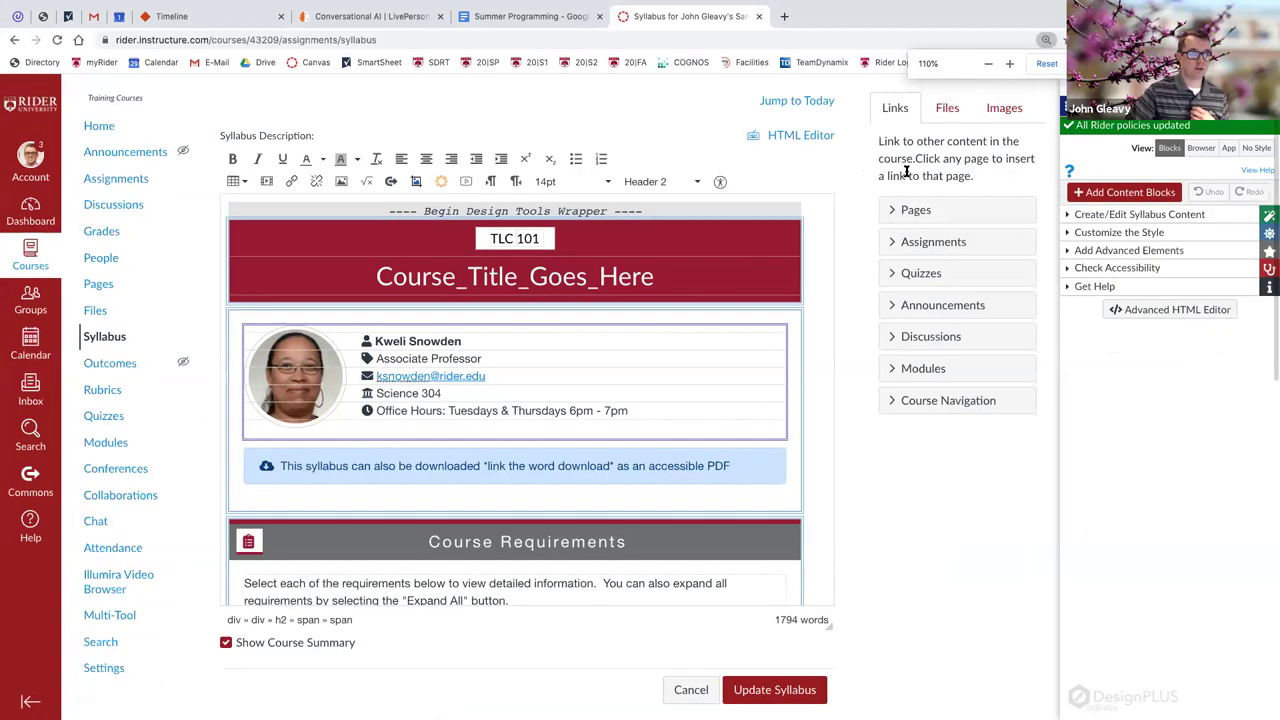
pyautogui.hotkey('ctrl', '-')
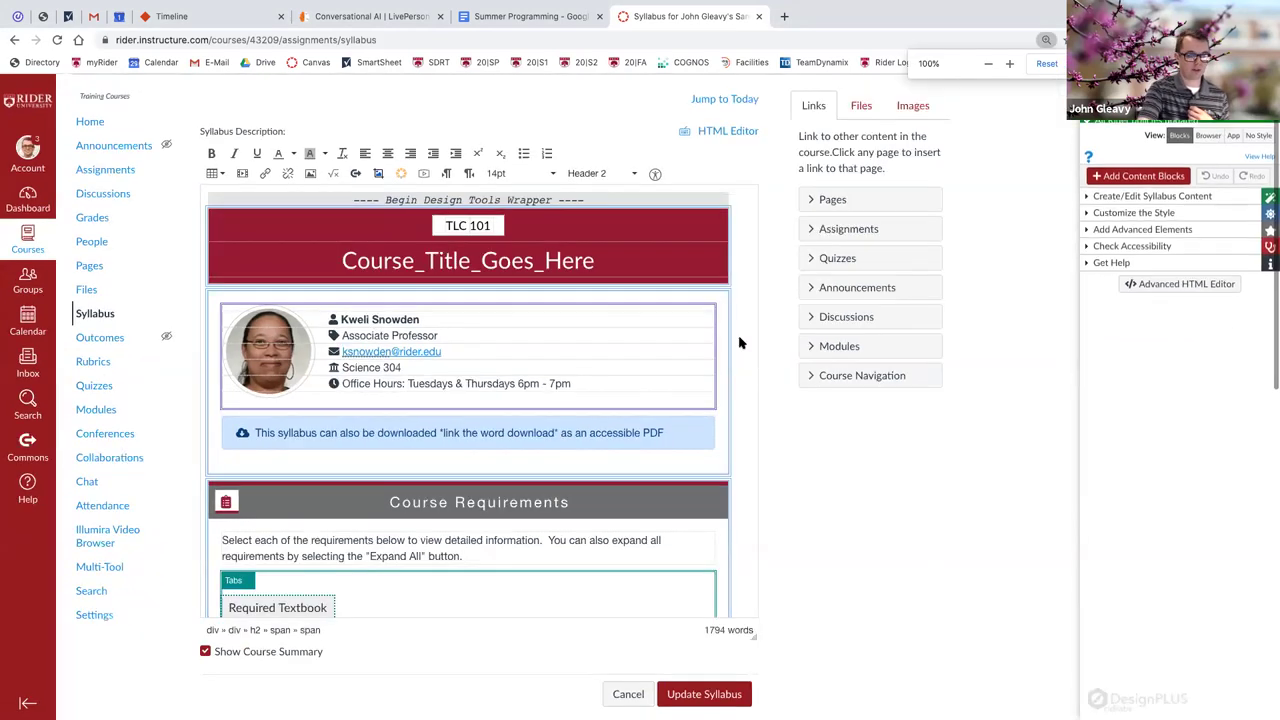
pyautogui.hotkey('ctrl', '-')
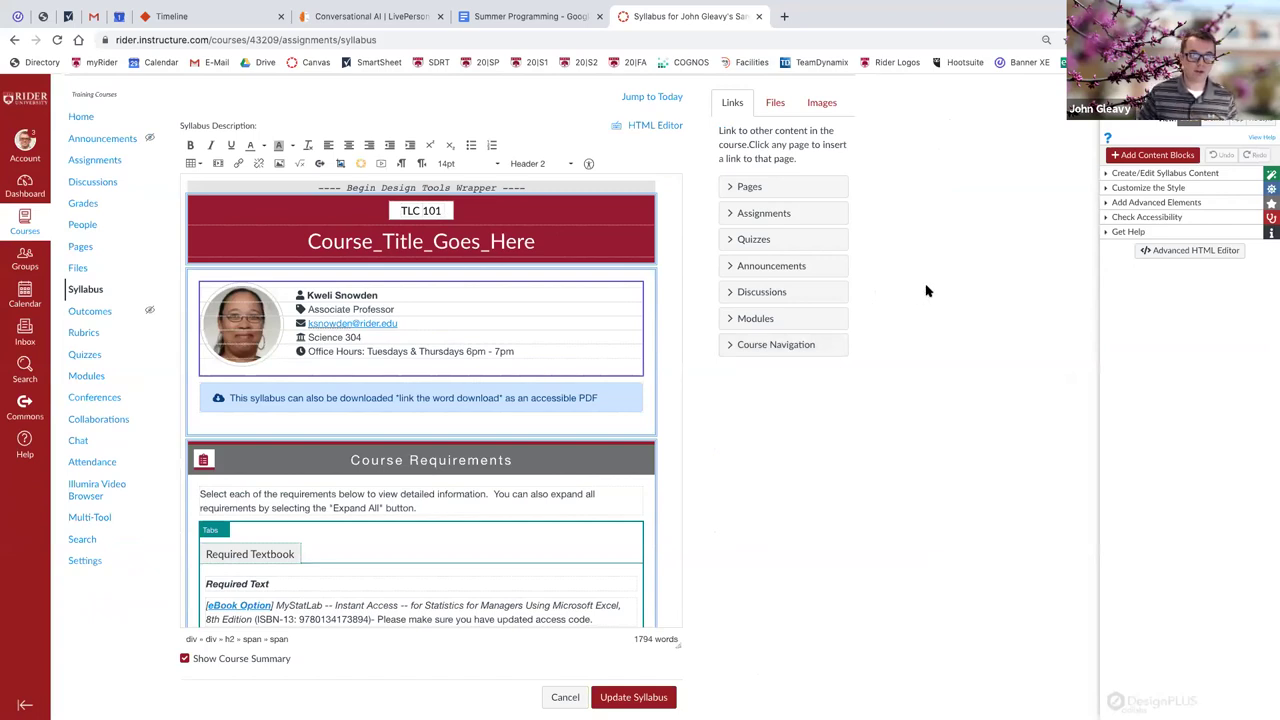
pyautogui.scroll(-3, 433, 370)
pyautogui.scroll(-10, 433, 370)
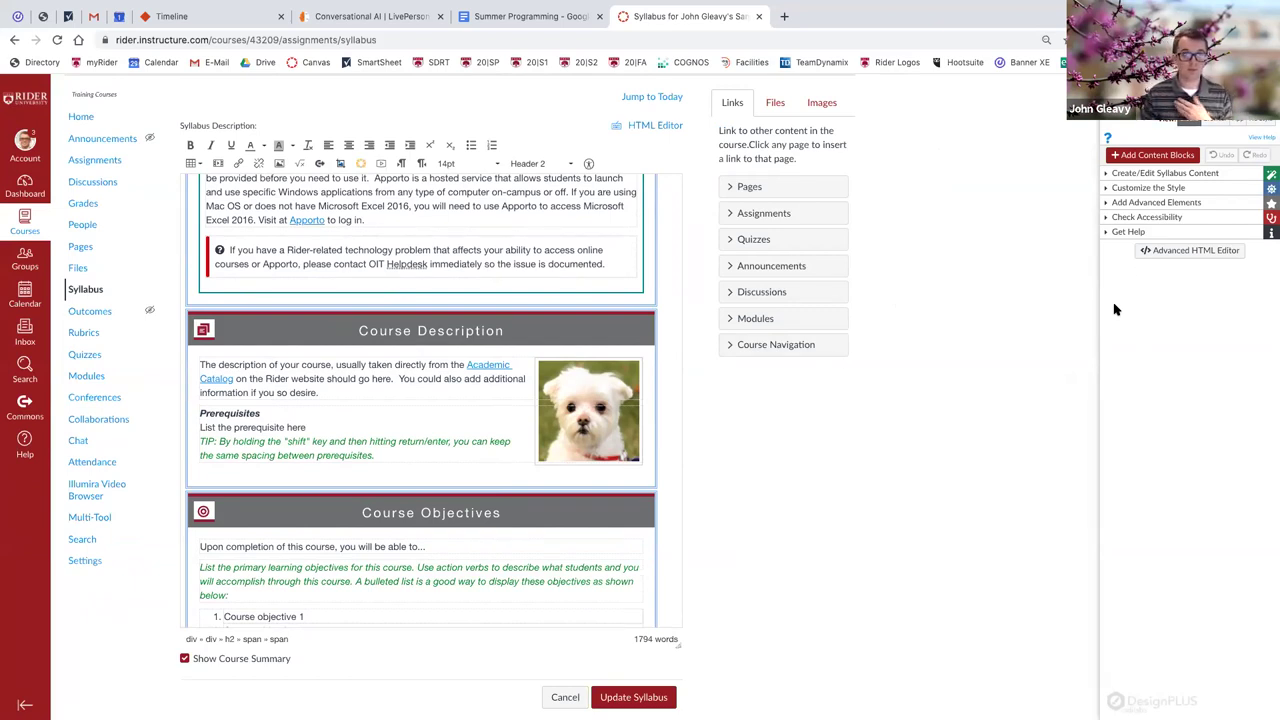
# Preview several institutional themes for the syllabus, including the Box Left and Square Right designs, and apply Circle Left 1.
pyautogui.click(1138, 177)
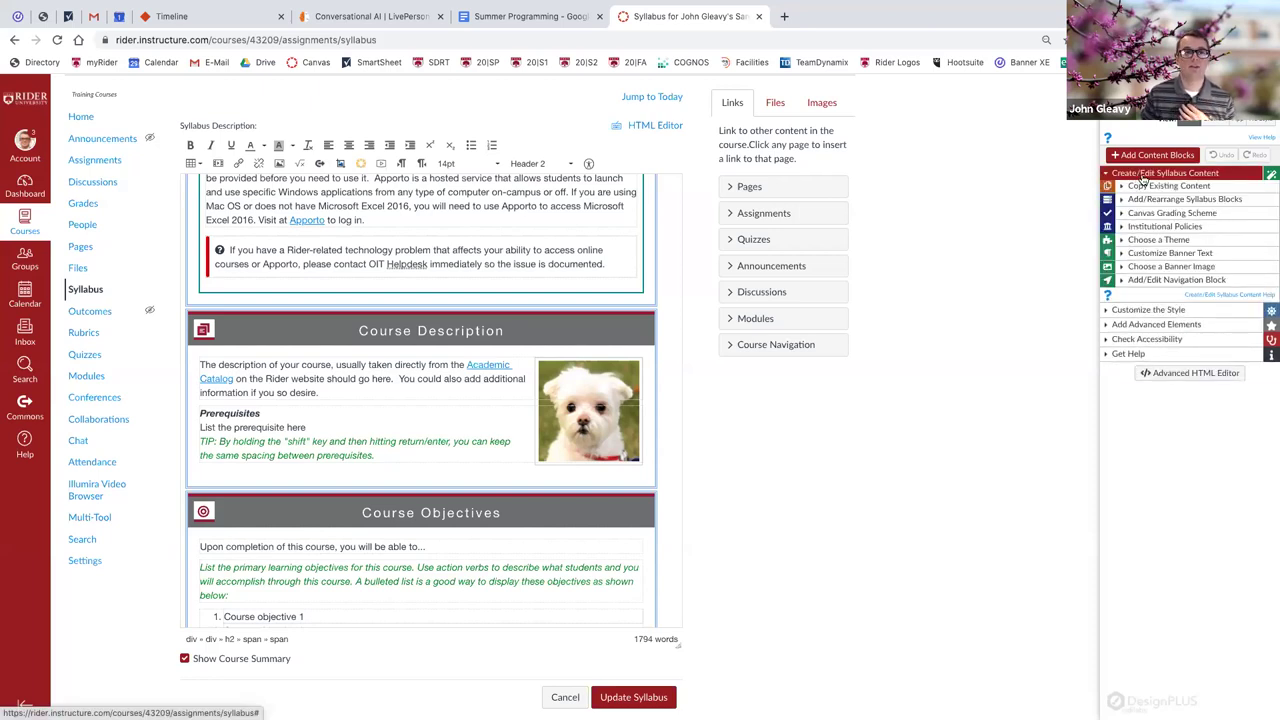
pyautogui.click(1161, 241)
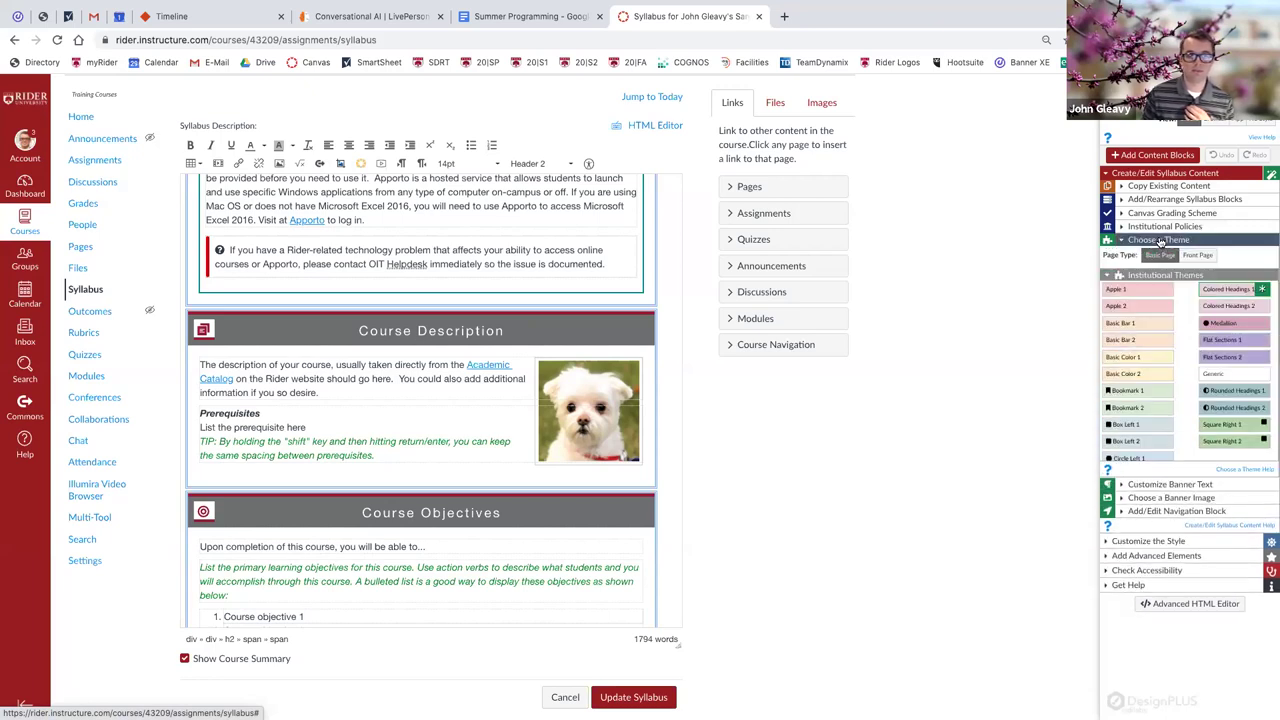
pyautogui.scroll(-1, 470, 337)
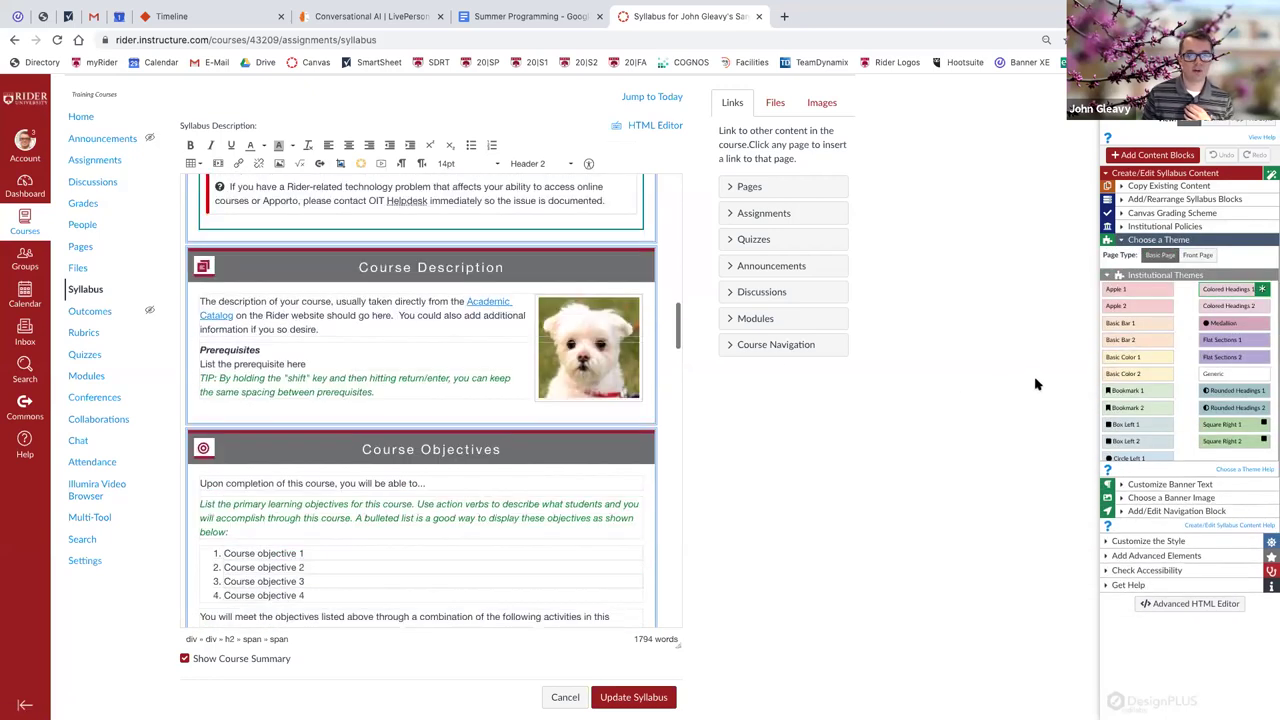
pyautogui.moveTo(1140, 390)
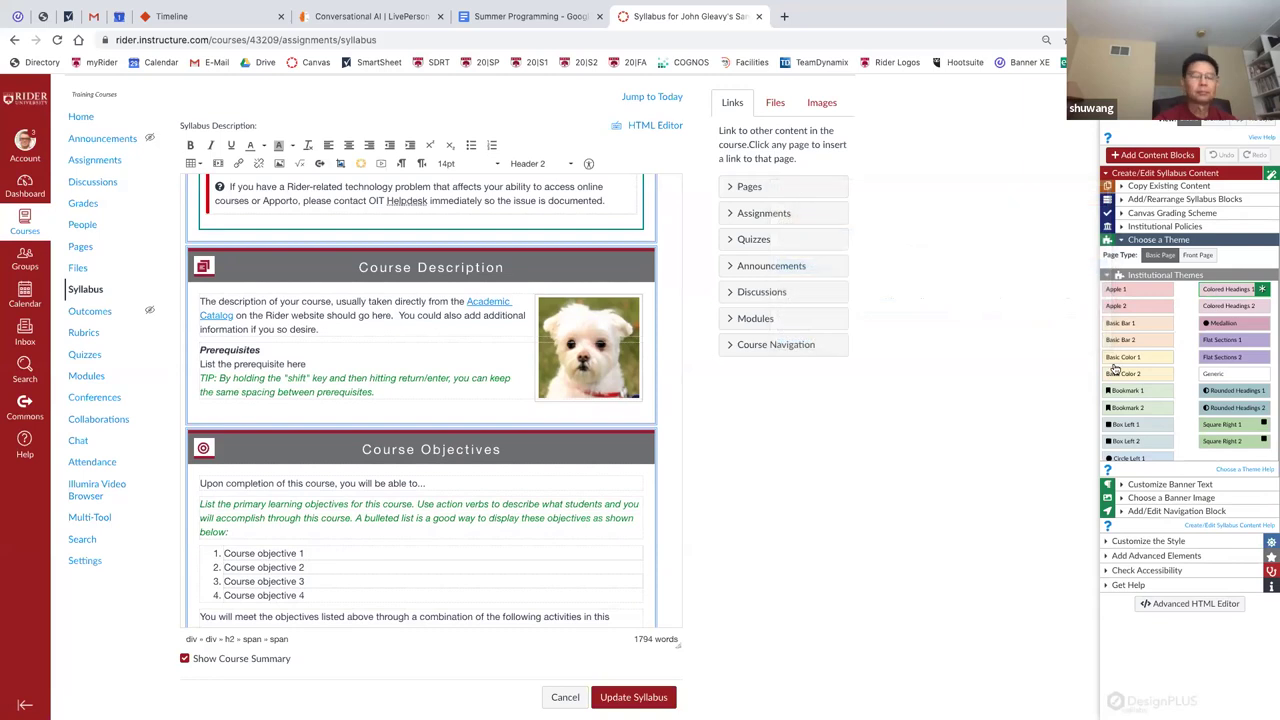
pyautogui.moveTo(1147, 424)
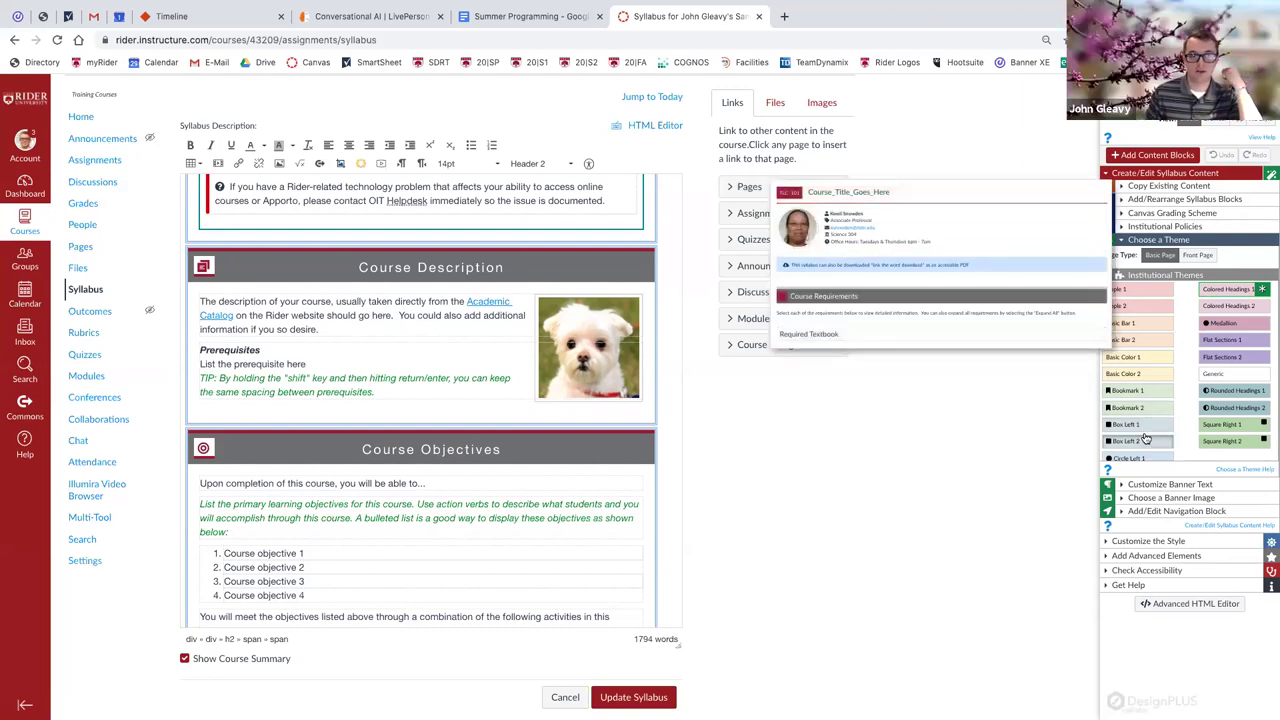
pyautogui.moveTo(1248, 412)
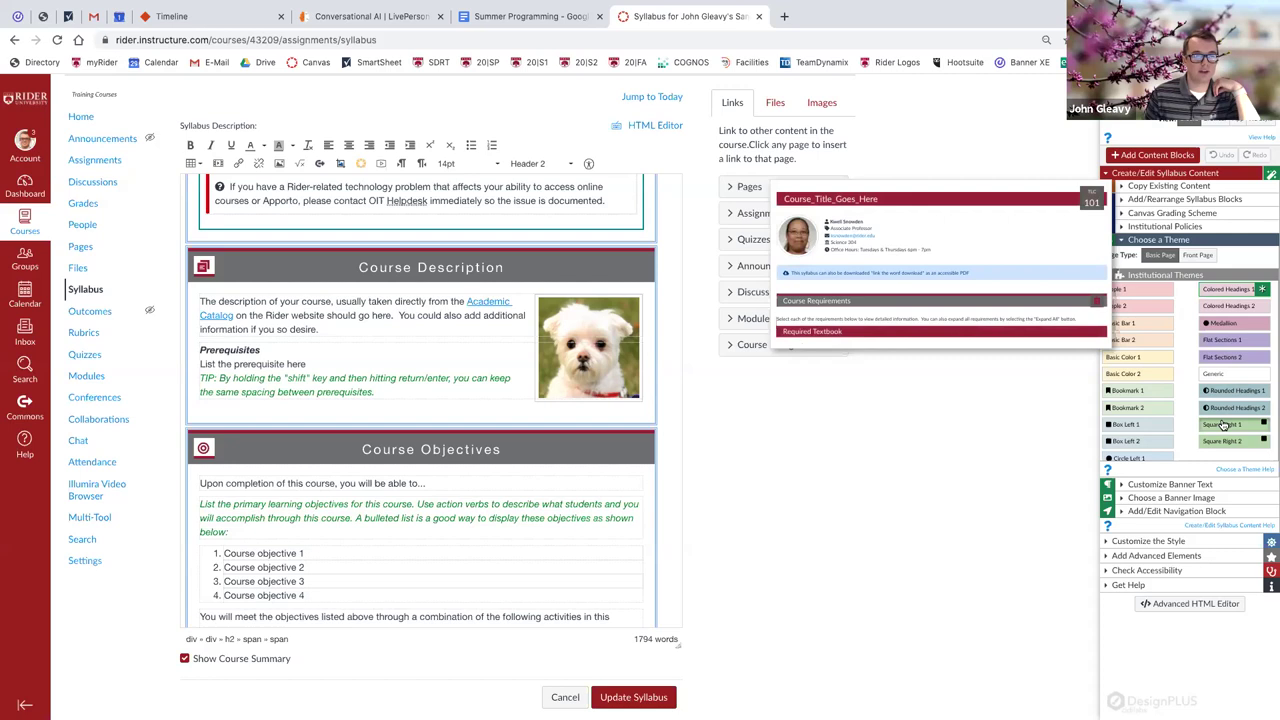
pyautogui.moveTo(1143, 456)
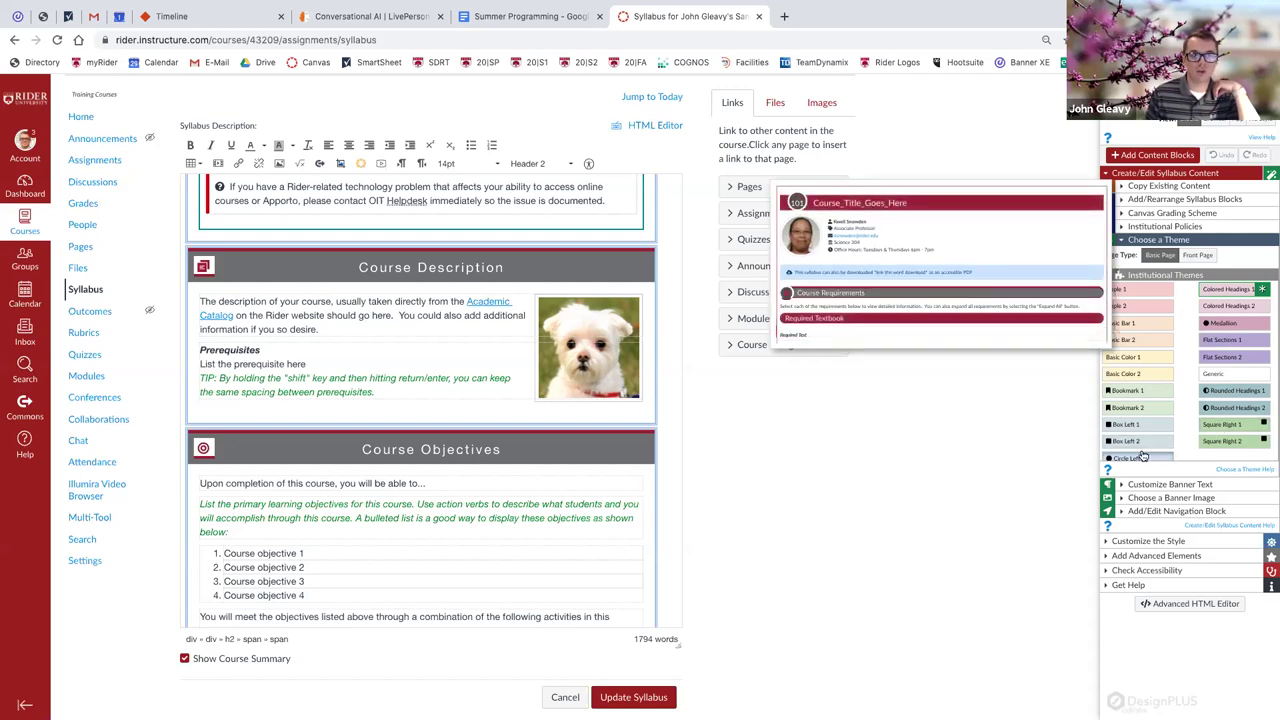
pyautogui.scroll(-1, 1143, 456)
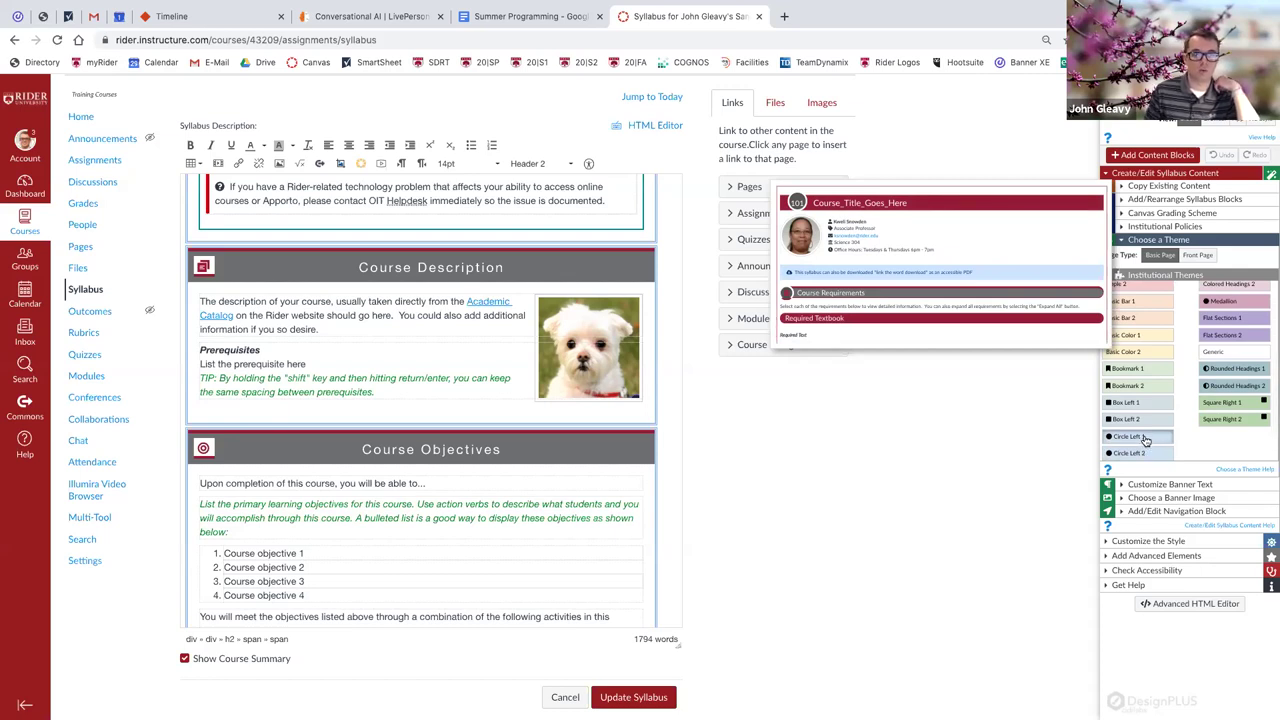
pyautogui.click(1145, 441)
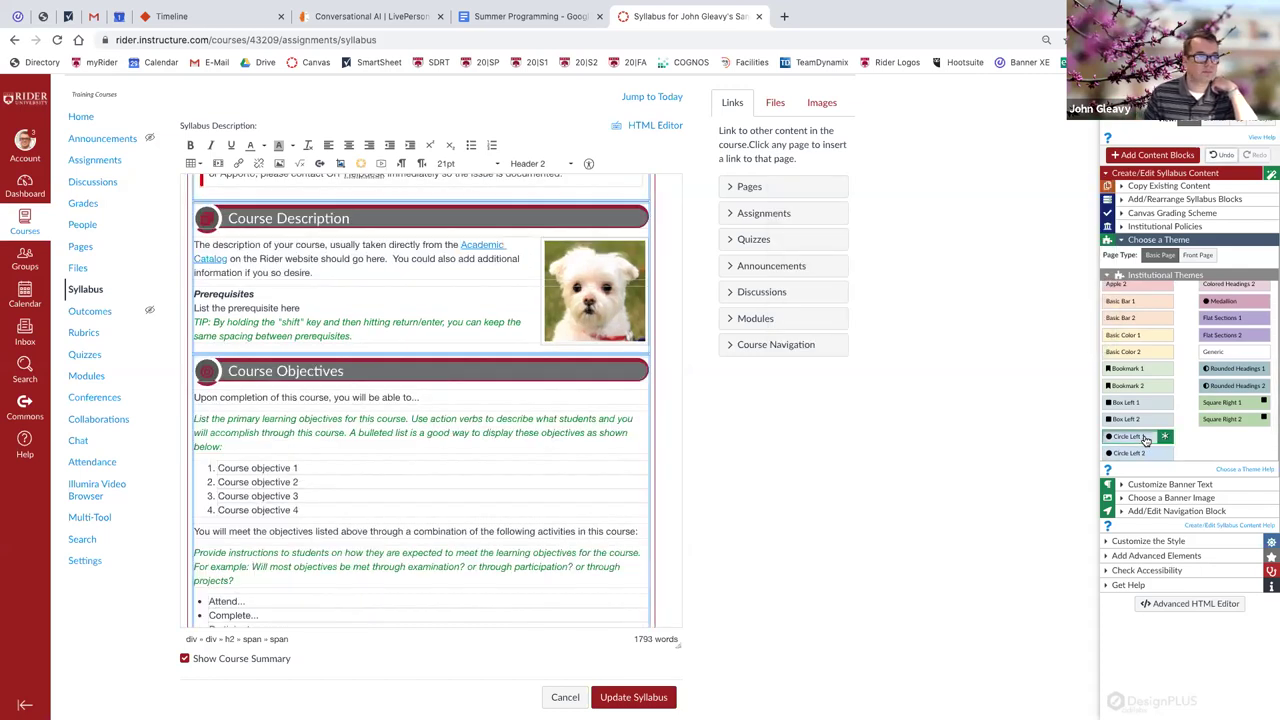
# Check the restyled syllabus up to its course title banner and save the syllabus update.
pyautogui.scroll(3, 450, 355)
pyautogui.scroll(10, 450, 355)
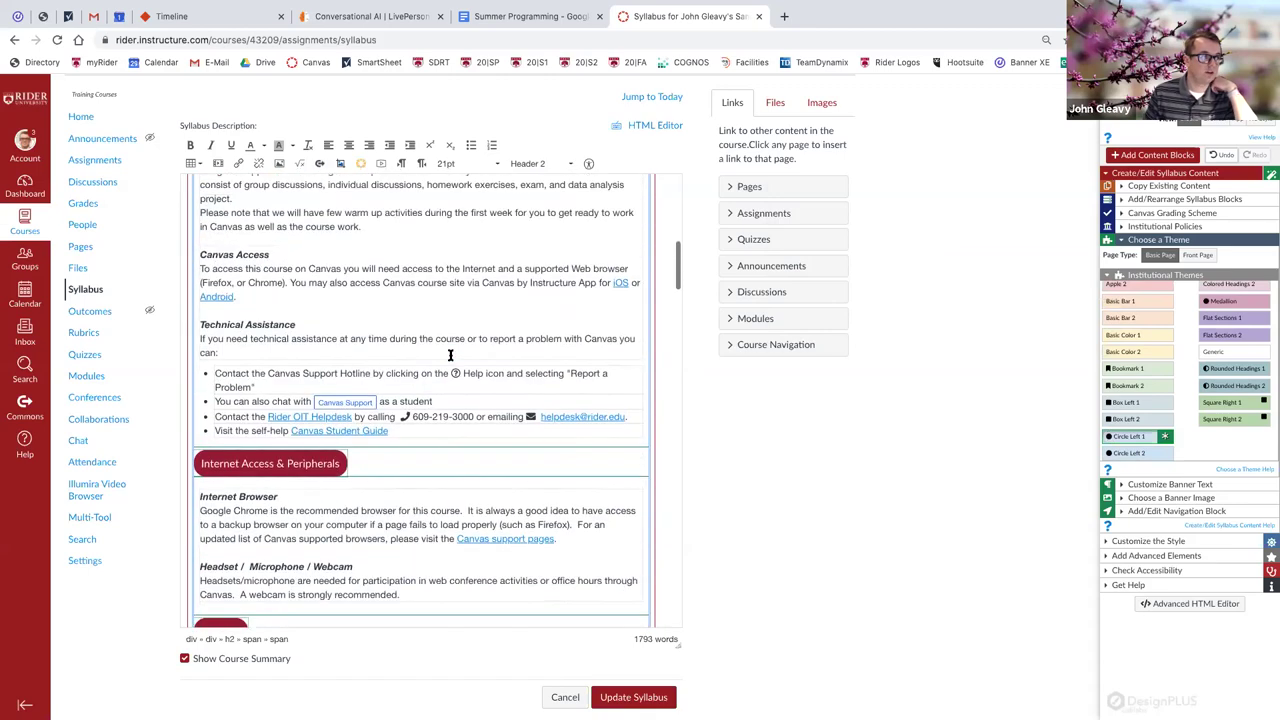
pyautogui.scroll(1, 450, 355)
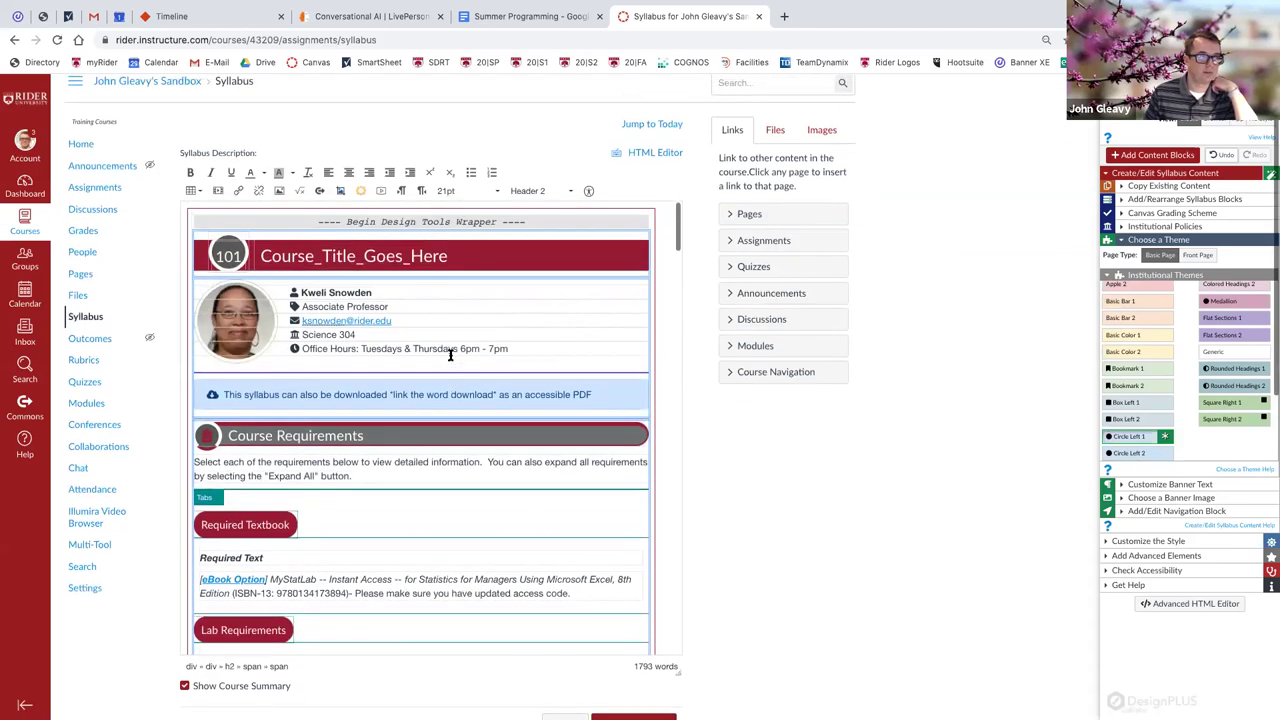
pyautogui.scroll(-2, 655, 671)
pyautogui.click(648, 641)
# Review the saved syllabus from the course requirements through the institutional policies and back up to the title banner.
pyautogui.scroll(-5, 405, 527)
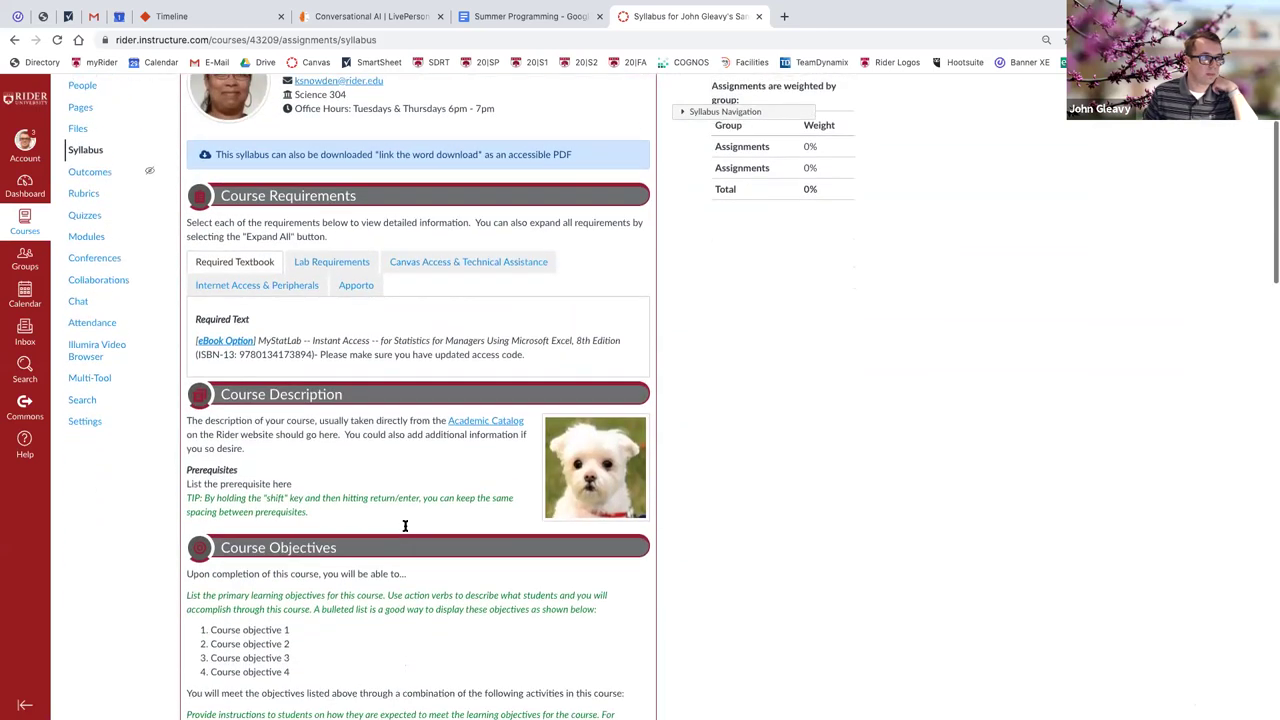
pyautogui.scroll(-9, 405, 530)
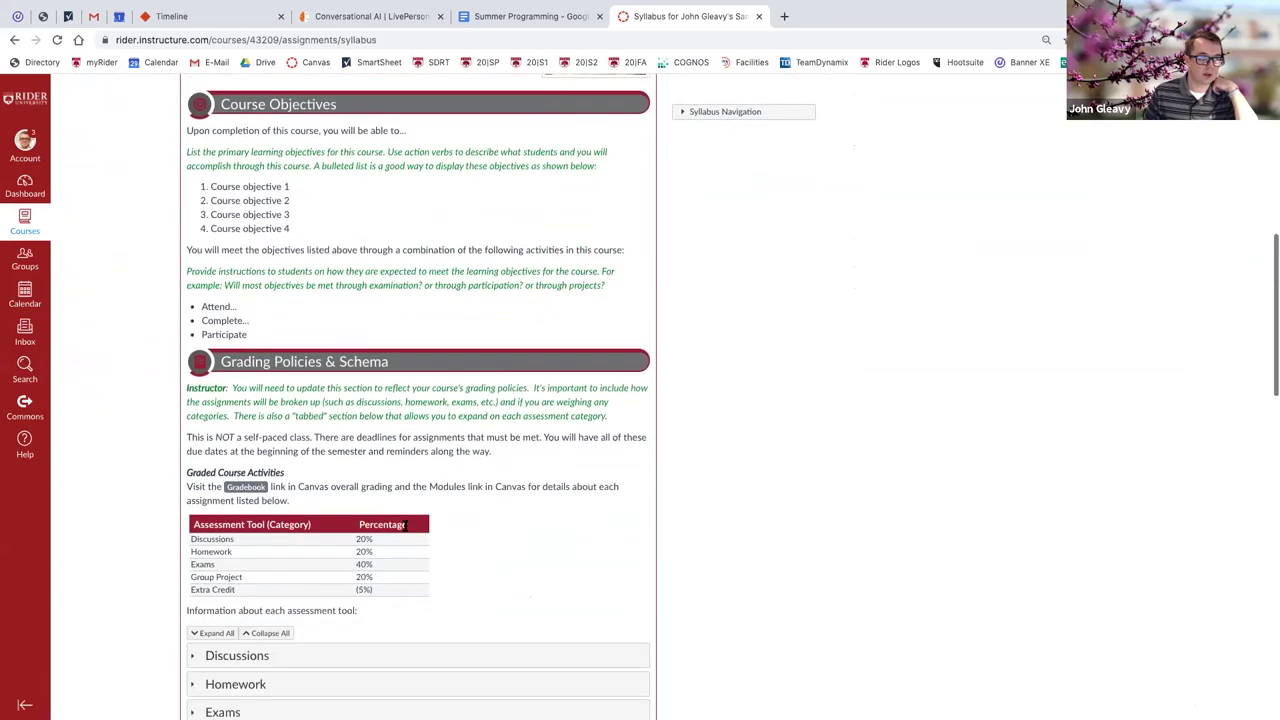
pyautogui.scroll(-4, 405, 532)
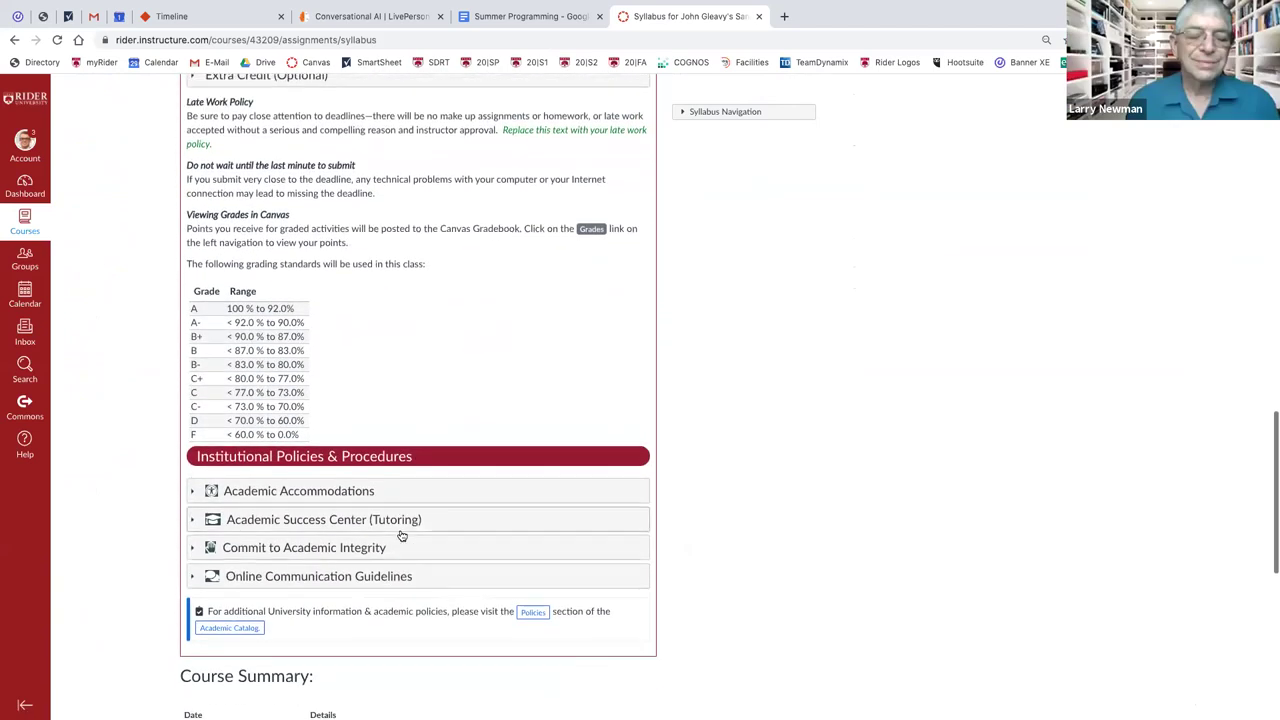
pyautogui.scroll(6, 402, 534)
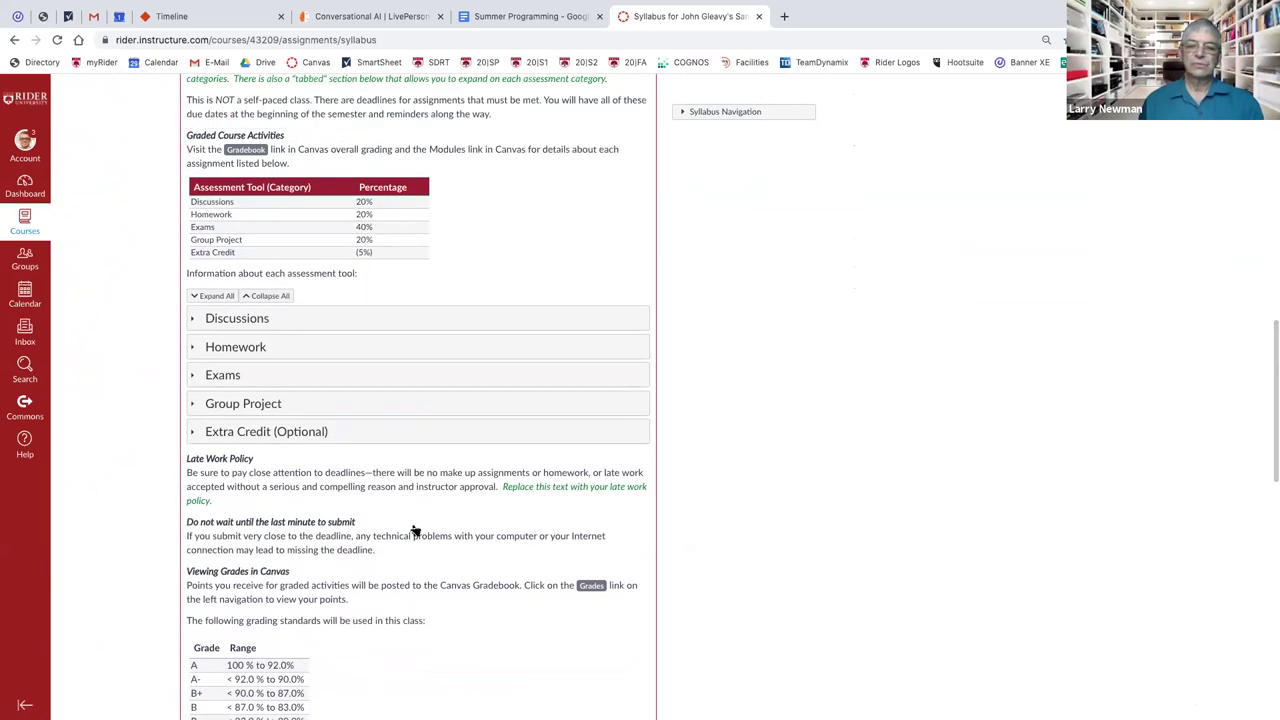
pyautogui.scroll(6, 410, 530)
pyautogui.scroll(4, 417, 525)
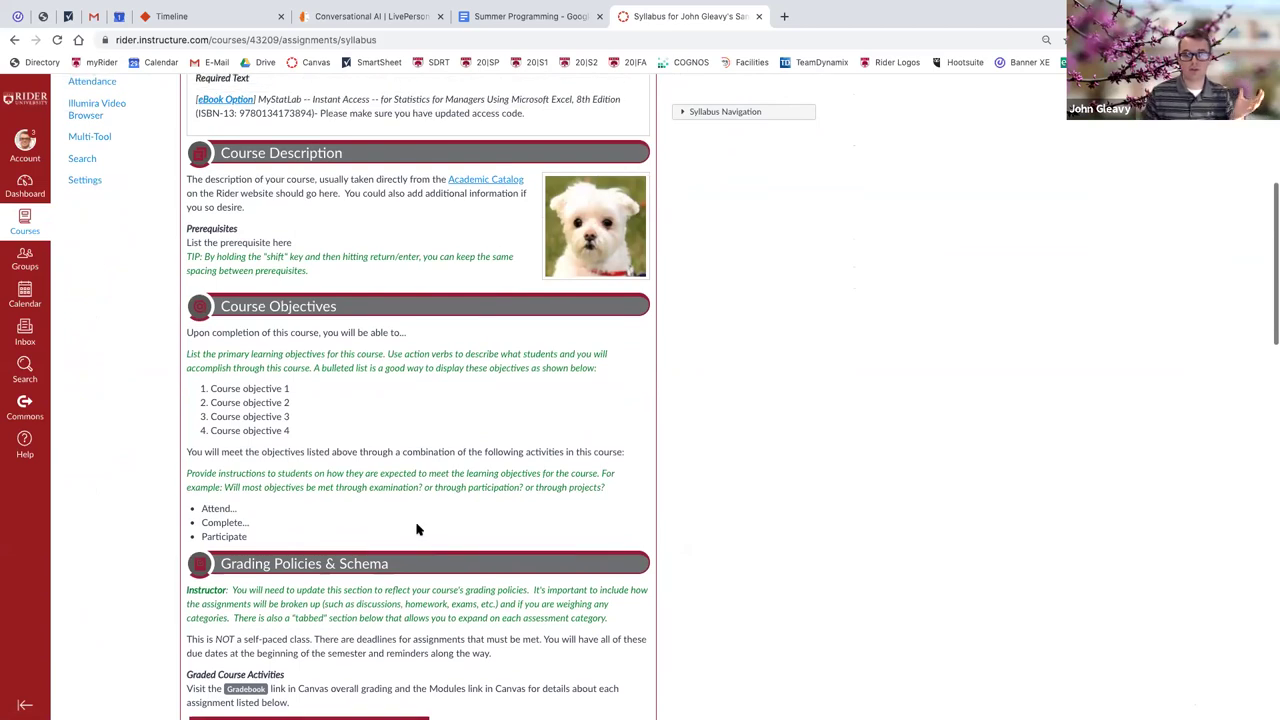
pyautogui.scroll(1, 417, 525)
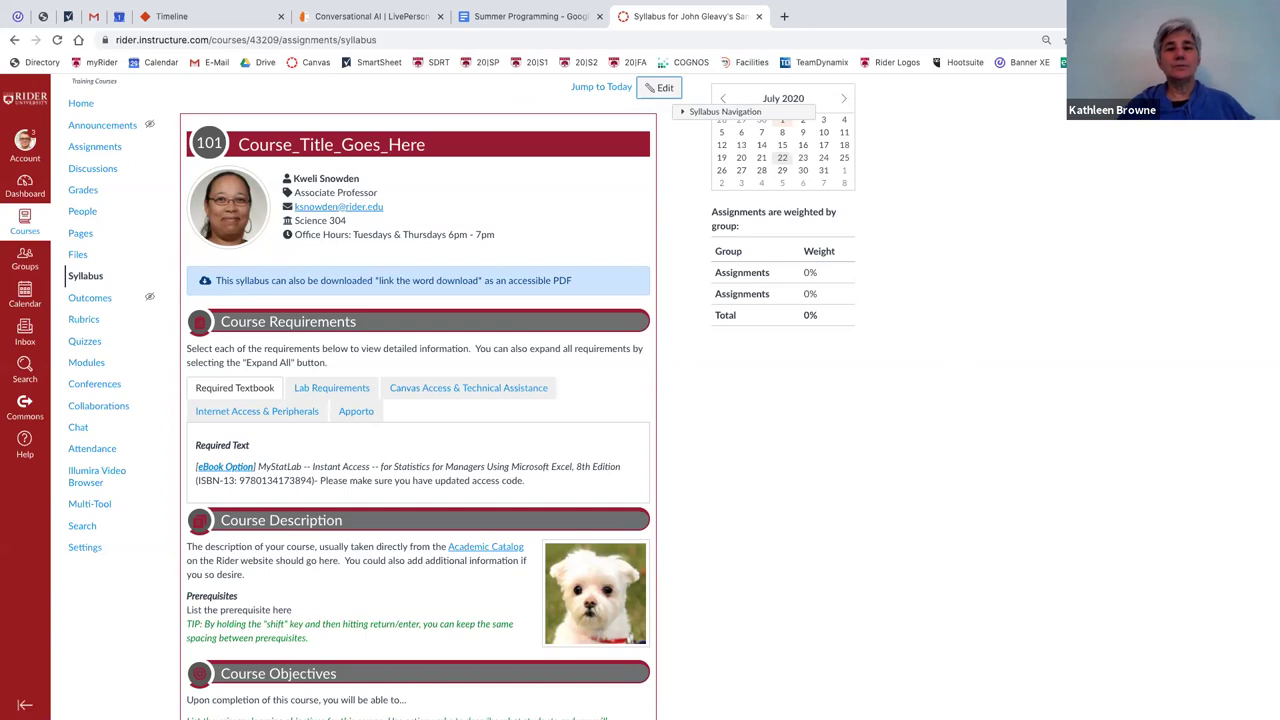
pyautogui.press('XF86AudioRaiseVolume')
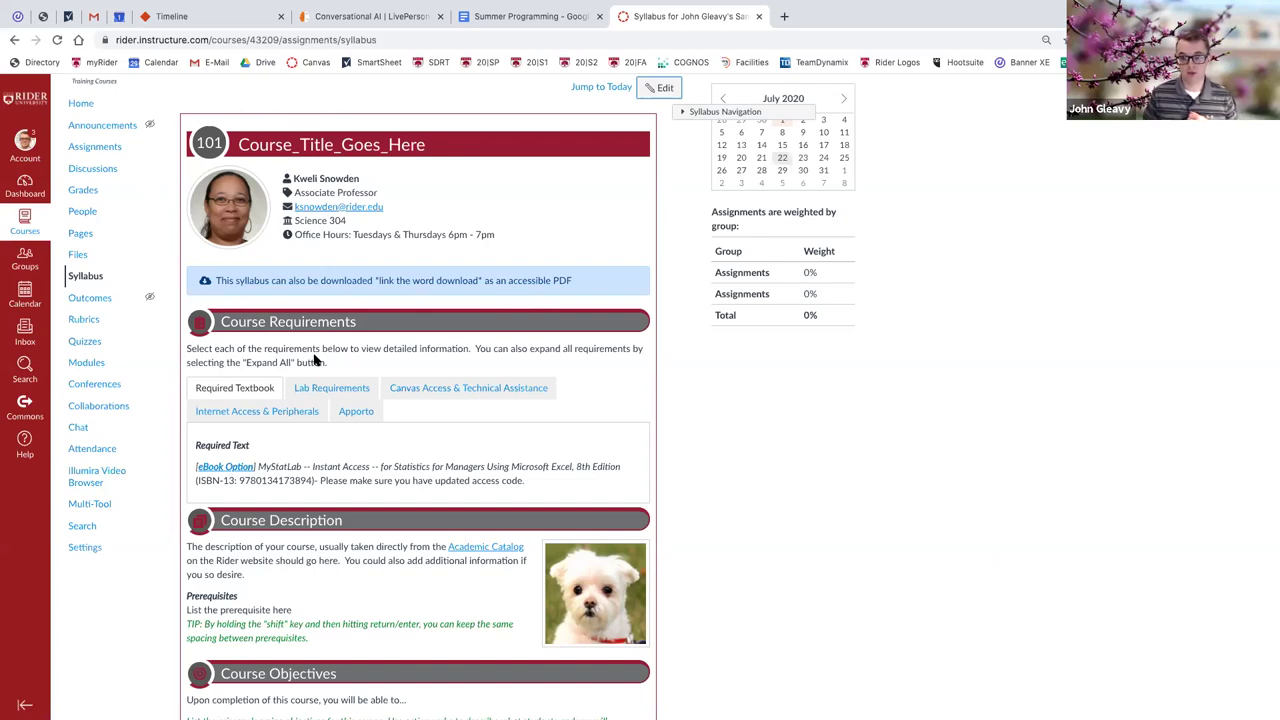
pyautogui.scroll(1, 251, 386)
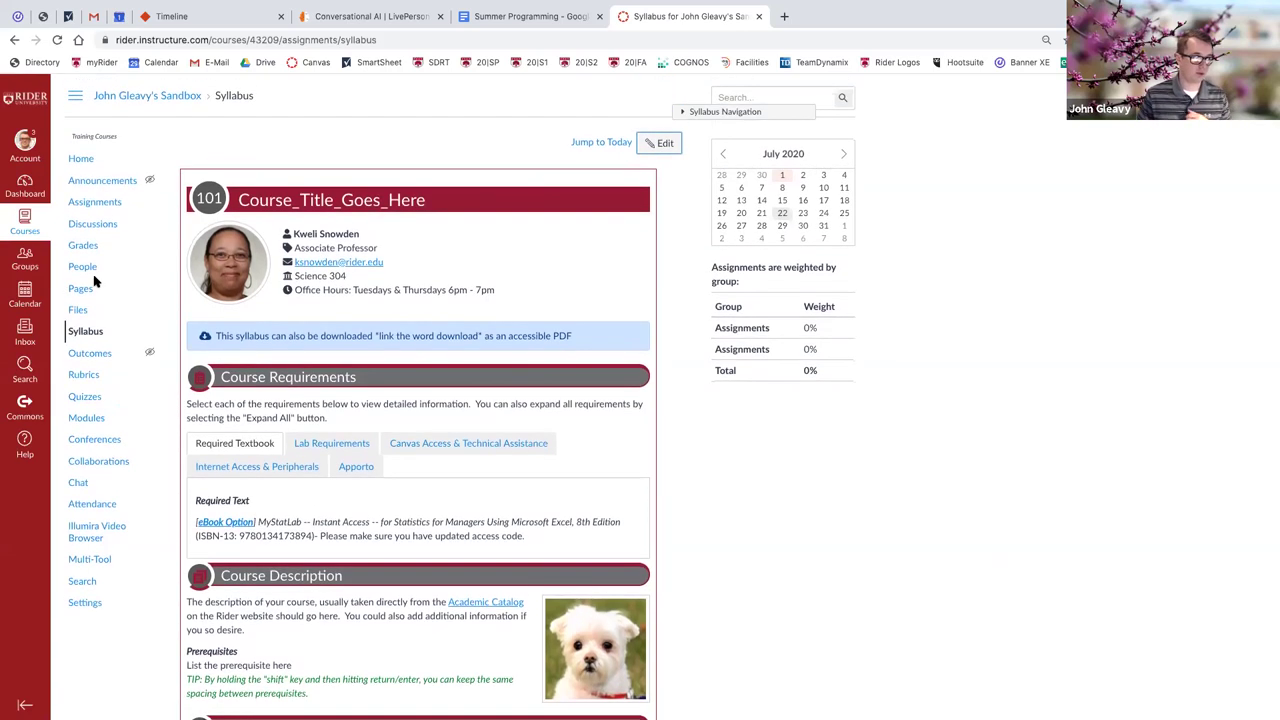
# Move Module 2: Overview directly below Module 1: Overview in the Welcome Week module and publish it in place of Module 1: Overview.
pyautogui.click(86, 419)
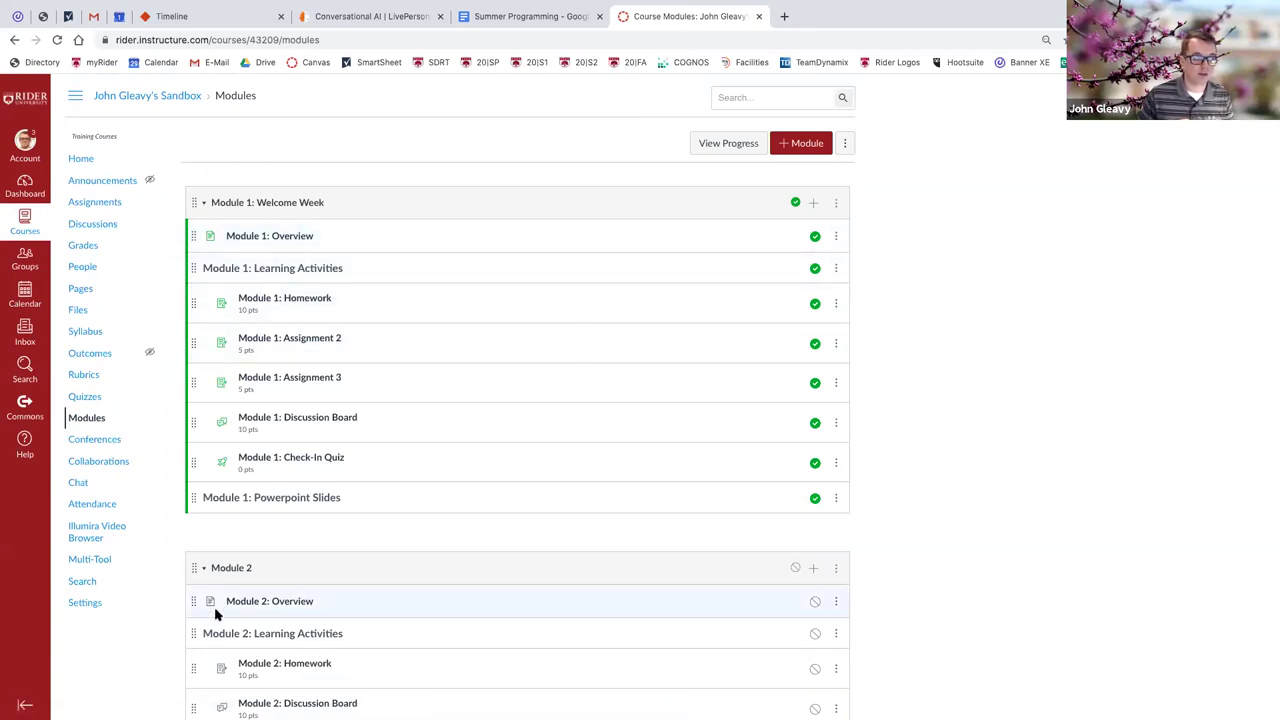
pyautogui.moveTo(192, 601); pyautogui.dragTo(168, 251)
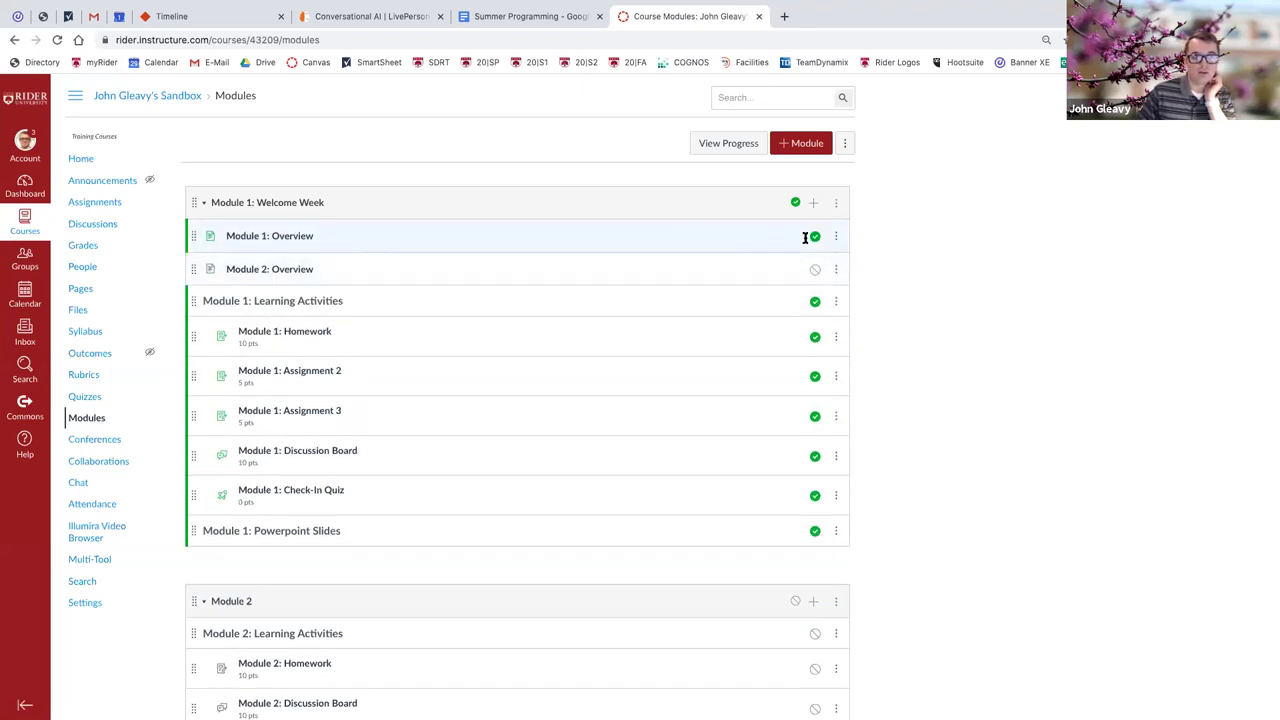
pyautogui.click(815, 269)
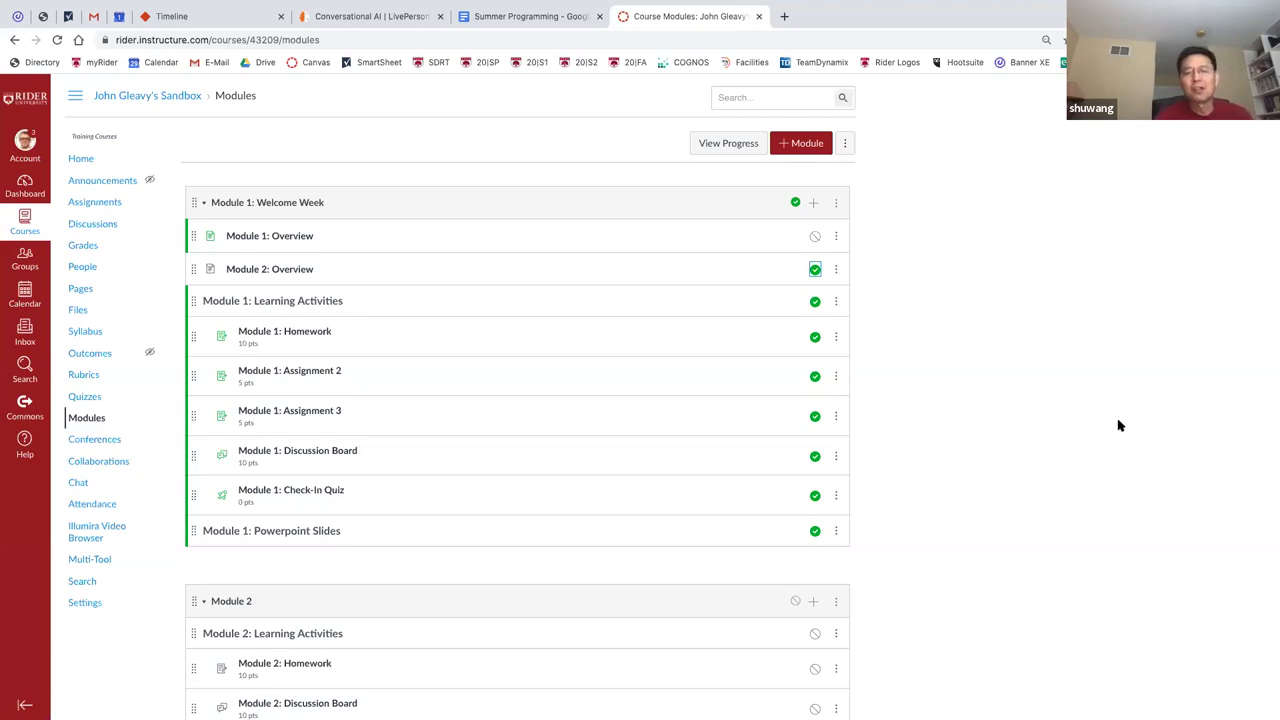
# Revisit the Multi-Tool's home page, and look through the course navigation items in the course settings, including the ones hidden from students.
pyautogui.click(90, 559)
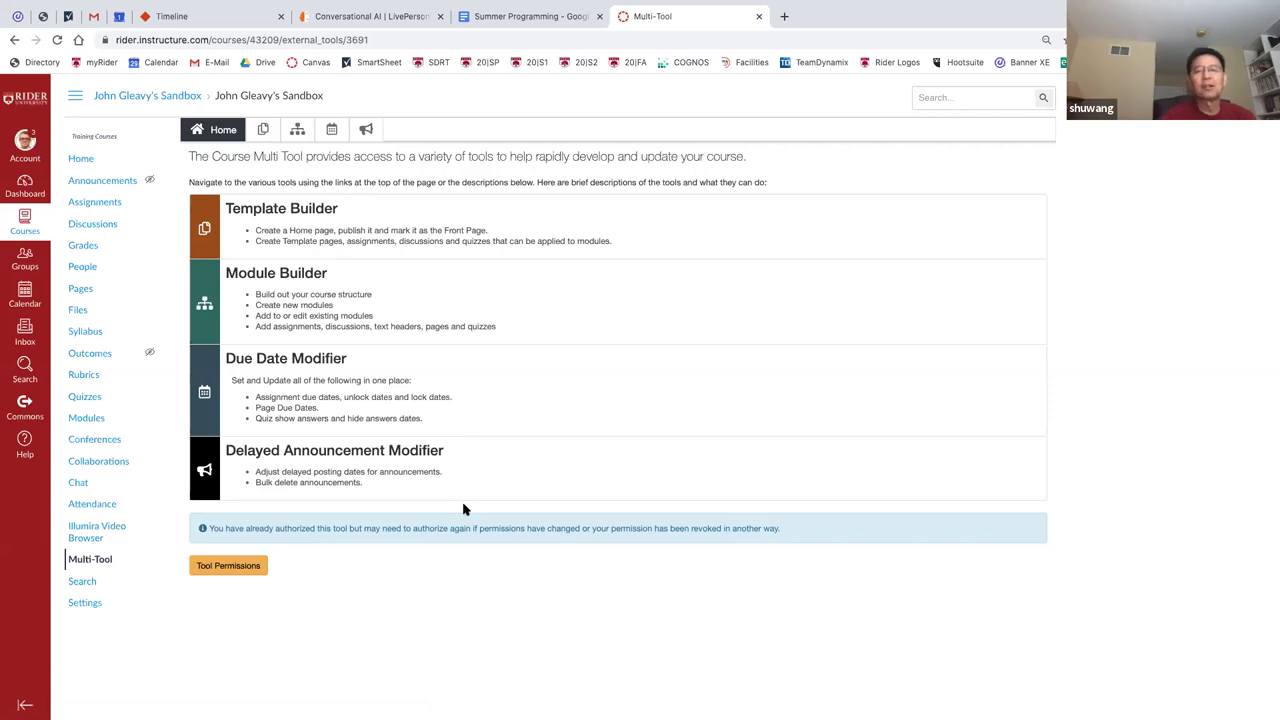
pyautogui.hotkey('ctrl', '+')
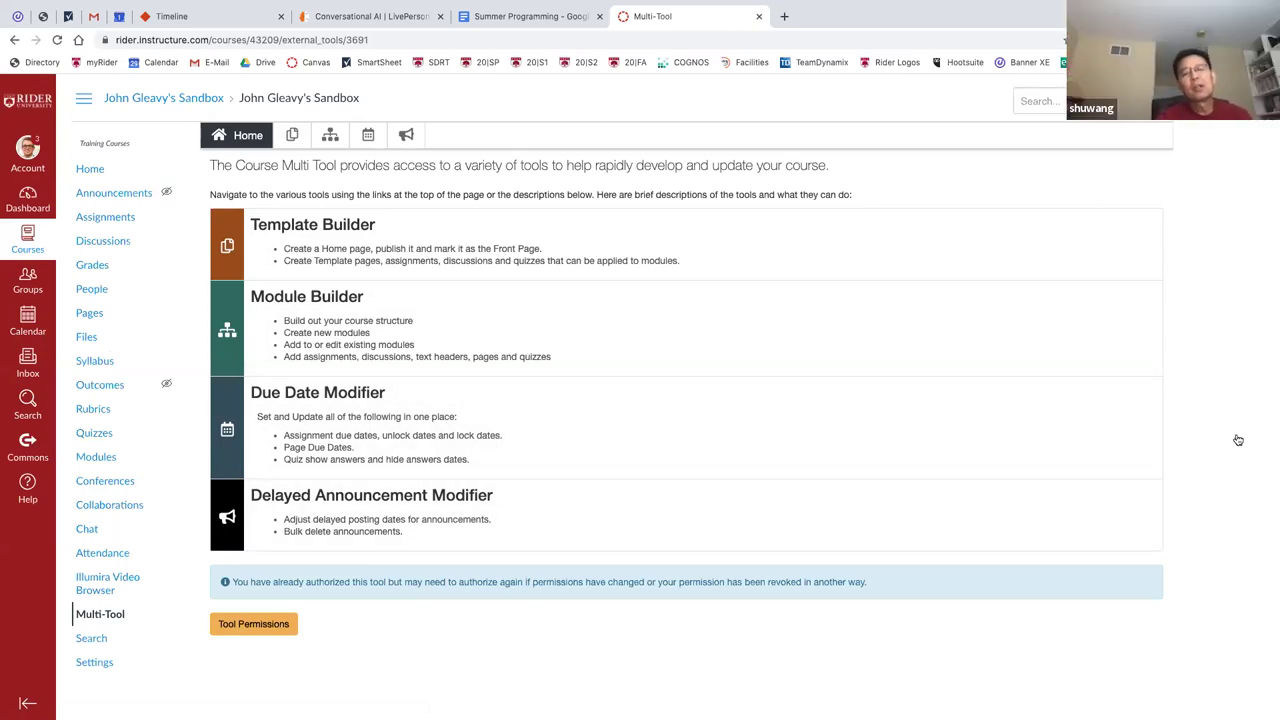
pyautogui.click(111, 668)
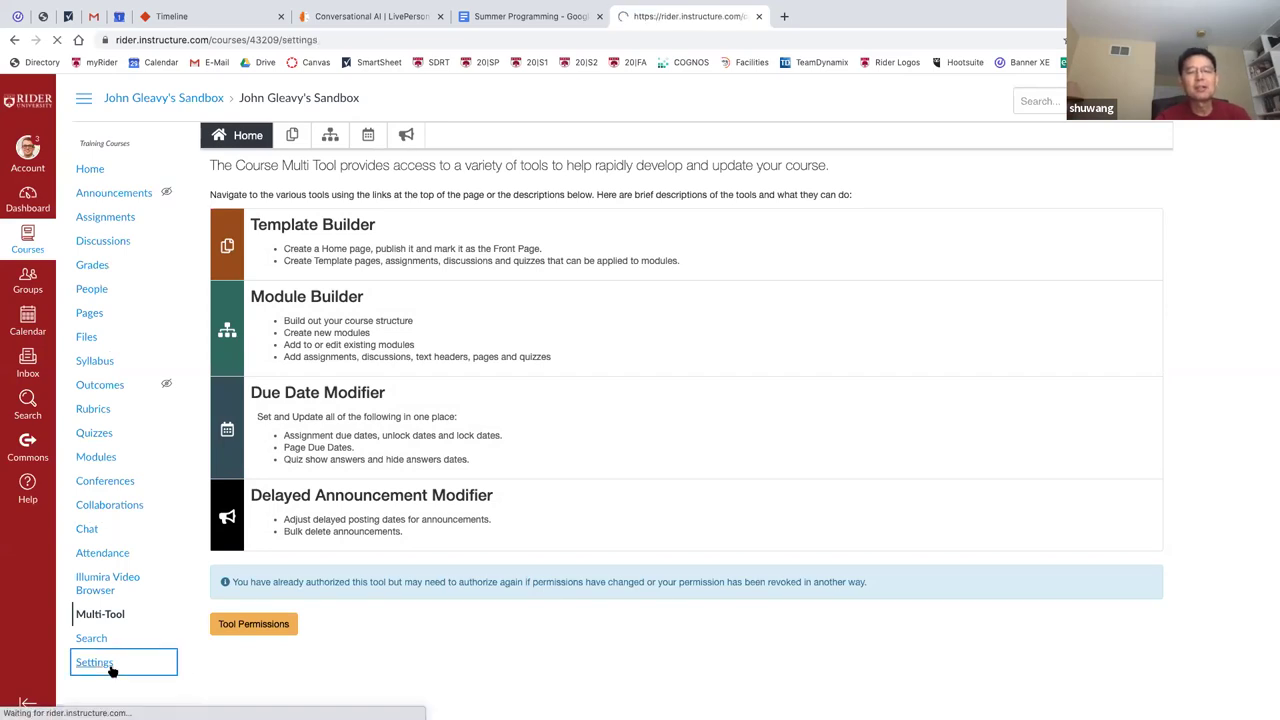
pyautogui.scroll(-5, 414, 400)
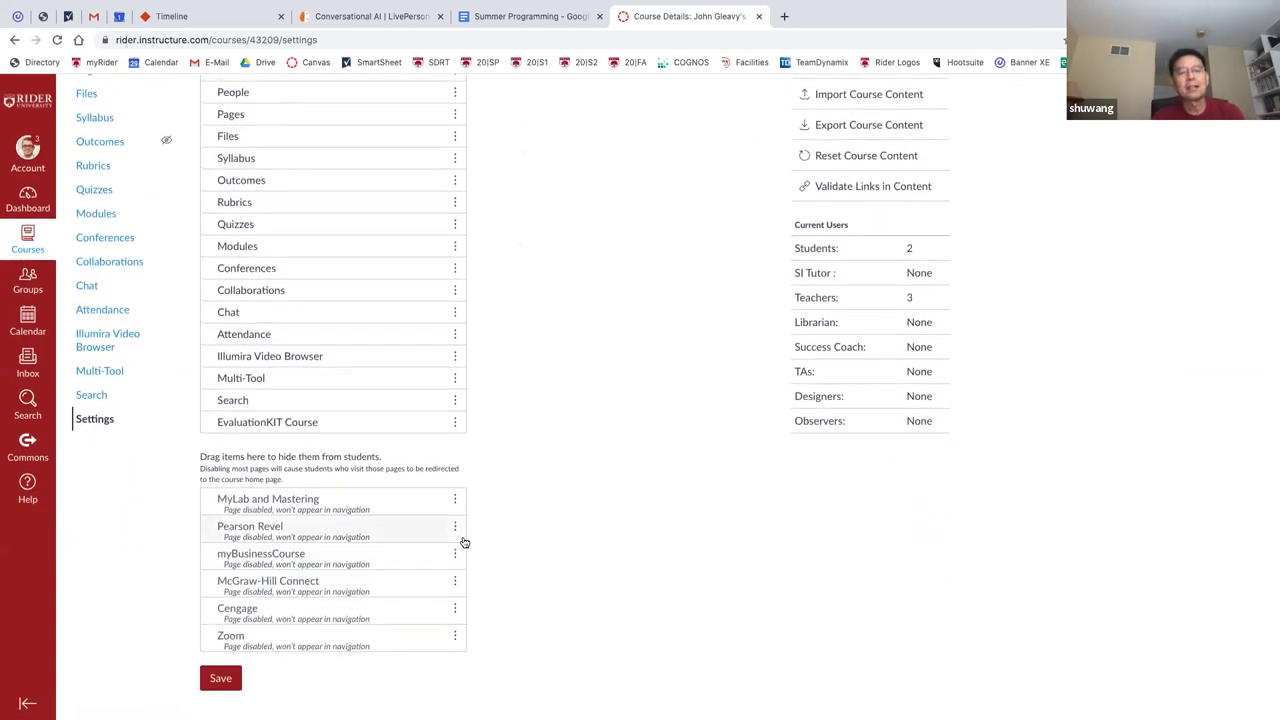
pyautogui.scroll(2, 488, 537)
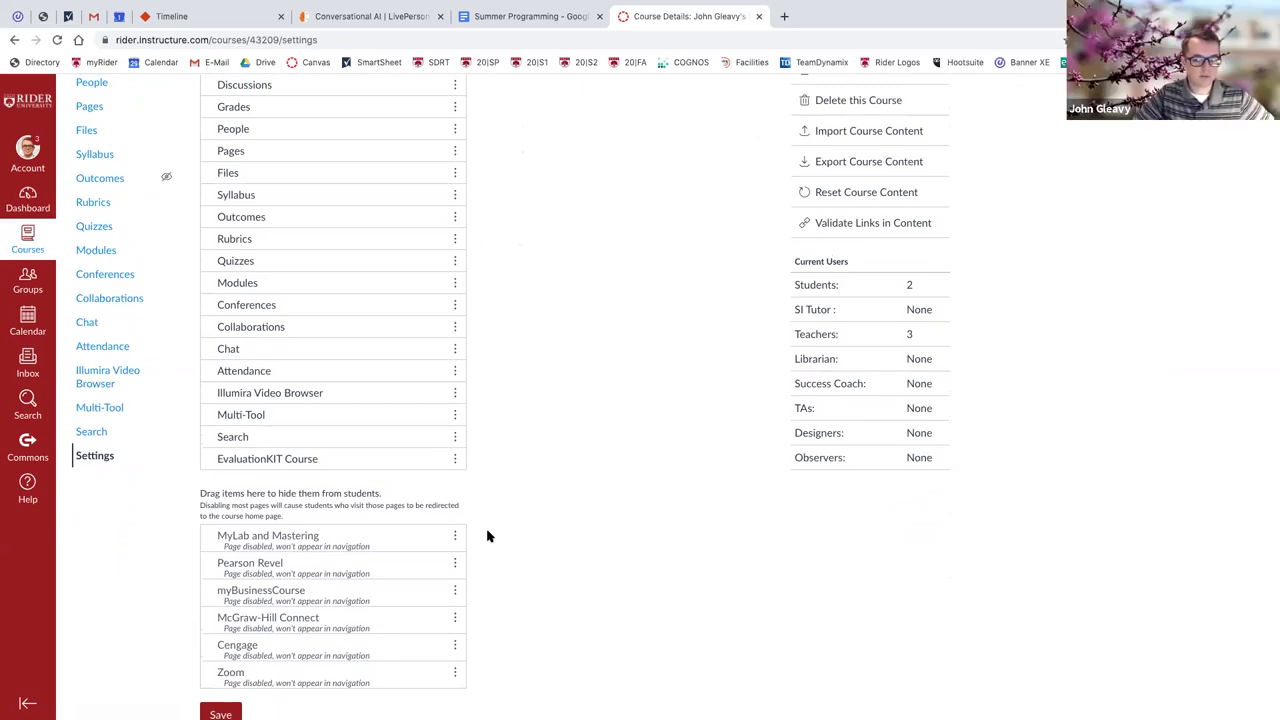
pyautogui.scroll(-1, 489, 537)
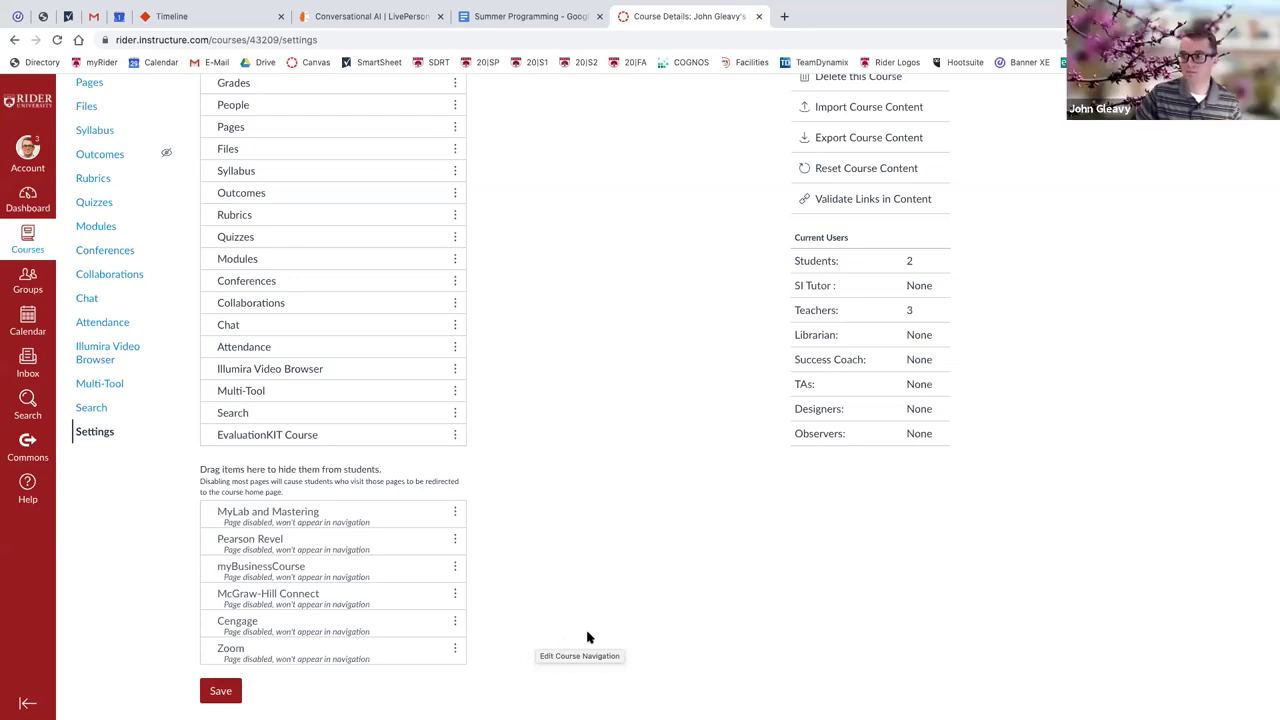
# Open the Module 1: Overview page from the course home page for editing.
pyautogui.scroll(5, 200, 350)
pyautogui.click(90, 170)
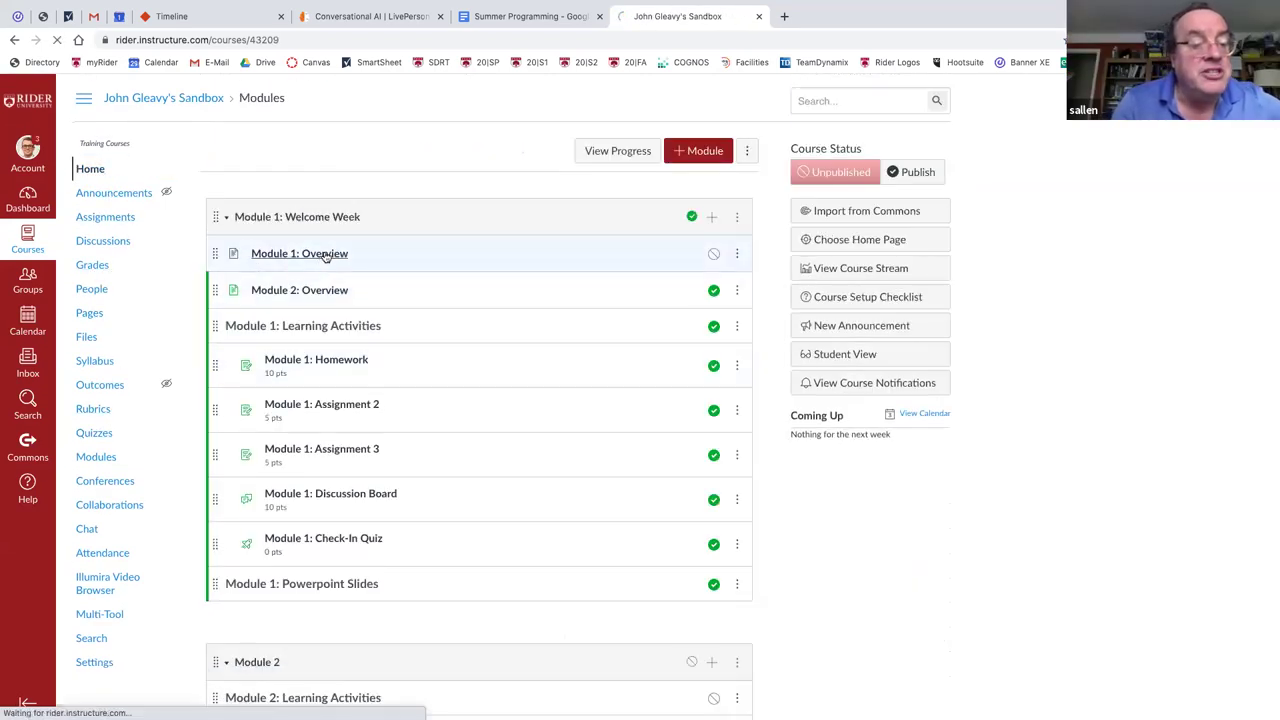
pyautogui.click(326, 256)
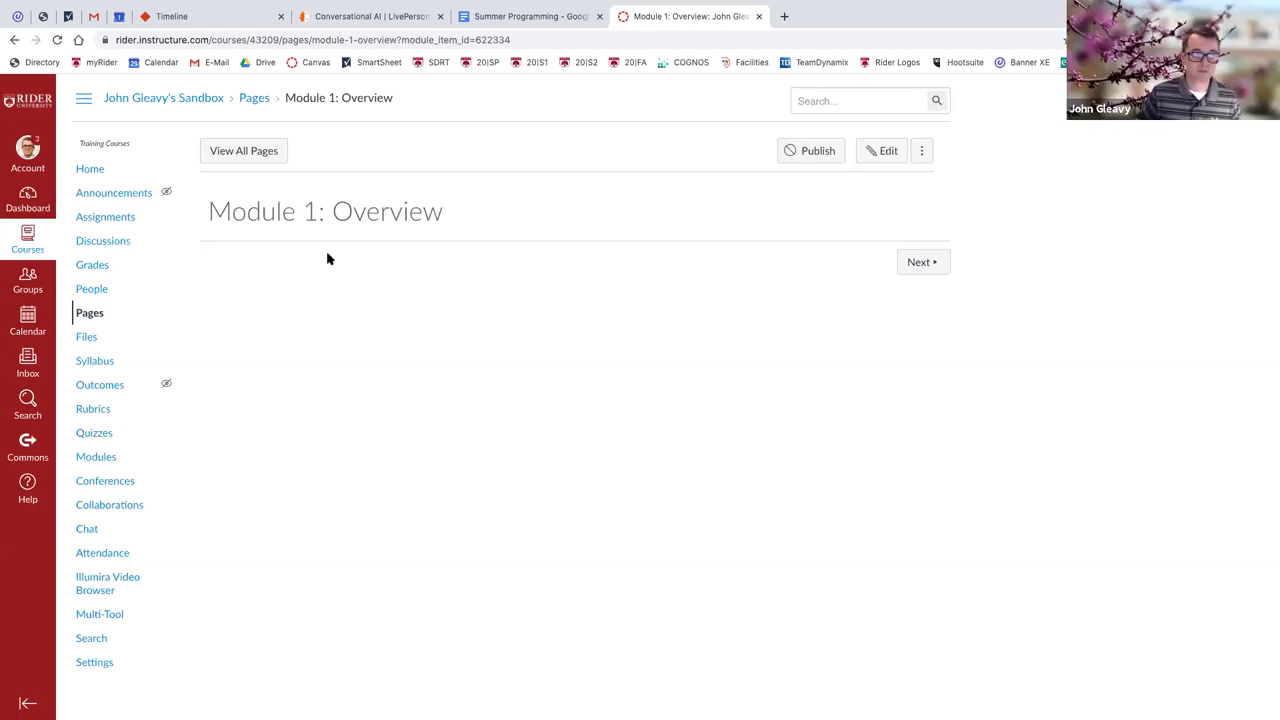
pyautogui.click(877, 155)
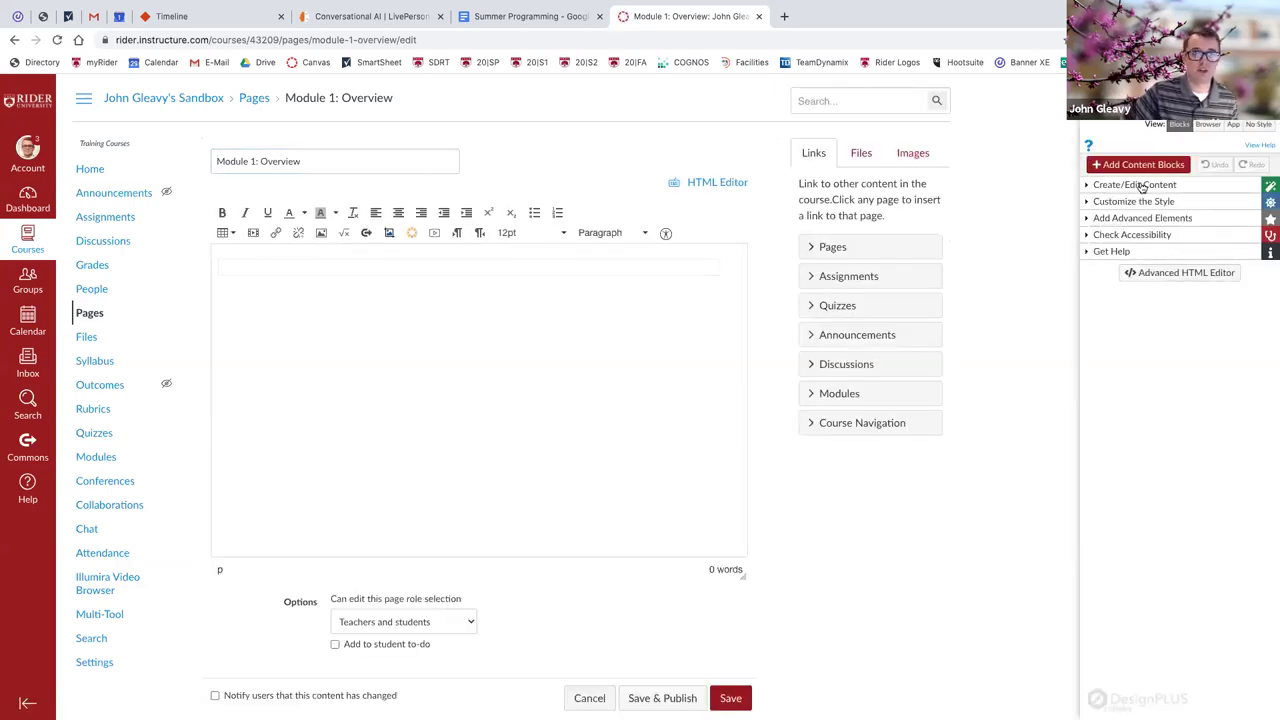
# Copy the institution's Overview Template into the empty Module 1: Overview page and collapse the DesignPLUS content options.
pyautogui.click(1140, 185)
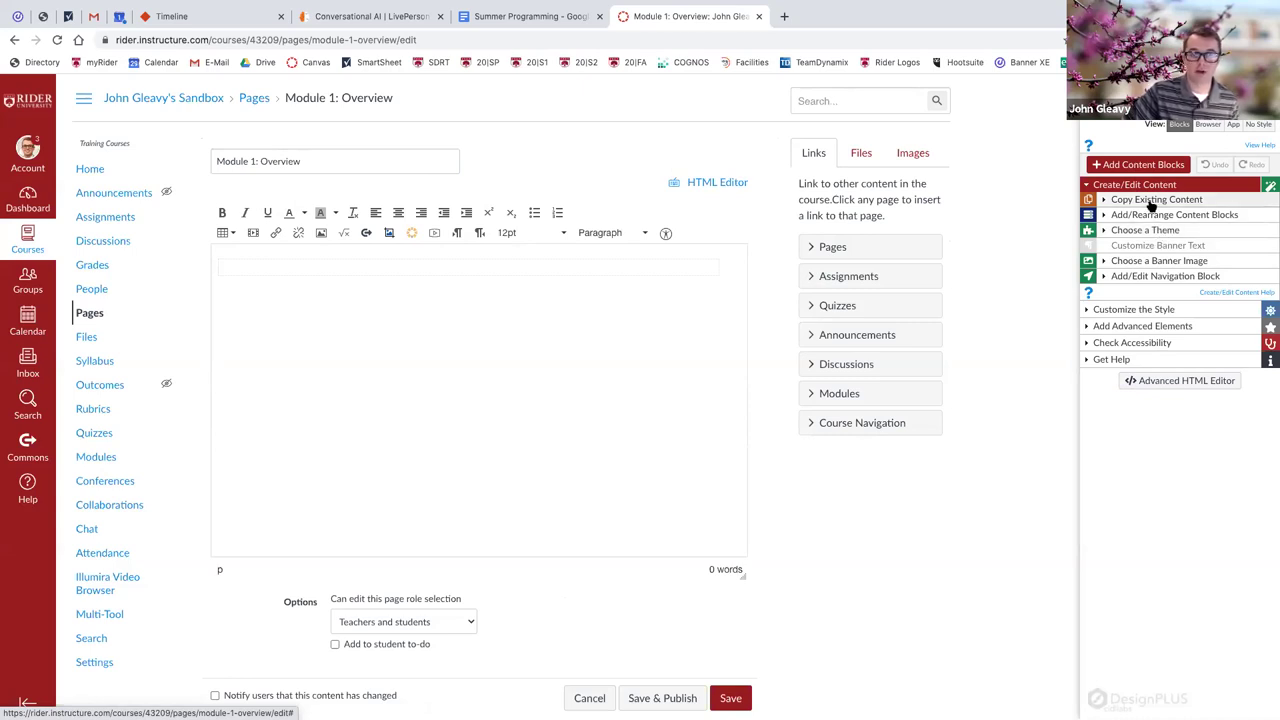
pyautogui.click(1152, 203)
pyautogui.click(1124, 312)
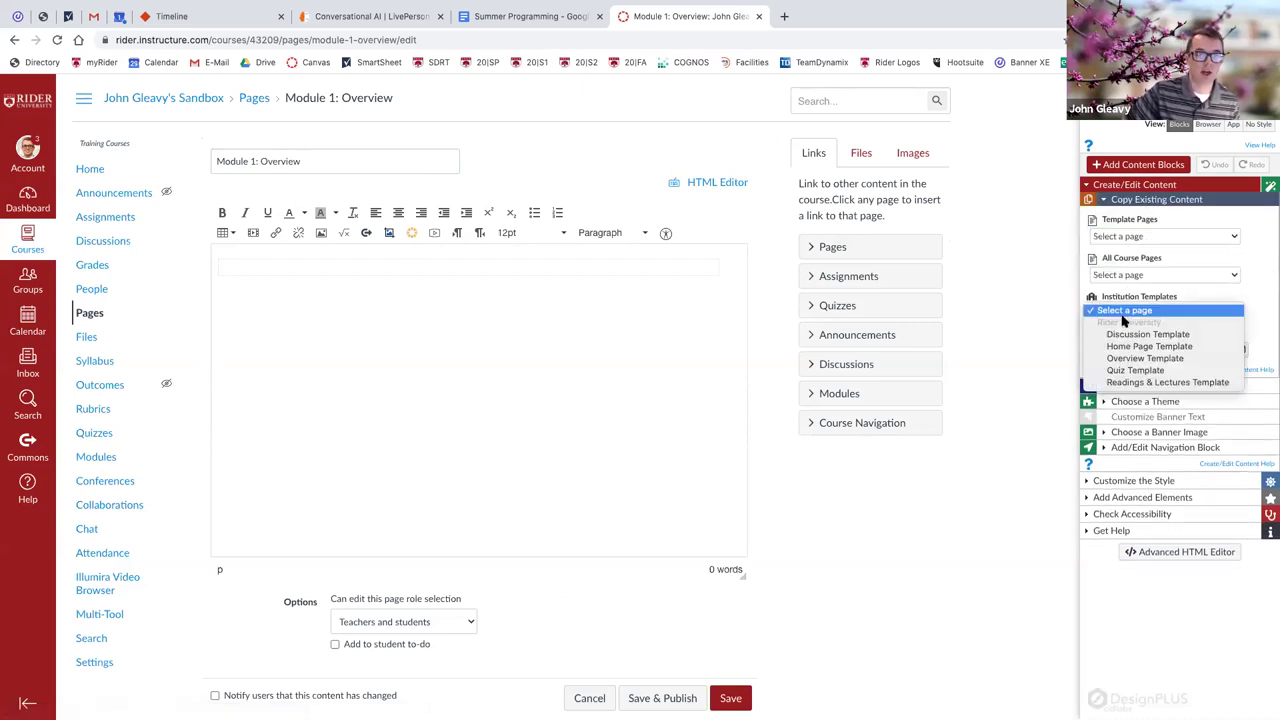
pyautogui.click(1116, 362)
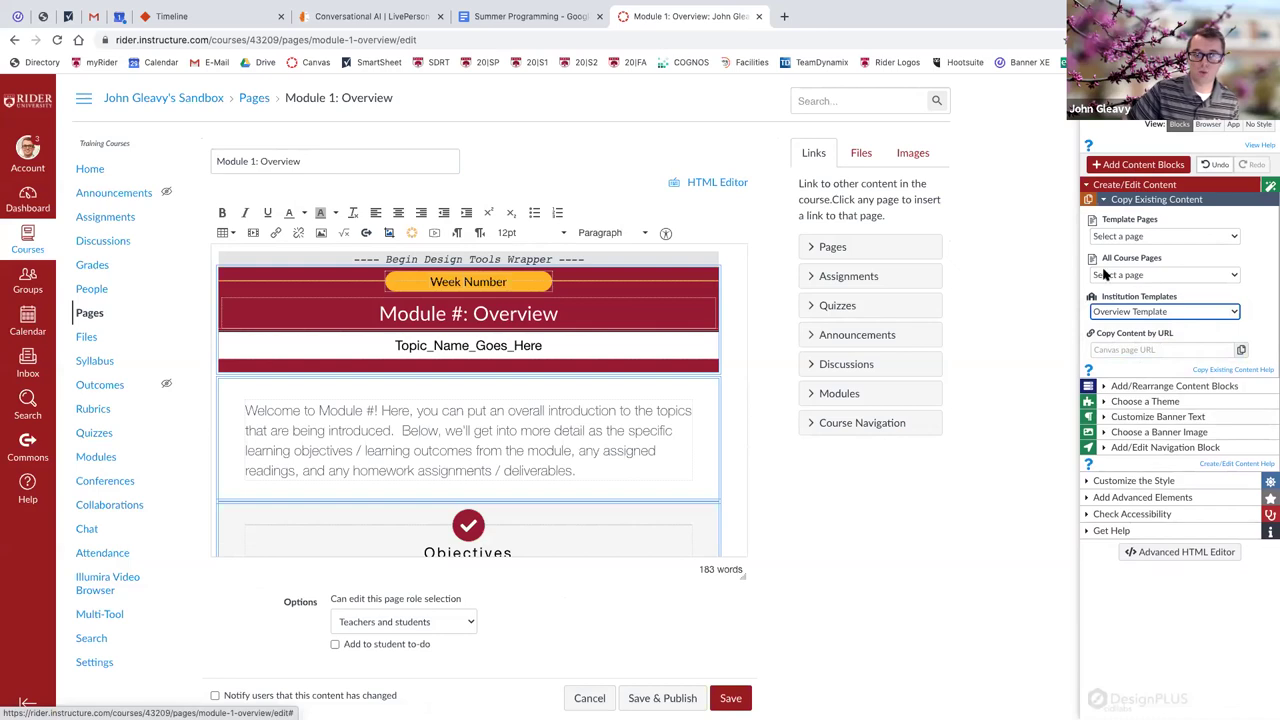
pyautogui.click(1105, 200)
pyautogui.click(1134, 184)
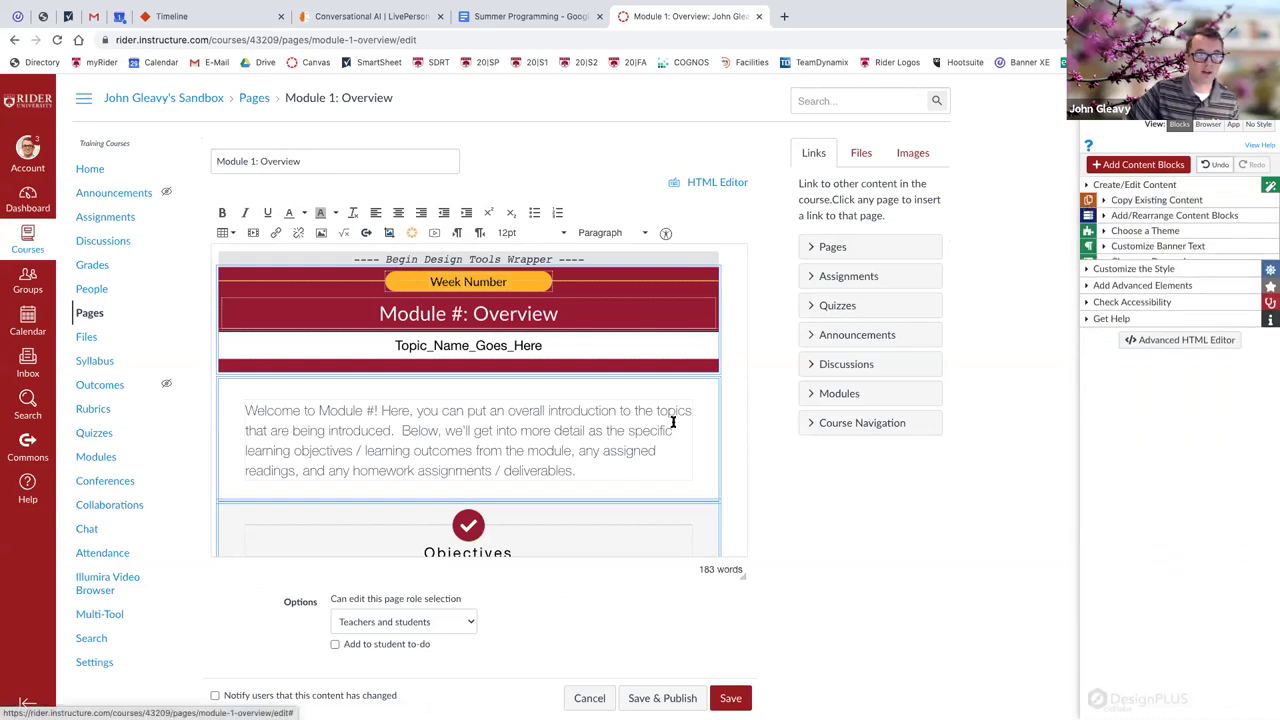
# Insert a DesignPLUS description list in a new paragraph directly below the numbered Objectives list.
pyautogui.scroll(-3, 575, 451)
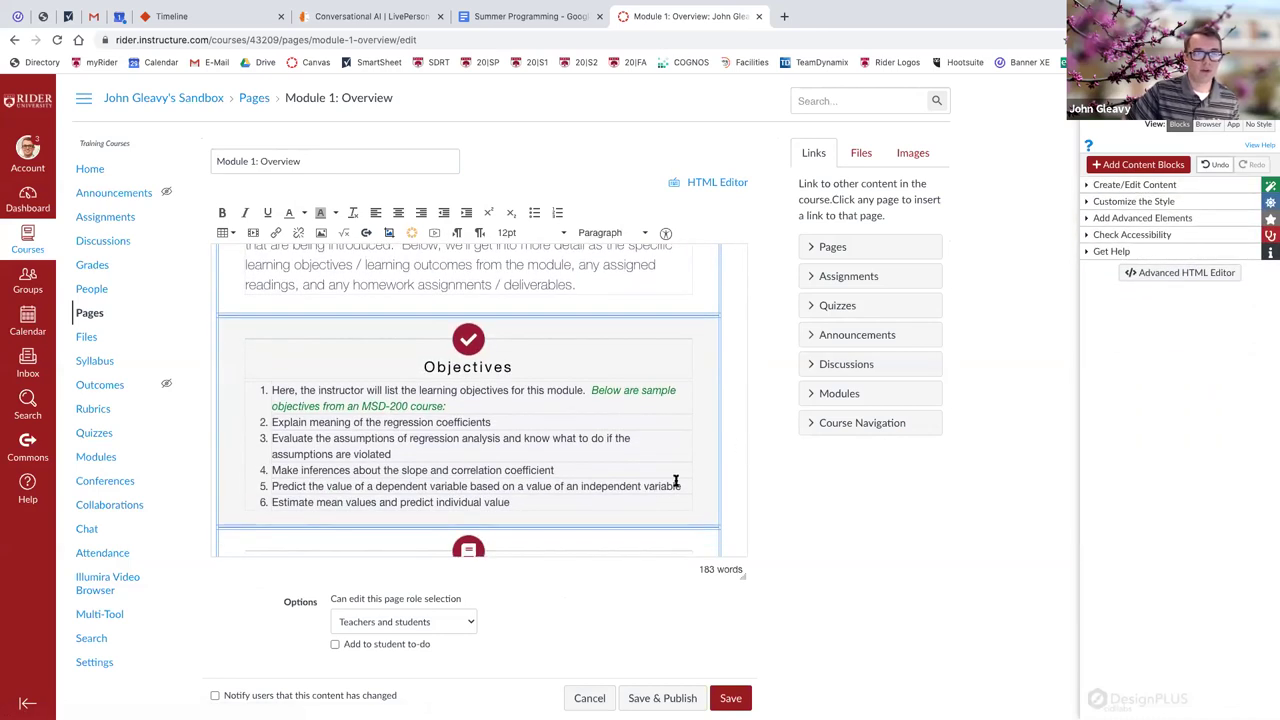
pyautogui.click(1097, 218)
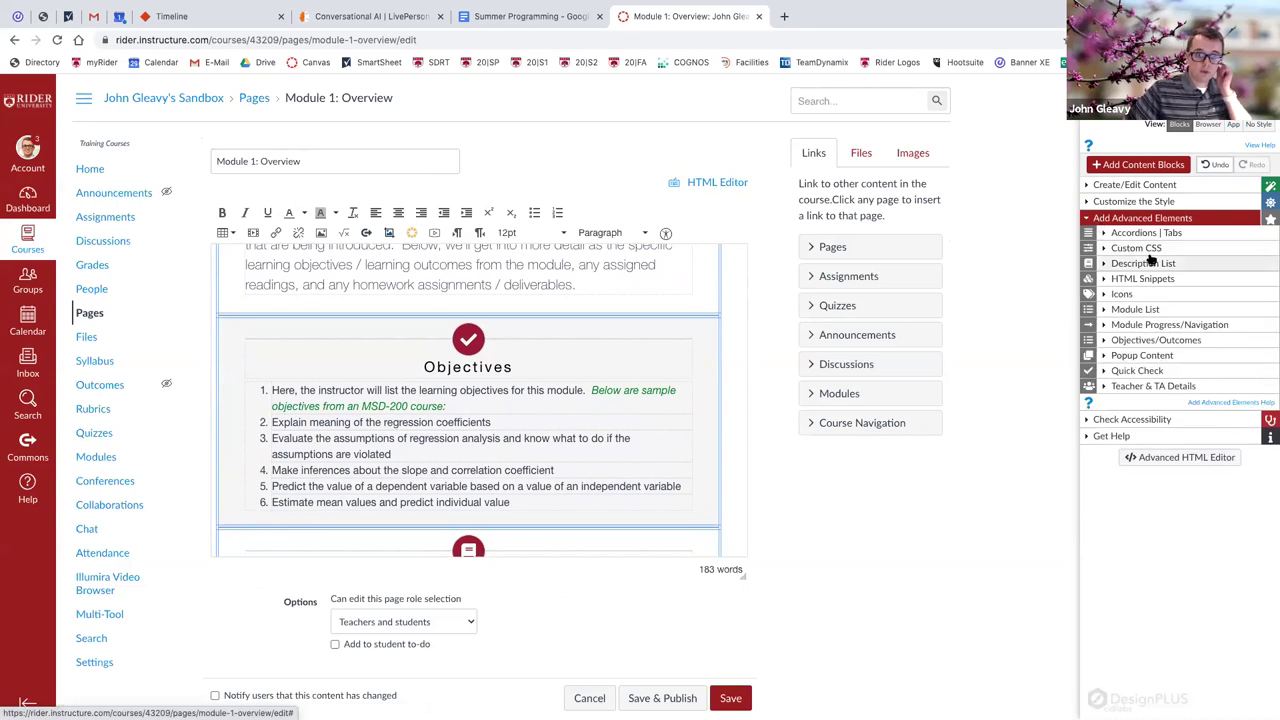
pyautogui.click(1143, 234)
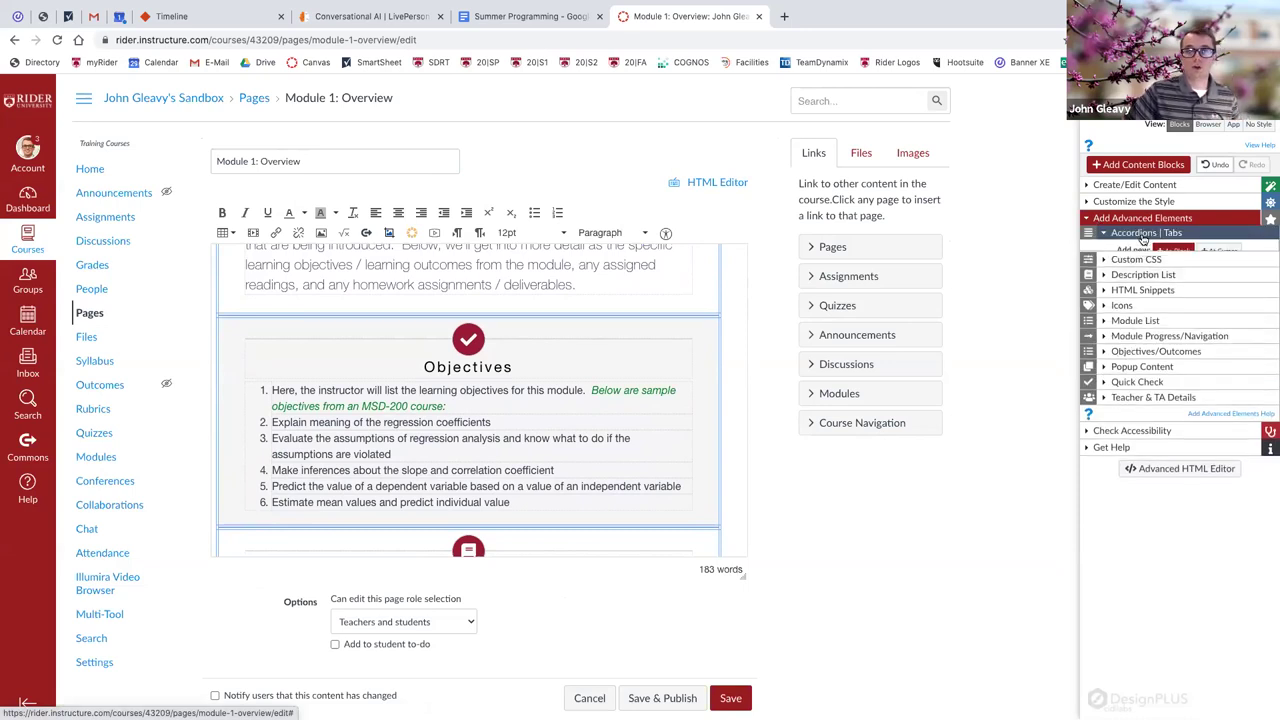
pyautogui.click(1143, 234)
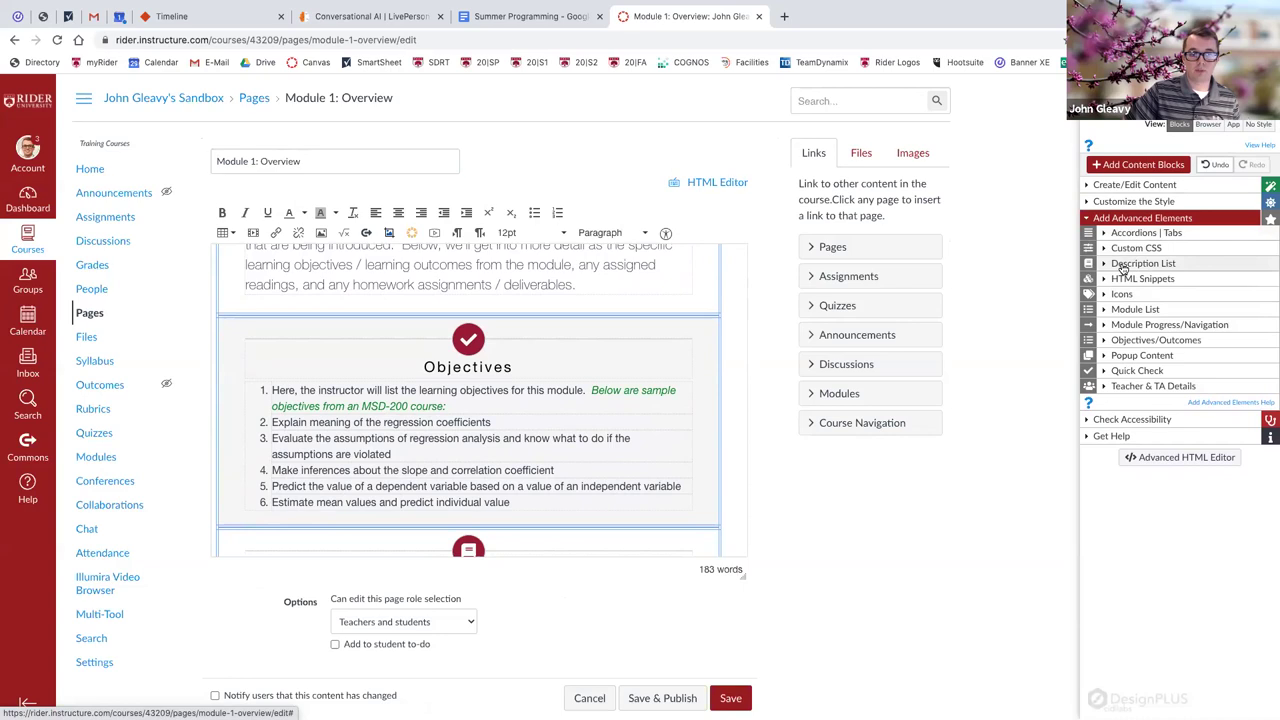
pyautogui.click(1125, 264)
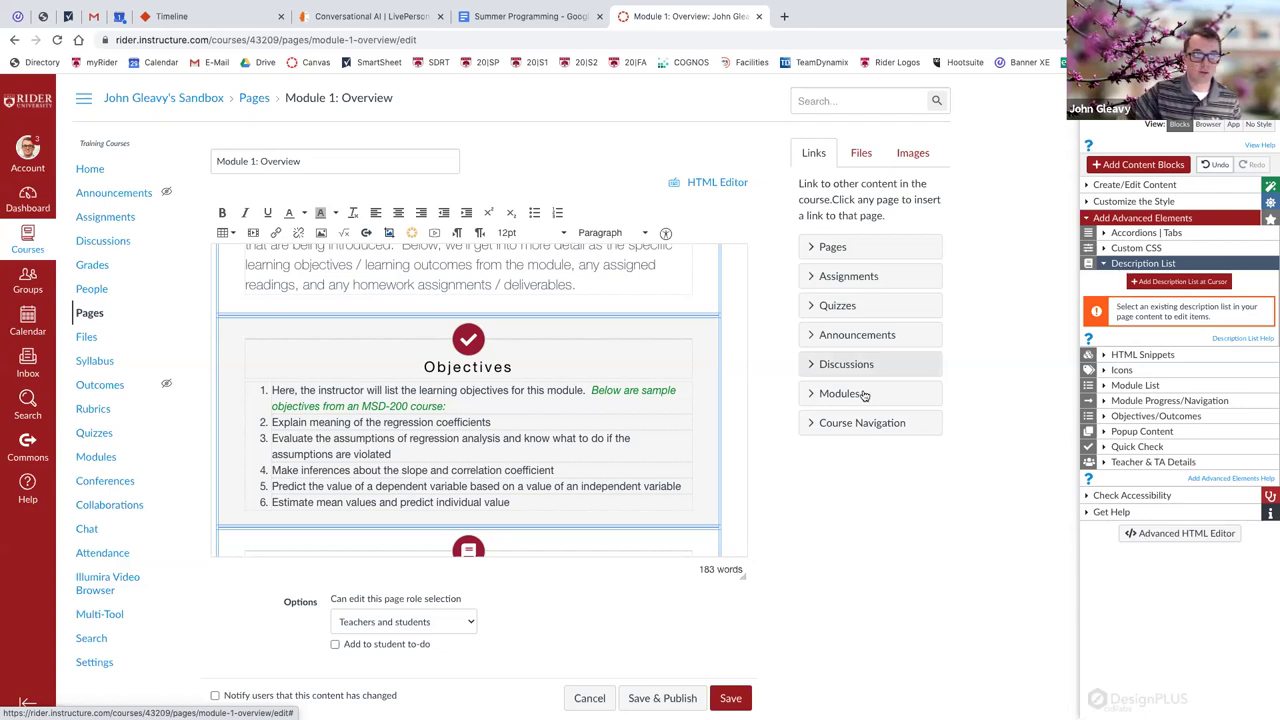
pyautogui.click(560, 504)
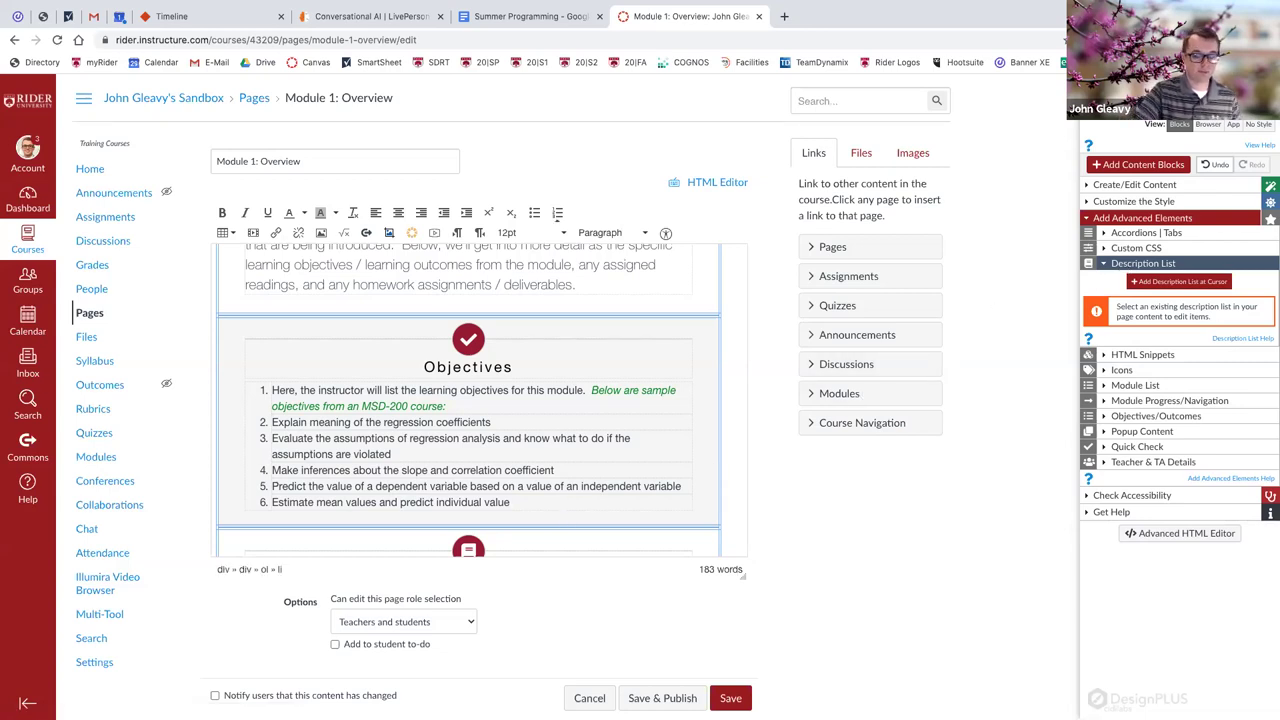
pyautogui.press('Return')
pyautogui.press('Return')
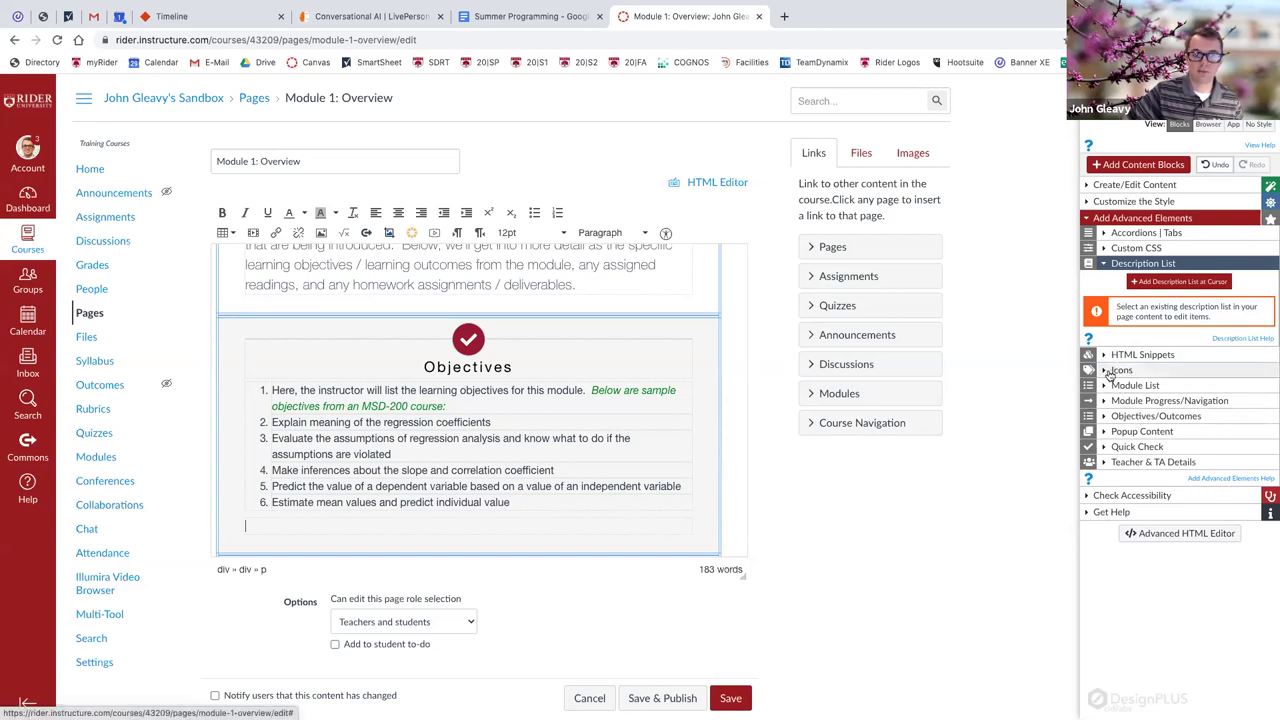
pyautogui.click(1148, 283)
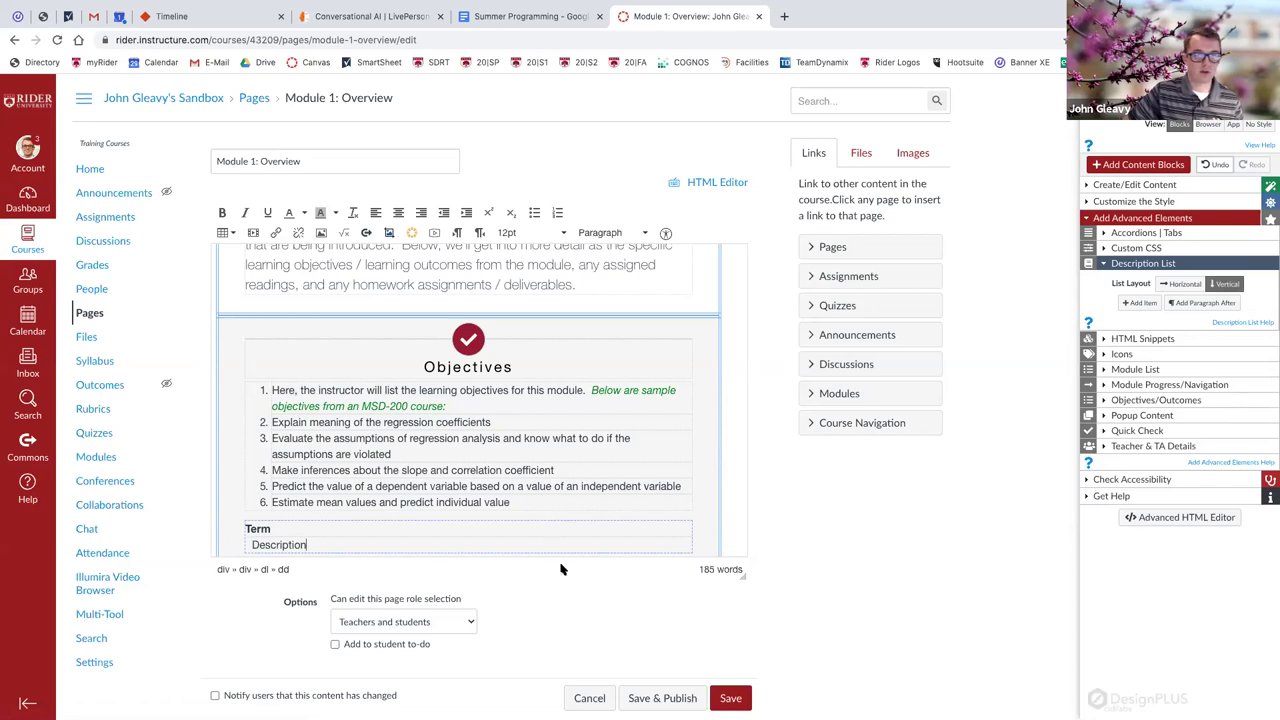
# Add four more term-and-description items to the description list in the Objectives section.
pyautogui.scroll(-2, 317, 475)
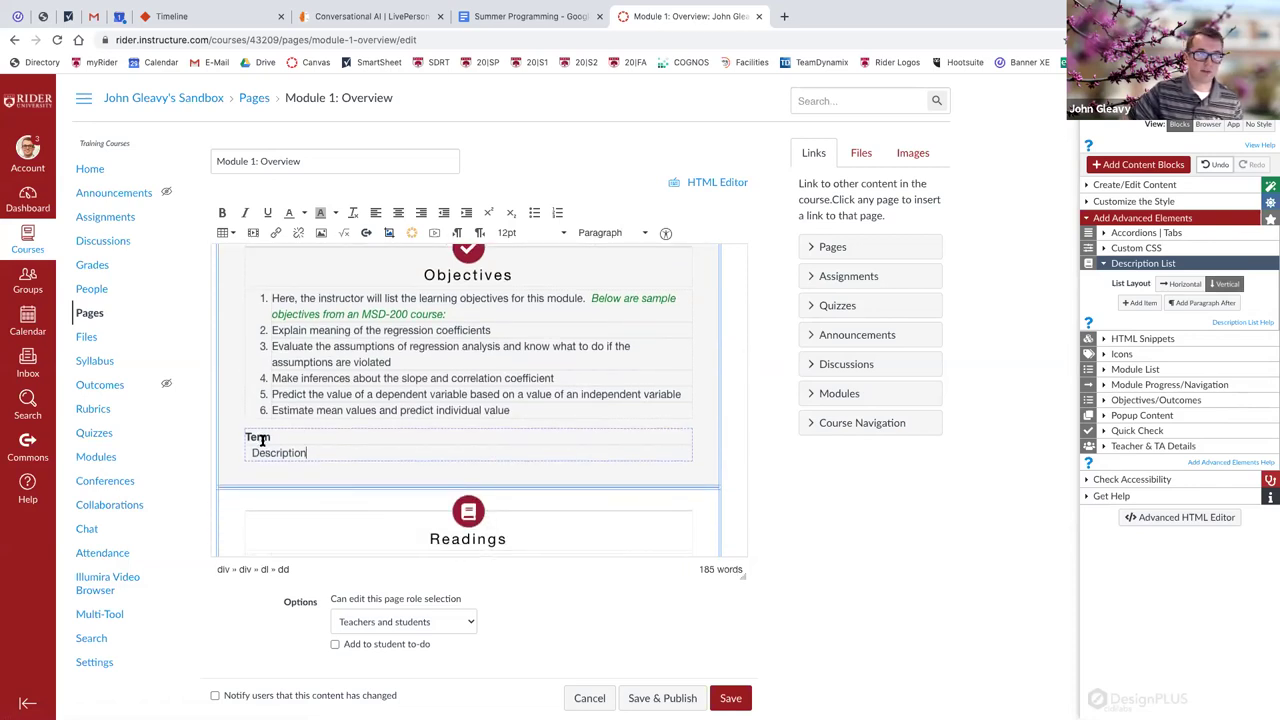
pyautogui.click(1140, 302)
pyautogui.click(1140, 302)
pyautogui.click(1140, 302)
pyautogui.click(1140, 302)
pyautogui.scroll(-3, 547, 504)
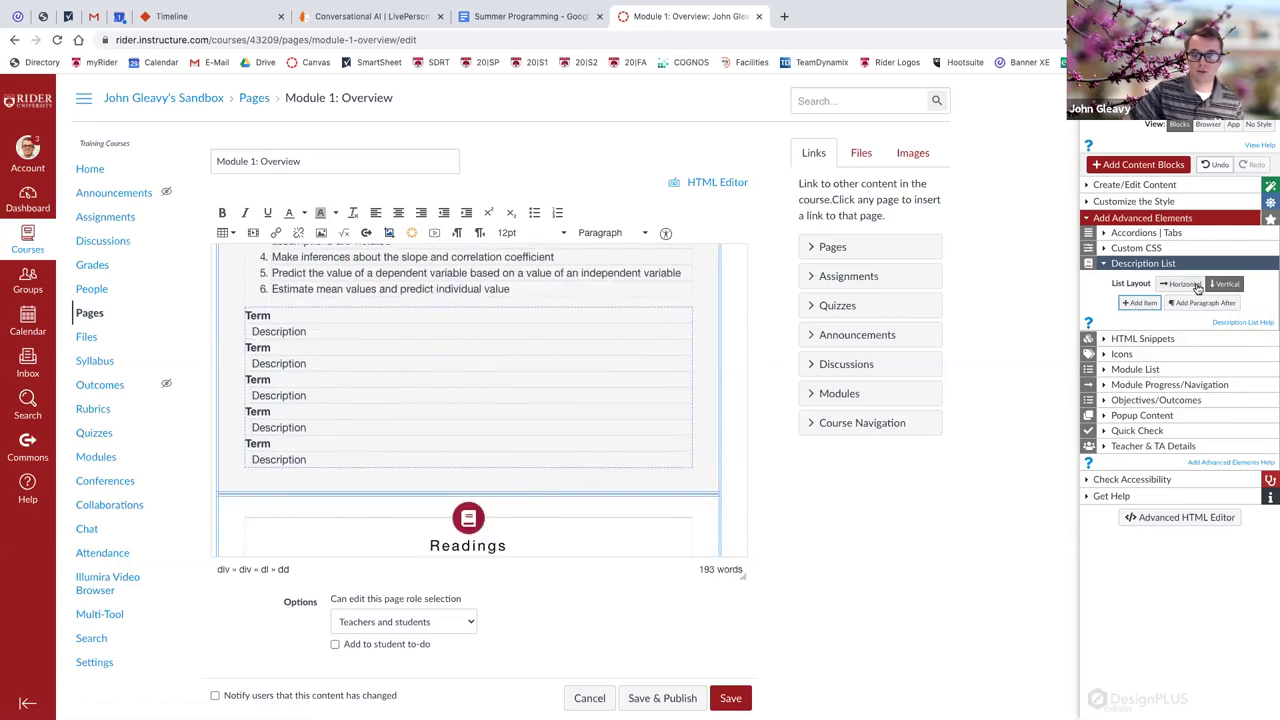
# Try the horizontal layout on the description list, set it back to vertical, and add an empty paragraph below the list.
pyautogui.click(1177, 288)
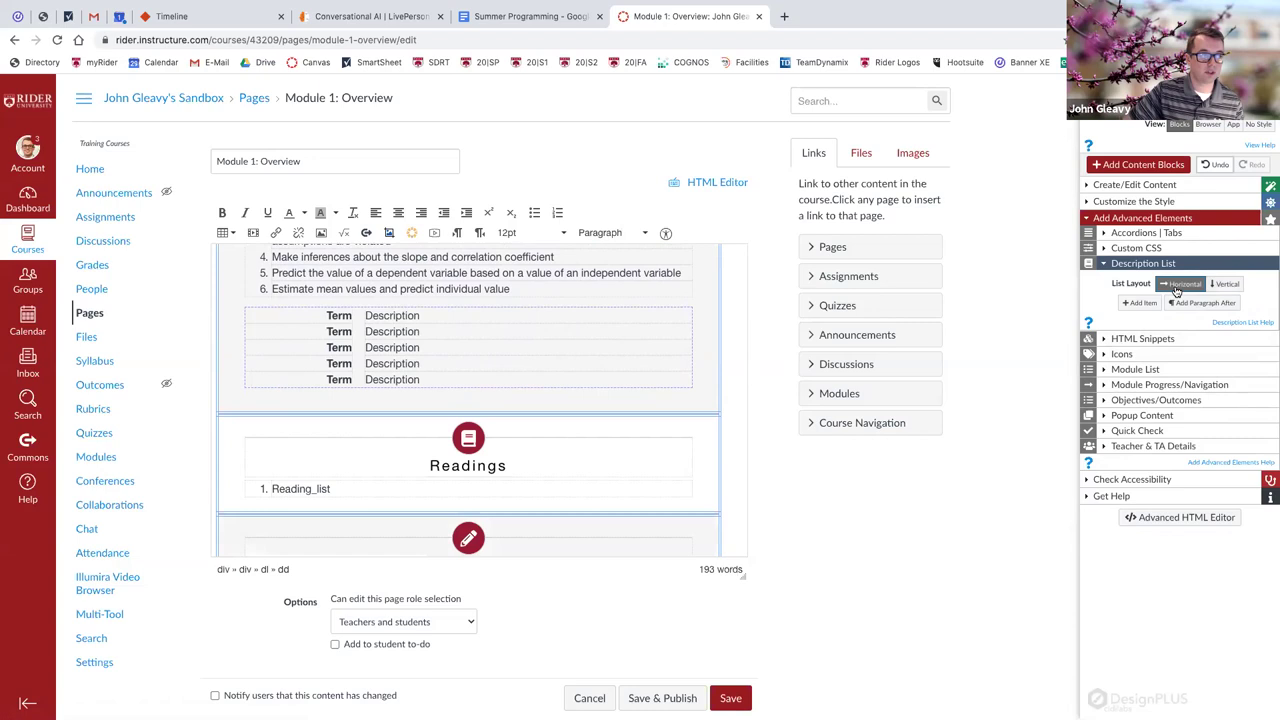
pyautogui.click(1229, 286)
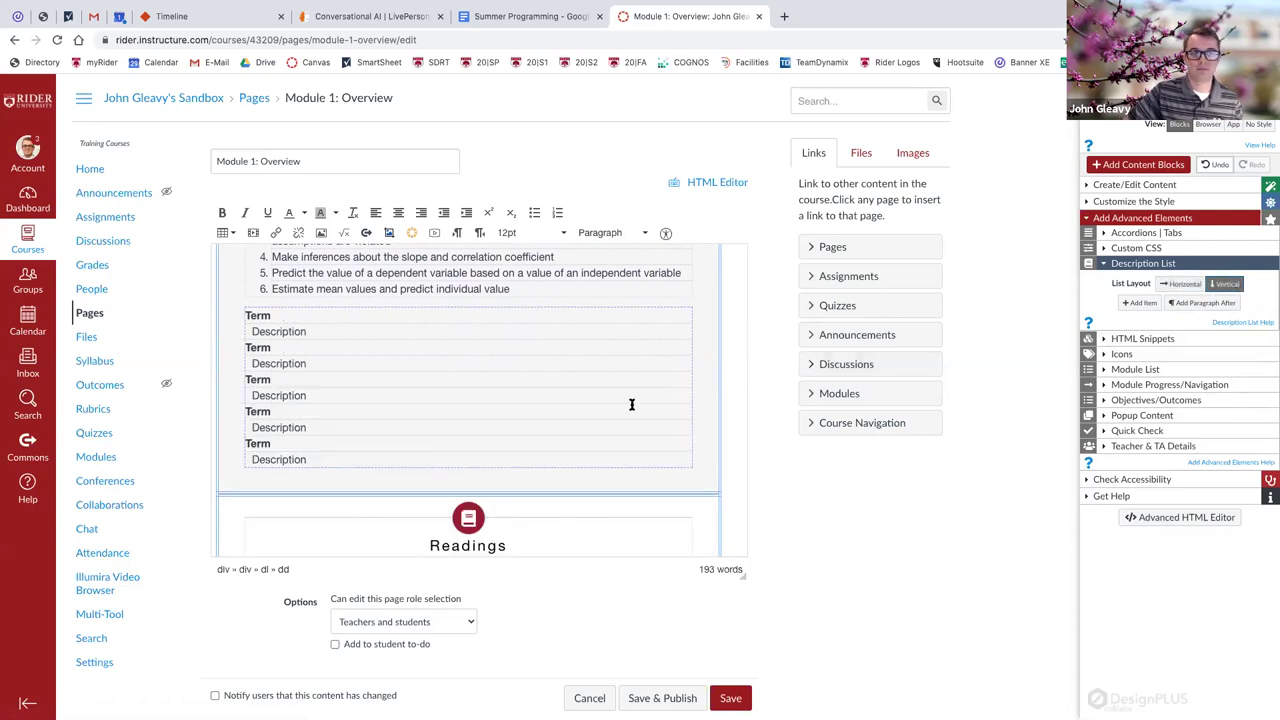
pyautogui.press('Return')
pyautogui.press('Return')
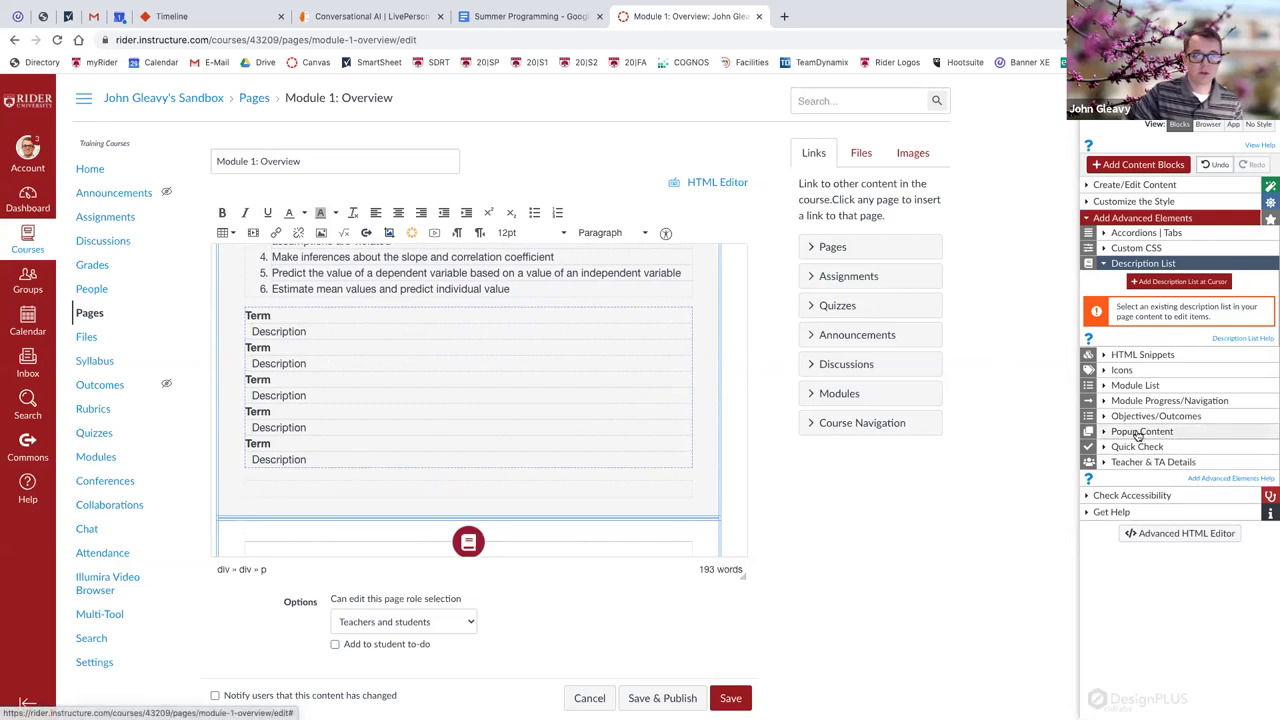
# Insert a Basic Progress Bar from the module progress elements in a new paragraph below the Learning Activities list.
pyautogui.click(1137, 400)
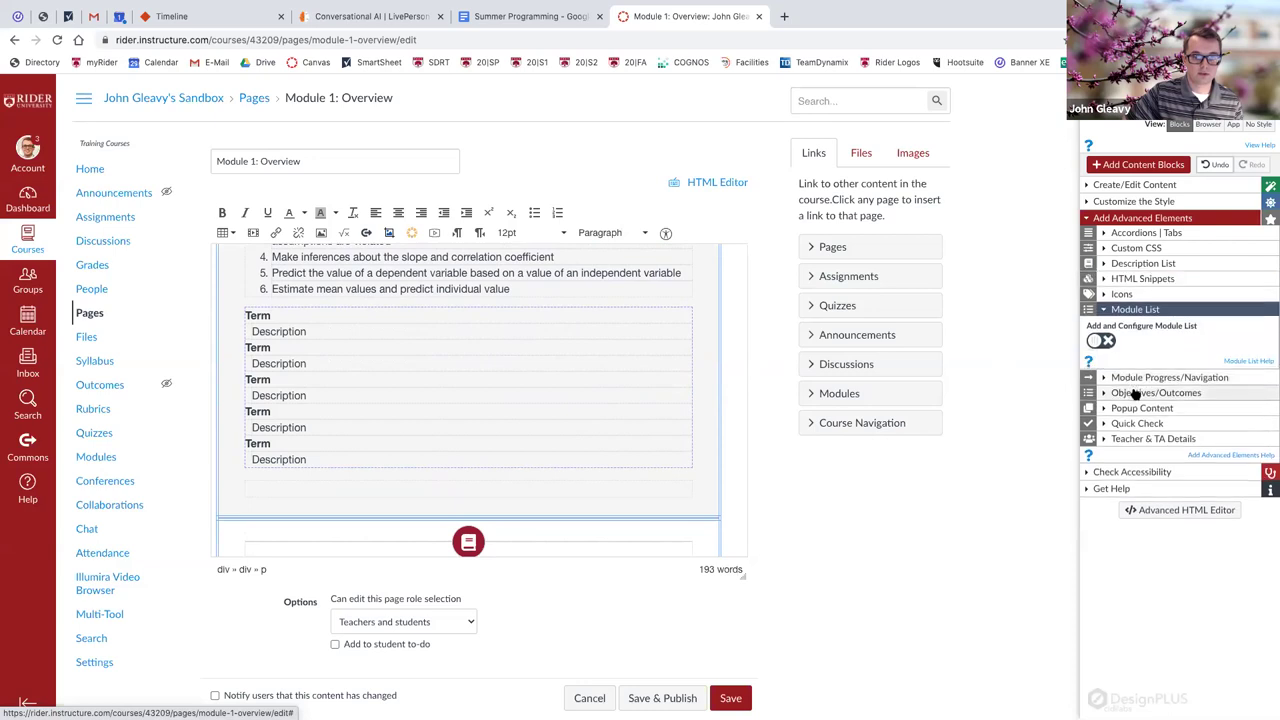
pyautogui.scroll(-1, 1135, 405)
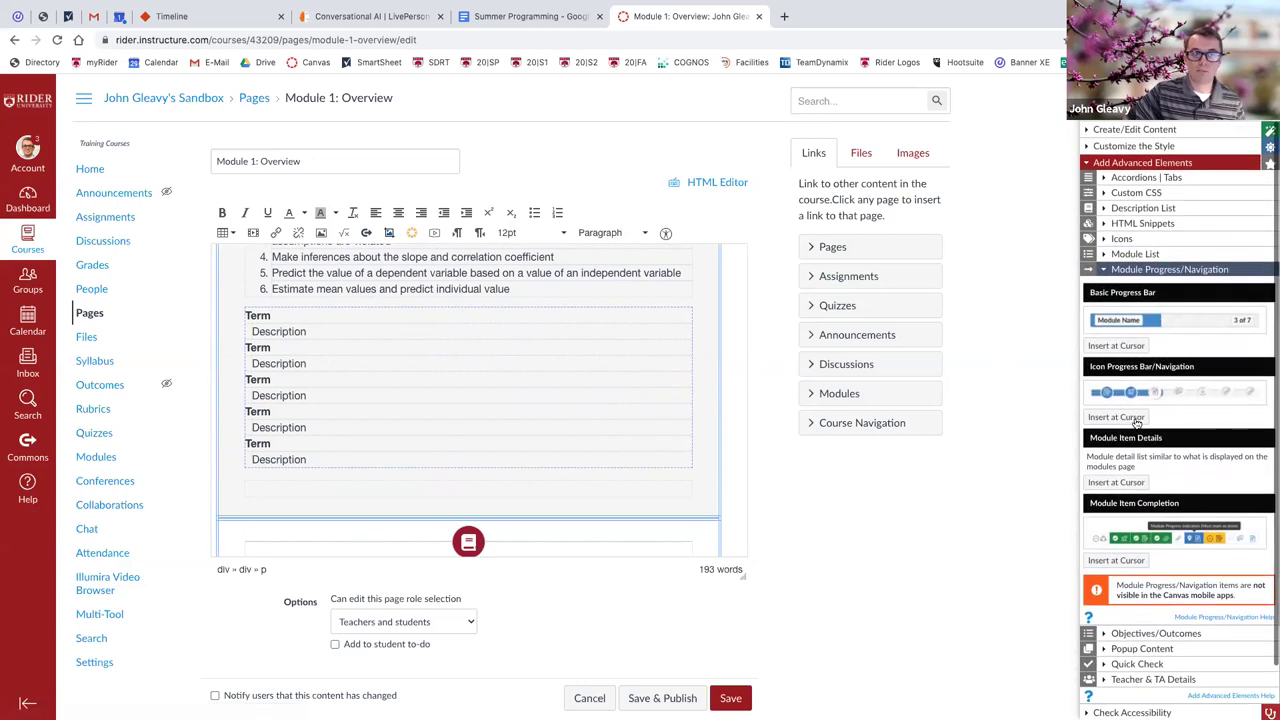
pyautogui.scroll(-5, 449, 434)
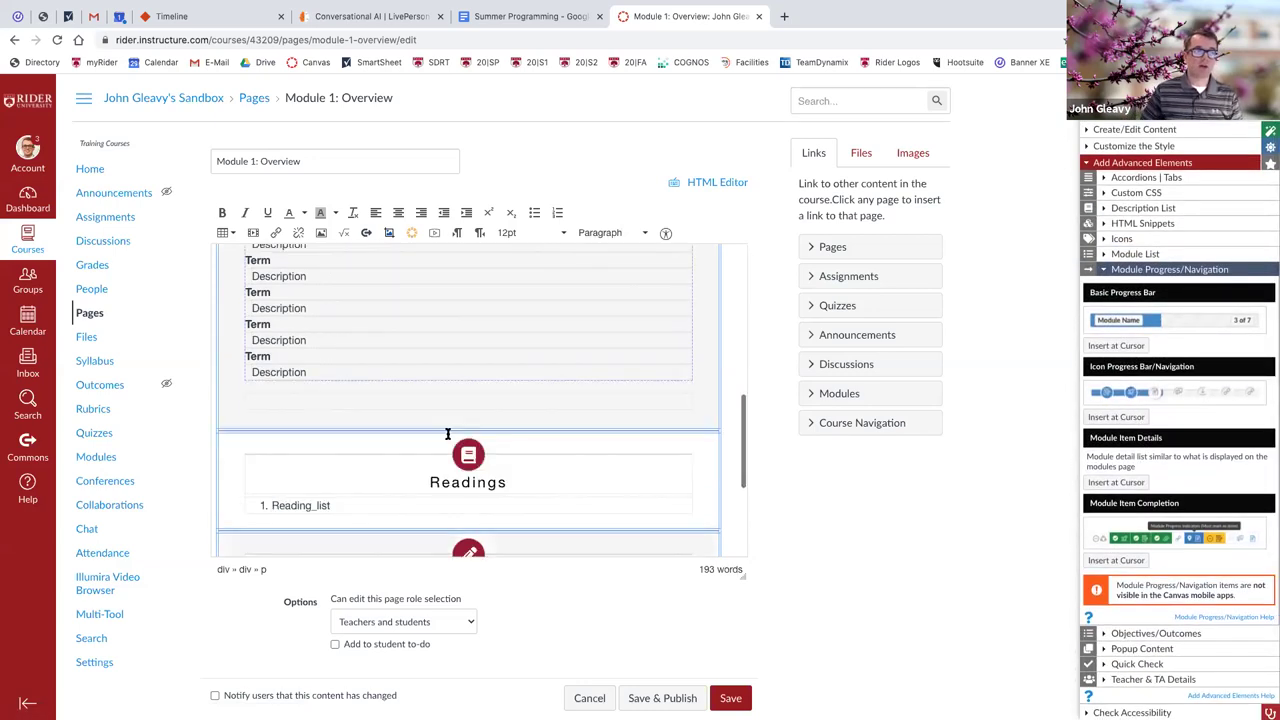
pyautogui.click(633, 469)
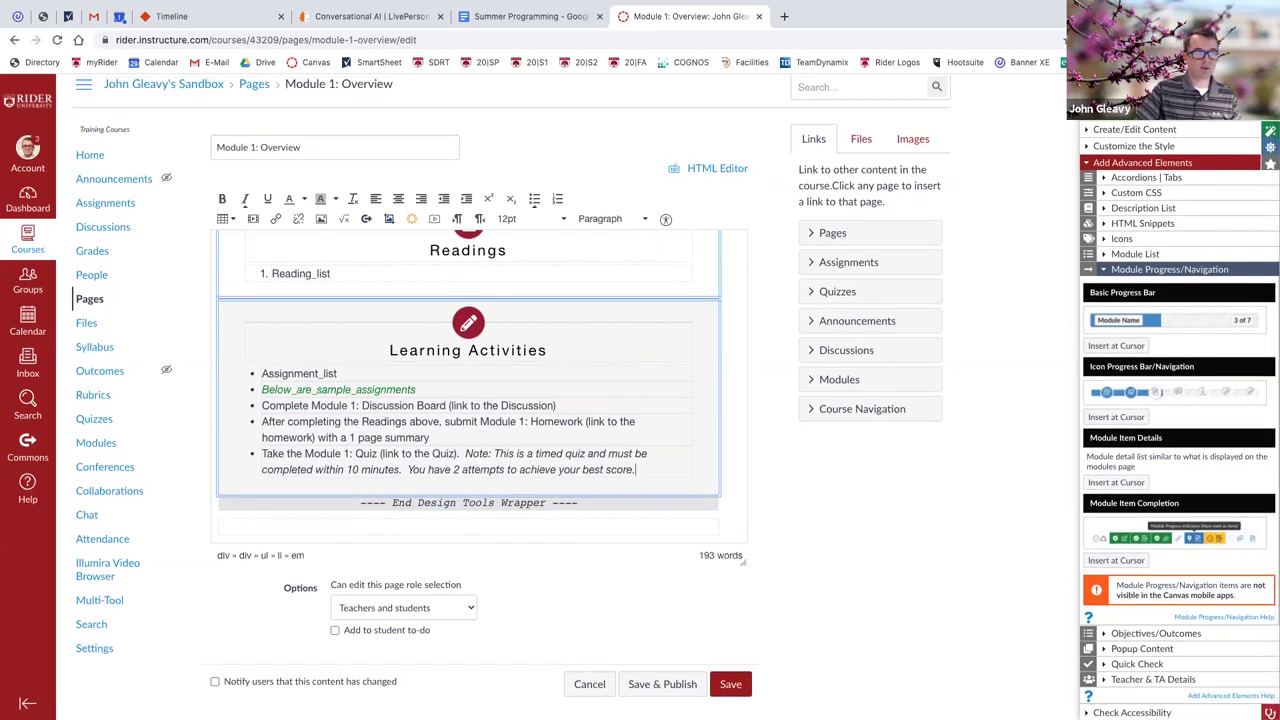
pyautogui.press('Return')
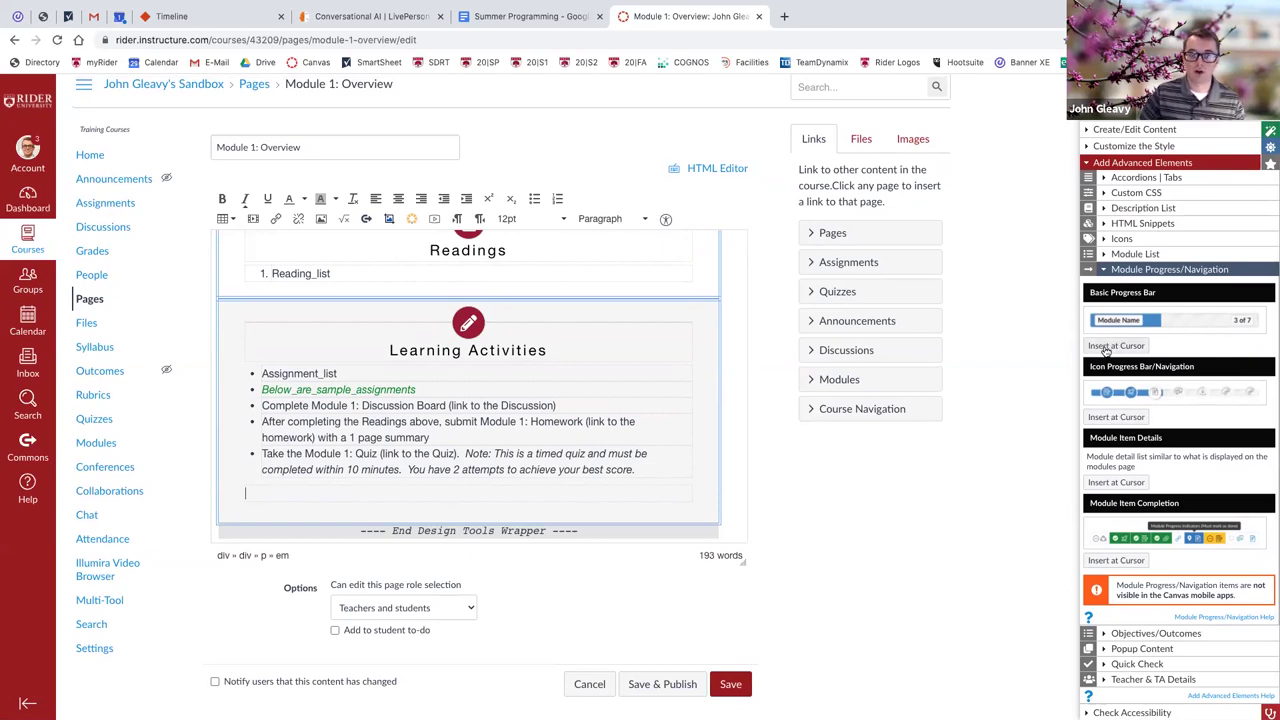
pyautogui.click(1110, 346)
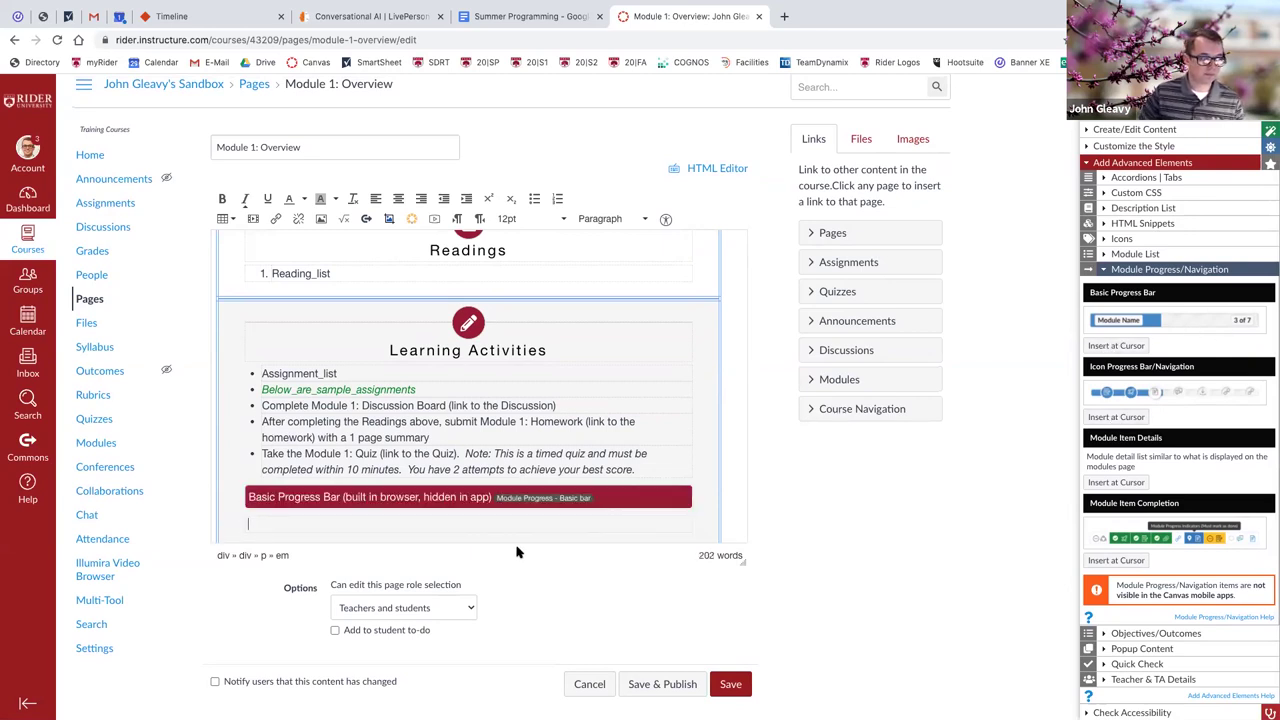
# Save the Module 1: Overview page and review the saved page from its banner down to the module progress bar.
pyautogui.click(737, 681)
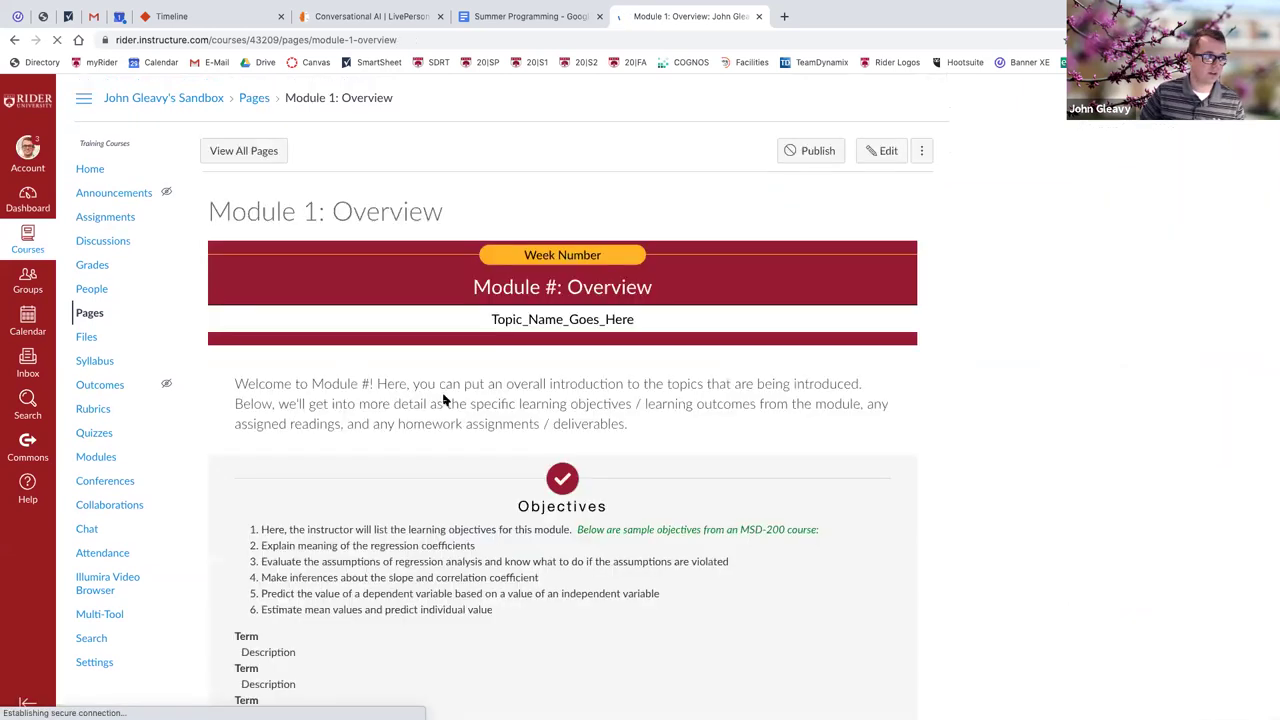
pyautogui.scroll(-5, 266, 346)
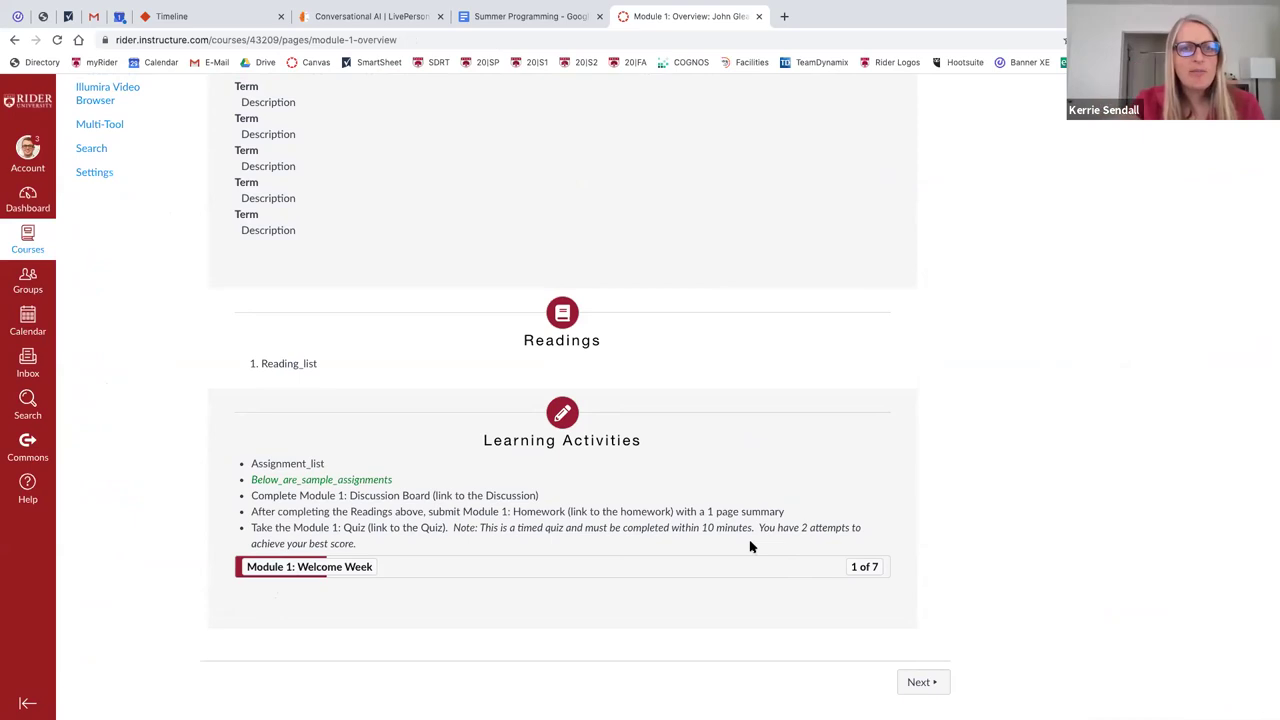
pyautogui.scroll(5, 954, 400)
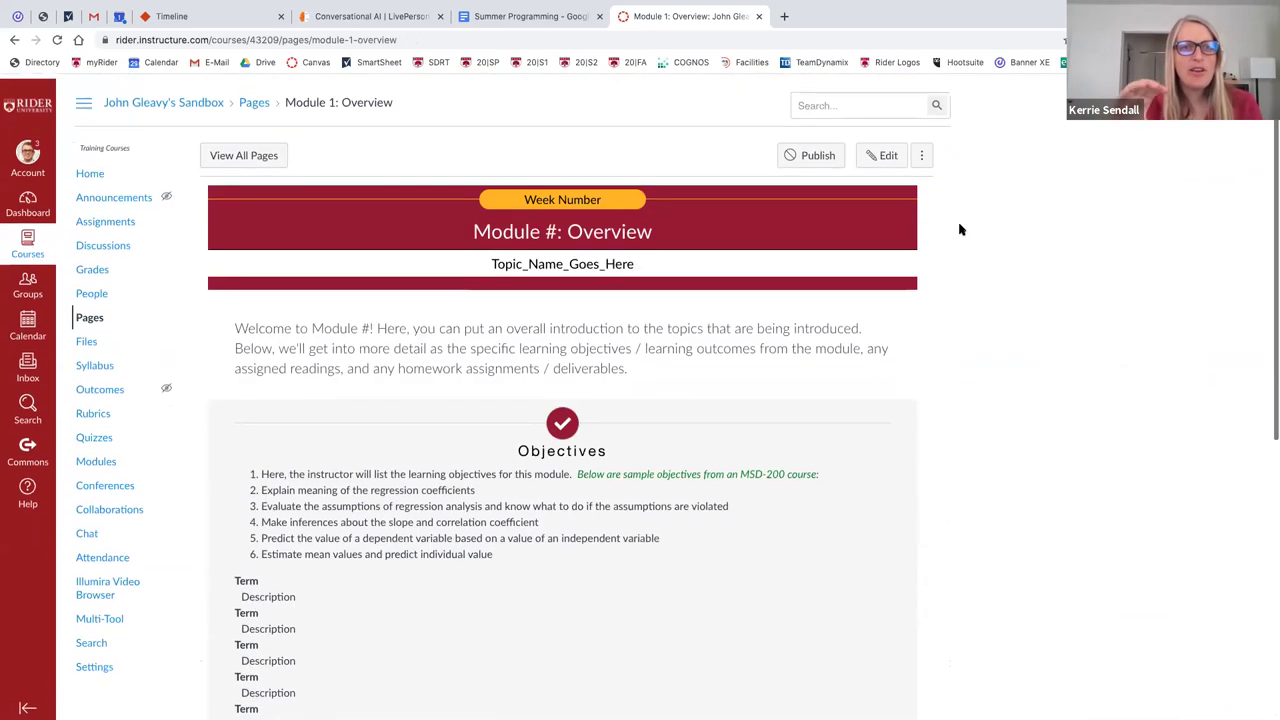
# Reopen the Module 1: Overview page for editing and look through the institution templates available for copying, without choosing one.
pyautogui.click(879, 155)
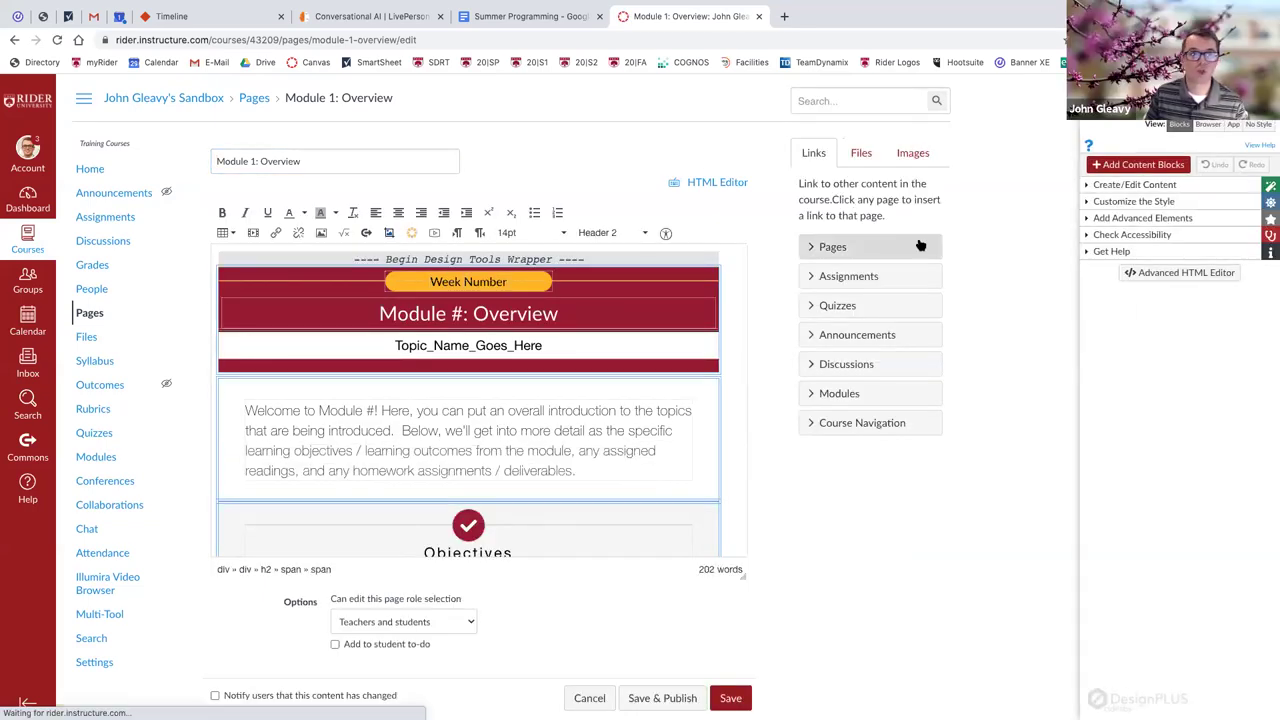
pyautogui.click(1131, 186)
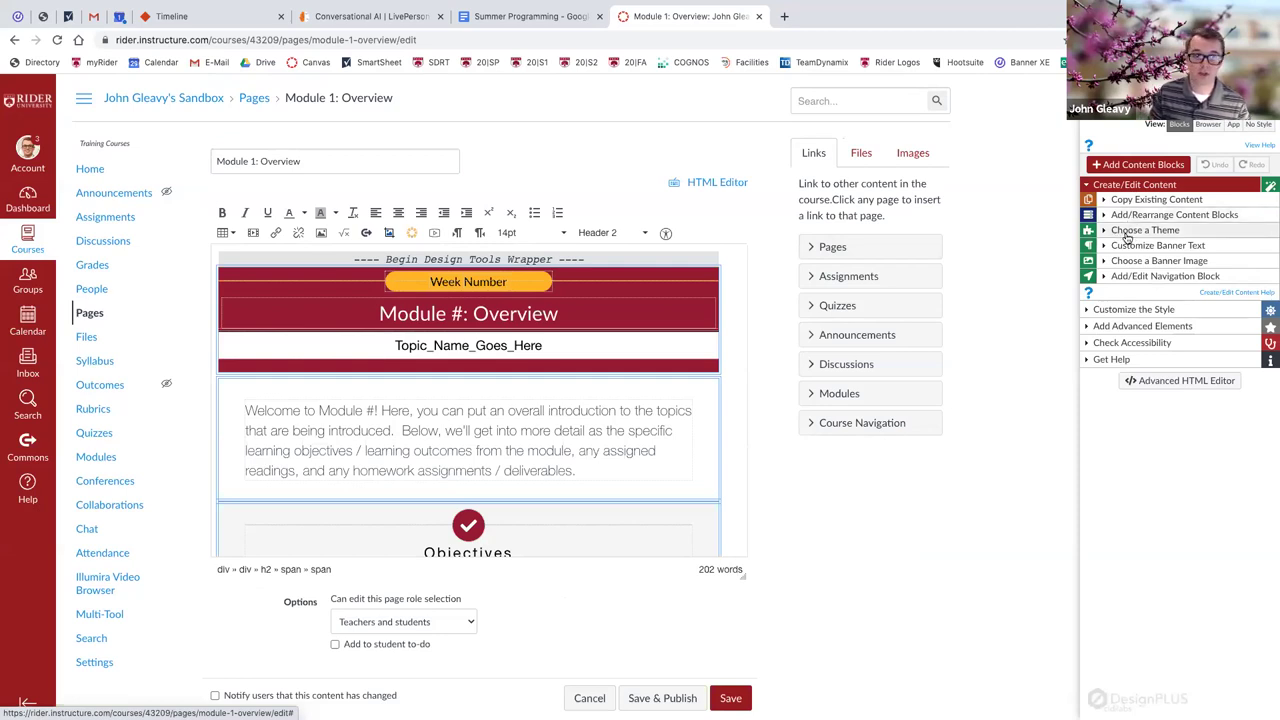
pyautogui.click(1134, 204)
pyautogui.click(1128, 313)
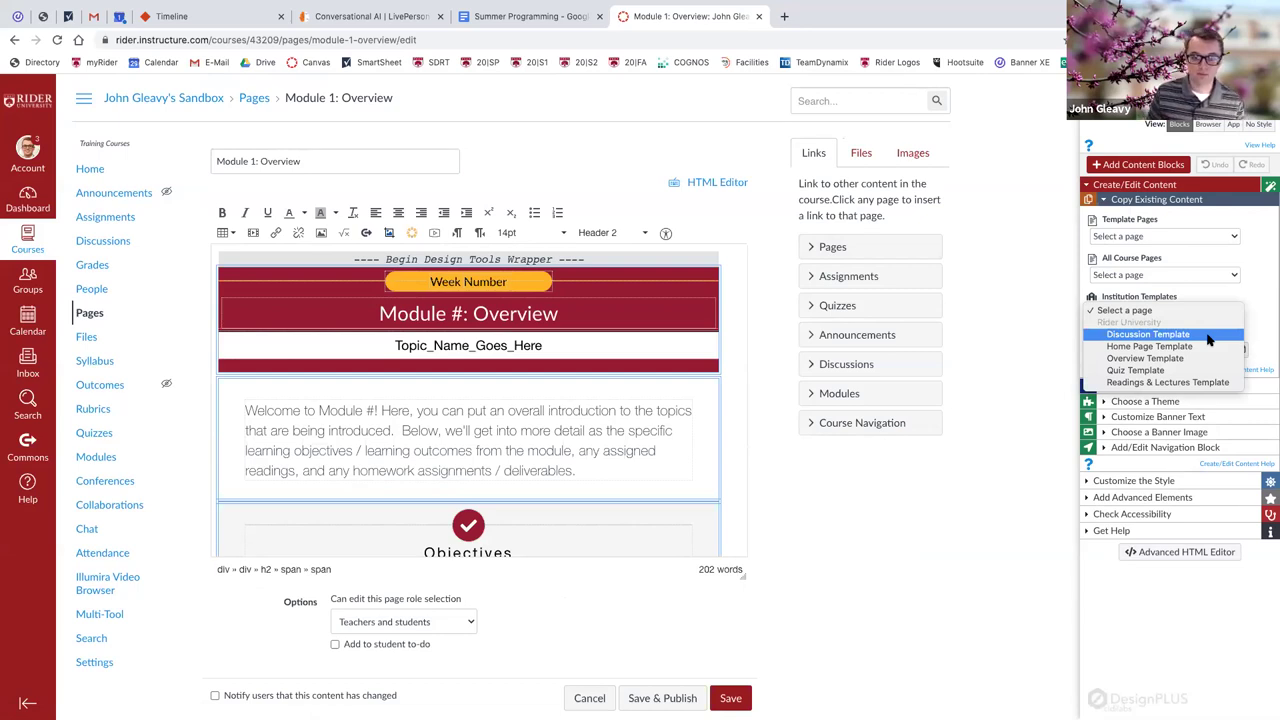
pyautogui.click(1252, 318)
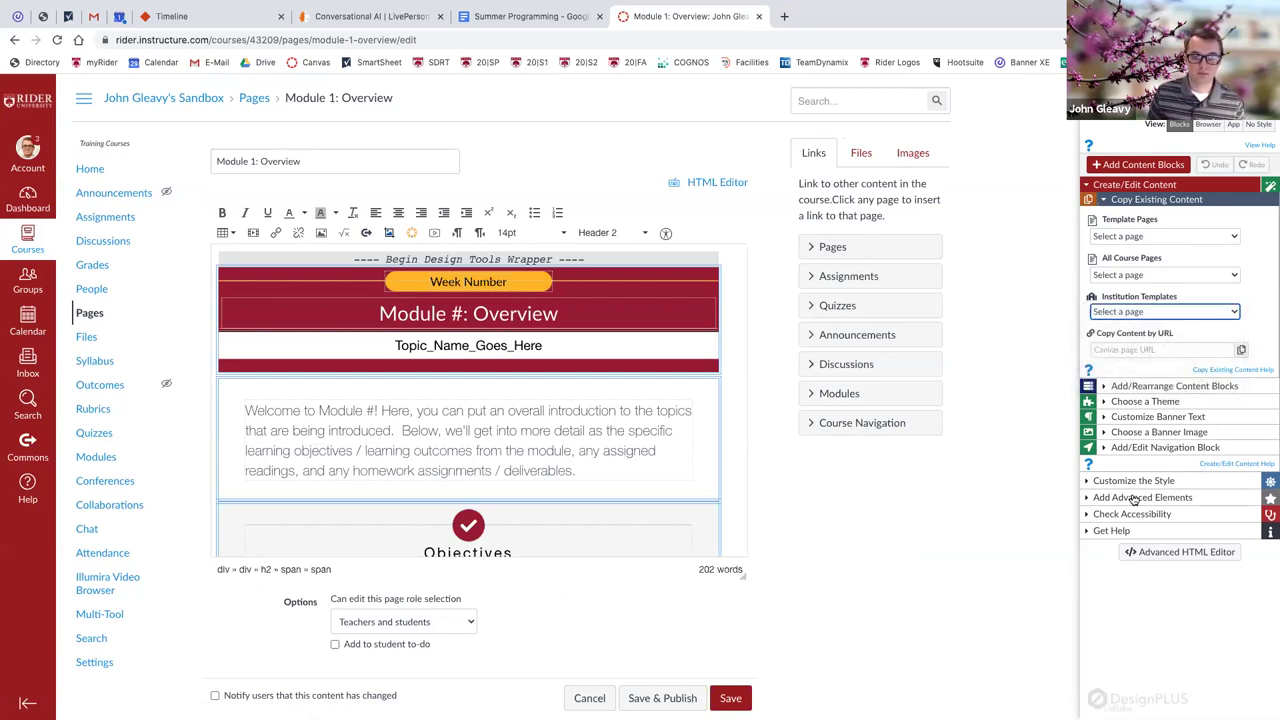
# Look over the available advanced elements and the page's Objectives, Readings and Learning Activities sections down to the progress bar.
pyautogui.click(1133, 498)
pyautogui.scroll(-1, 669, 447)
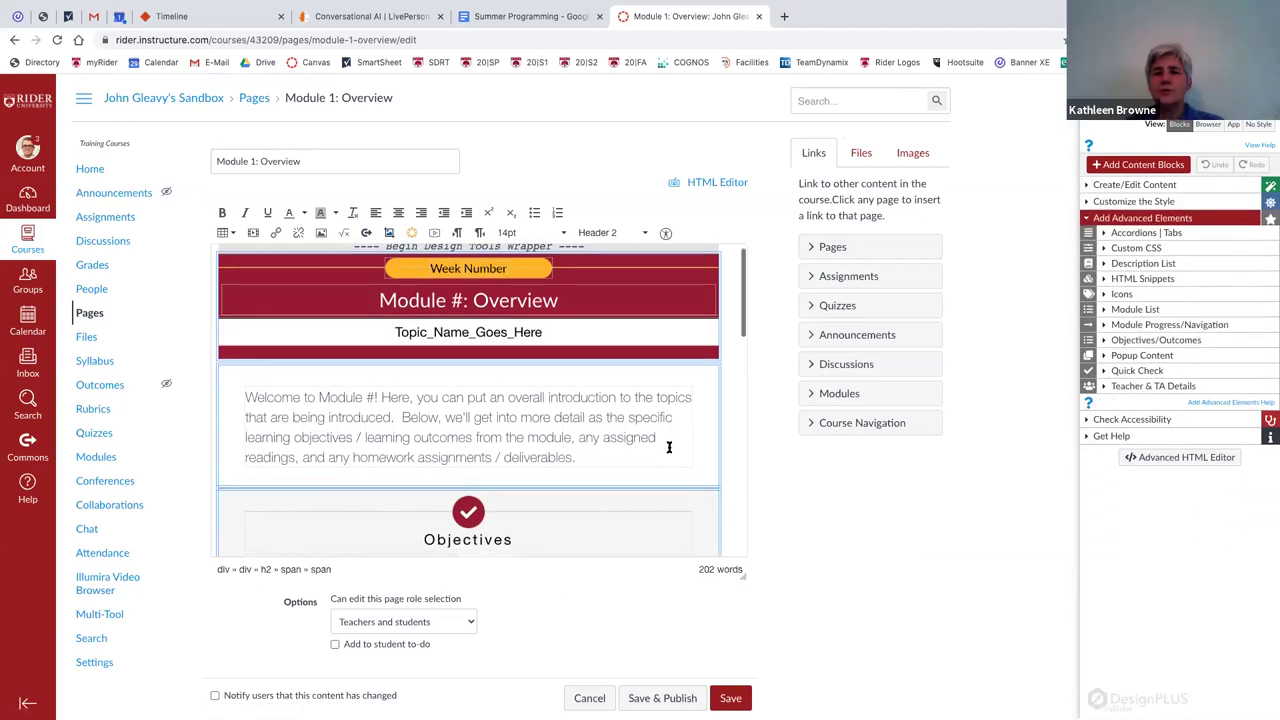
pyautogui.scroll(-3, 669, 447)
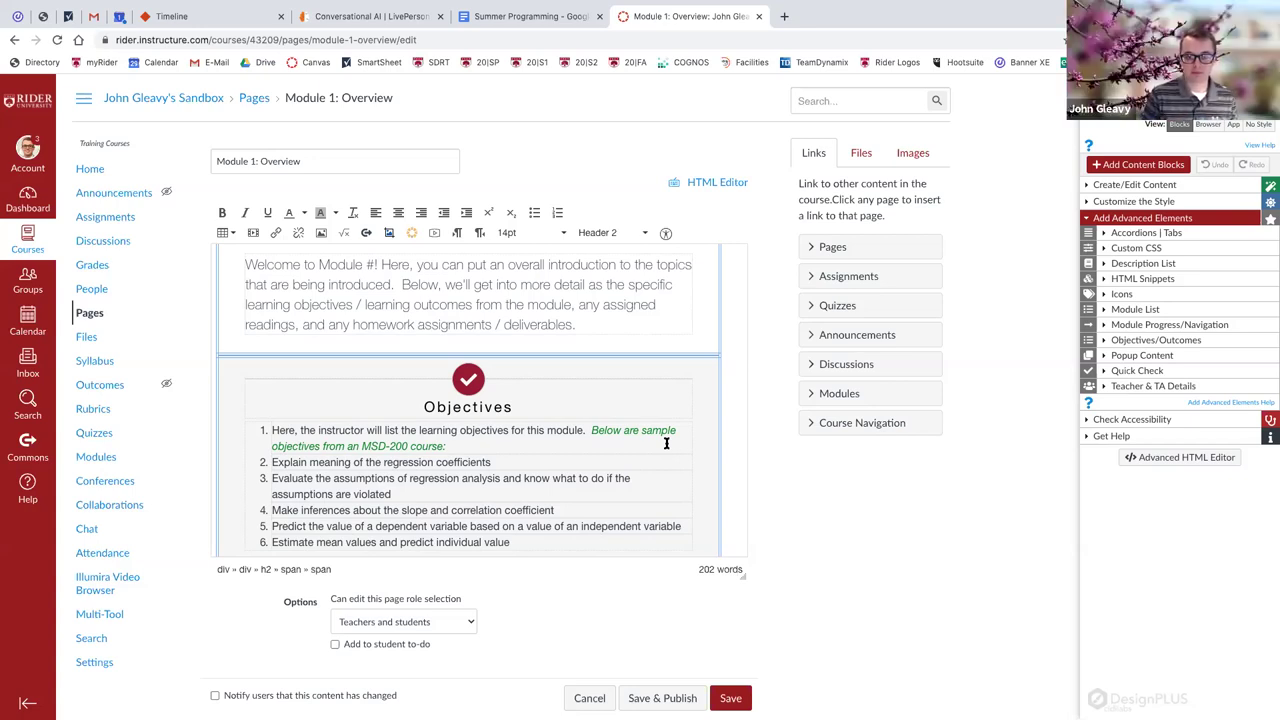
pyautogui.scroll(-10, 630, 440)
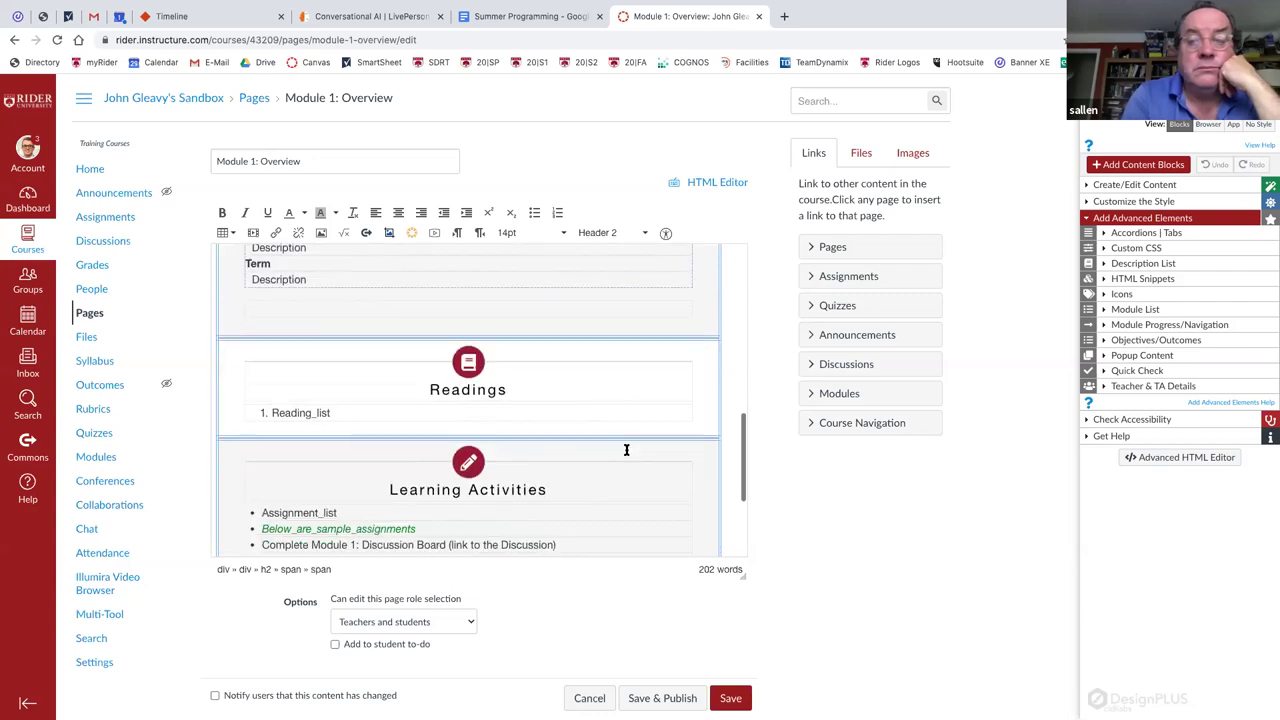
pyautogui.scroll(2, 540, 380)
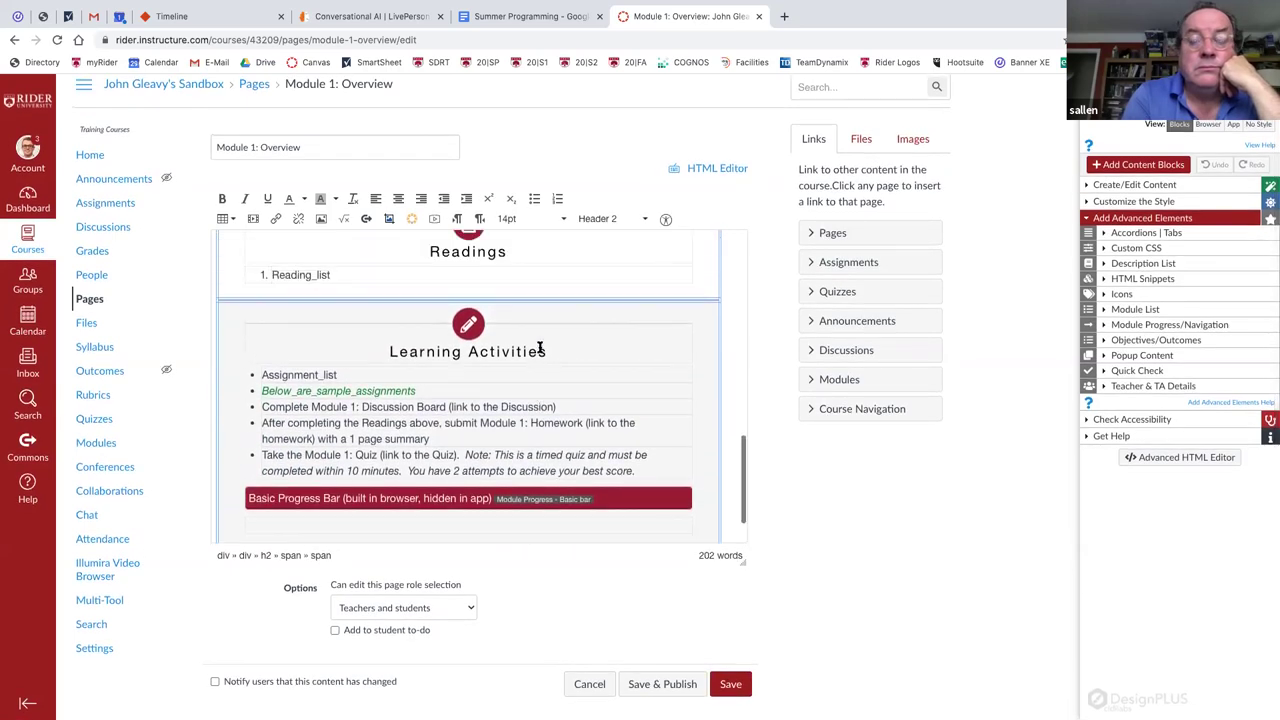
pyautogui.click(497, 318)
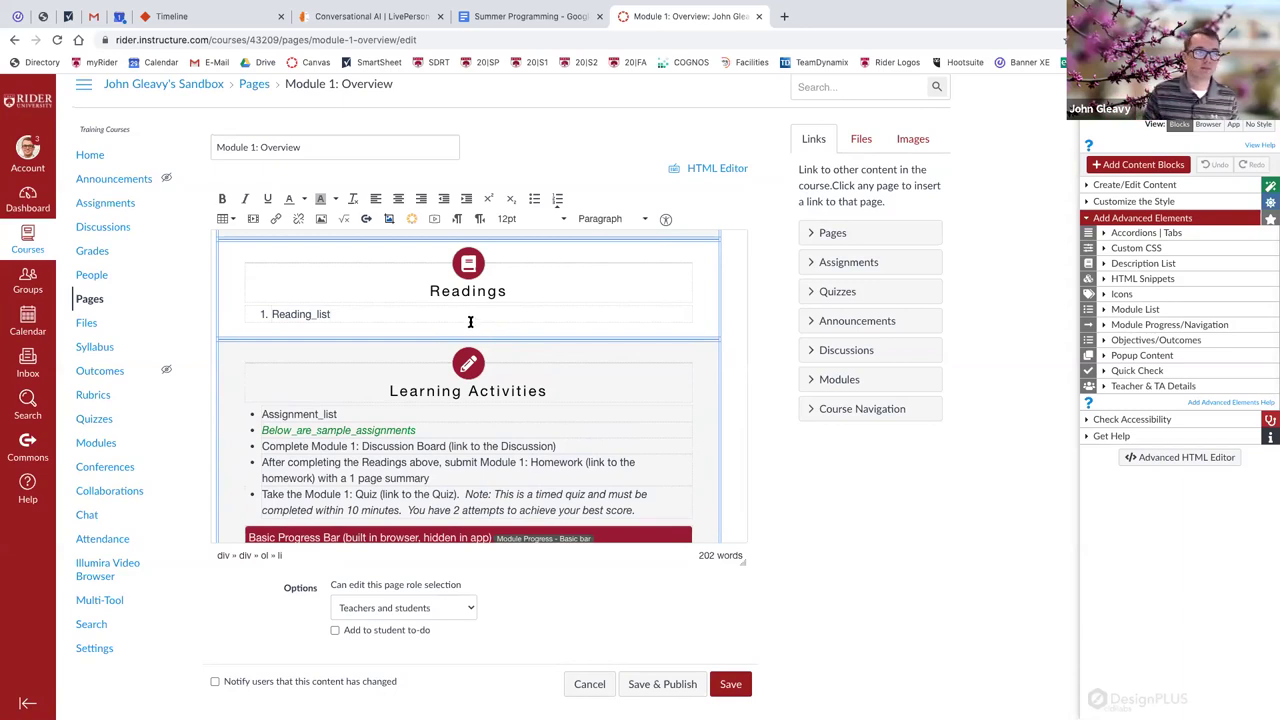
pyautogui.scroll(-2, 466, 330)
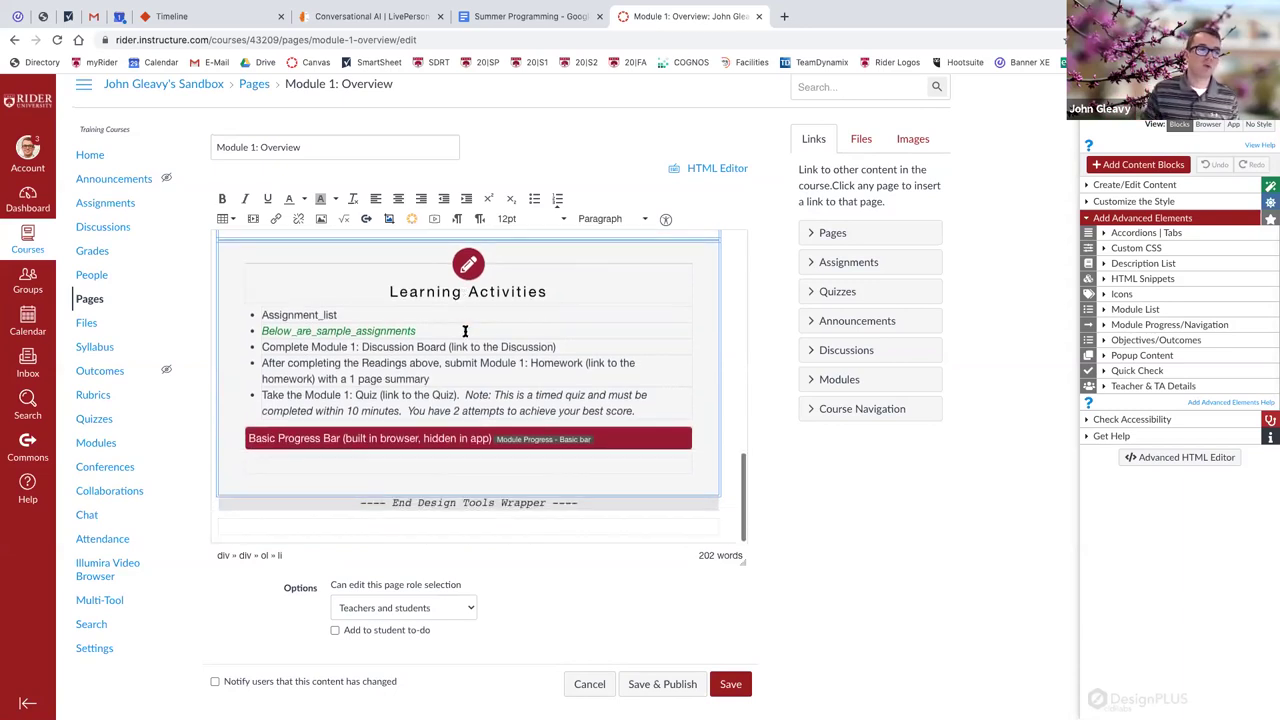
pyautogui.click(564, 463)
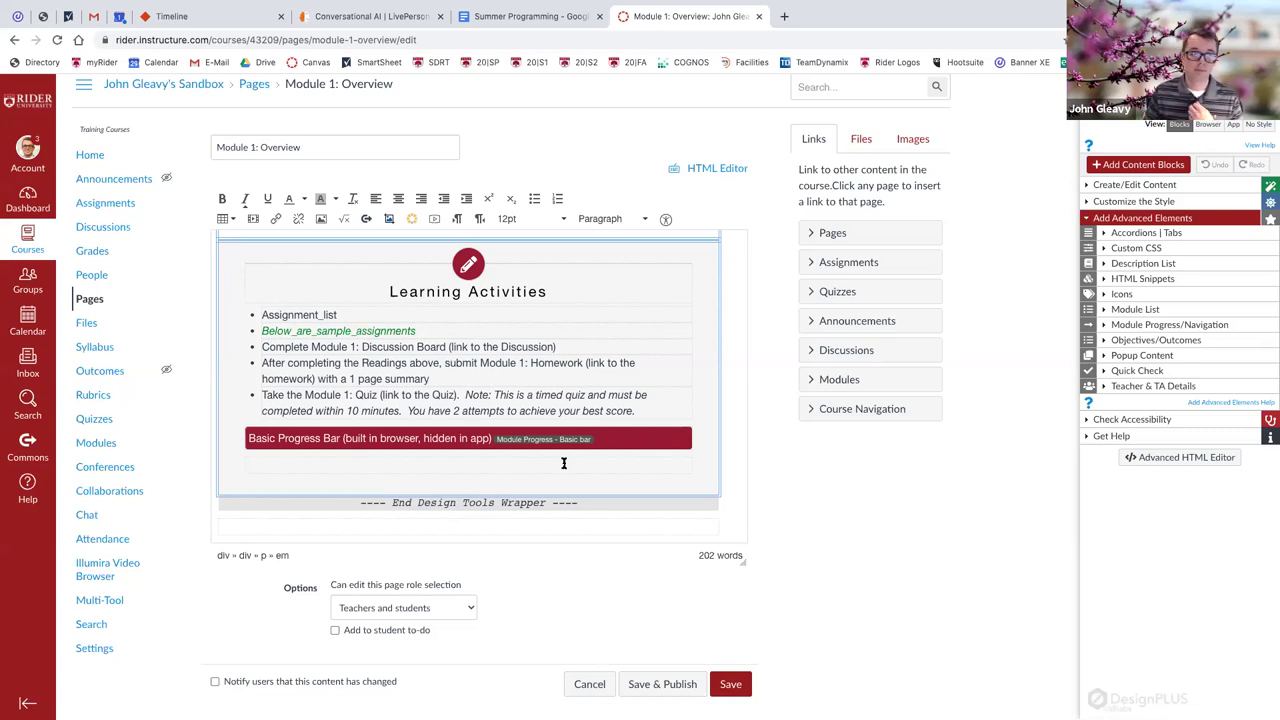
pyautogui.click(564, 463)
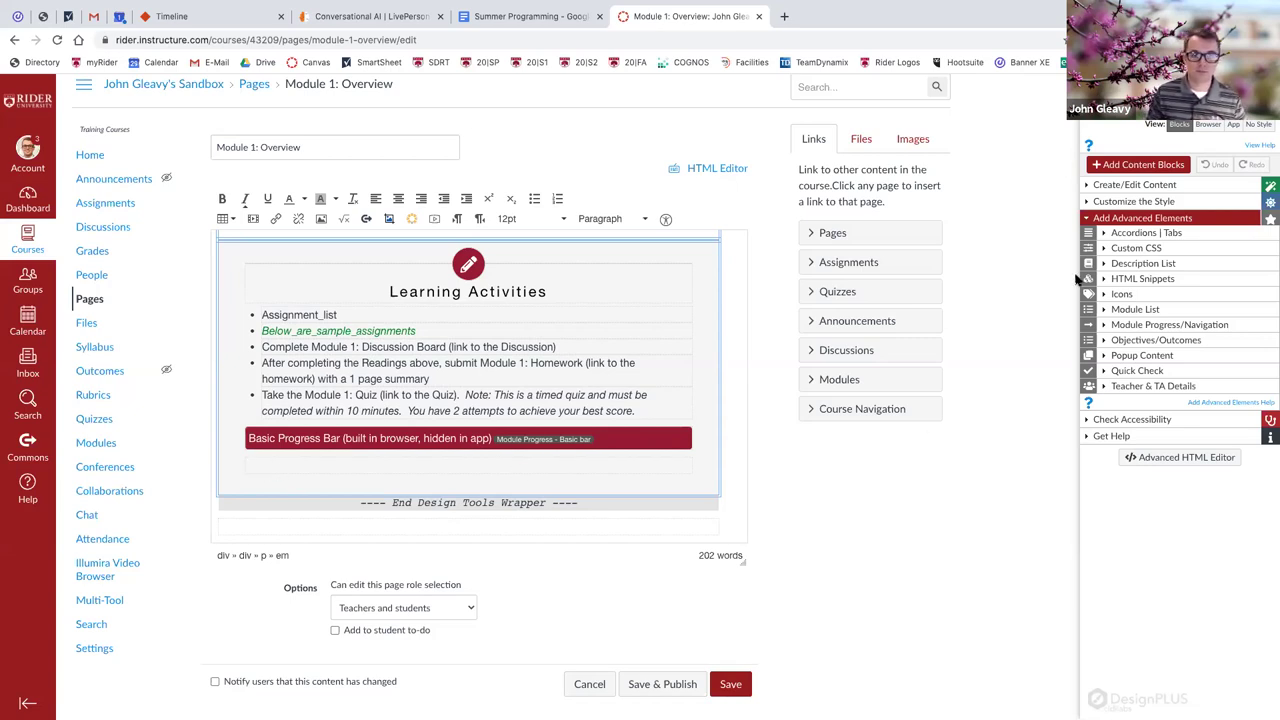
pyautogui.click(1115, 222)
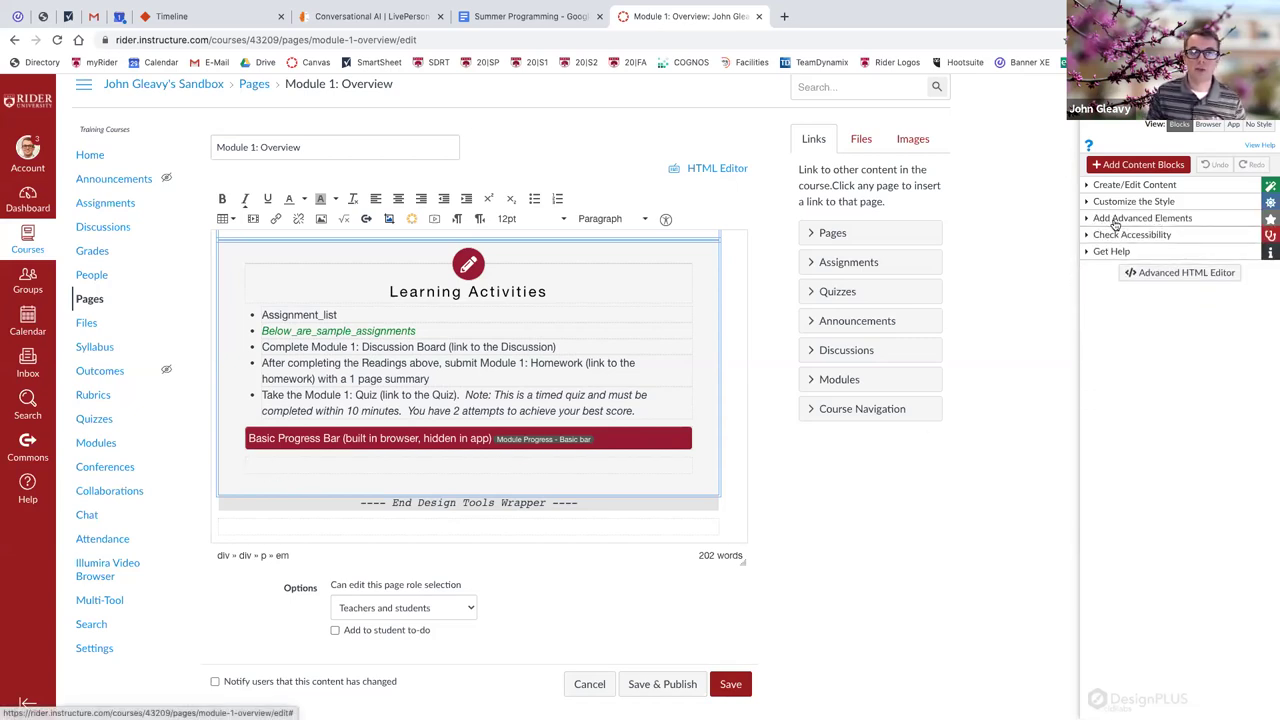
# Add a Quick Check from the advanced elements as a new block below the Learning Activities section.
pyautogui.click(1115, 222)
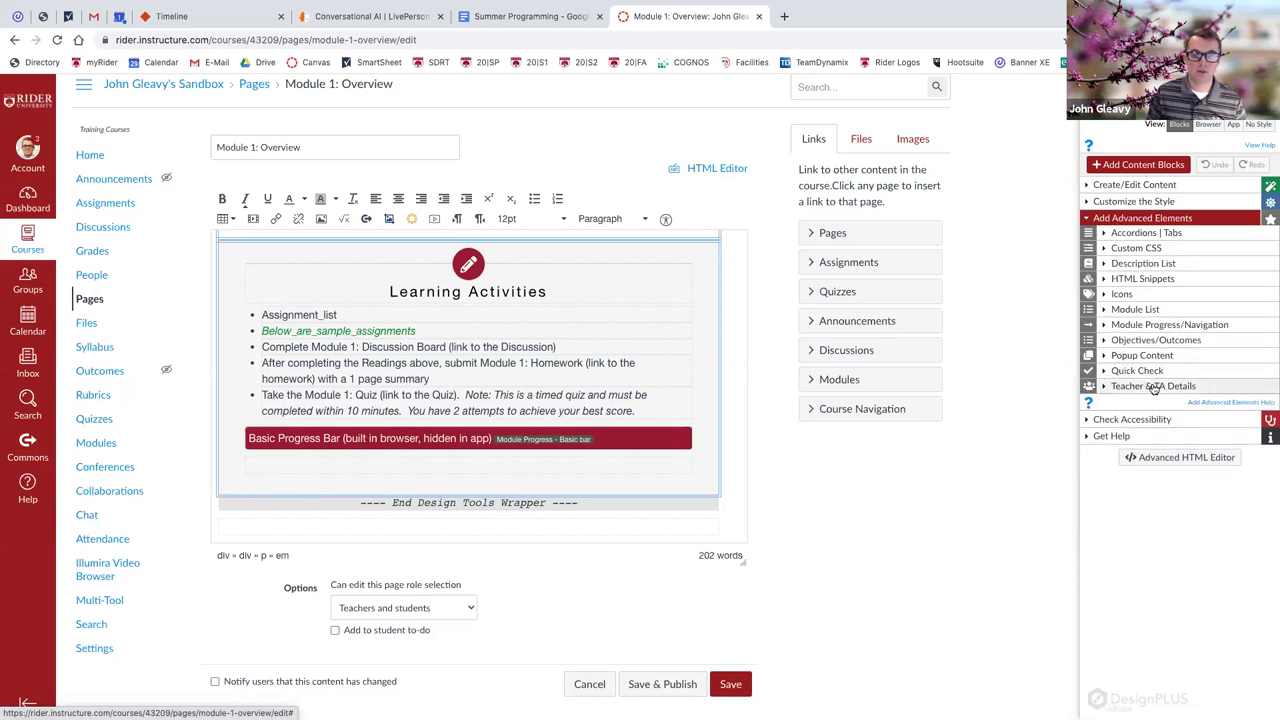
pyautogui.click(1140, 371)
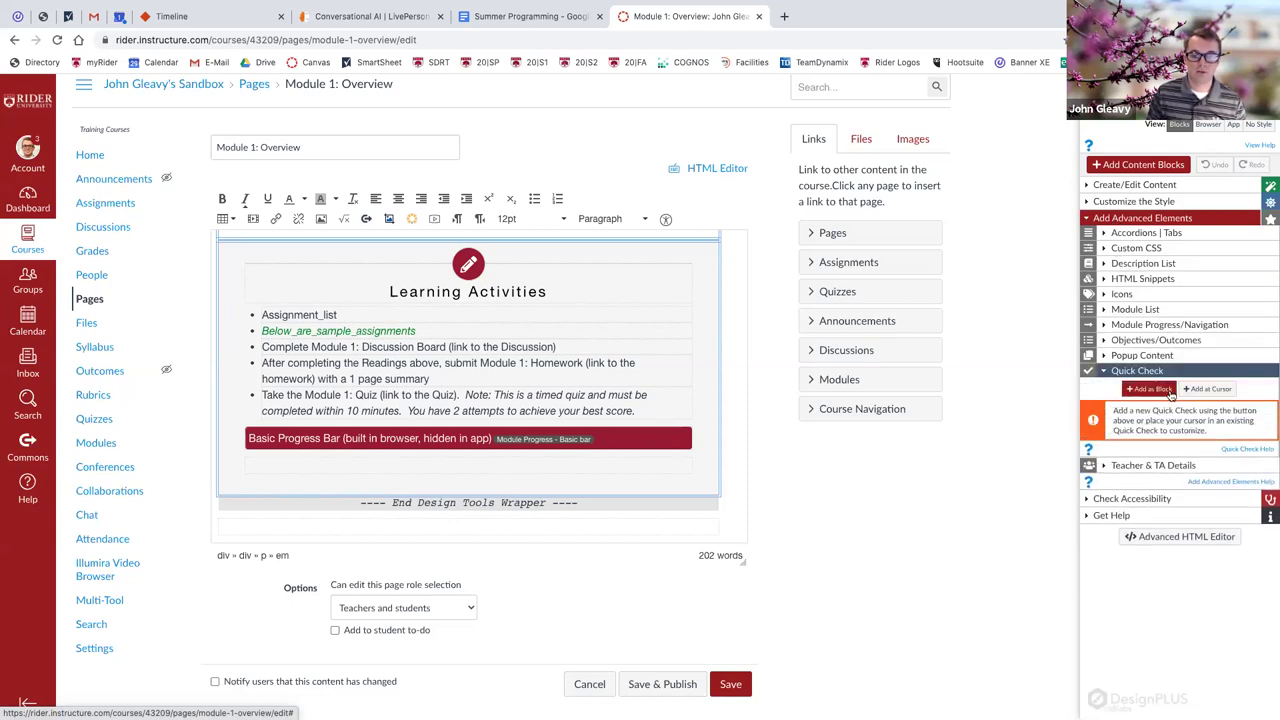
pyautogui.click(1160, 390)
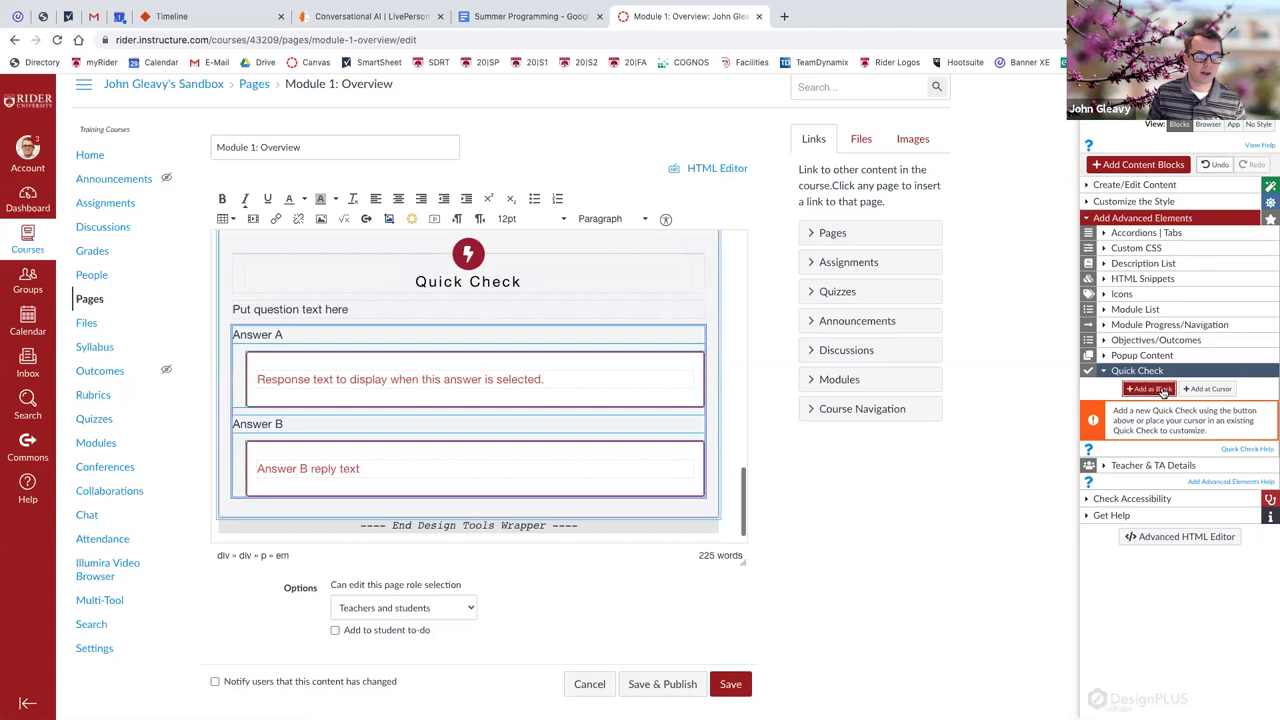
# Look over the Quick Check's question and answer texts and mark Answer A as the correct answer.
pyautogui.click(278, 332)
pyautogui.moveTo(350, 309); pyautogui.dragTo(254, 307)
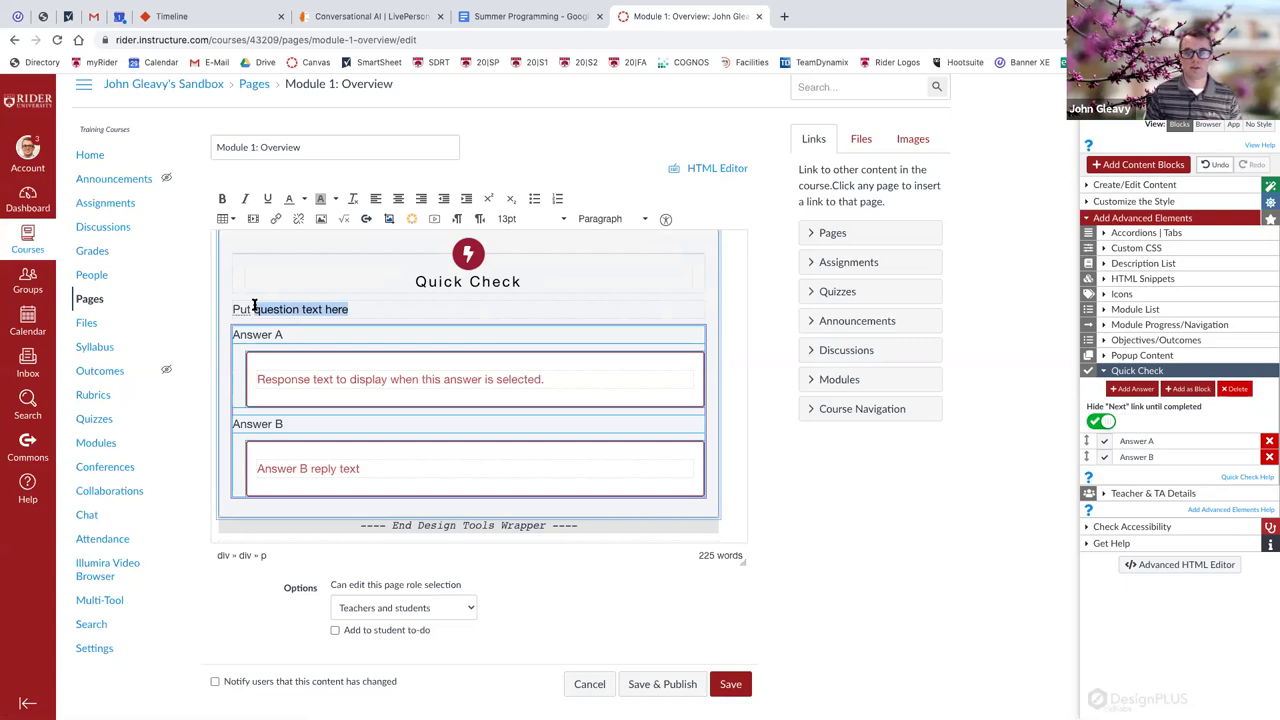
pyautogui.click(272, 424)
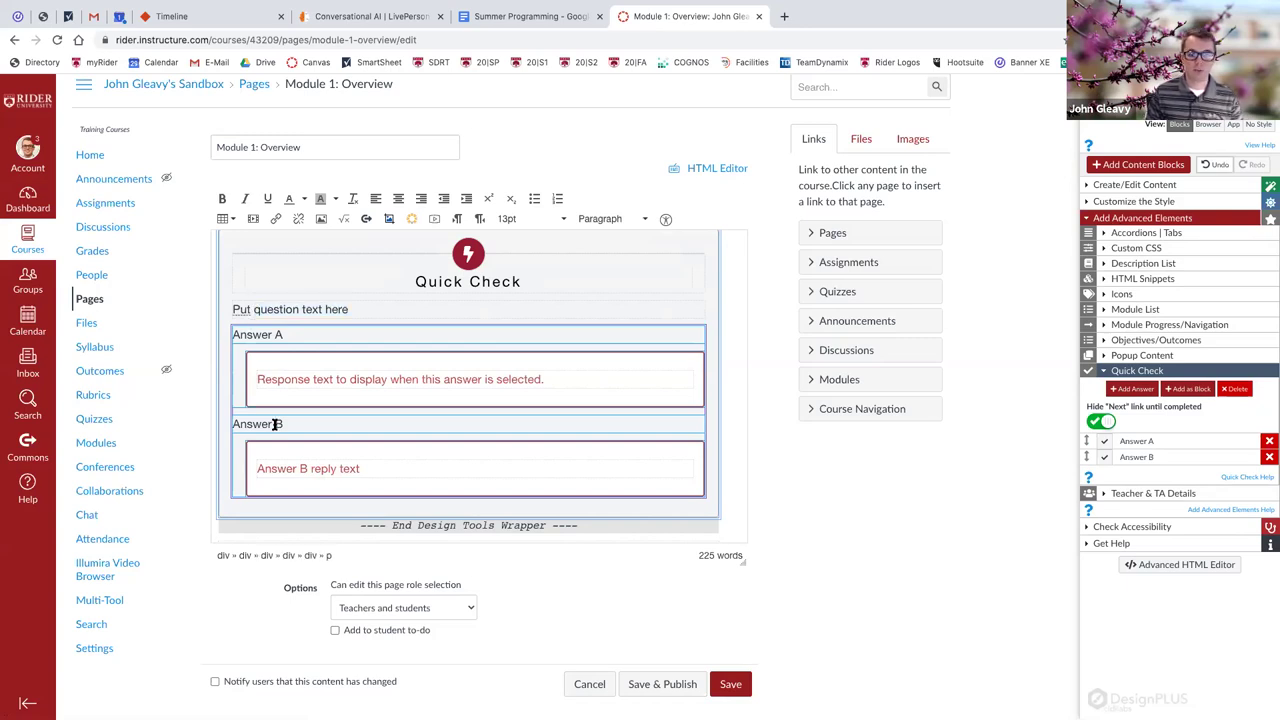
pyautogui.click(1104, 442)
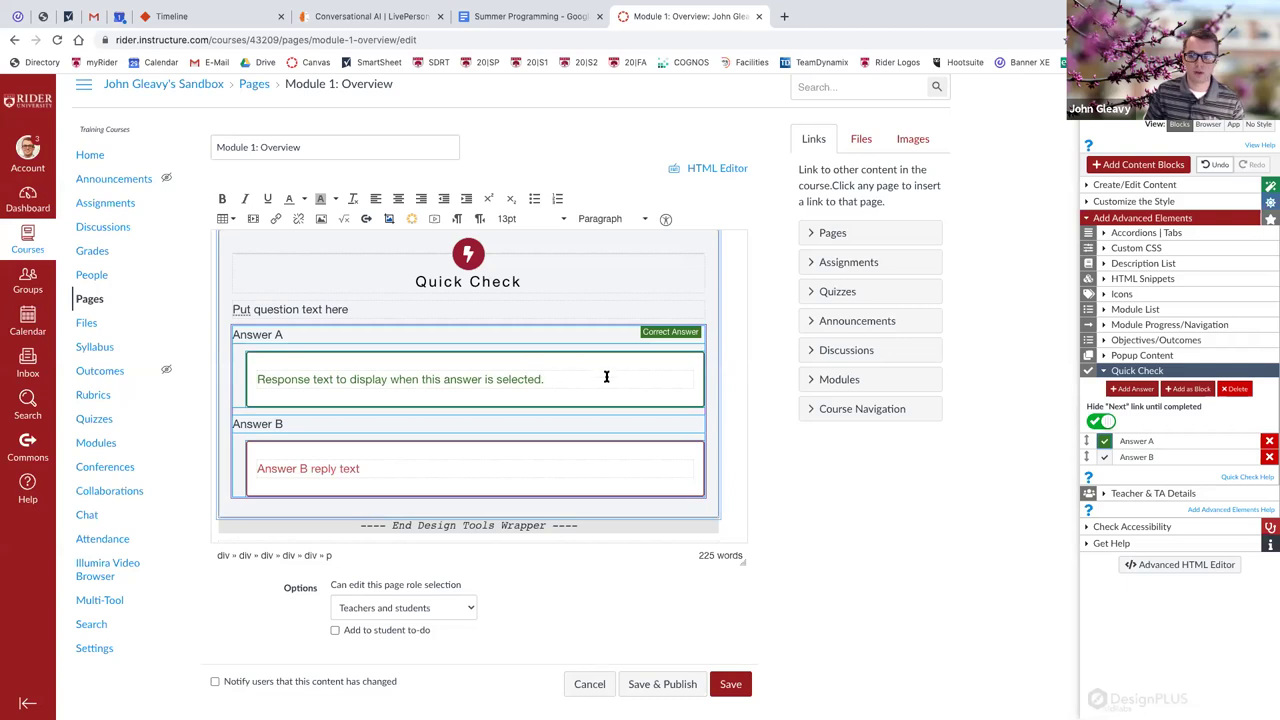
pyautogui.scroll(-1, 1117, 467)
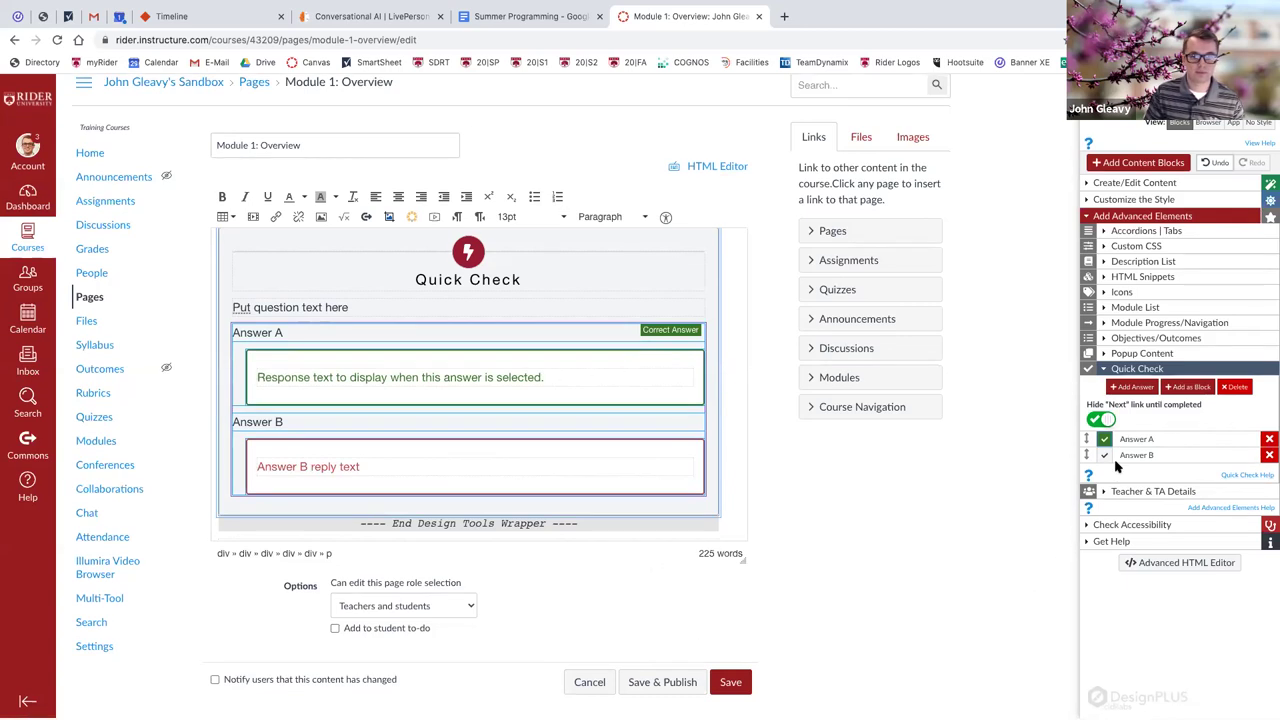
# Save the Module 1: Overview page and test the Quick Check by choosing Answer B and Answer A on the saved page.
pyautogui.click(729, 686)
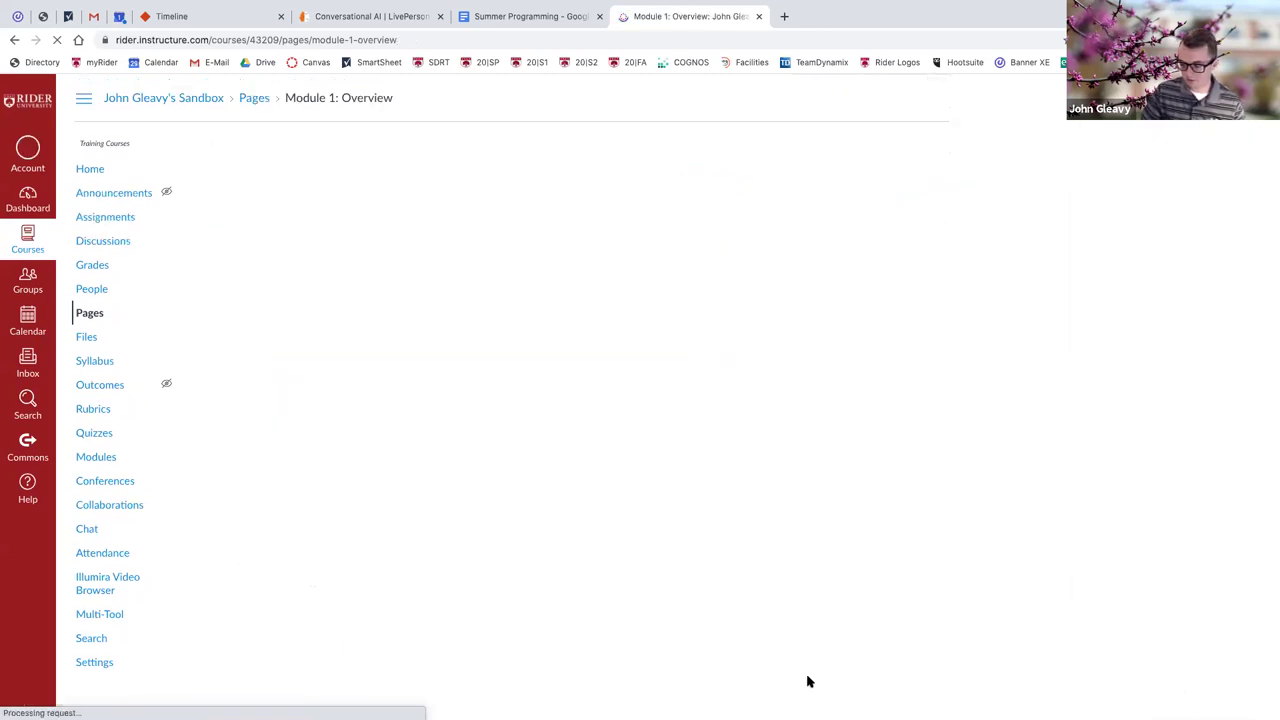
pyautogui.scroll(-4, 807, 650)
pyautogui.scroll(-3, 807, 641)
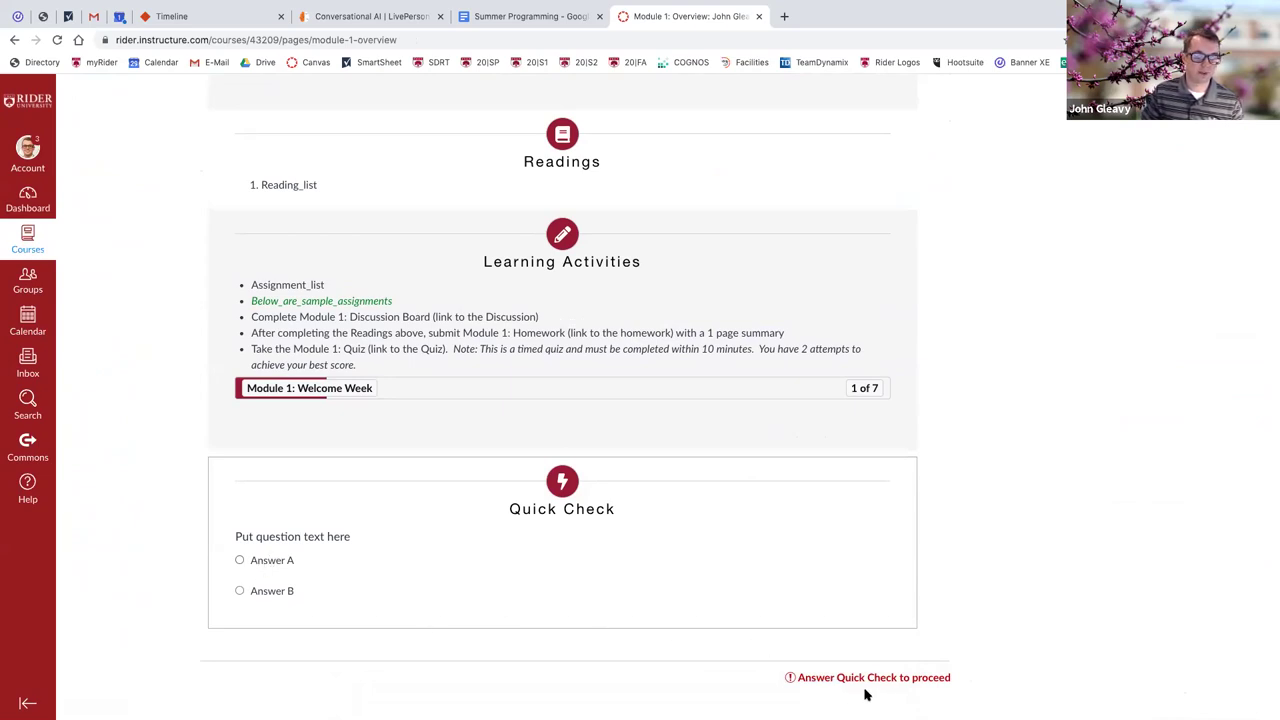
pyautogui.click(255, 563)
pyautogui.scroll(-1, 268, 597)
pyautogui.click(268, 592)
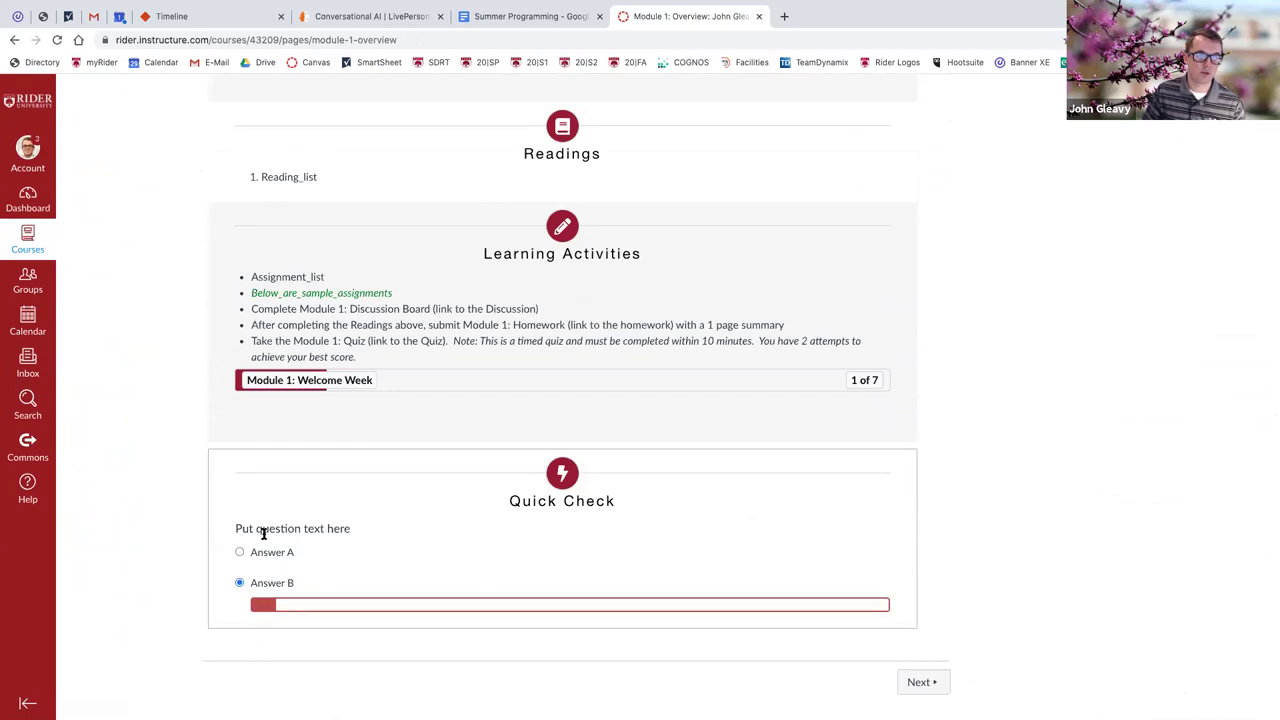
pyautogui.click(264, 517)
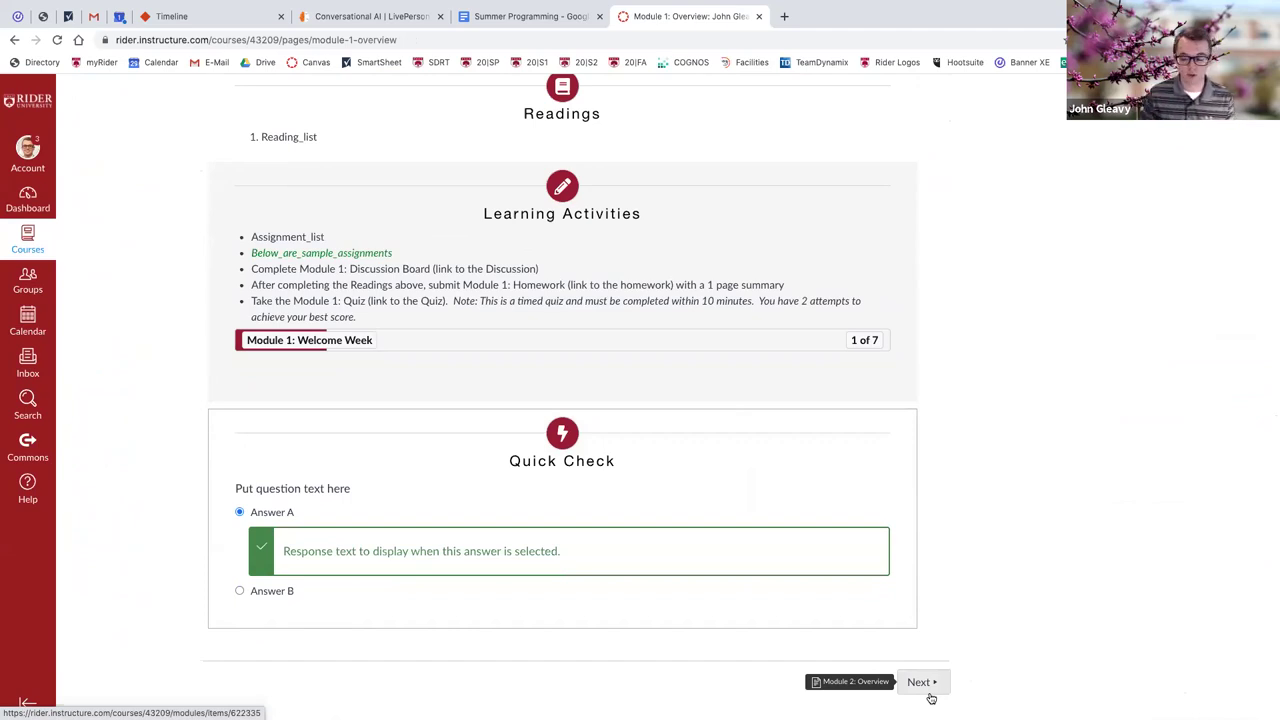
# Reopen the page for editing, delete the progress bar and everything after "Take" in the last Learning Activities item, and add an empty paragraph below the list.
pyautogui.scroll(3, 931, 698)
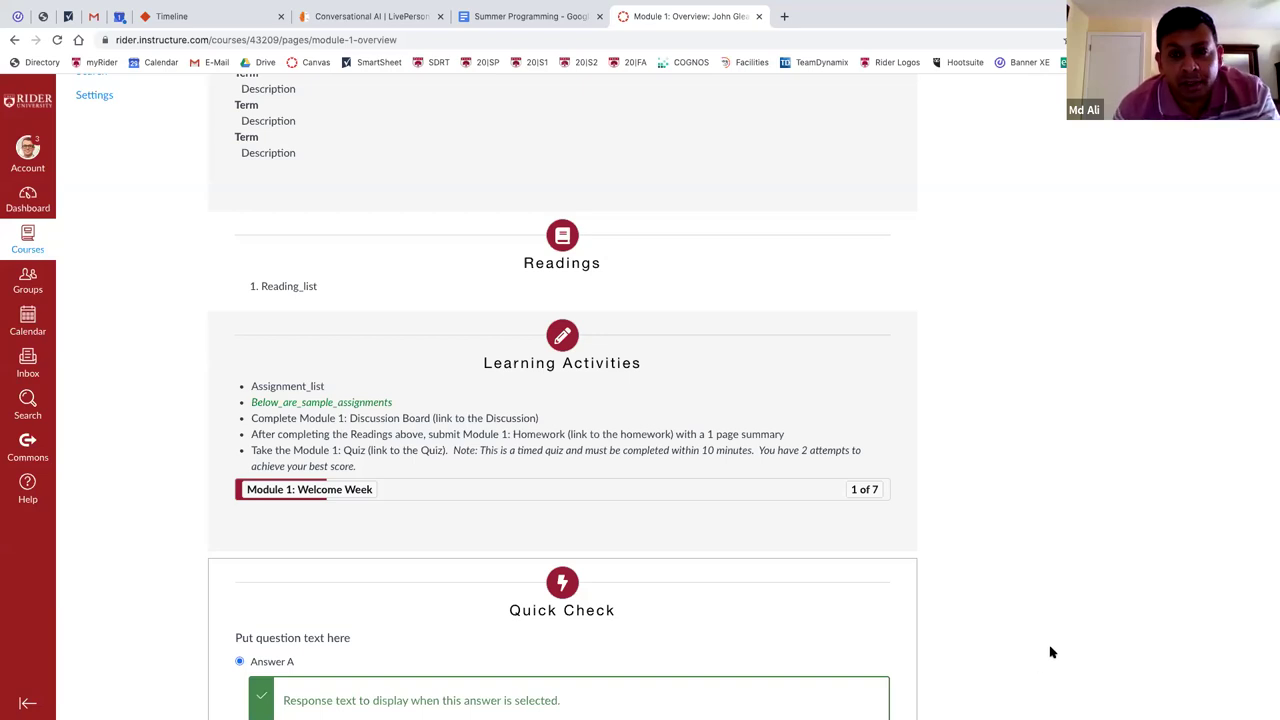
pyautogui.scroll(10, 1052, 652)
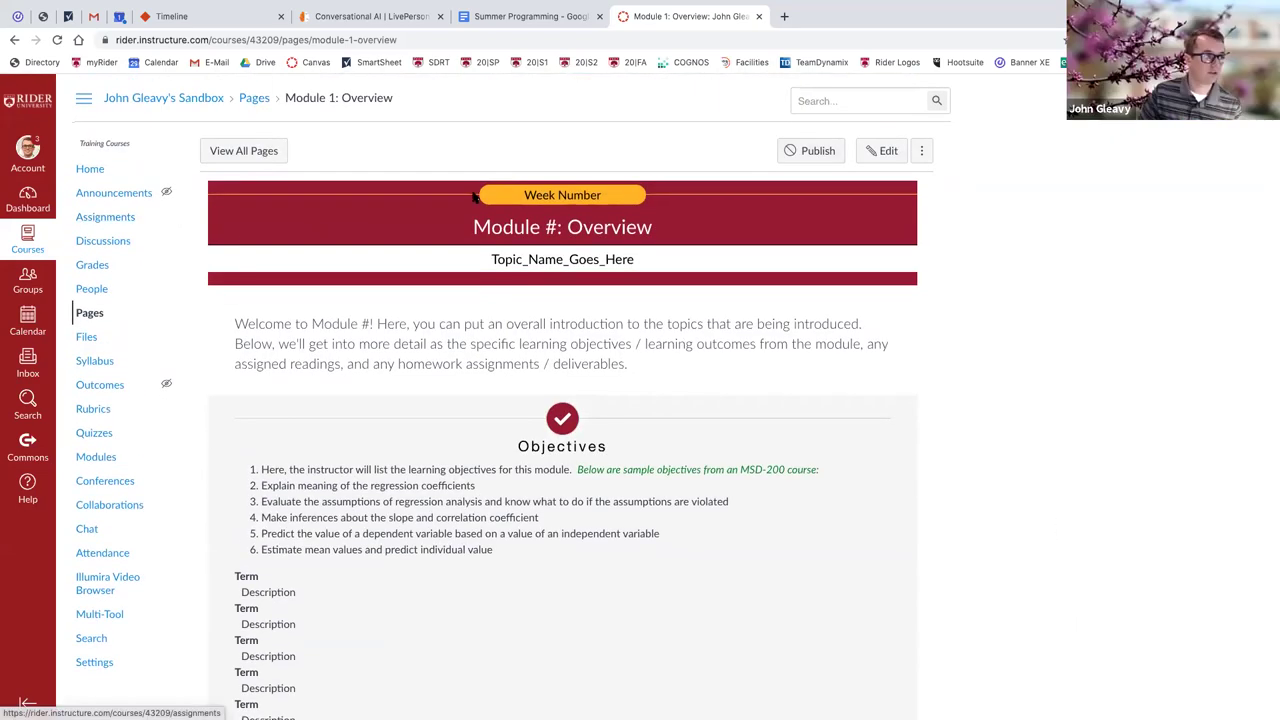
pyautogui.click(880, 160)
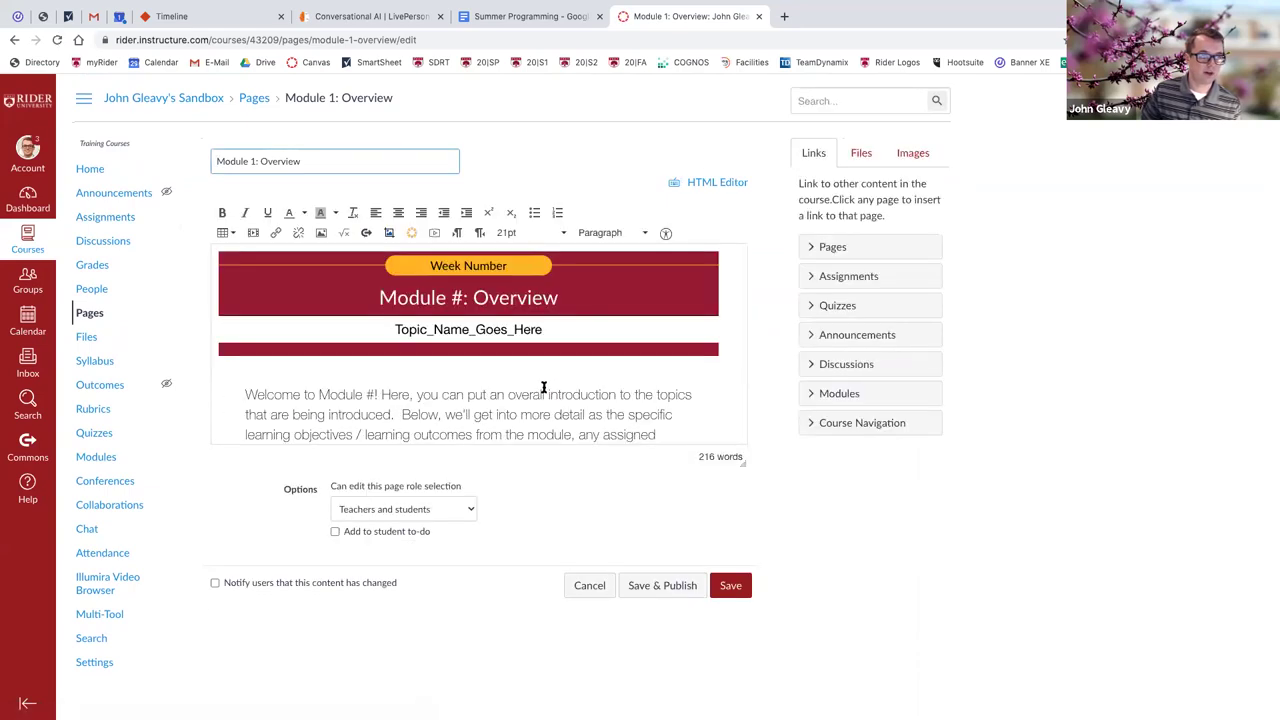
pyautogui.scroll(-10, 544, 387)
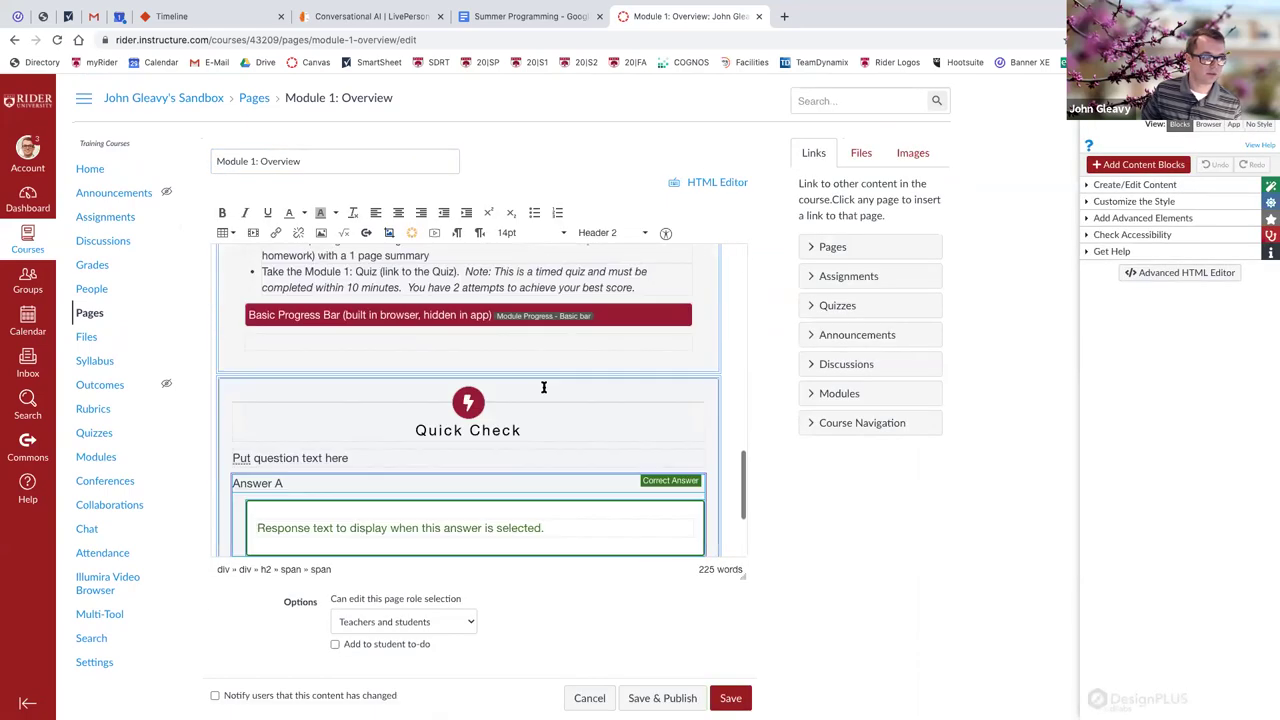
pyautogui.scroll(5, 414, 457)
pyautogui.click(372, 427)
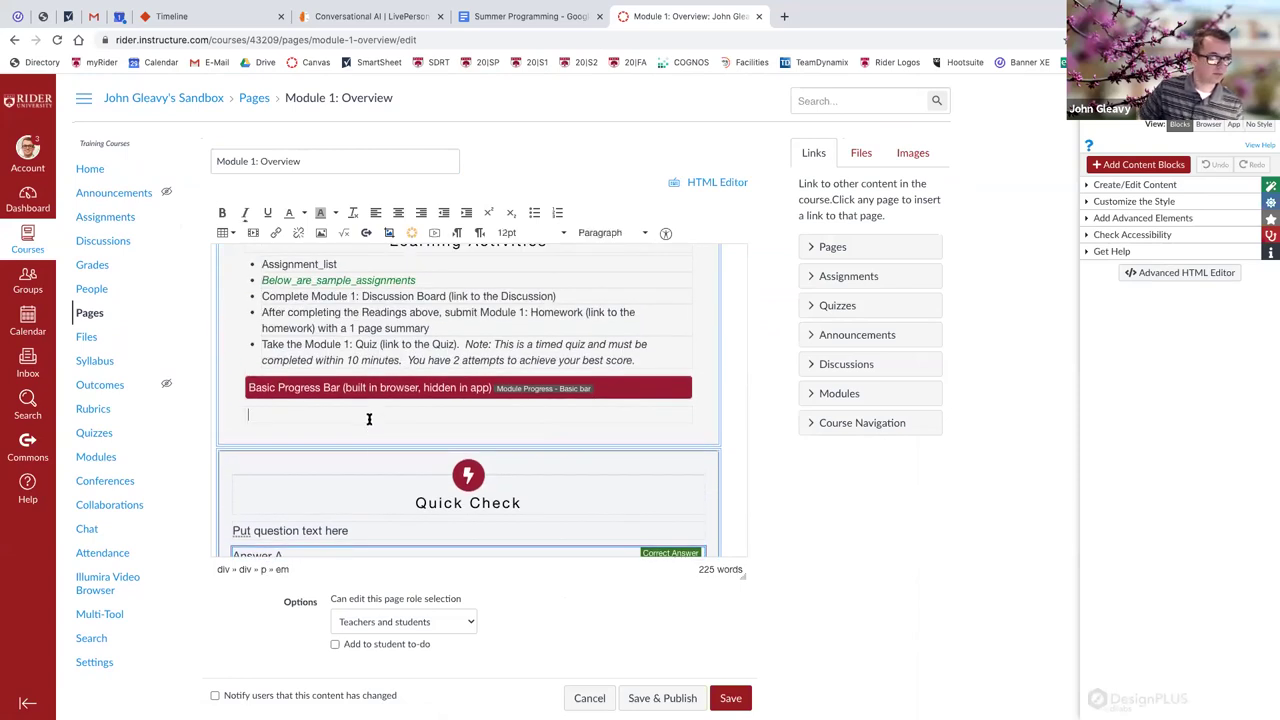
pyautogui.keyDown('shift'); pyautogui.click(285, 345); pyautogui.keyUp('shift')
pyautogui.press('BackSpace')
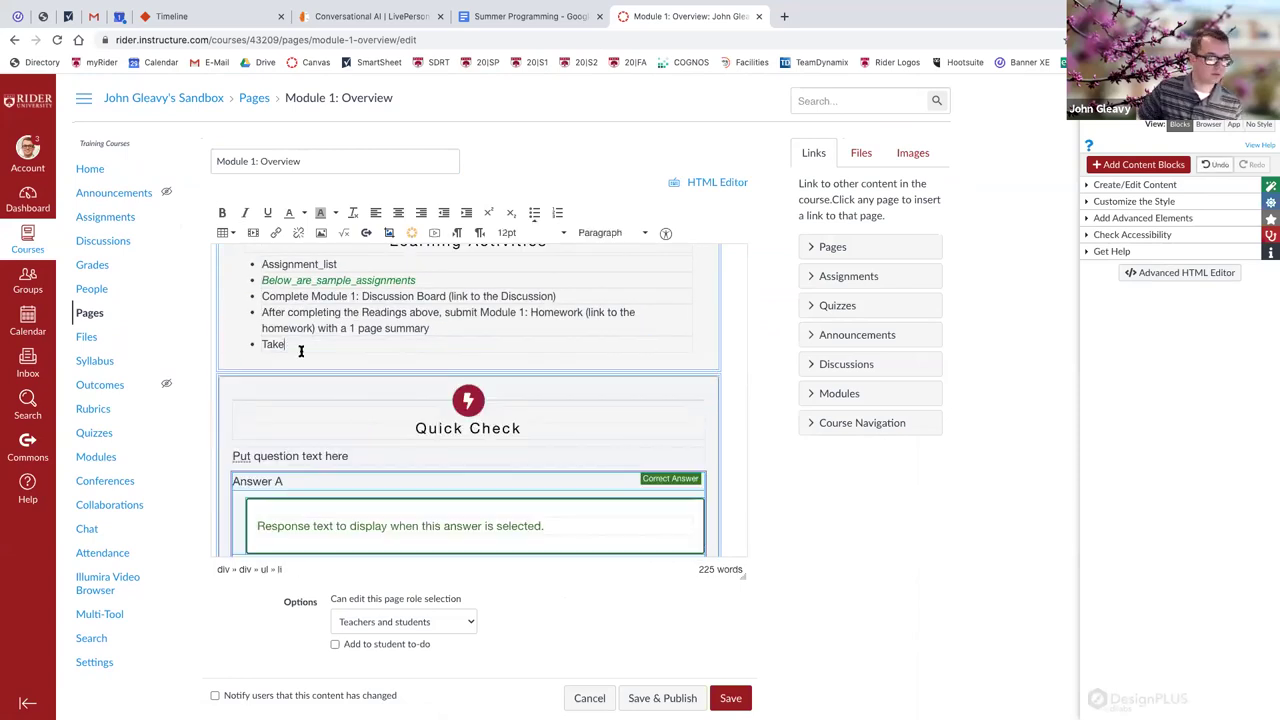
pyautogui.press('Return')
pyautogui.press('Return')
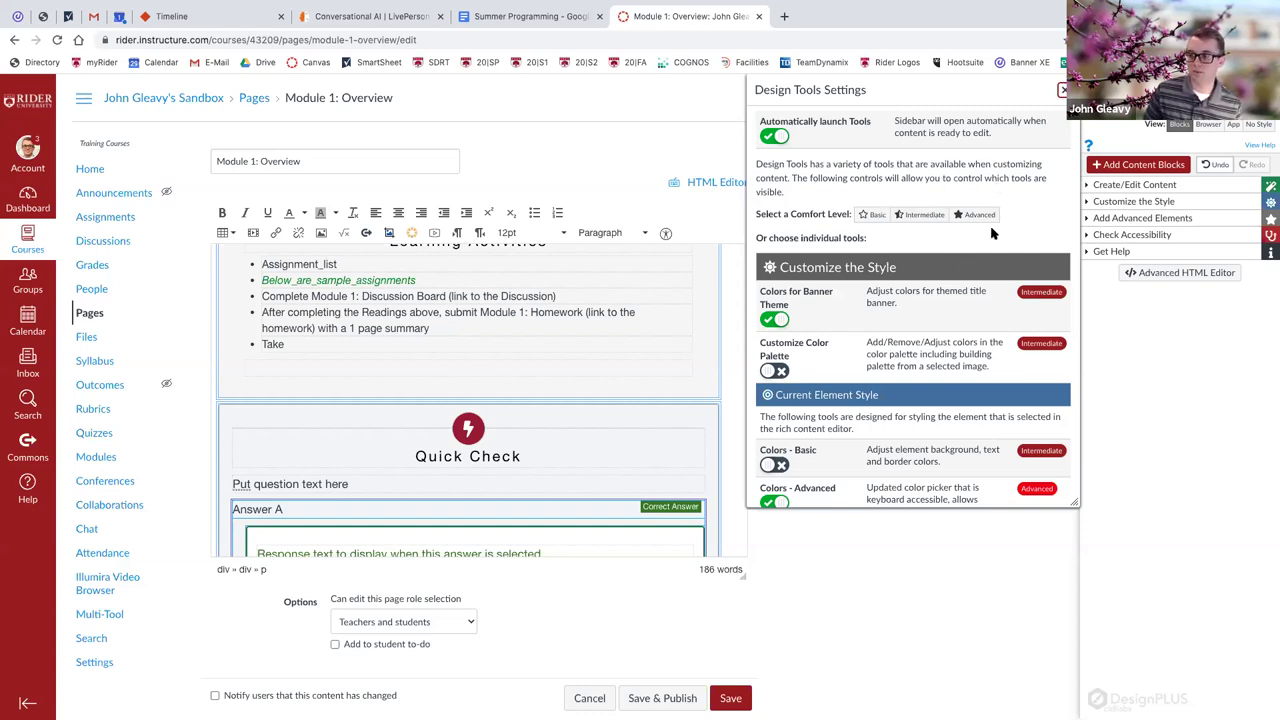
# Insert a Basic Progress Bar in the empty paragraph below the Learning Activities list and save the page.
pyautogui.click(1063, 91)
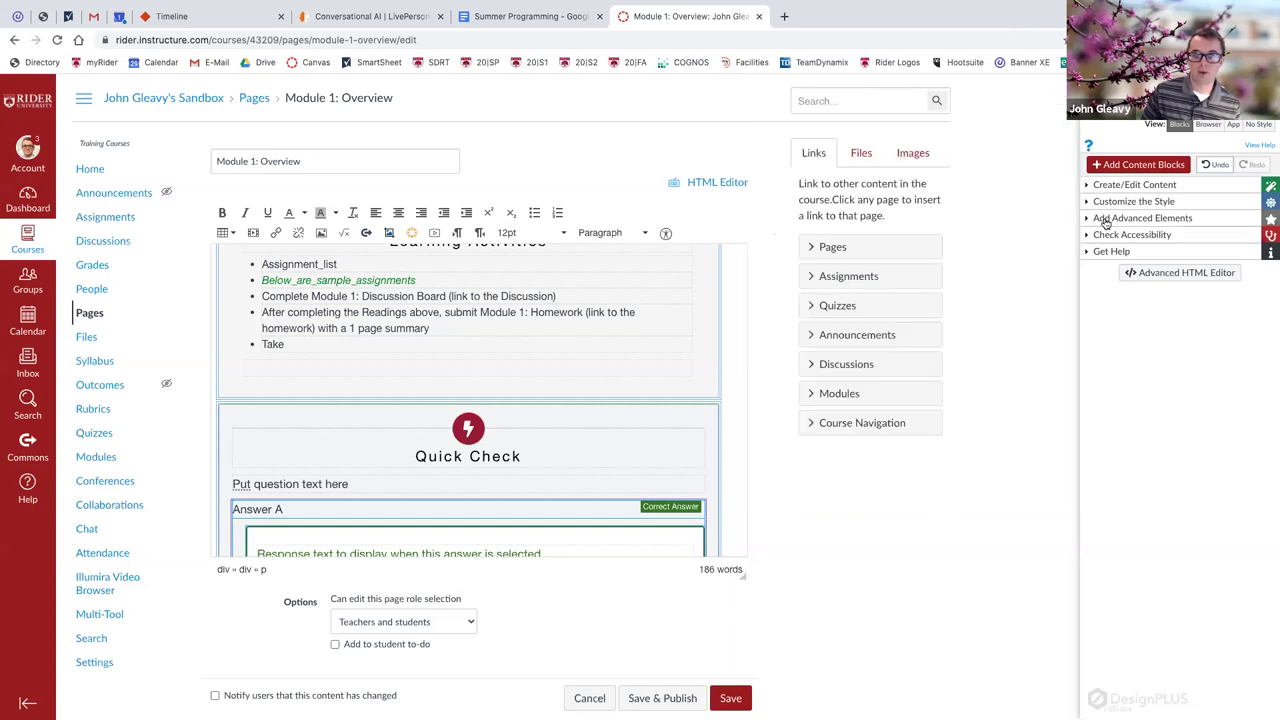
pyautogui.click(1179, 219)
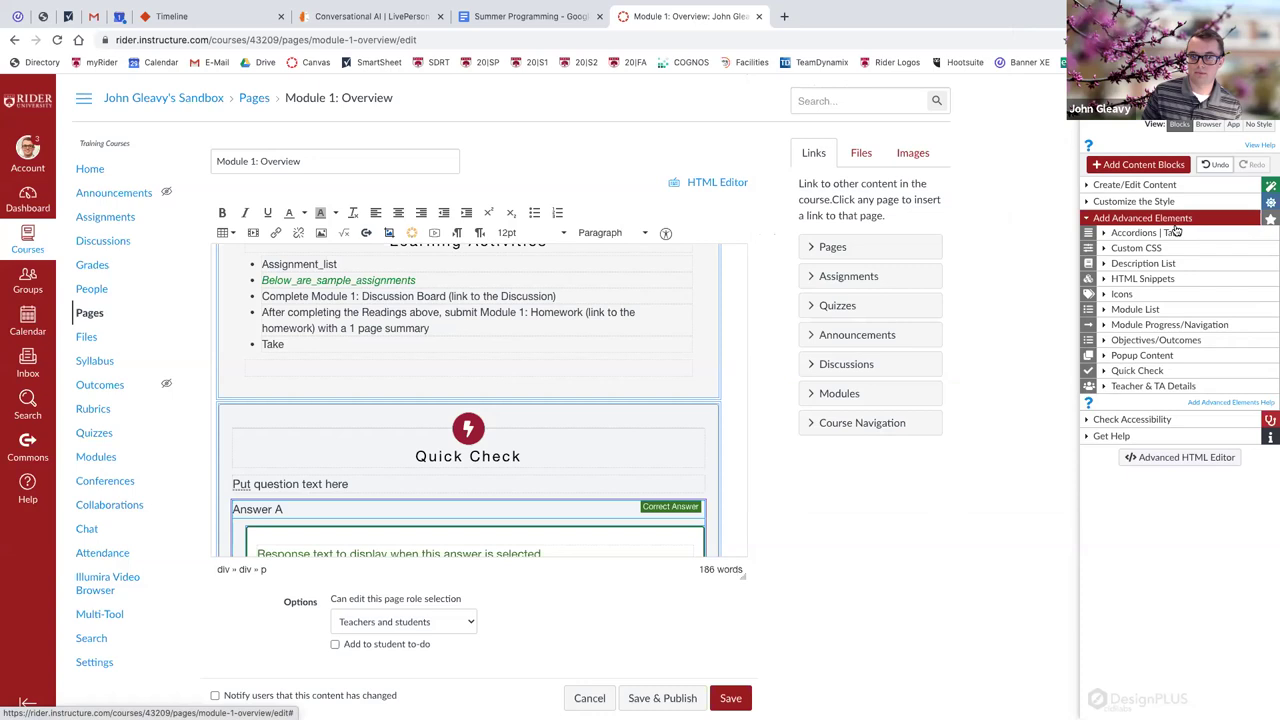
pyautogui.click(1129, 326)
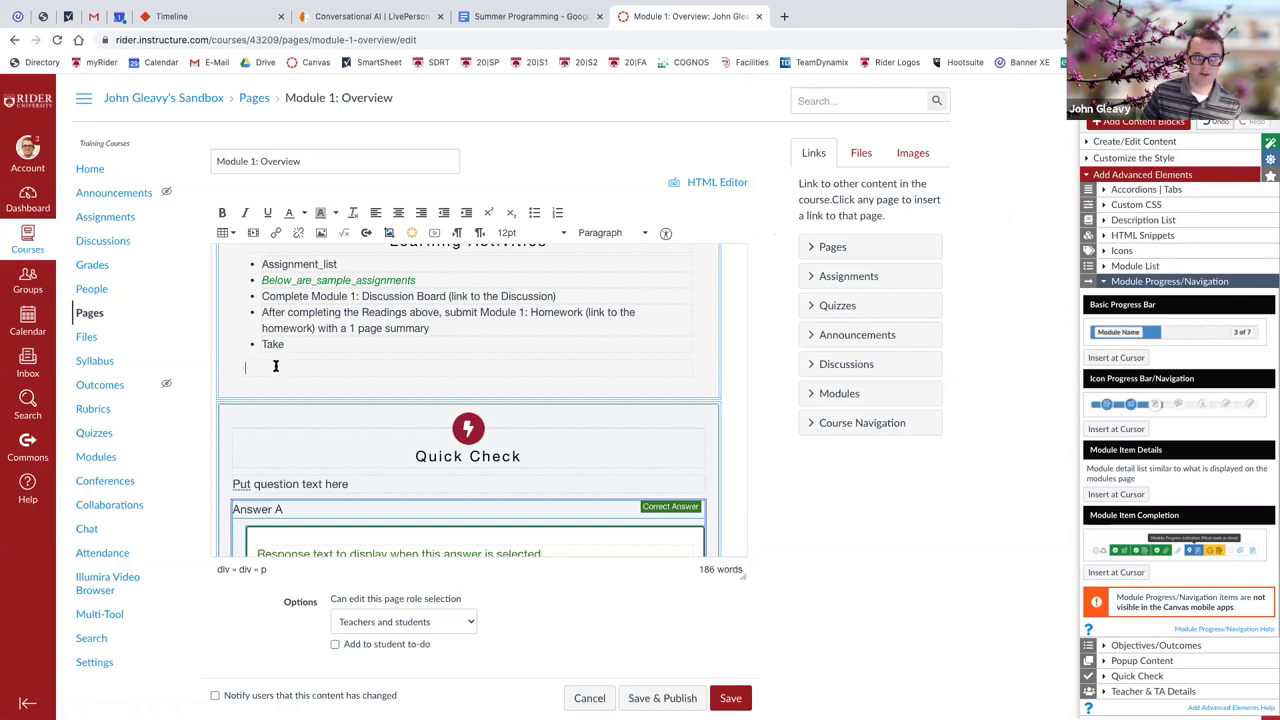
pyautogui.click(1116, 358)
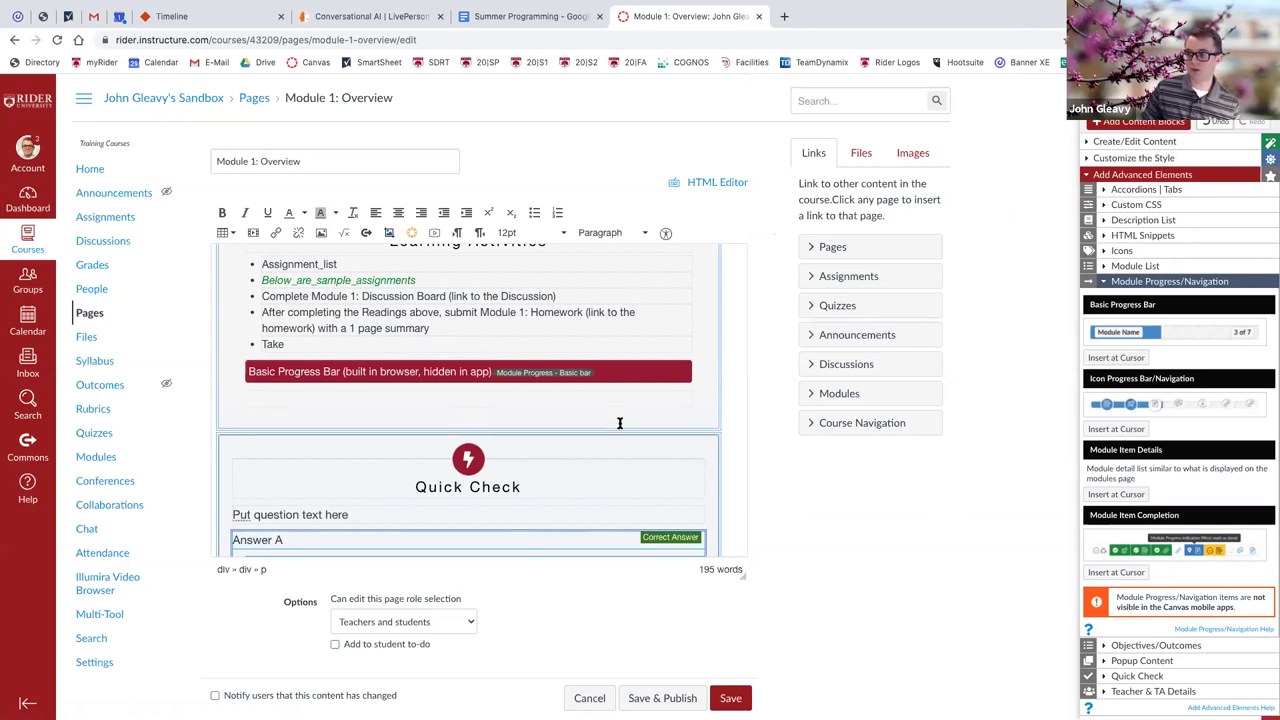
pyautogui.click(733, 699)
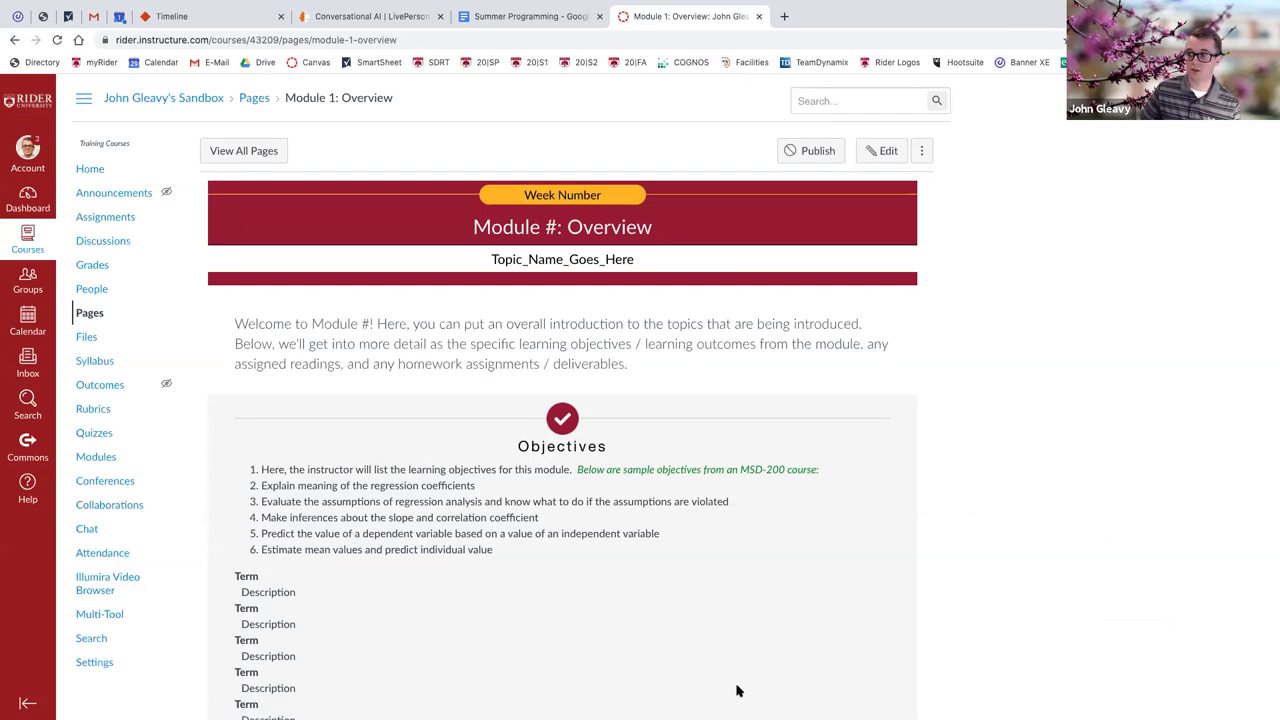
pyautogui.scroll(-7, 737, 690)
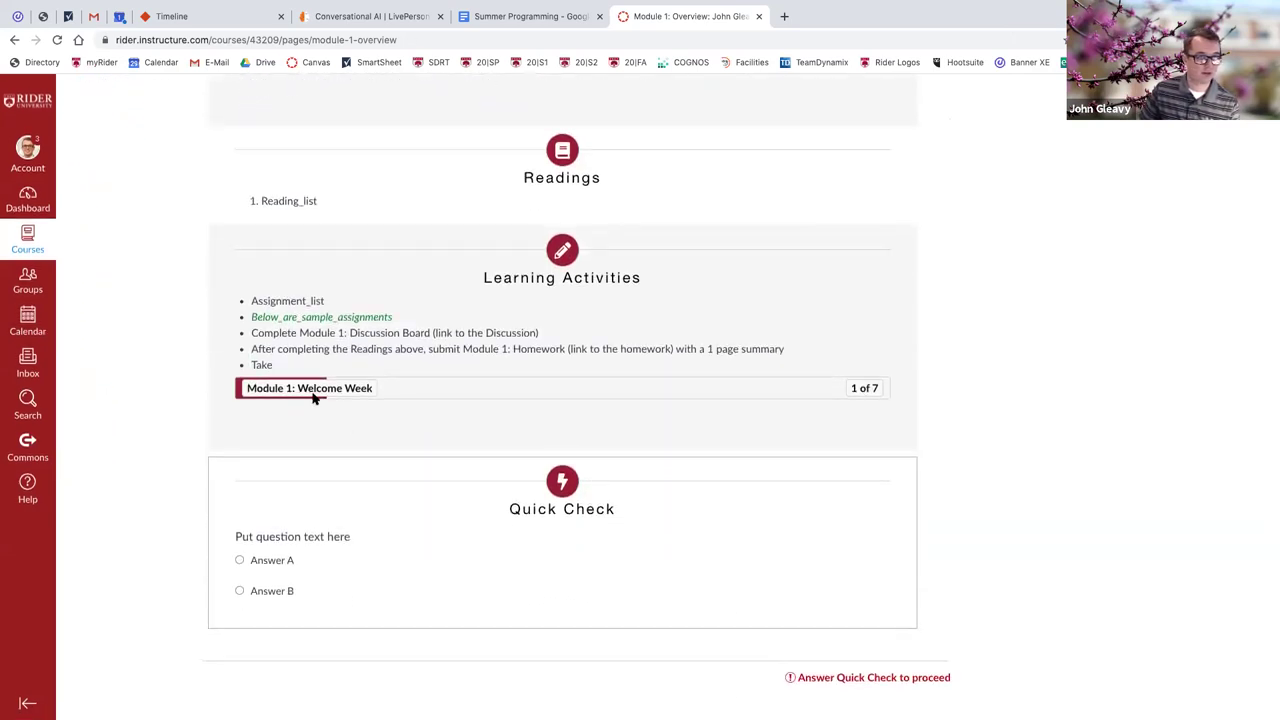